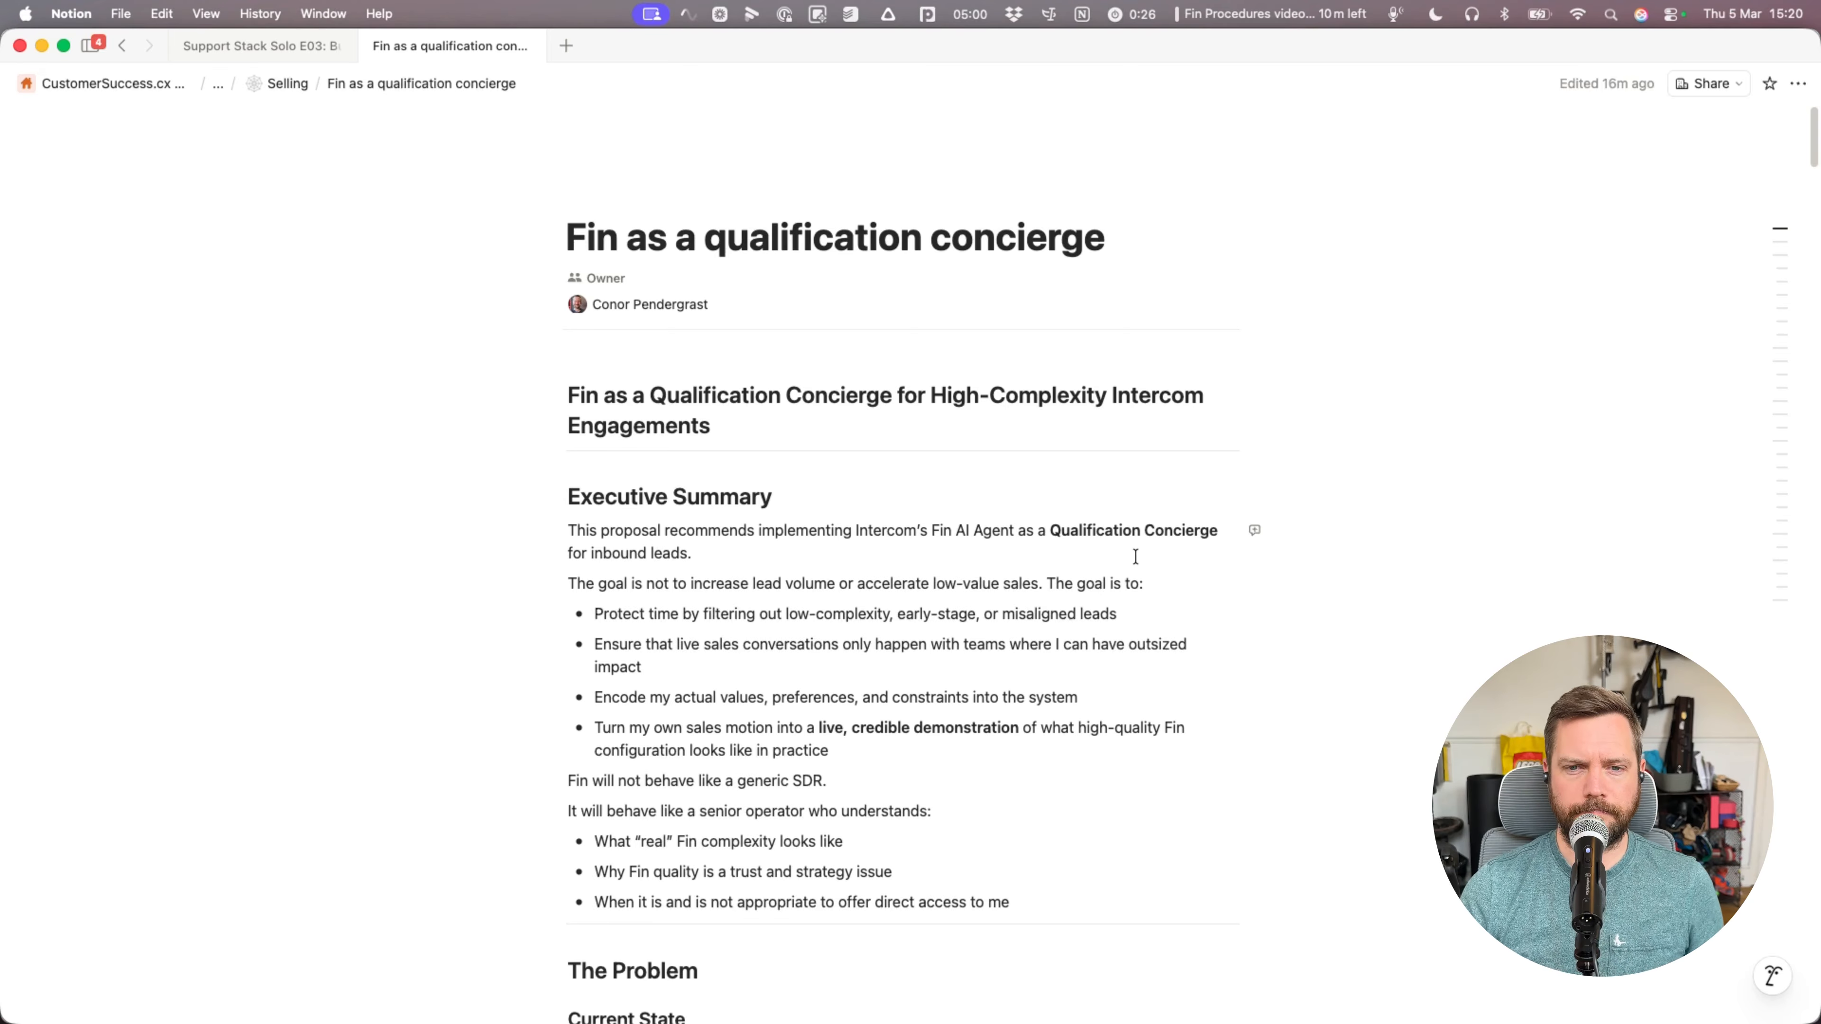
- Review the qualification concierge proposal from the Executive Summary through the scoring and routing logic to the Procedure Instruction Blocks
{"action": "scroll", "coordinate": [1136, 557], "scroll_direction": "down", "scroll_amount": 15}
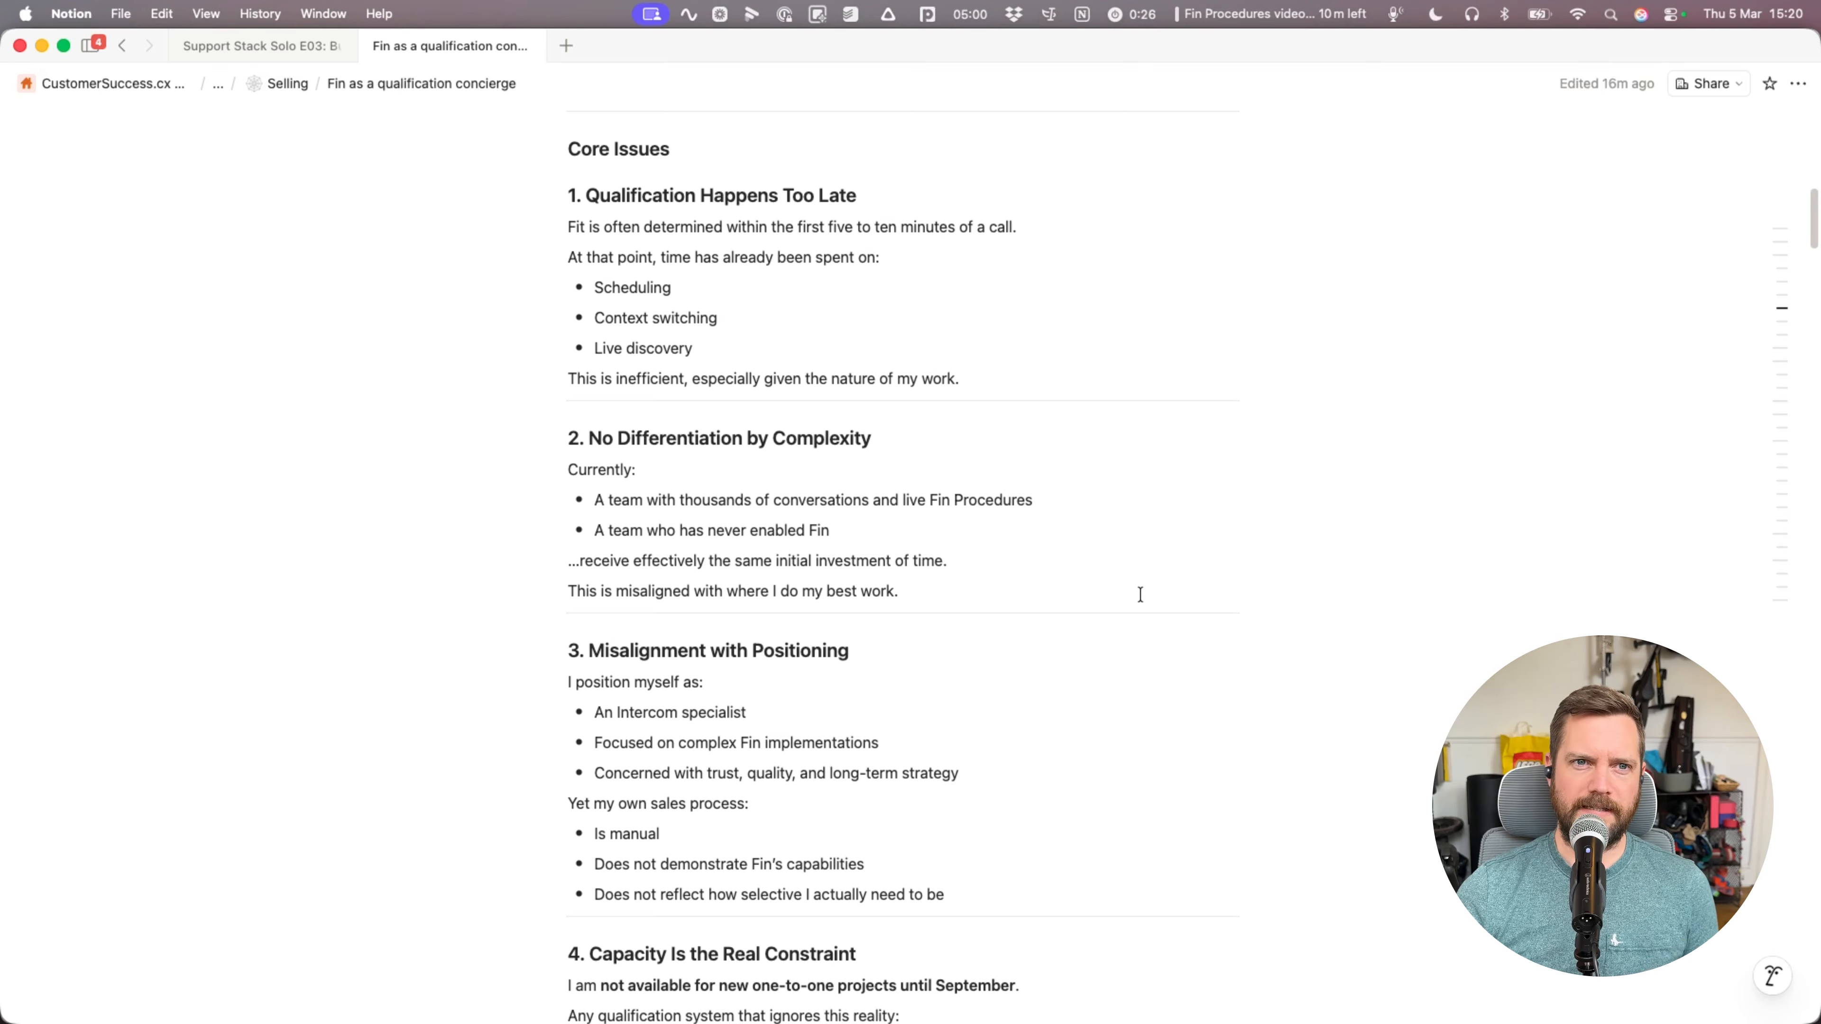
{"action": "scroll", "coordinate": [1140, 595], "scroll_direction": "down", "scroll_amount": 12}
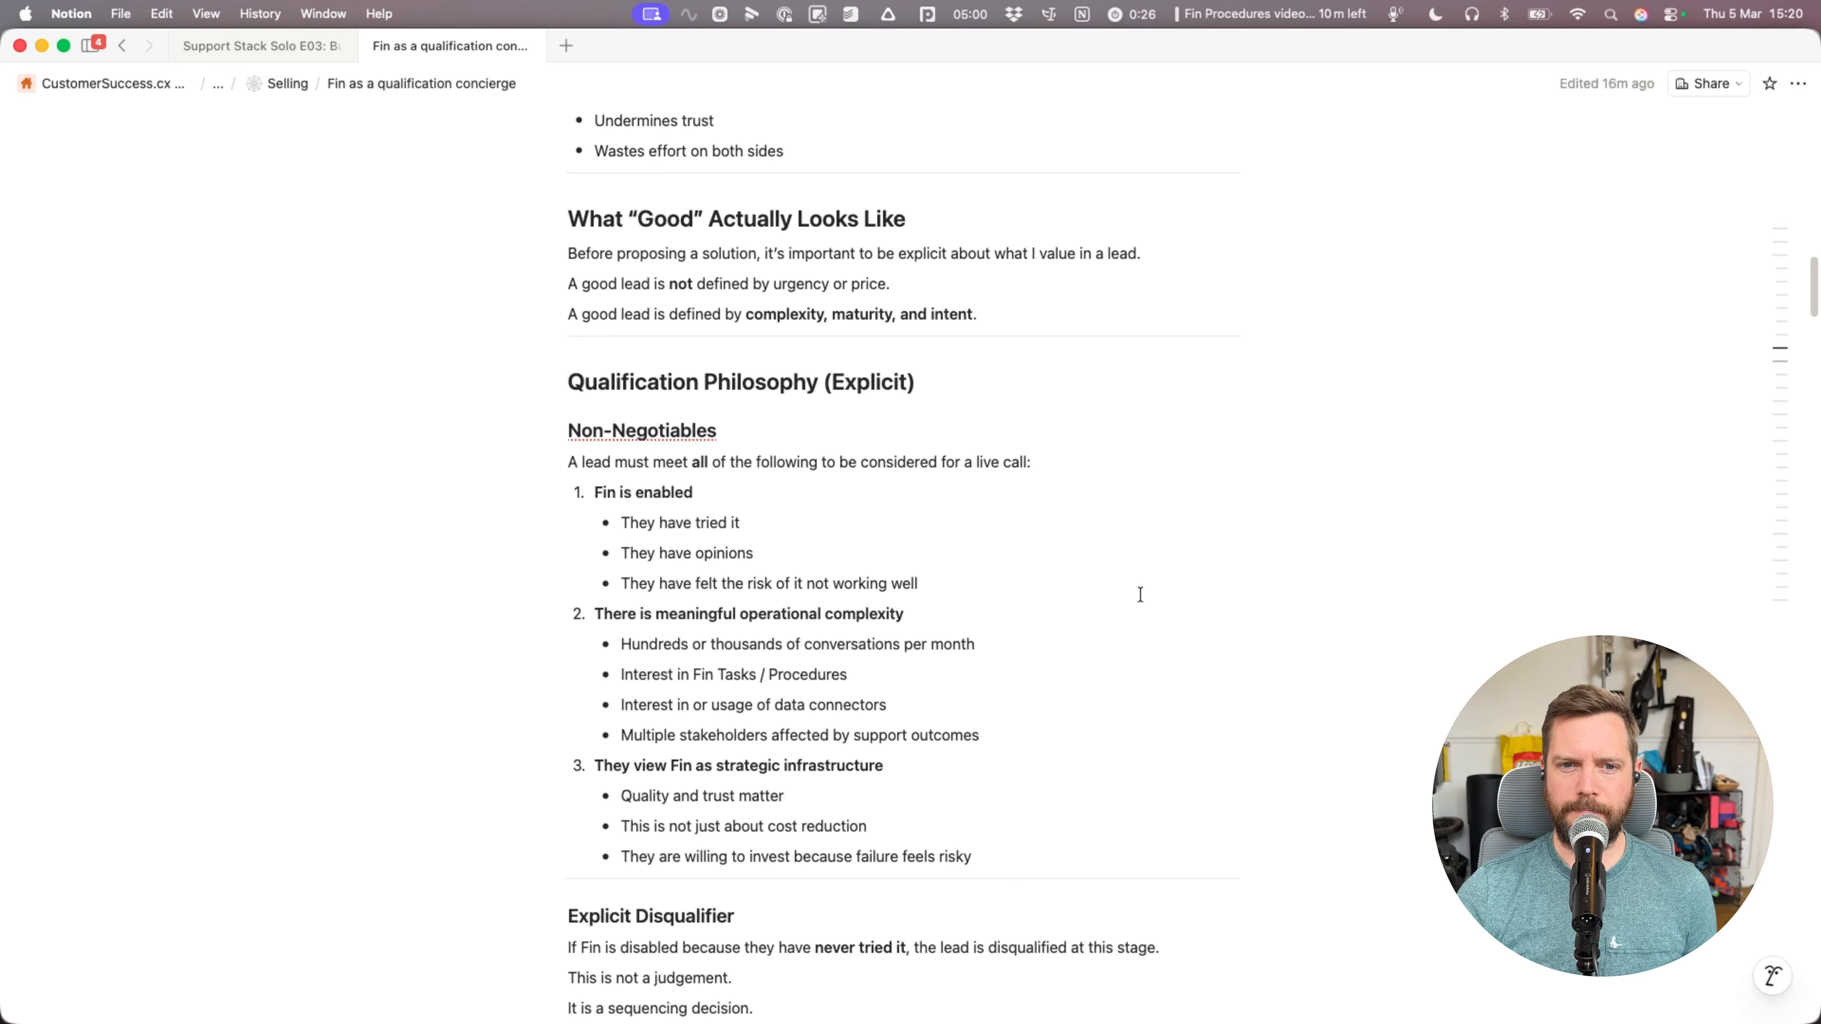
{"action": "scroll", "coordinate": [1140, 595], "scroll_direction": "down", "scroll_amount": 13}
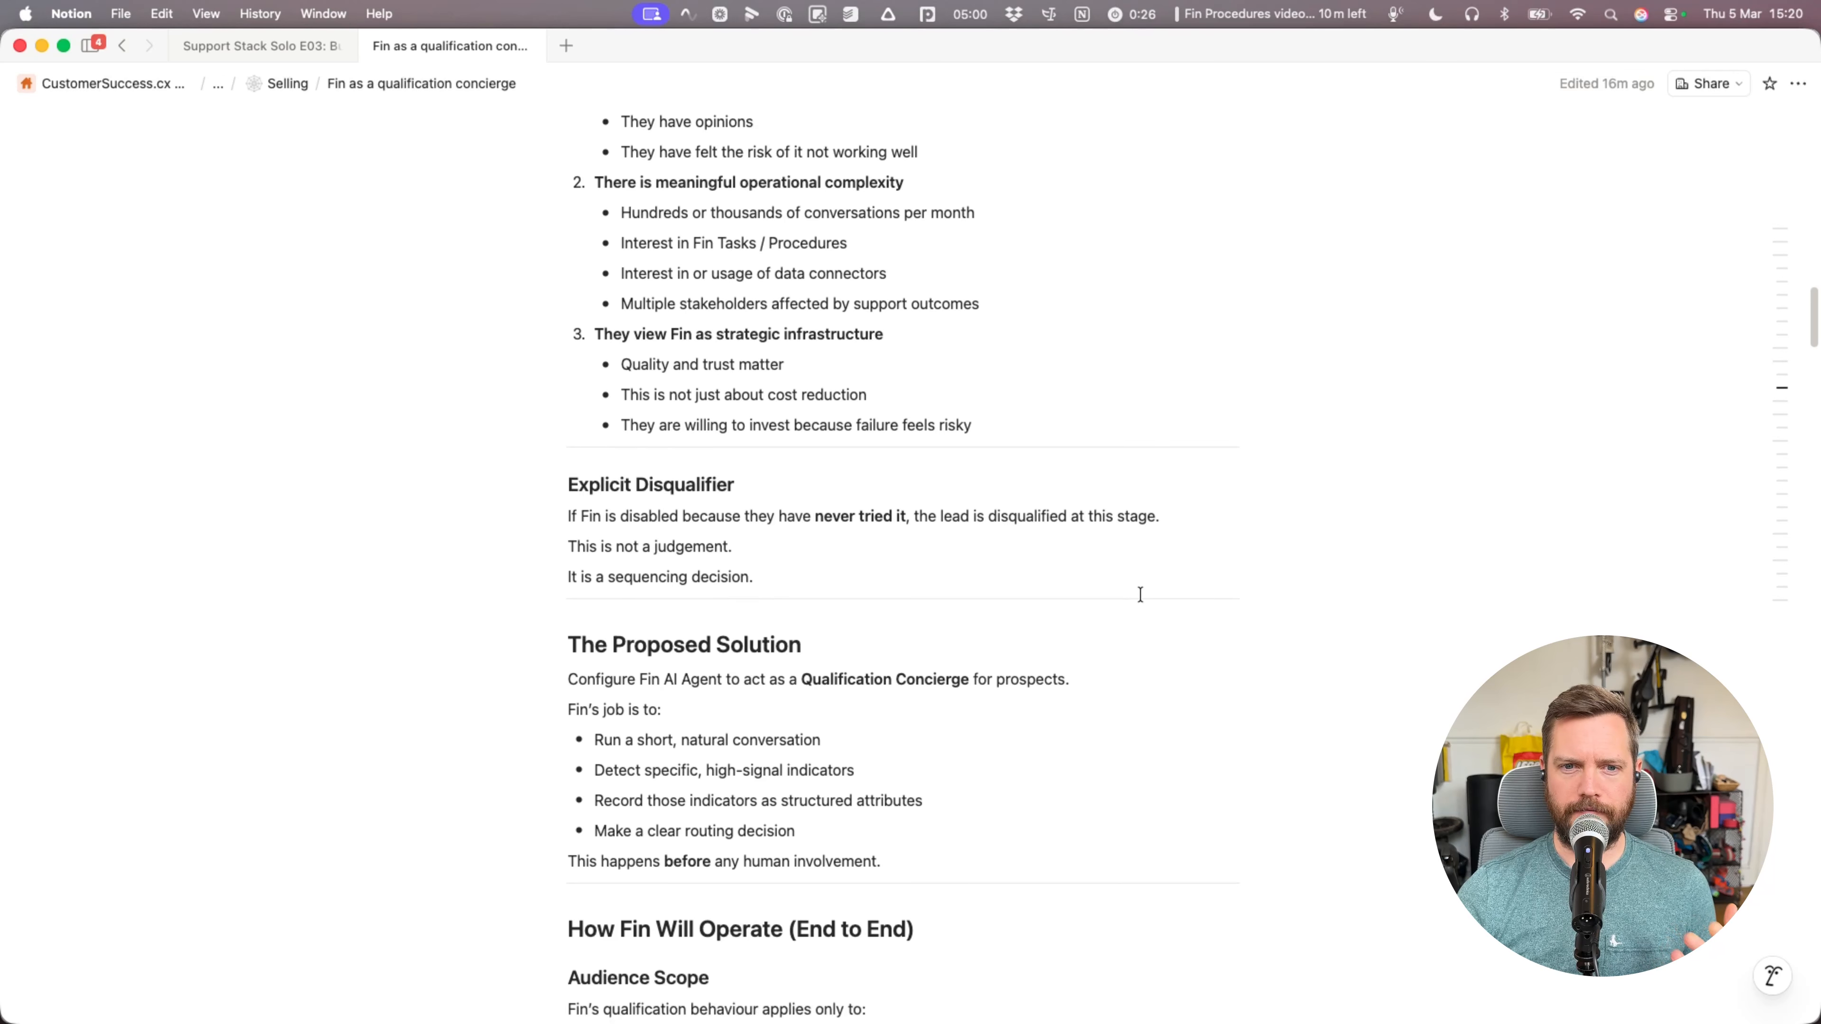
{"action": "scroll", "coordinate": [1141, 594], "scroll_direction": "down", "scroll_amount": 8}
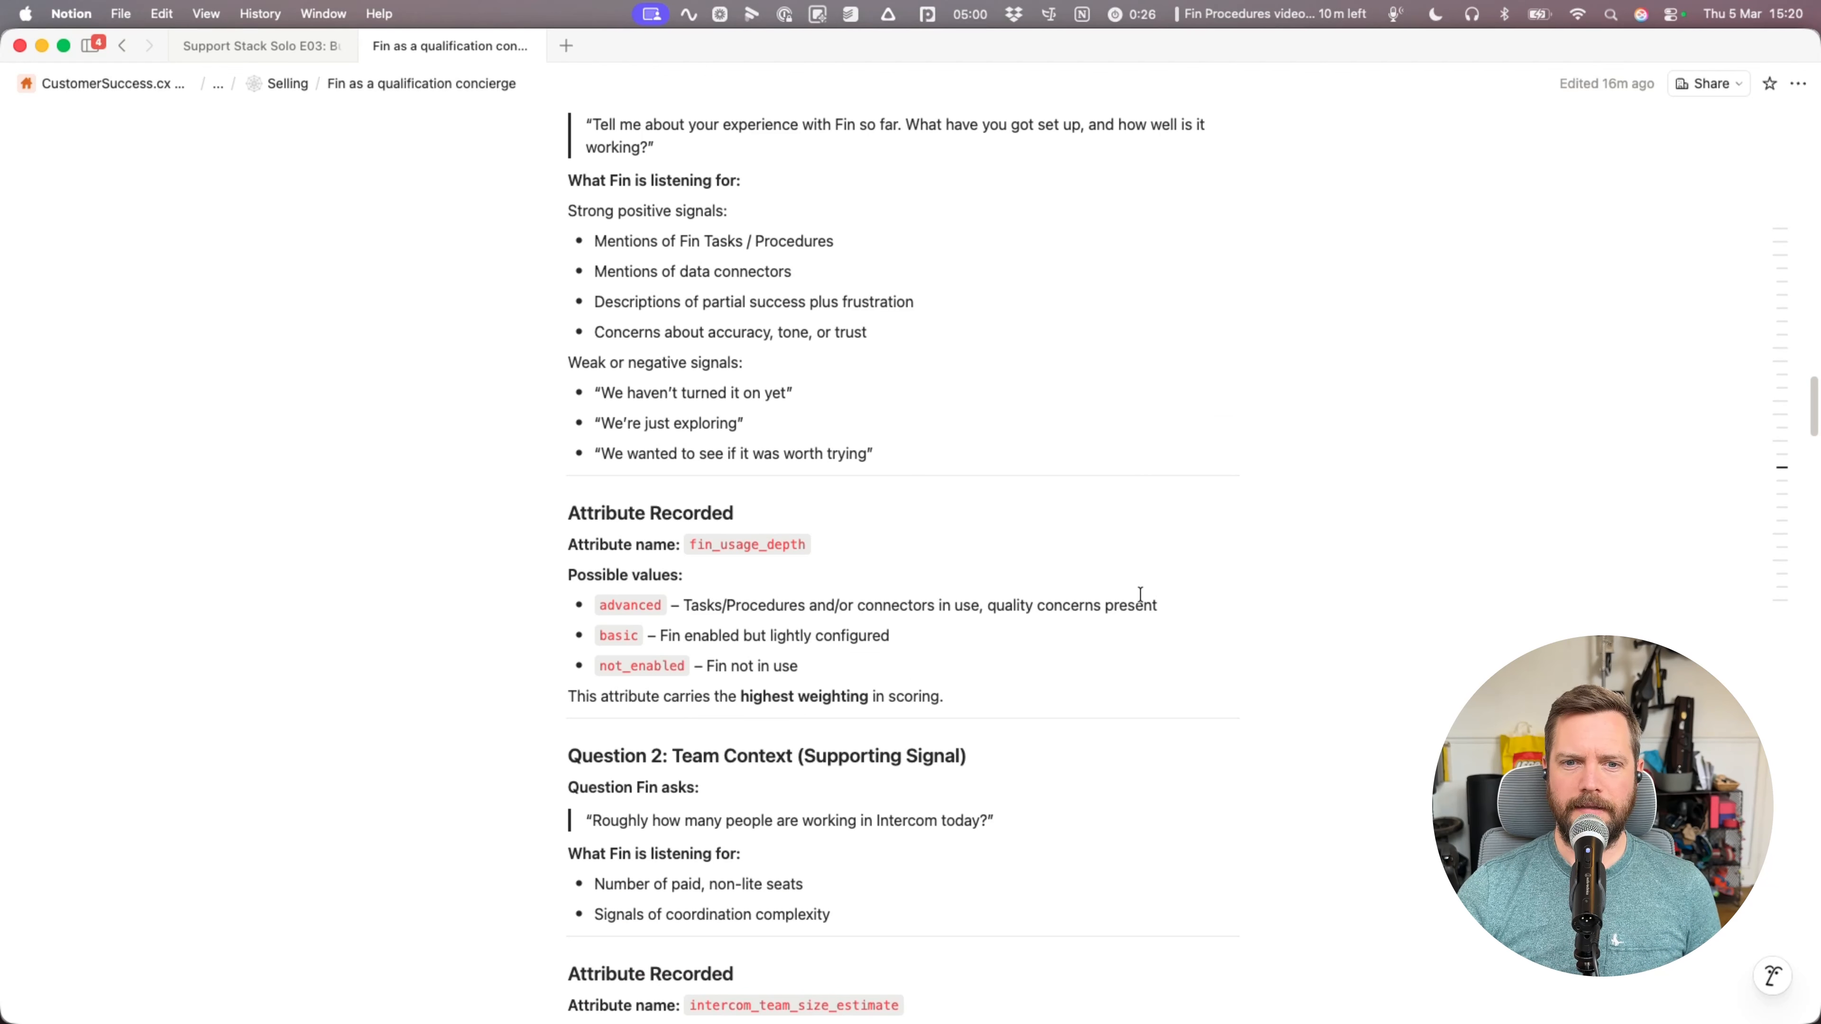
{"action": "scroll", "coordinate": [1140, 595], "scroll_direction": "down", "scroll_amount": 11}
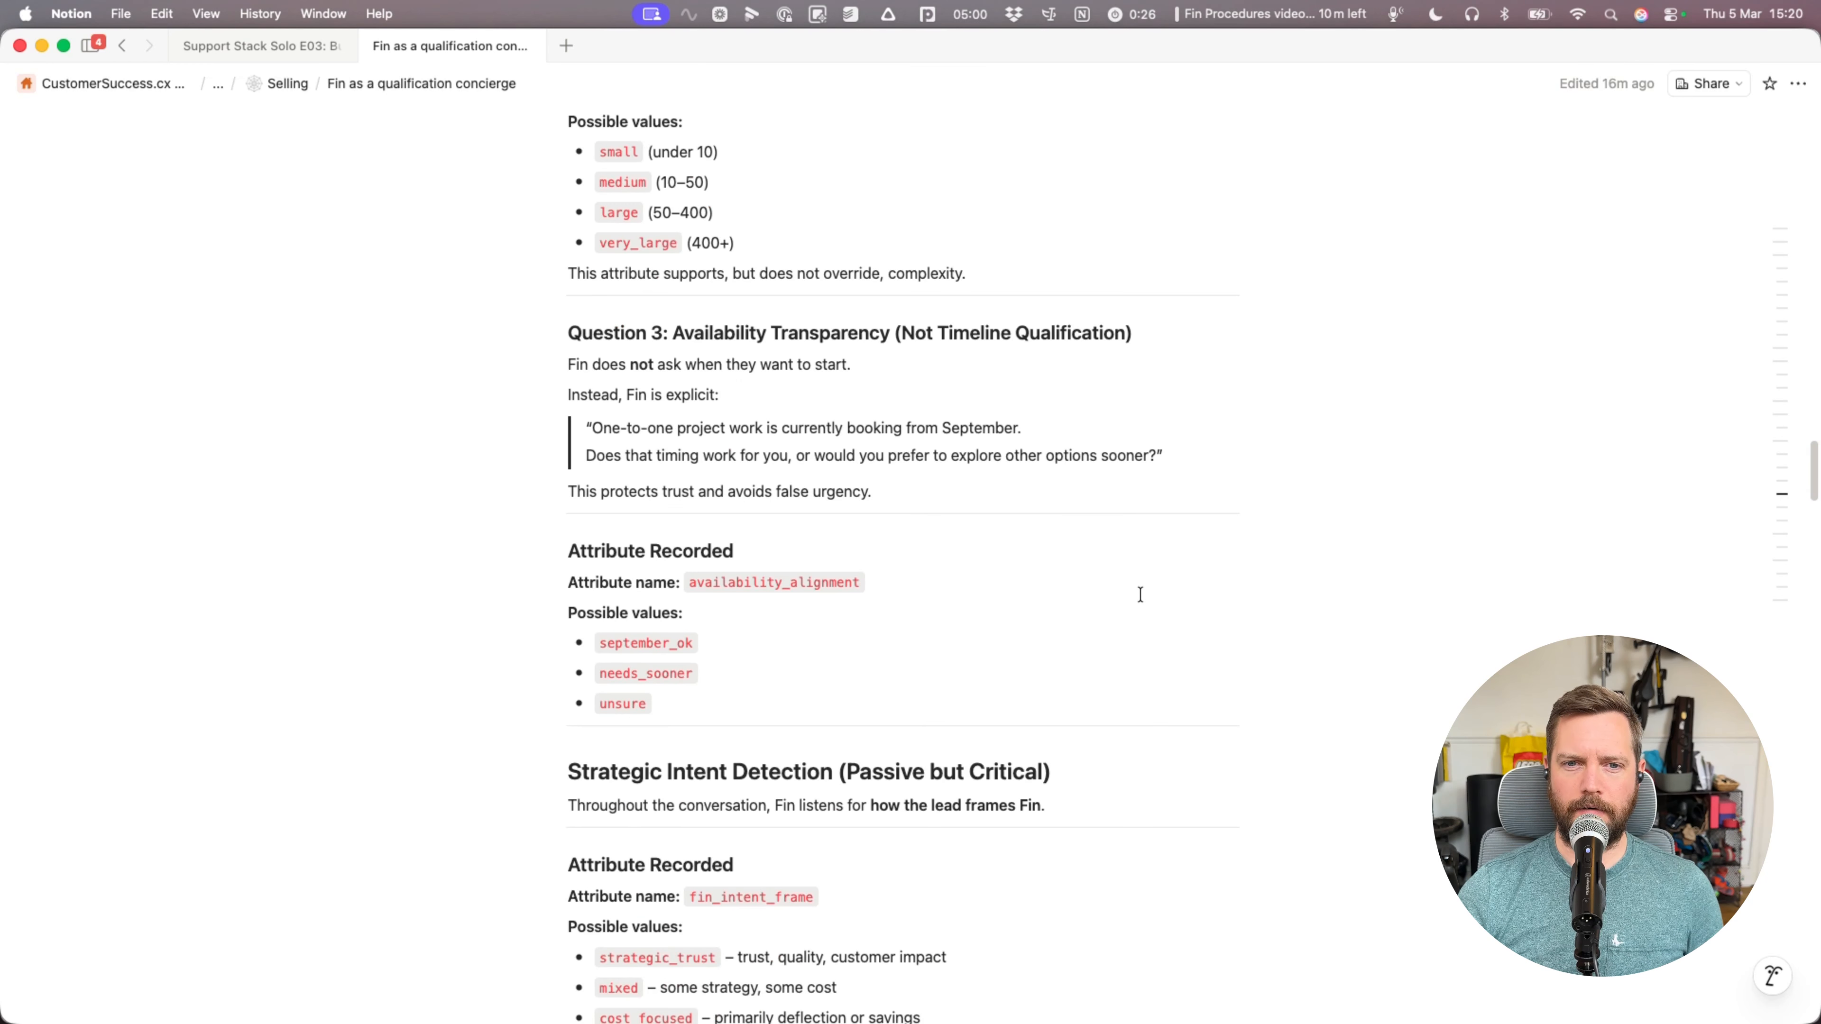
{"action": "scroll", "coordinate": [1140, 594], "scroll_direction": "down", "scroll_amount": 13}
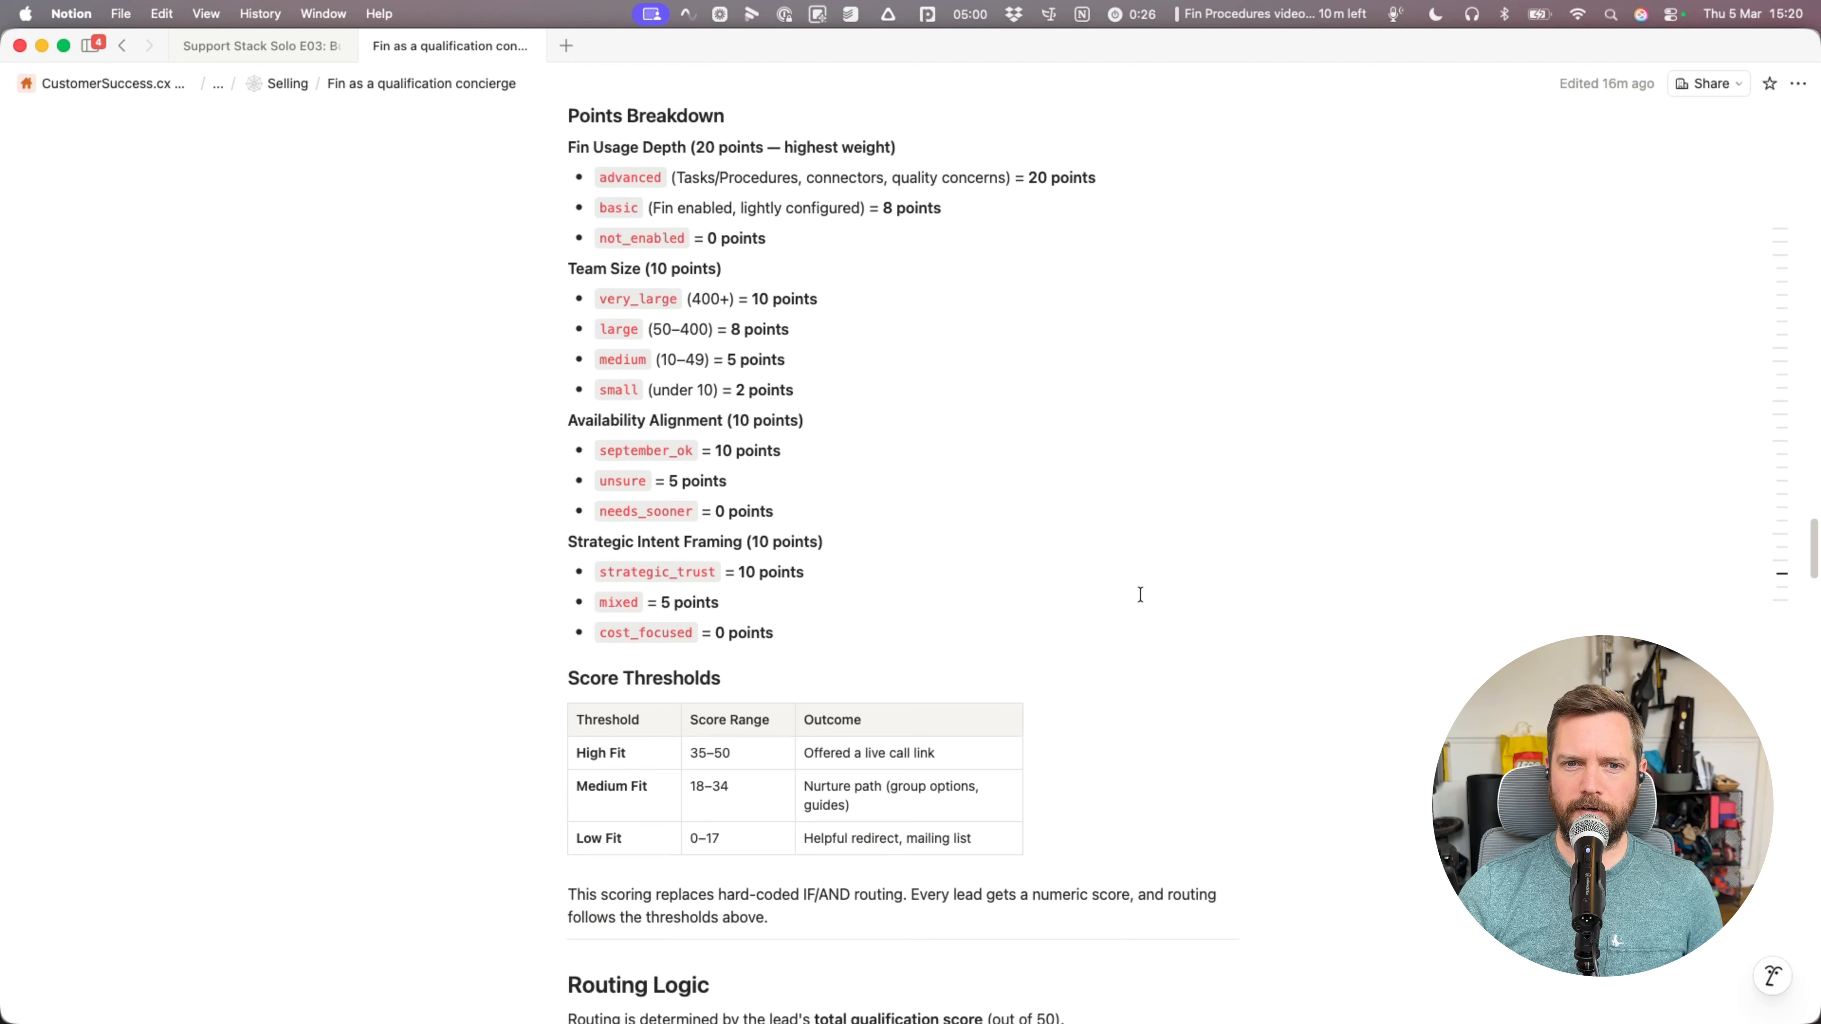
{"action": "scroll", "coordinate": [1141, 595], "scroll_direction": "down", "scroll_amount": 9}
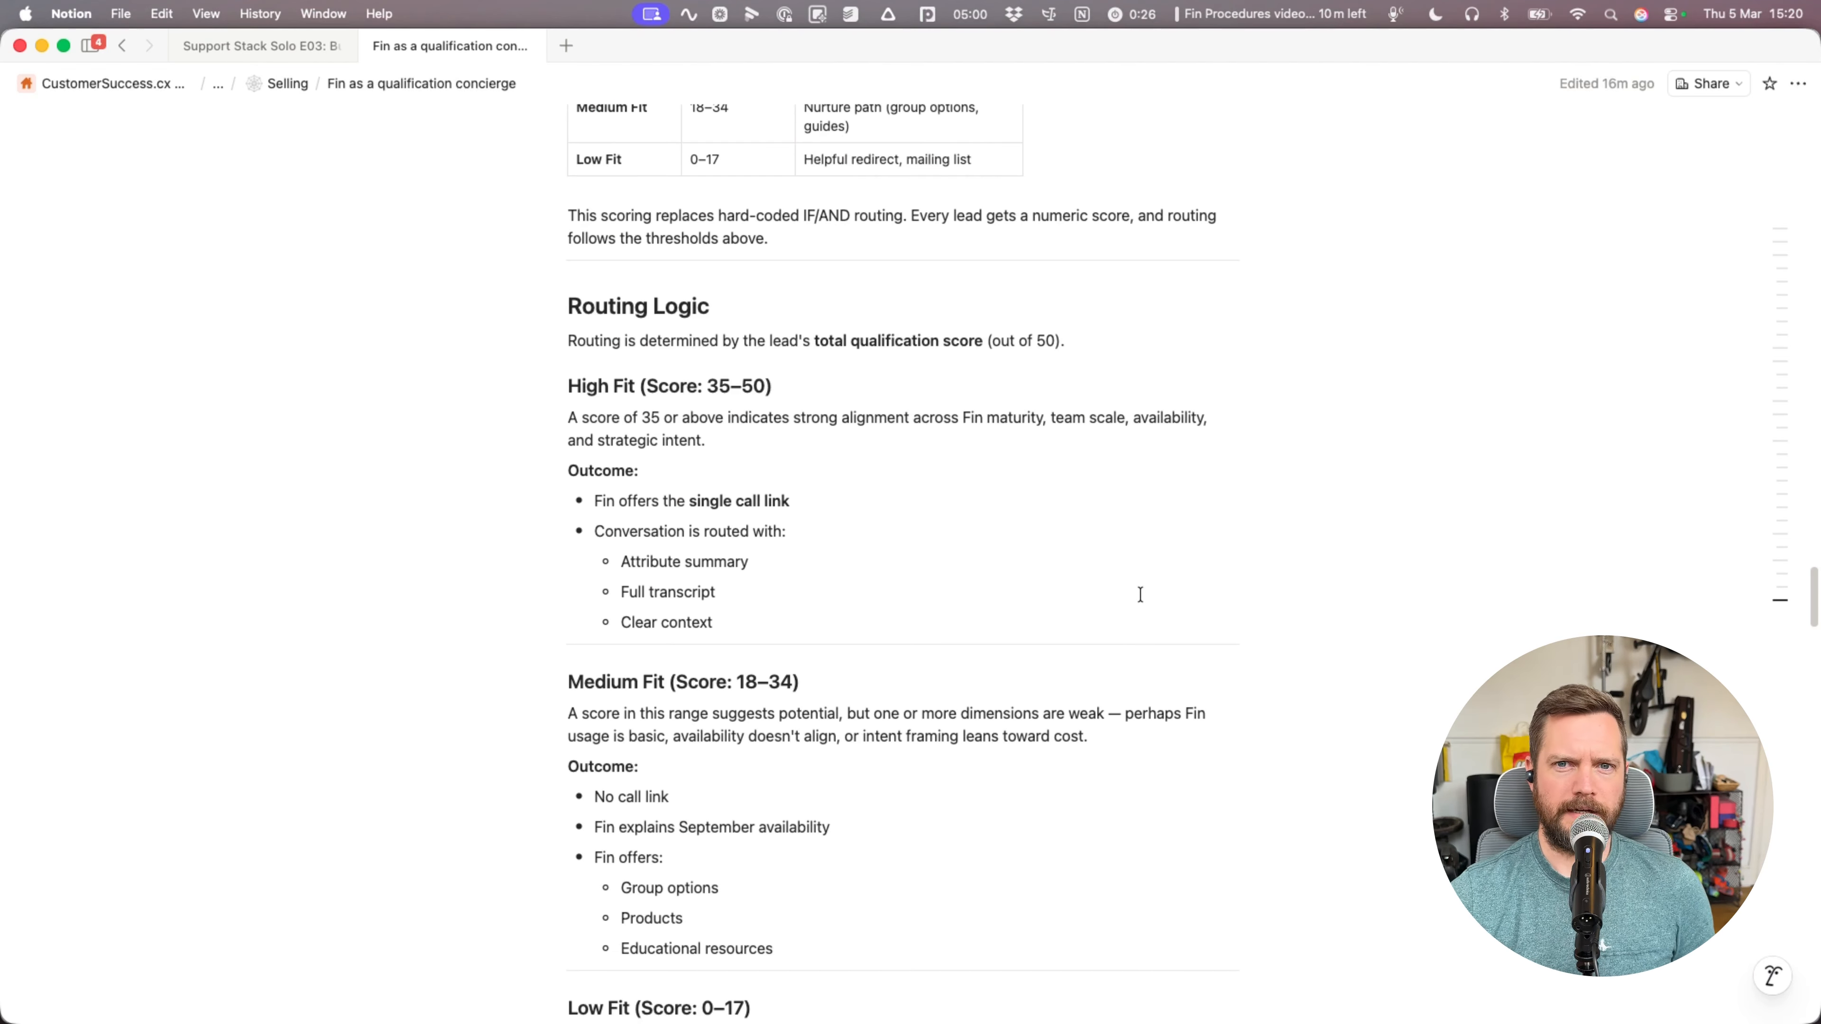
{"action": "scroll", "coordinate": [1141, 595], "scroll_direction": "down", "scroll_amount": 6}
{"action": "scroll", "coordinate": [793, 582], "scroll_direction": "down", "scroll_amount": 14}
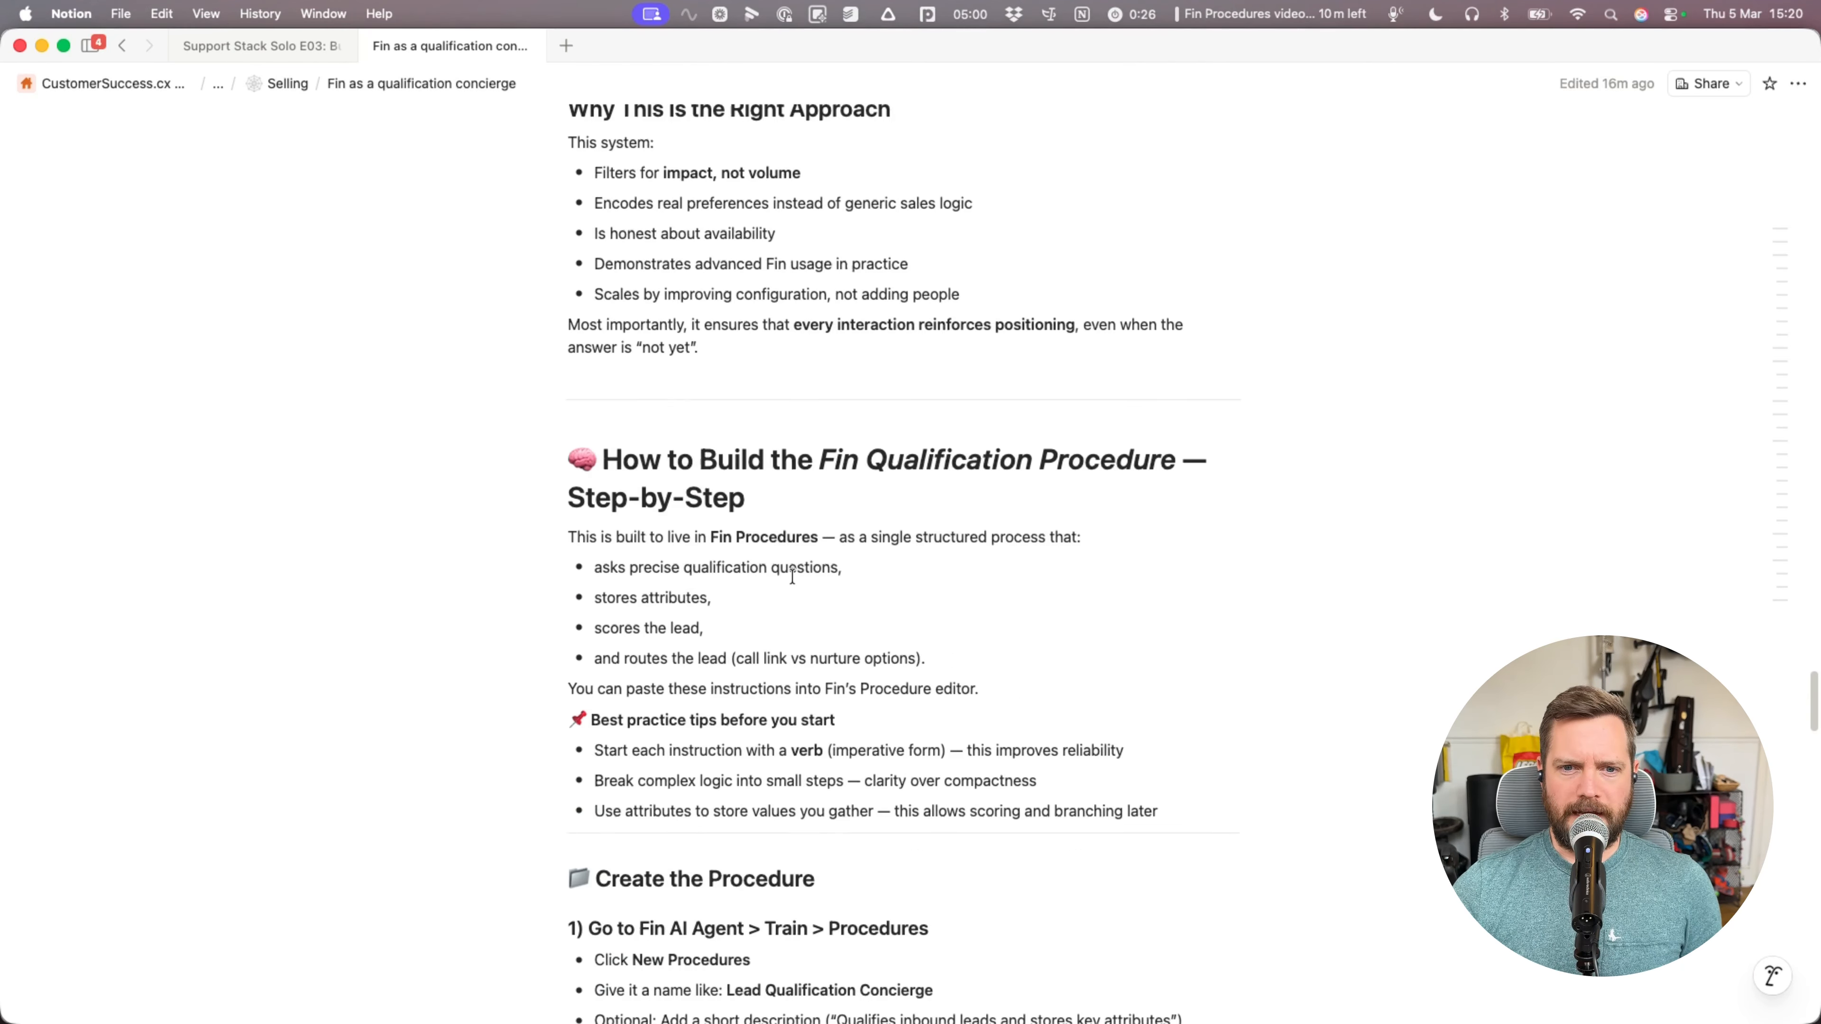
{"action": "scroll", "coordinate": [800, 616], "scroll_direction": "down", "scroll_amount": 5}
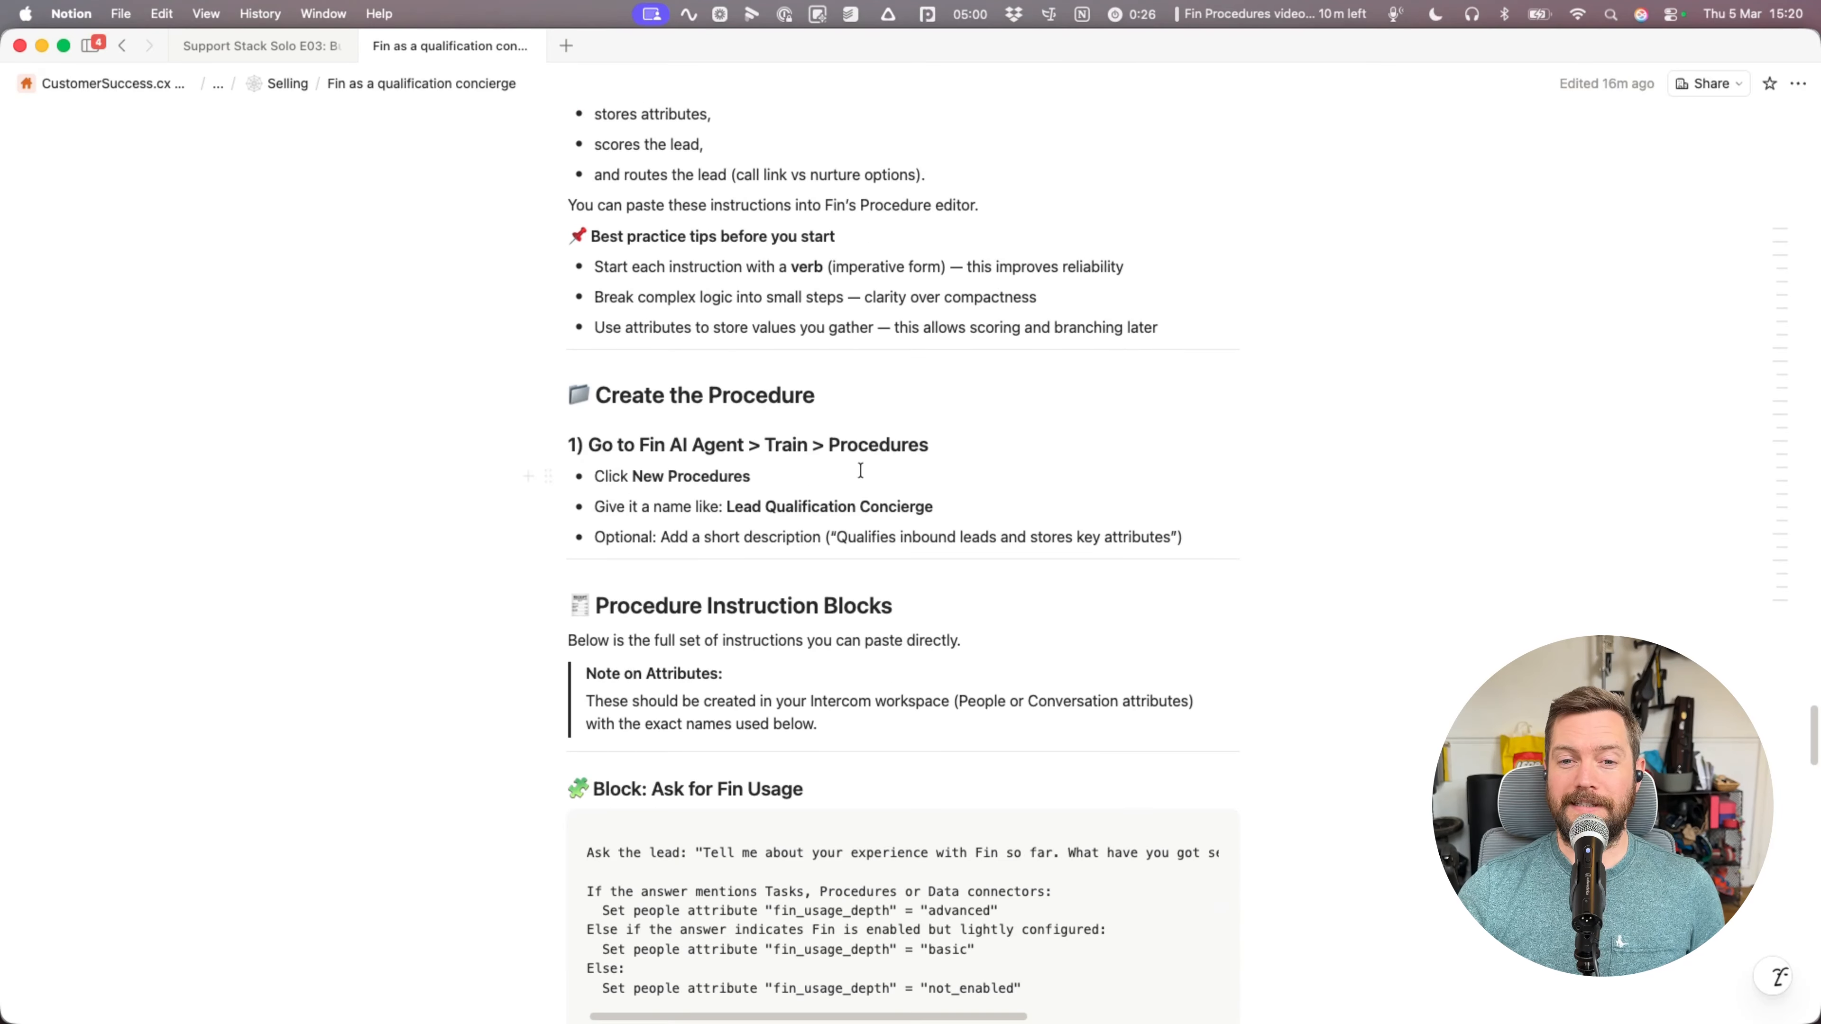
{"action": "triple_click", "coordinate": [867, 447]}
{"action": "left_click", "coordinate": [1027, 441]}
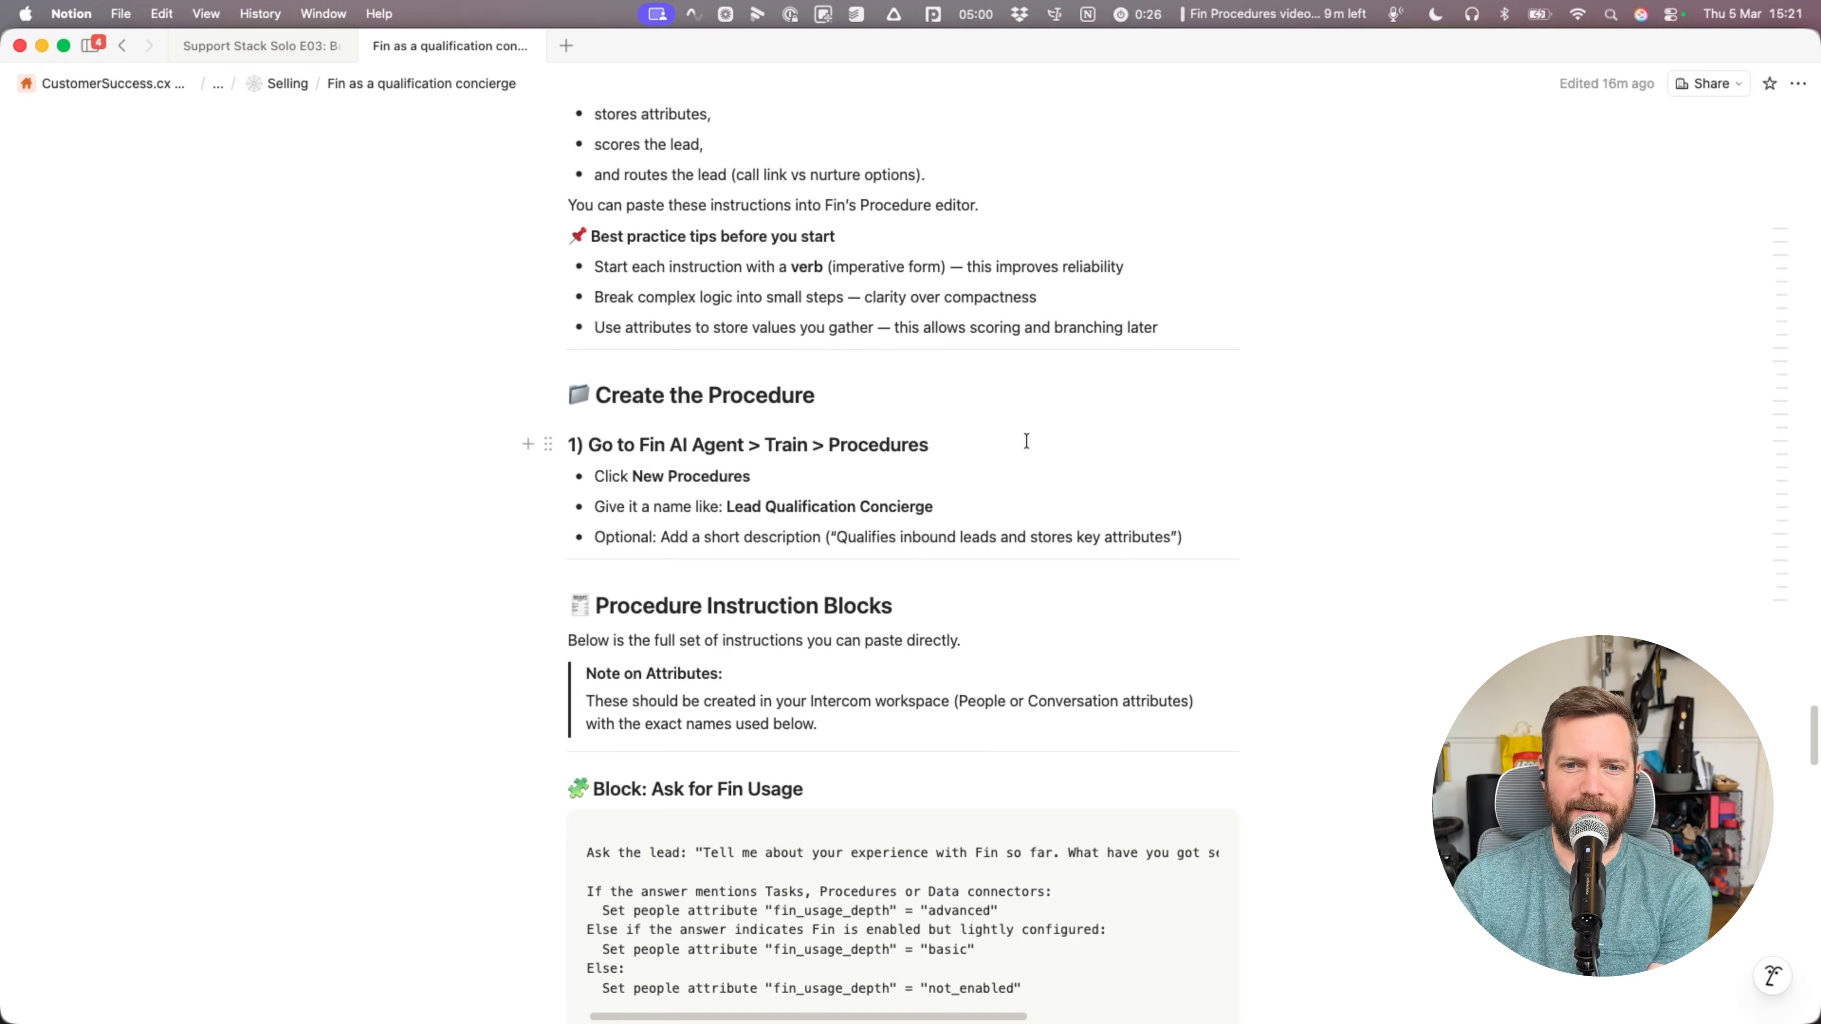
{"action": "scroll", "coordinate": [1027, 441], "scroll_direction": "down", "scroll_amount": 5}
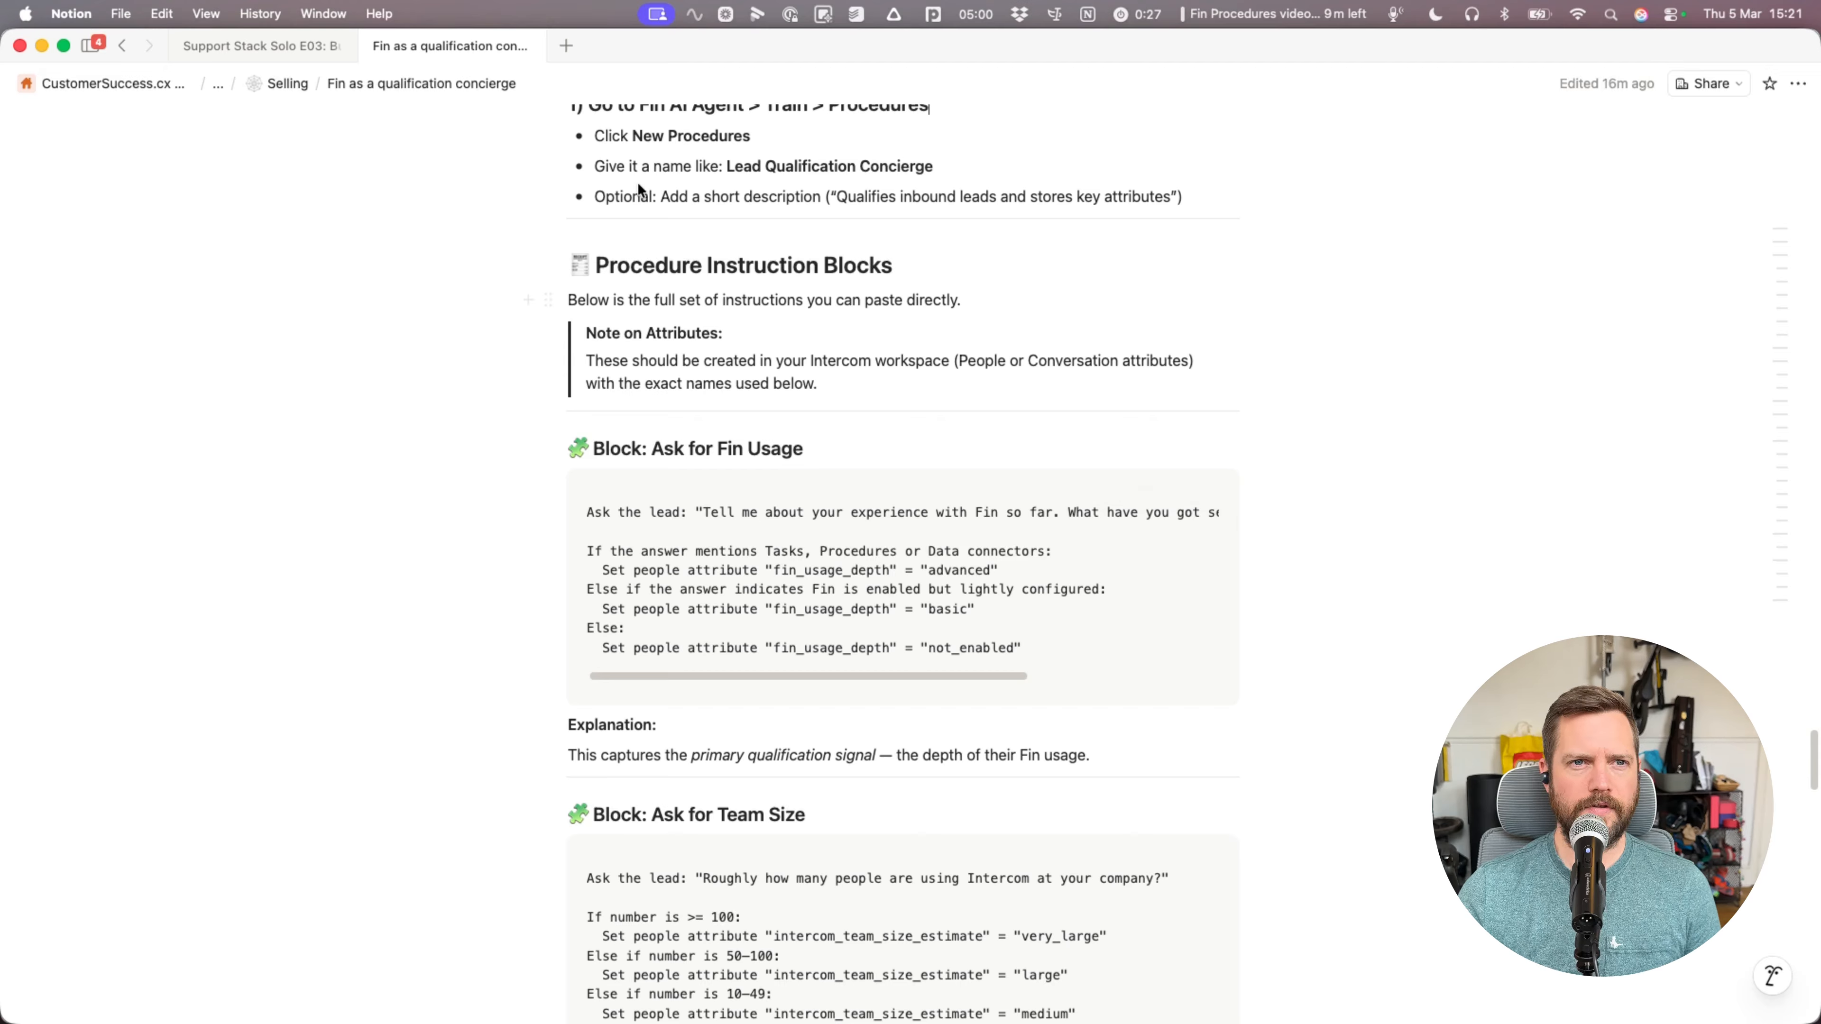
- Switch to Chrome and start a new AI-drafted procedure from the Fin AI Agent Procedures page
{"action": "key", "text": "super+Tab"}
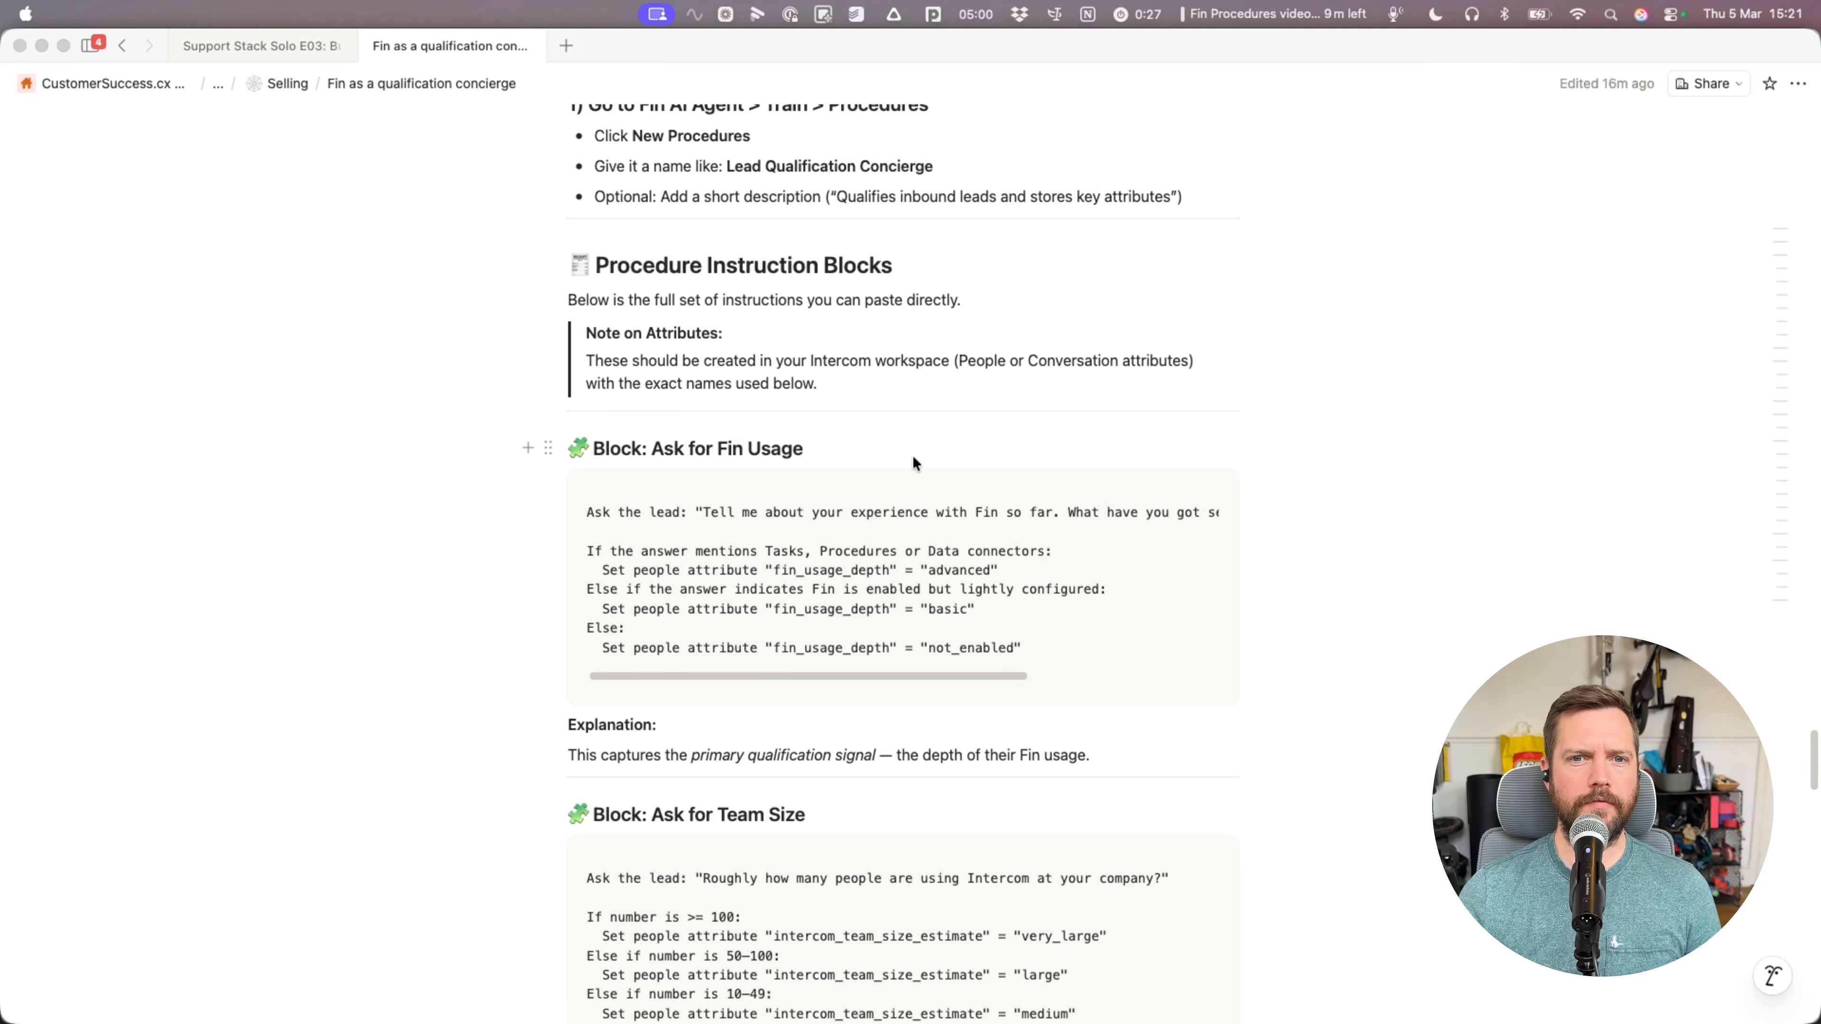
{"action": "left_click", "coordinate": [912, 463]}
{"action": "key", "text": "super+Tab"}
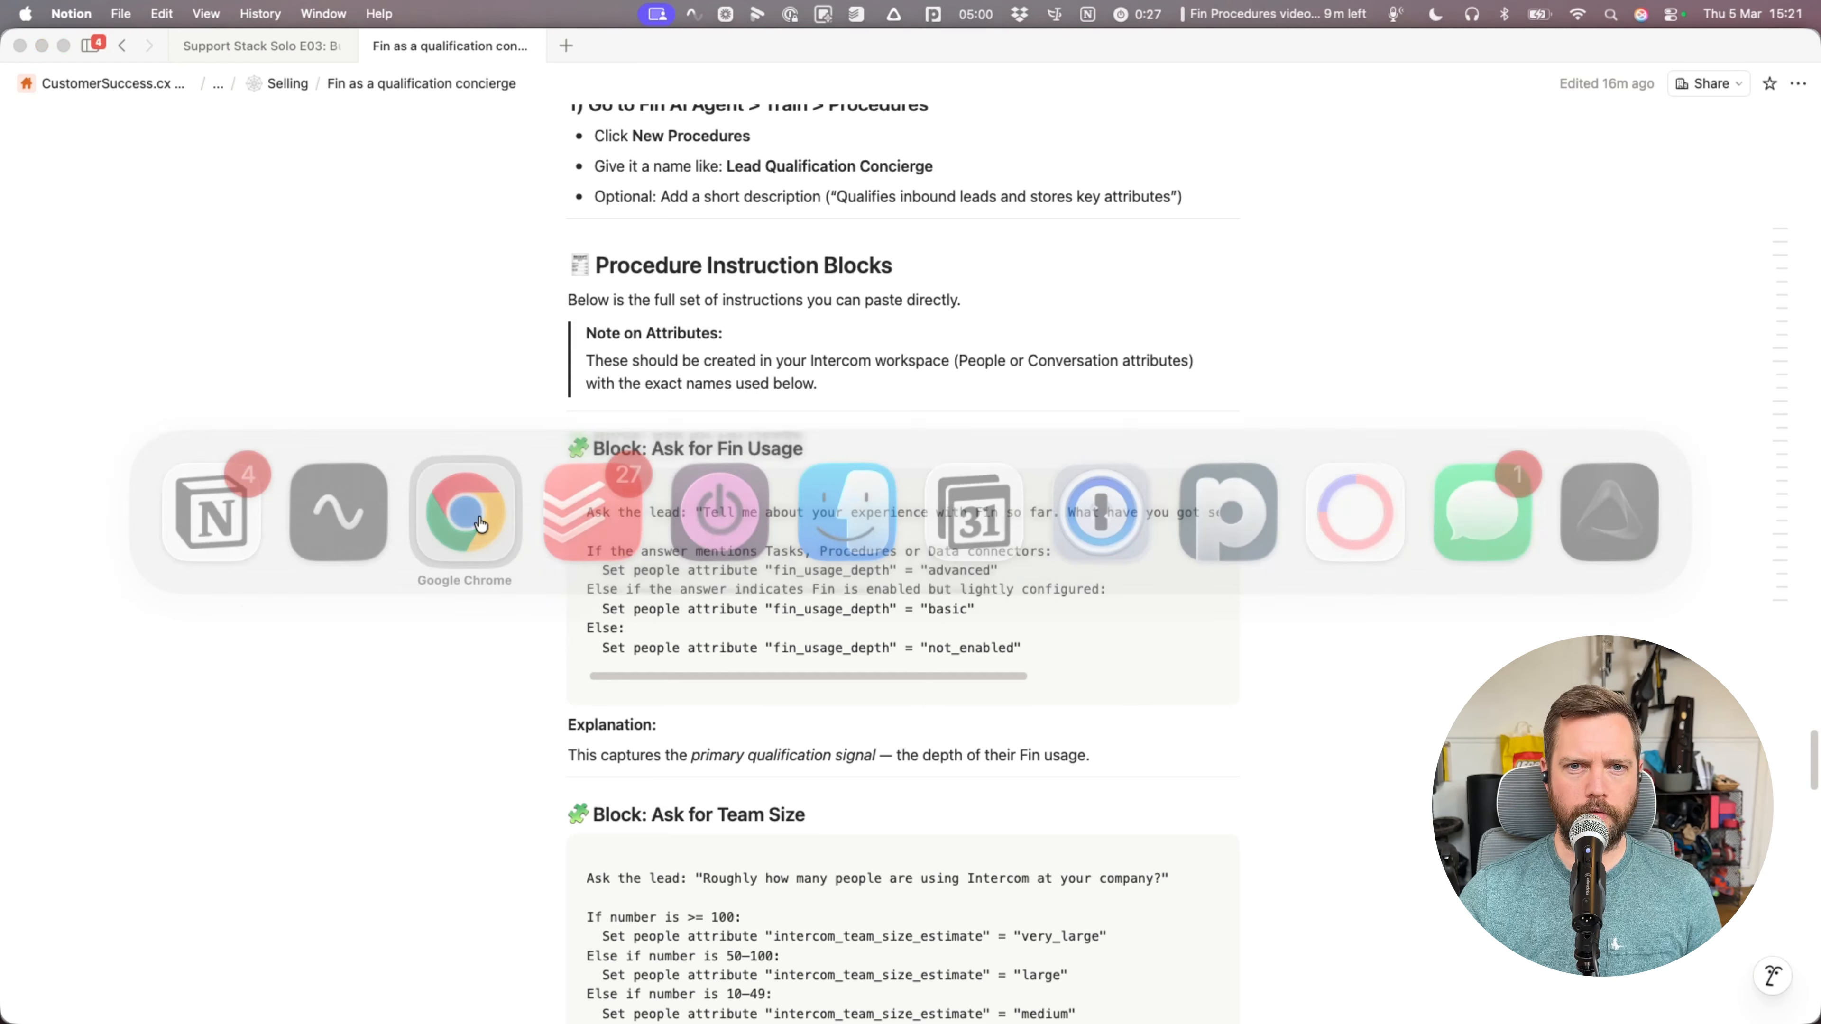
{"action": "left_click", "coordinate": [481, 524]}
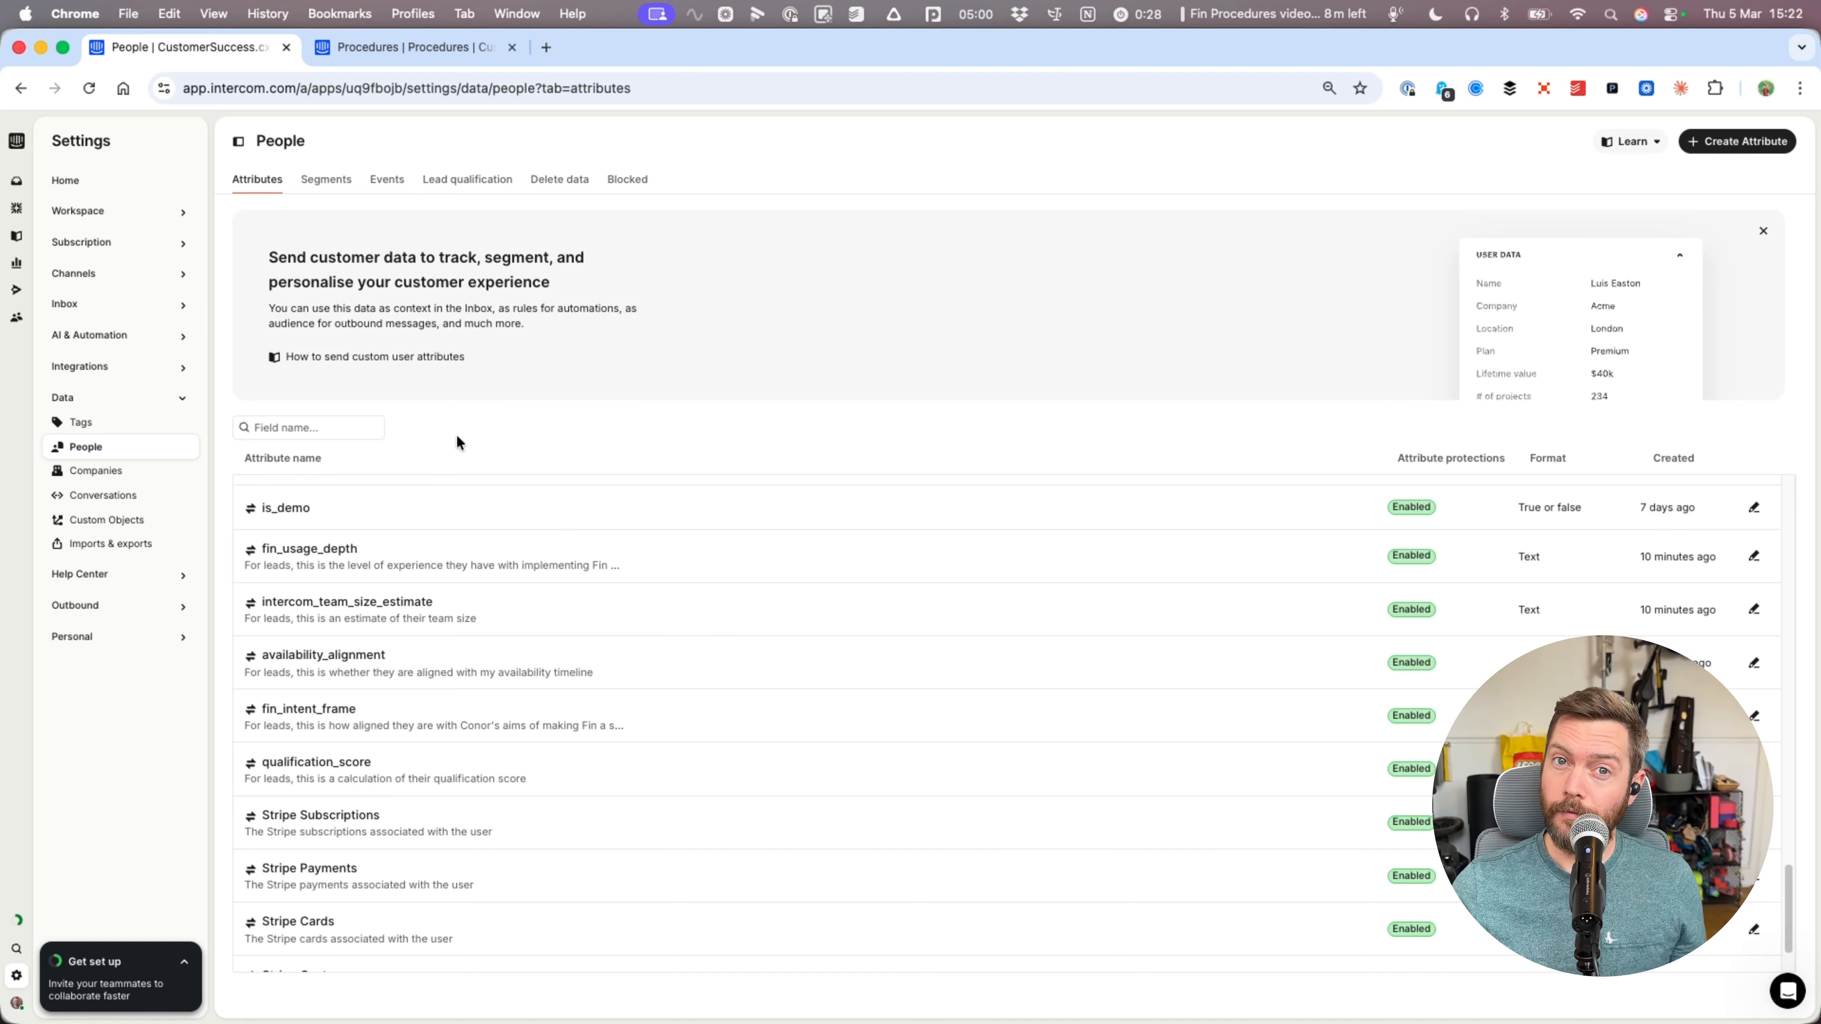
{"action": "left_click", "coordinate": [413, 47]}
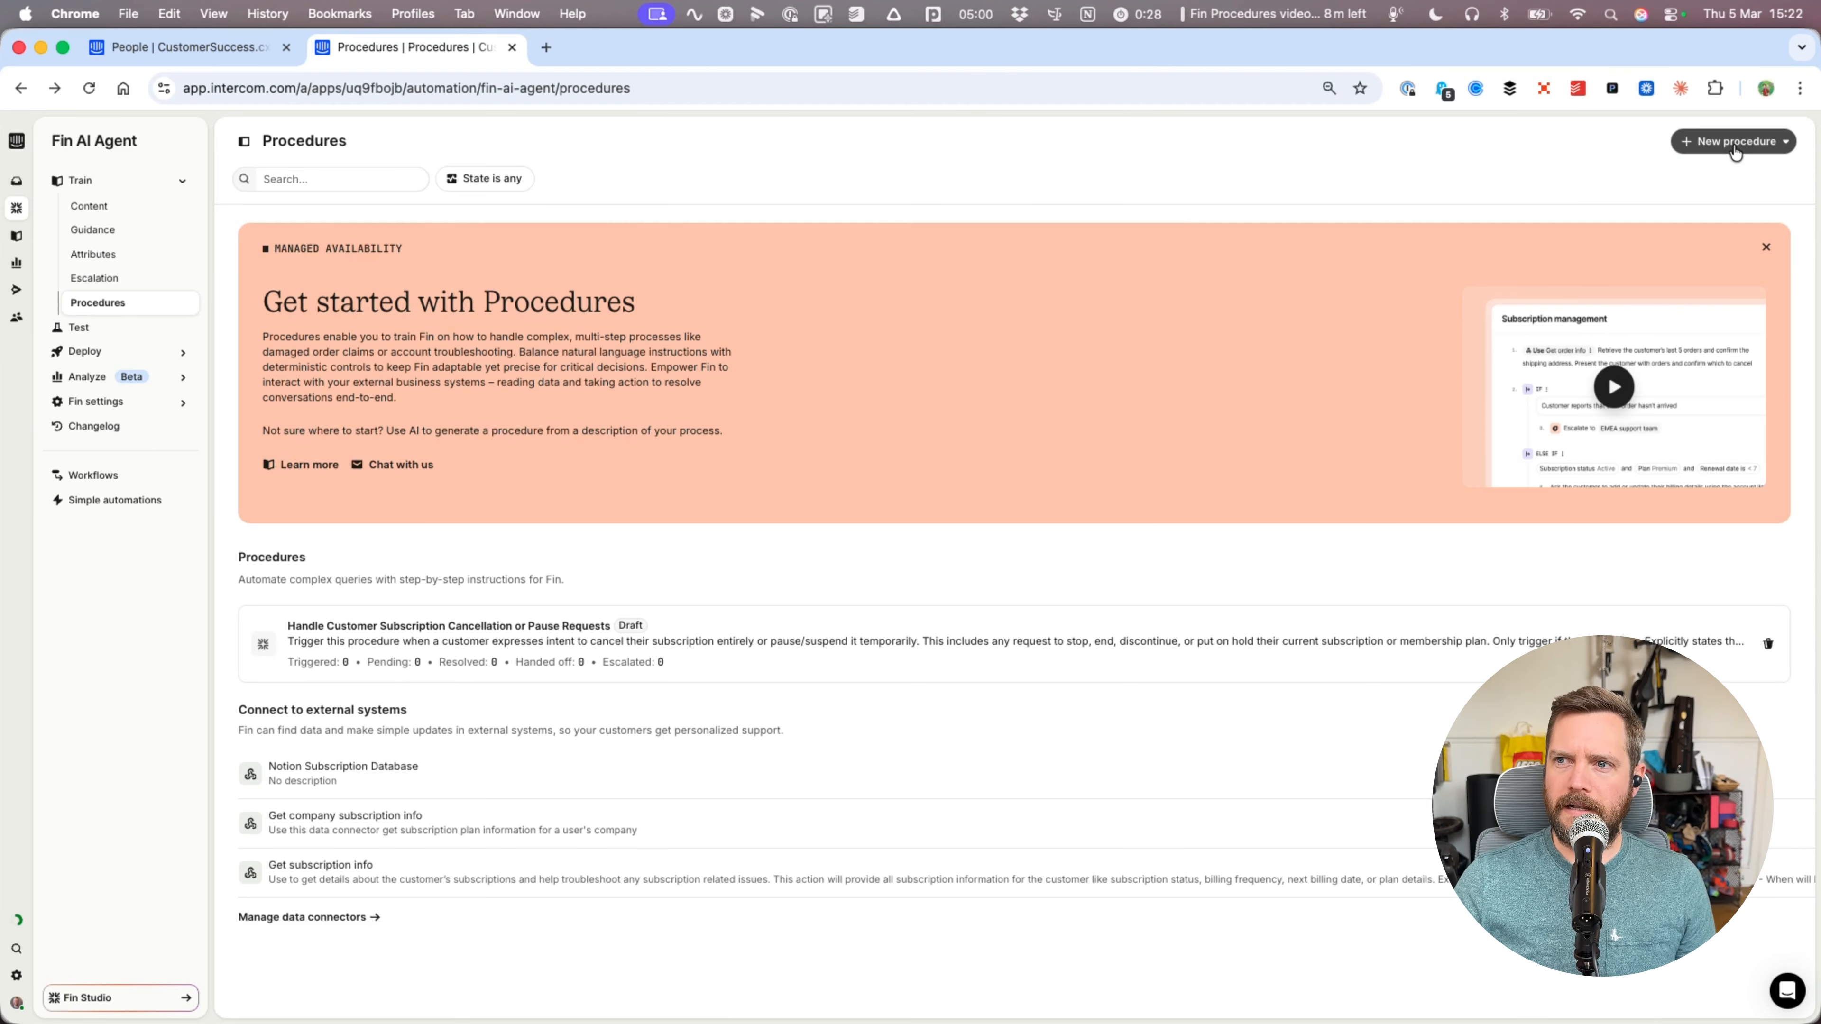
{"action": "left_click", "coordinate": [1736, 152]}
{"action": "left_click", "coordinate": [1728, 178]}
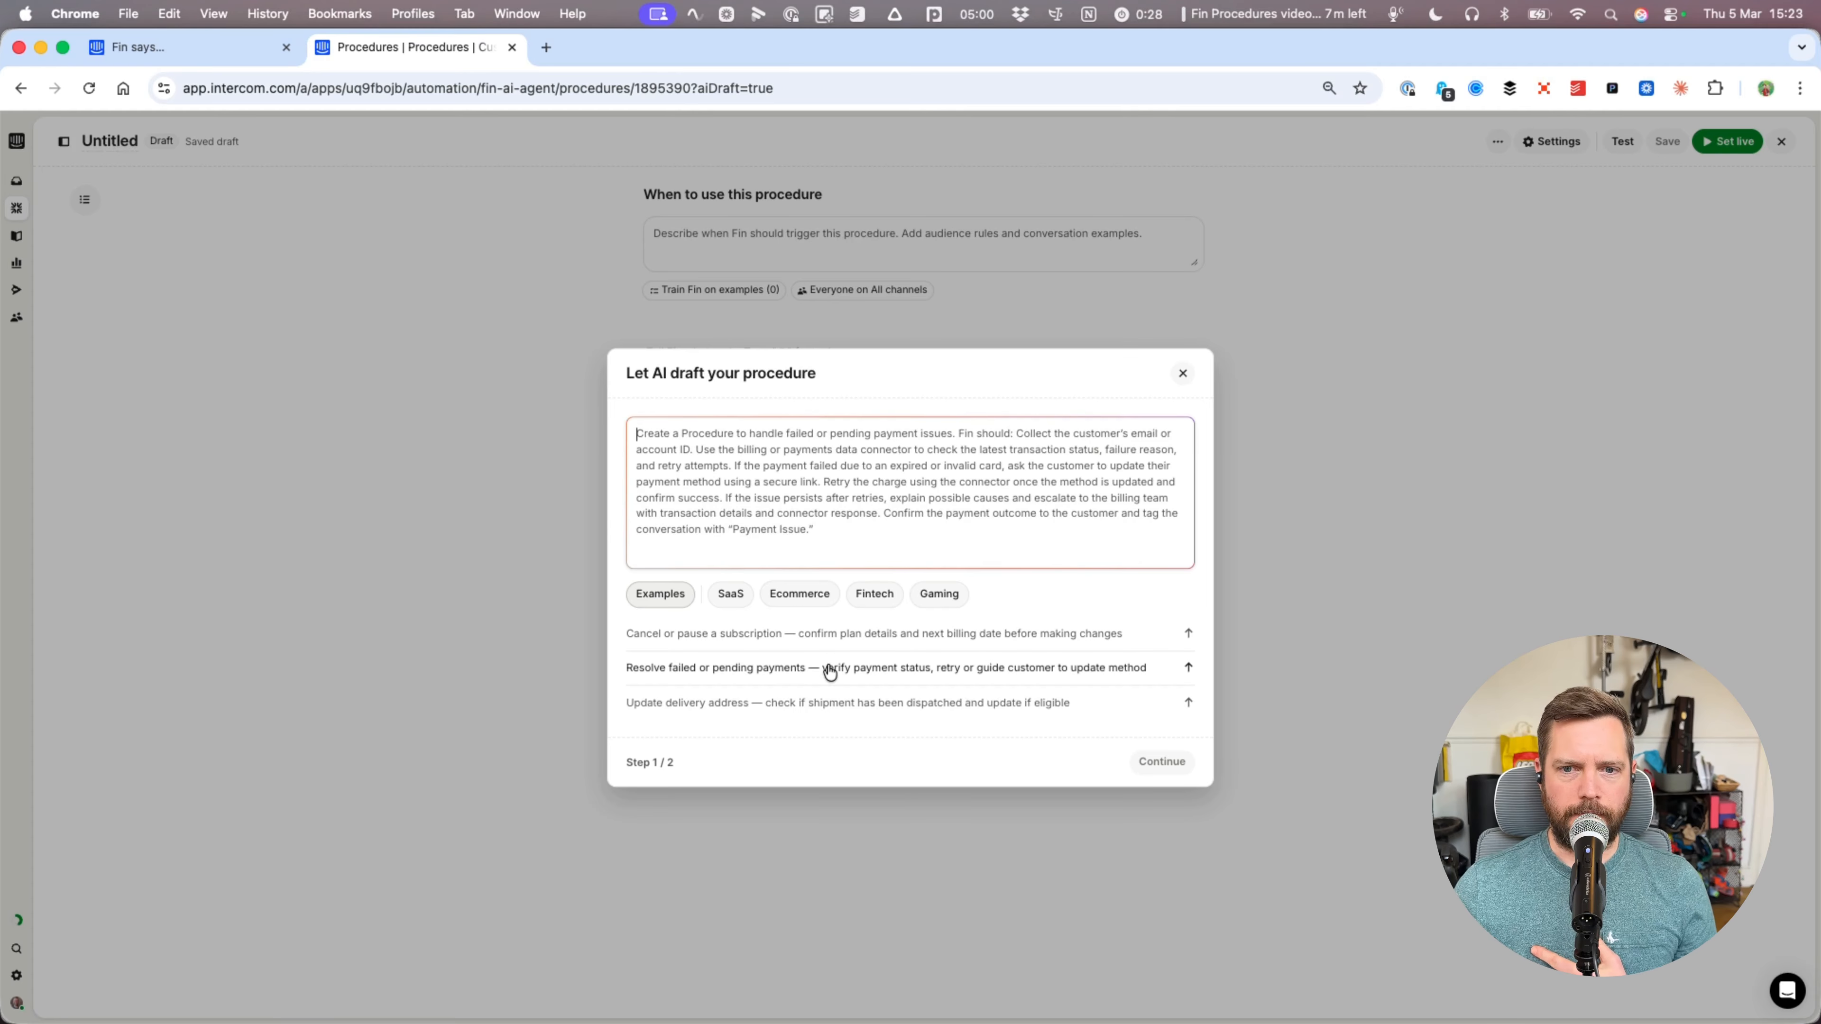
- Browse the SaaS and Ecommerce example prompts for the AI procedure draft
{"action": "left_click", "coordinate": [731, 594]}
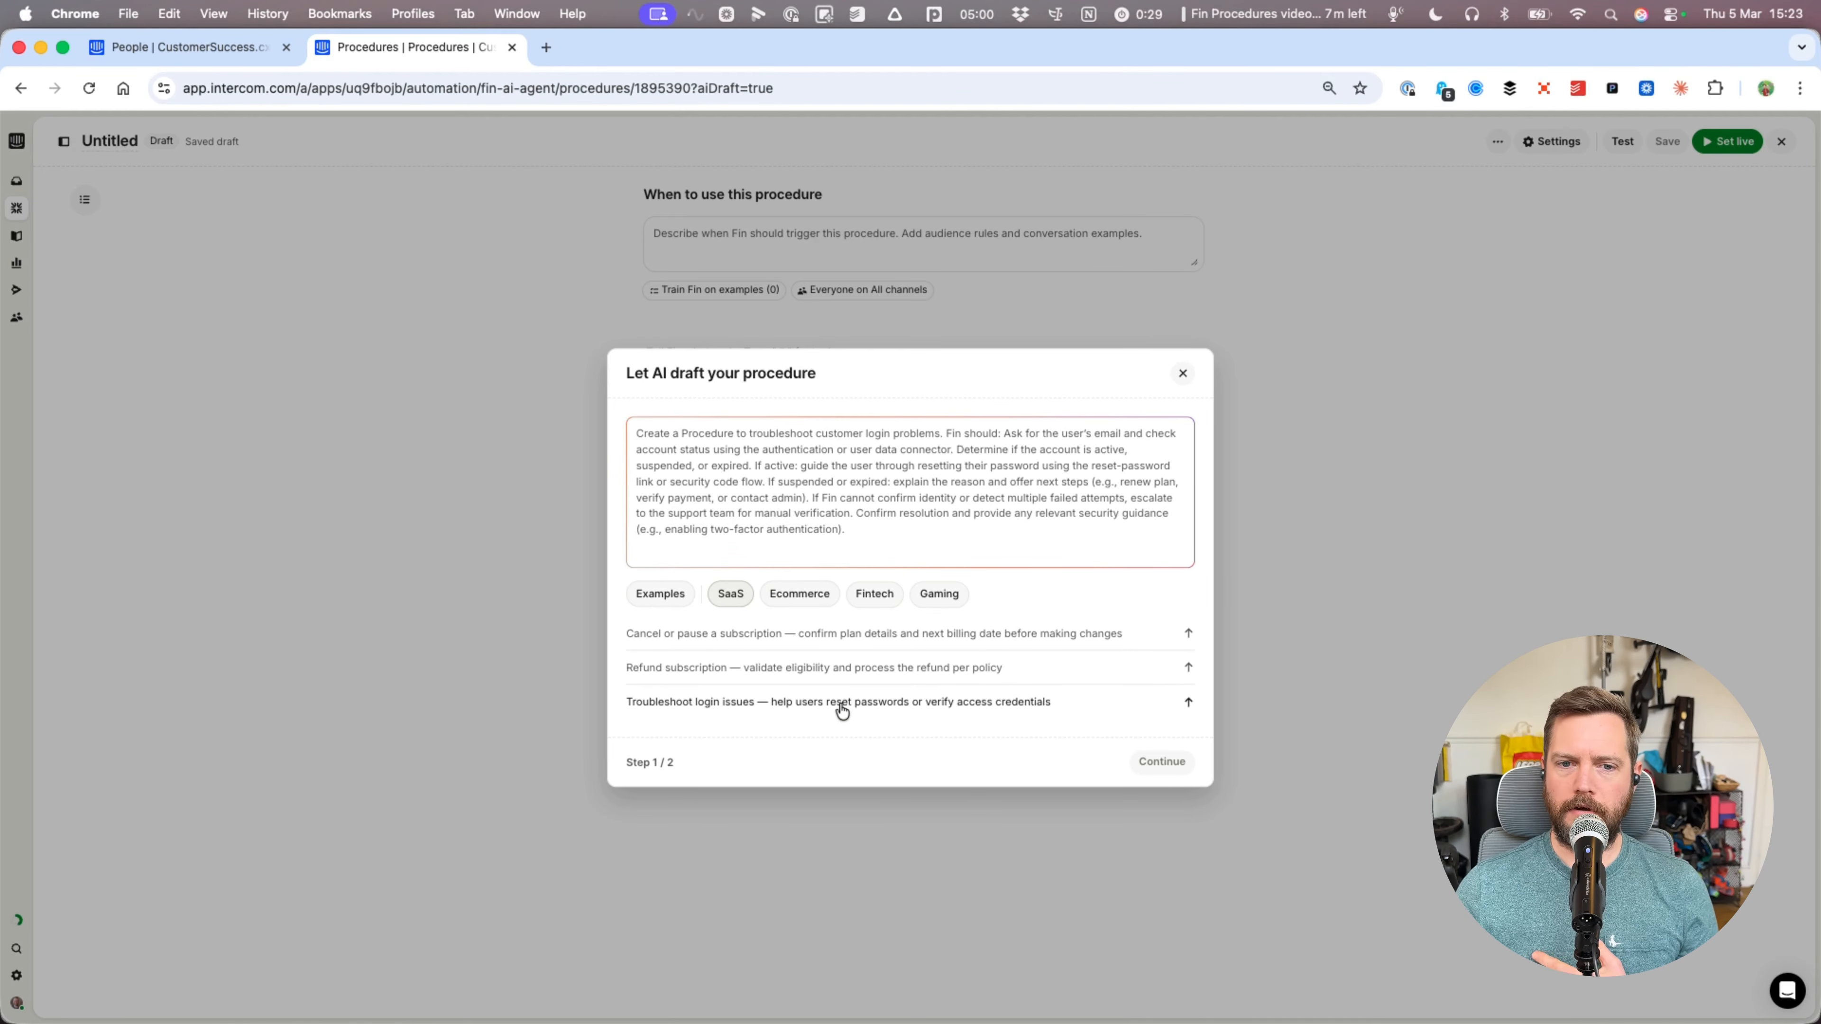
{"action": "left_click", "coordinate": [825, 594]}
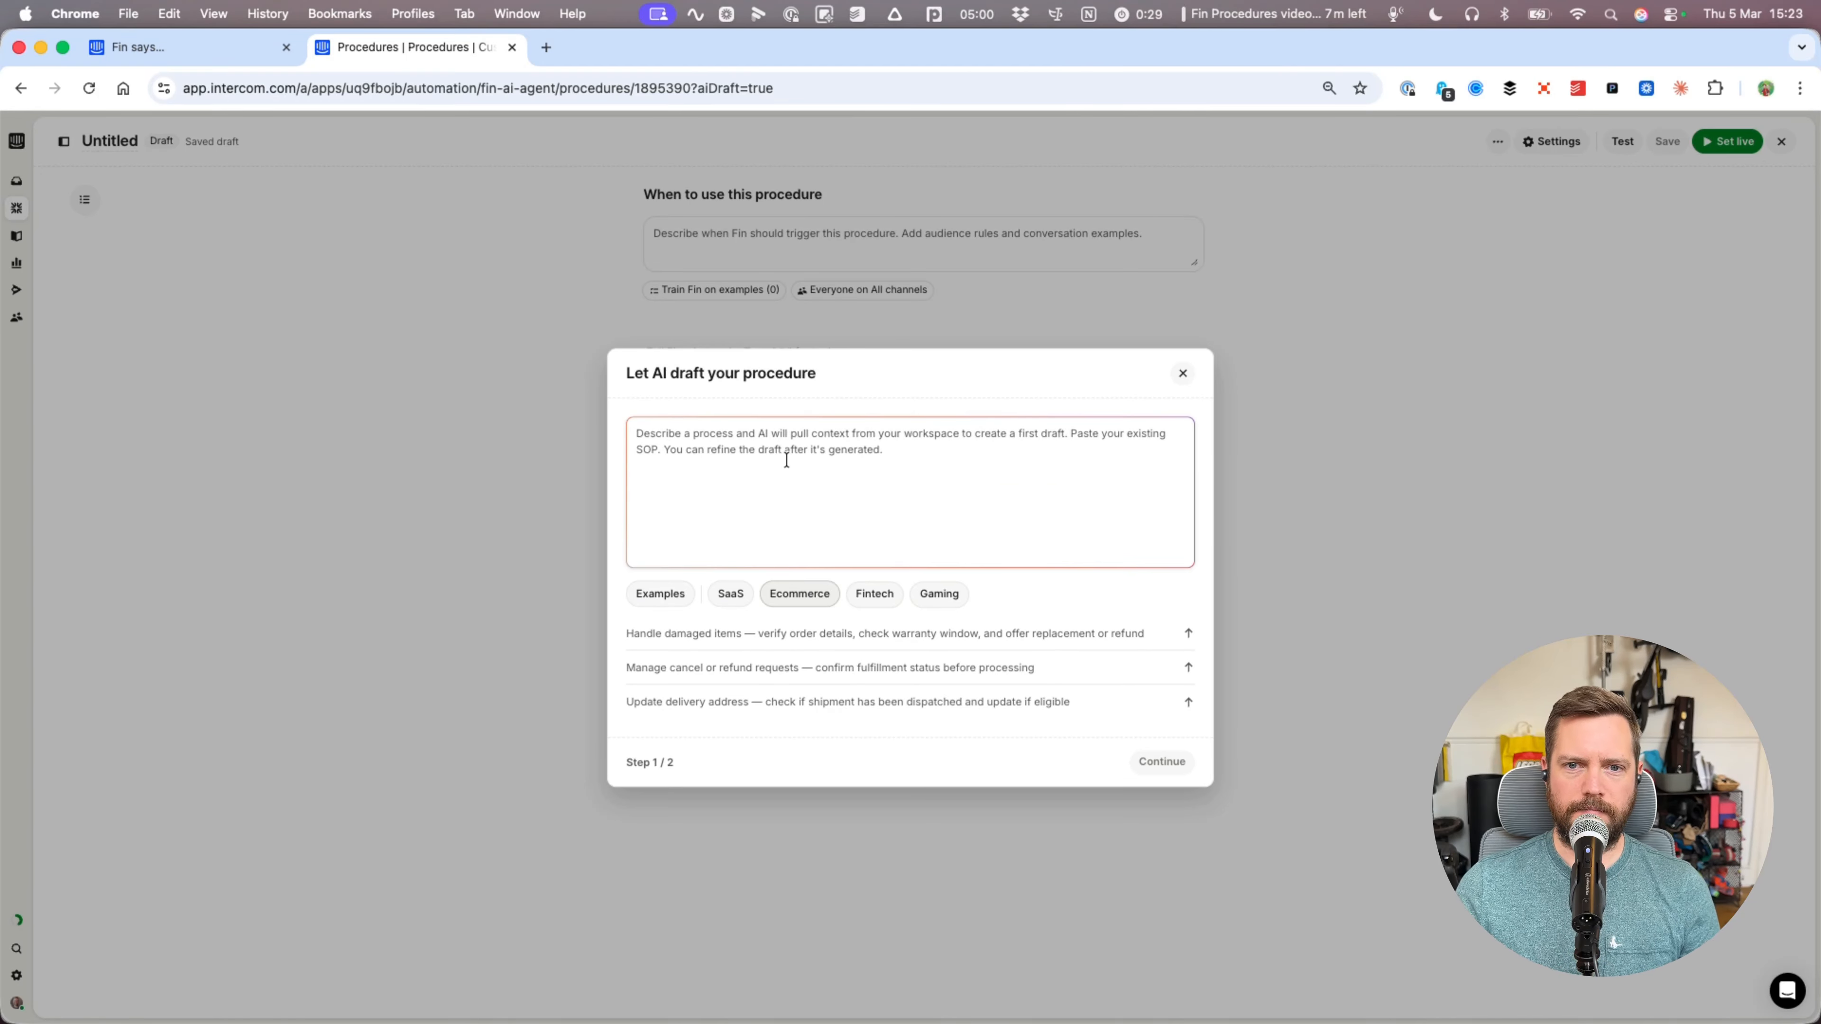
- Copy the Notion instruction blocks from "Ask for Fin Usage" through "Low-Fit Path (Score 0–17)" into the AI draft prompt in Chrome
{"action": "key", "text": "super+Tab"}
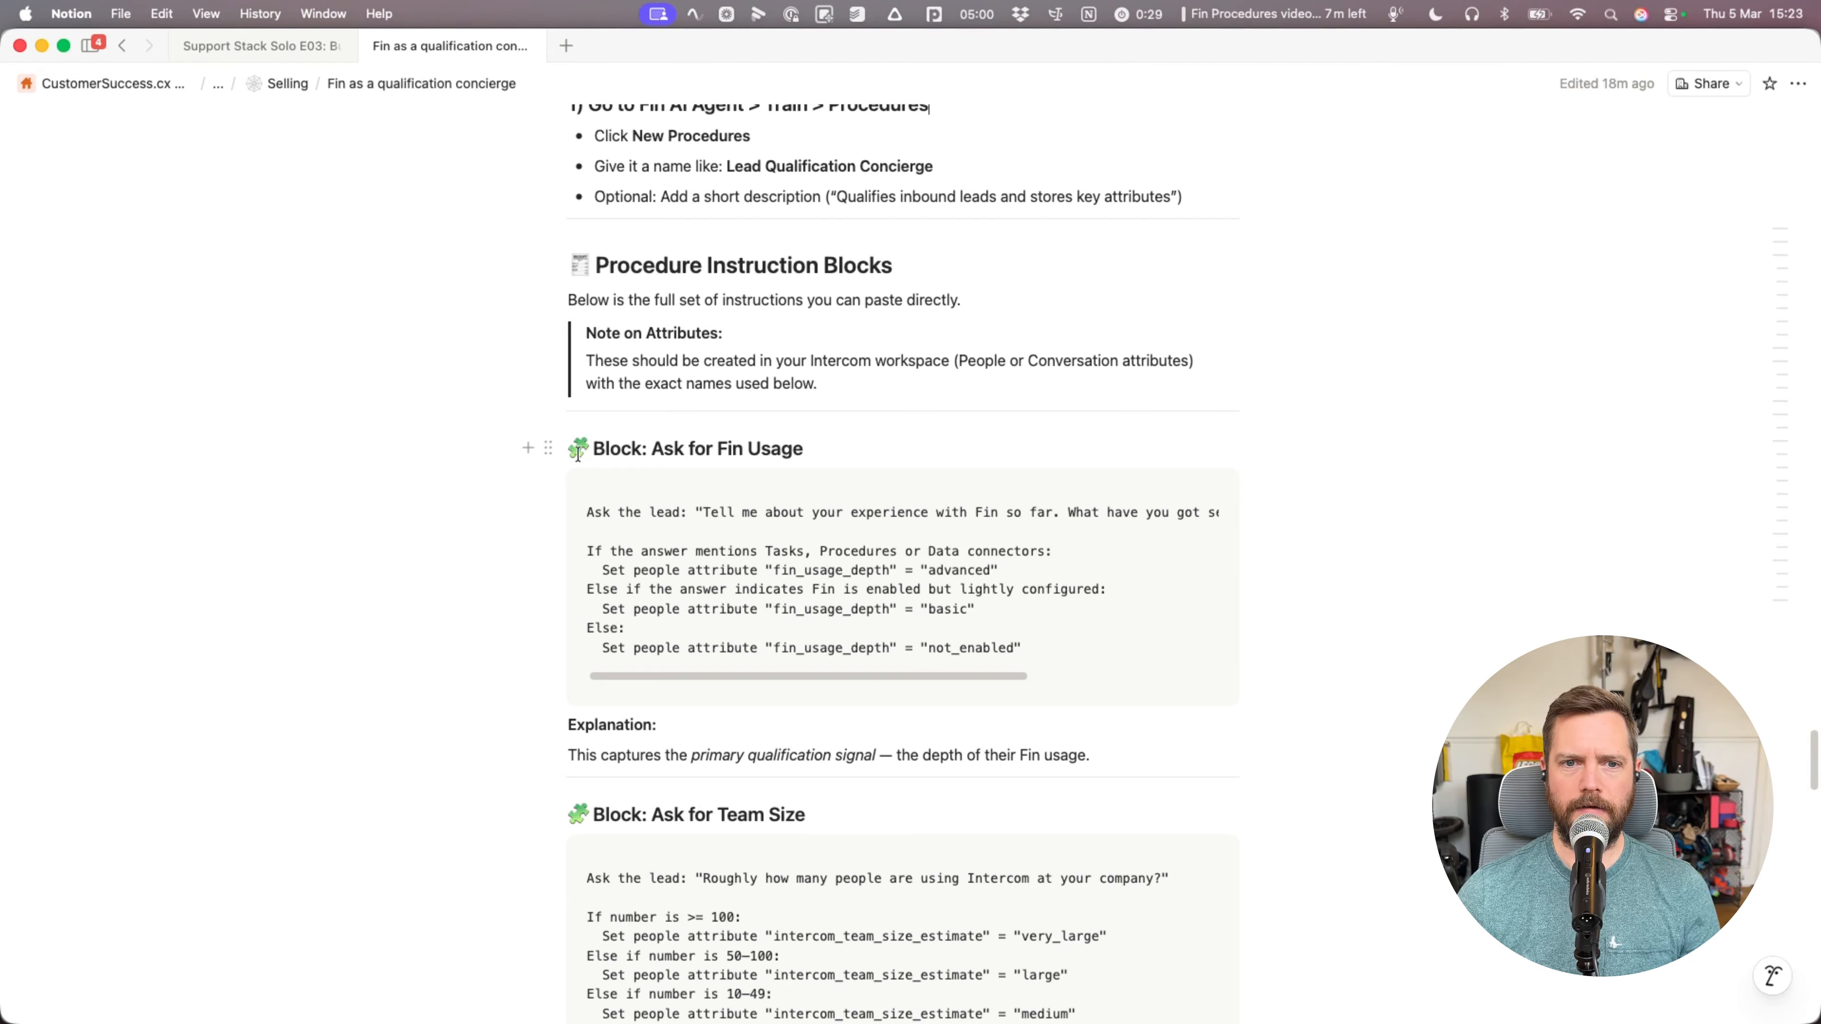
{"action": "left_click", "coordinate": [946, 444]}
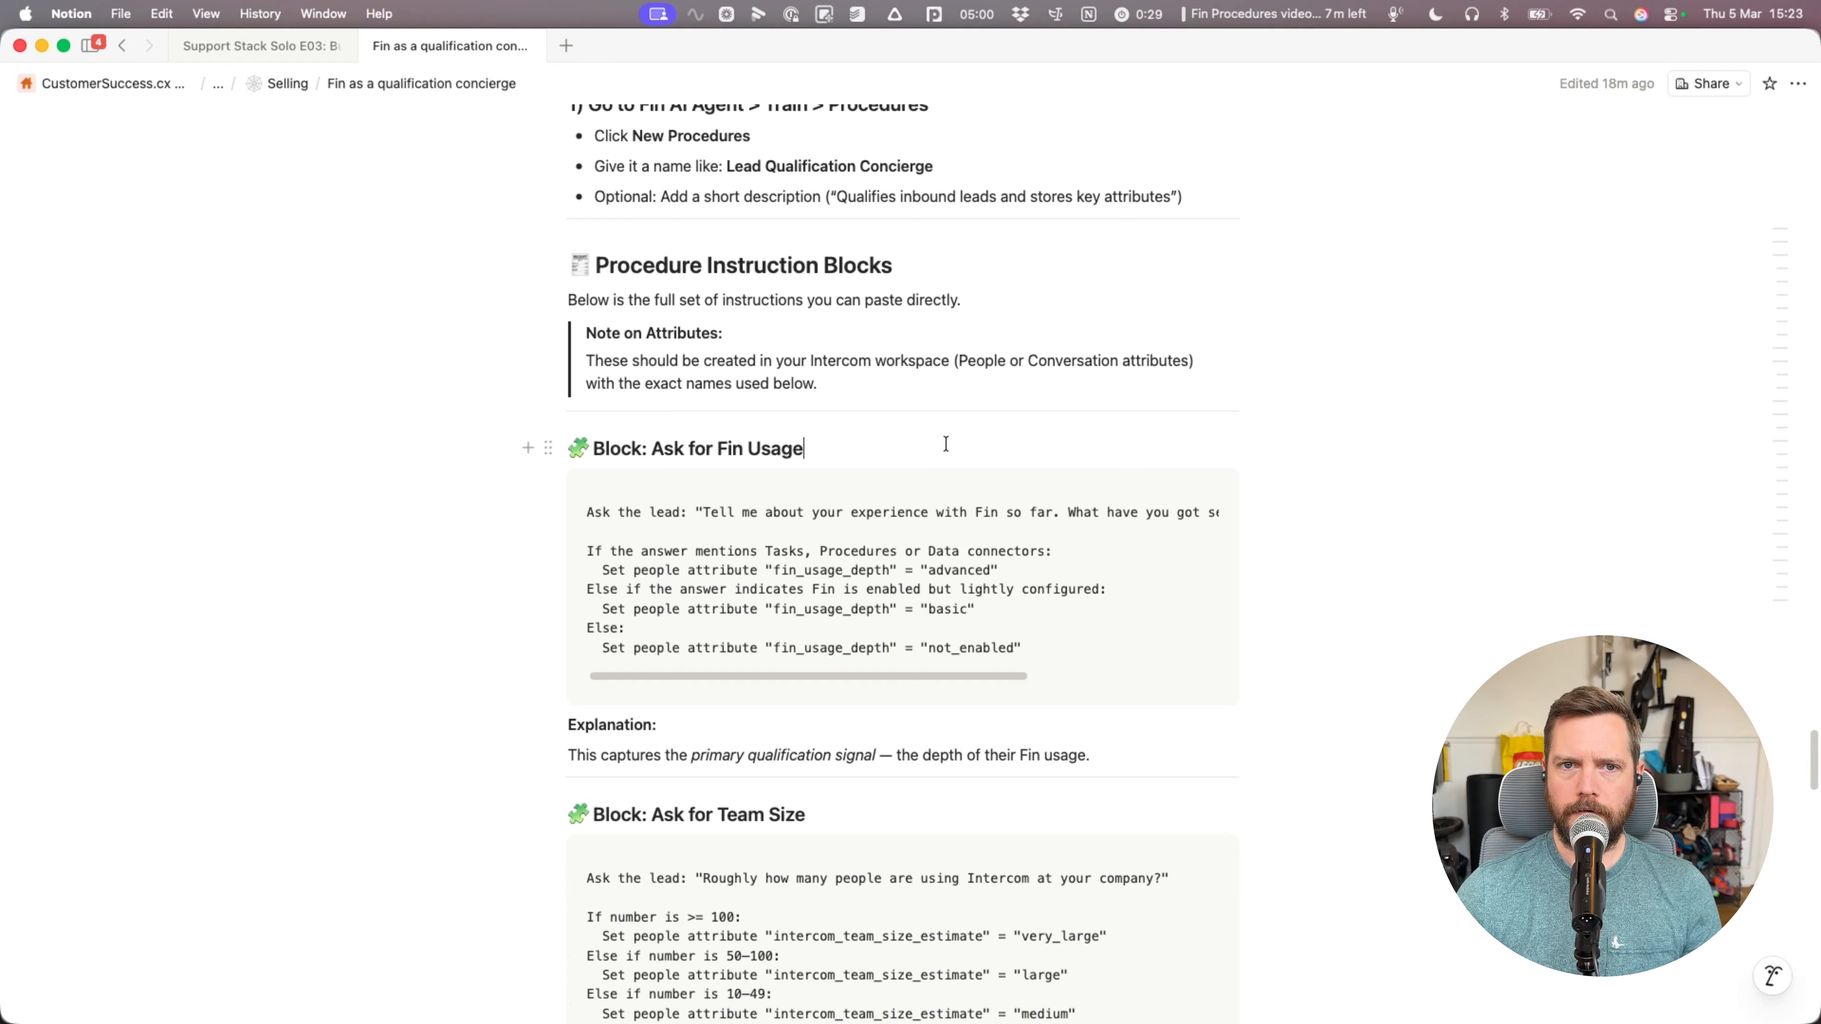
{"action": "triple_click", "coordinate": [904, 441]}
{"action": "scroll", "coordinate": [939, 451], "scroll_direction": "down", "scroll_amount": 20}
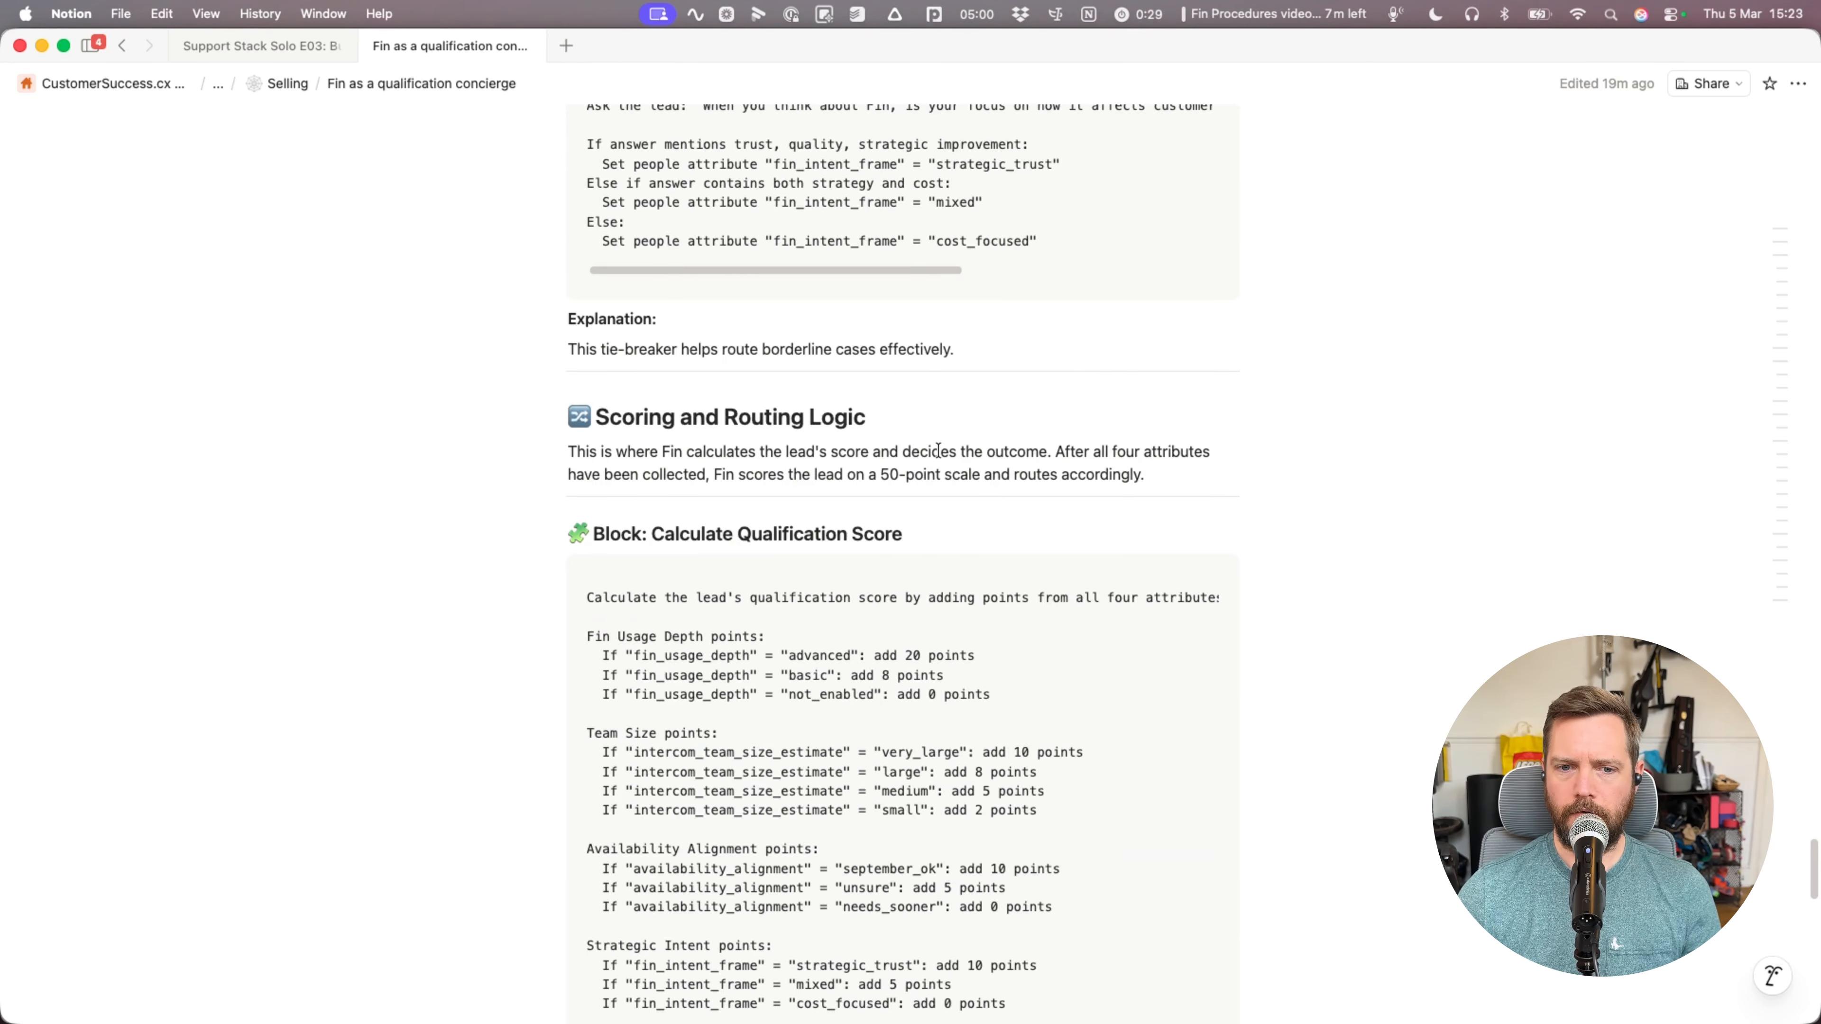
{"action": "scroll", "coordinate": [938, 451], "scroll_direction": "down", "scroll_amount": 20}
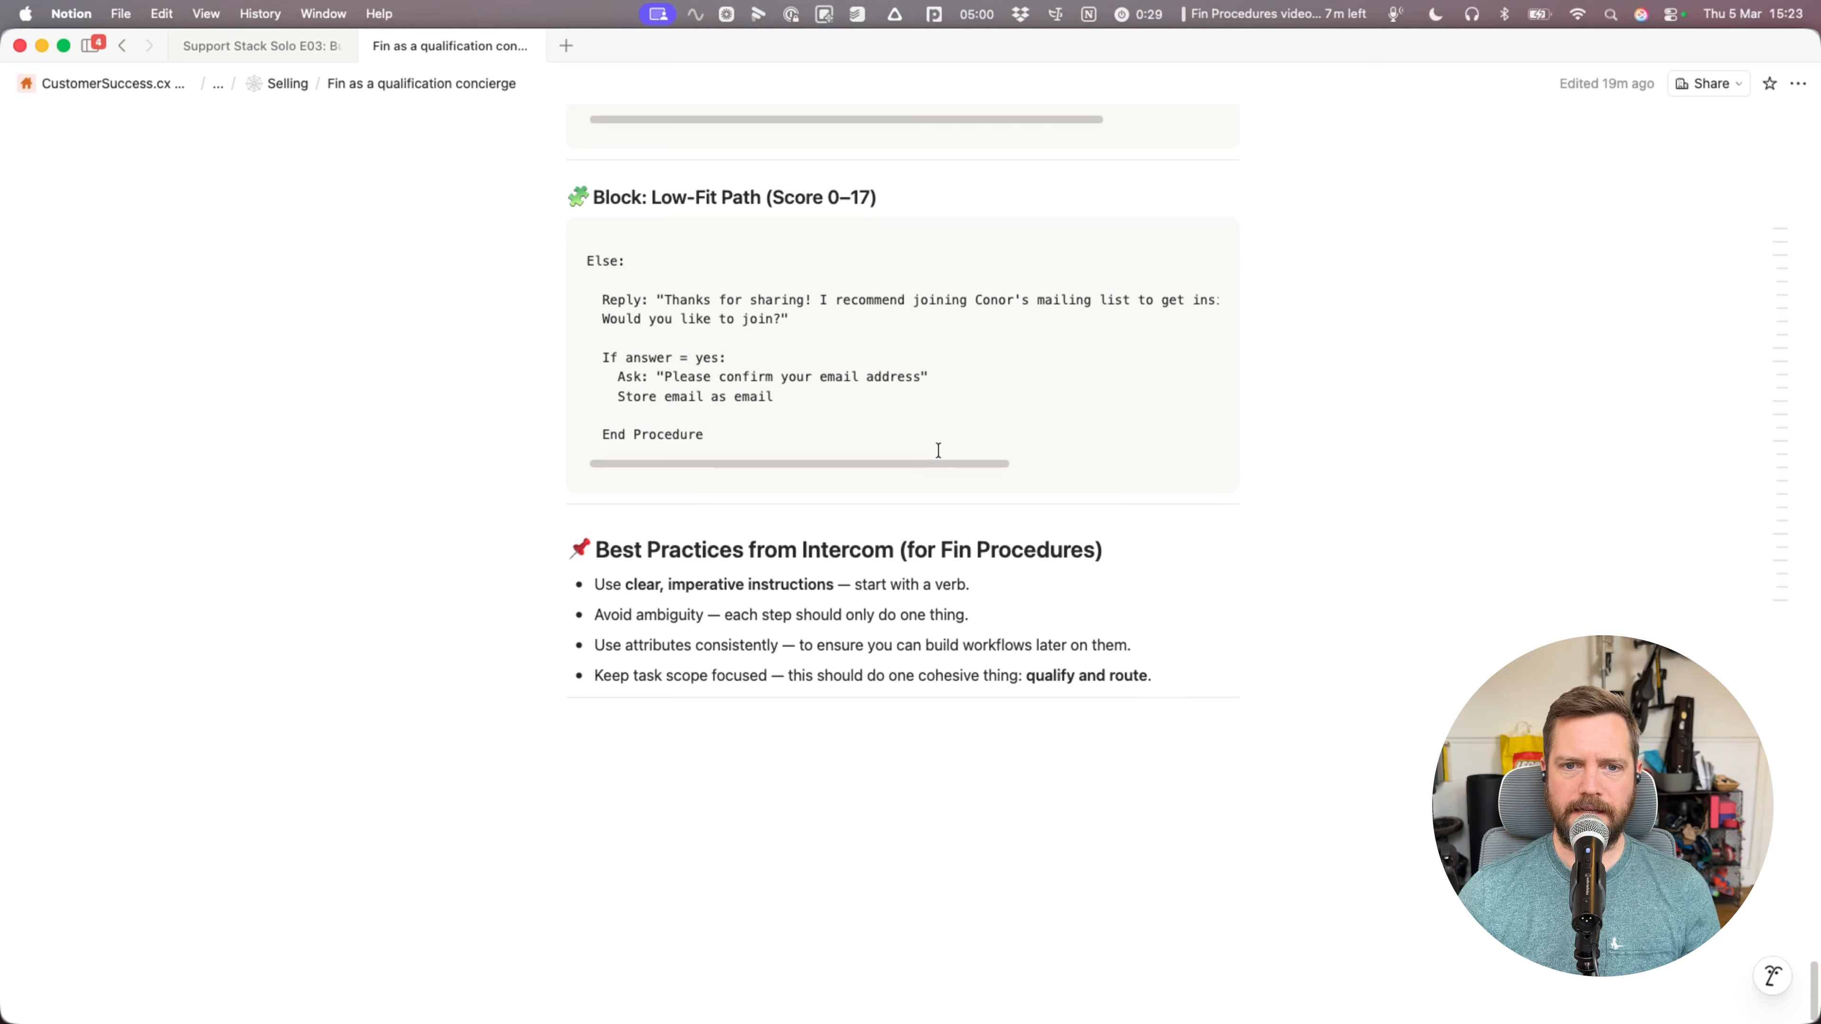
{"action": "left_click", "coordinate": [1128, 475], "text": "shift"}
{"action": "key", "text": "super+c"}
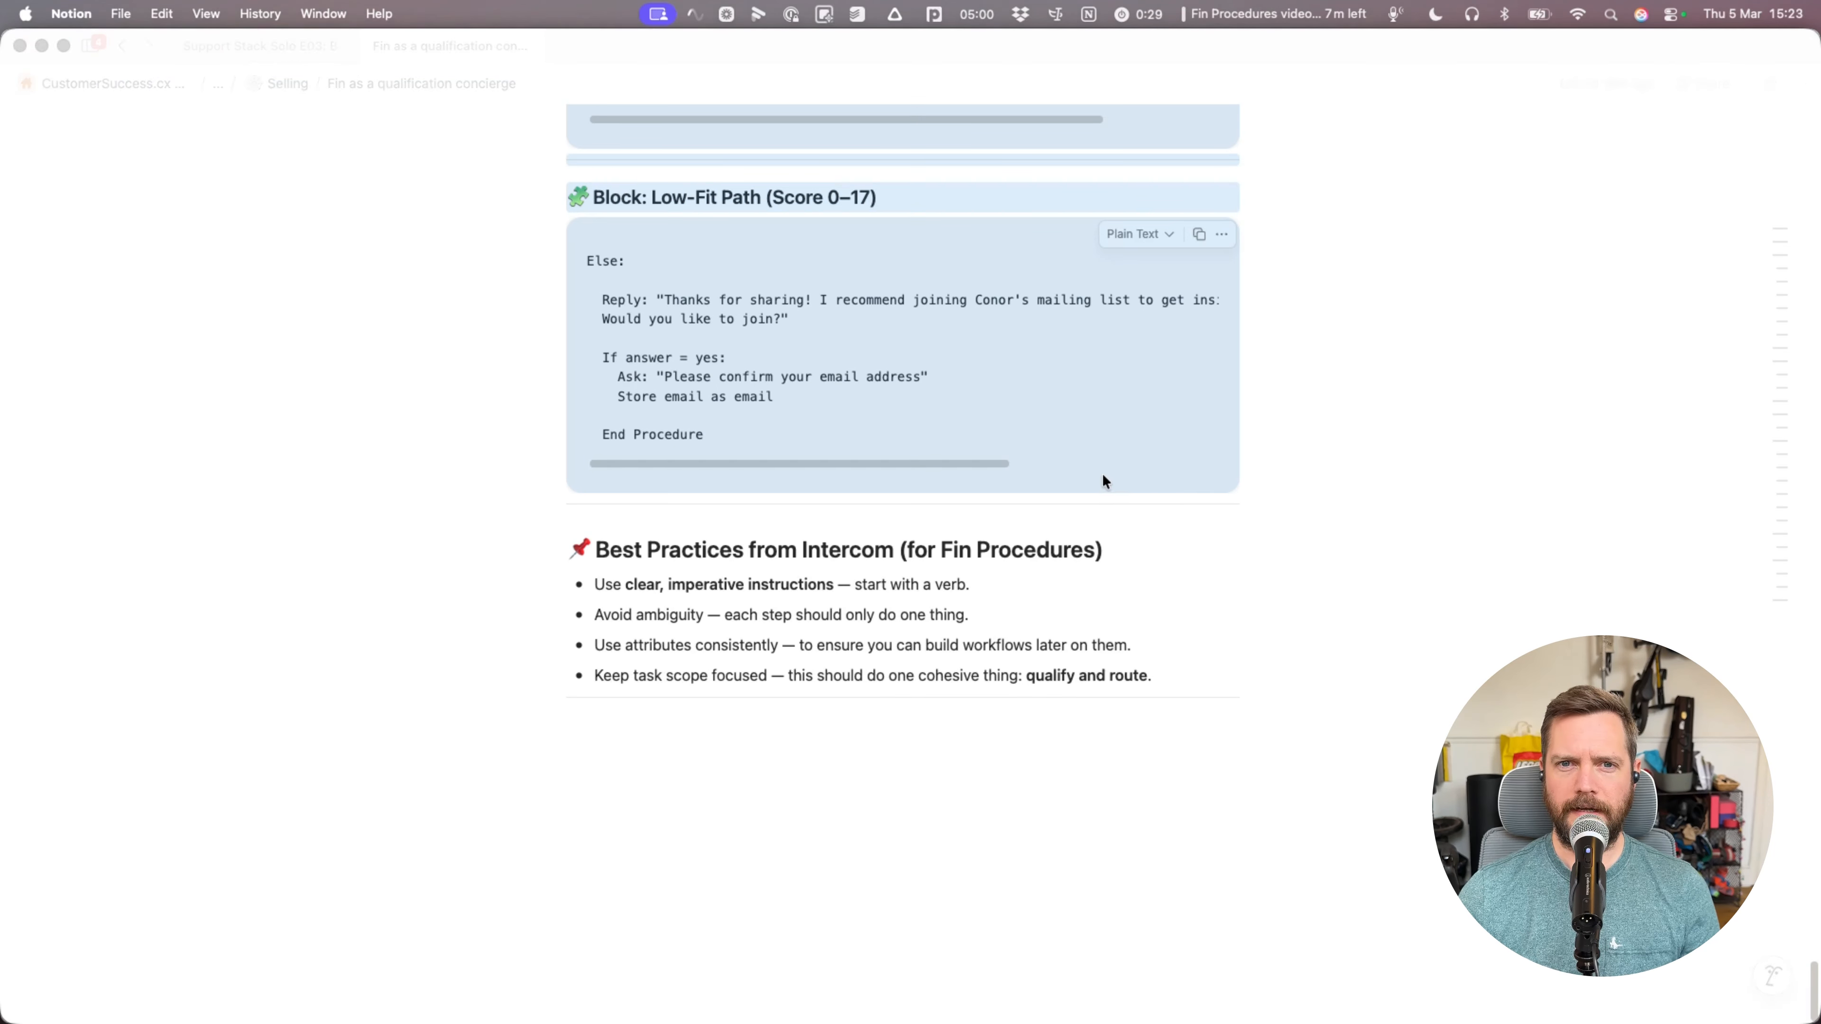
{"action": "key", "text": "super+Tab"}
{"action": "key", "text": "super+v"}
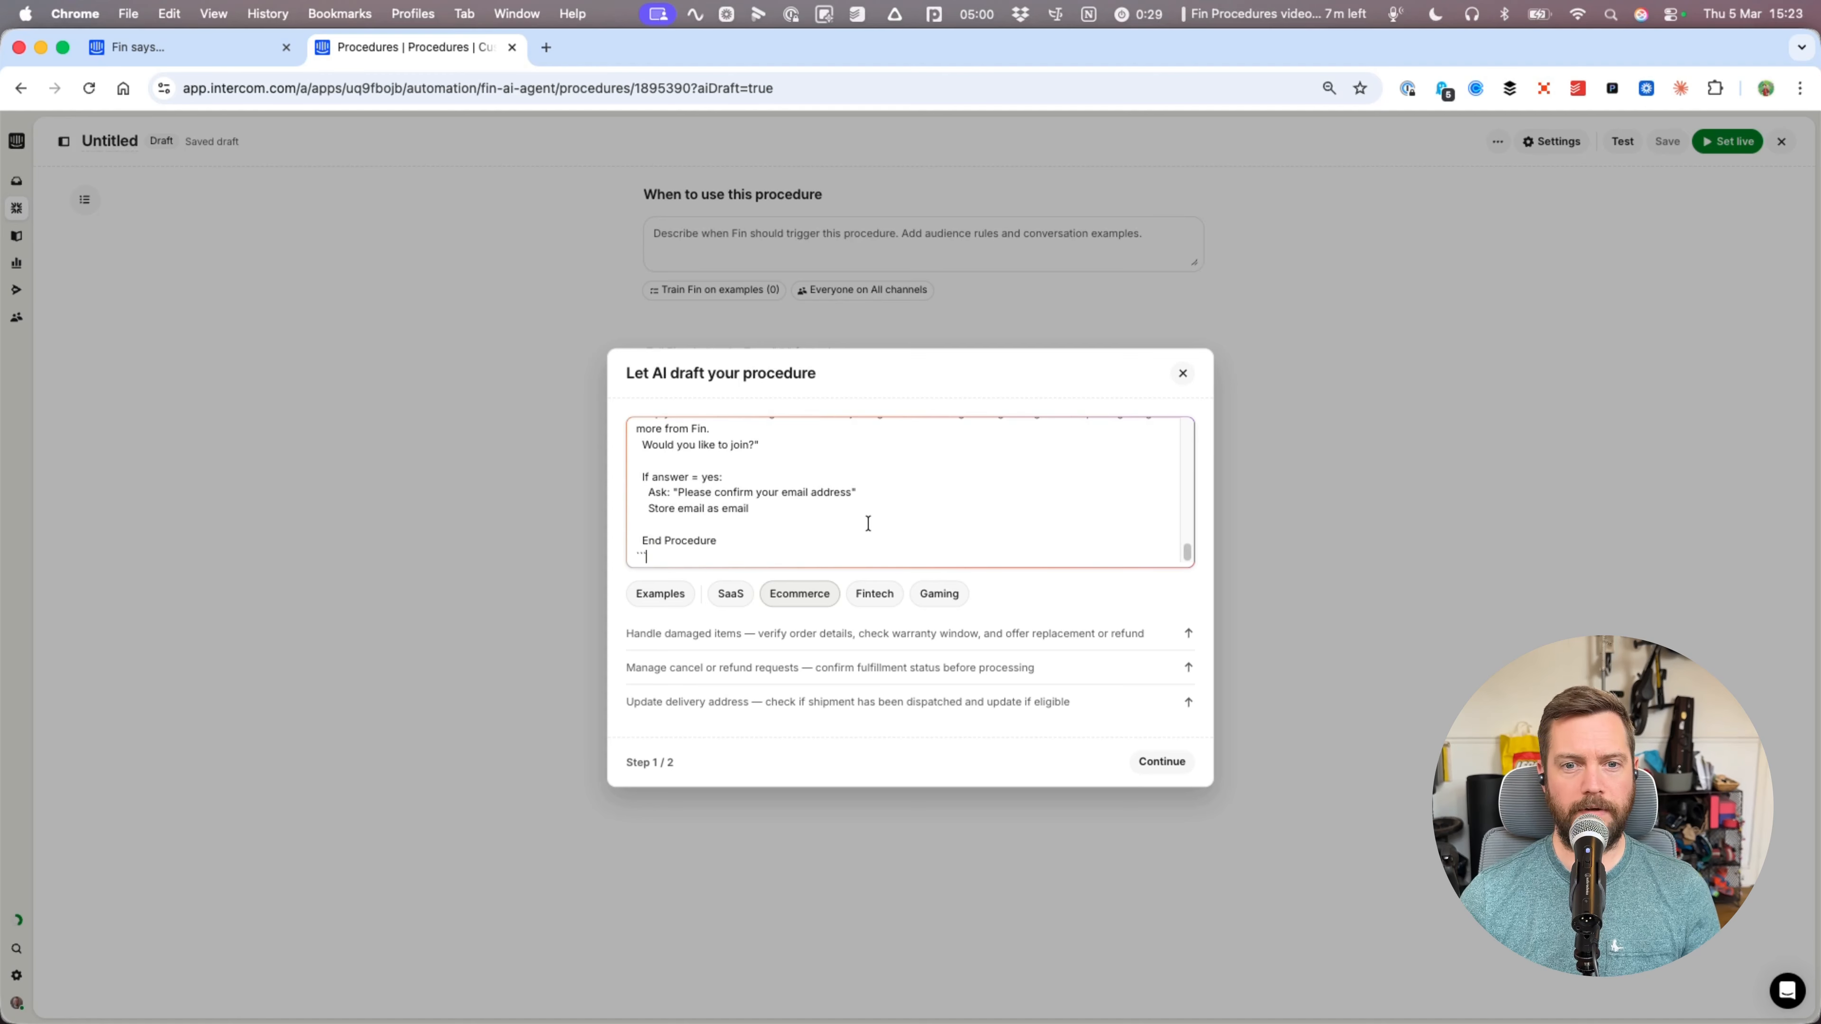
- Insert two blank lines above the "Block: Ask for Fin Usage" heading at the start of the draft prompt
{"action": "key", "text": "super+Up"}
{"action": "key", "text": "Return"}
{"action": "key", "text": "Return"}
{"action": "key", "text": "Up"}
{"action": "key", "text": "Up"}
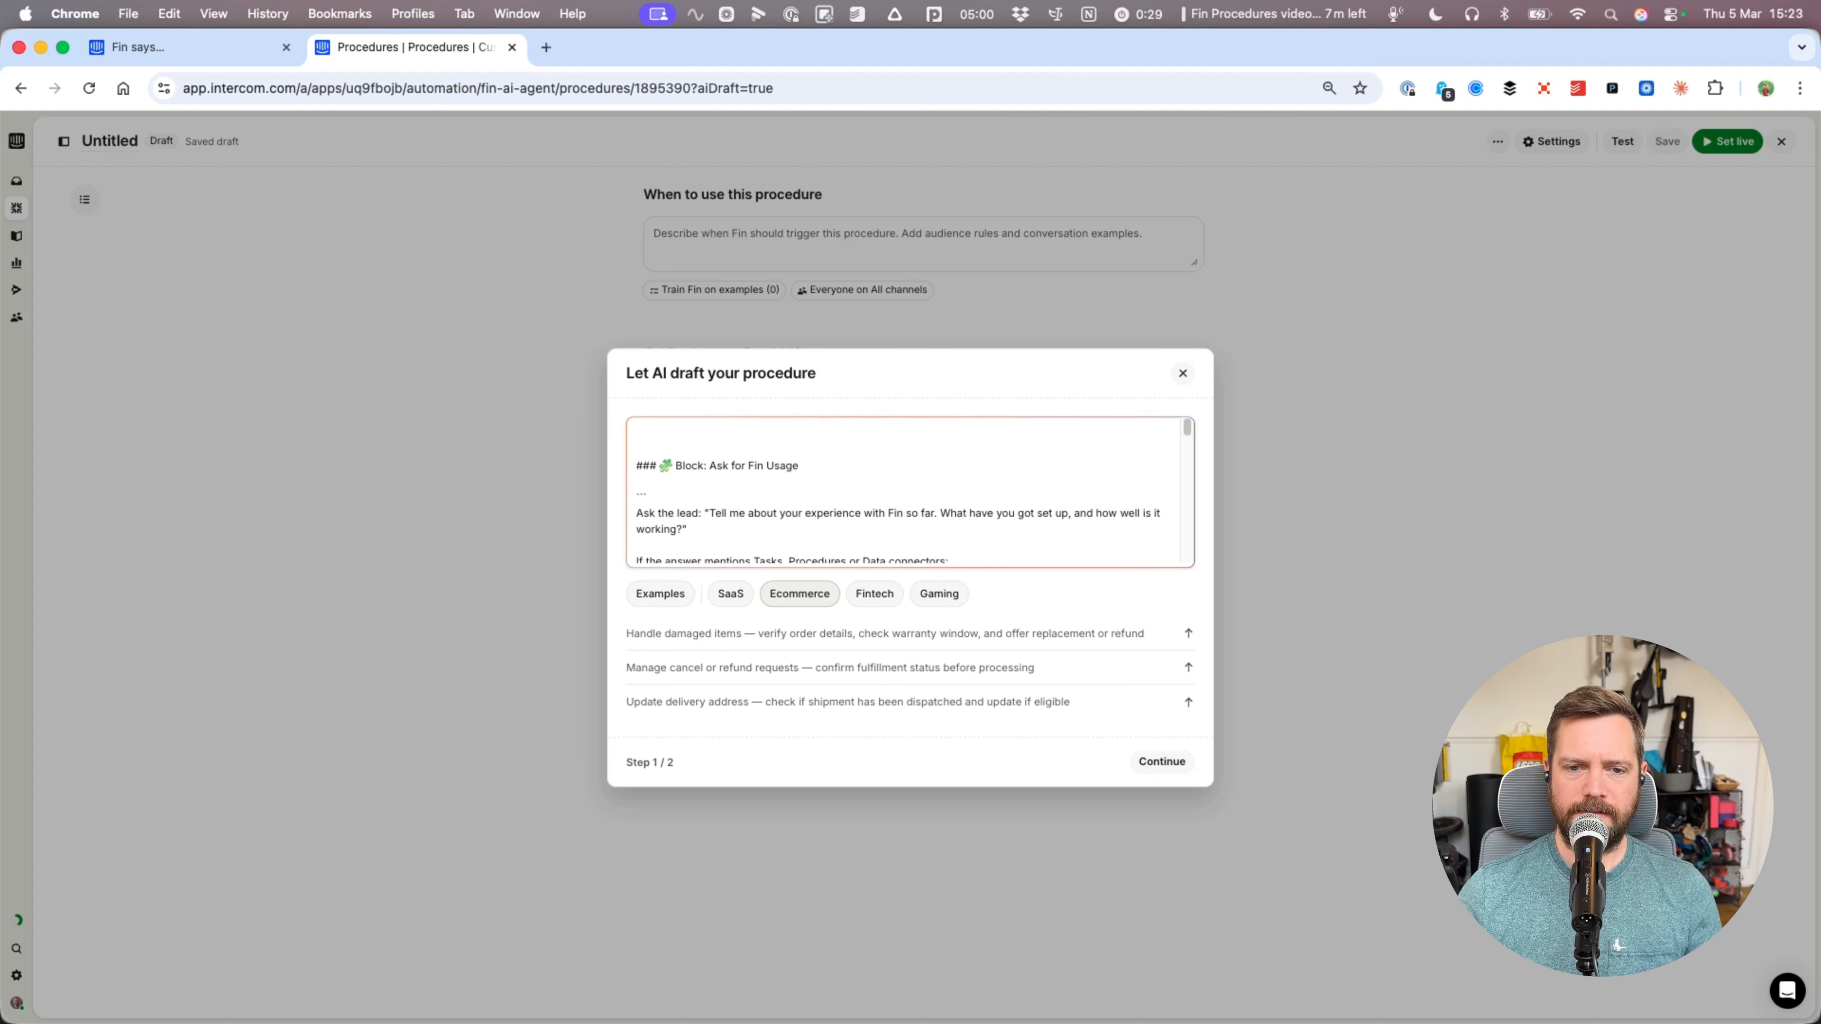
- Copy the "This is built to live in Fin Procedures" introduction and its four bullets from Notion to the prompt's start, removing "(call link vs nurture options)."
{"action": "key", "text": "super+Tab"}
{"action": "scroll", "coordinate": [859, 441], "scroll_direction": "up", "scroll_amount": 20}
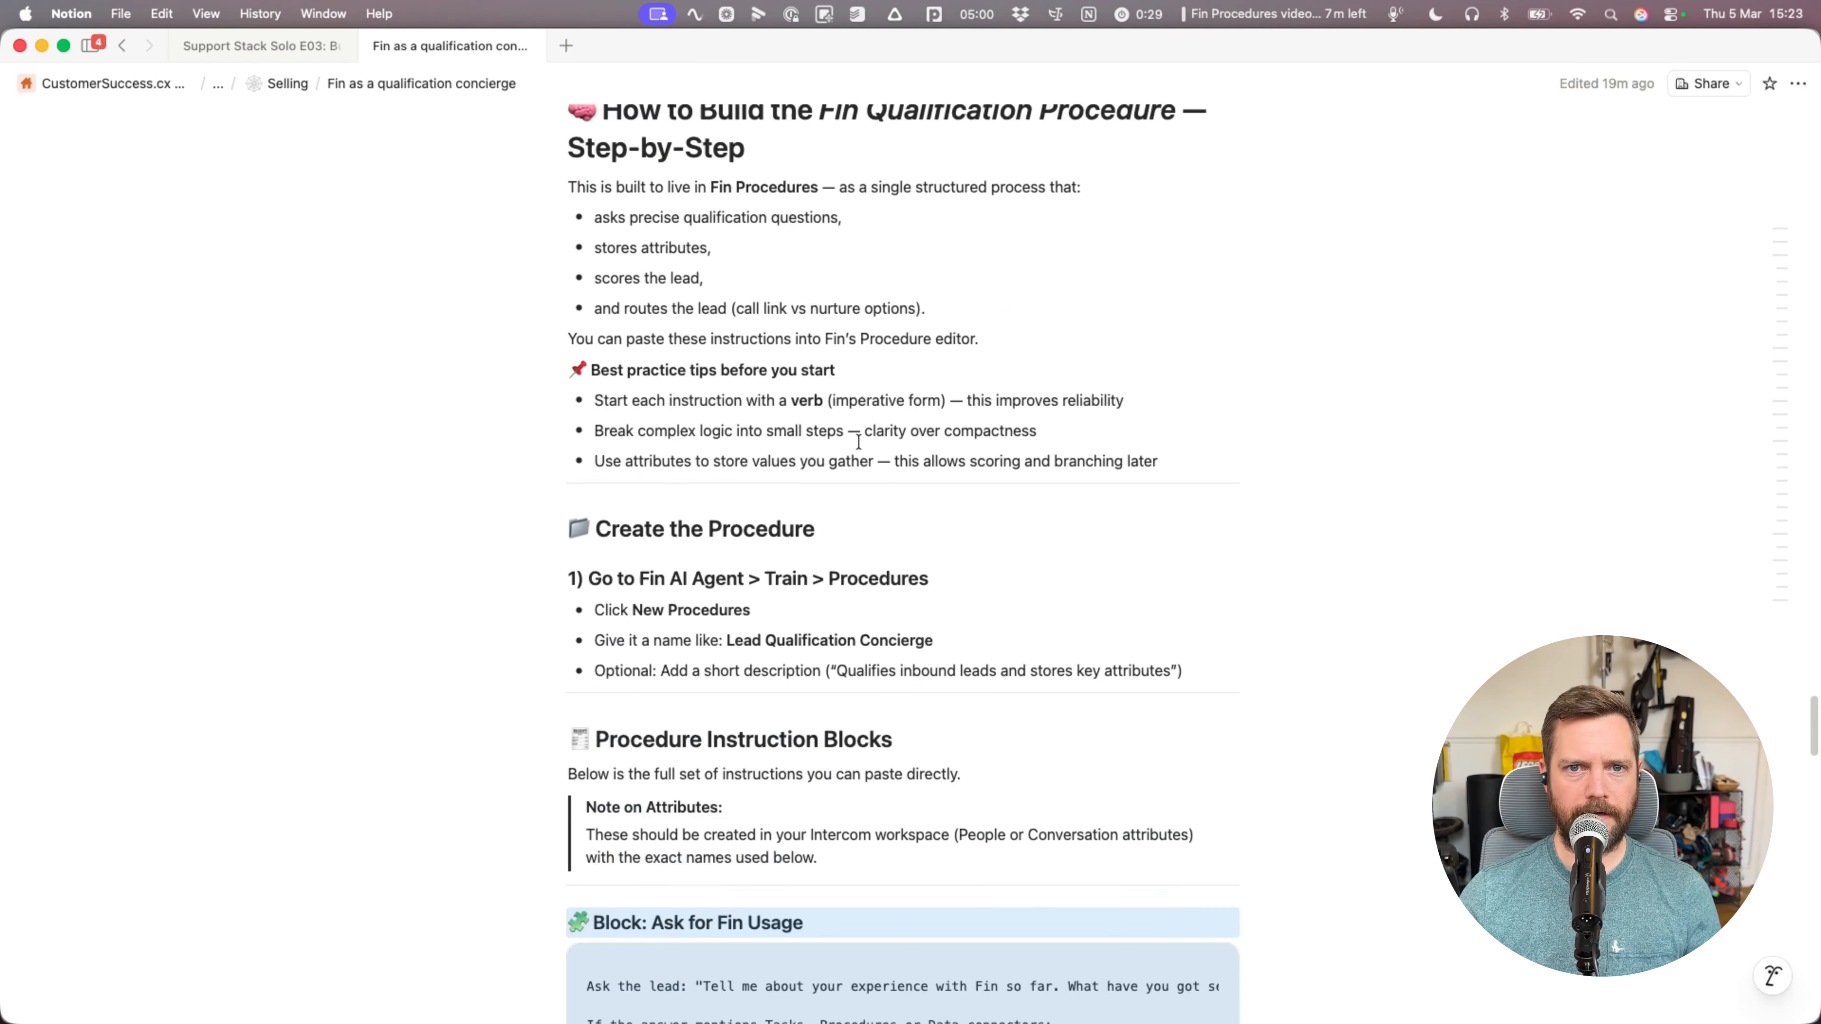
{"action": "scroll", "coordinate": [859, 441], "scroll_direction": "up", "scroll_amount": 10}
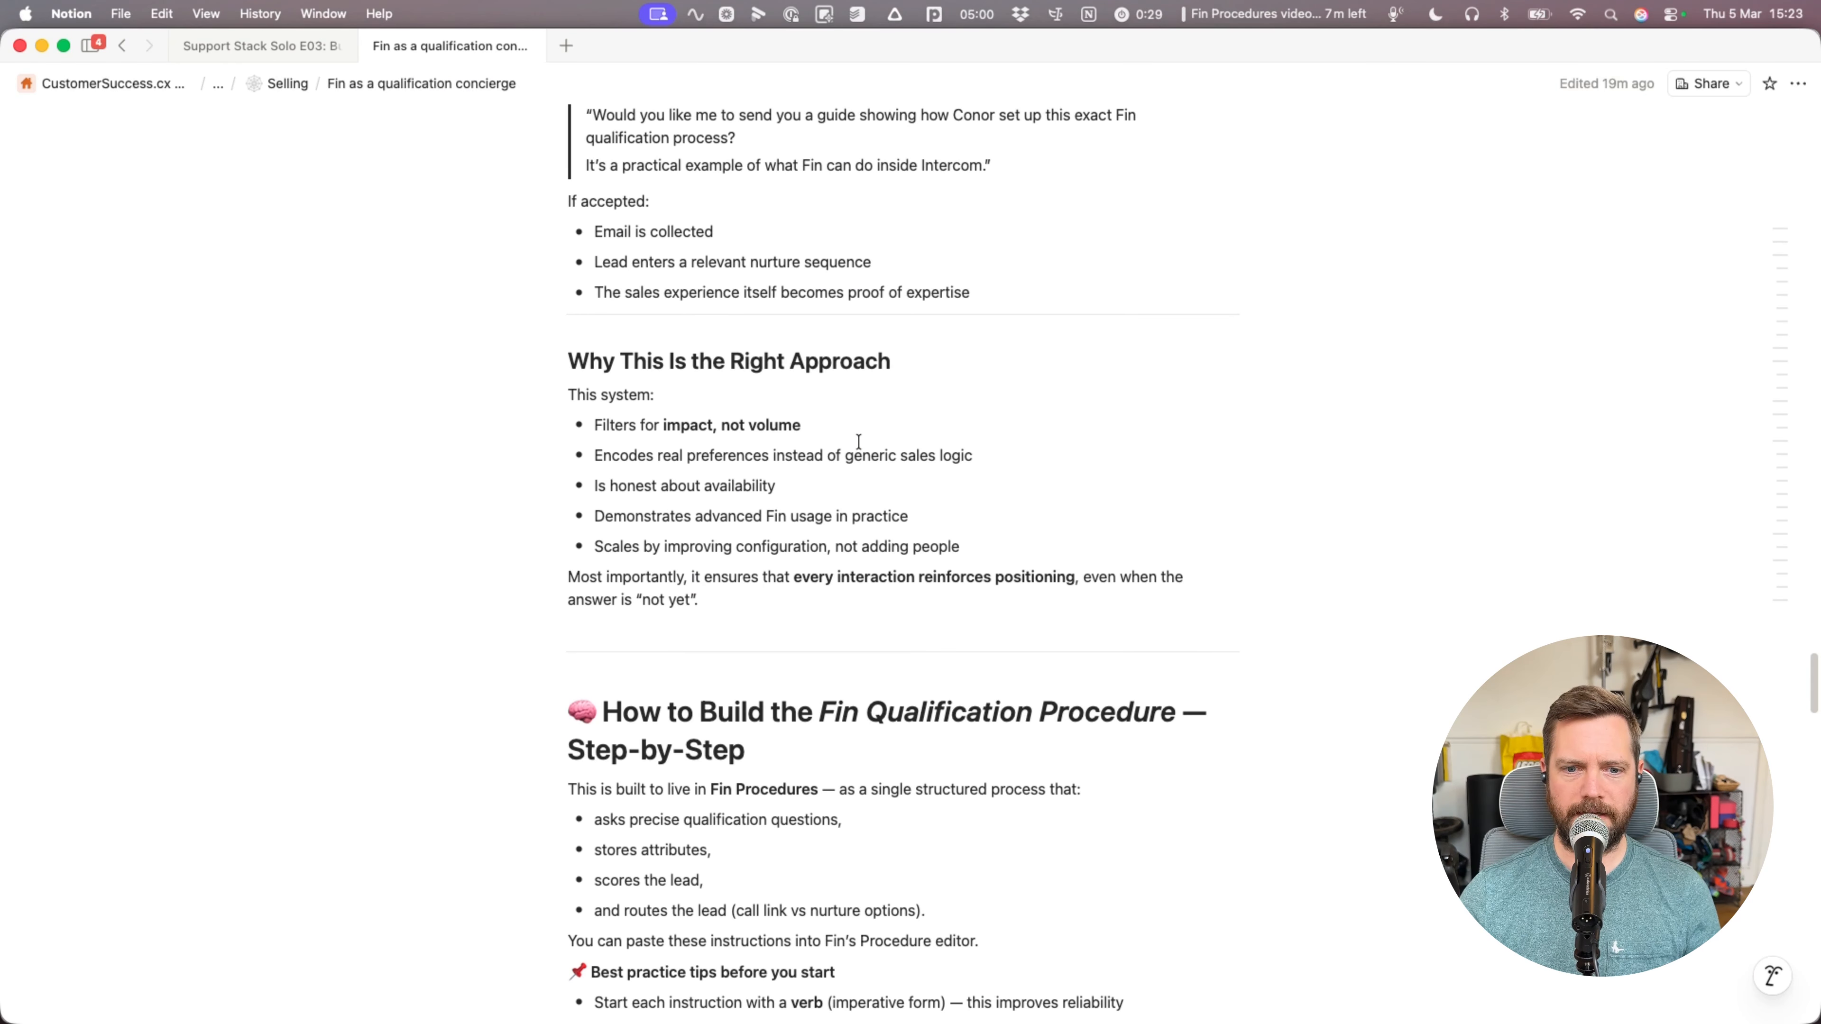
{"action": "scroll", "coordinate": [858, 441], "scroll_direction": "down", "scroll_amount": 5}
{"action": "triple_click", "coordinate": [590, 472]}
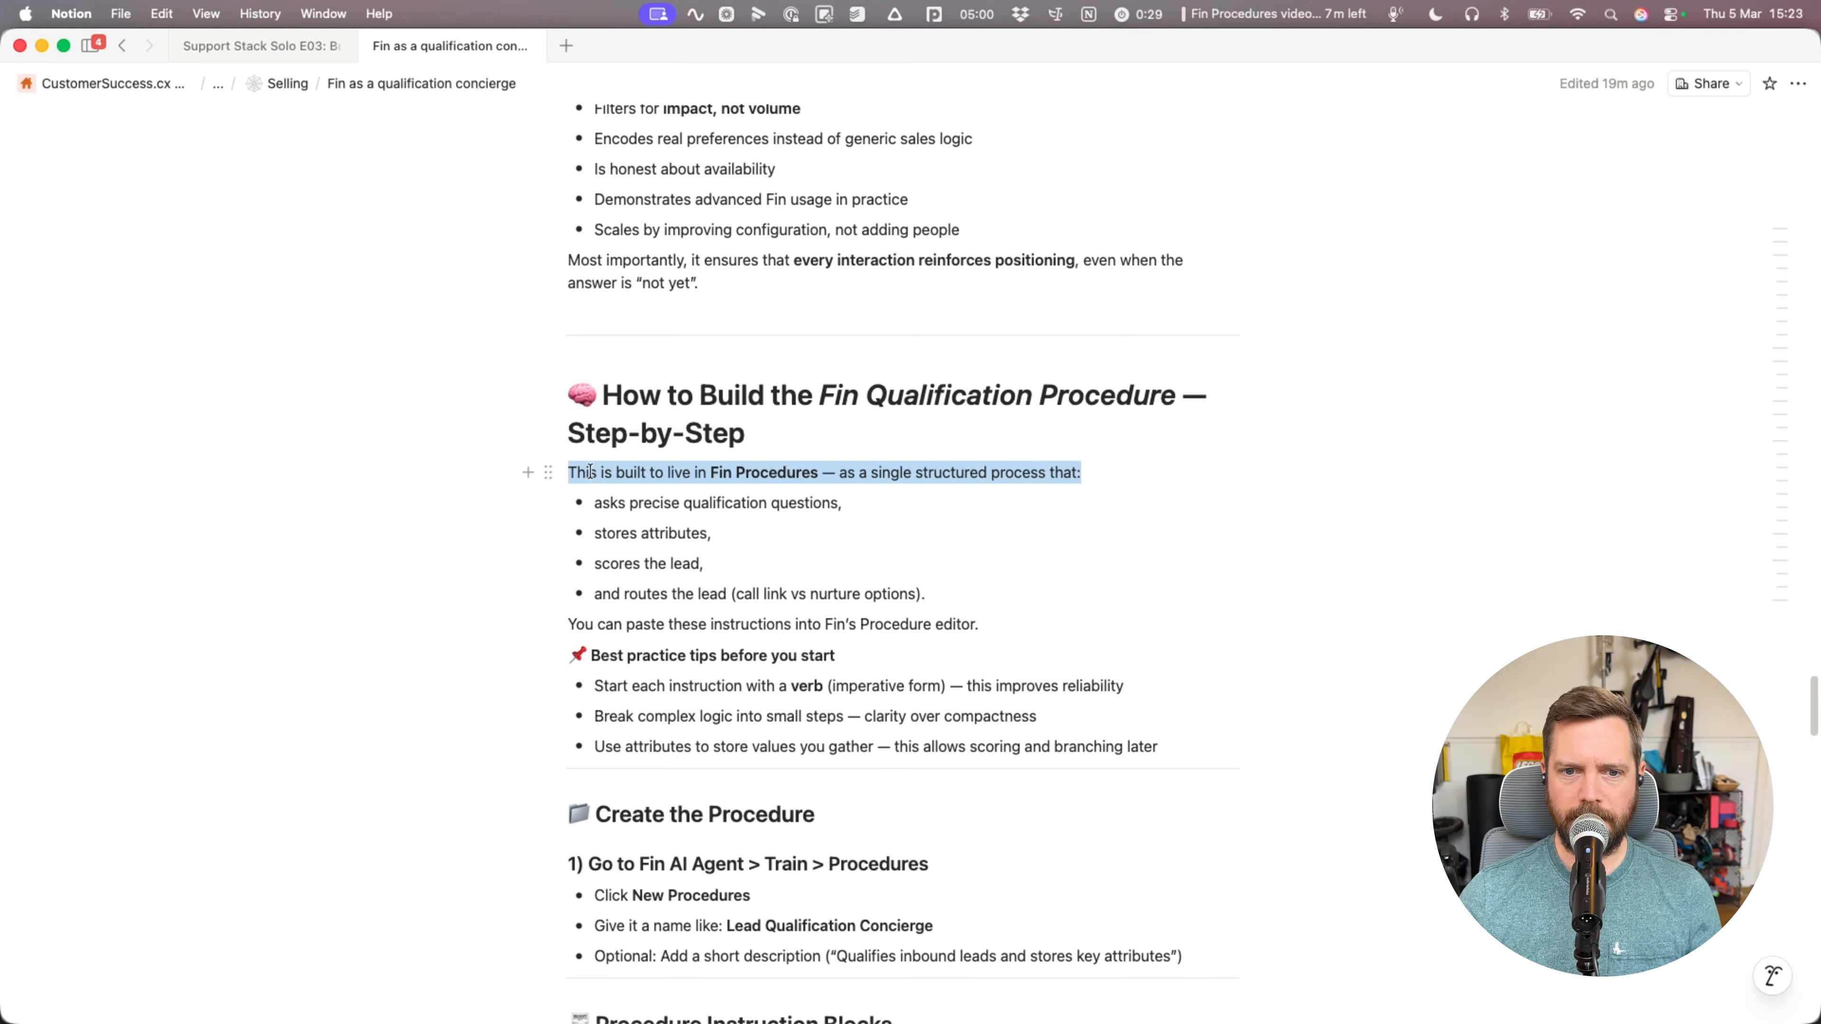
{"action": "left_click", "coordinate": [971, 598], "text": "shift"}
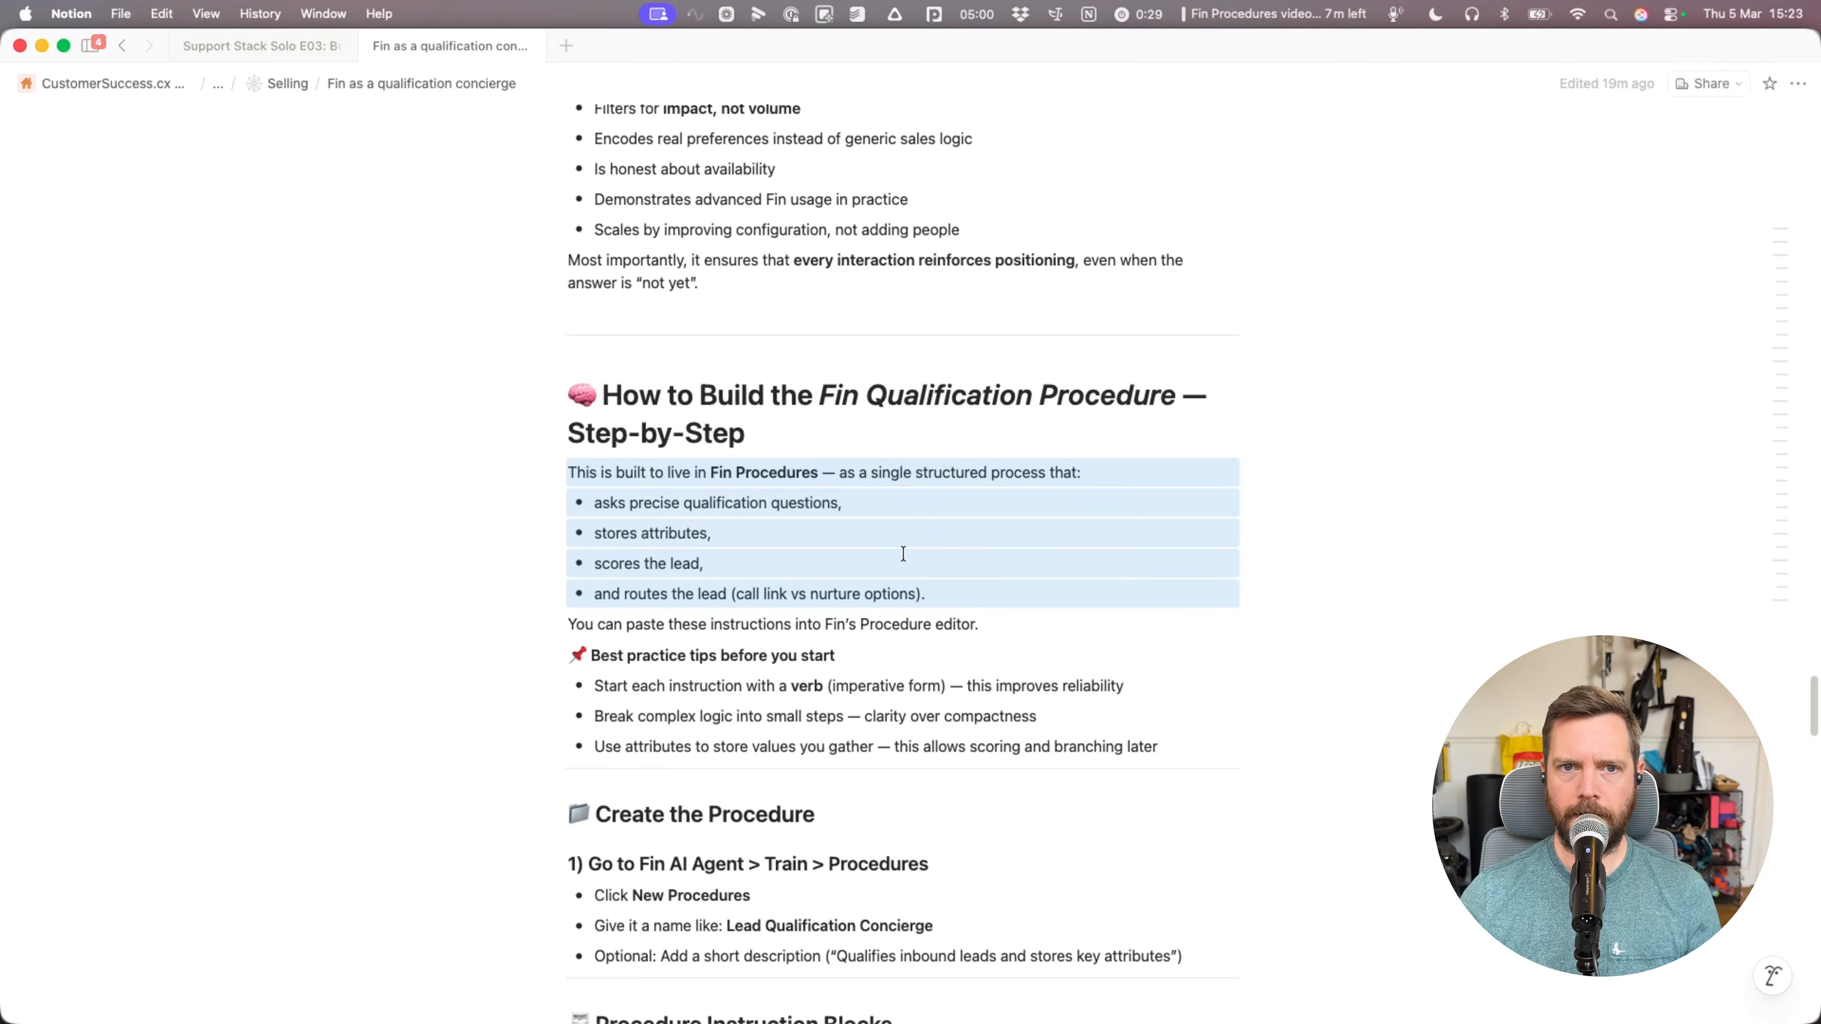
{"action": "key", "text": "super+c"}
{"action": "key", "text": "super+Tab"}
{"action": "key", "text": "super+v"}
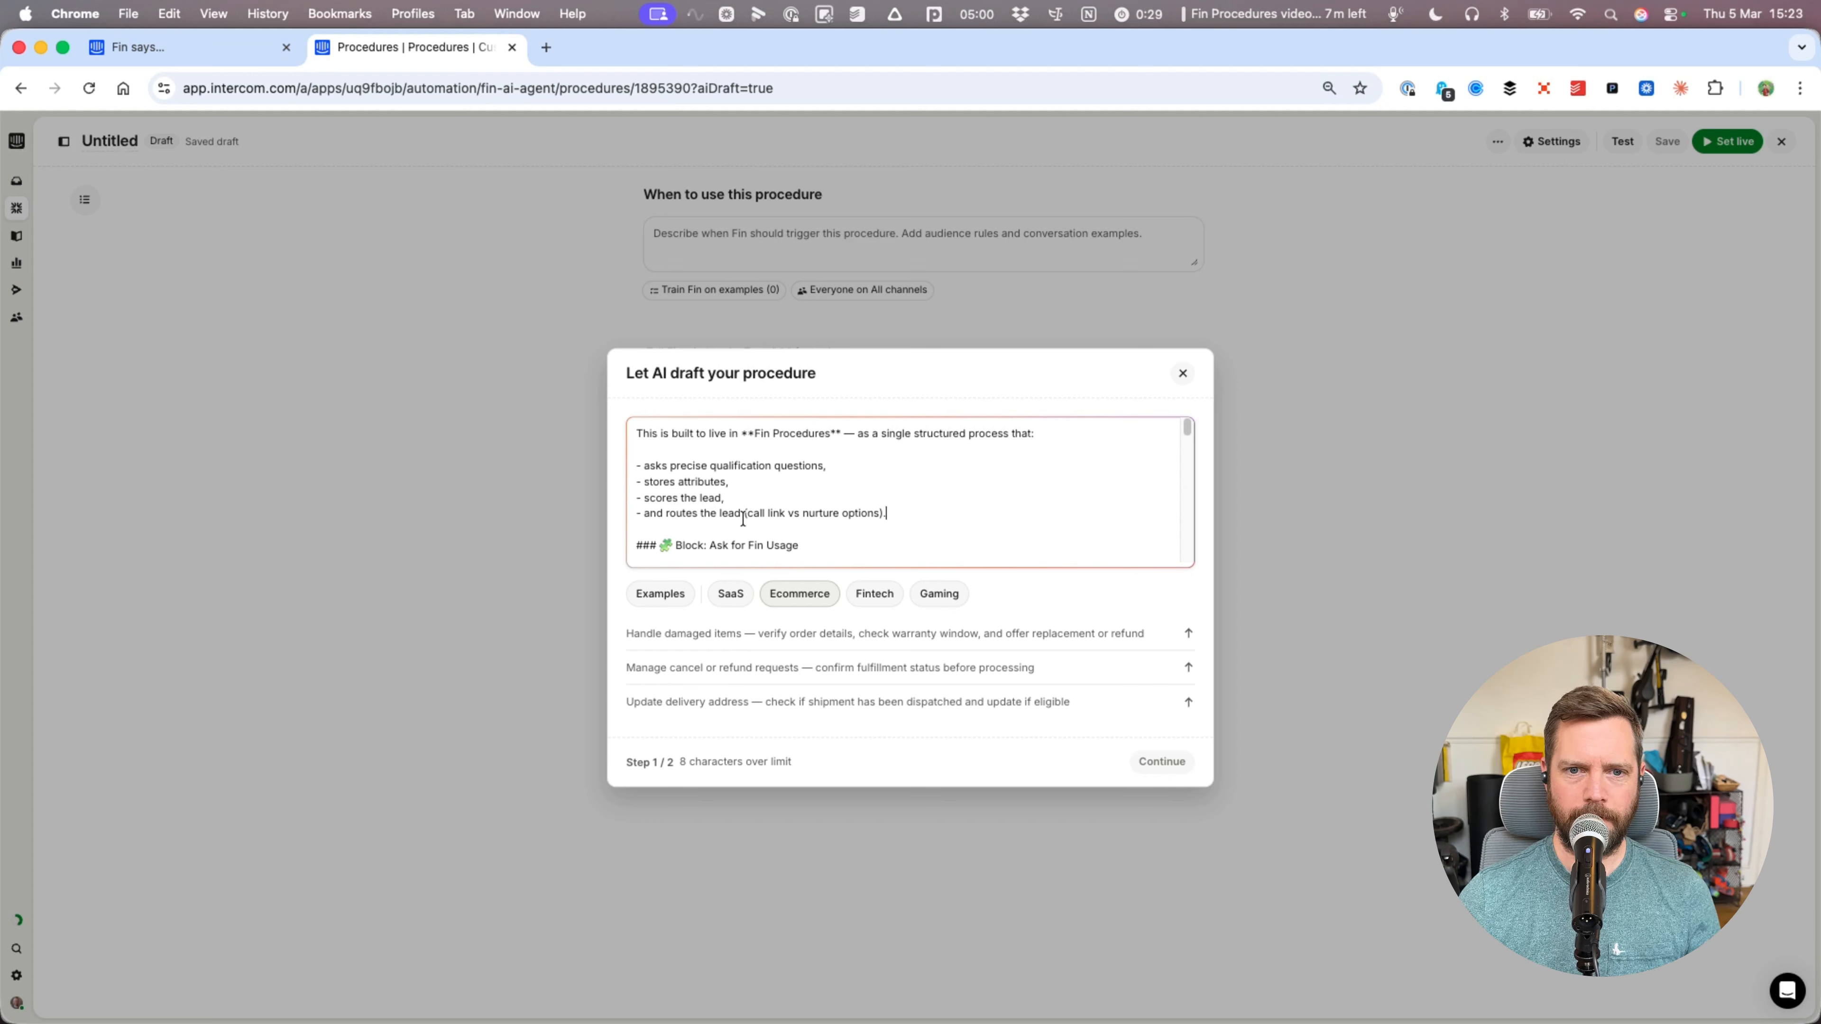
{"action": "left_click_drag", "start_coordinate": [744, 514], "coordinate": [888, 514]}
{"action": "key", "text": "BackSpace"}
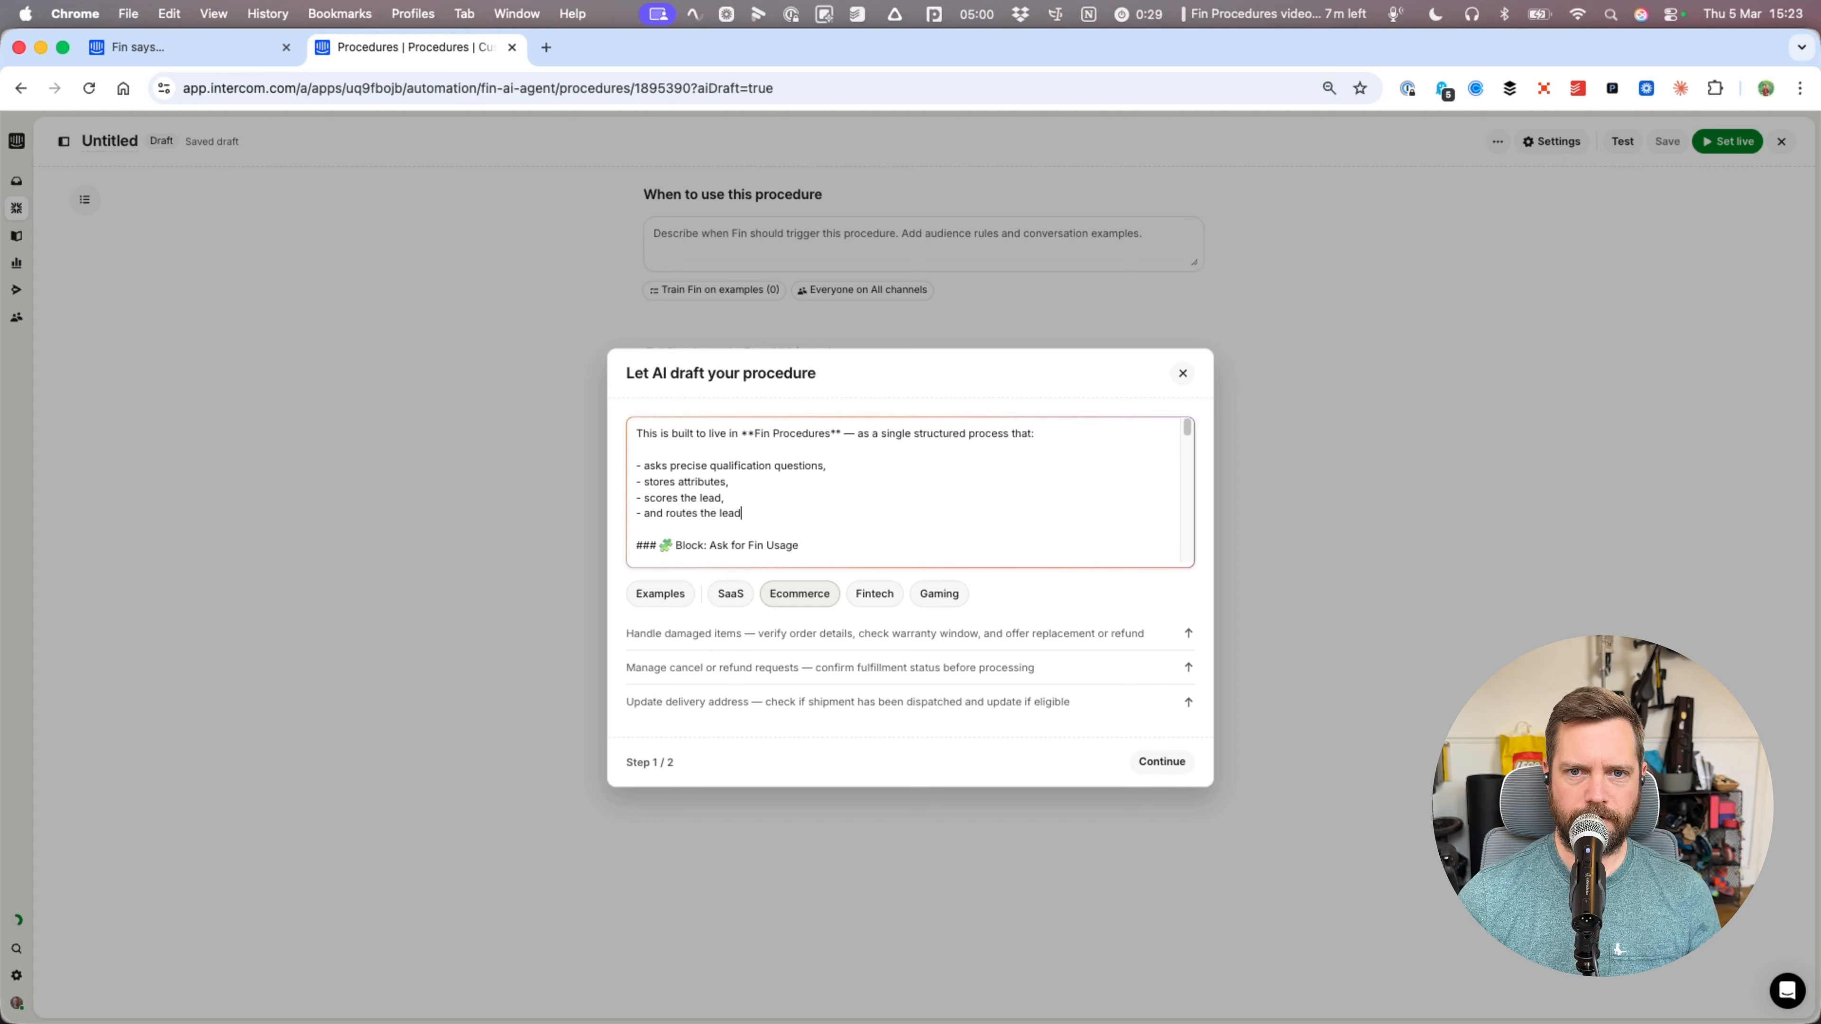
- Replace the prompt's introductory line with "Configure Fin AI Agent to act as a Qualification Concierge for prospects:", copied from The Proposed Solution in Notion
{"action": "key", "text": "super+Tab"}
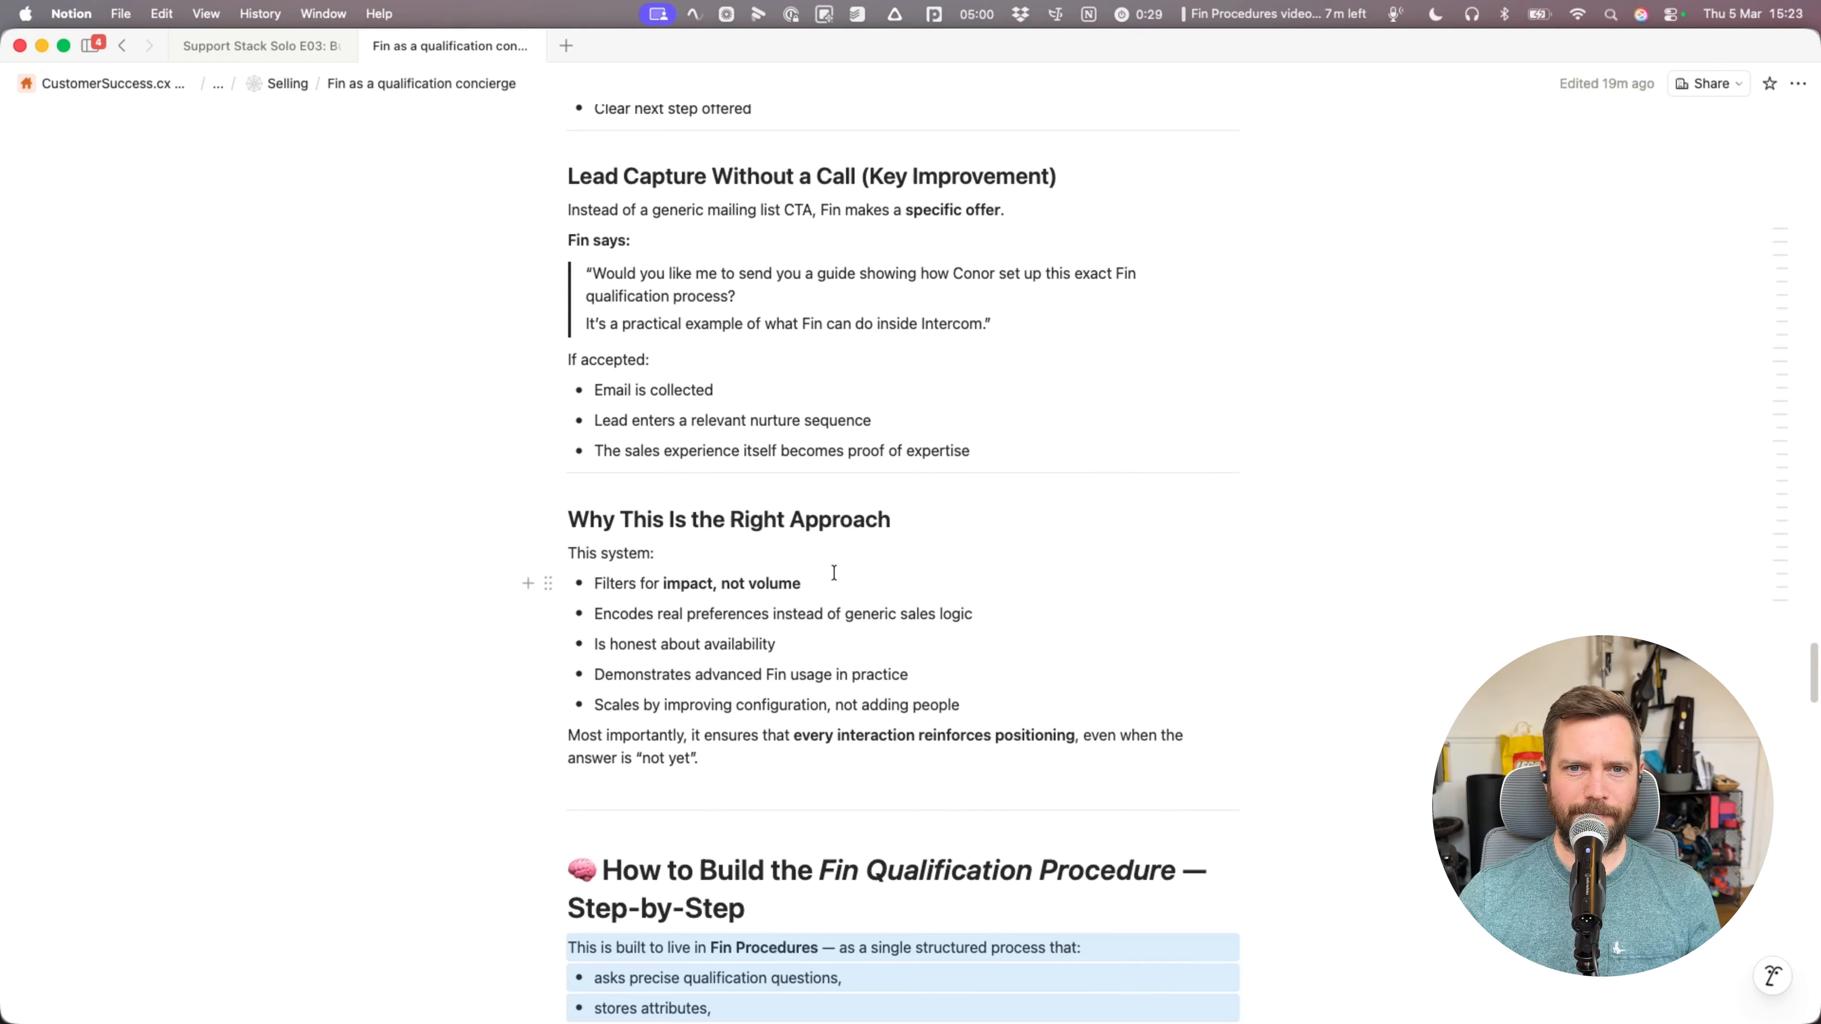
{"action": "scroll", "coordinate": [833, 572], "scroll_direction": "up", "scroll_amount": 15}
{"action": "scroll", "coordinate": [834, 572], "scroll_direction": "up", "scroll_amount": 15}
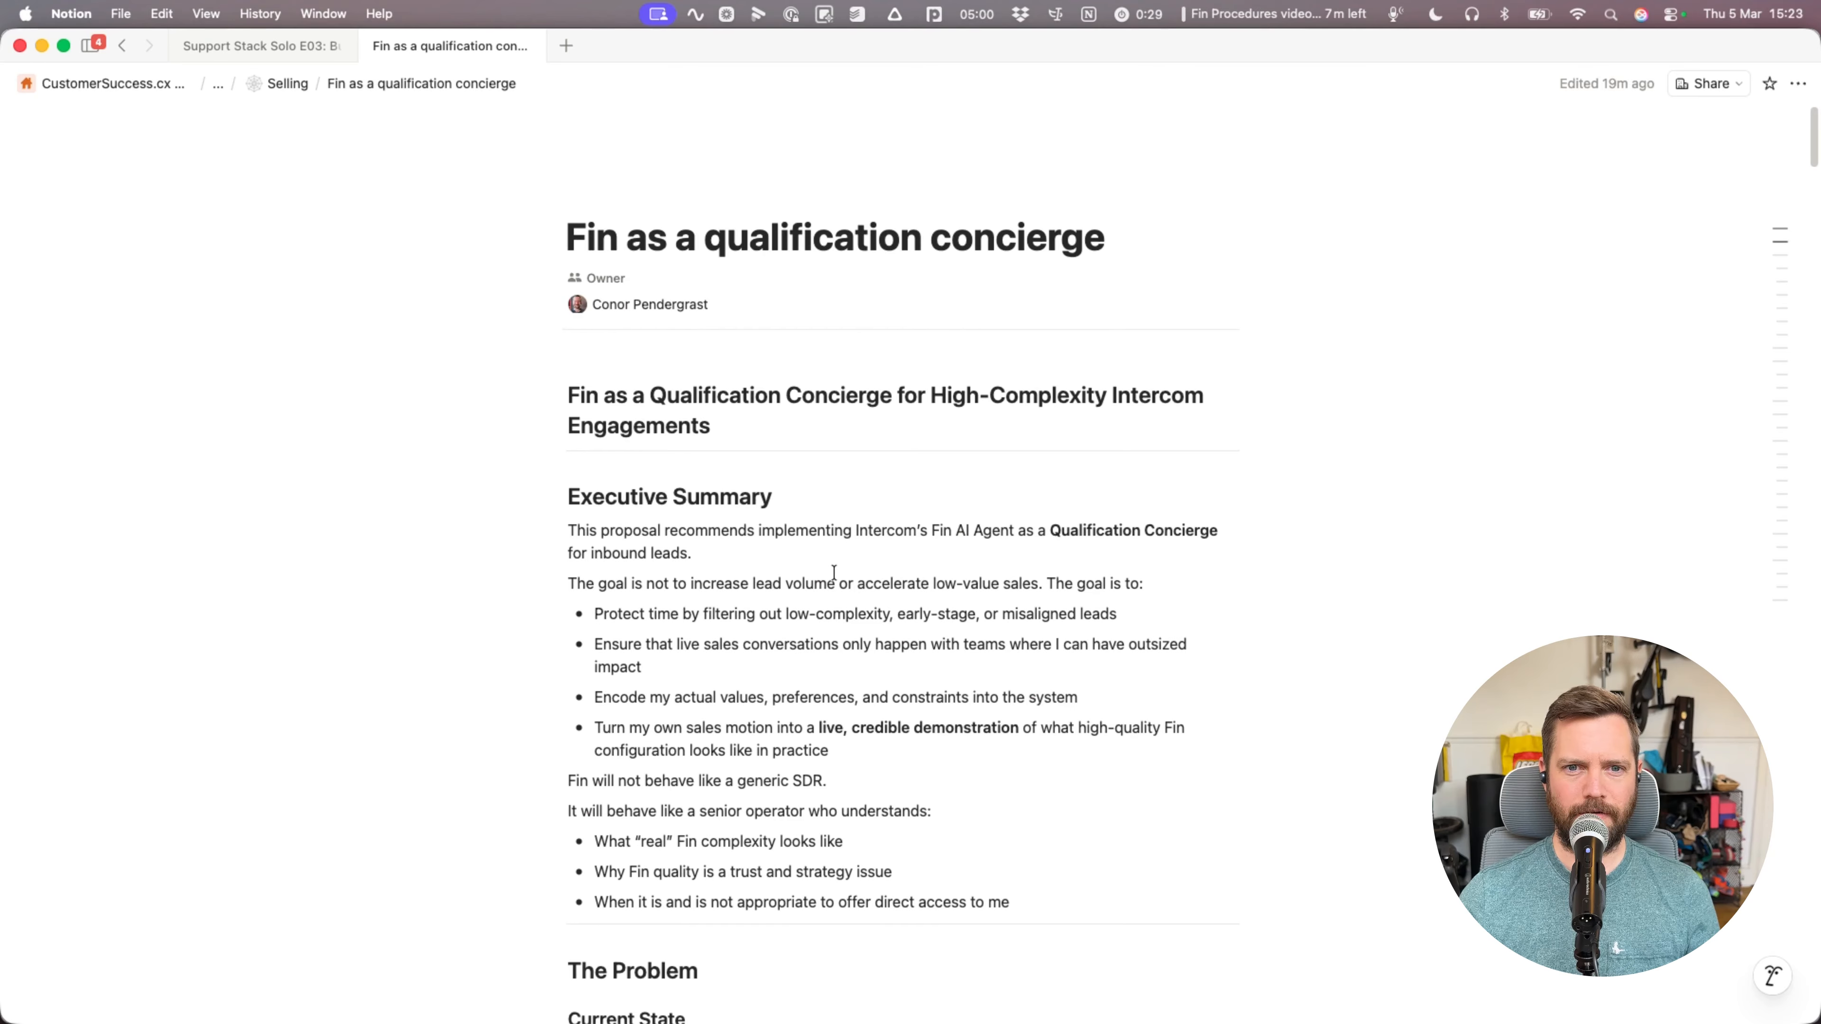
{"action": "scroll", "coordinate": [833, 572], "scroll_direction": "down", "scroll_amount": 3}
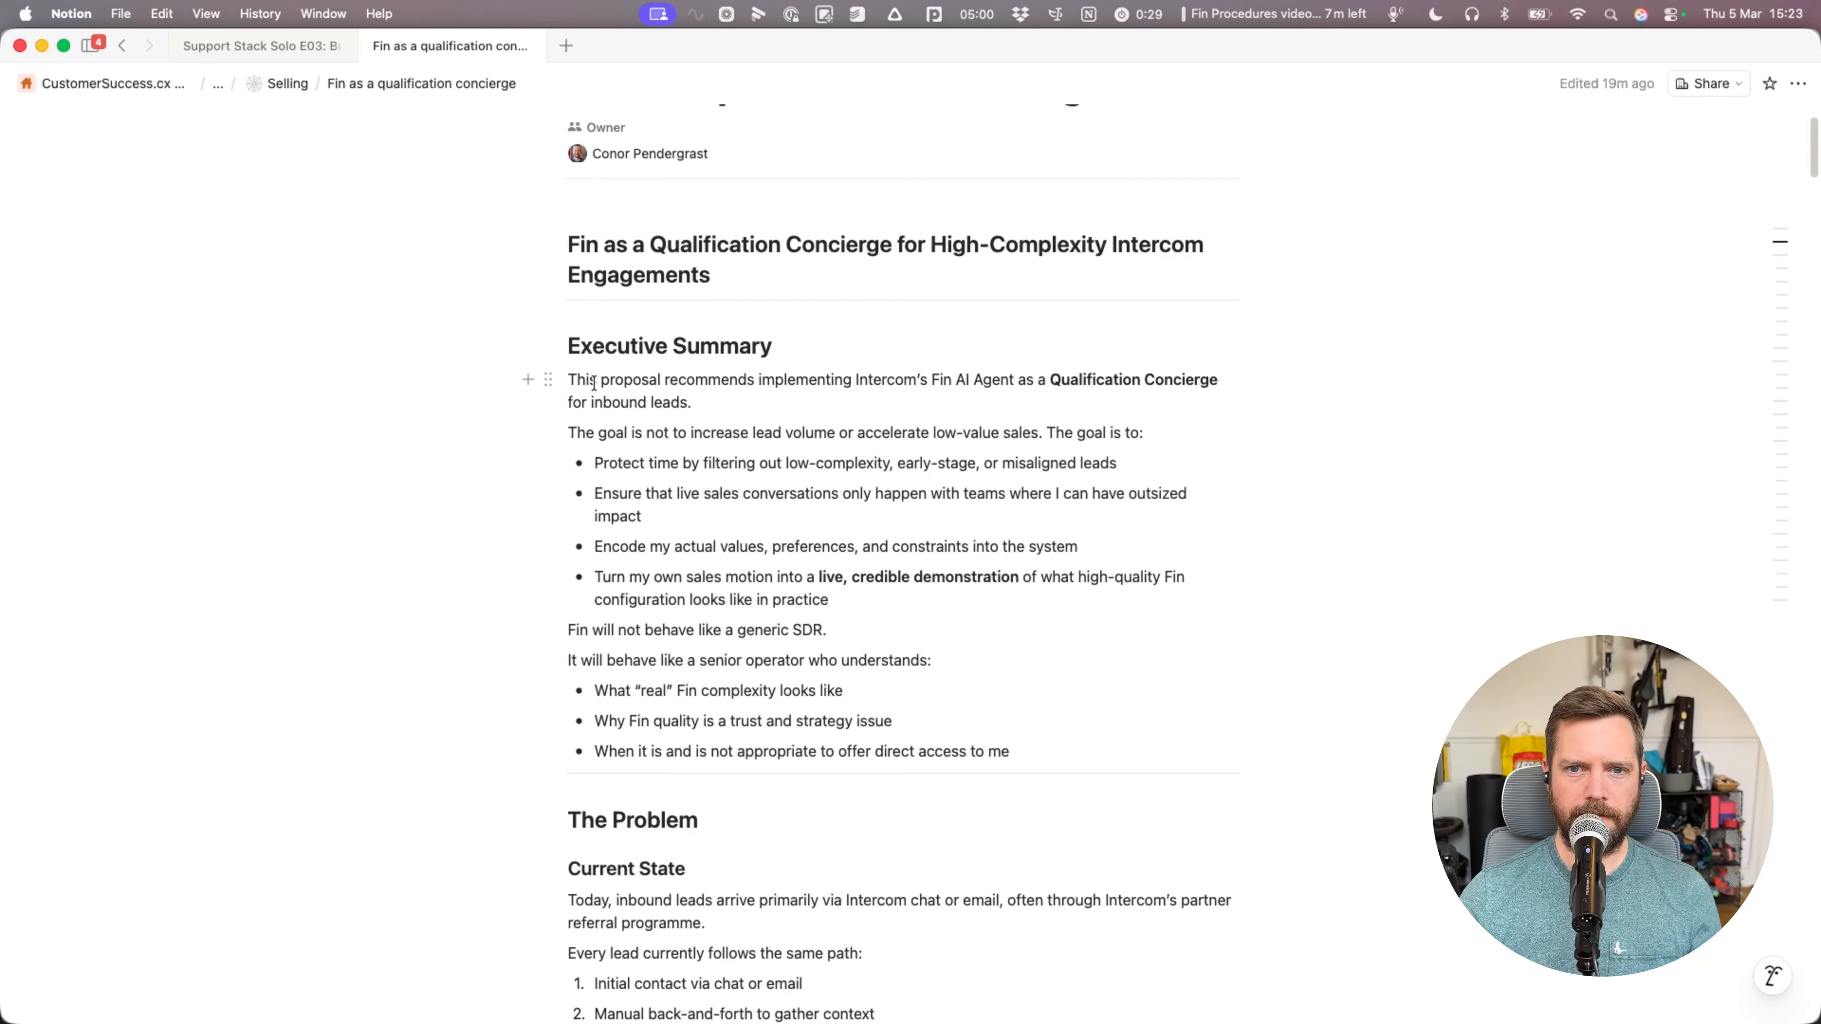
{"action": "scroll", "coordinate": [770, 533], "scroll_direction": "down", "scroll_amount": 20}
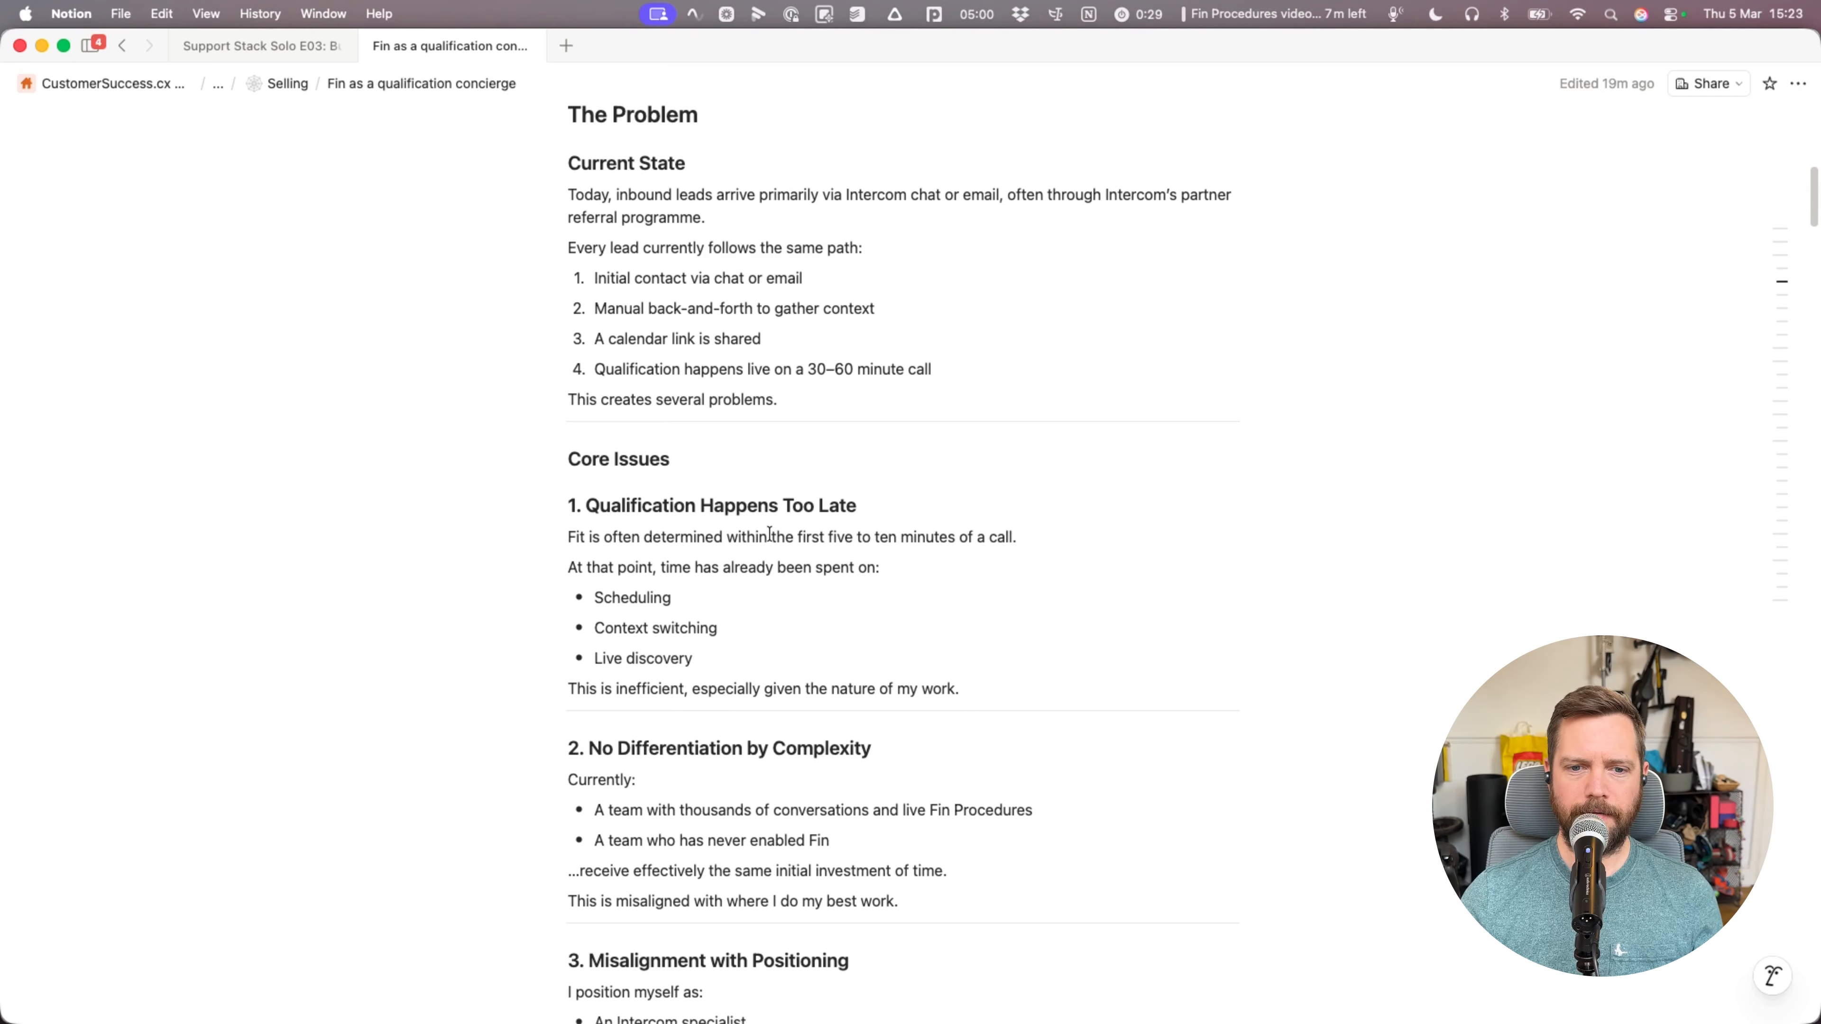
{"action": "scroll", "coordinate": [769, 533], "scroll_direction": "down", "scroll_amount": 20}
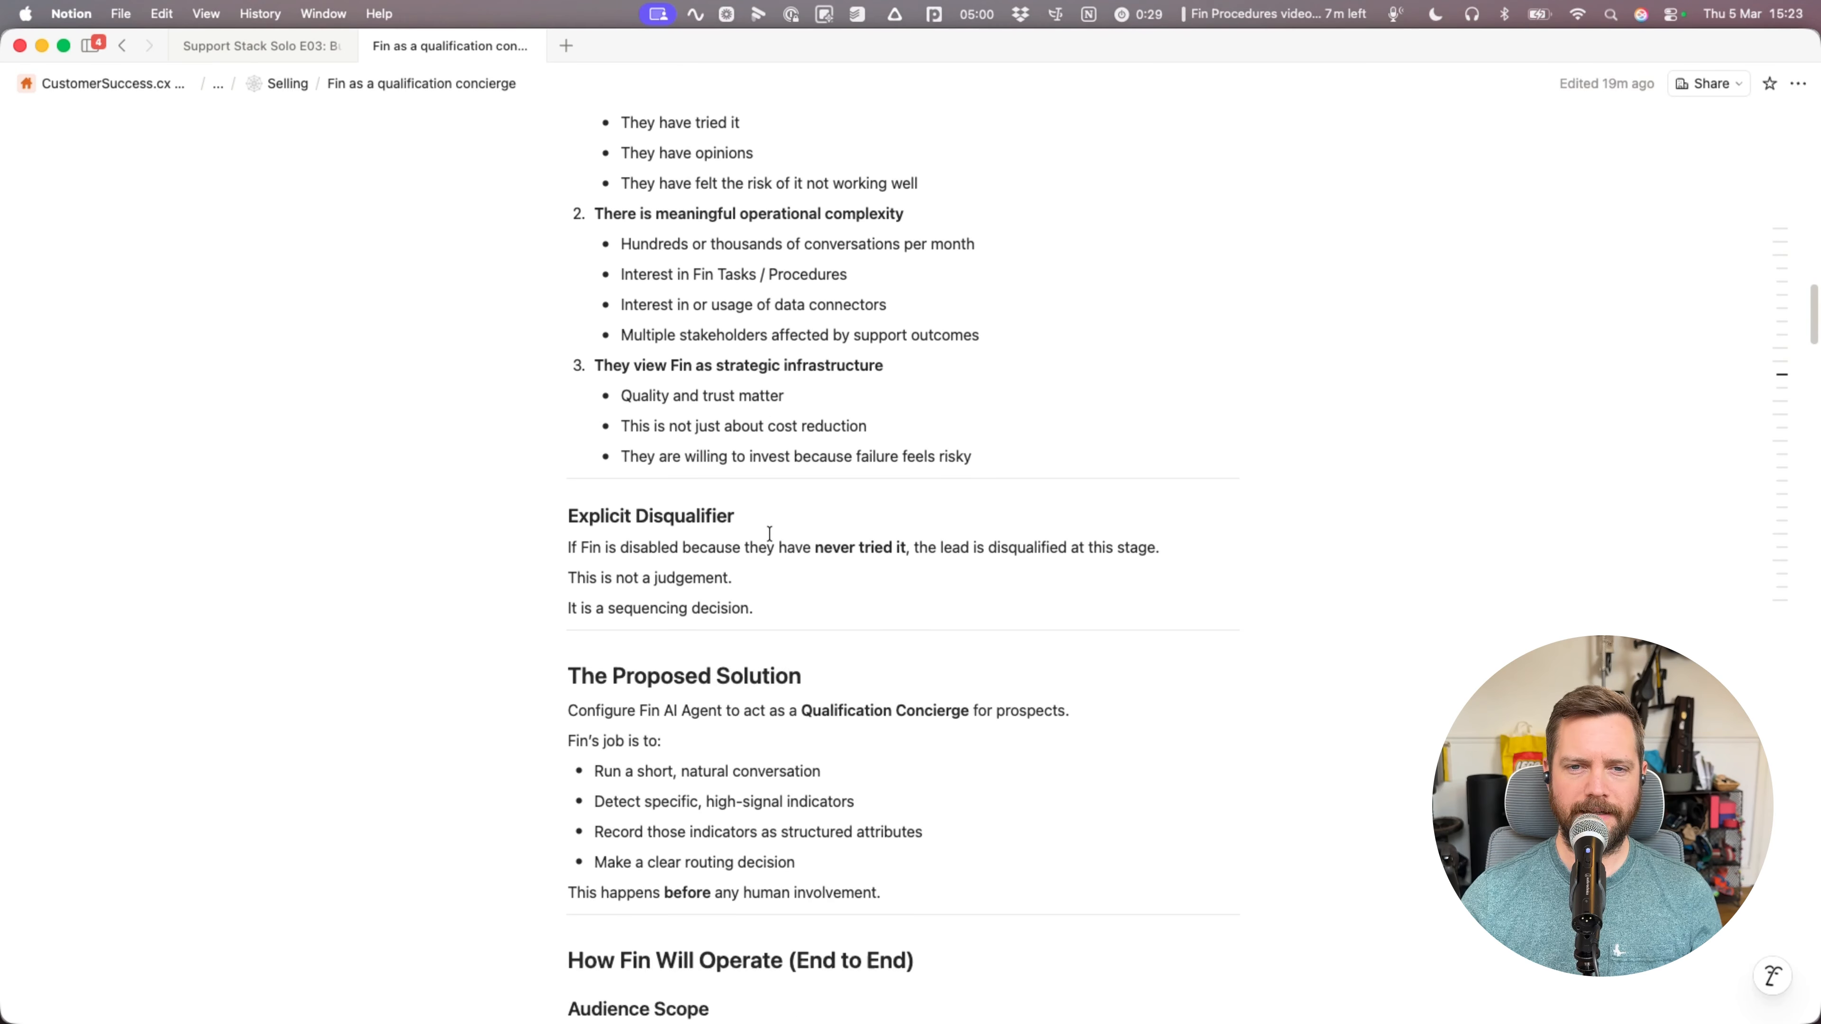
{"action": "double_click", "coordinate": [595, 288]}
{"action": "left_click", "coordinate": [1077, 289], "text": "shift"}
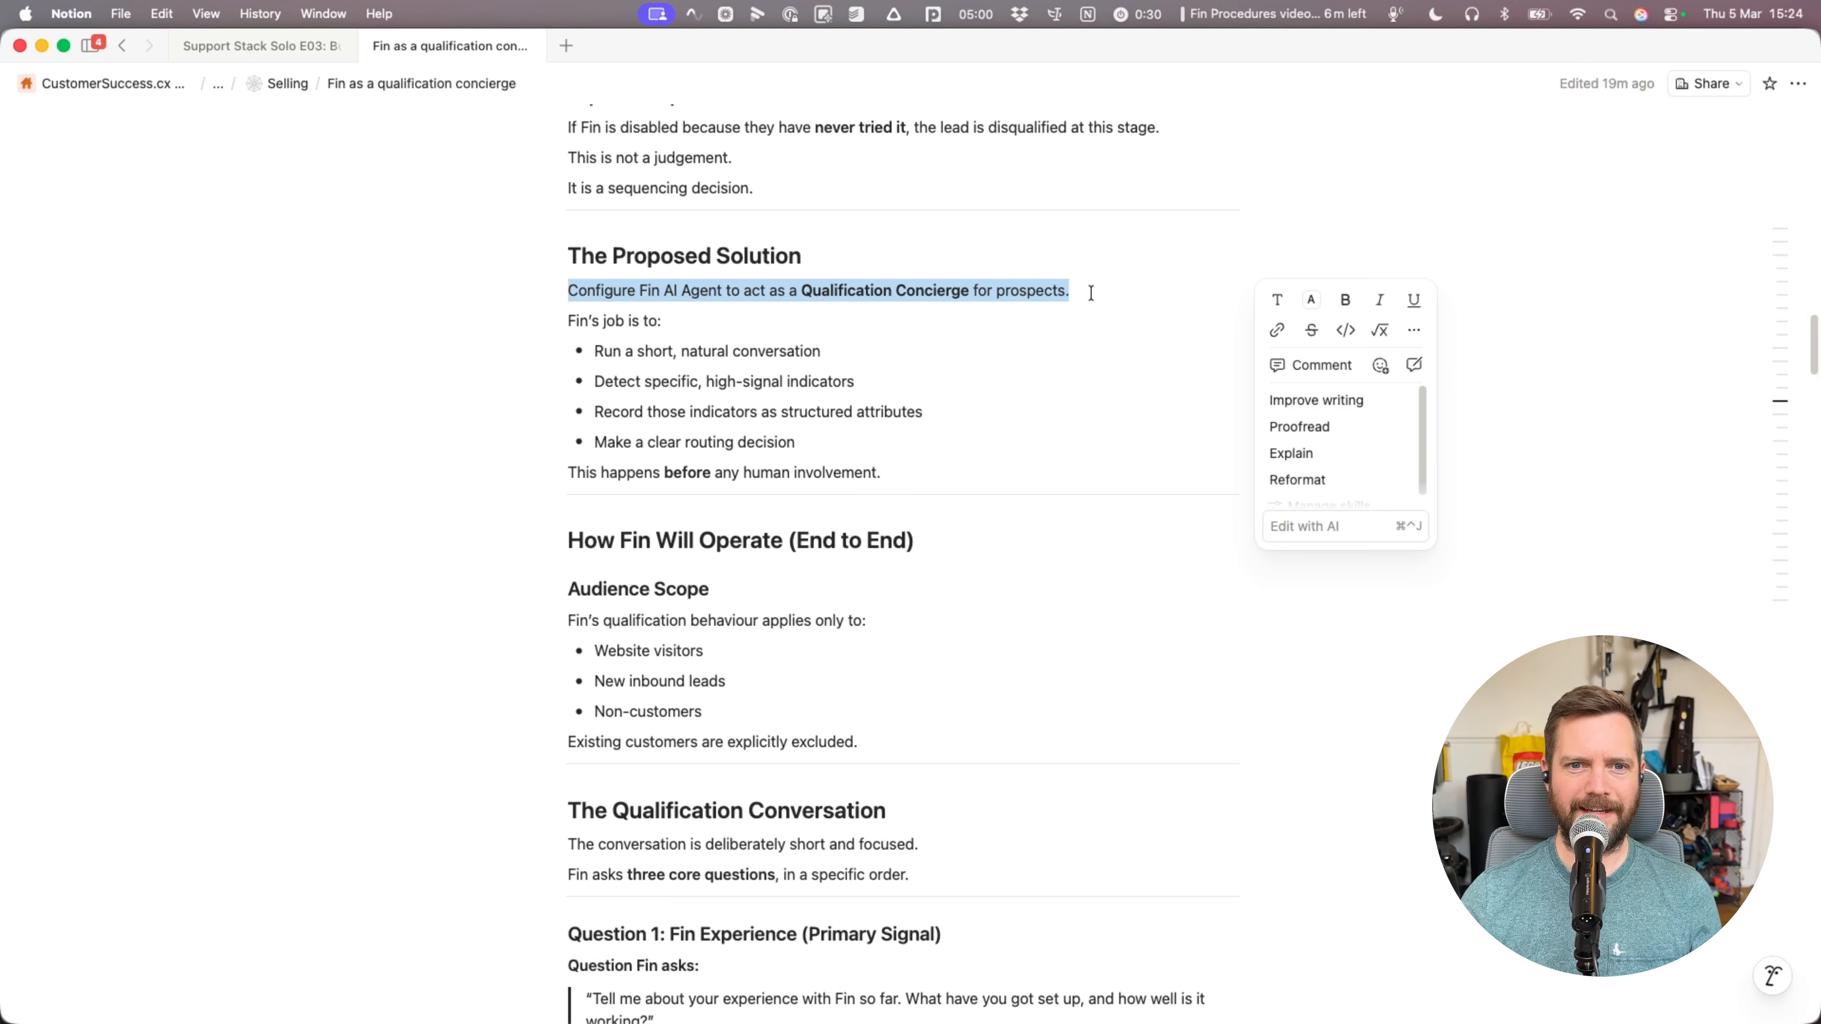
{"action": "key", "text": "super+Tab"}
{"action": "key", "text": "super+v"}
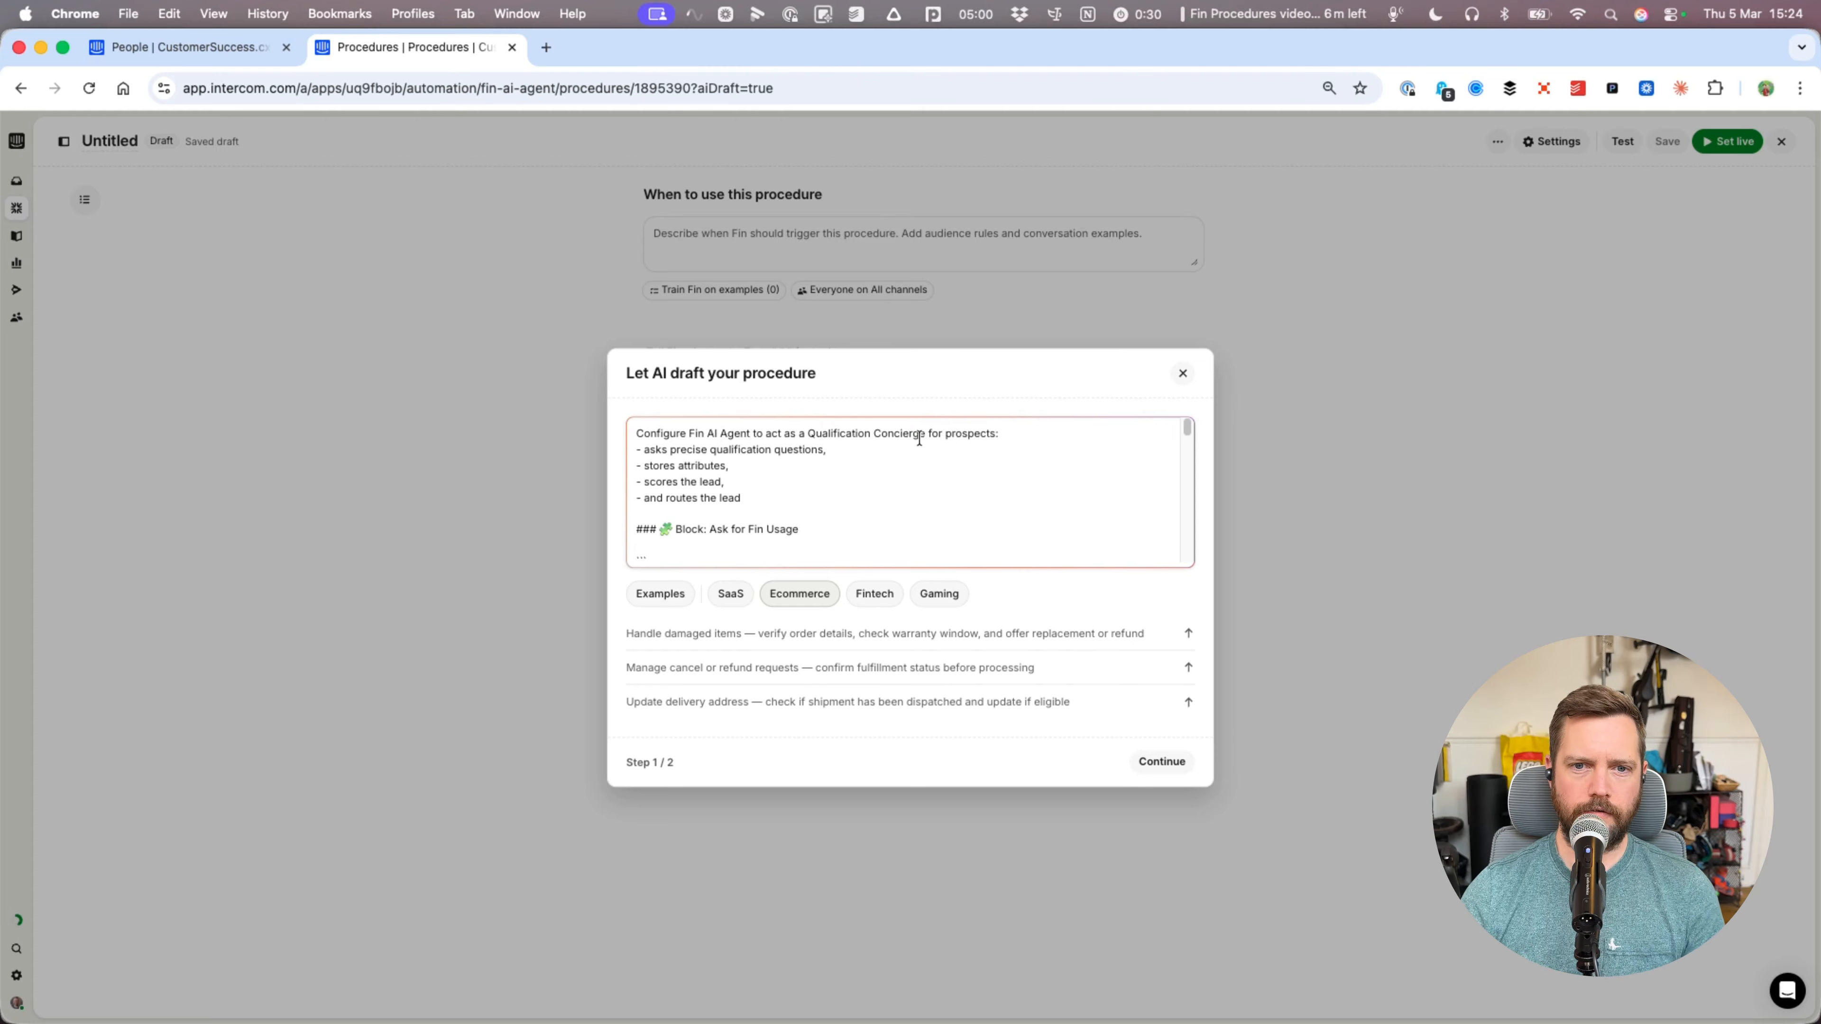
- Delete the opening code fence beneath the "Block: Ask for Fin Usage" heading in the draft prompt
{"action": "scroll", "coordinate": [812, 488], "scroll_direction": "down", "scroll_amount": 3}
{"action": "left_click", "coordinate": [812, 450]}
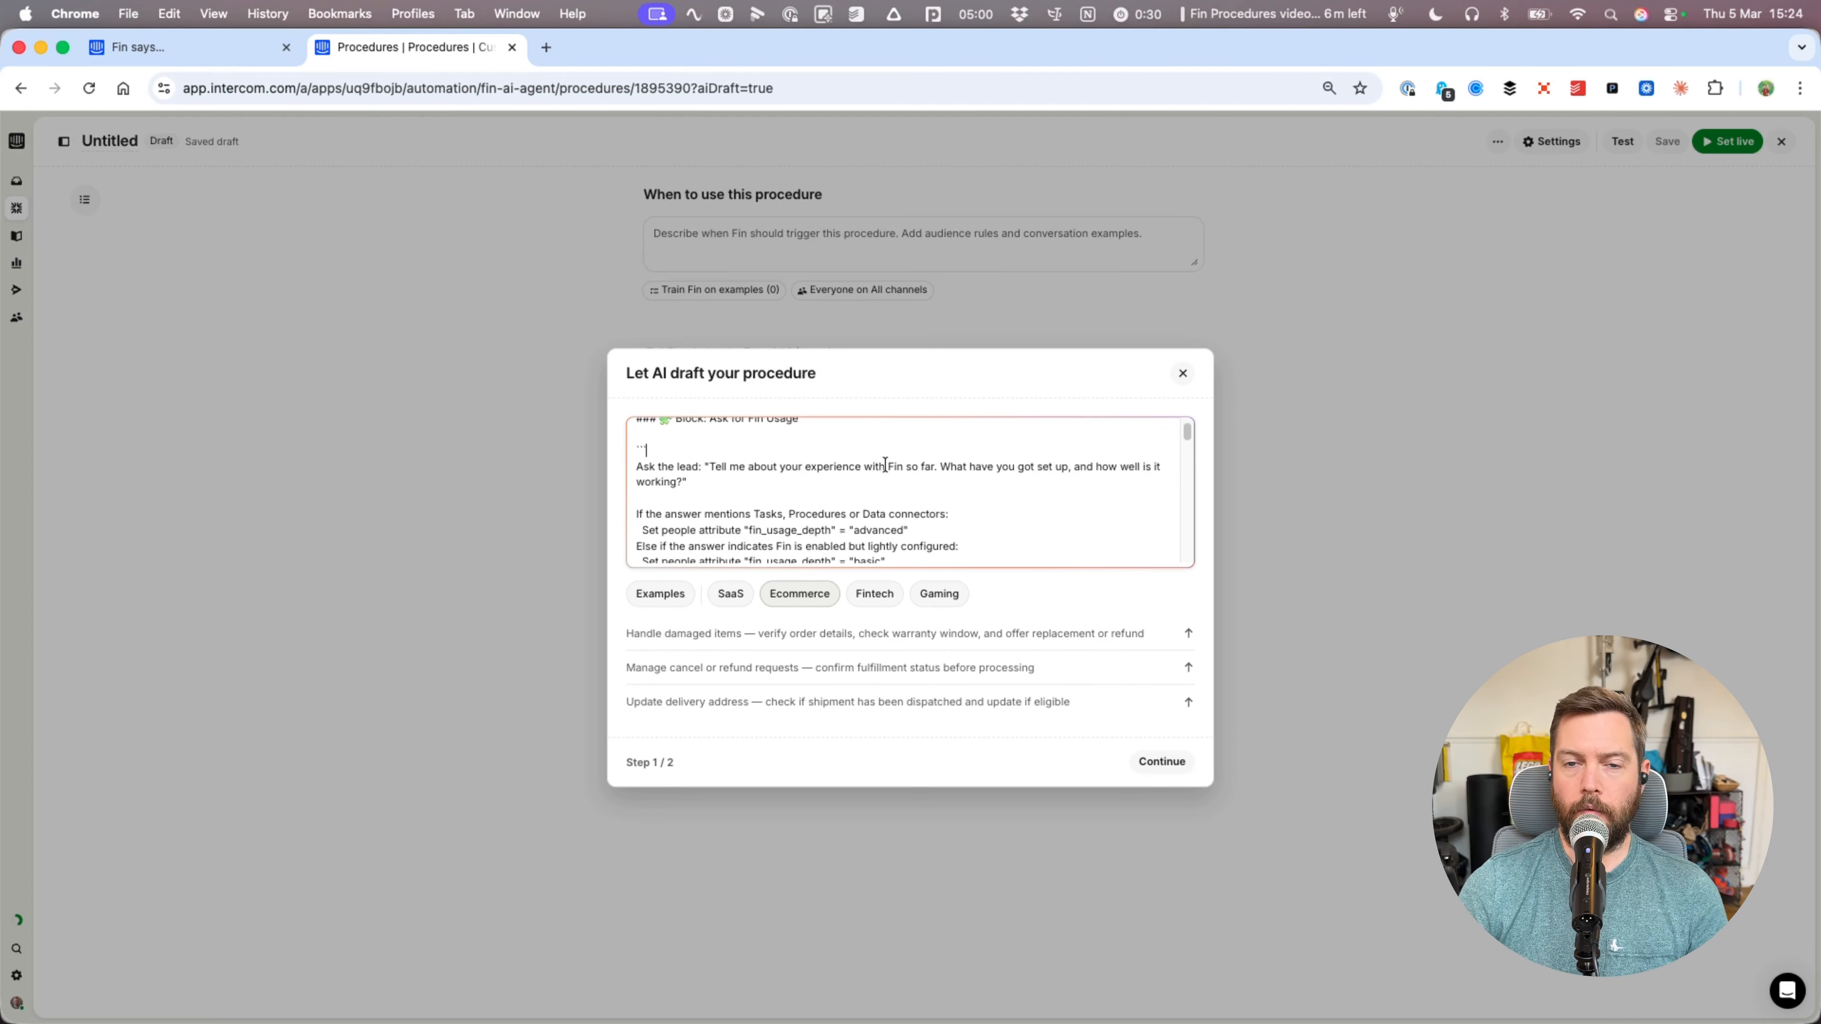
{"action": "key", "text": "BackSpace"}
{"action": "key", "text": "BackSpace"}
{"action": "key", "text": "BackSpace"}
{"action": "key", "text": "BackSpace"}
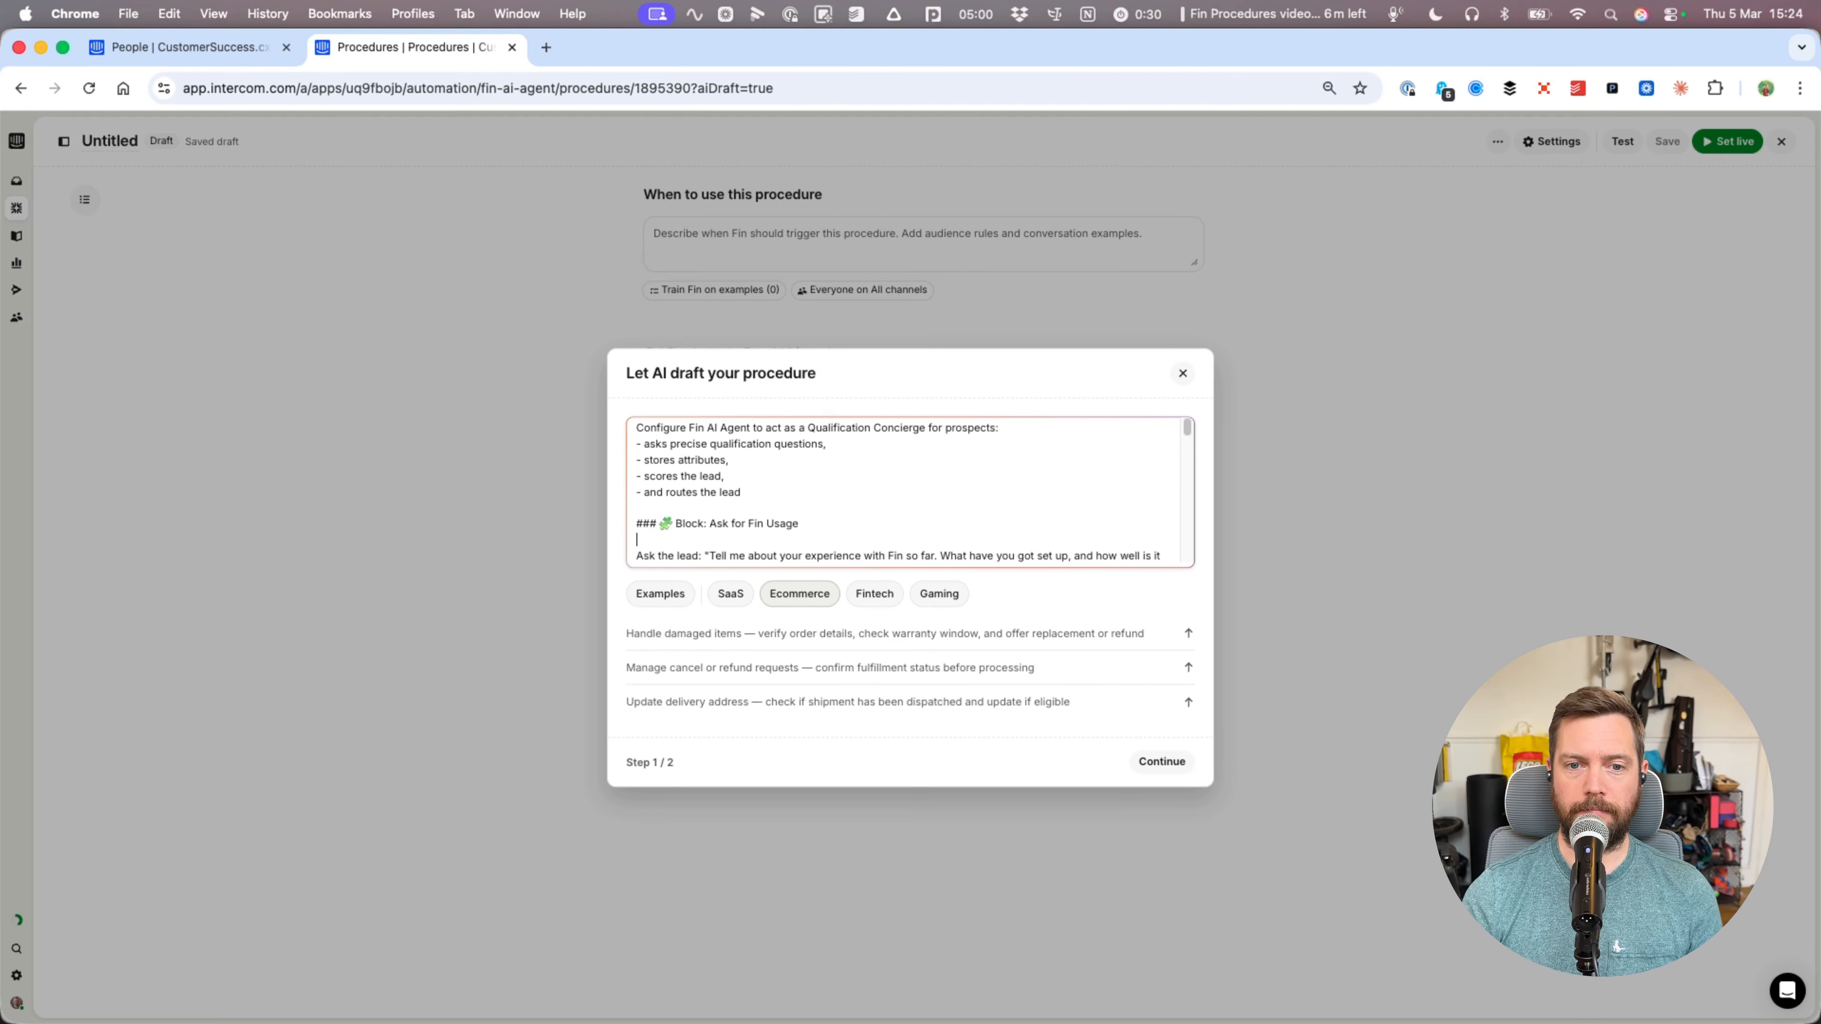
- Delete the code fence closing the Fin usage block and the puzzle emoji in the "Block: Ask for Team Size" heading
{"action": "scroll", "coordinate": [858, 504], "scroll_direction": "down", "scroll_amount": 5}
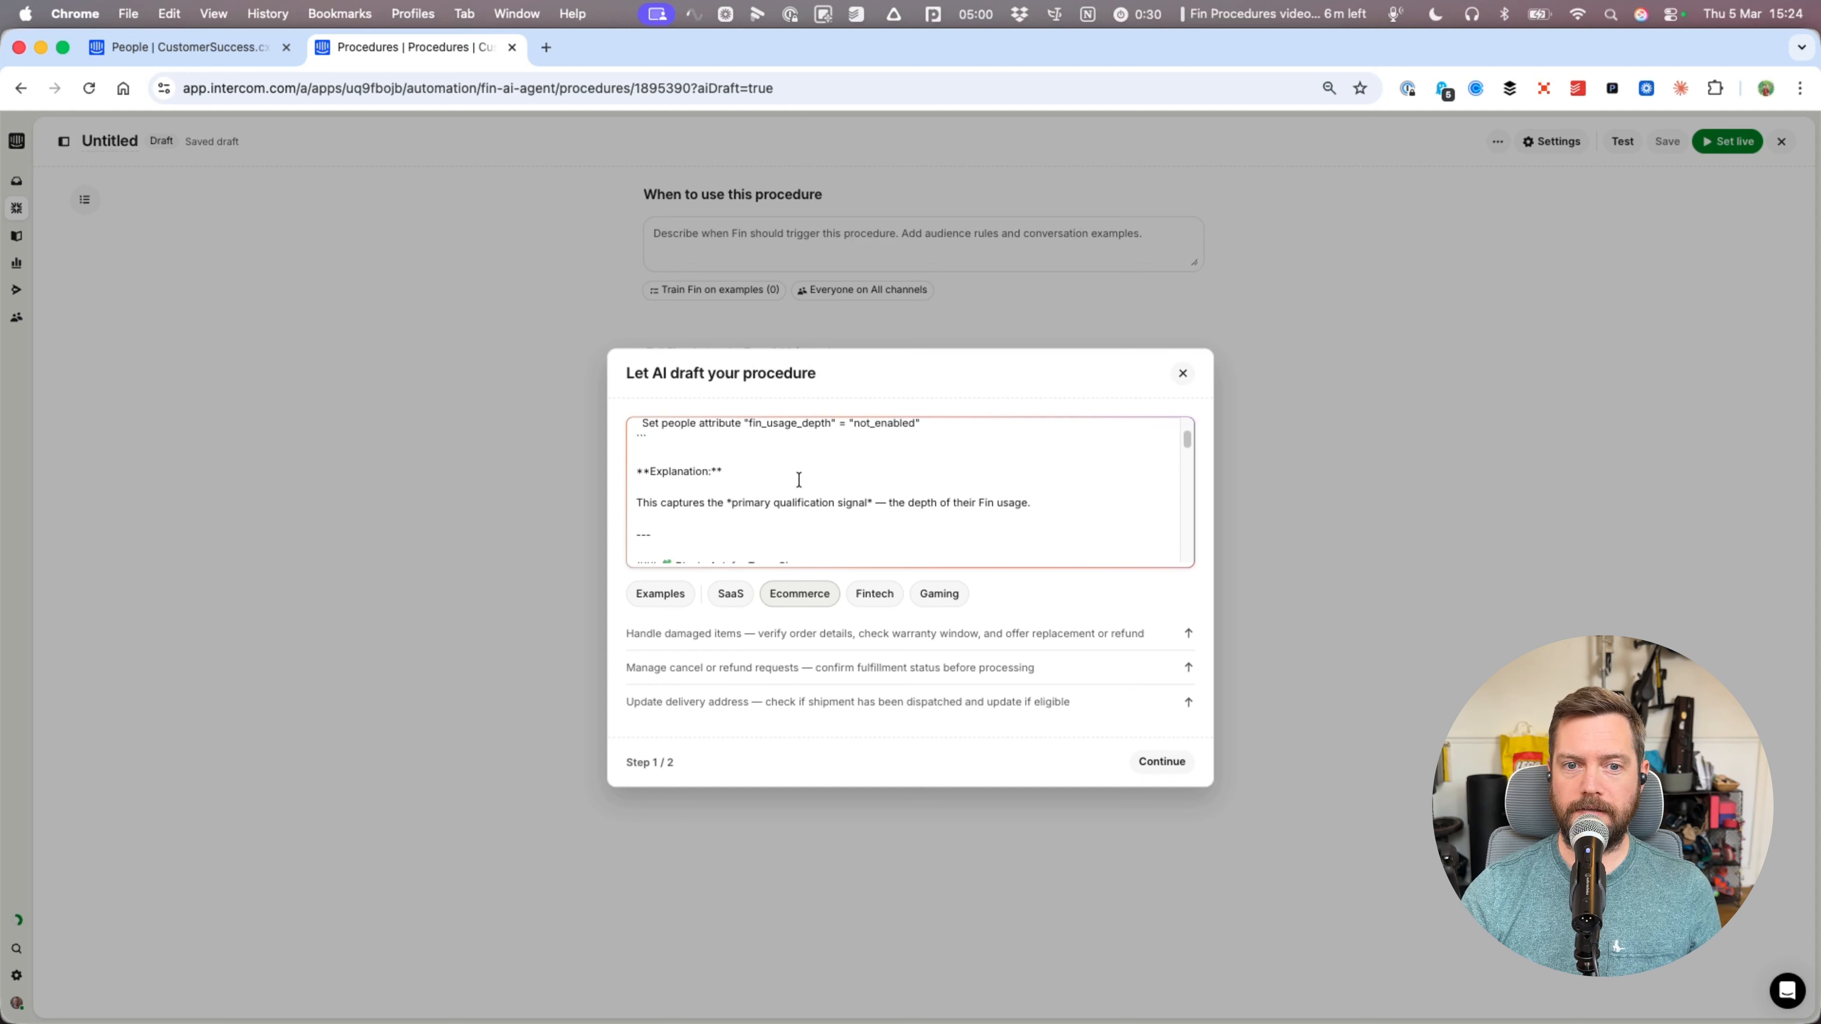
{"action": "key", "text": "BackSpace"}
{"action": "key", "text": "BackSpace"}
{"action": "key", "text": "BackSpace"}
{"action": "key", "text": "BackSpace"}
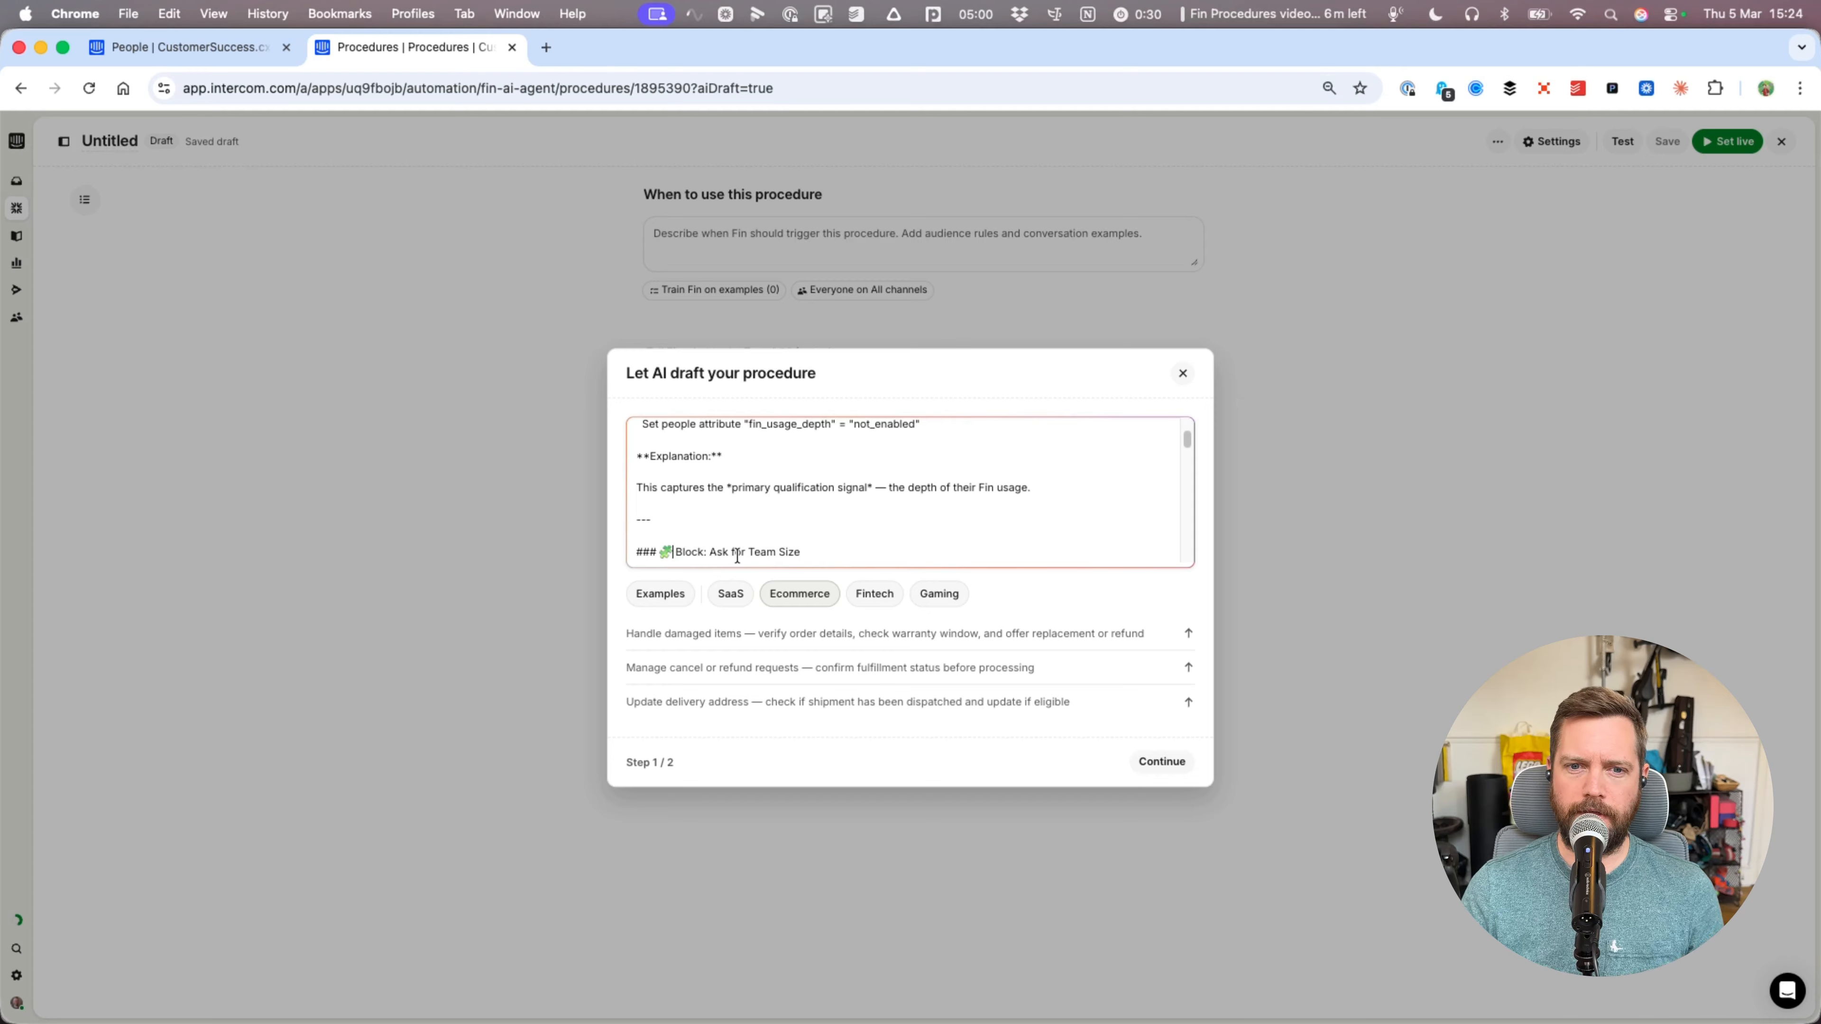
{"action": "key", "text": "BackSpace"}
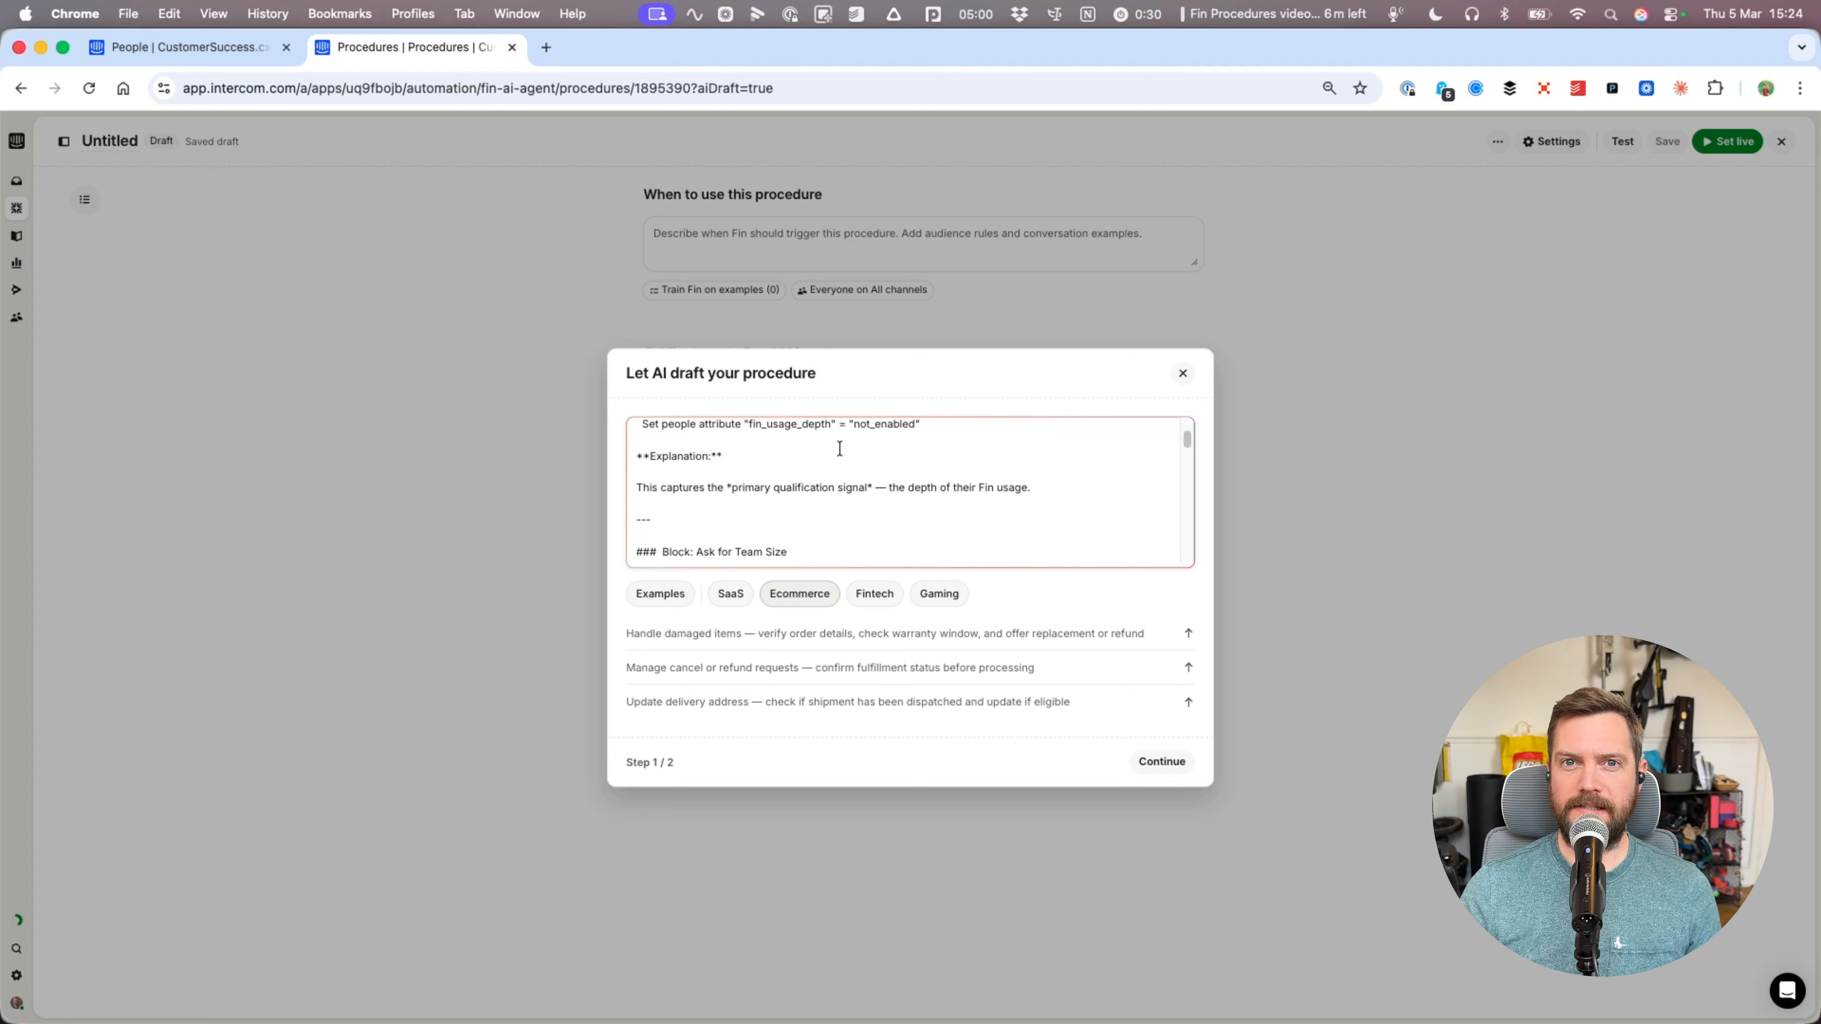
- Check the start of the draft prompt and continue to the clarifying details
{"action": "scroll", "coordinate": [860, 508], "scroll_direction": "up", "scroll_amount": 5}
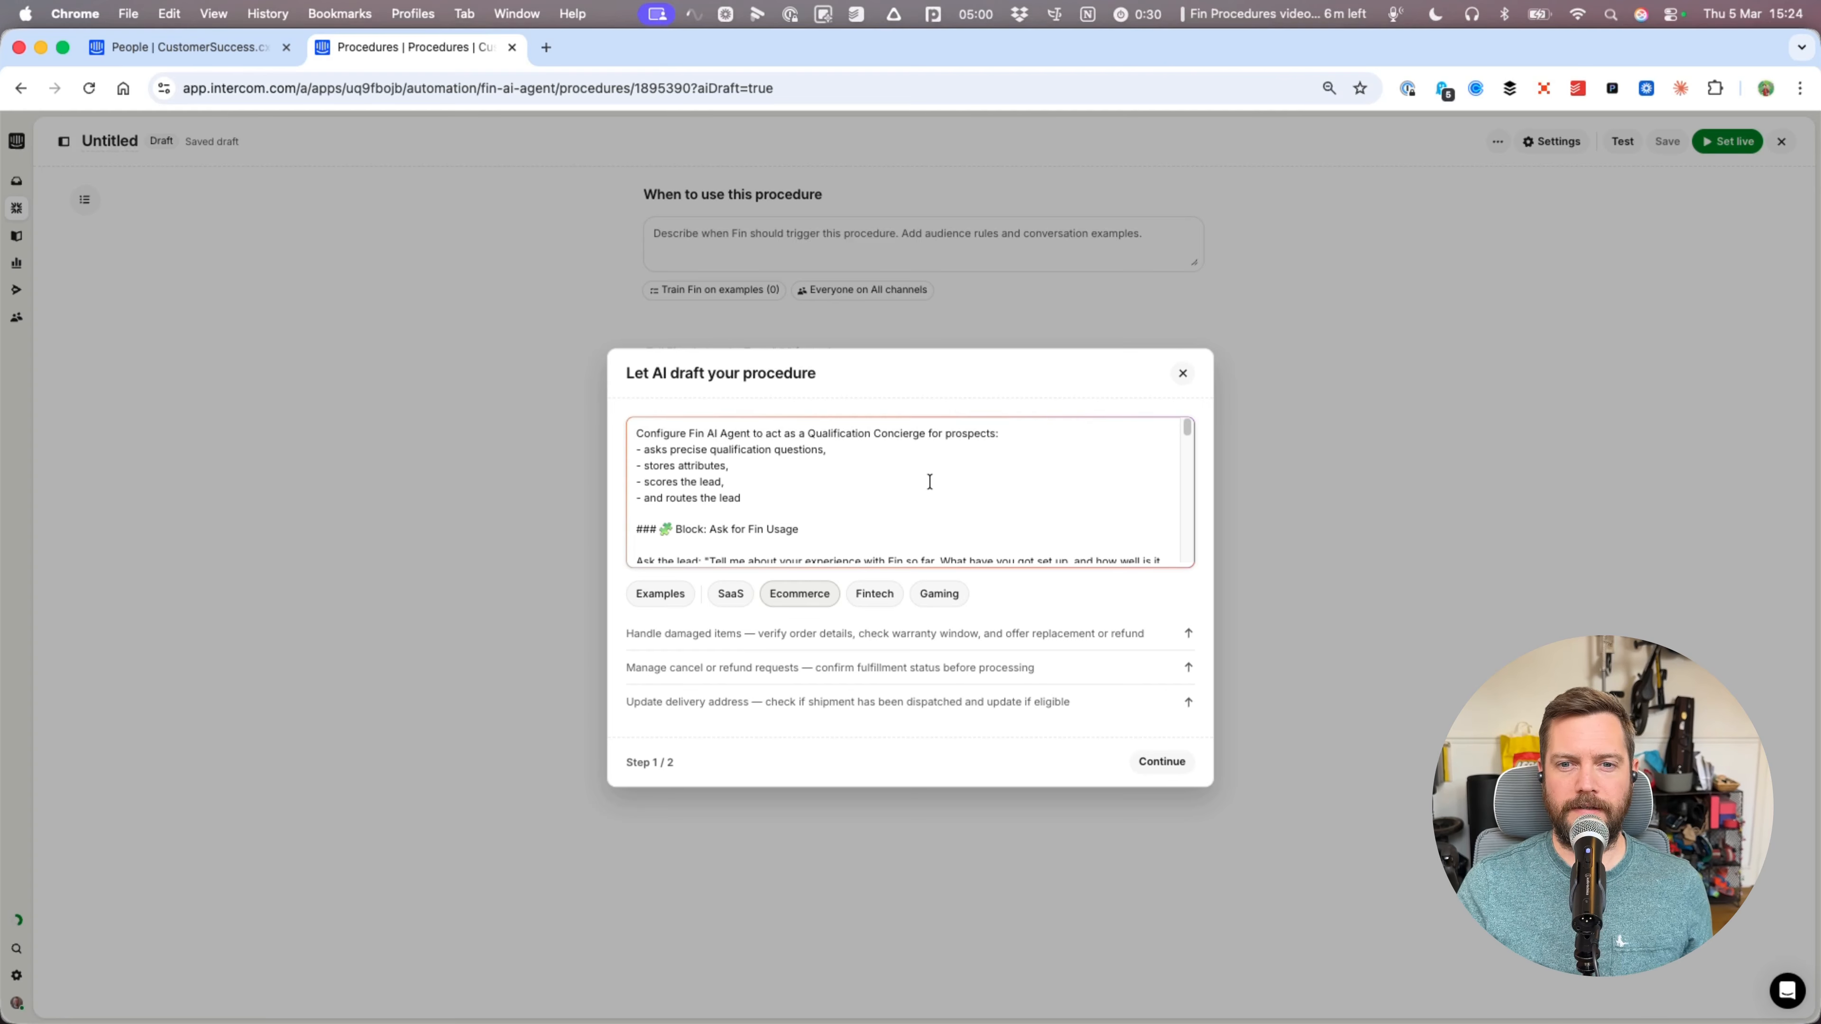
{"action": "left_click", "coordinate": [1166, 762]}
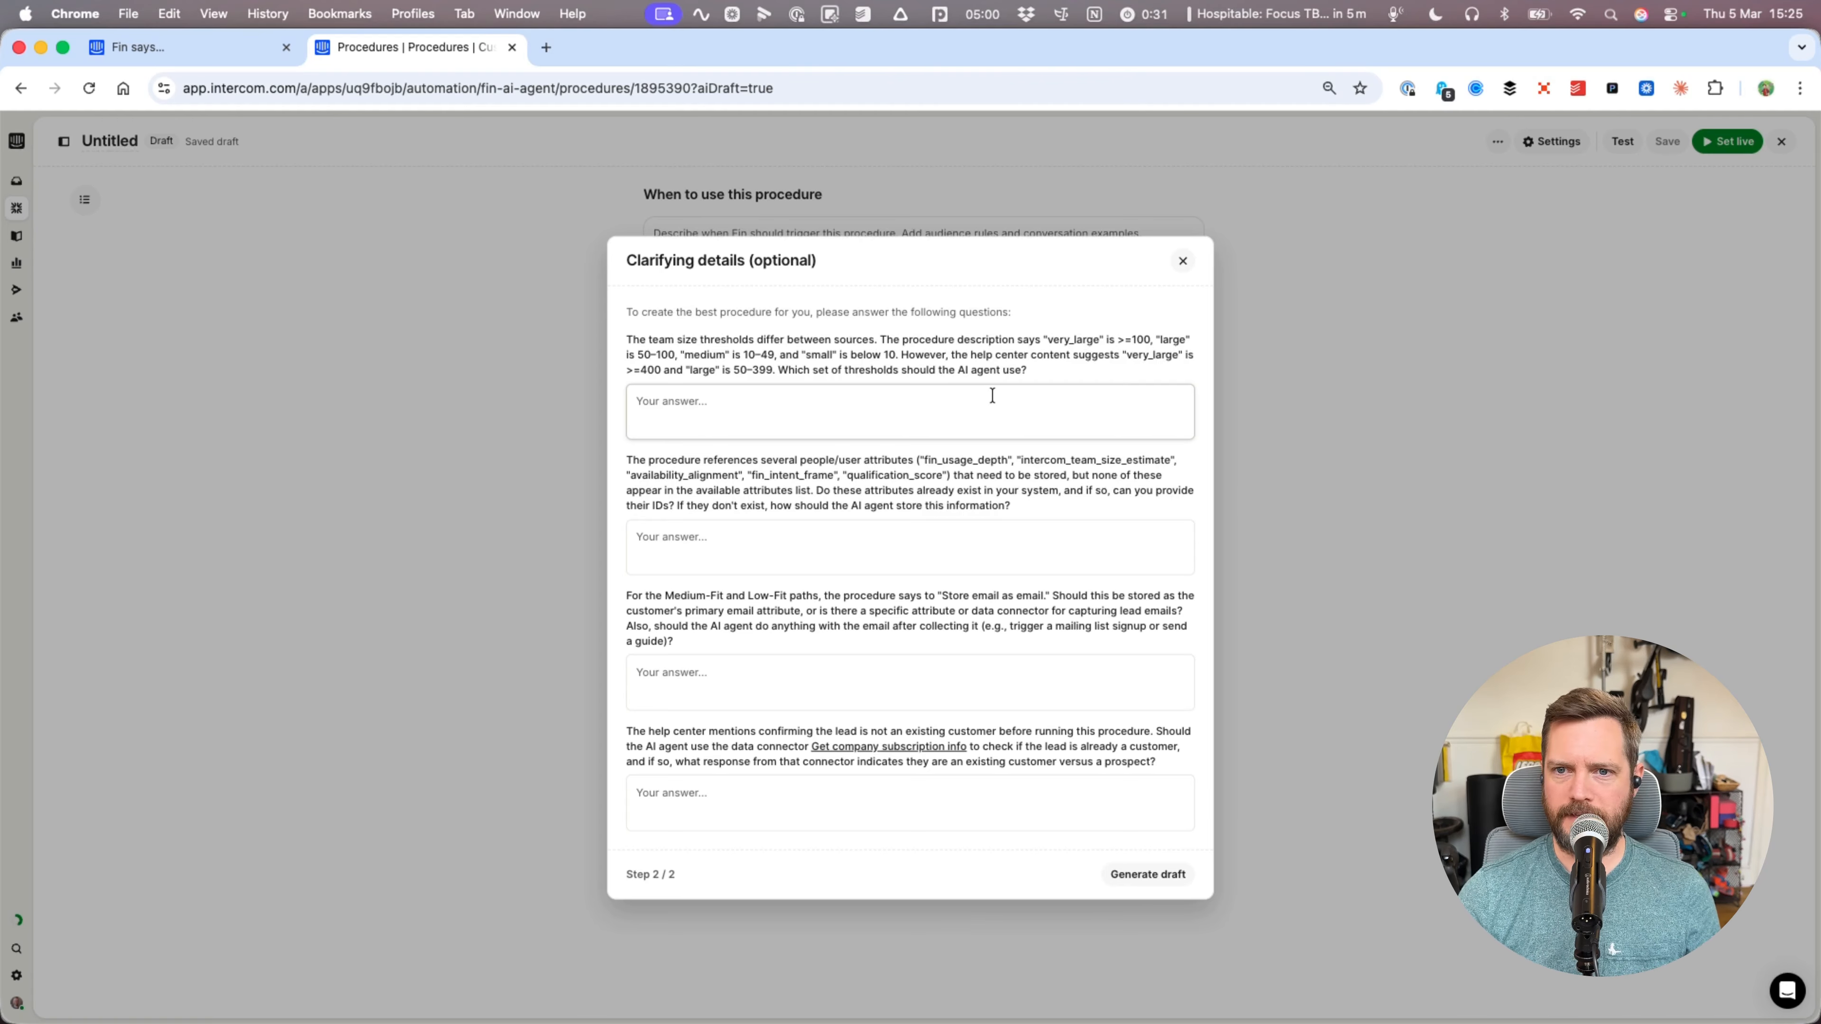
- Answer the team size question with the threshold rules from Notion's "Ask for Team Size" block, from "If number is >= 100" through "small"
{"action": "key", "text": "super+Tab"}
{"action": "left_click", "coordinate": [840, 422]}
{"action": "scroll", "coordinate": [788, 531], "scroll_direction": "down", "scroll_amount": 20}
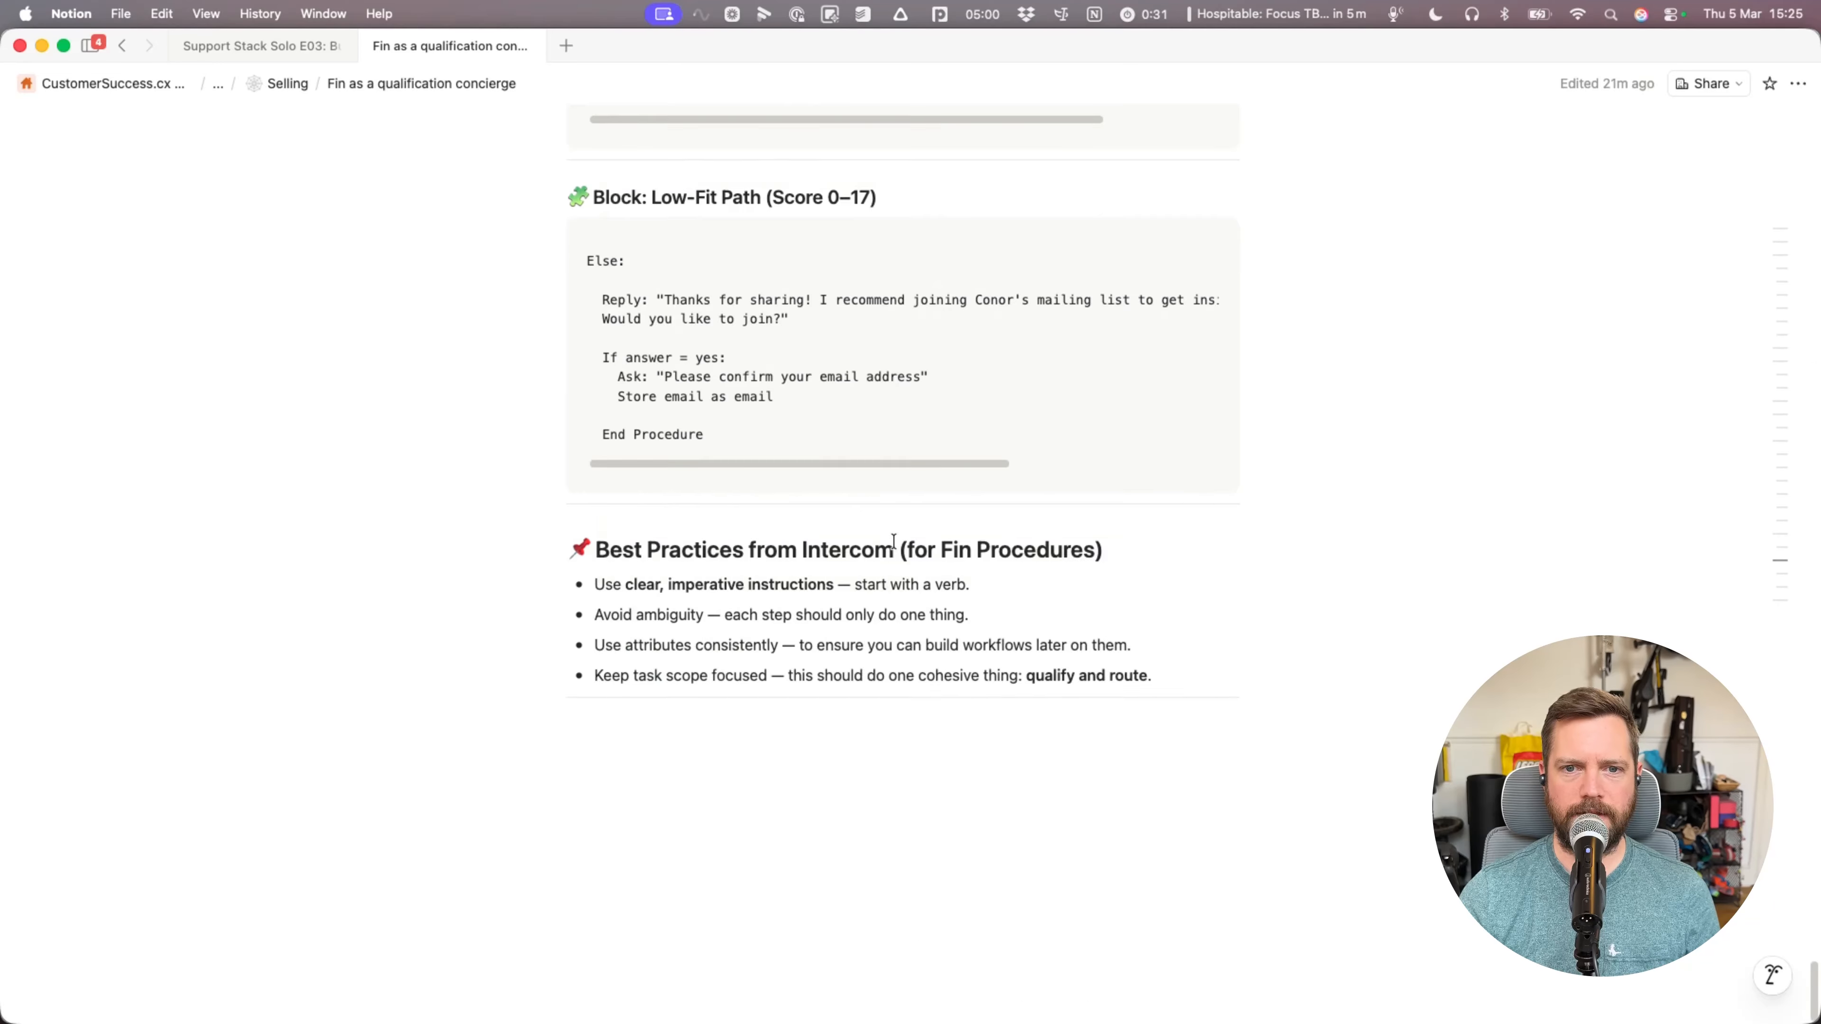
{"action": "scroll", "coordinate": [788, 531], "scroll_direction": "up", "scroll_amount": 15}
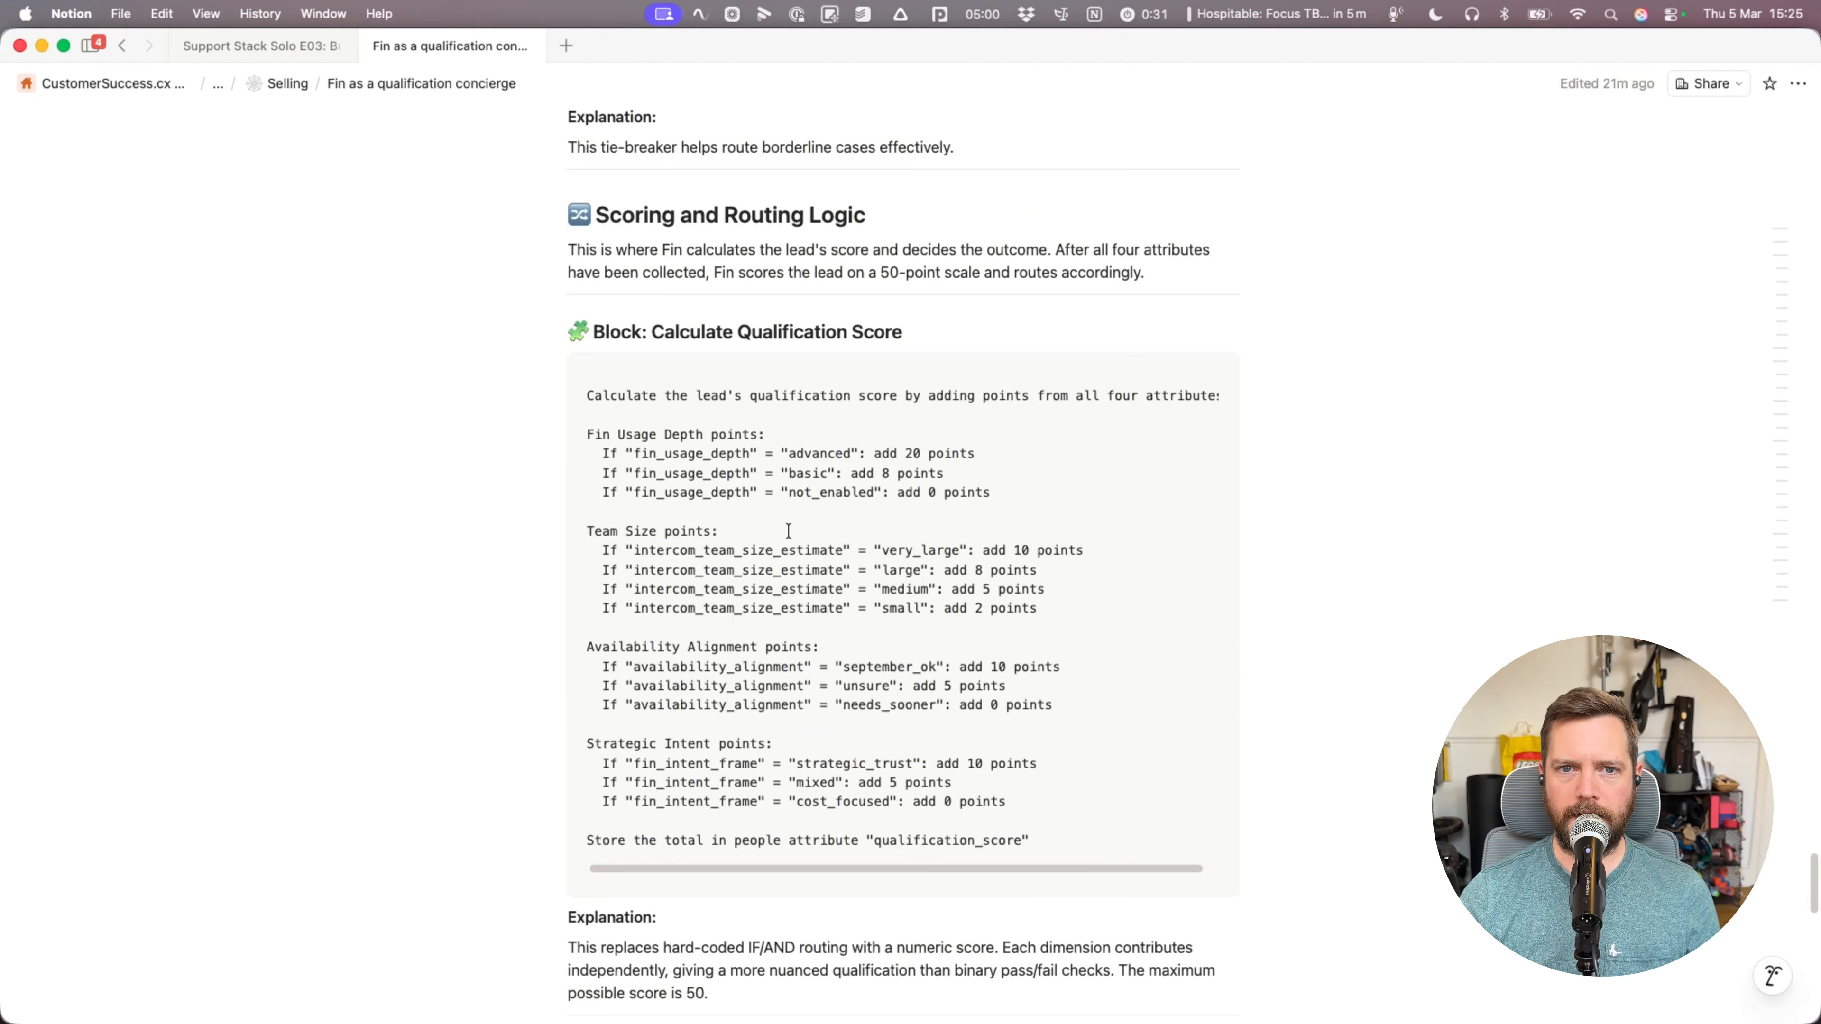
{"action": "scroll", "coordinate": [788, 531], "scroll_direction": "up", "scroll_amount": 2}
{"action": "scroll", "coordinate": [788, 531], "scroll_direction": "down", "scroll_amount": 5}
{"action": "scroll", "coordinate": [789, 530], "scroll_direction": "up", "scroll_amount": 15}
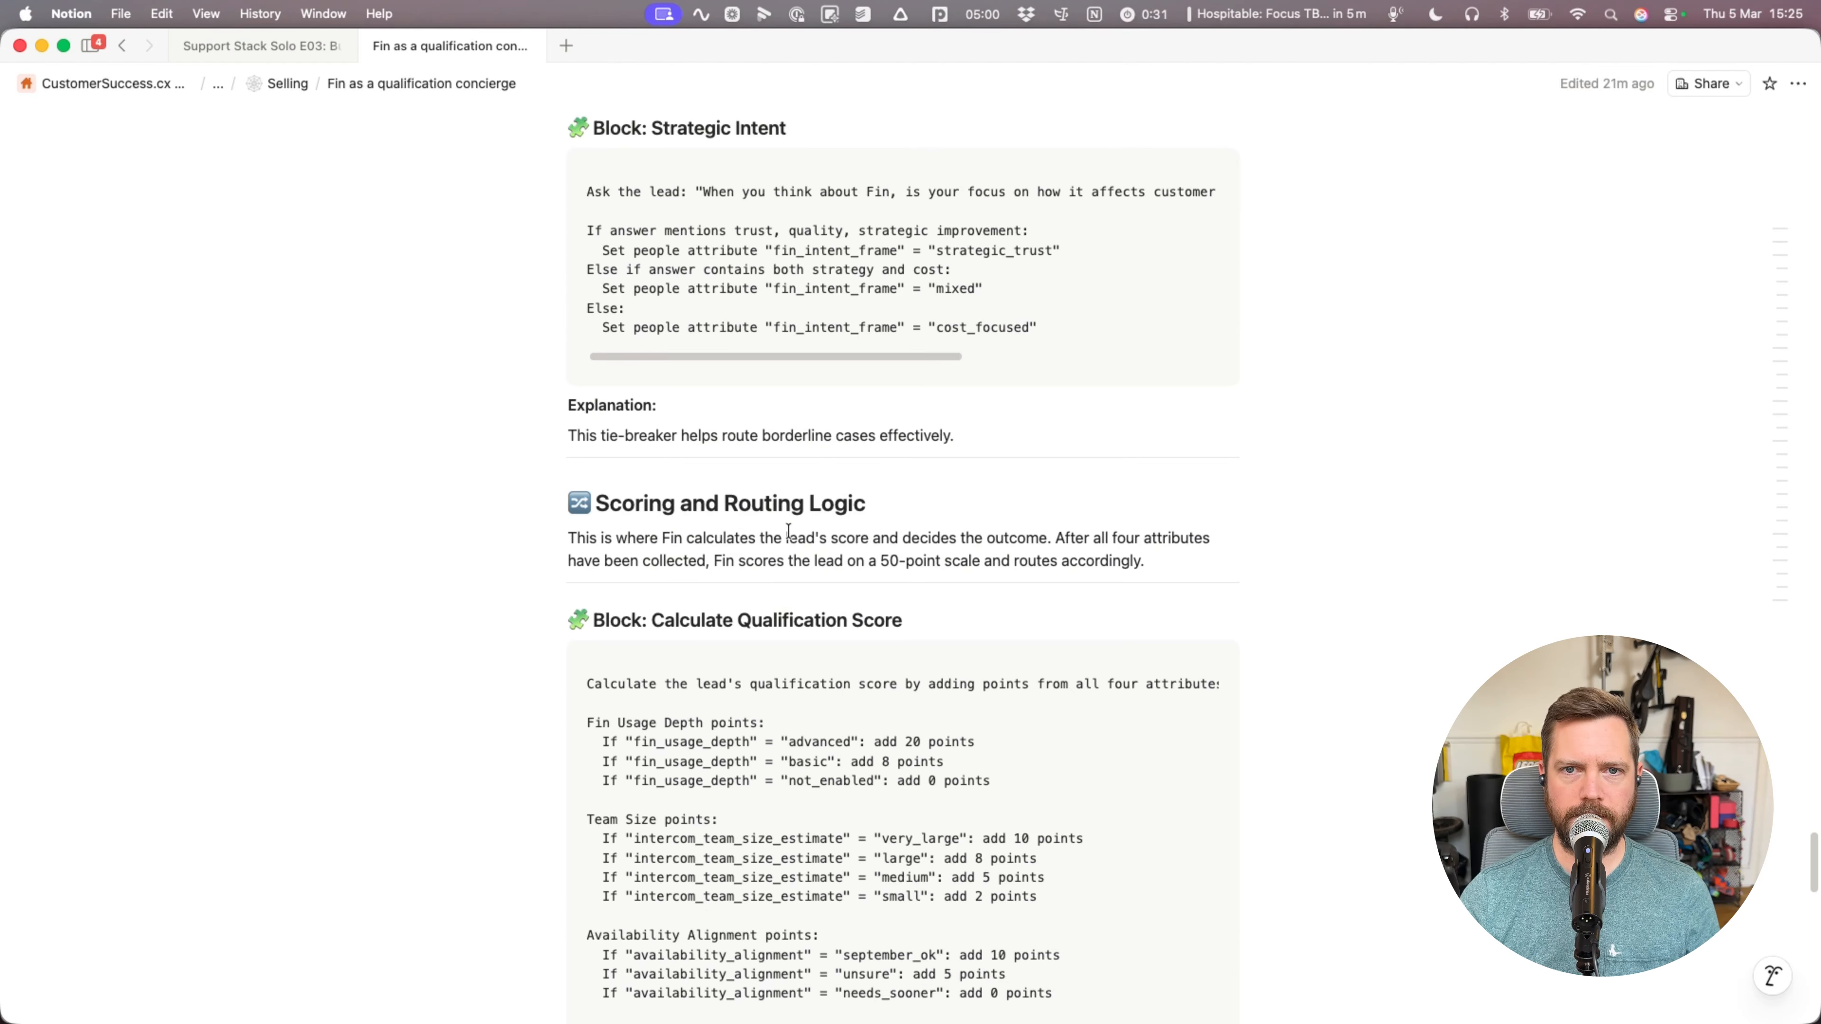
{"action": "scroll", "coordinate": [789, 531], "scroll_direction": "up", "scroll_amount": 10}
{"action": "scroll", "coordinate": [562, 450], "scroll_direction": "down", "scroll_amount": 2}
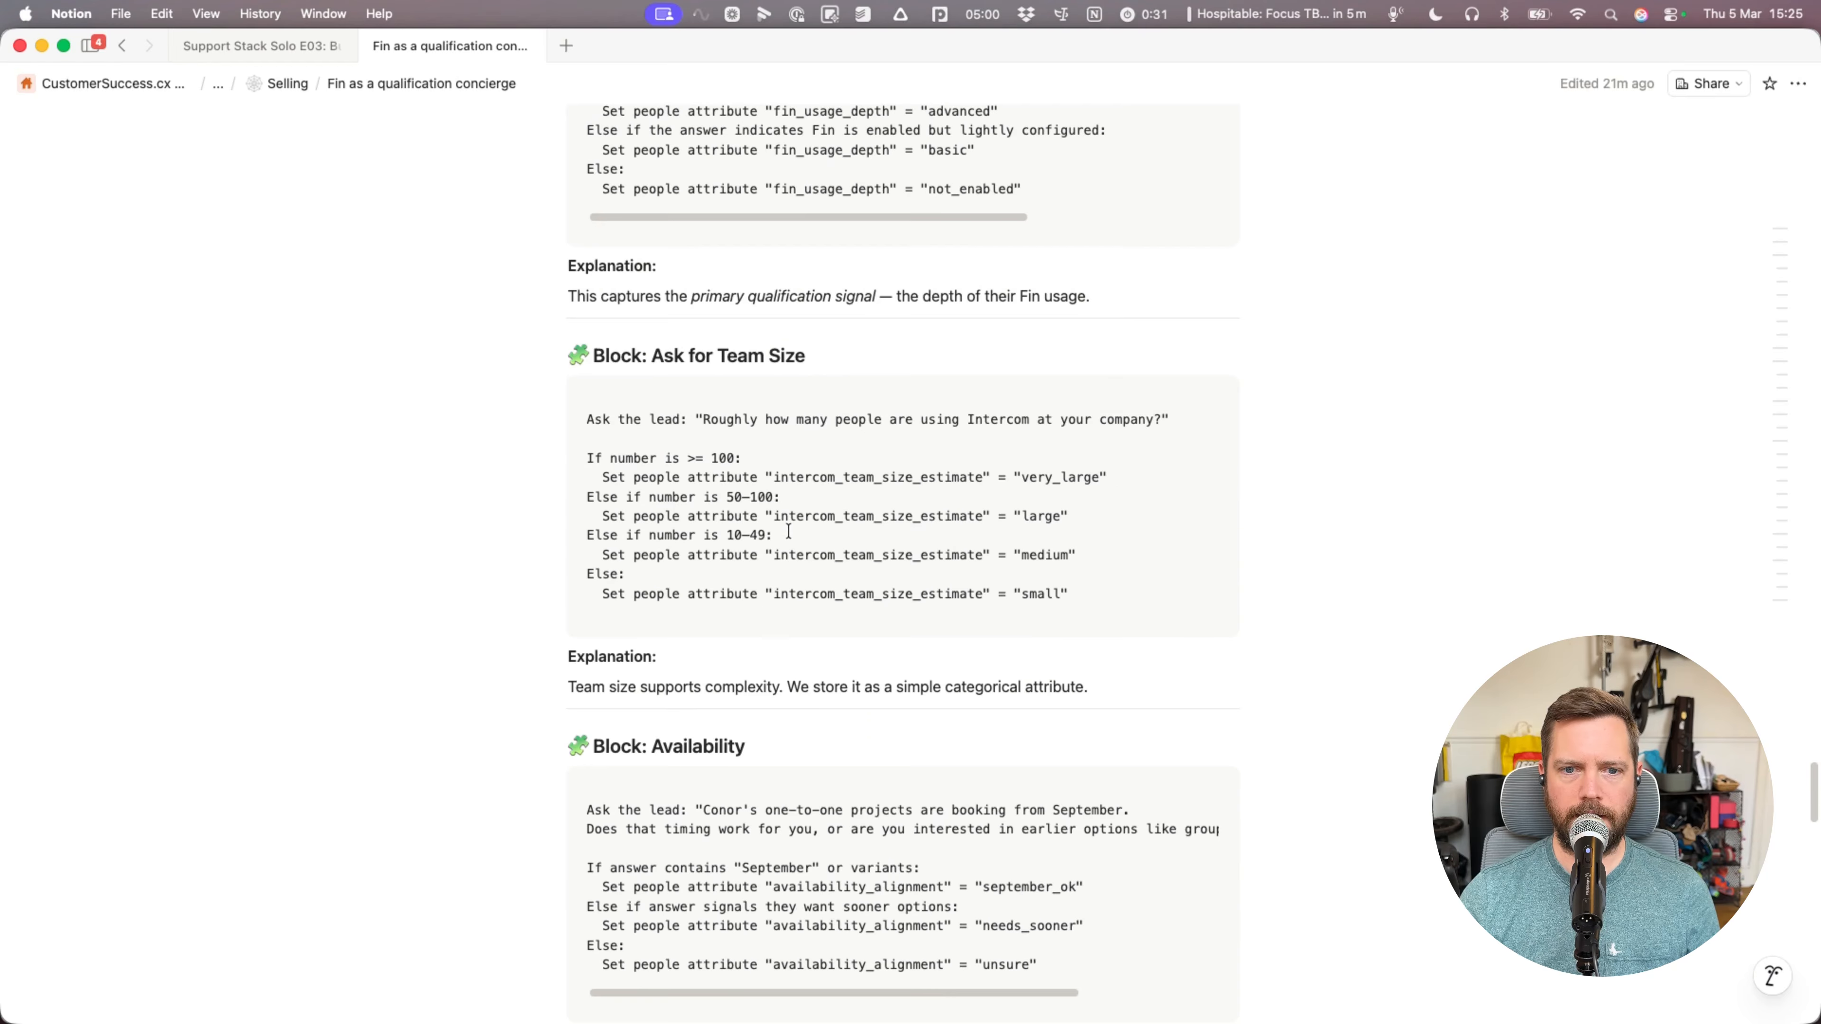
{"action": "key", "text": "super+Tab"}
{"action": "left_click", "coordinate": [775, 409]}
{"action": "key", "text": "super+v"}
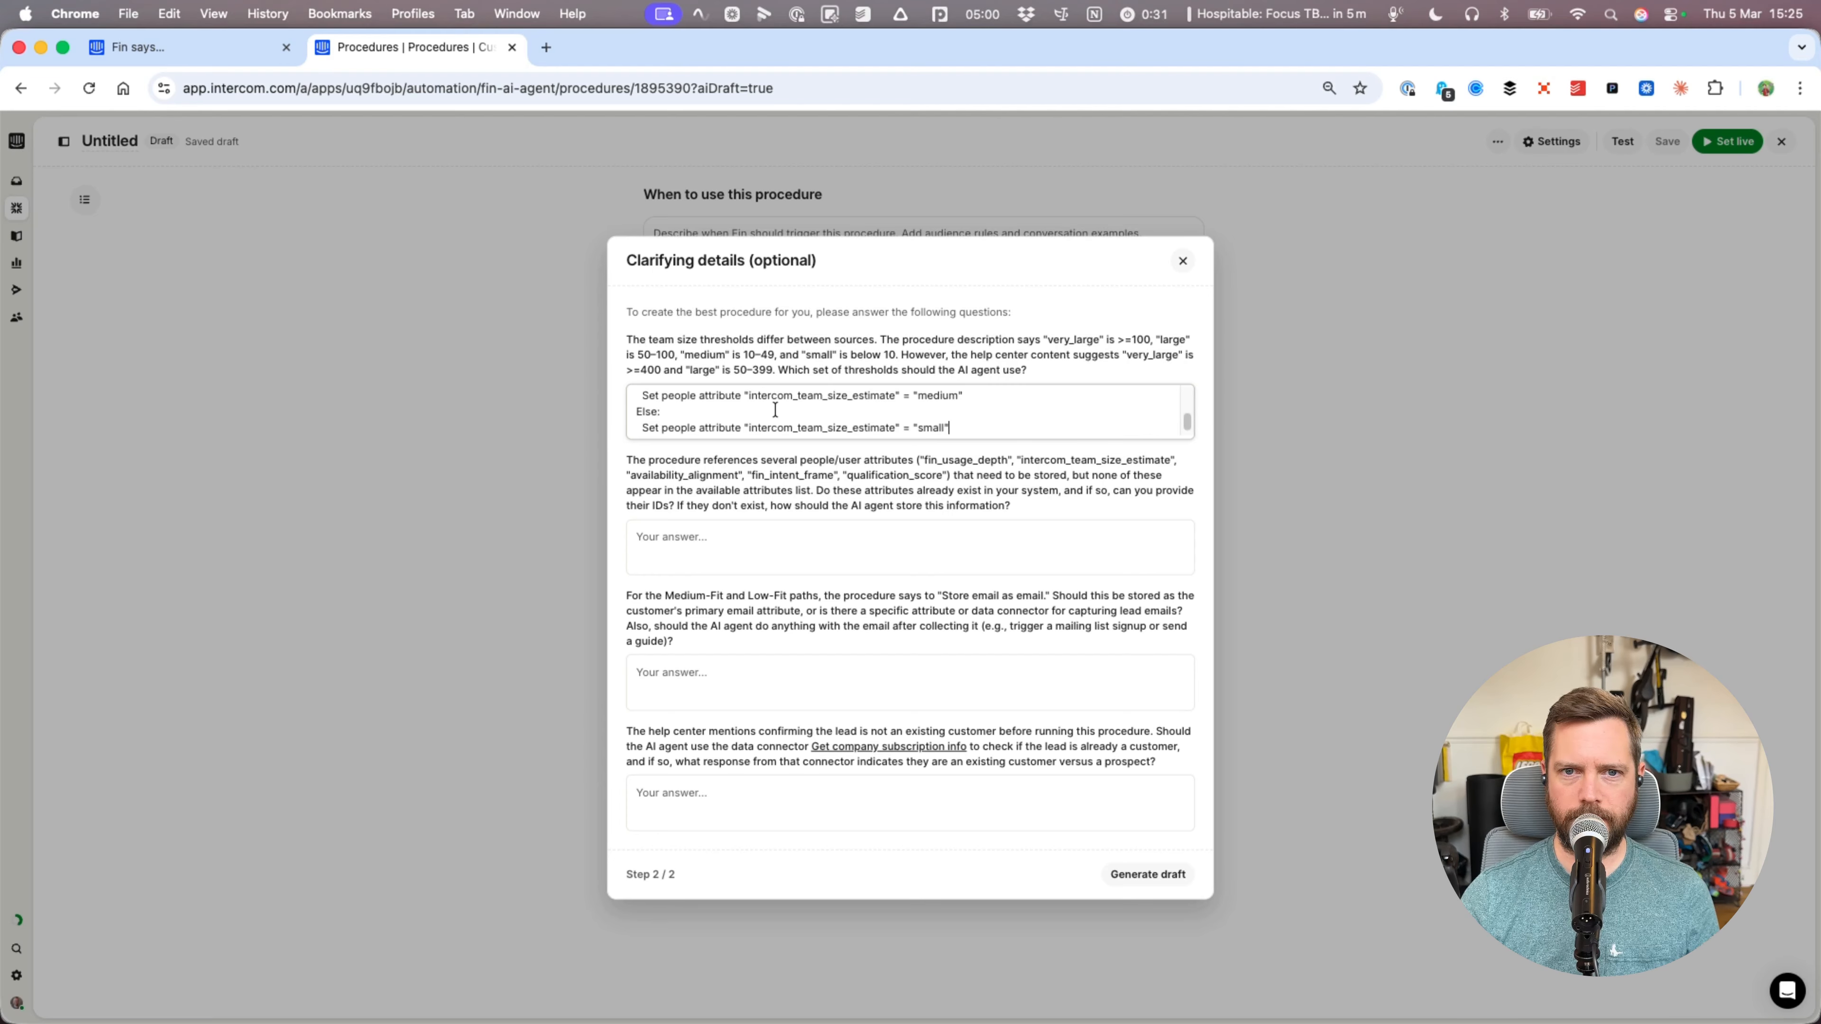
{"action": "scroll", "coordinate": [889, 419], "scroll_direction": "up", "scroll_amount": 5}
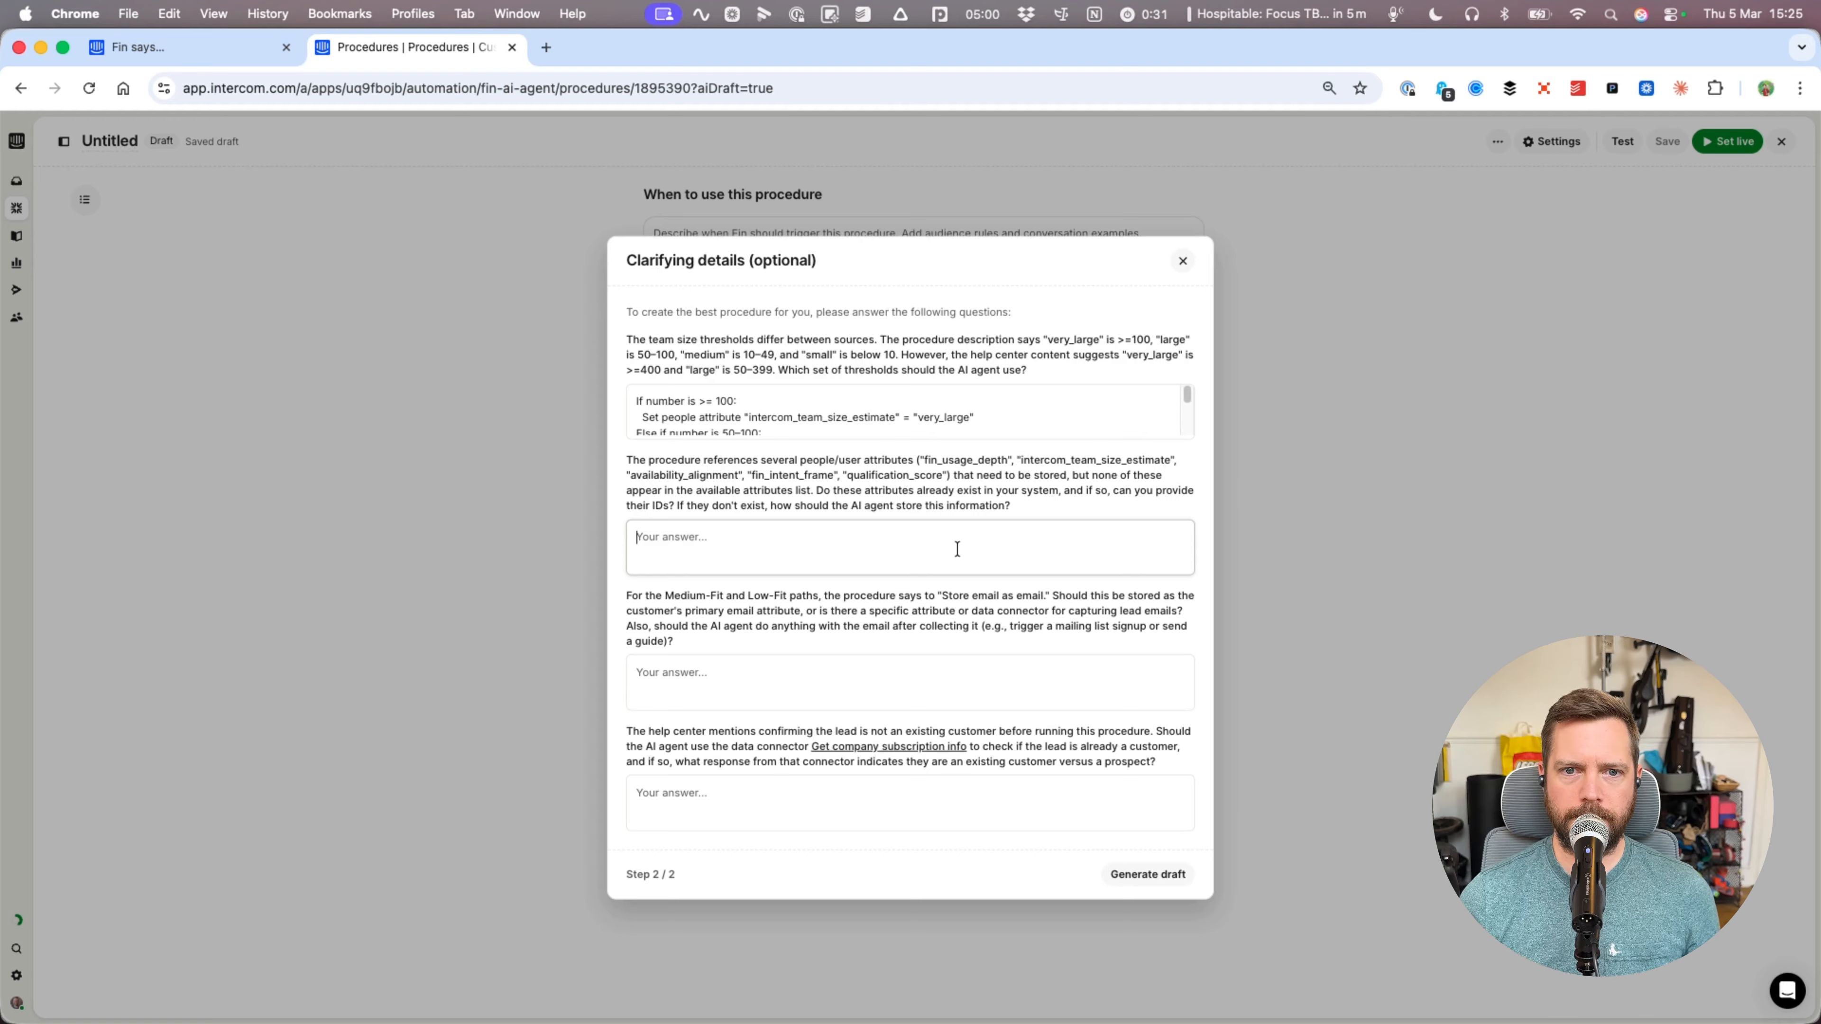
- Copy the qualification attribute names, from fin_usage_depth through qualification_score, from the People attributes settings in the other browser tab
{"action": "left_click", "coordinate": [957, 549]}
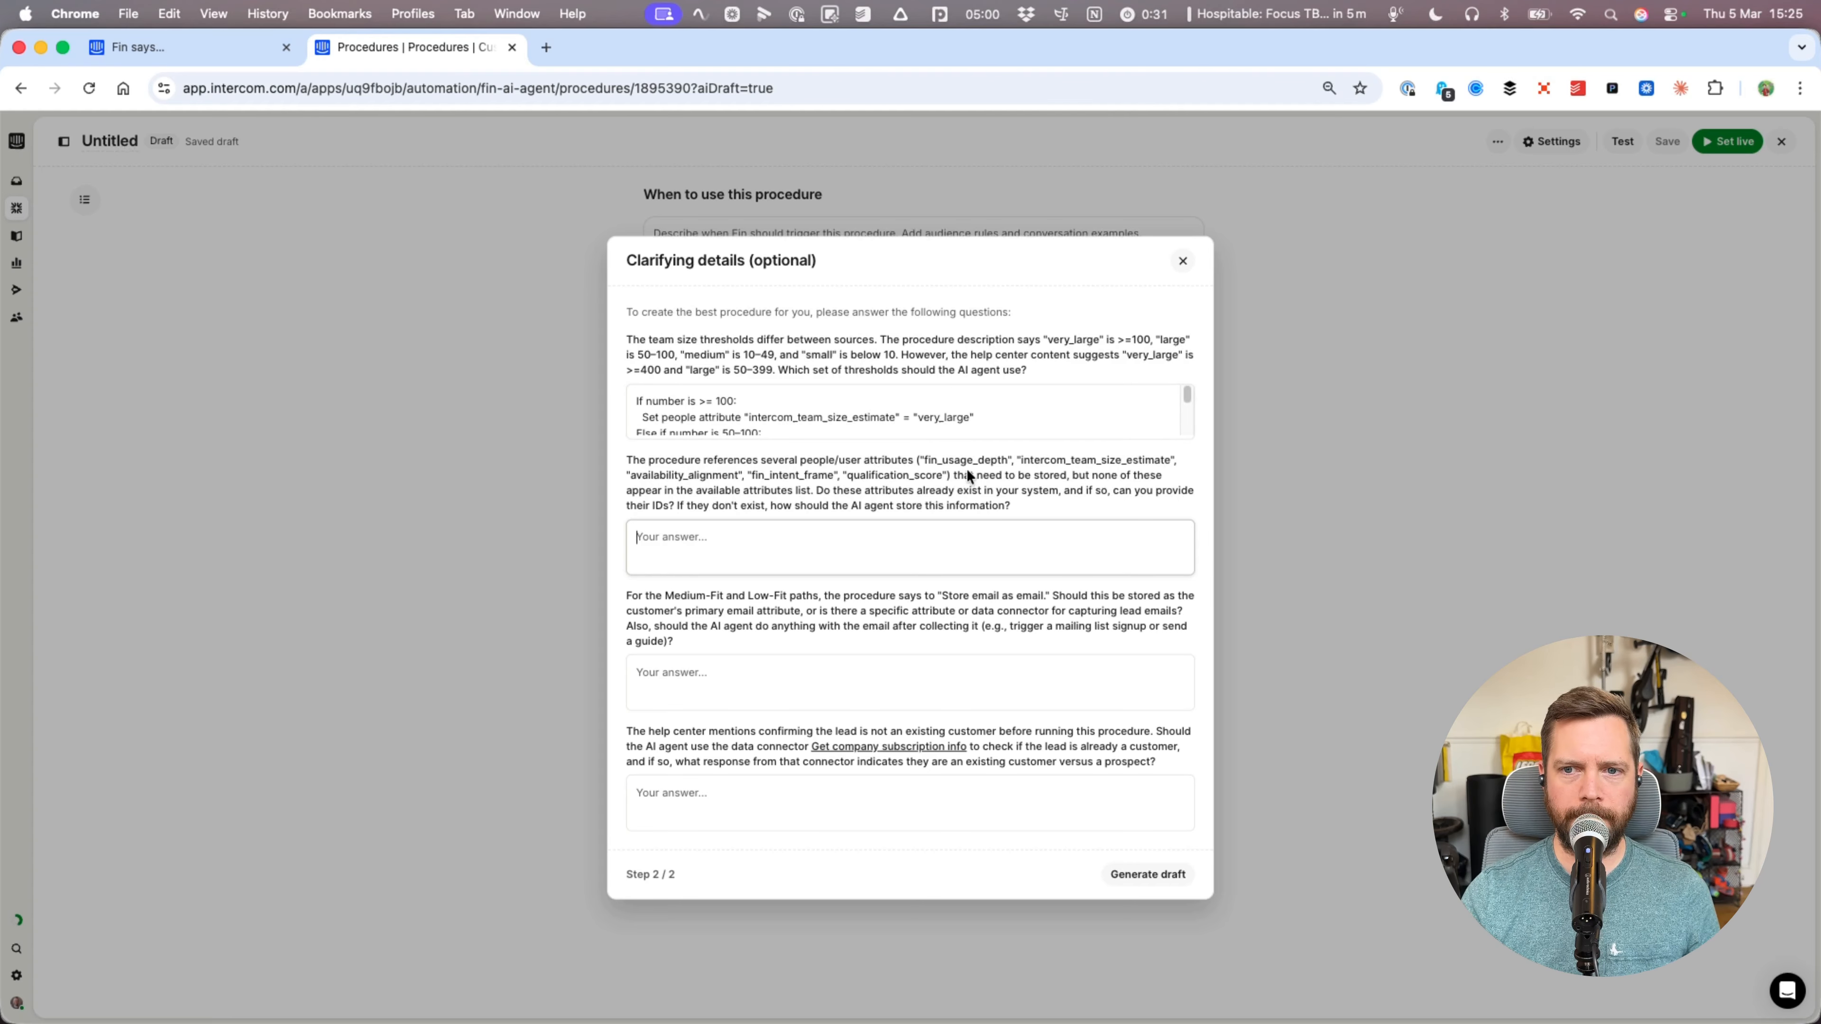
{"action": "left_click", "coordinate": [178, 46]}
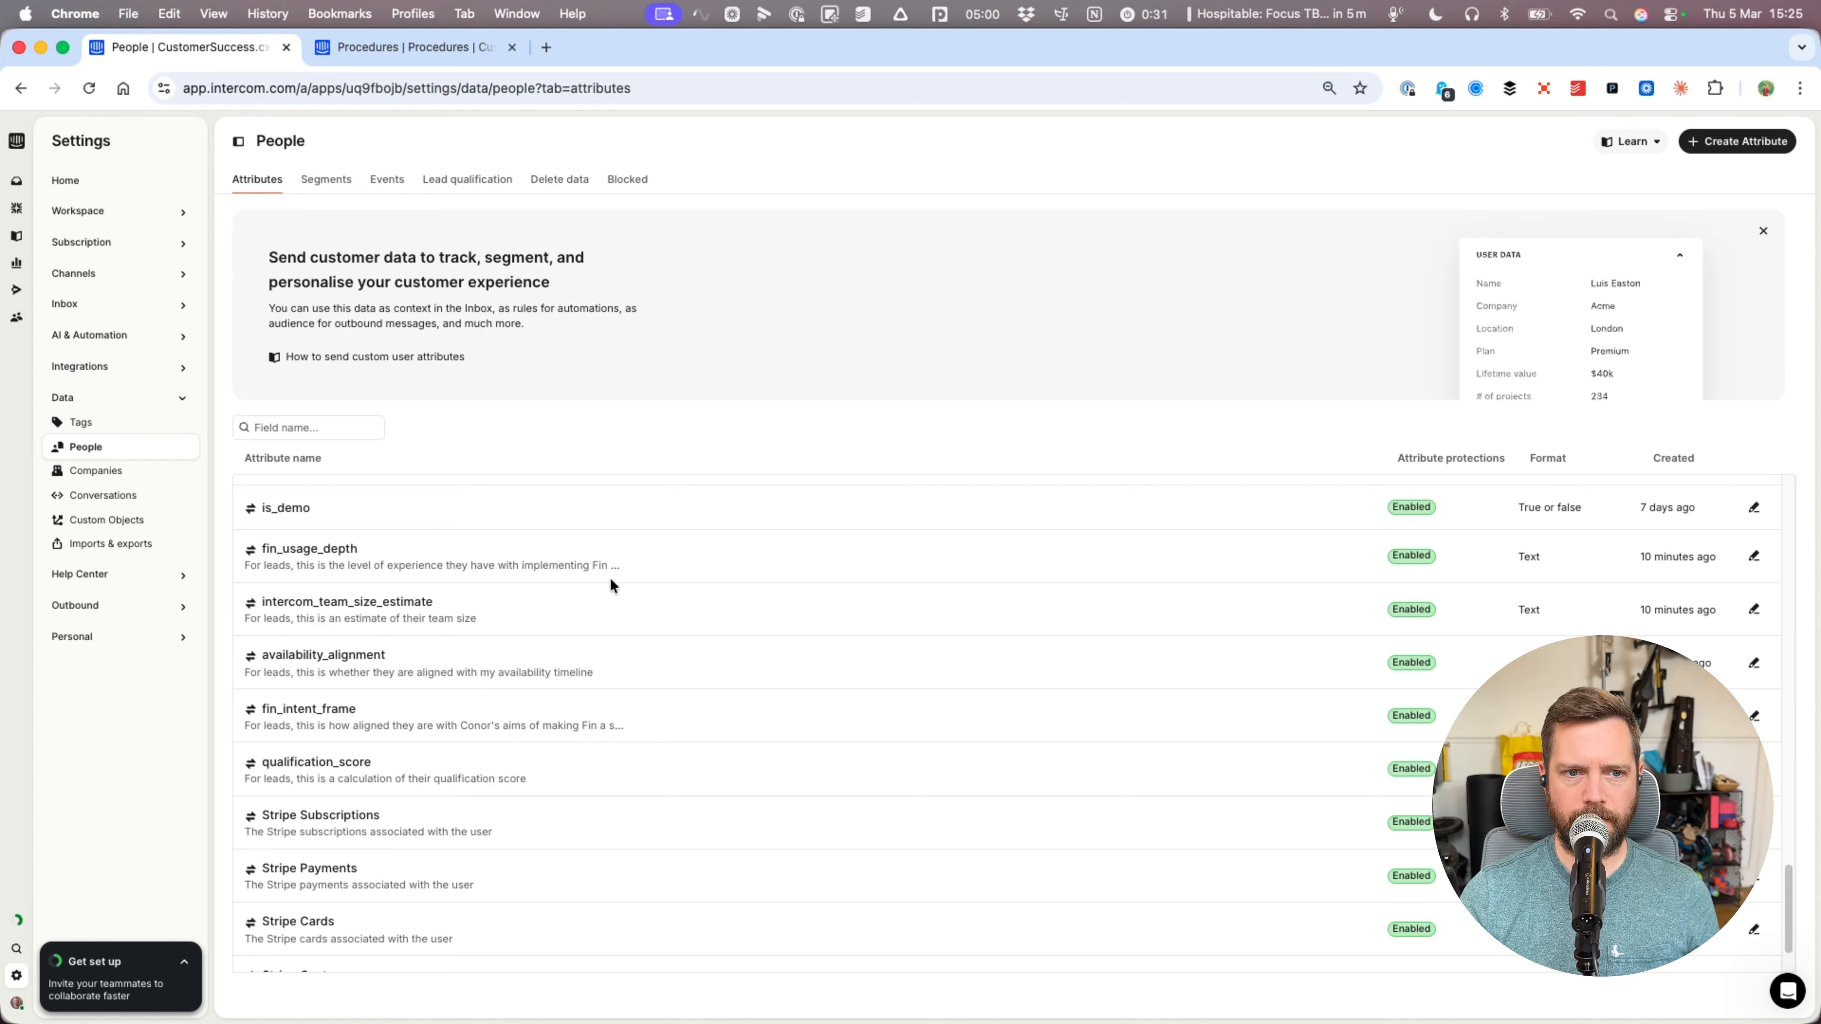
{"action": "left_click", "coordinate": [1754, 557]}
{"action": "double_click", "coordinate": [751, 689]}
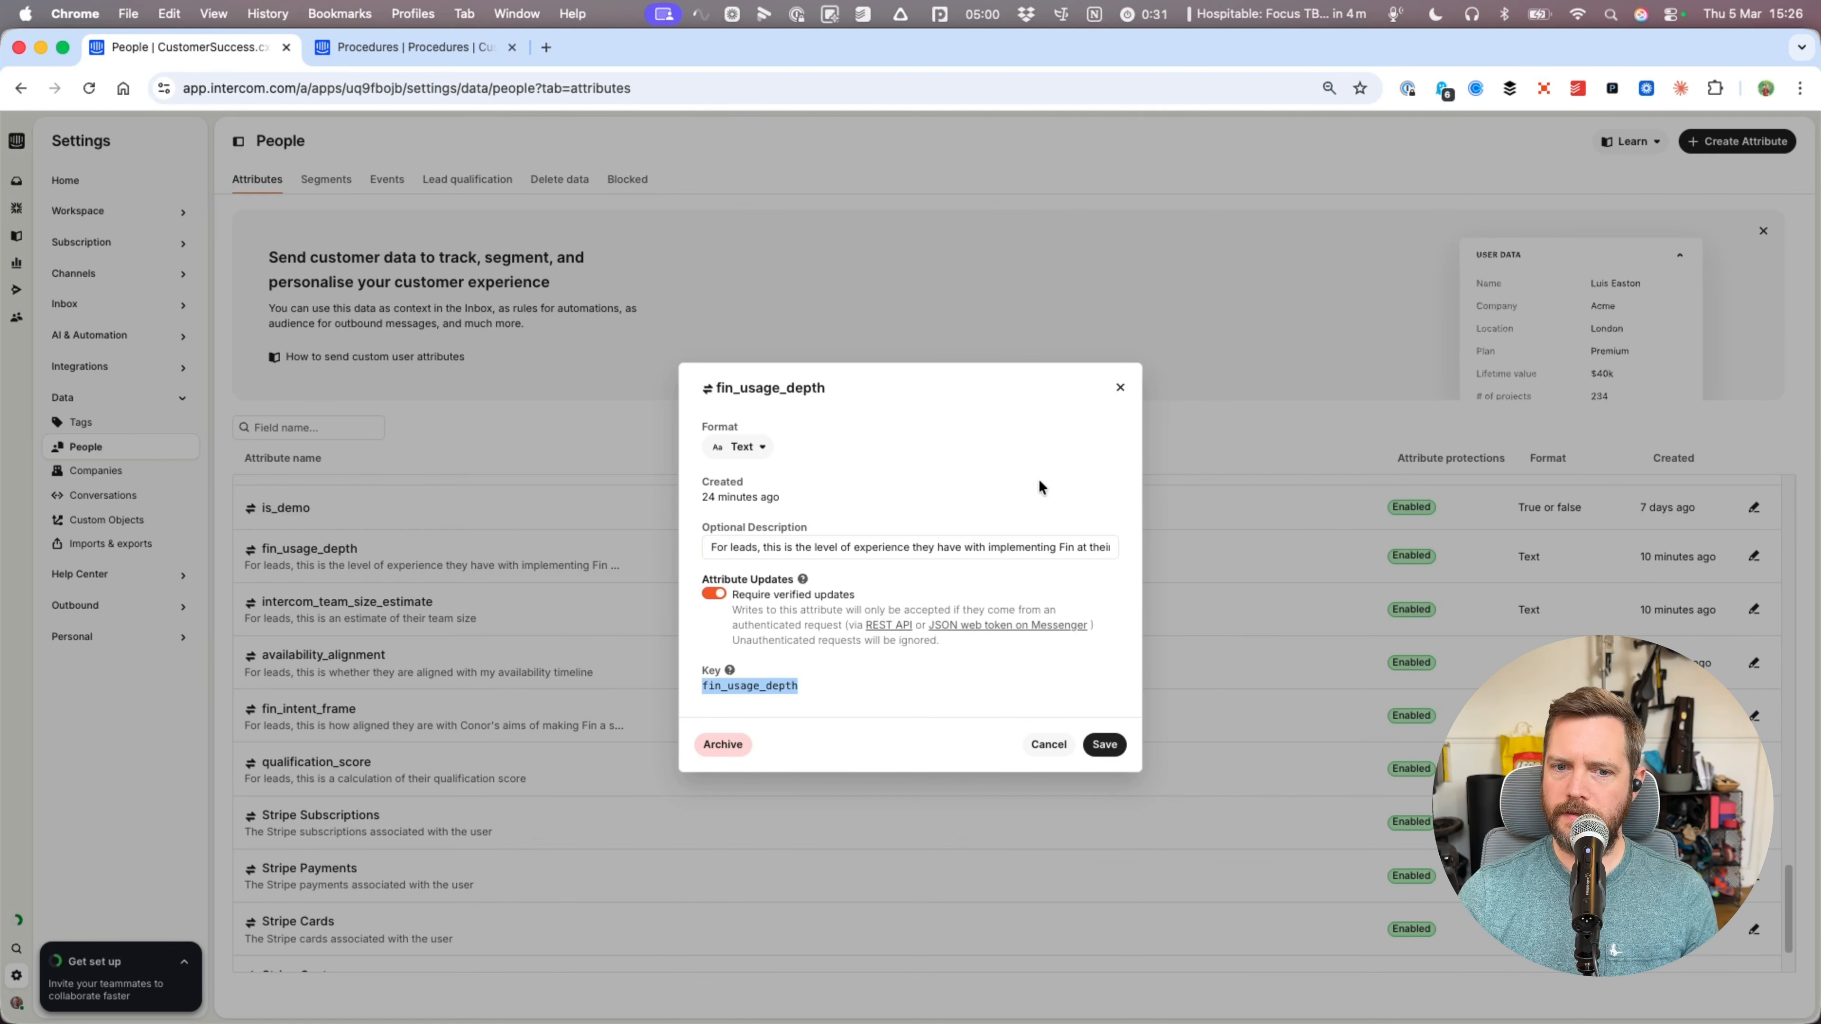
{"action": "key", "text": "Escape"}
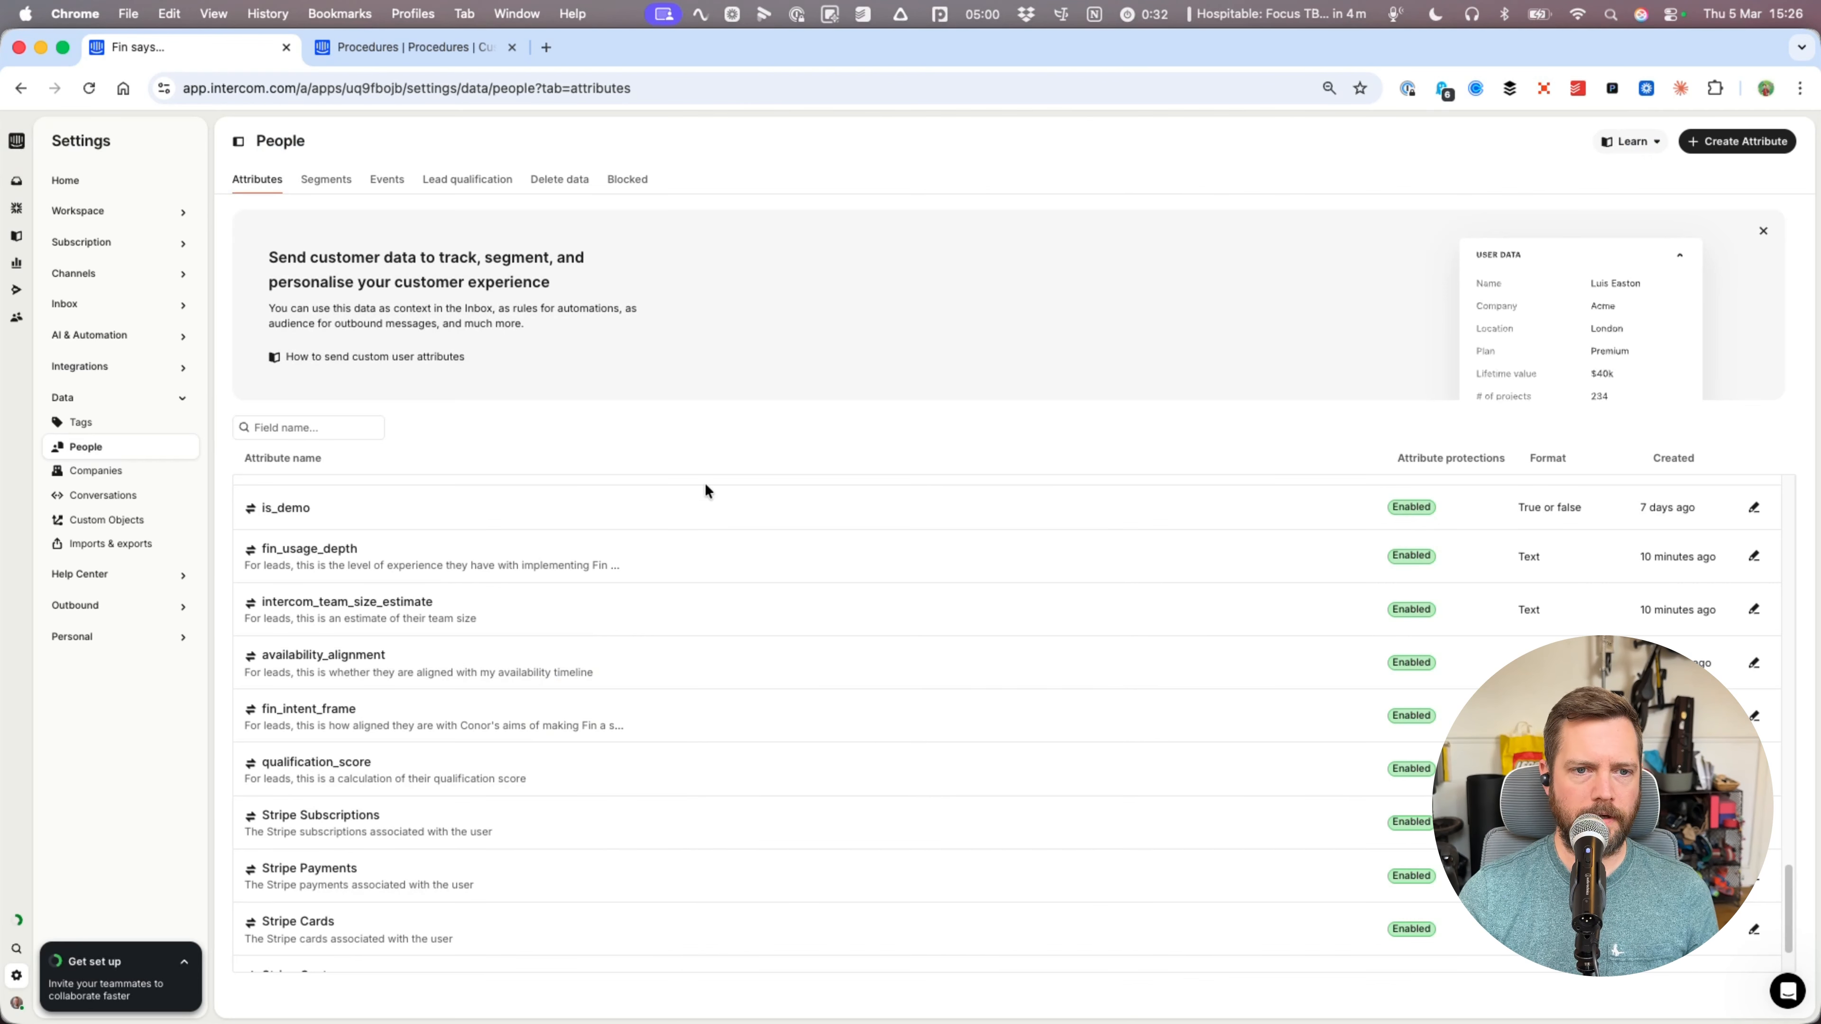
{"action": "double_click", "coordinate": [294, 707]}
{"action": "double_click", "coordinate": [320, 762]}
{"action": "key", "text": "super+c"}
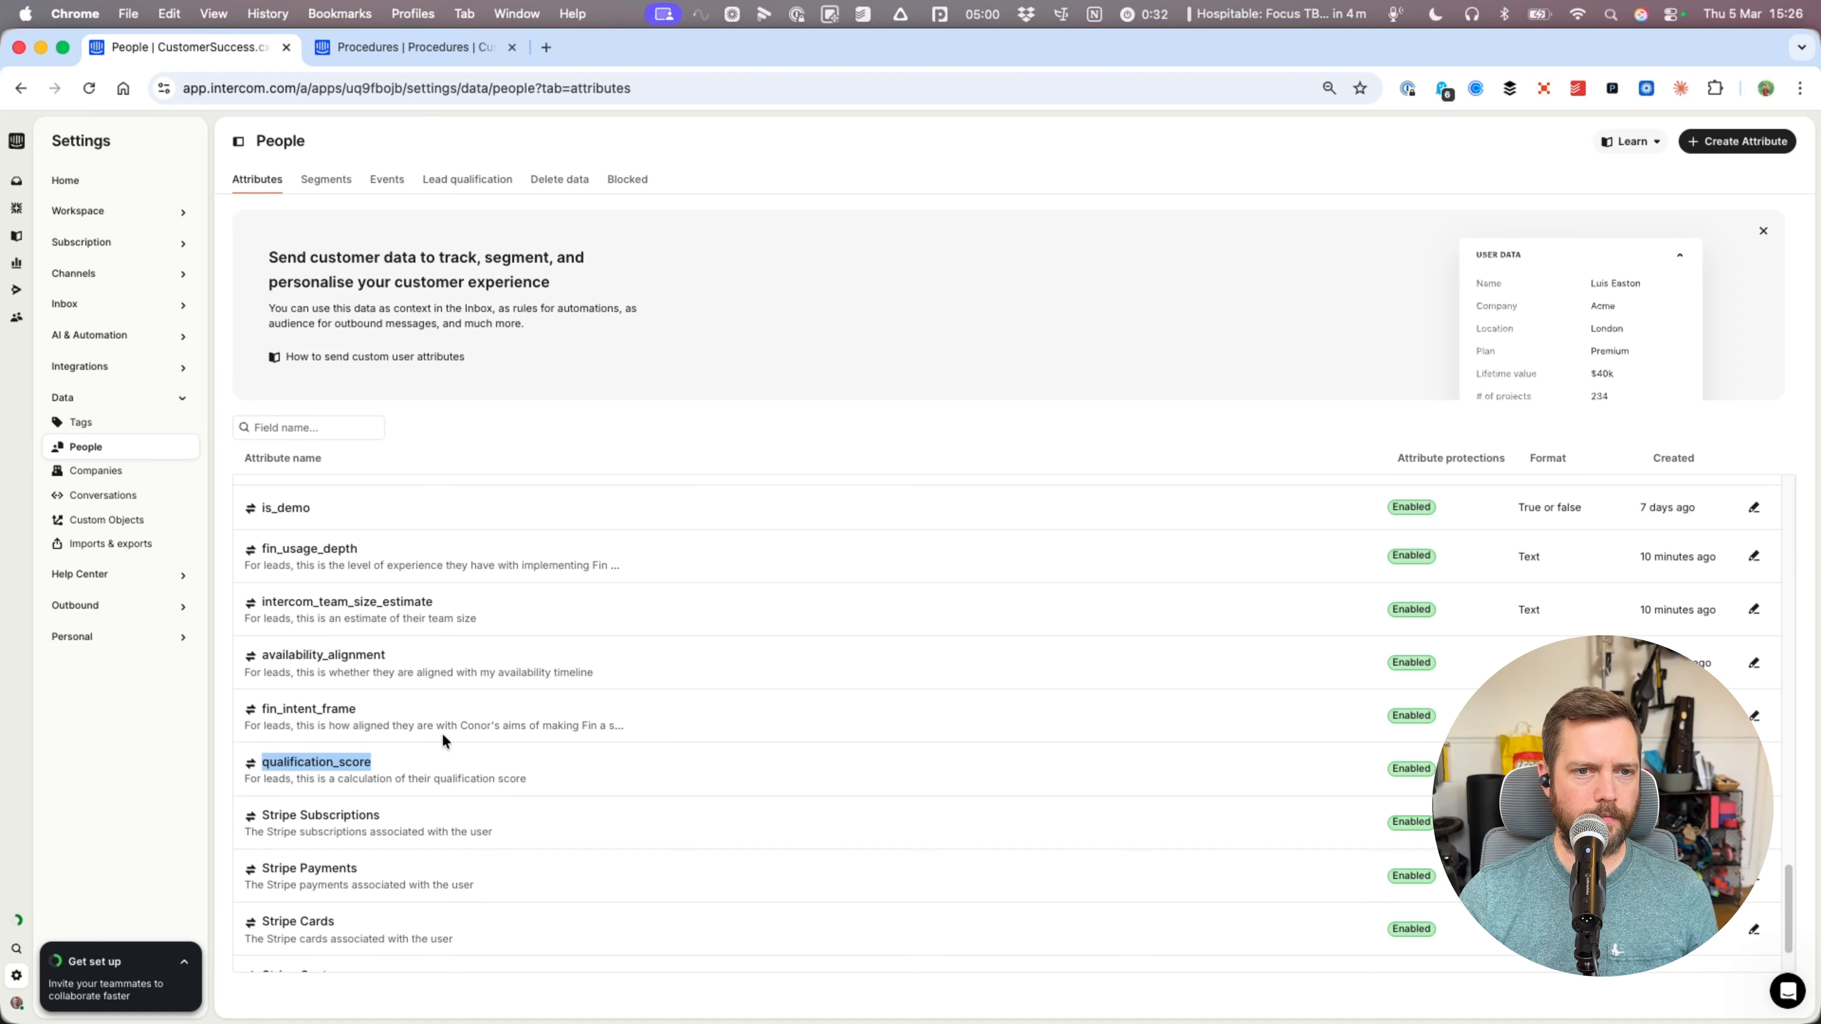
{"action": "scroll", "coordinate": [443, 741], "scroll_direction": "up", "scroll_amount": 2}
- Answer the attributes question with "The People attributes are: qualification_score, fin_intent_frame, availability_alignment, intercom_team_size_estimate, fin_usage_depth"
{"action": "key", "text": "ctrl+Tab"}
{"action": "type", "text": "People at"}
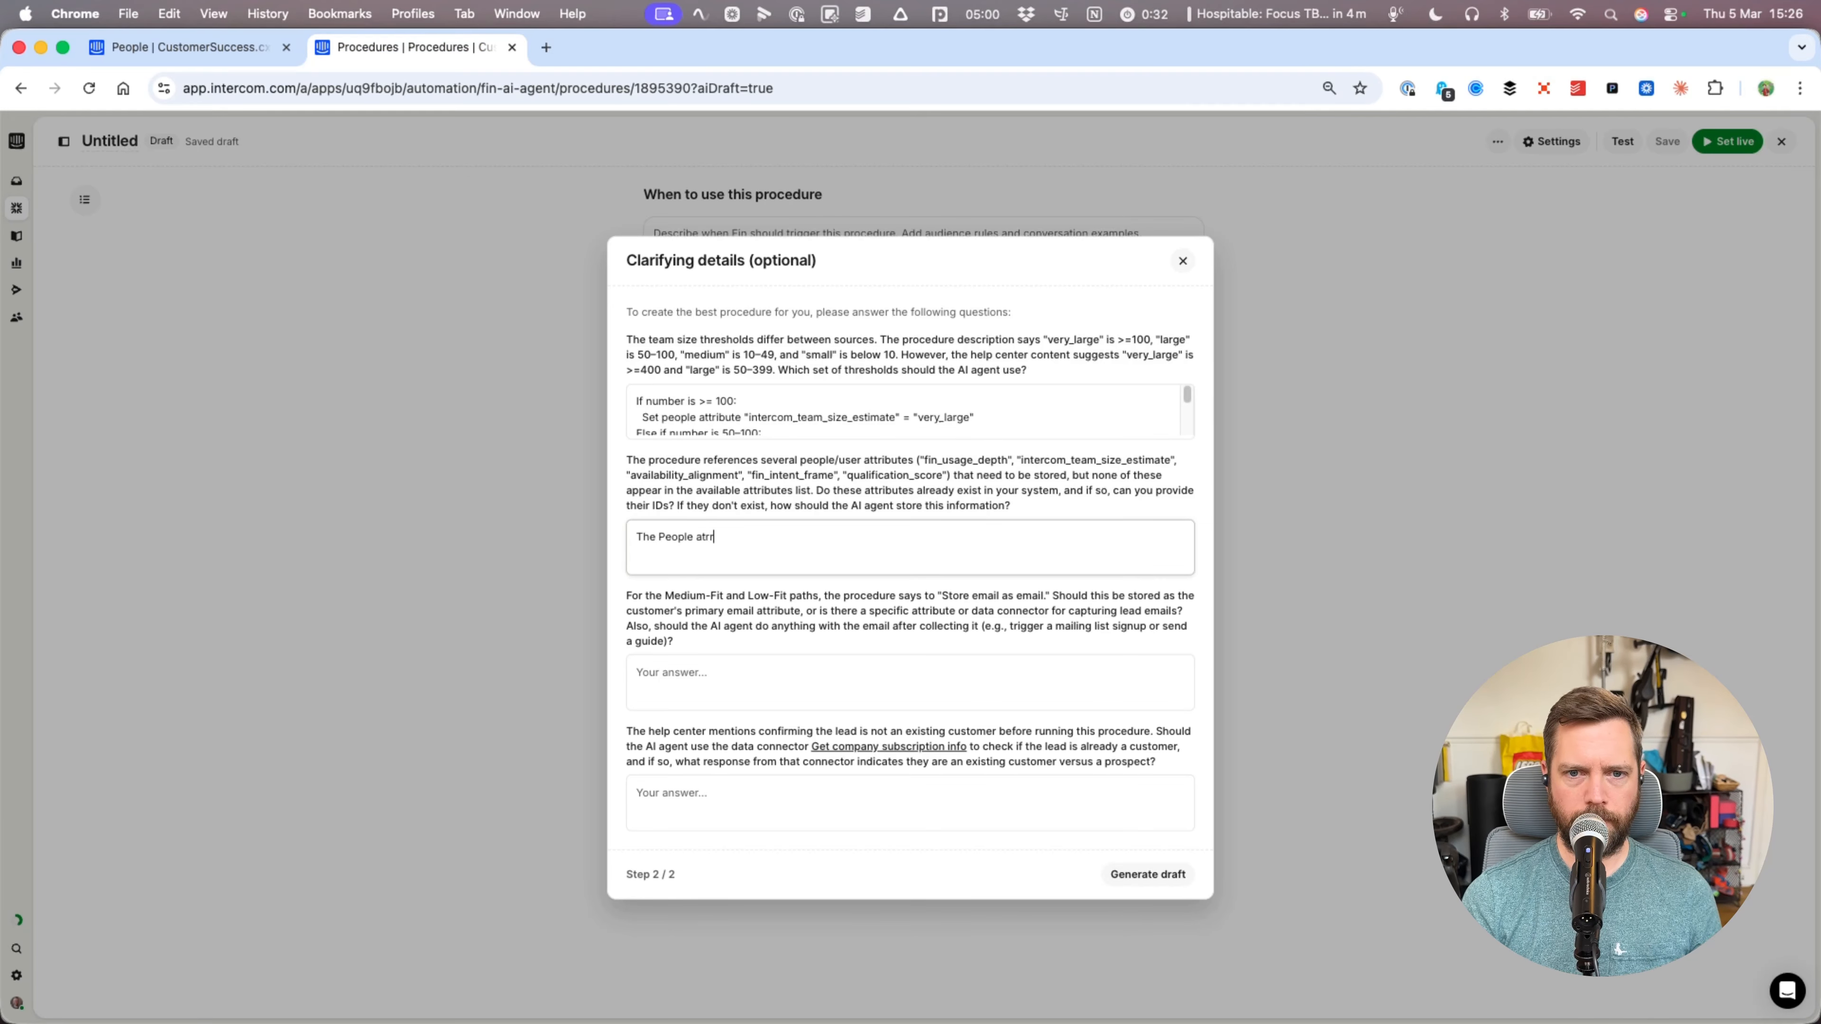
{"action": "type", "text": "tributes are:"}
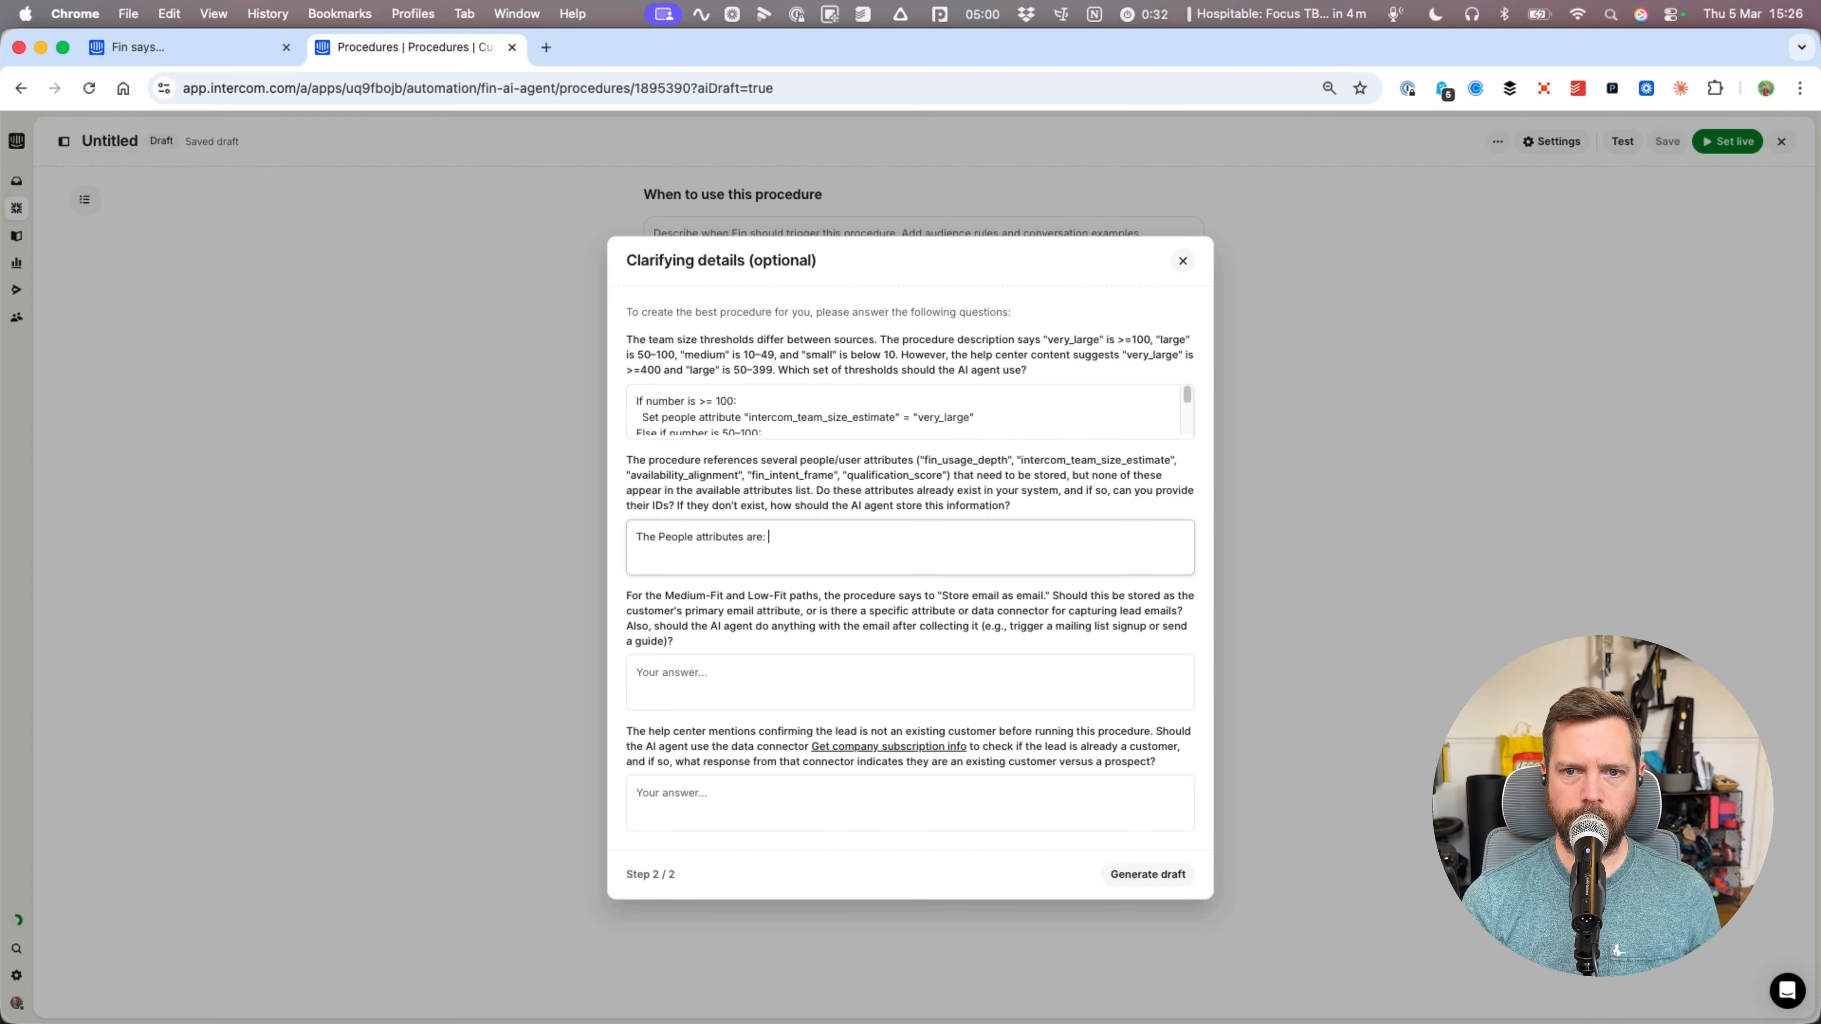
{"action": "key", "text": "super+v"}
{"action": "type", "text": ","}
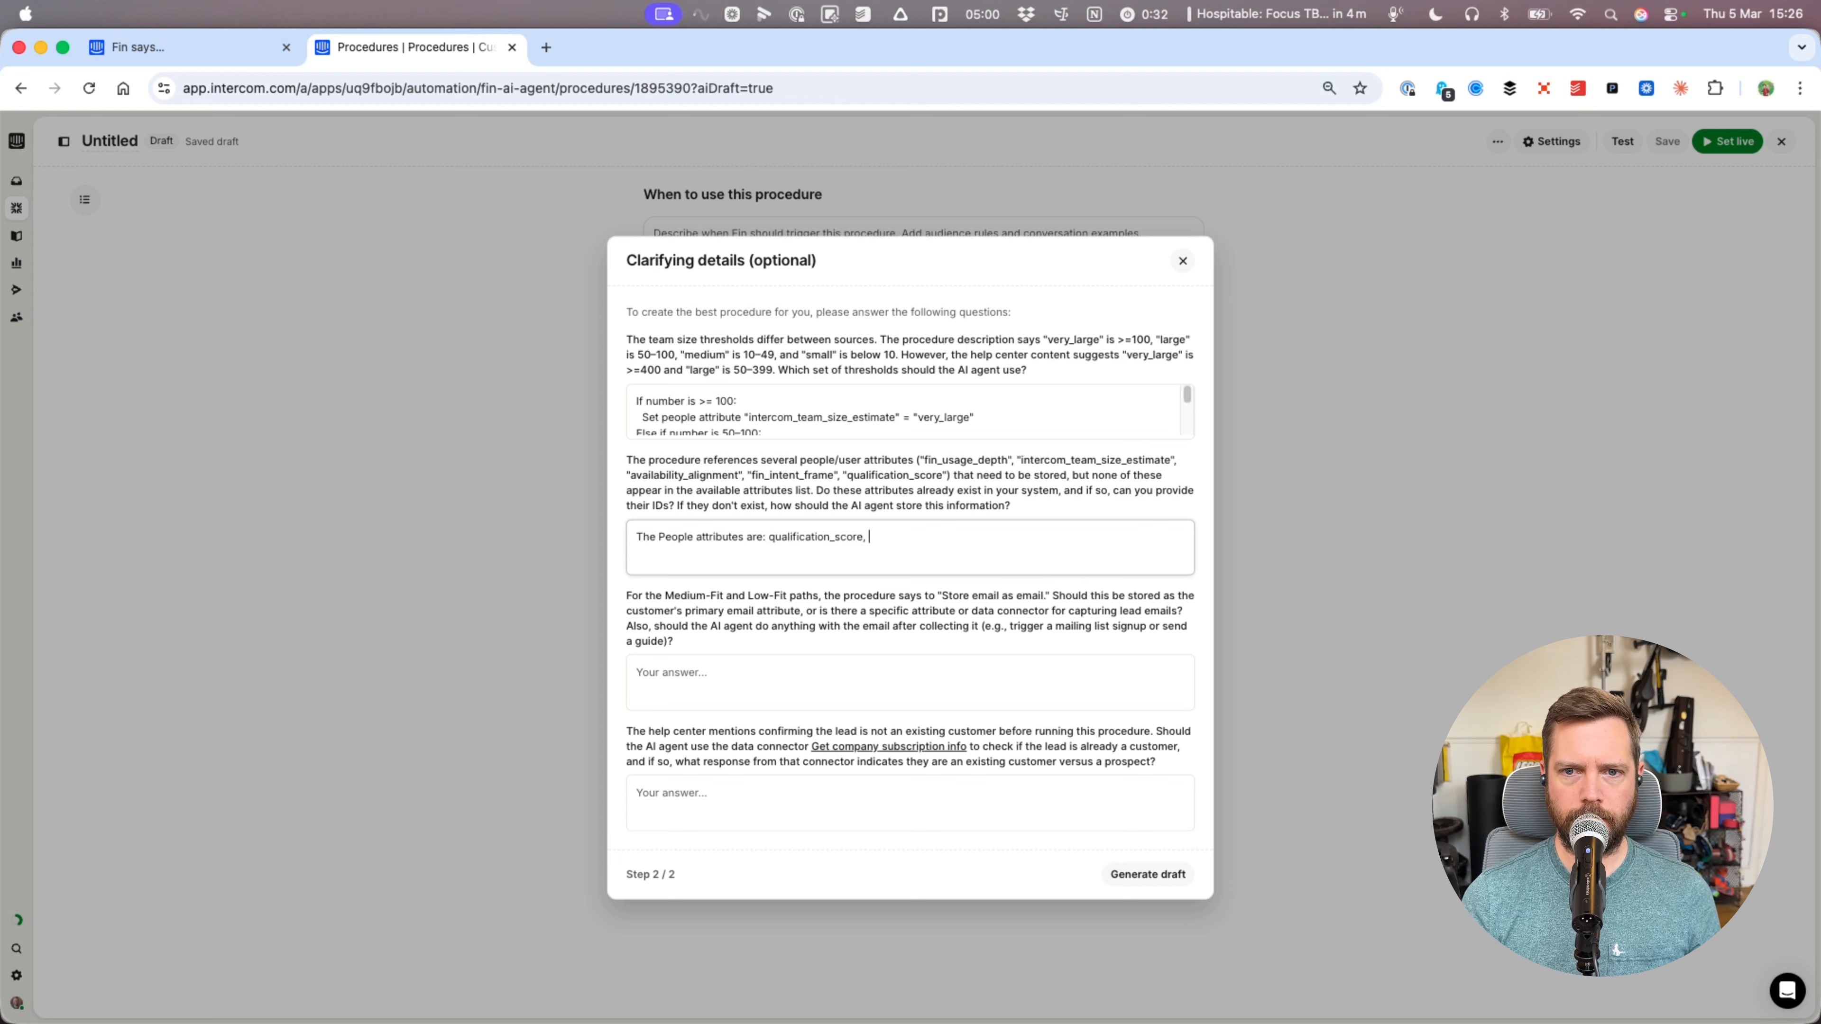
{"action": "type", "text": "fin_intent_frame"}
{"action": "type", "text": ","}
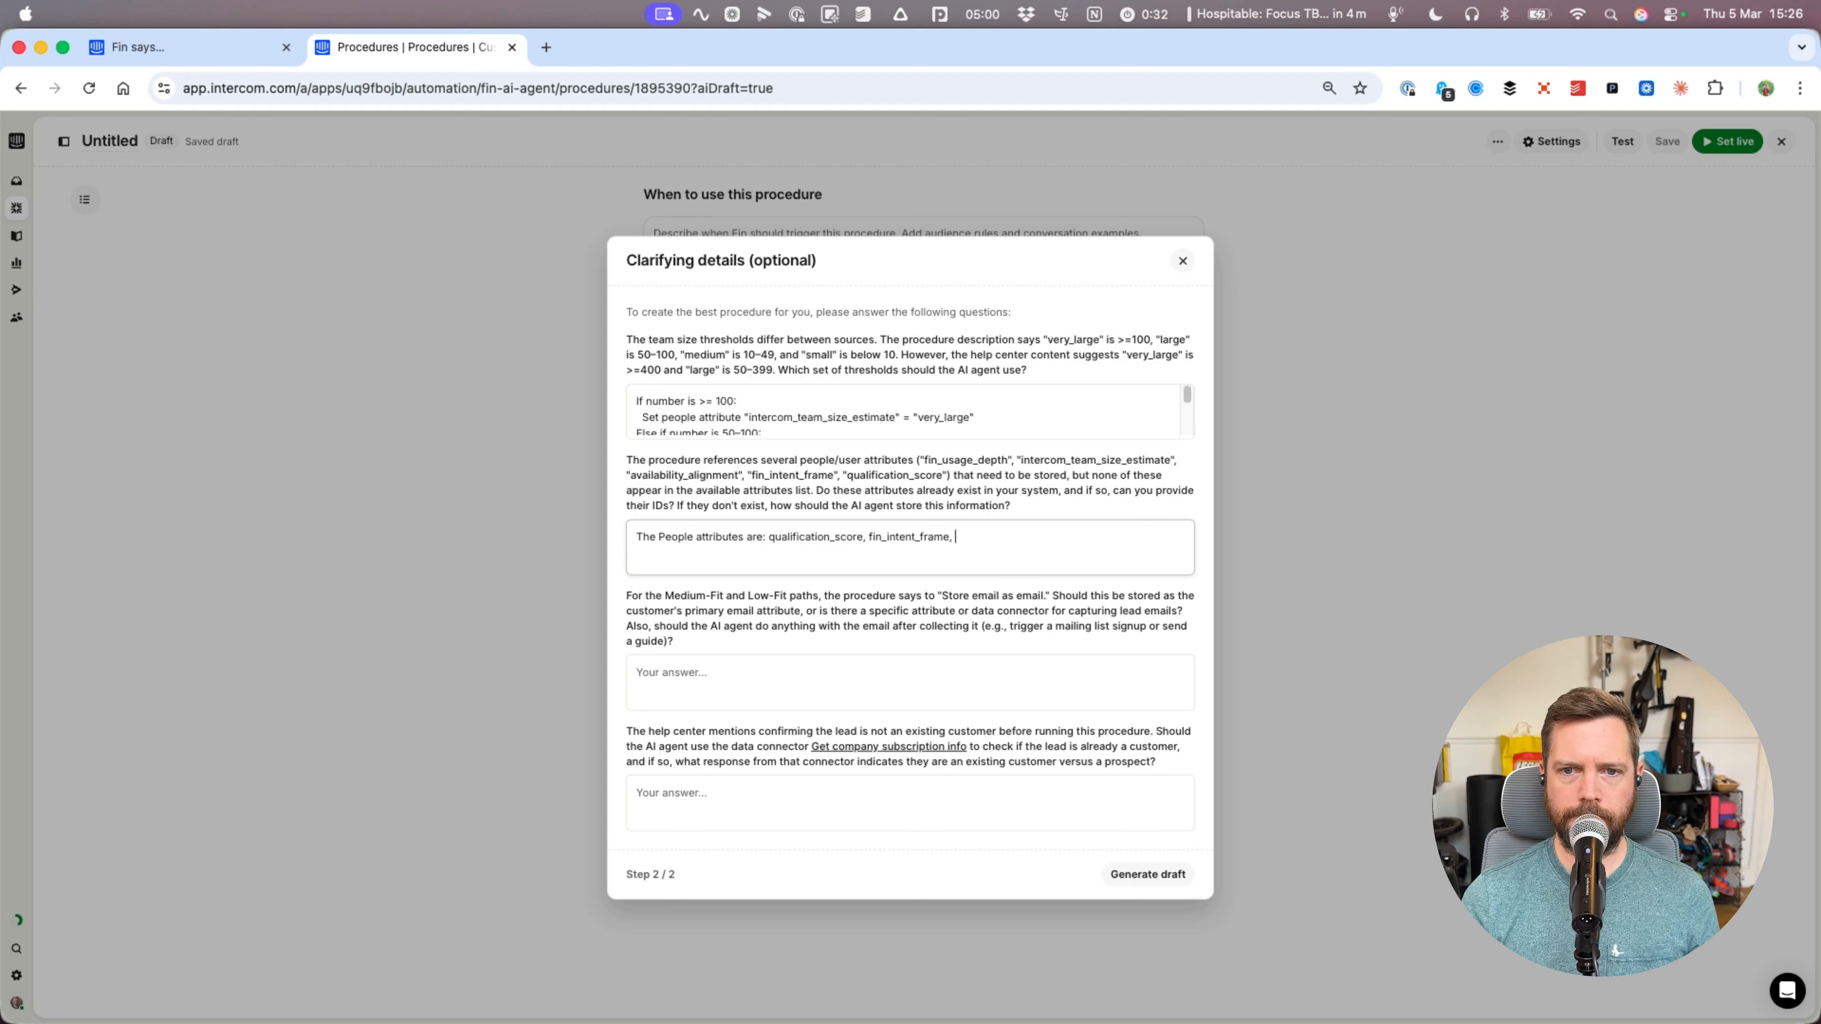
{"action": "type", "text": "availability_alignment"}
{"action": "type", "text": ","}
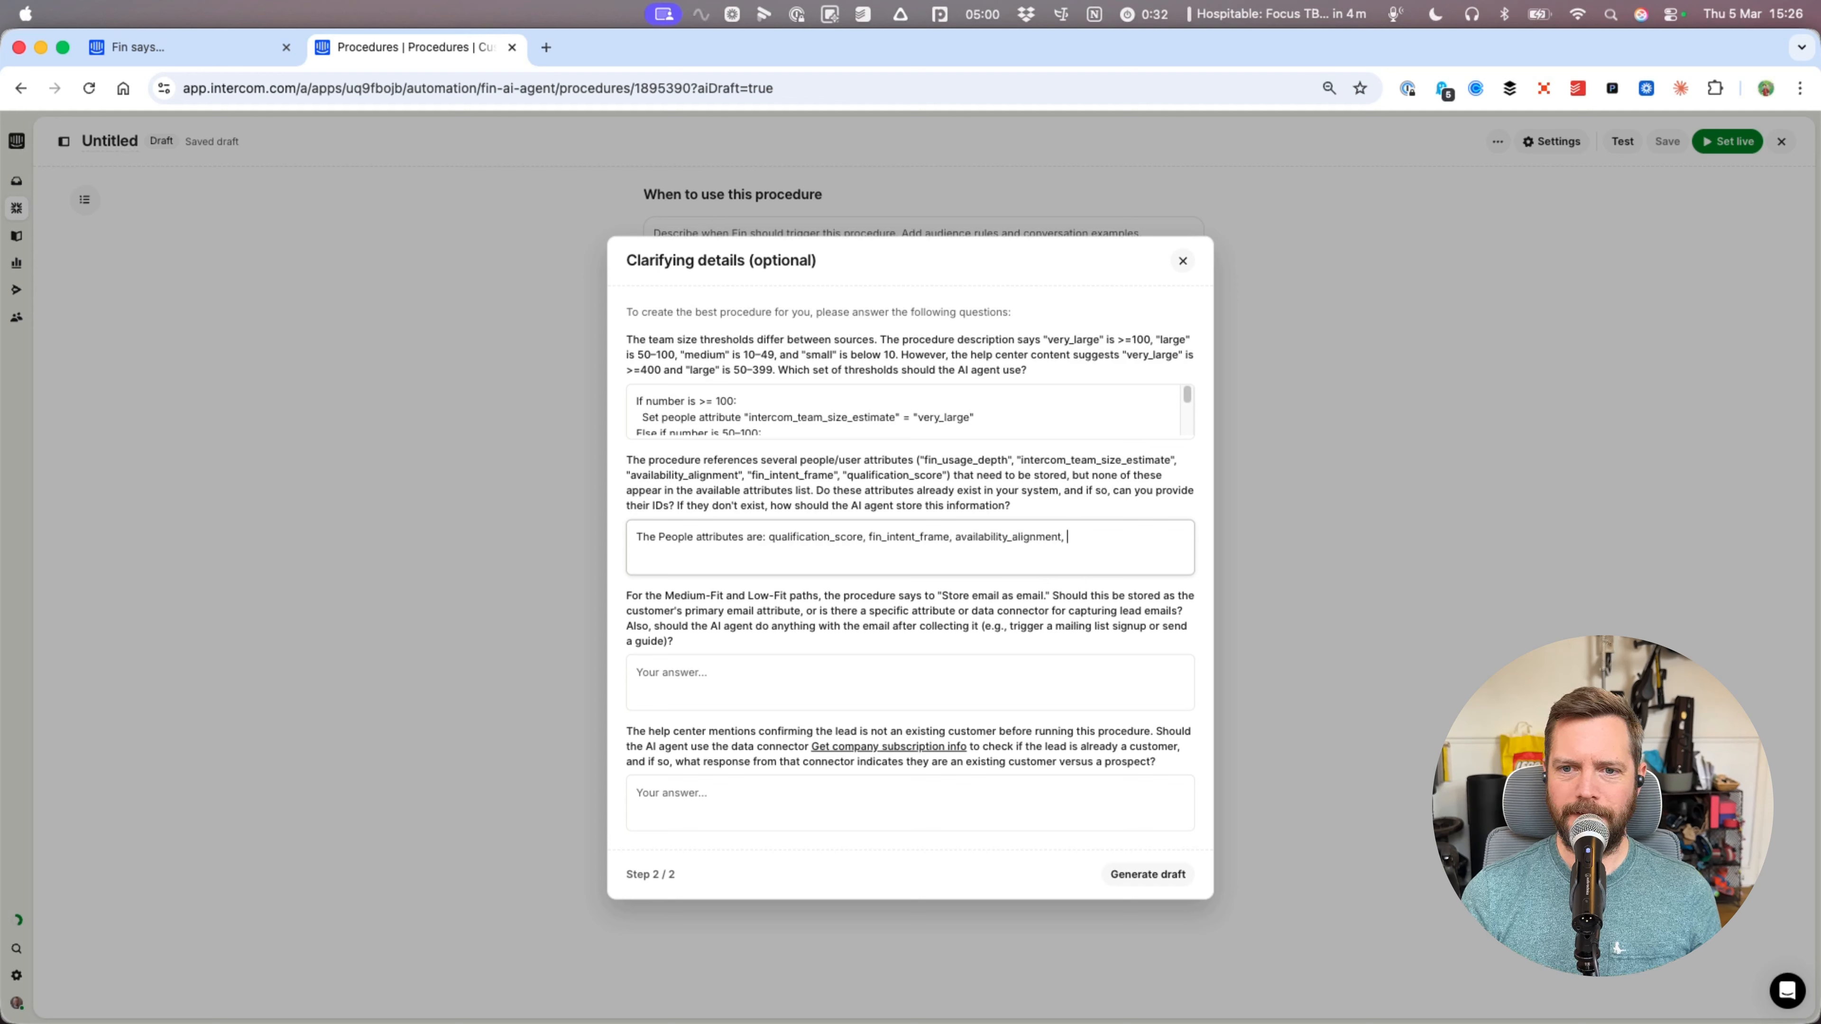
{"action": "type", "text": "intercom_team_size_estimate"}
{"action": "type", "text": ","}
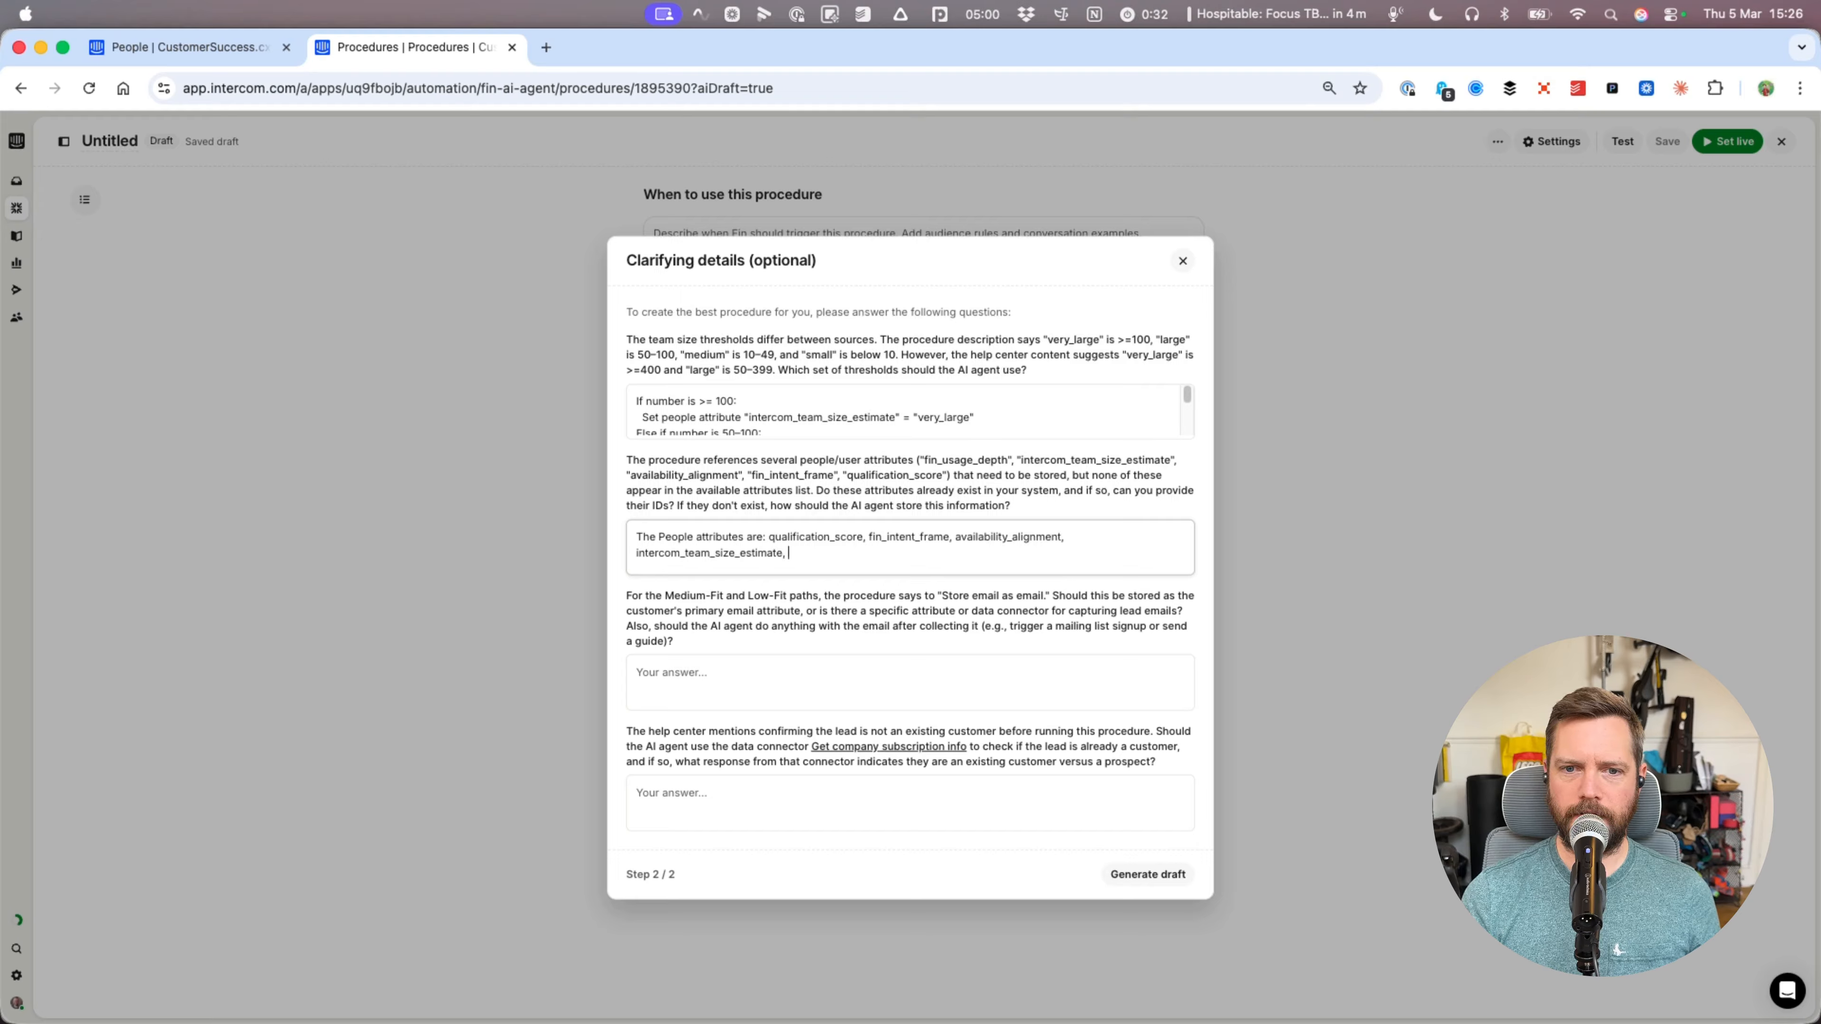
{"action": "type", "text": "fin_usage_depth"}
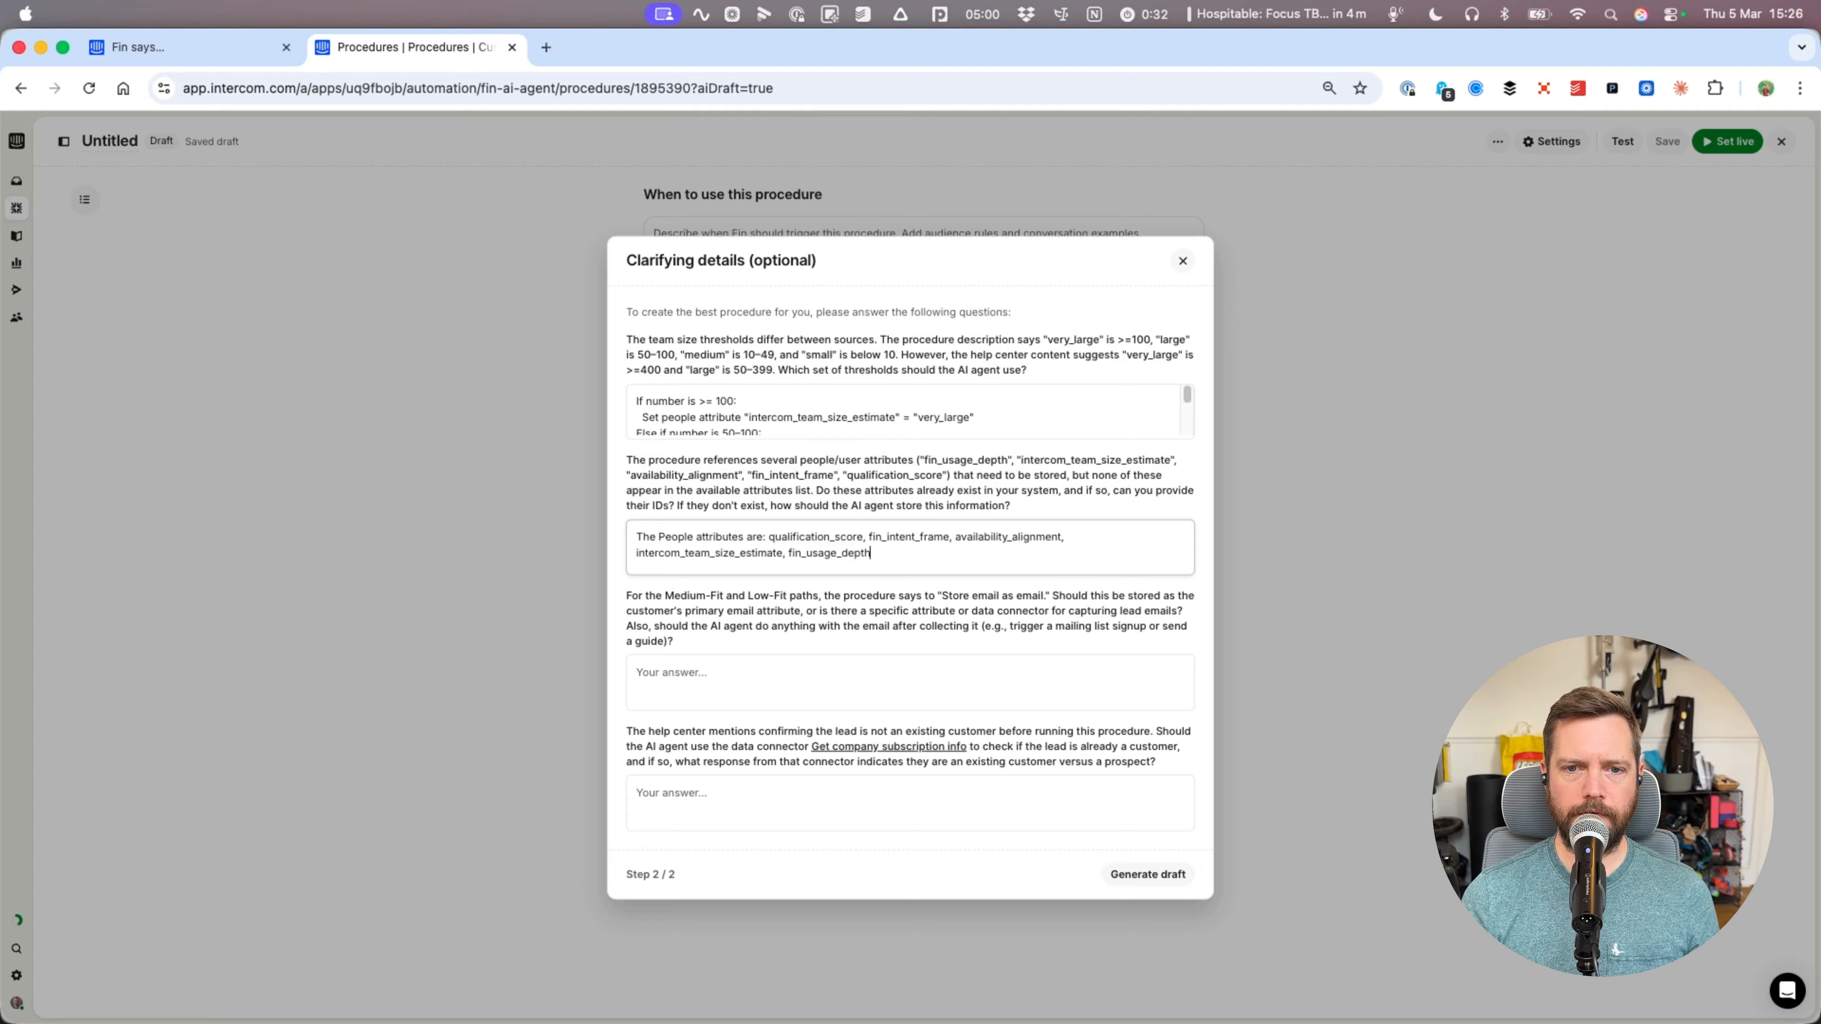
- Answer the email storage question with "Yes, the primary email attribute please"
{"action": "key", "text": "Tab"}
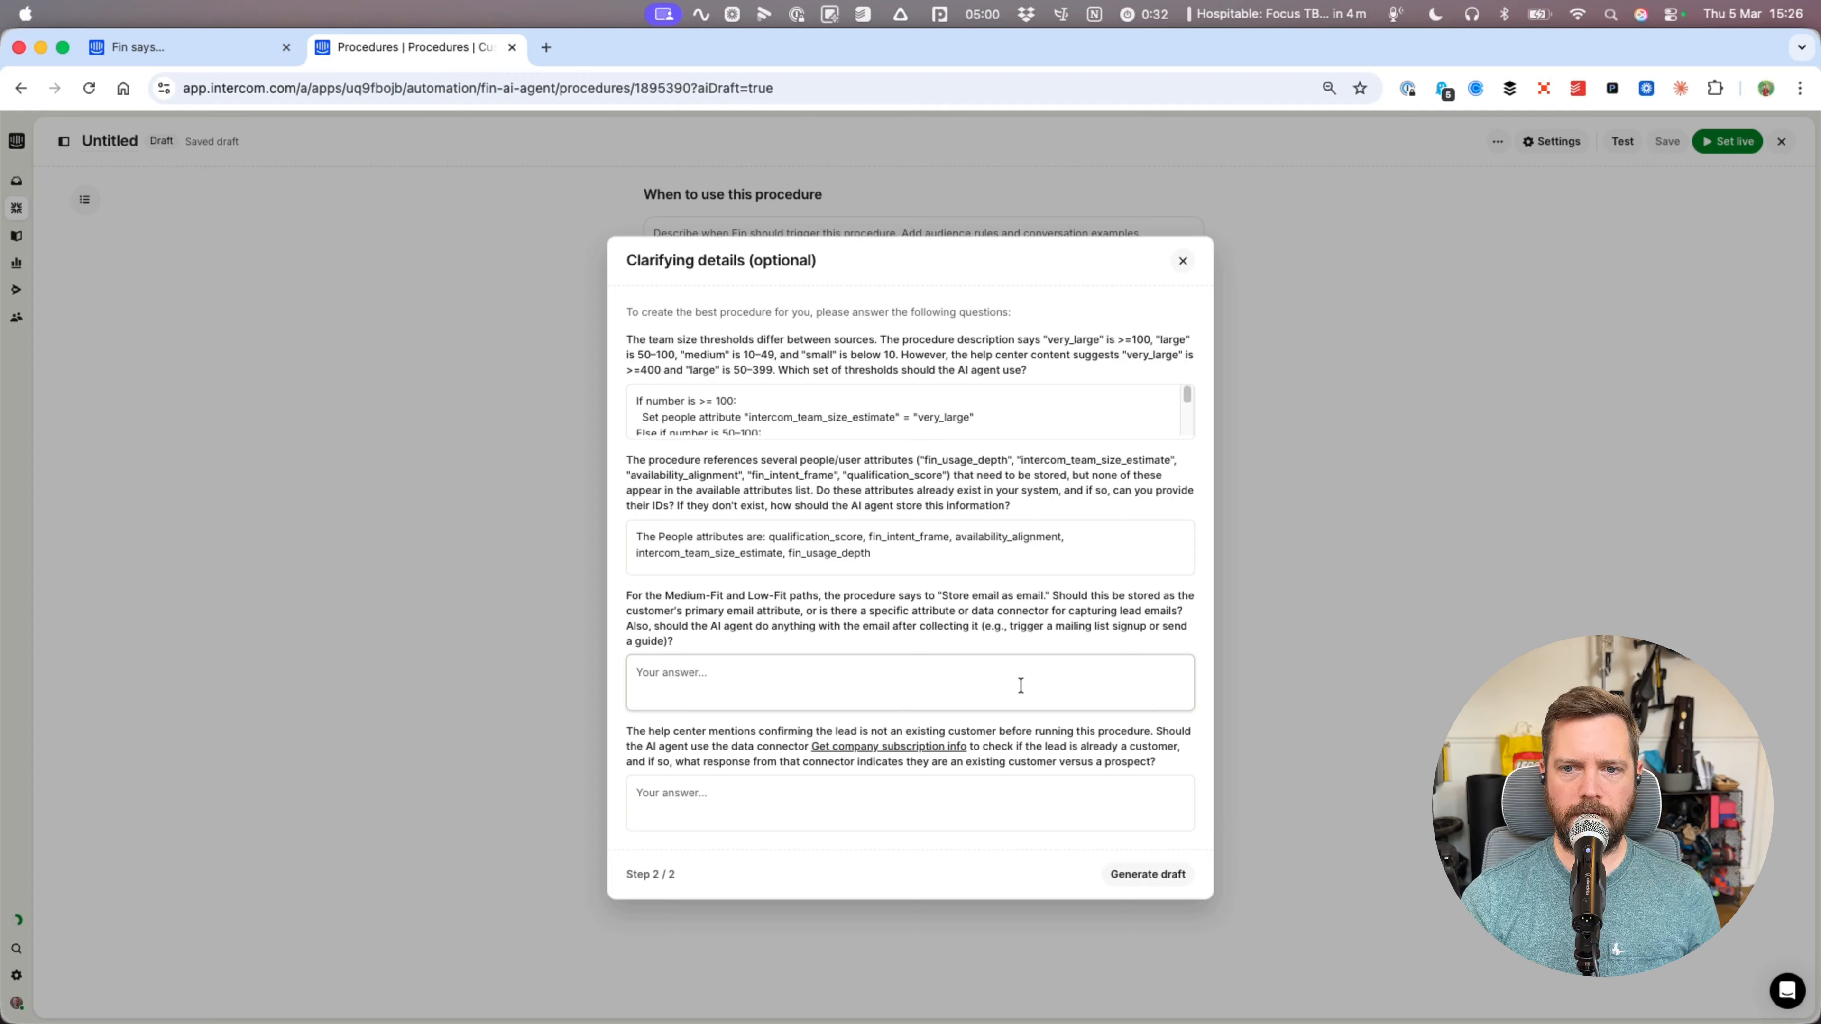
{"action": "type", "text": "Yes, the primary "}
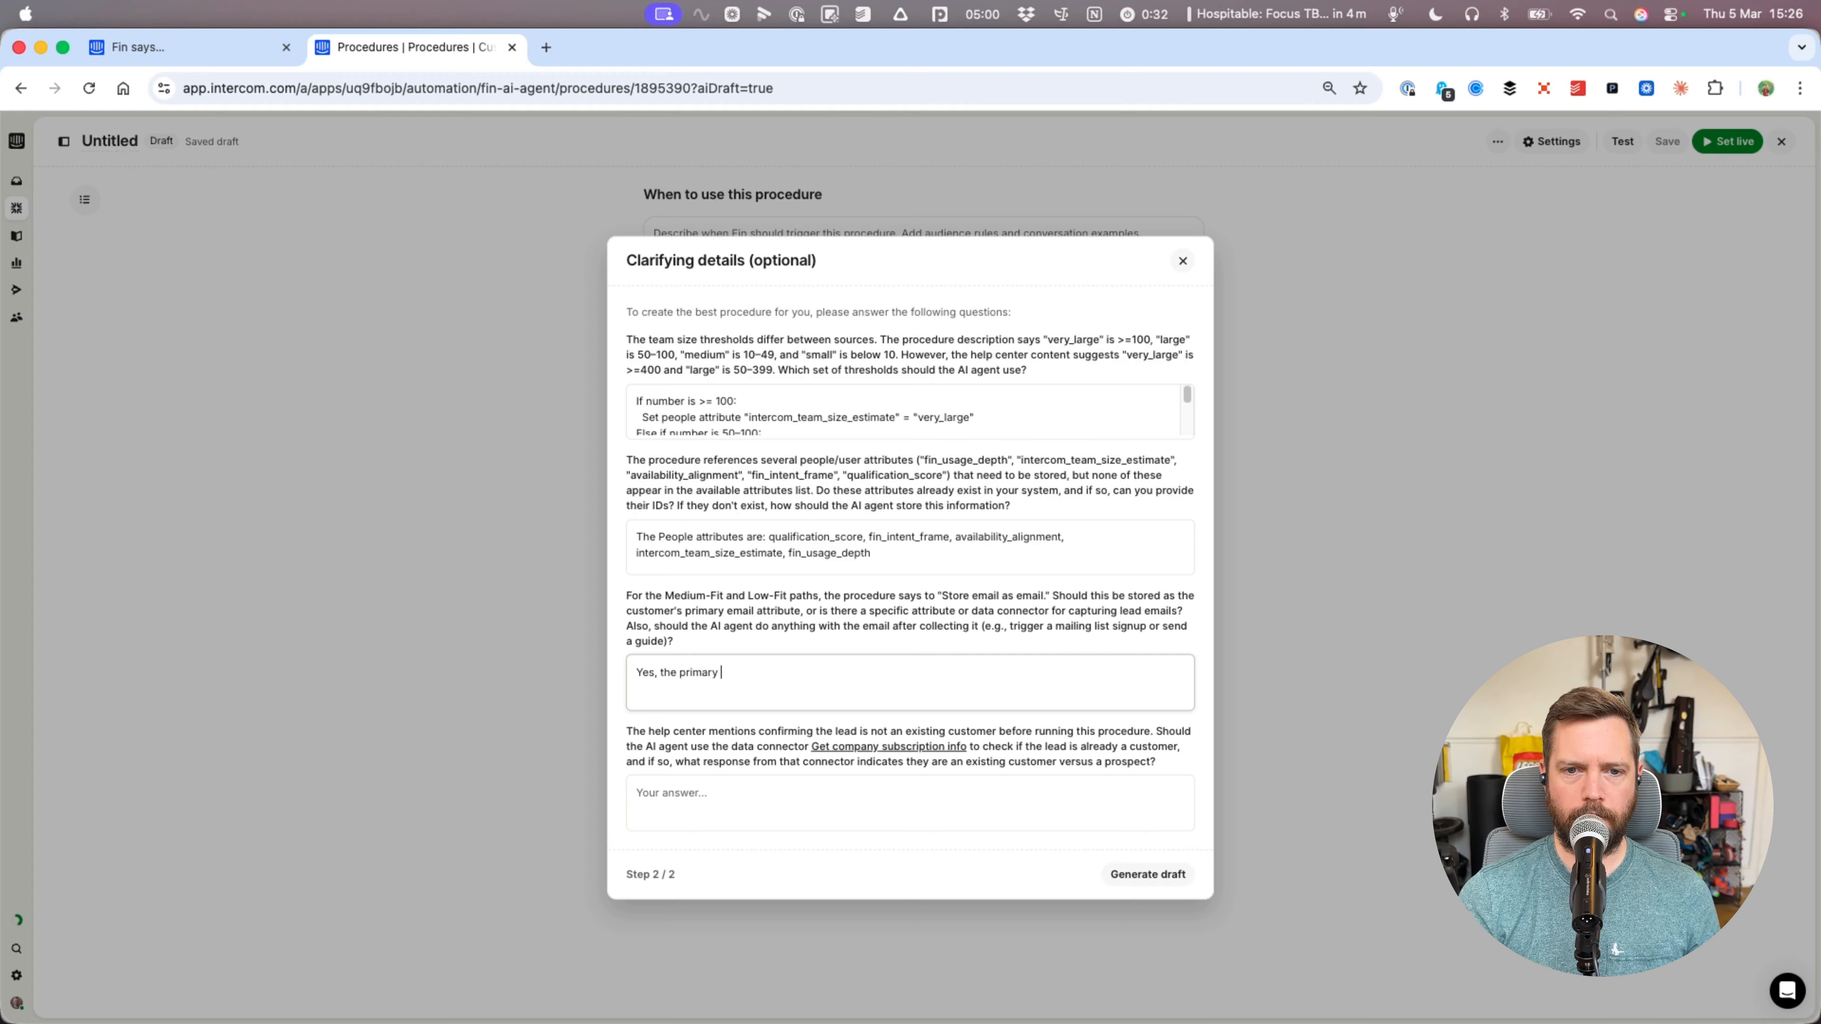
{"action": "type", "text": "email atrrib"}
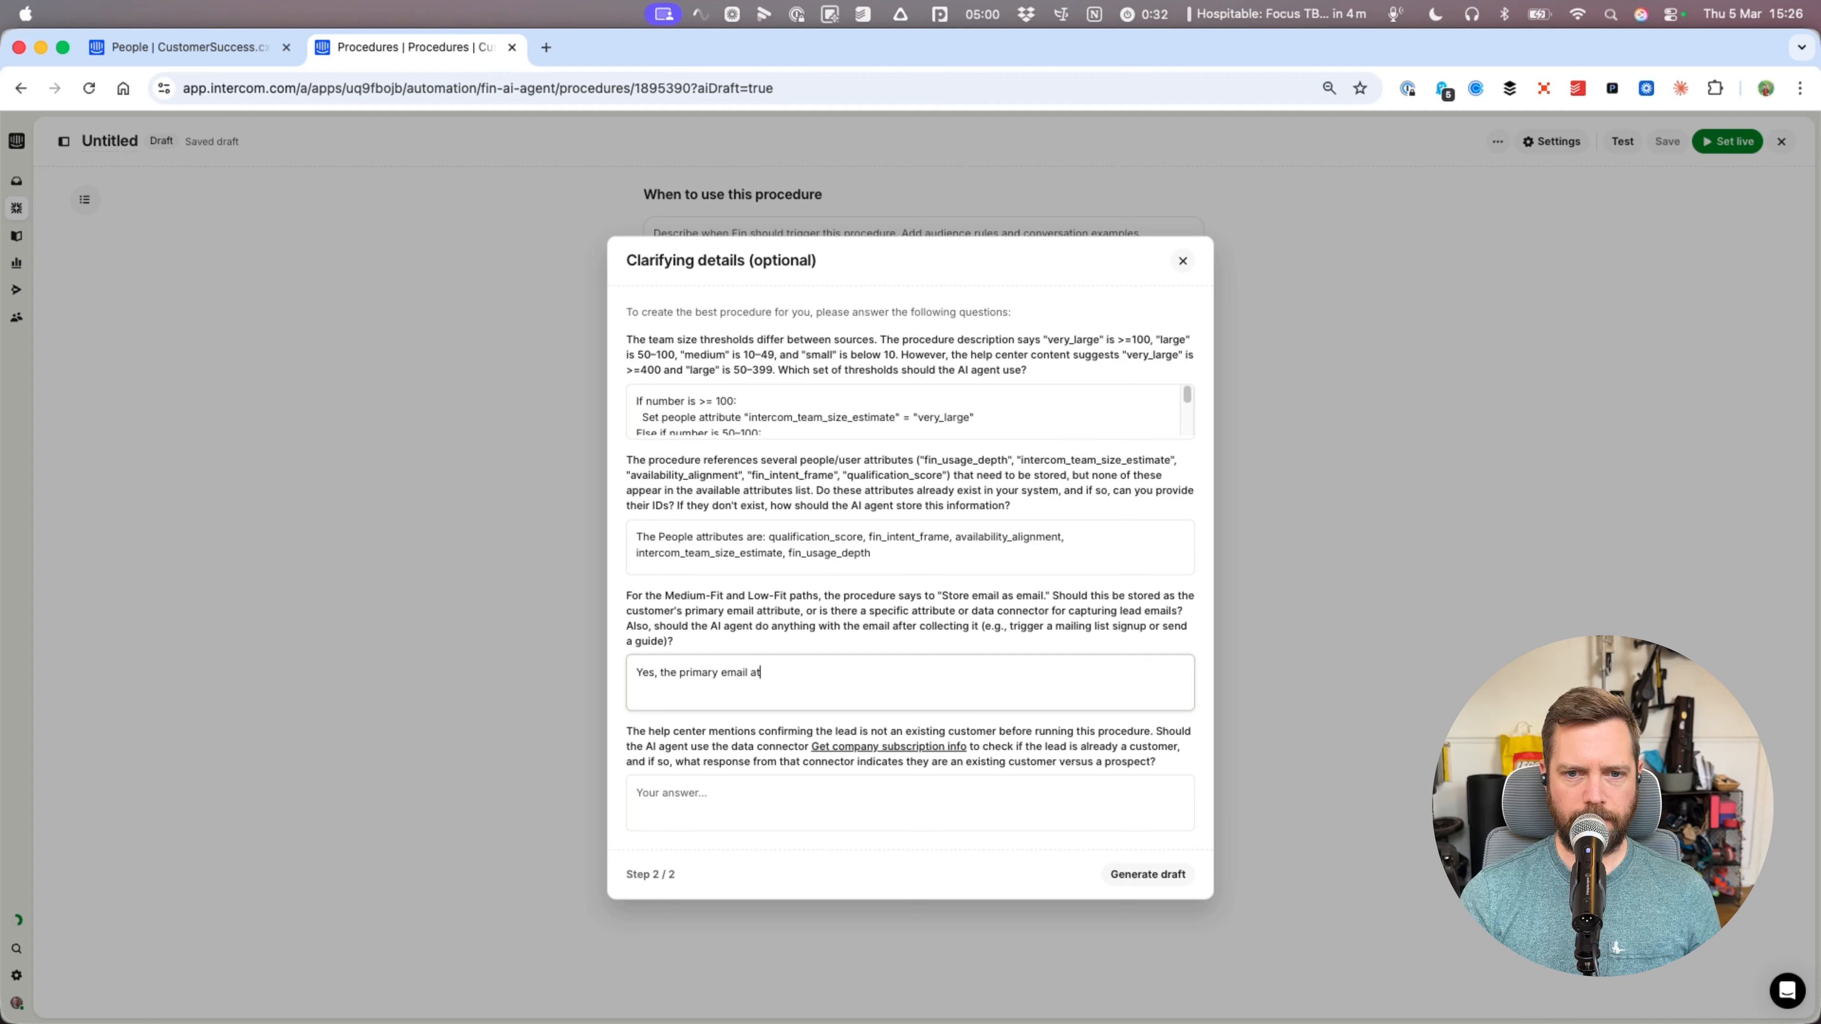
{"action": "key", "text": "BackSpace"}
{"action": "key", "text": "BackSpace"}
{"action": "key", "text": "BackSpace"}
{"action": "key", "text": "BackSpace"}
{"action": "type", "text": "tribute please"}
- Answer the existing-customer question with "No, do not include this step at all" and generate the draft
{"action": "left_click", "coordinate": [833, 801]}
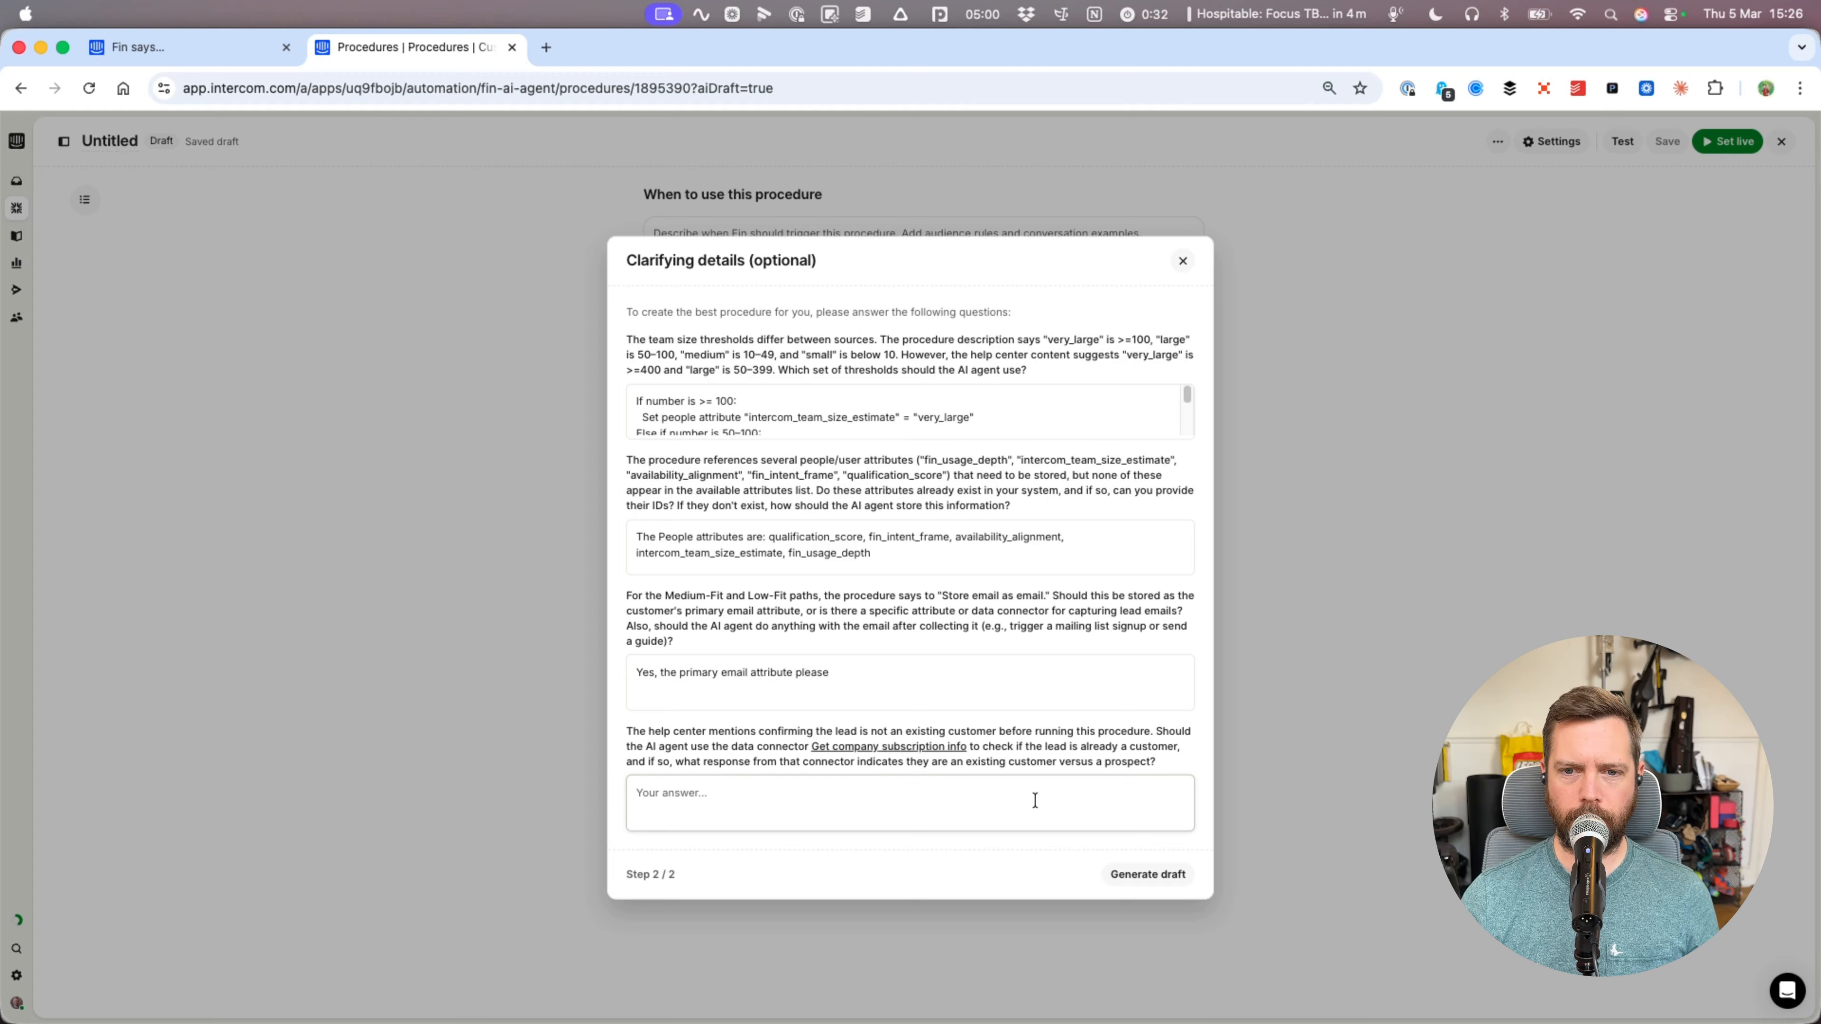
{"action": "type", "text": "No"}
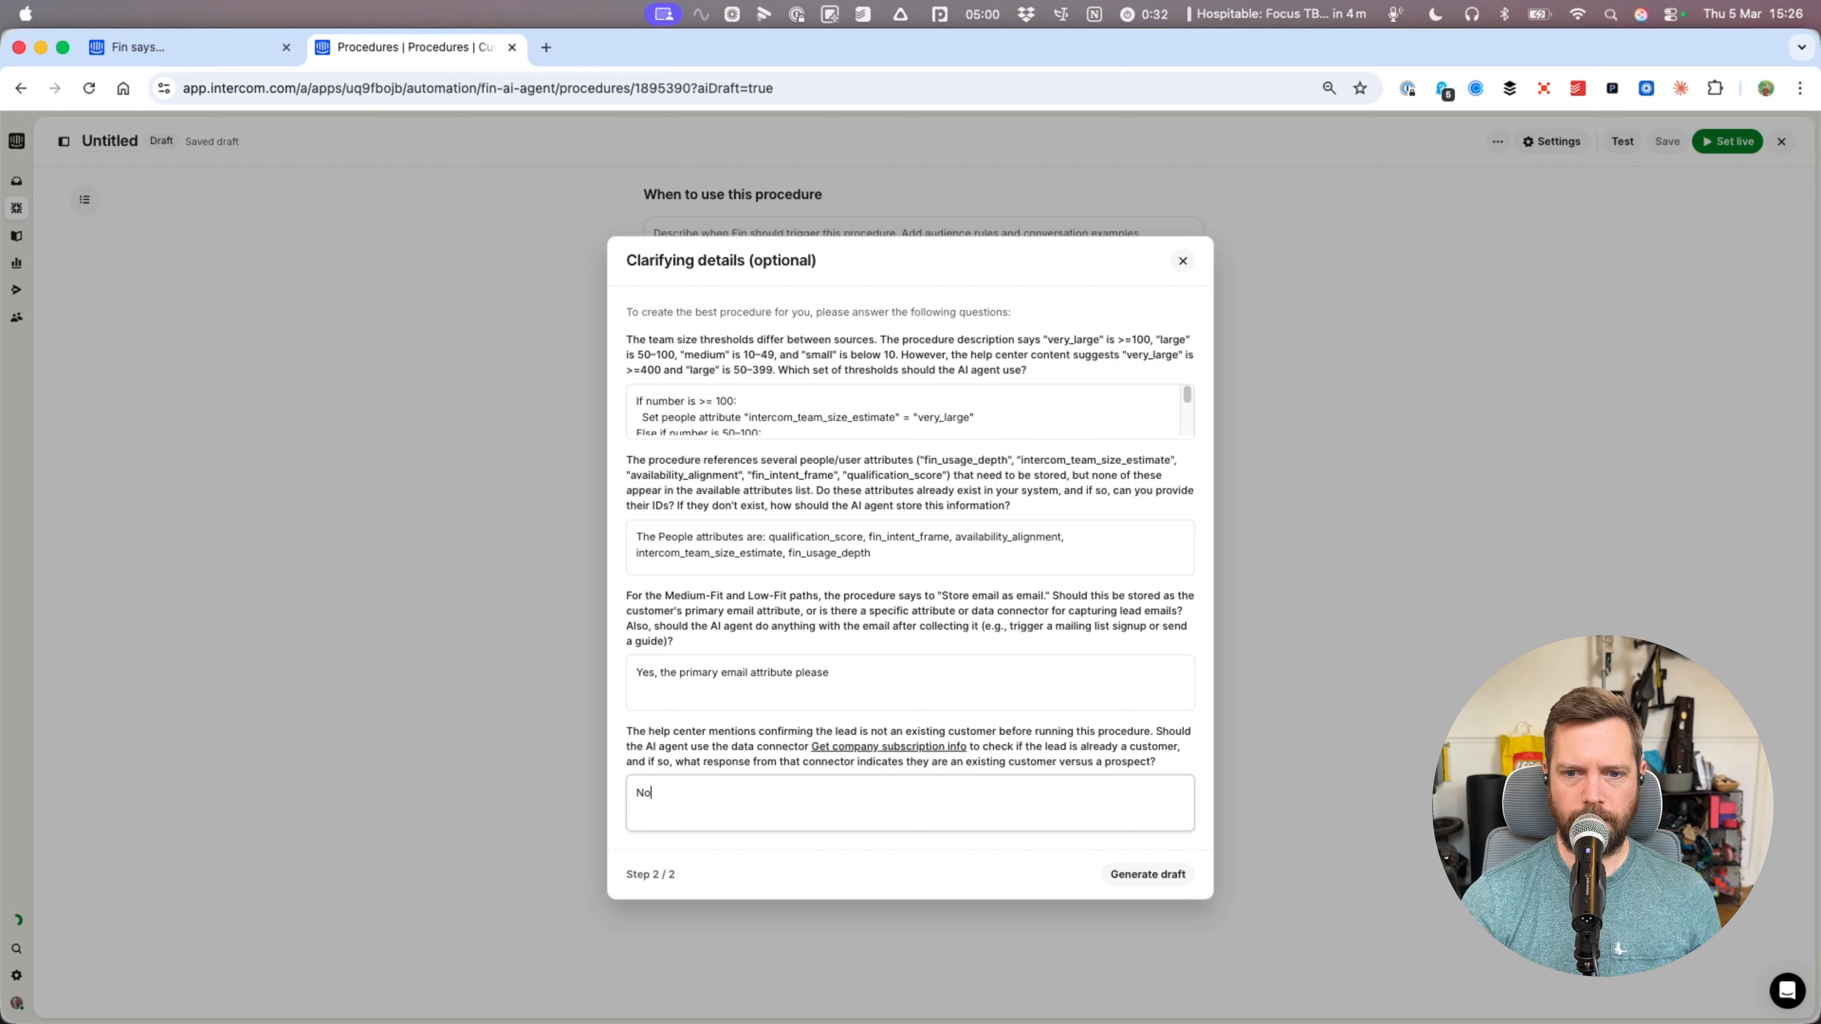
{"action": "type", "text": ", do not inlcude th"}
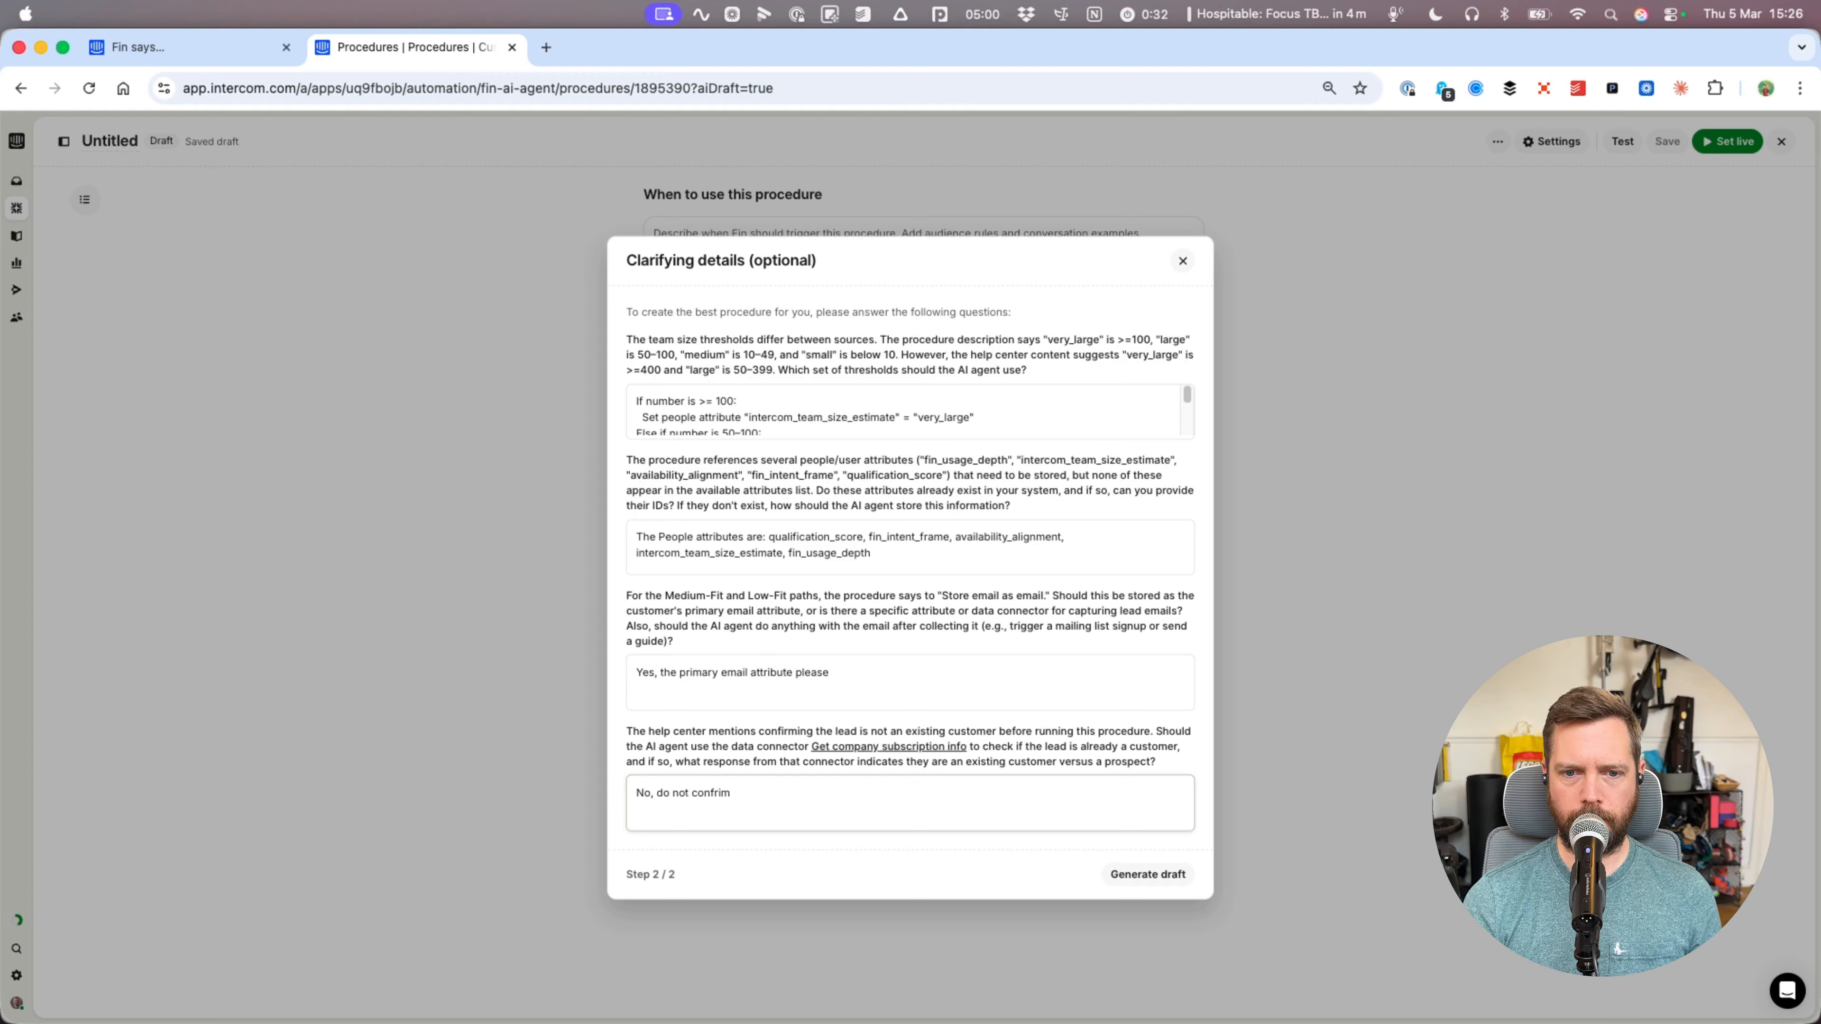
{"action": "key", "text": "alt+BackSpace"}
{"action": "key", "text": "alt+BackSpace"}
{"action": "type", "text": "include "}
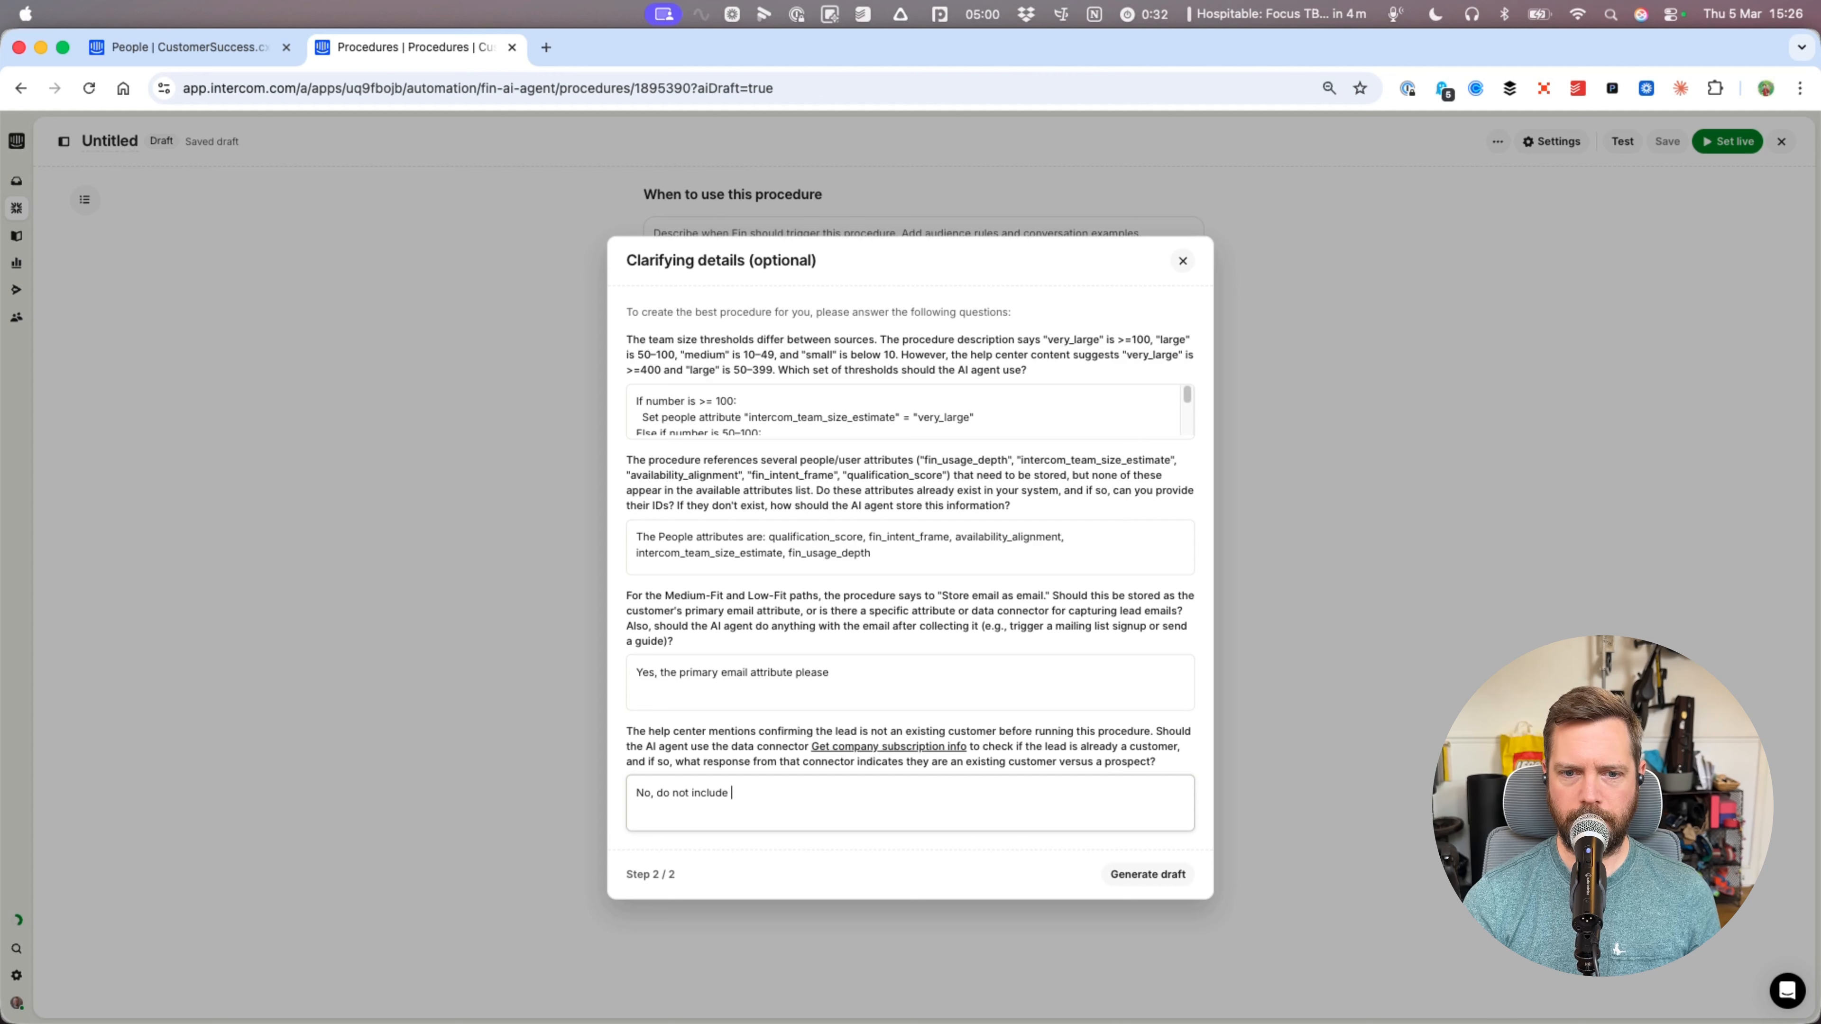
{"action": "type", "text": "this step at all"}
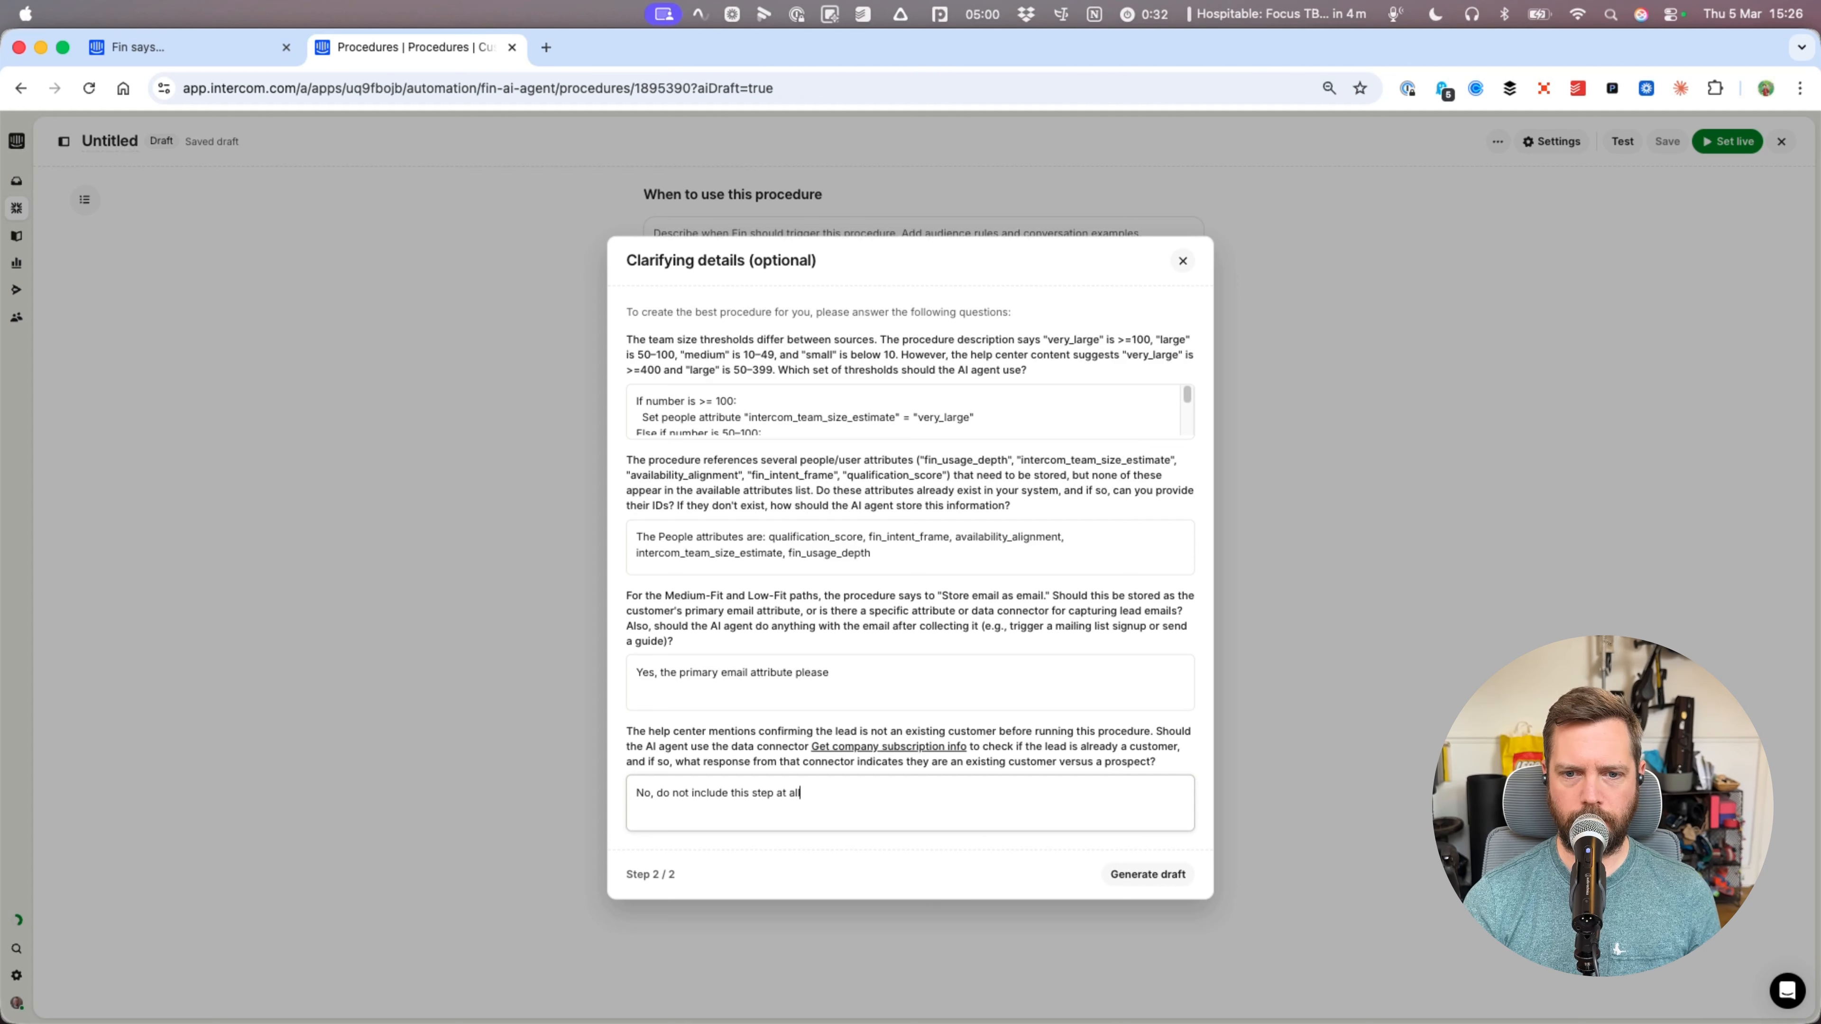
{"action": "left_click", "coordinate": [1148, 873]}
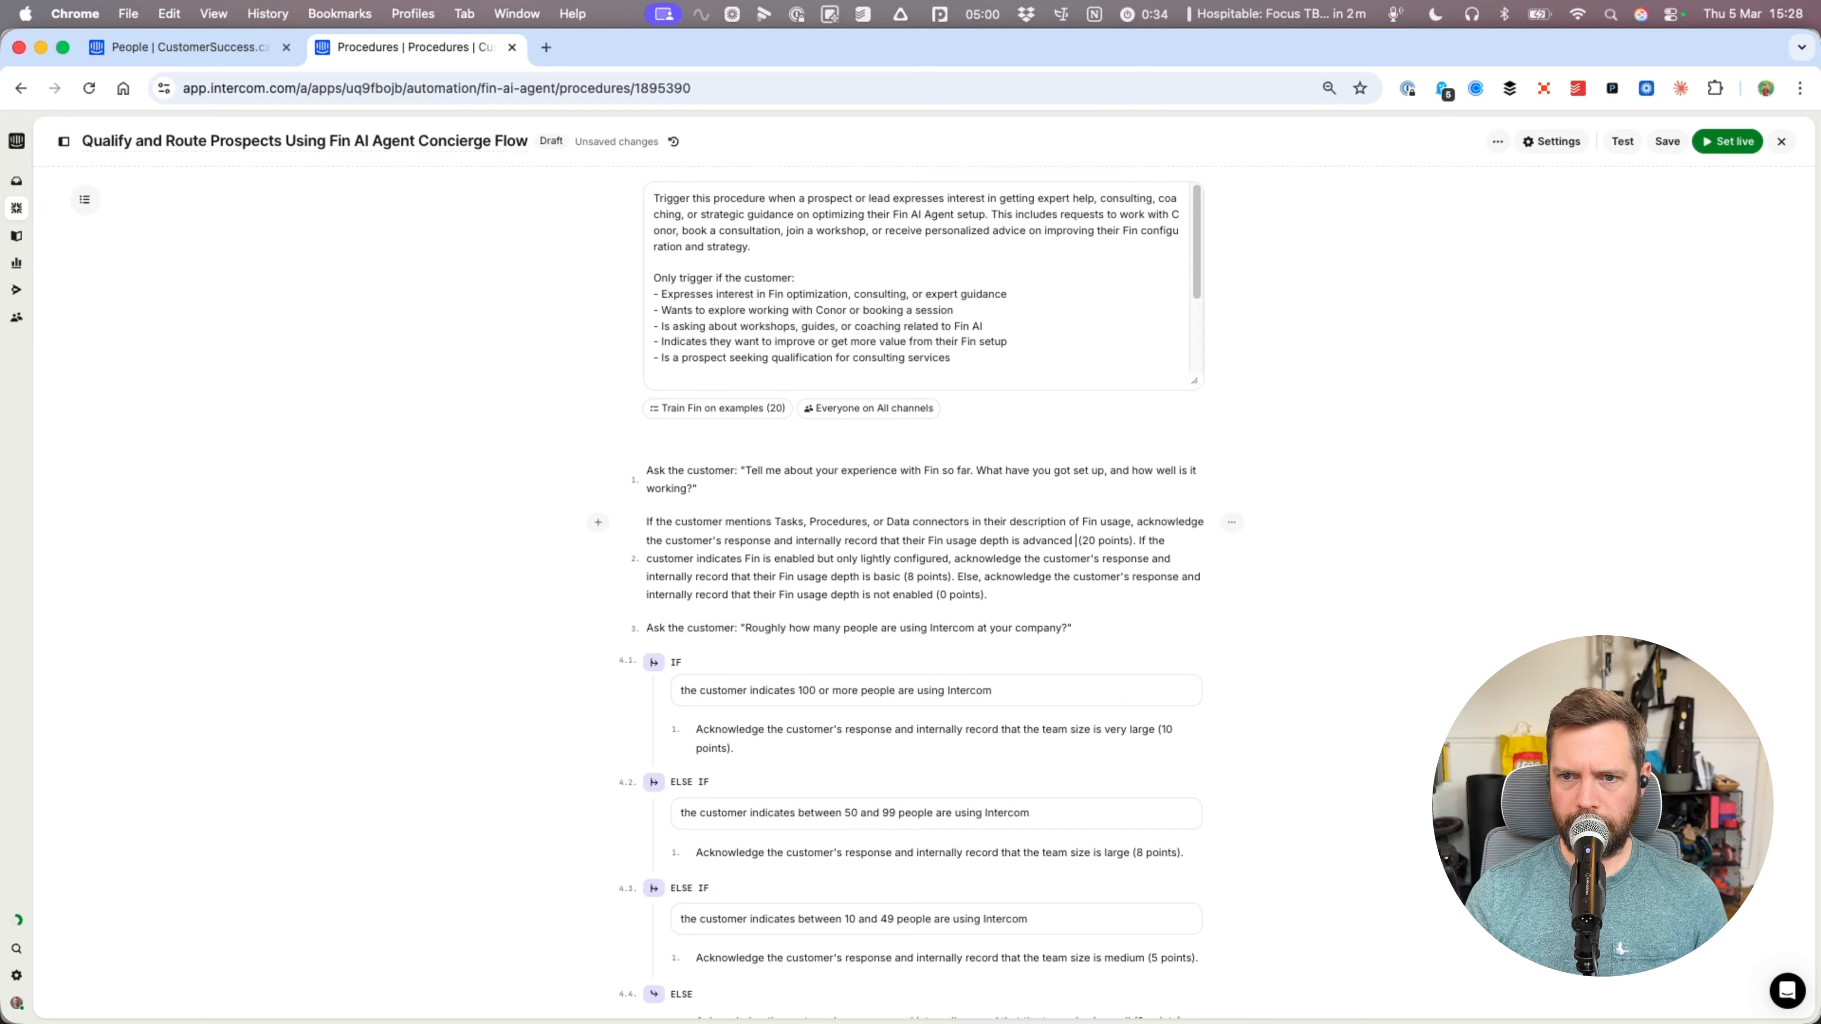
- Insert an update of the People attribute fin_usage_depth after "advanced" in step 2 of the generated procedure
{"action": "type", "text": "@"}
{"action": "key", "text": "Down"}
{"action": "key", "text": "Down"}
{"action": "key", "text": "Down"}
{"action": "key", "text": "Down"}
{"action": "key", "text": "Return"}
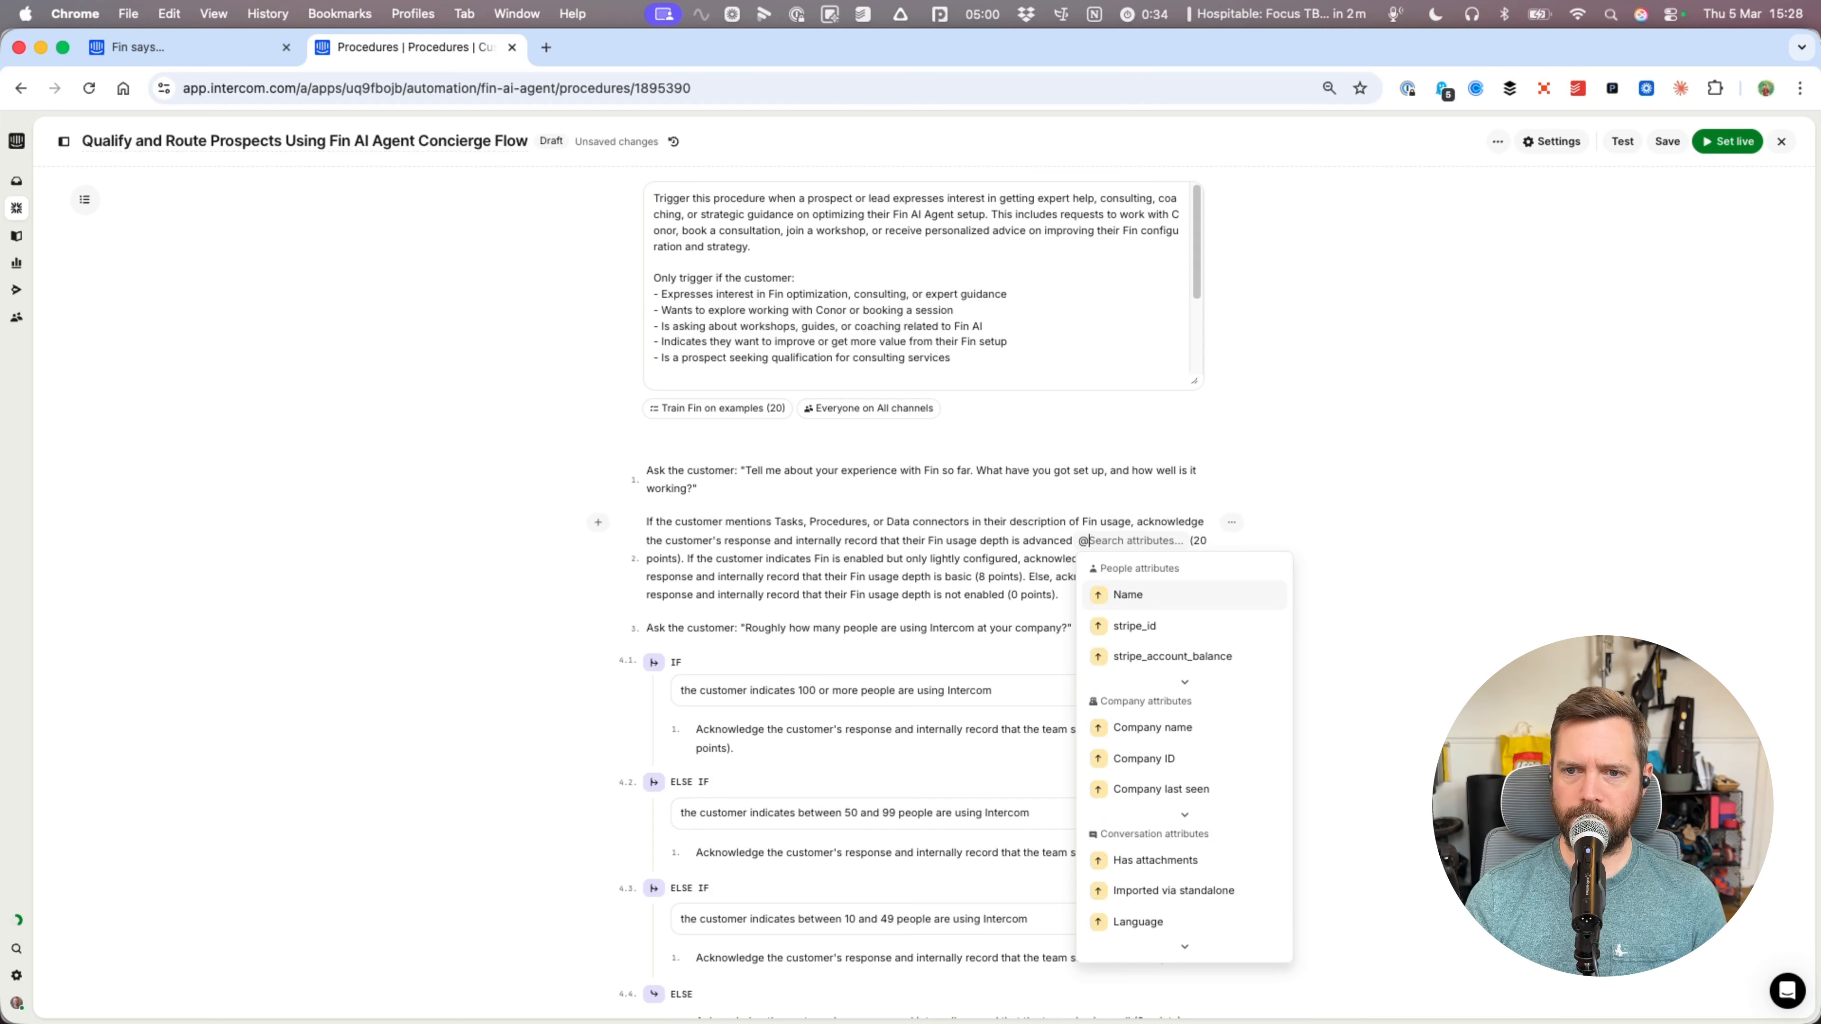
{"action": "type", "text": "usag"}
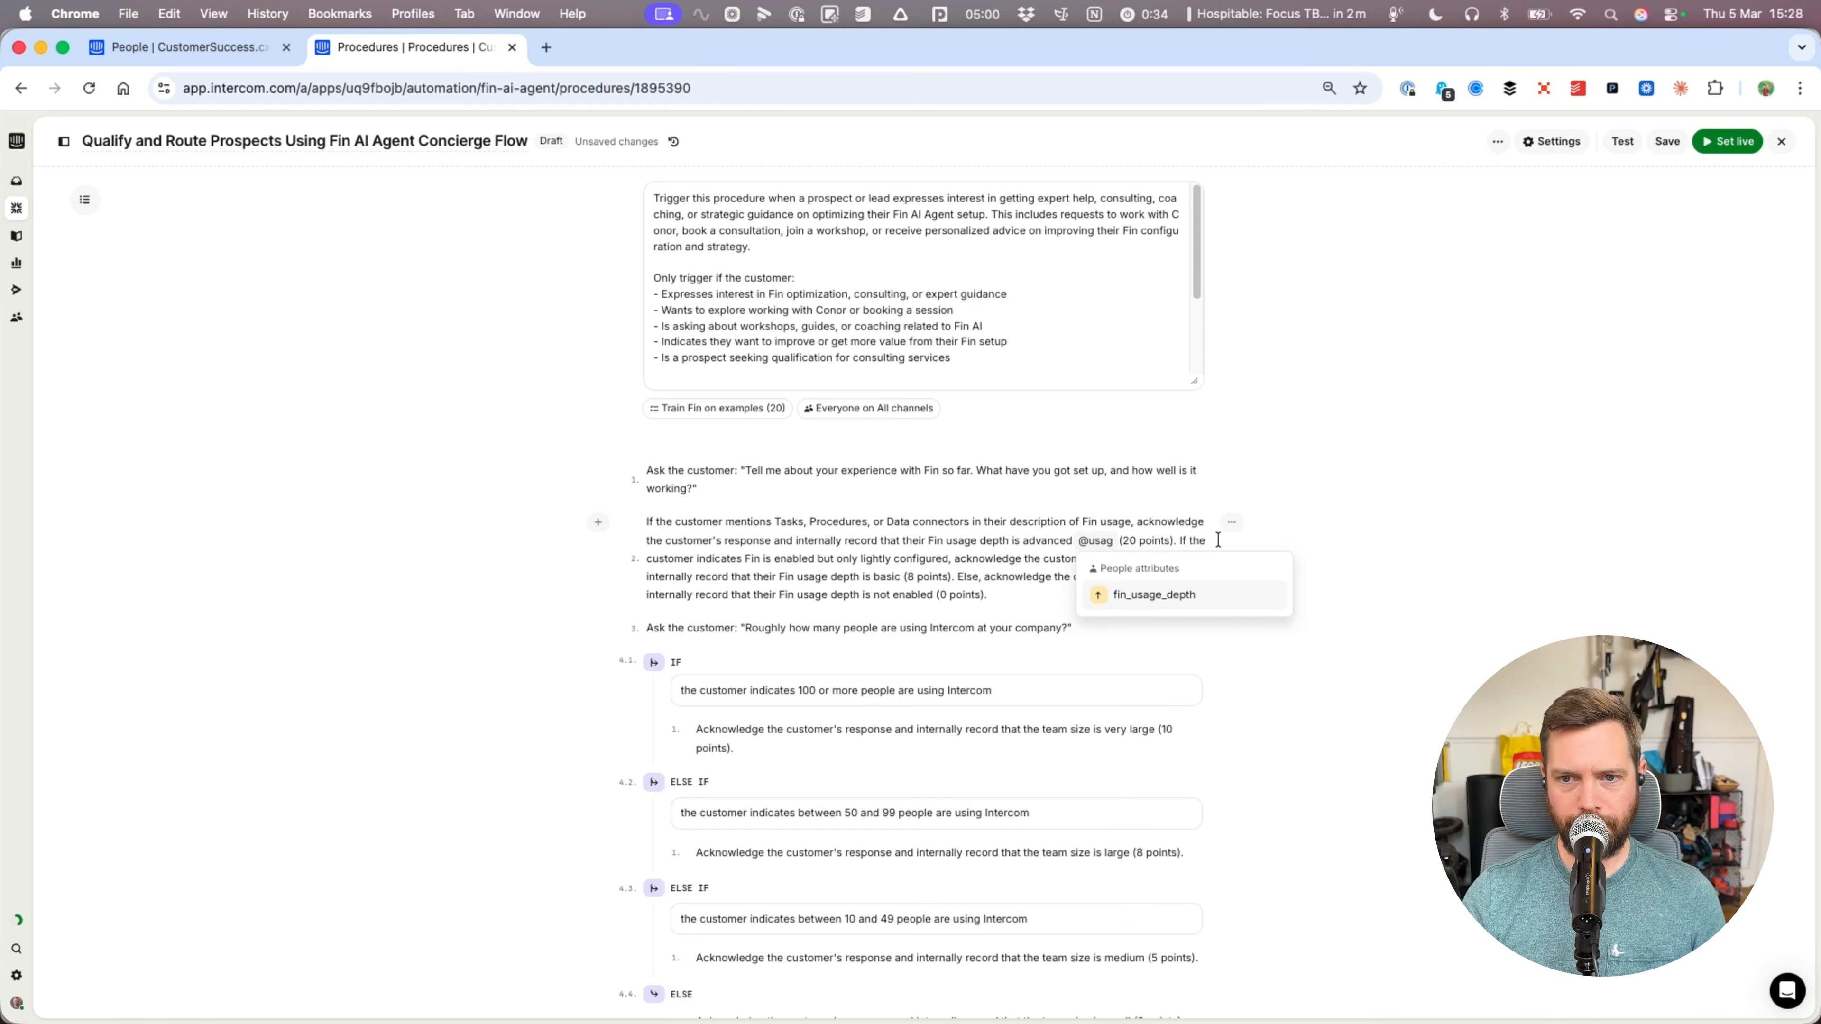
{"action": "left_click", "coordinate": [1155, 605]}
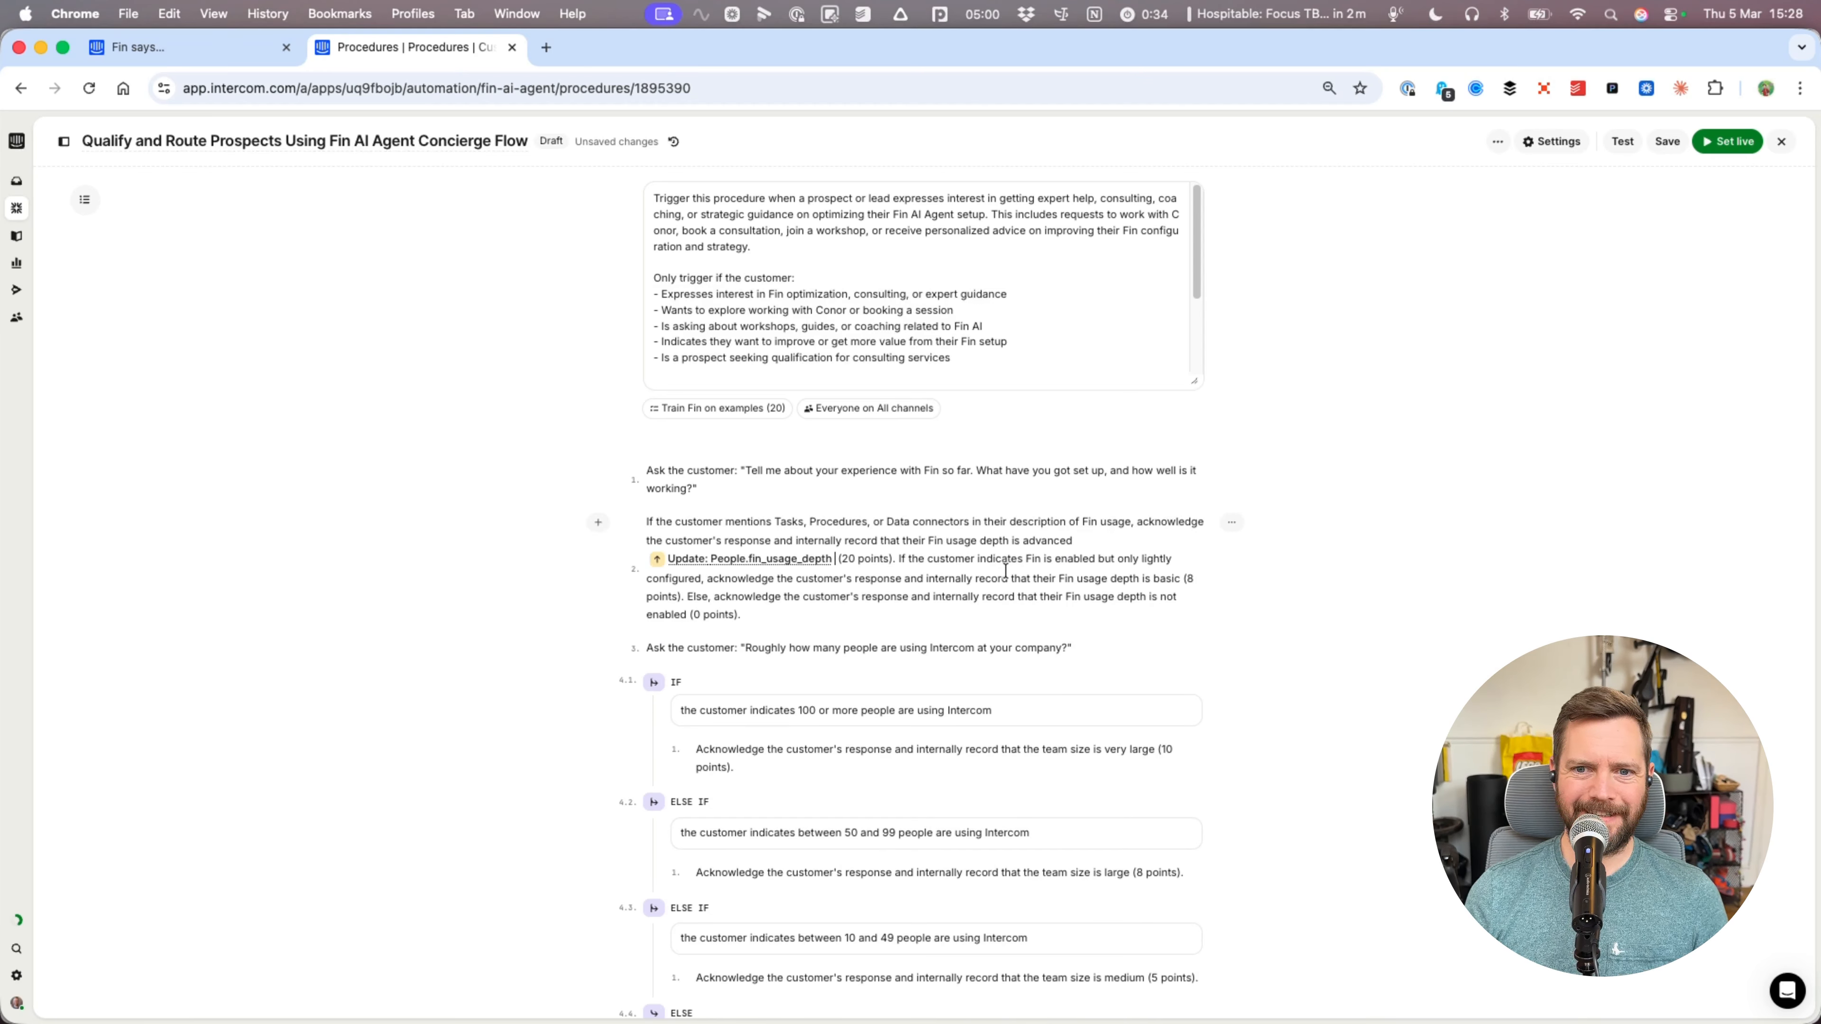
- Move the fin_usage_depth update to replace "Fin usage depth" in step 2 and change the following "is" to "as"
{"action": "key", "text": "BackSpace"}
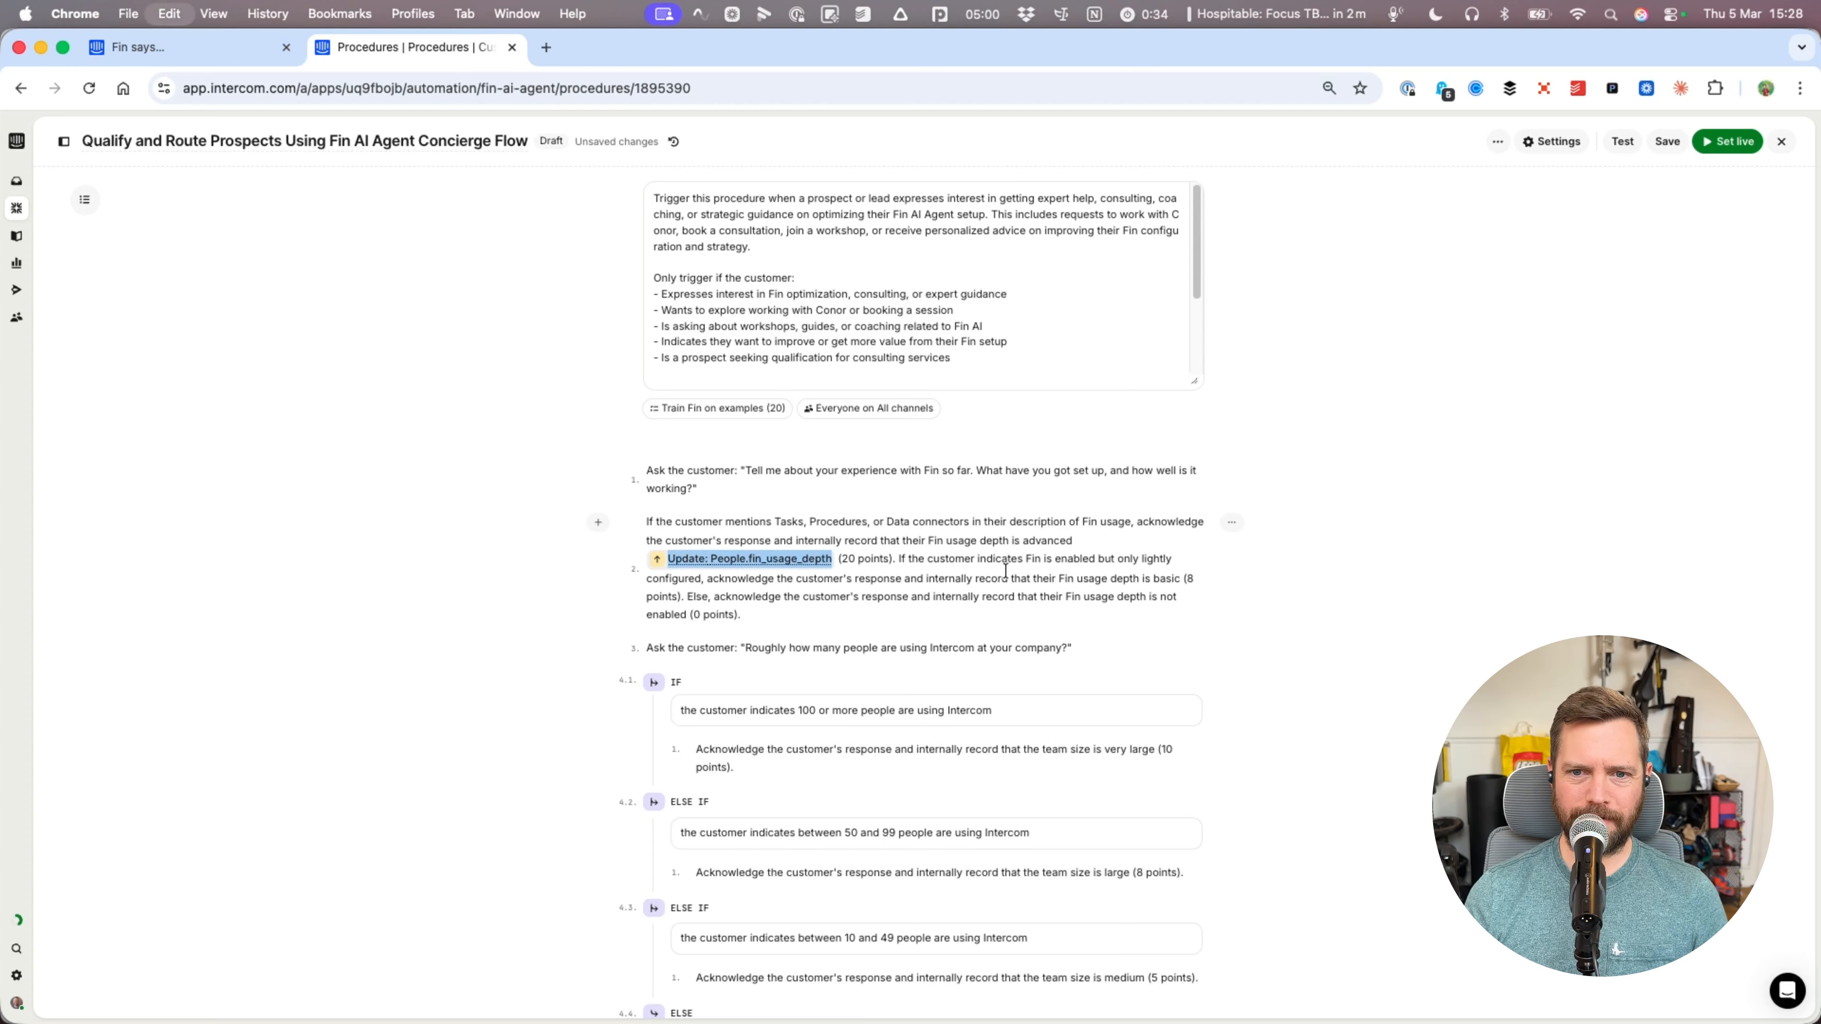
{"action": "key", "text": "BackSpace"}
{"action": "key", "text": "alt+shift+Right"}
{"action": "key", "text": "alt+shift+Right"}
{"action": "key", "text": "alt+shift+Right"}
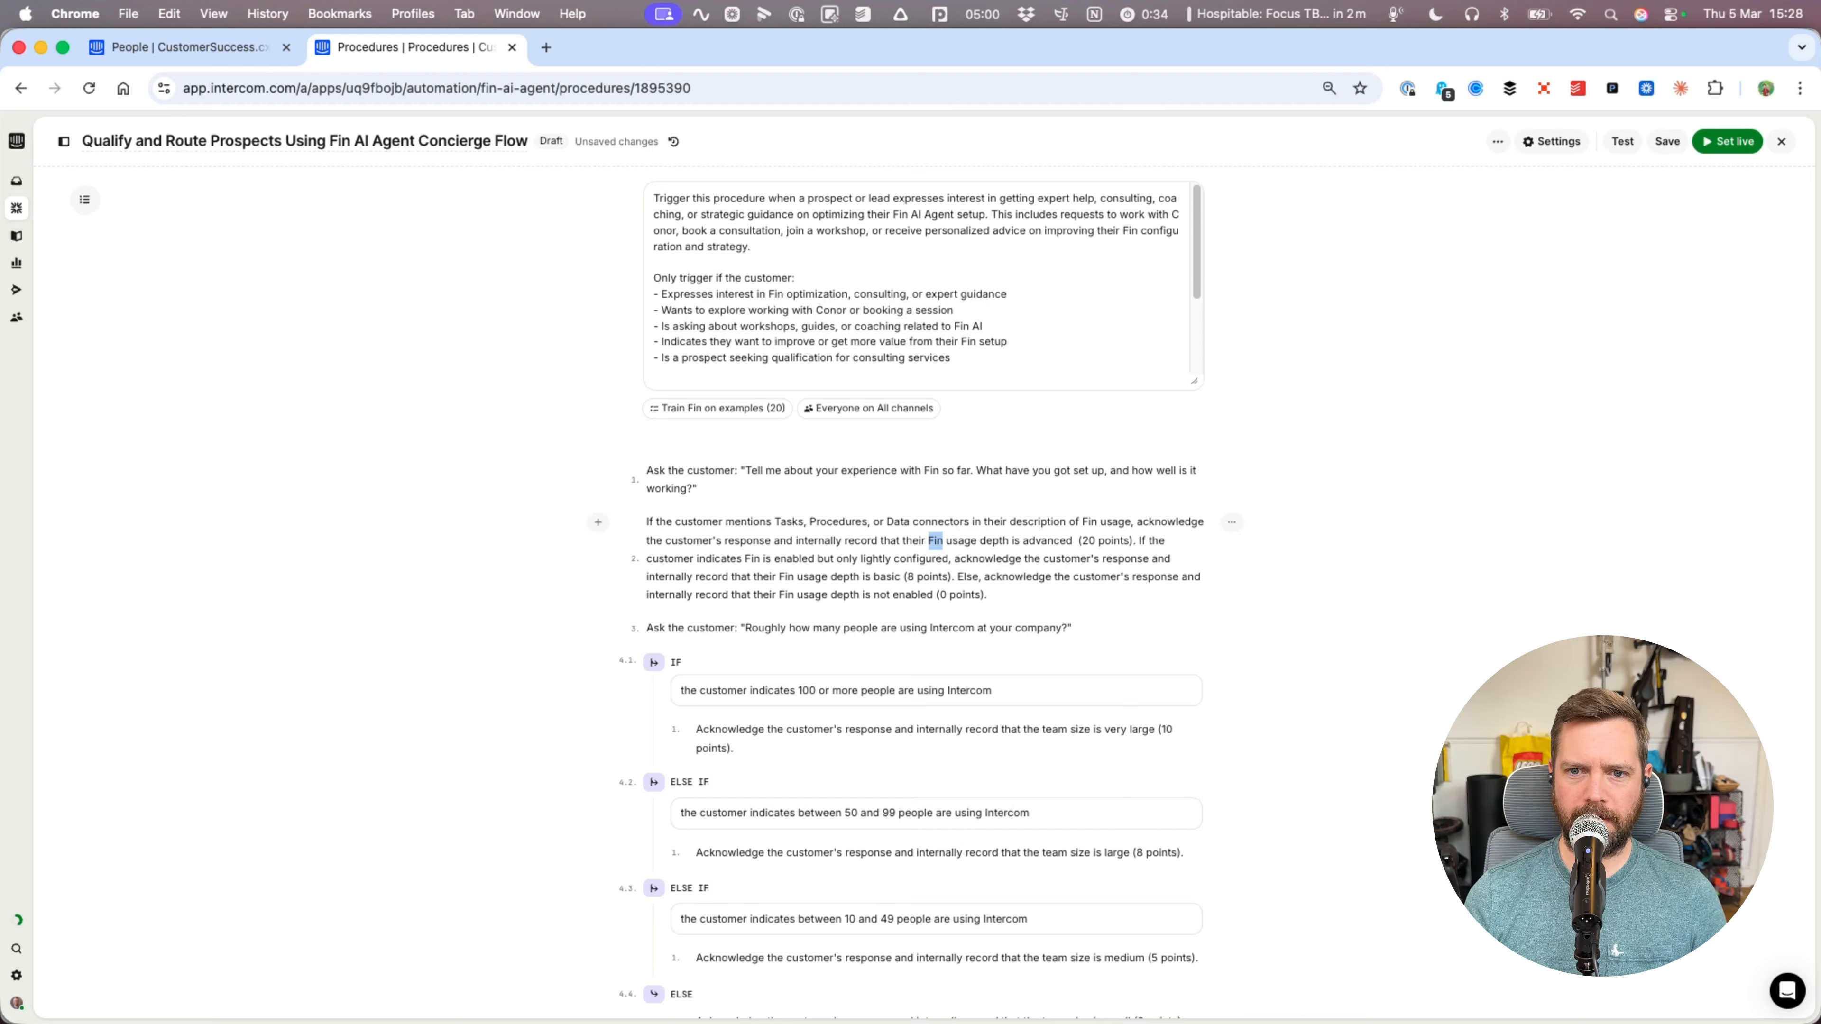
{"action": "type", "text": "Update: People.fin_usage_depth"}
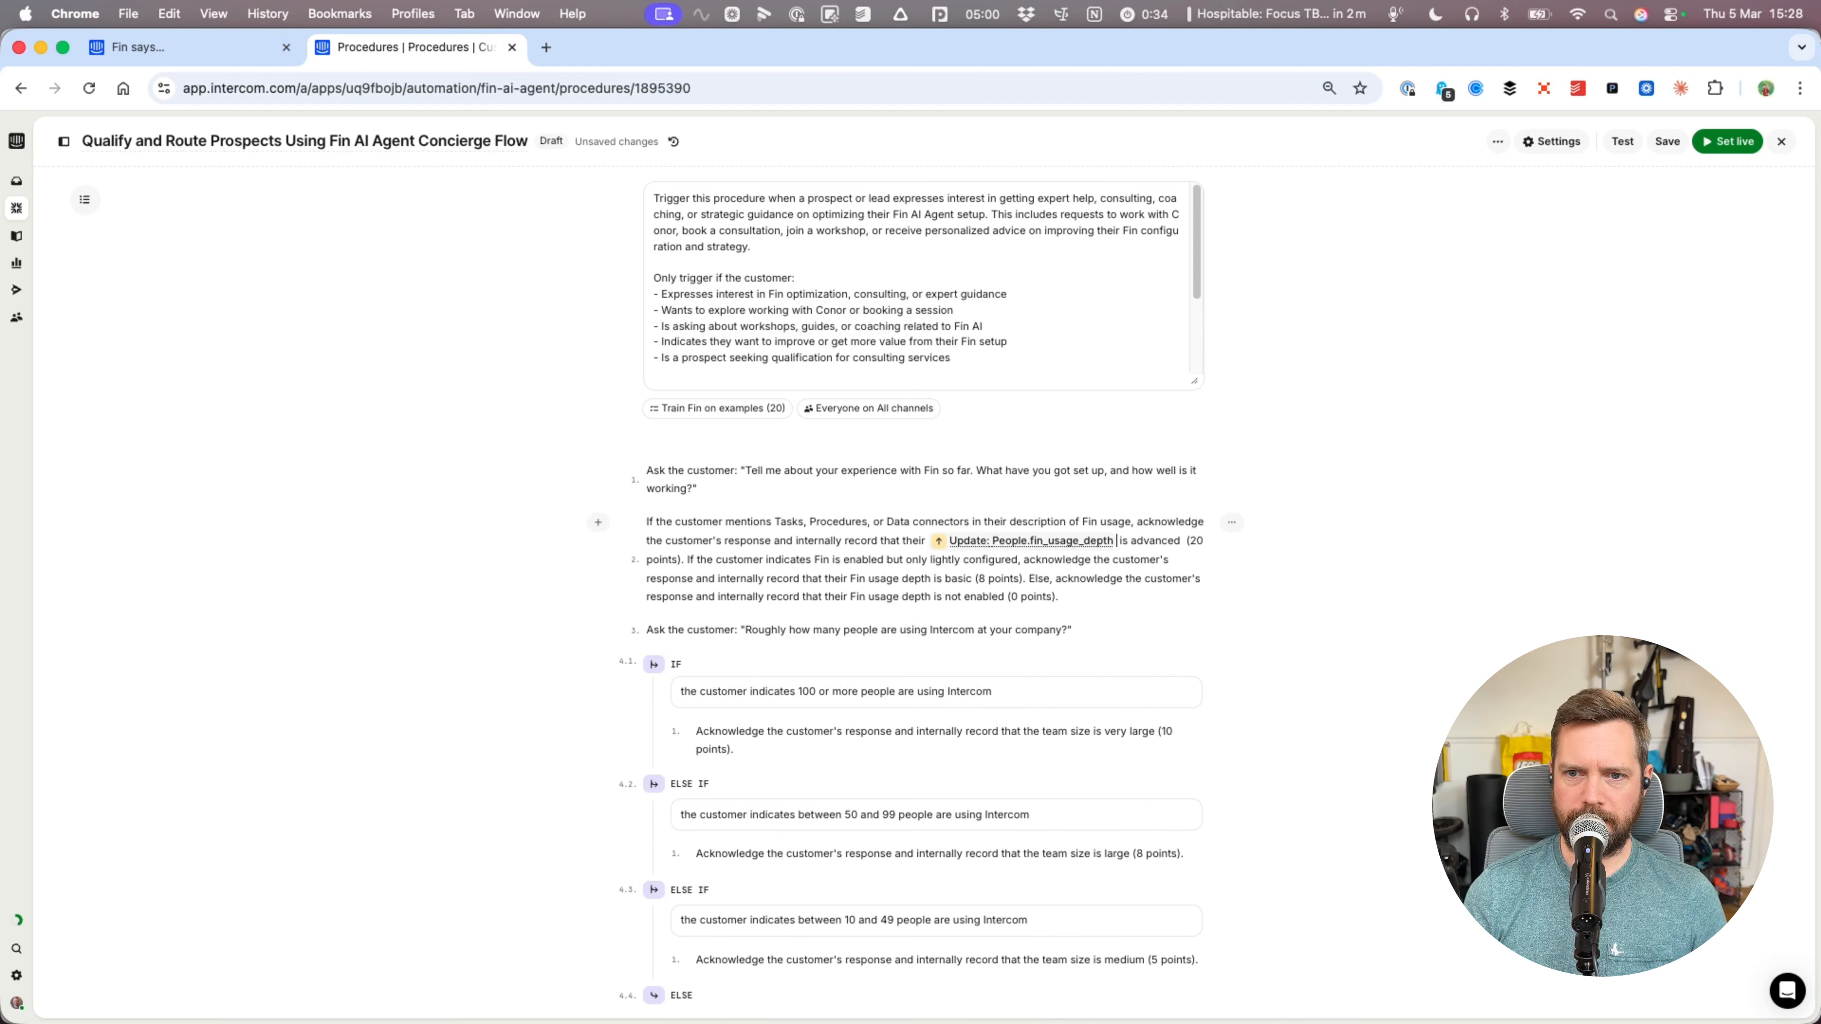
{"action": "key", "text": "alt+shift+Right"}
{"action": "type", "text": "as"}
{"action": "key", "text": "super+Right"}
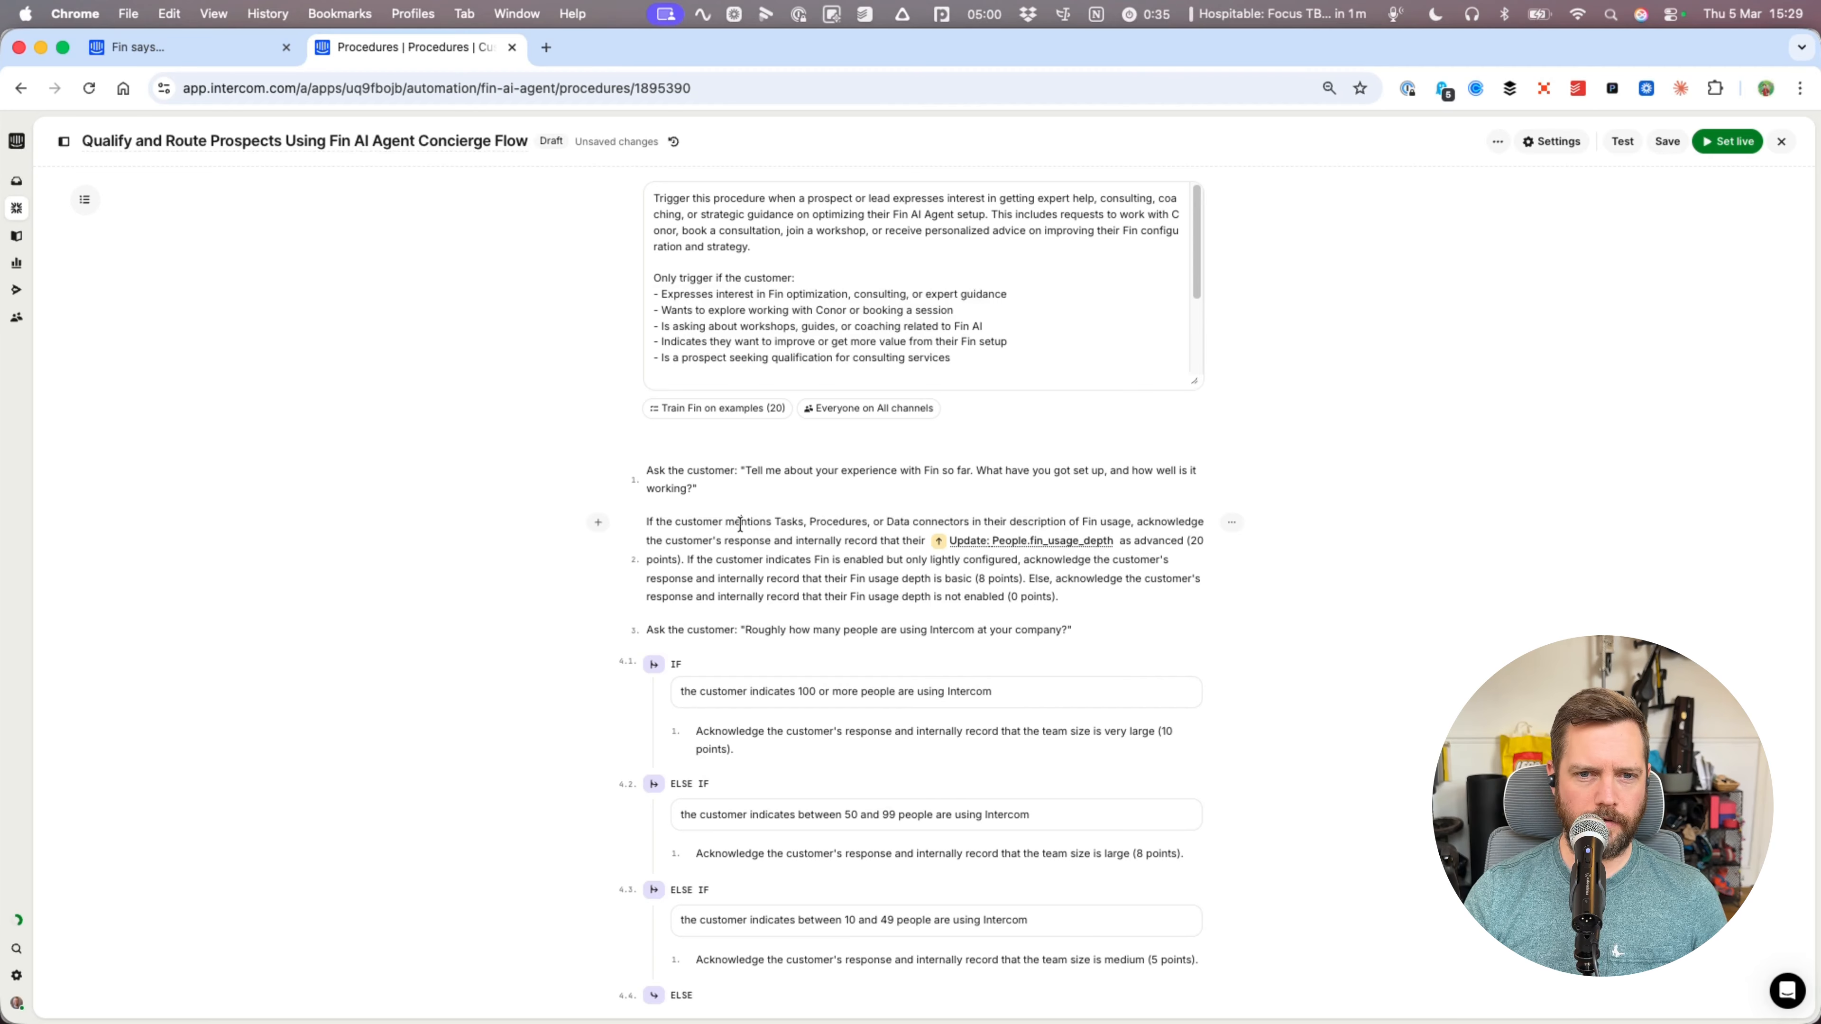
- Turn step 2 into a numbered list, with a new item starting at "If the customer indicates Fin is enabled"
{"action": "scroll", "coordinate": [851, 561], "scroll_direction": "down", "scroll_amount": 1}
{"action": "key", "text": "super+shift+7"}
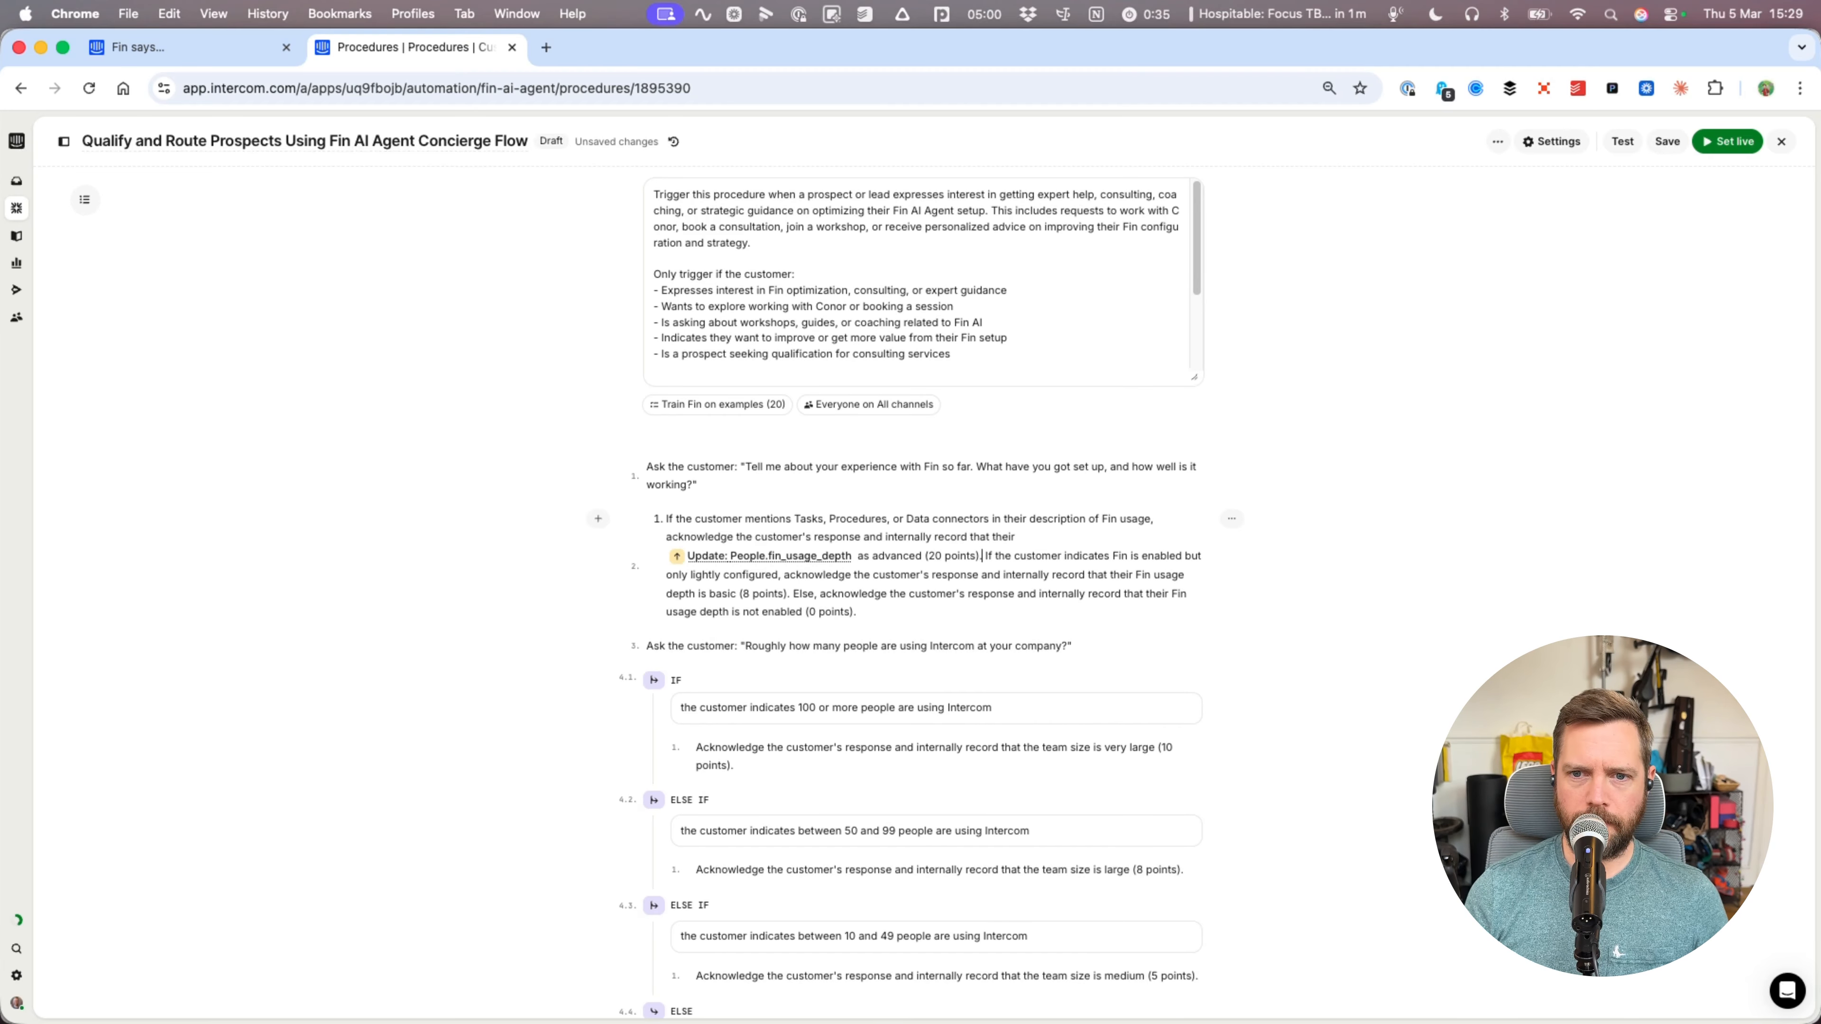
{"action": "key", "text": "BackSpace"}
{"action": "key", "text": "Return"}
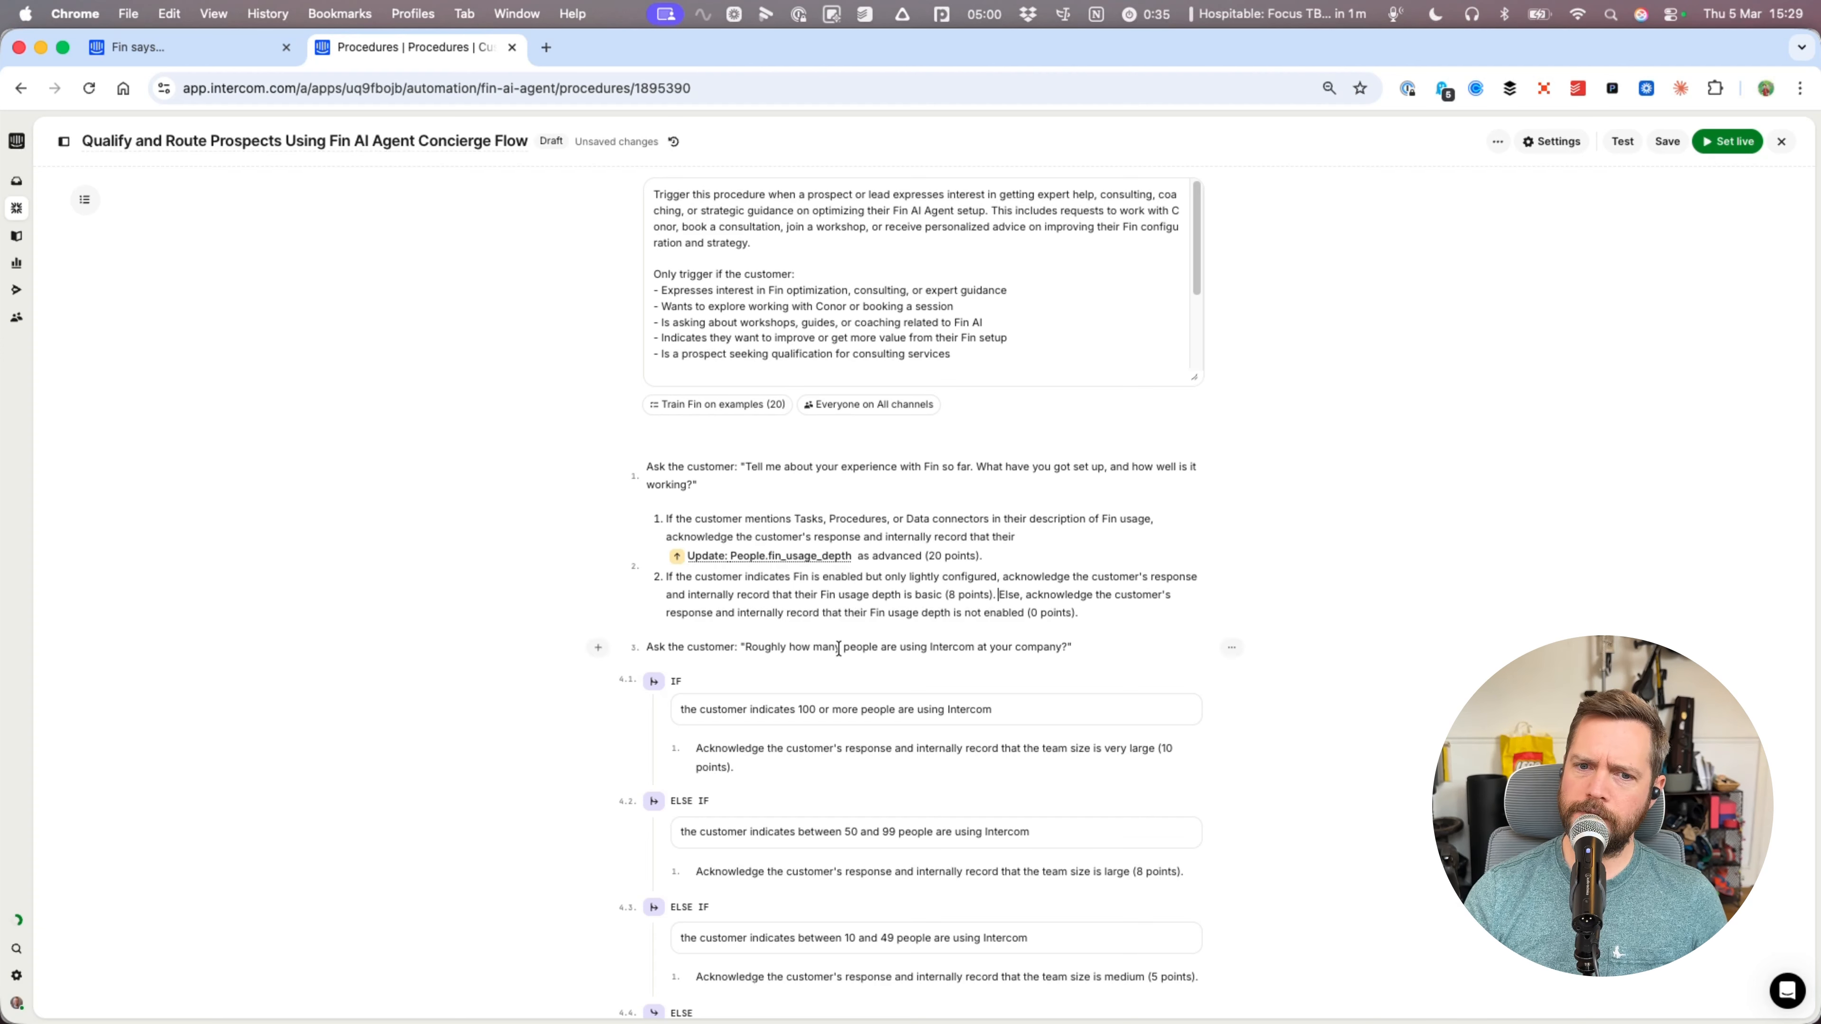
- Review the drafted procedure down to its score-based outcomes, and enlarge the trigger description to read it in full
{"action": "scroll", "coordinate": [861, 645], "scroll_direction": "down", "scroll_amount": 3}
{"action": "scroll", "coordinate": [901, 663], "scroll_direction": "down", "scroll_amount": 10}
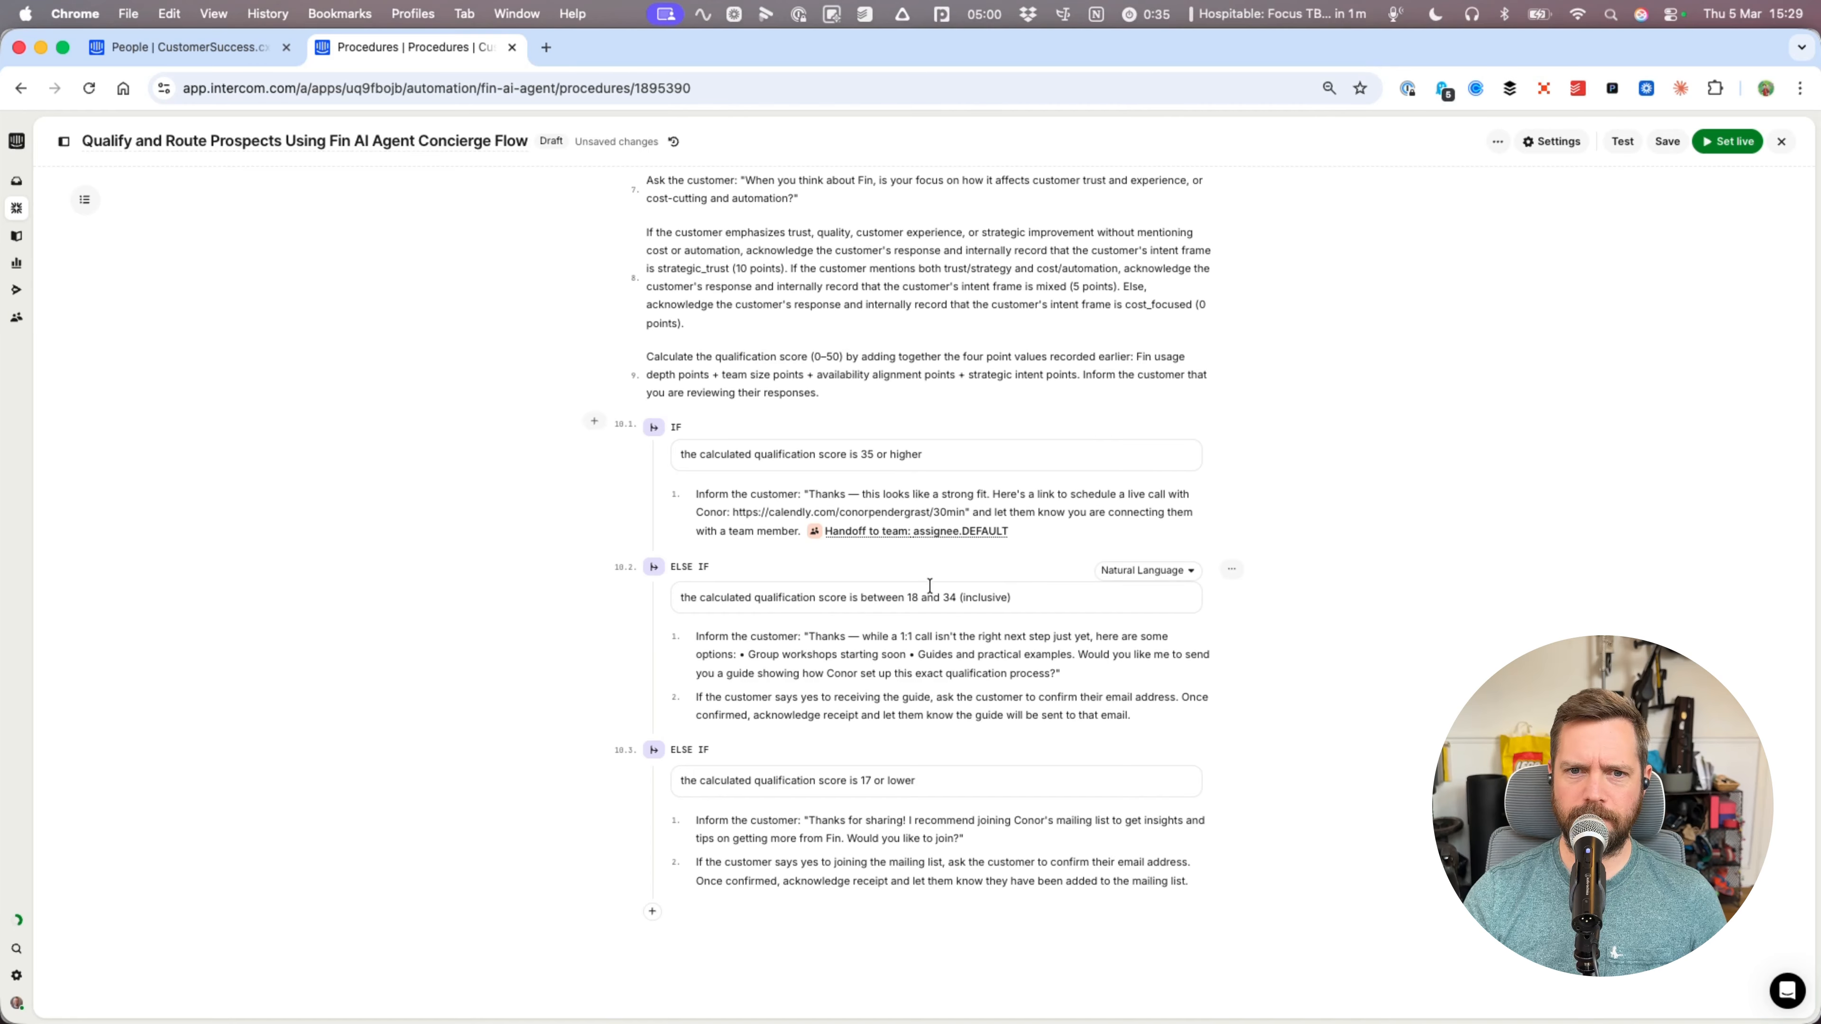
{"action": "scroll", "coordinate": [904, 574], "scroll_direction": "down", "scroll_amount": 2}
{"action": "scroll", "coordinate": [904, 574], "scroll_direction": "up", "scroll_amount": 15}
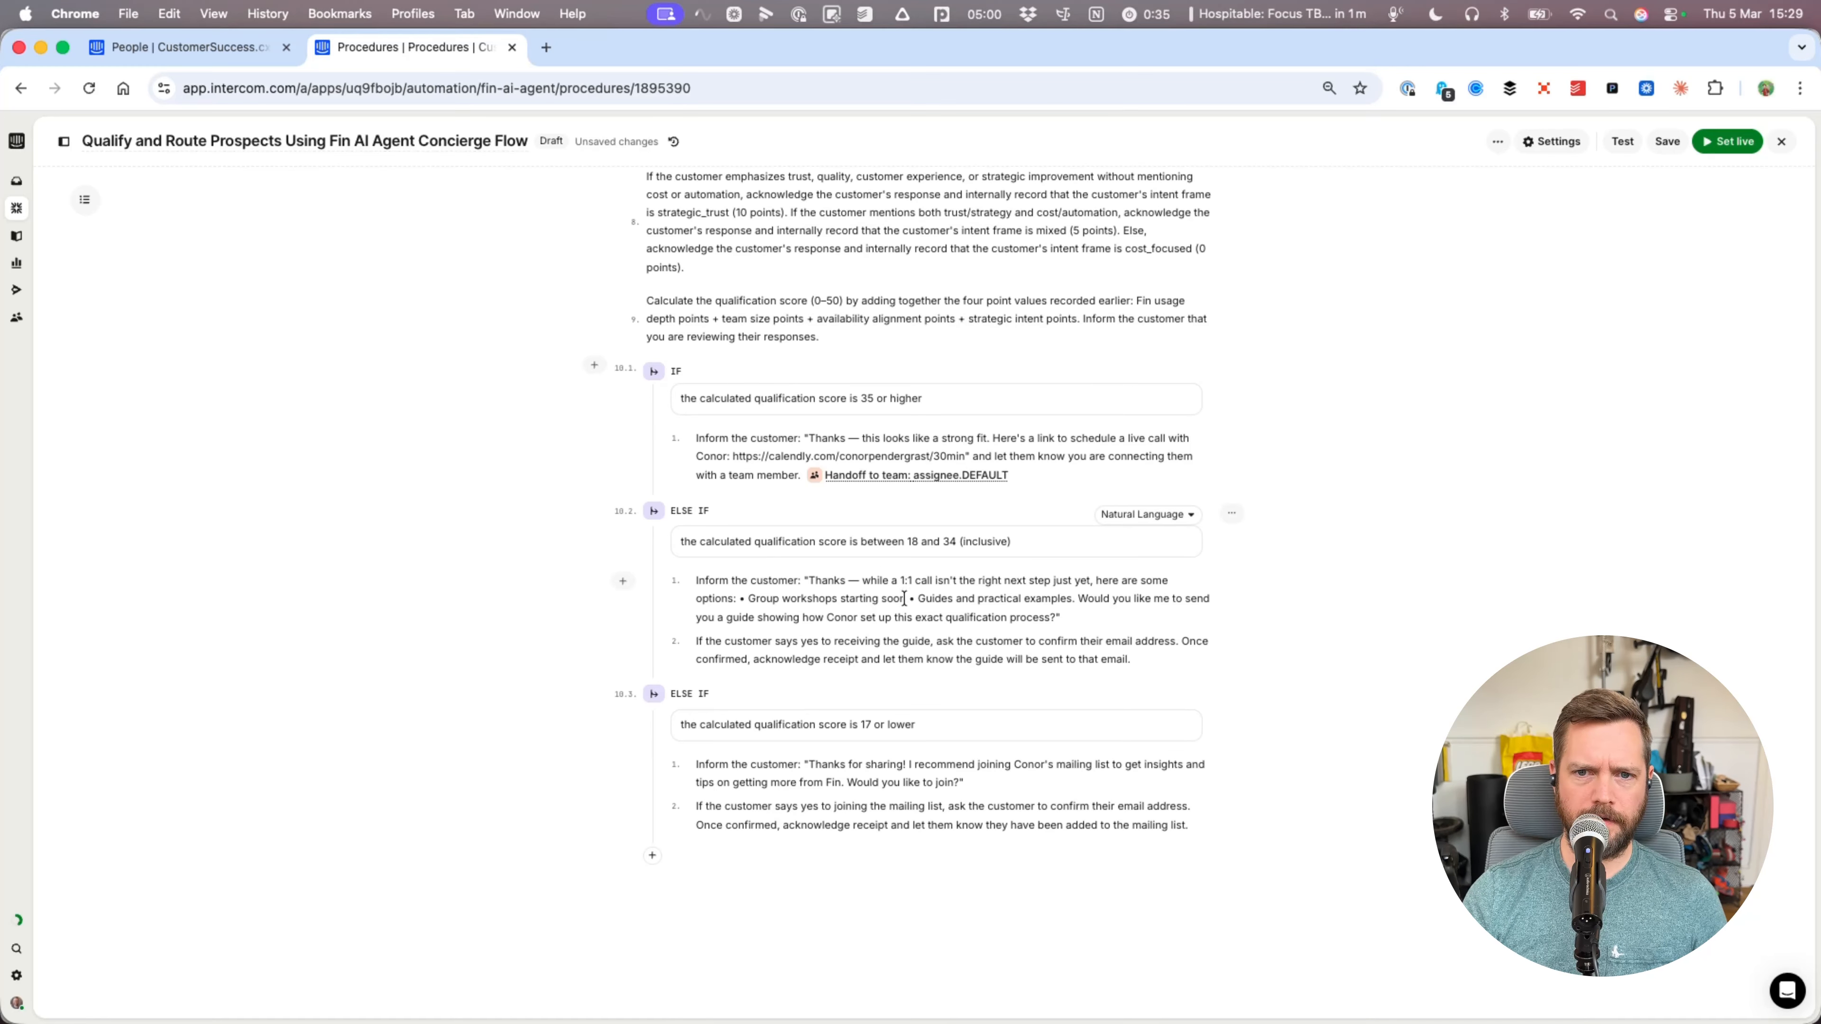
{"action": "scroll", "coordinate": [905, 300], "scroll_direction": "down", "scroll_amount": 3}
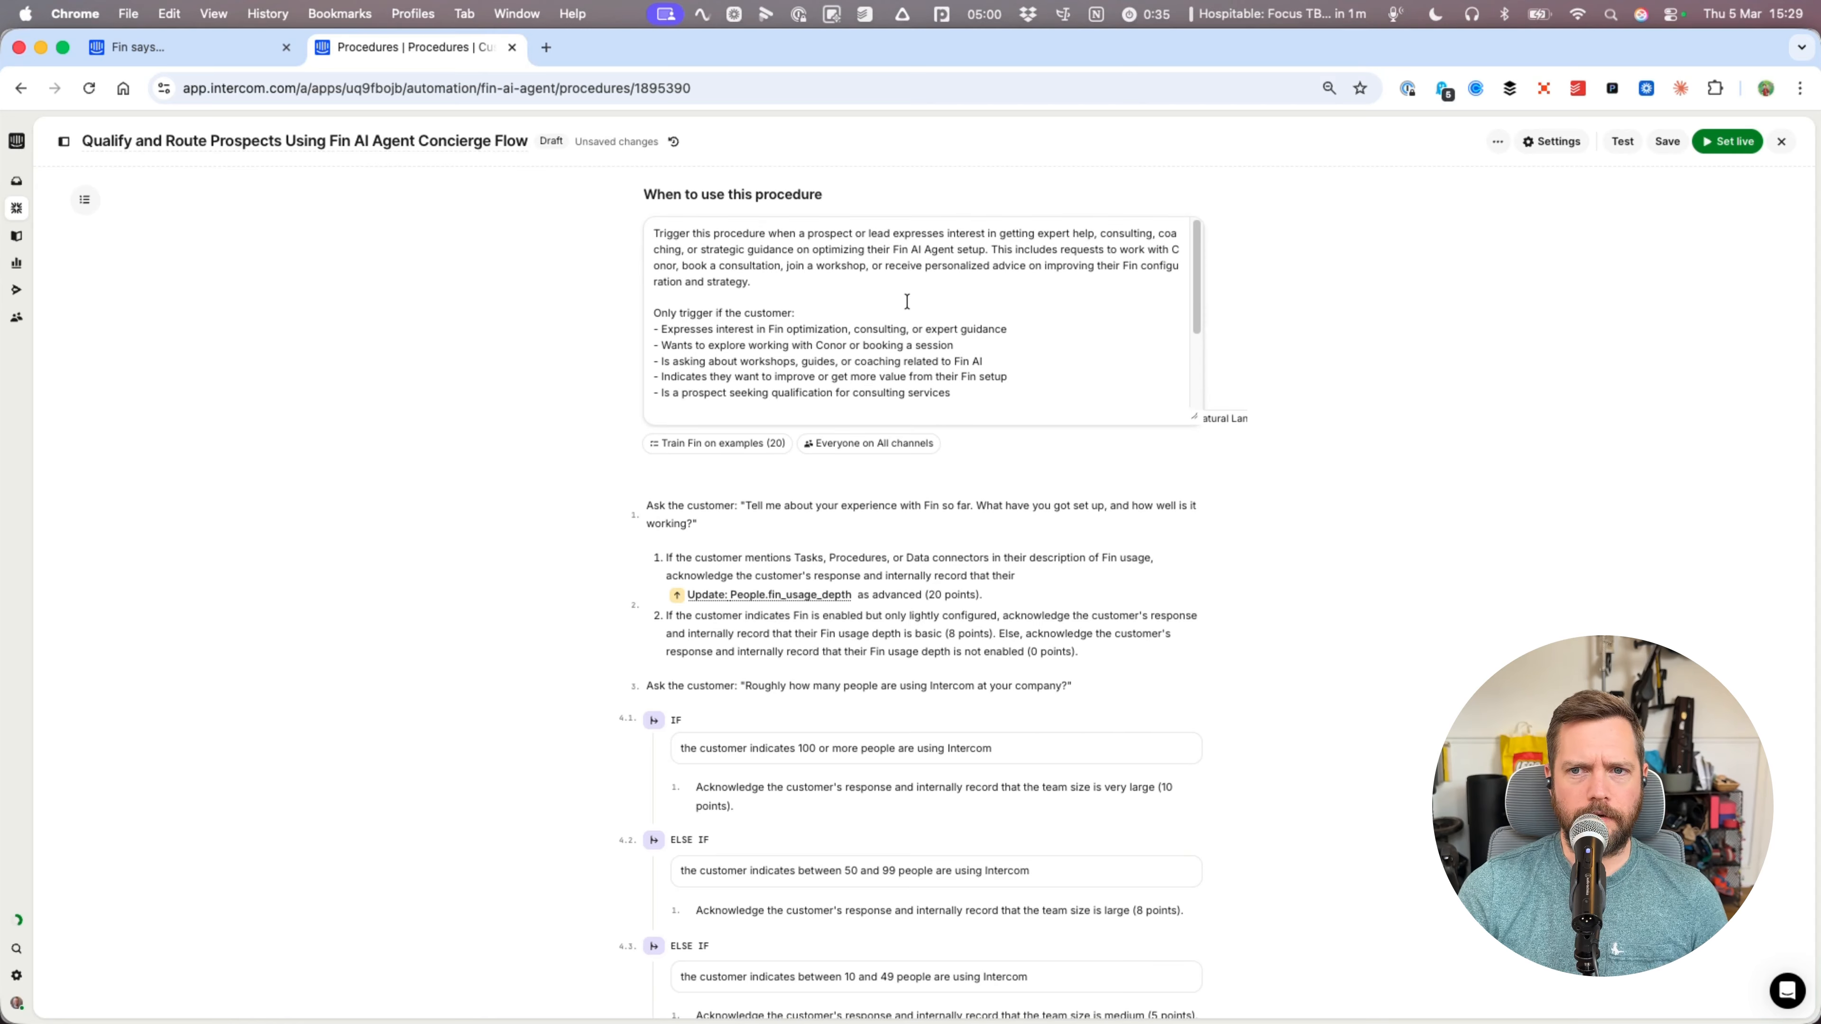
{"action": "left_click_drag", "start_coordinate": [1196, 416], "coordinate": [1222, 571]}
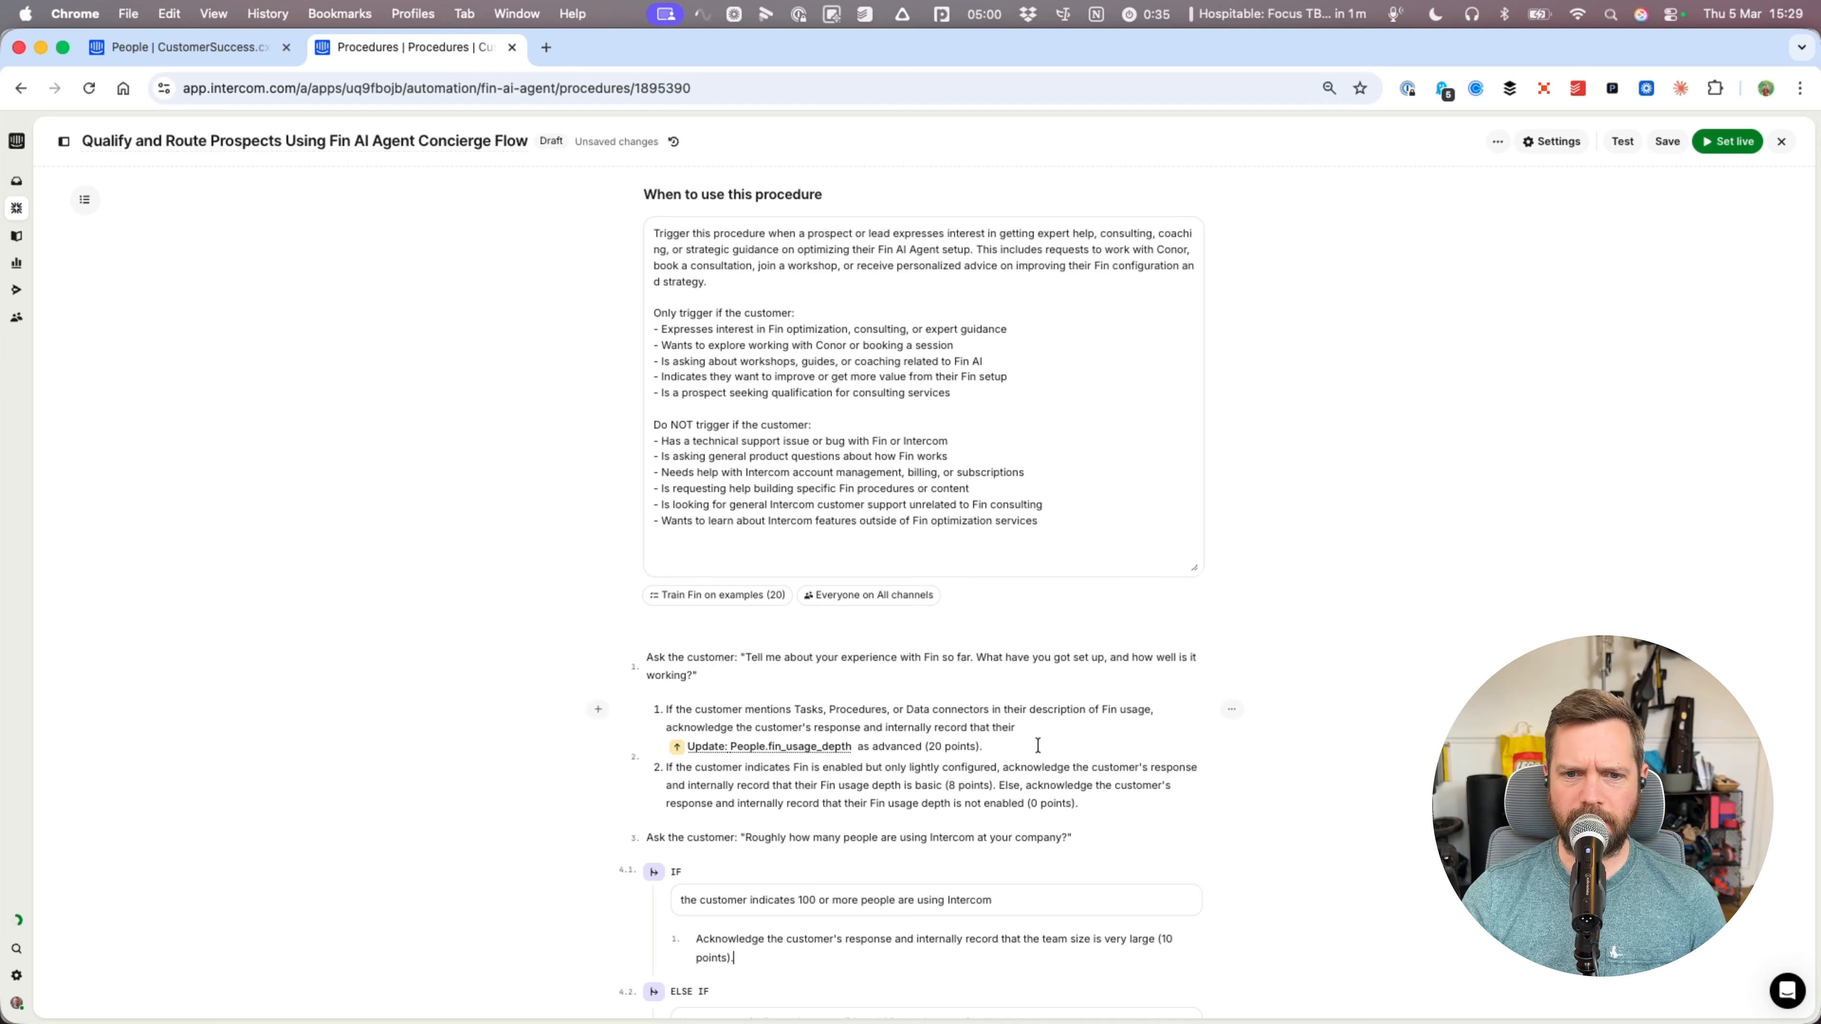
{"action": "scroll", "coordinate": [1053, 710], "scroll_direction": "down", "scroll_amount": 2}
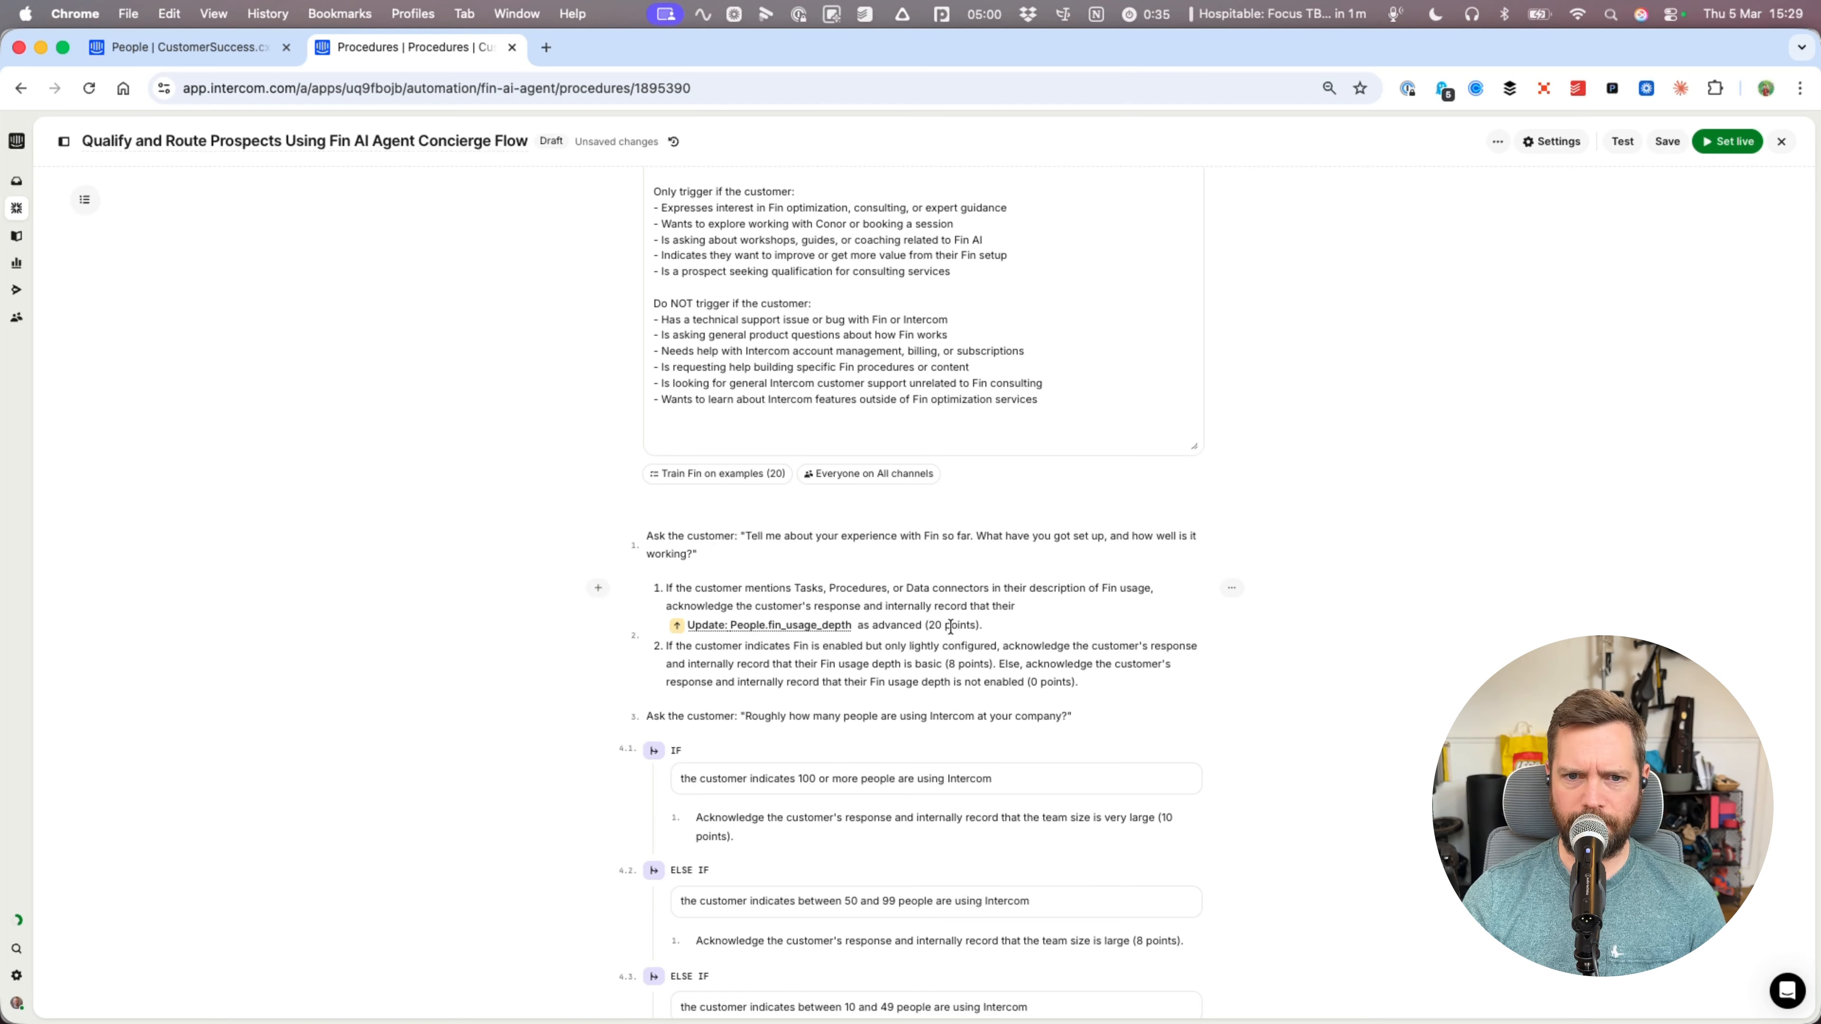
{"action": "scroll", "coordinate": [961, 575], "scroll_direction": "down", "scroll_amount": 4}
- Add an empty IF condition block directly below step 2
{"action": "scroll", "coordinate": [860, 578], "scroll_direction": "up", "scroll_amount": 5}
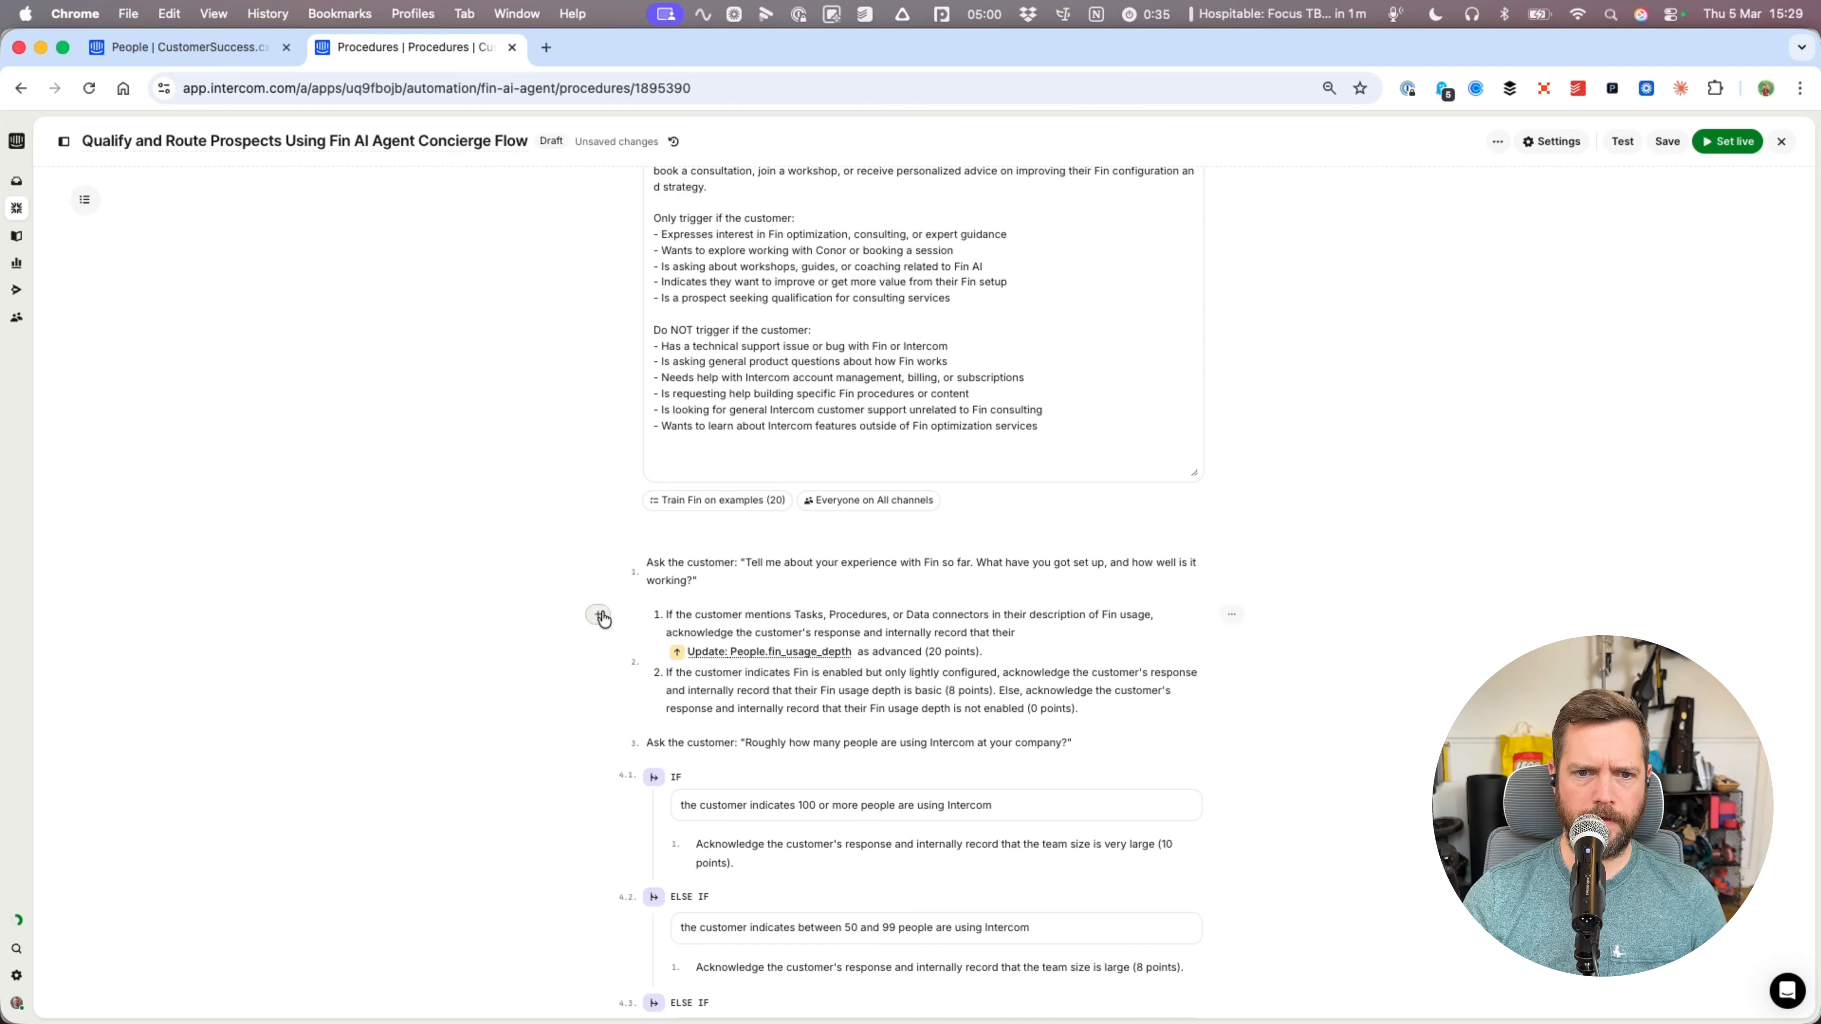
{"action": "left_click", "coordinate": [599, 613]}
{"action": "type", "text": "if"}
{"action": "scroll", "coordinate": [1025, 784], "scroll_direction": "down", "scroll_amount": 6}
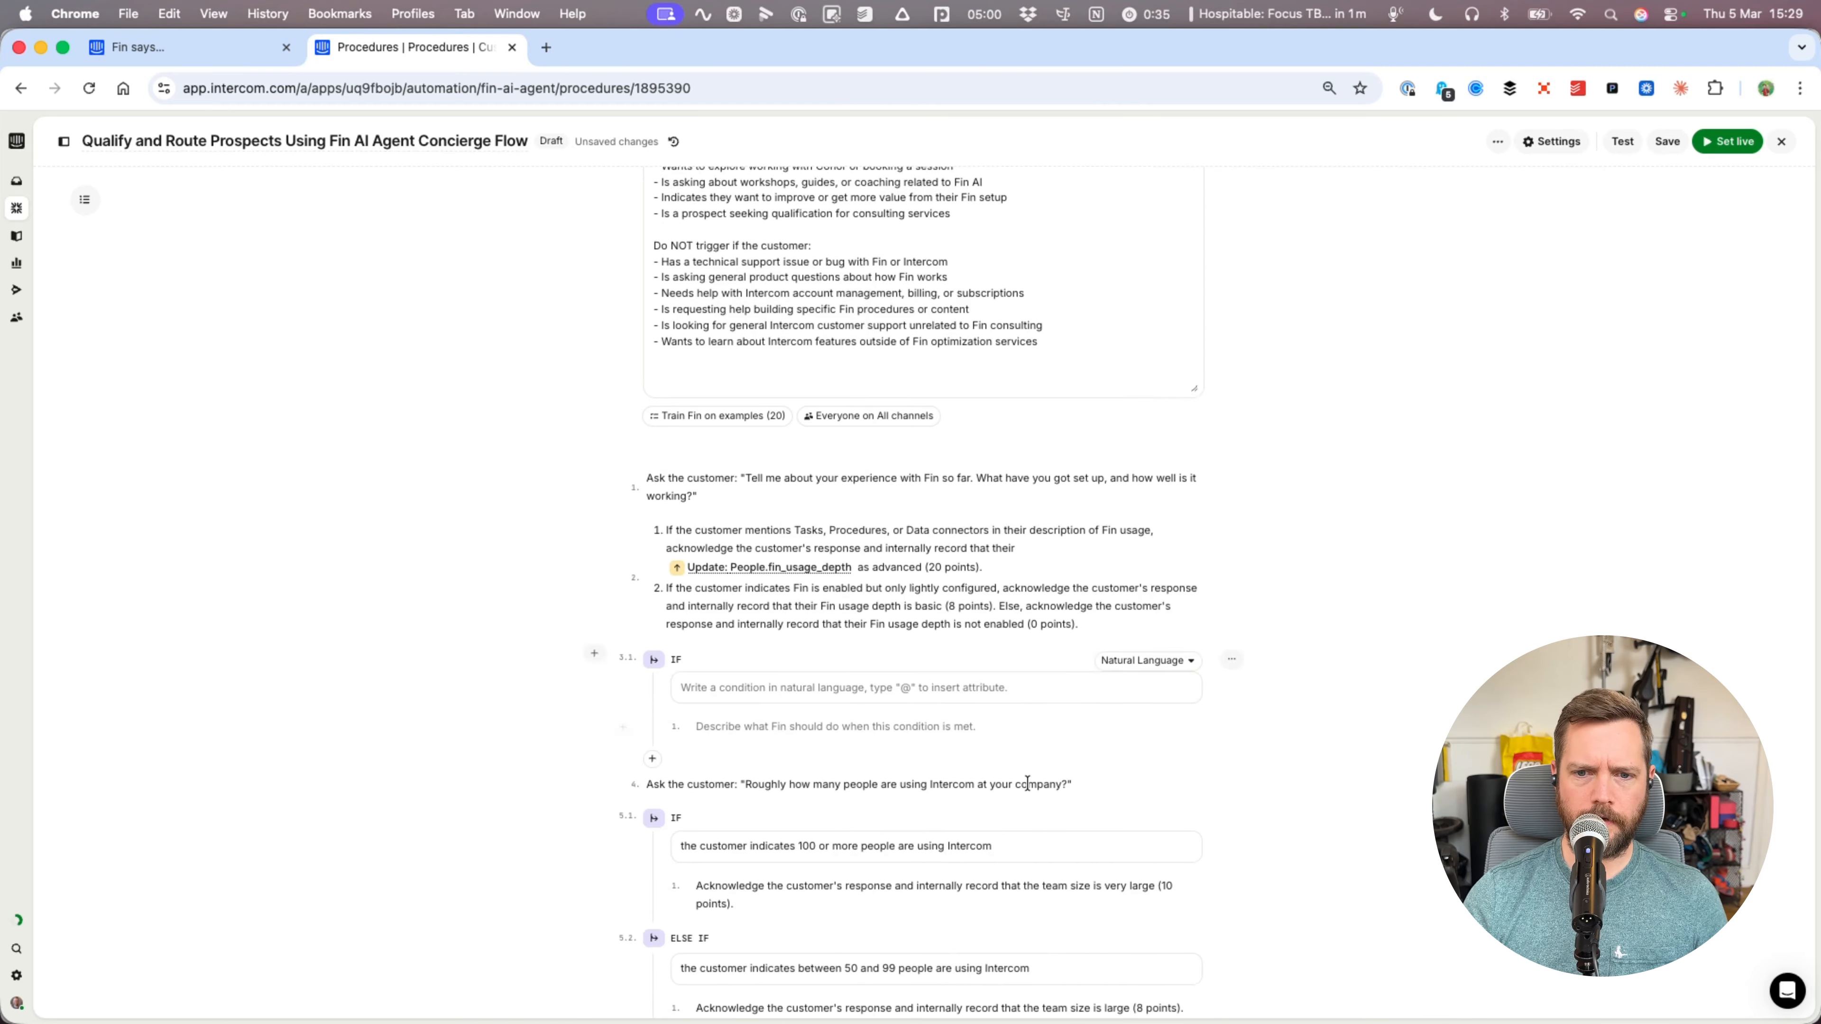
- Move "the customer mentions Tasks, Procedures, or Data connectors in their description of Fin usage" from step 2 into the new IF condition
{"action": "scroll", "coordinate": [871, 565], "scroll_direction": "up", "scroll_amount": 2}
{"action": "scroll", "coordinate": [871, 566], "scroll_direction": "up", "scroll_amount": 3}
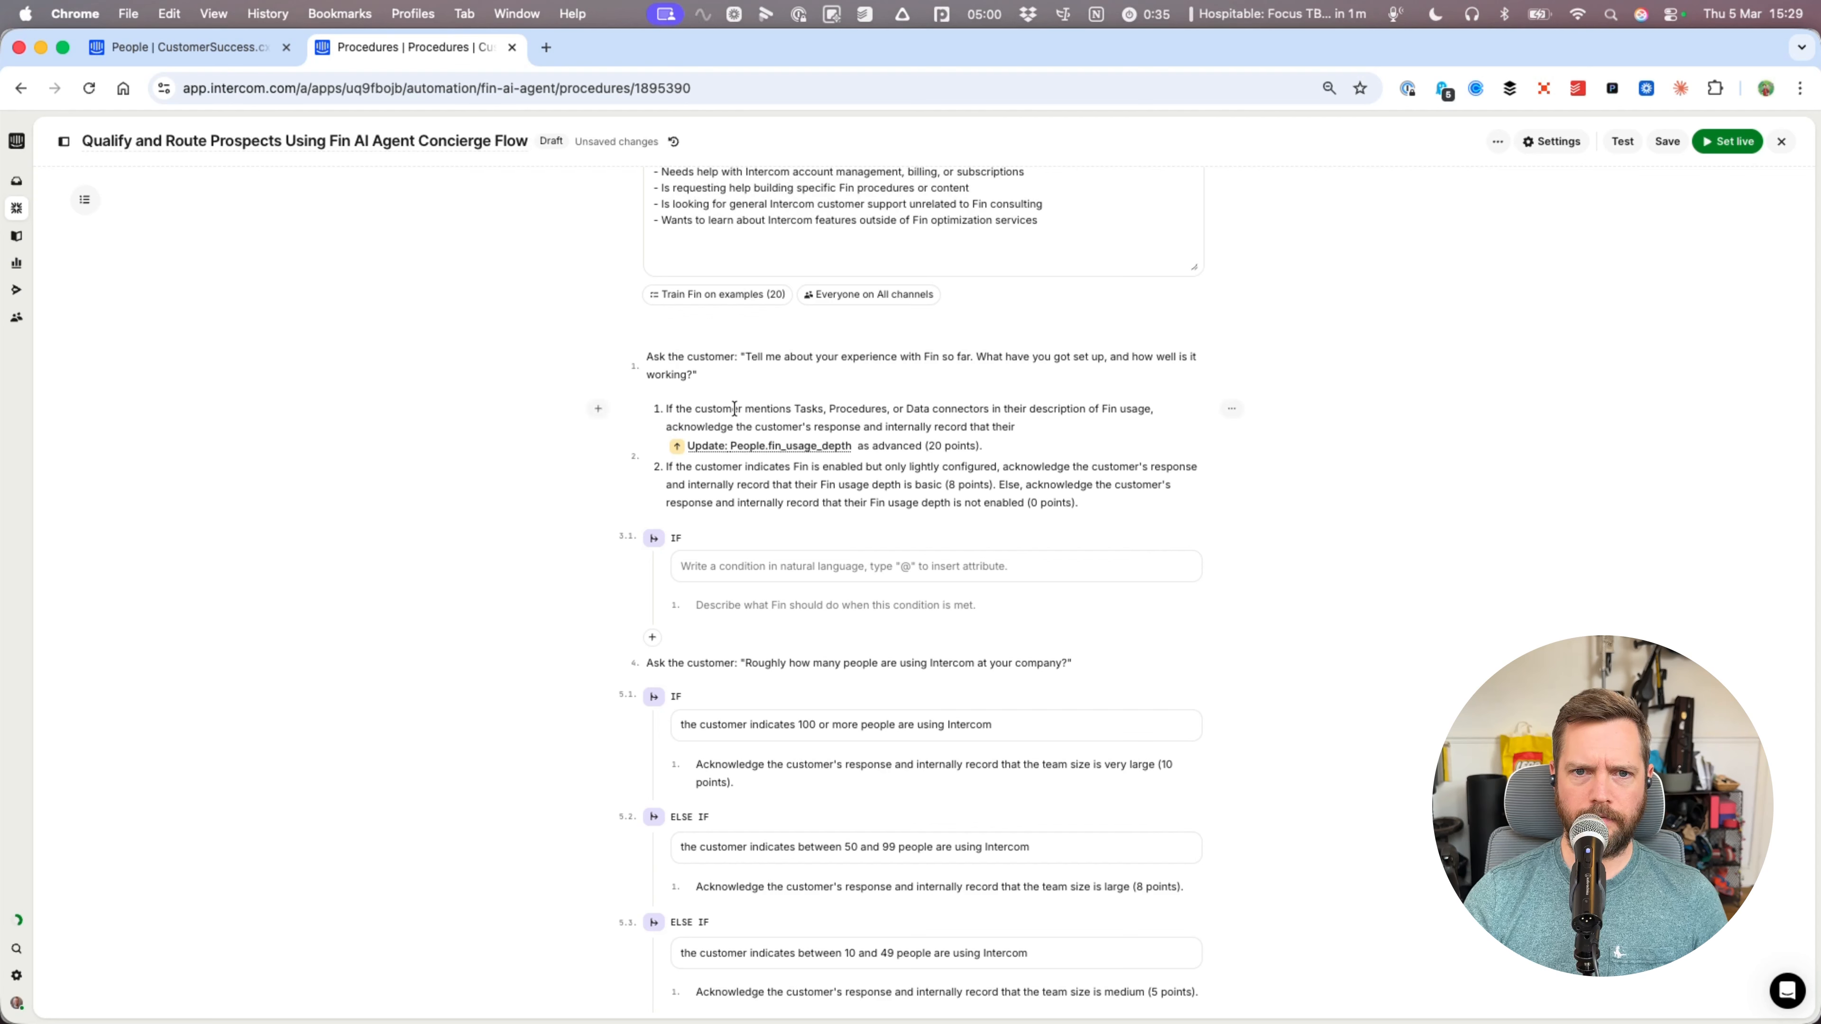
{"action": "double_click", "coordinate": [683, 409]}
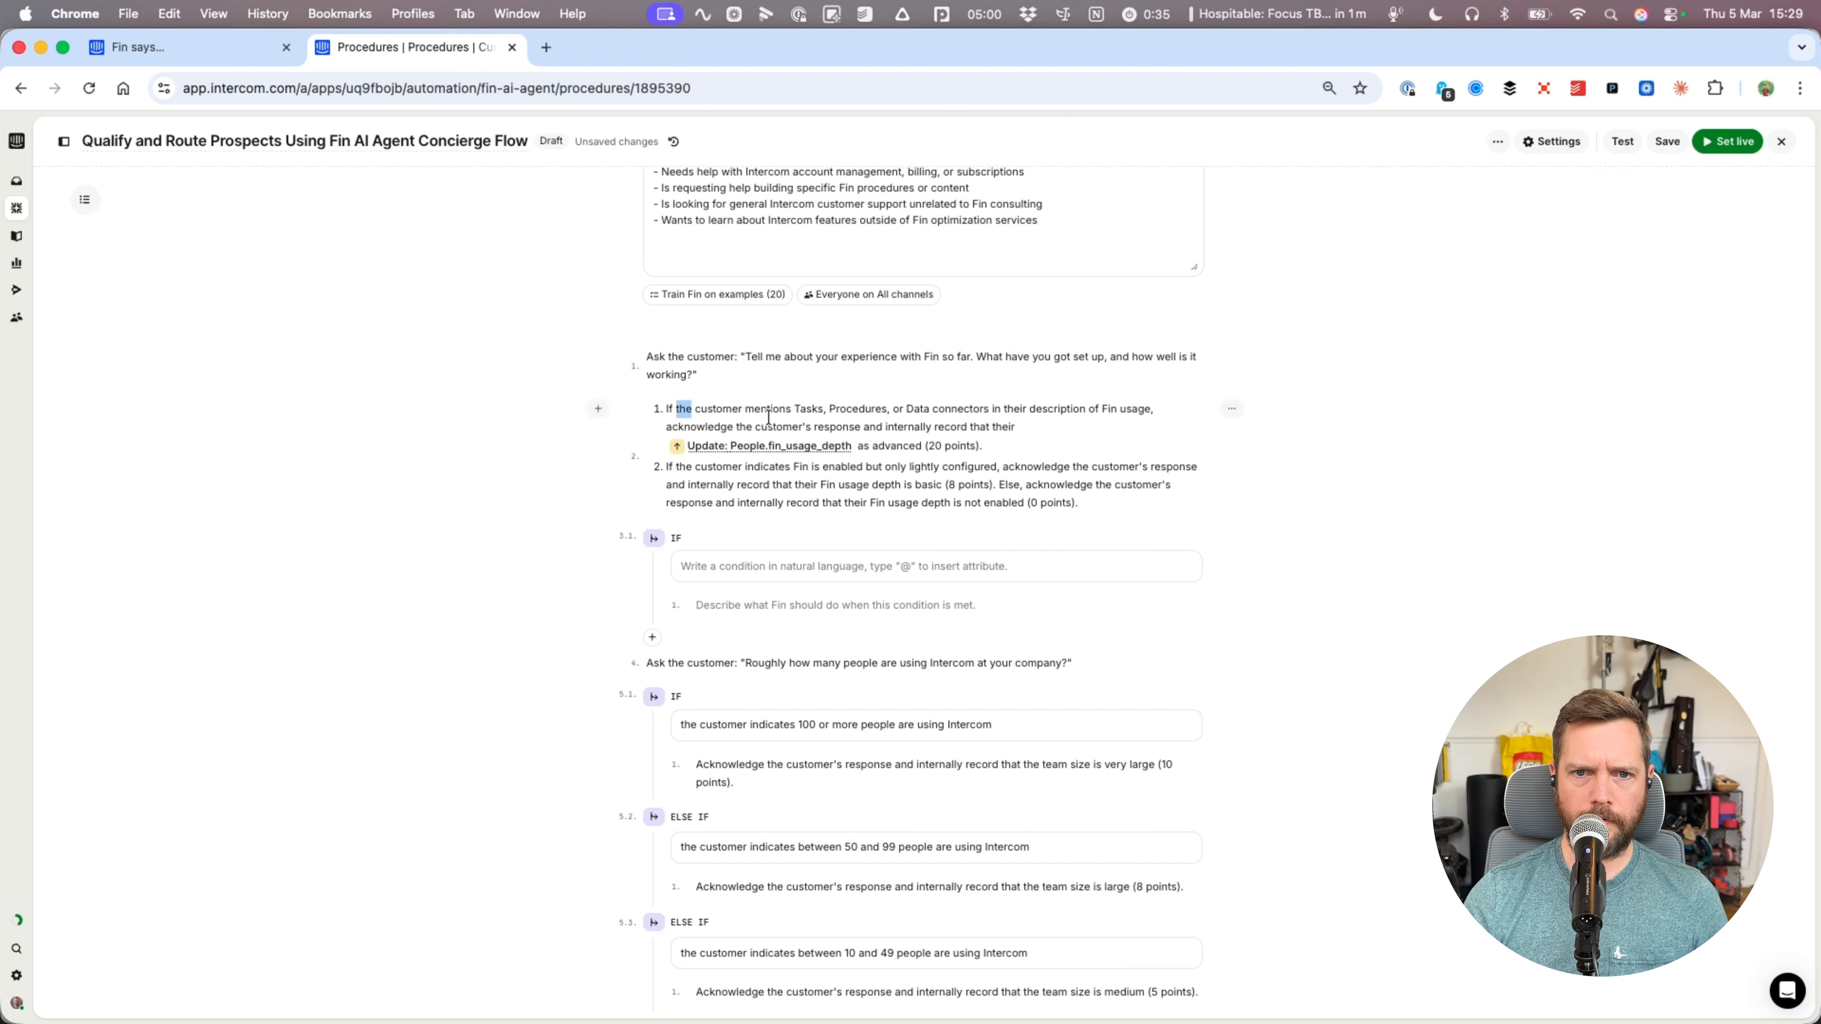
{"action": "left_click", "coordinate": [1152, 401], "text": "shift"}
{"action": "key", "text": "super+x"}
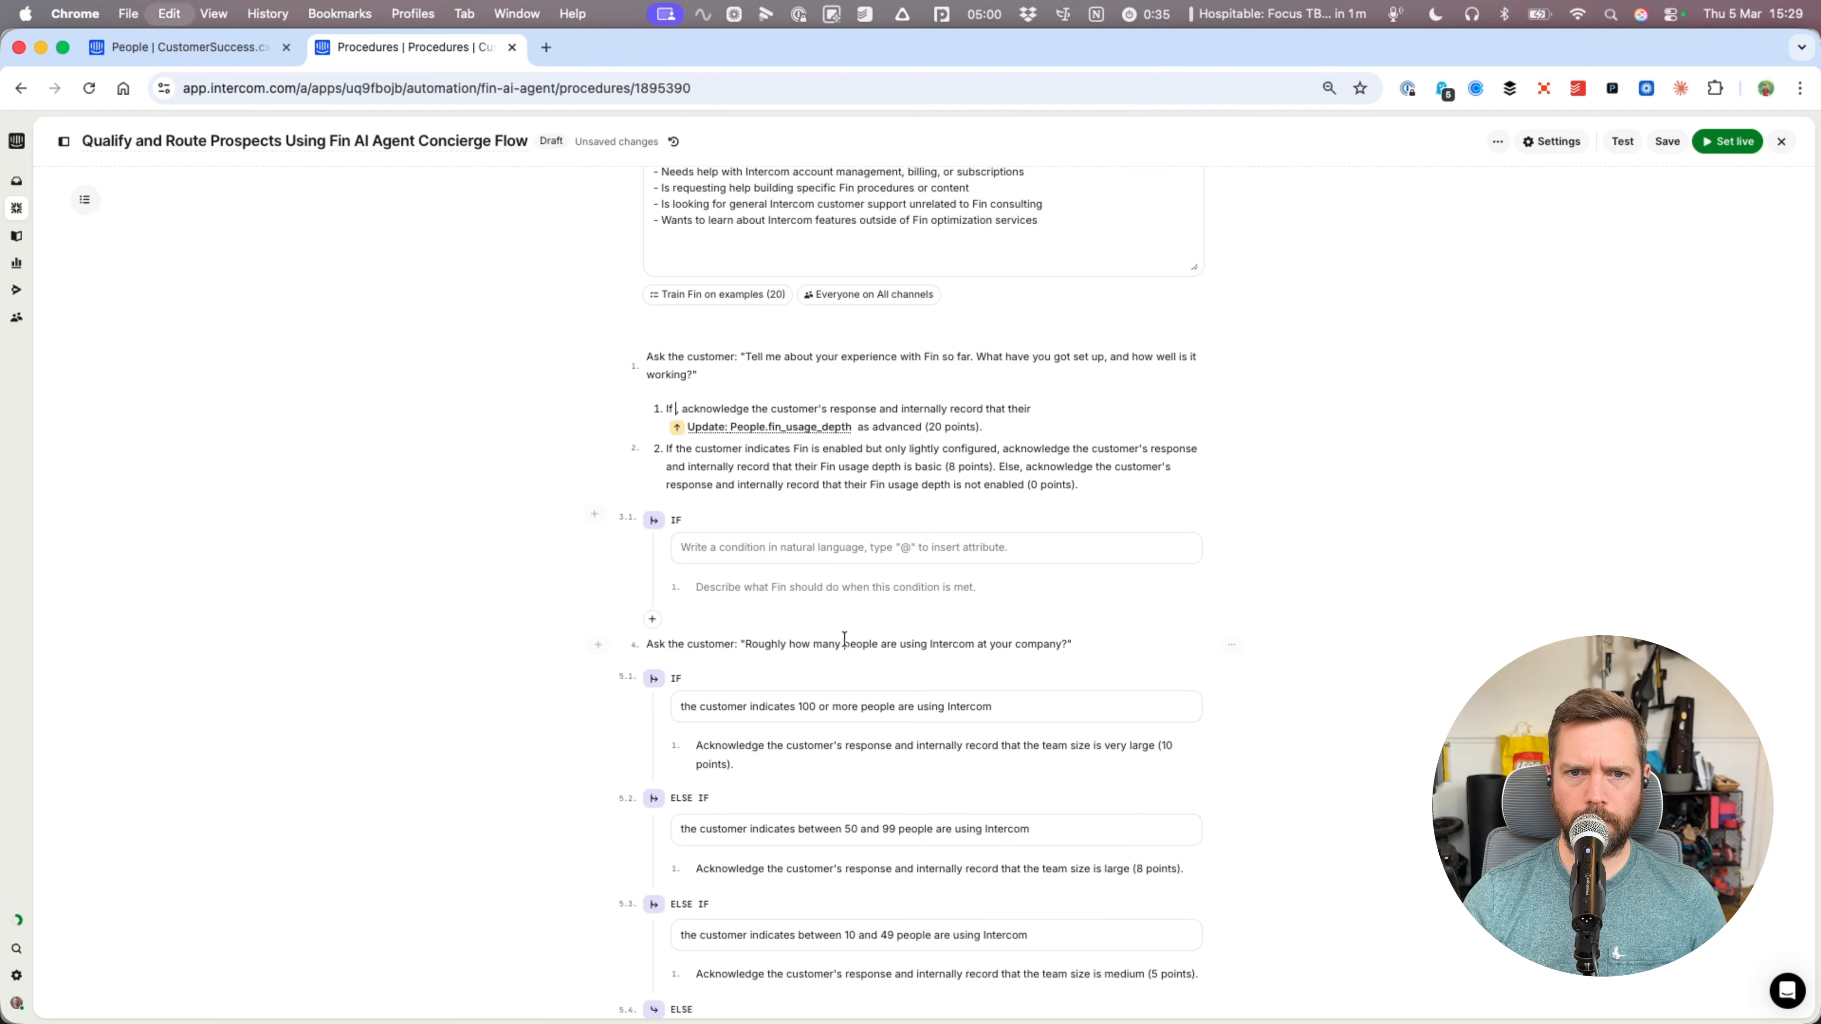
{"action": "left_click", "coordinate": [764, 543]}
{"action": "key", "text": "super+v"}
- Move the advanced usage acknowledgement, including its fin_usage_depth update, into the IF block's instruction and capitalize "Acknowledge"
{"action": "left_click_drag", "start_coordinate": [682, 408], "coordinate": [1010, 433]}
{"action": "key", "text": "super+x"}
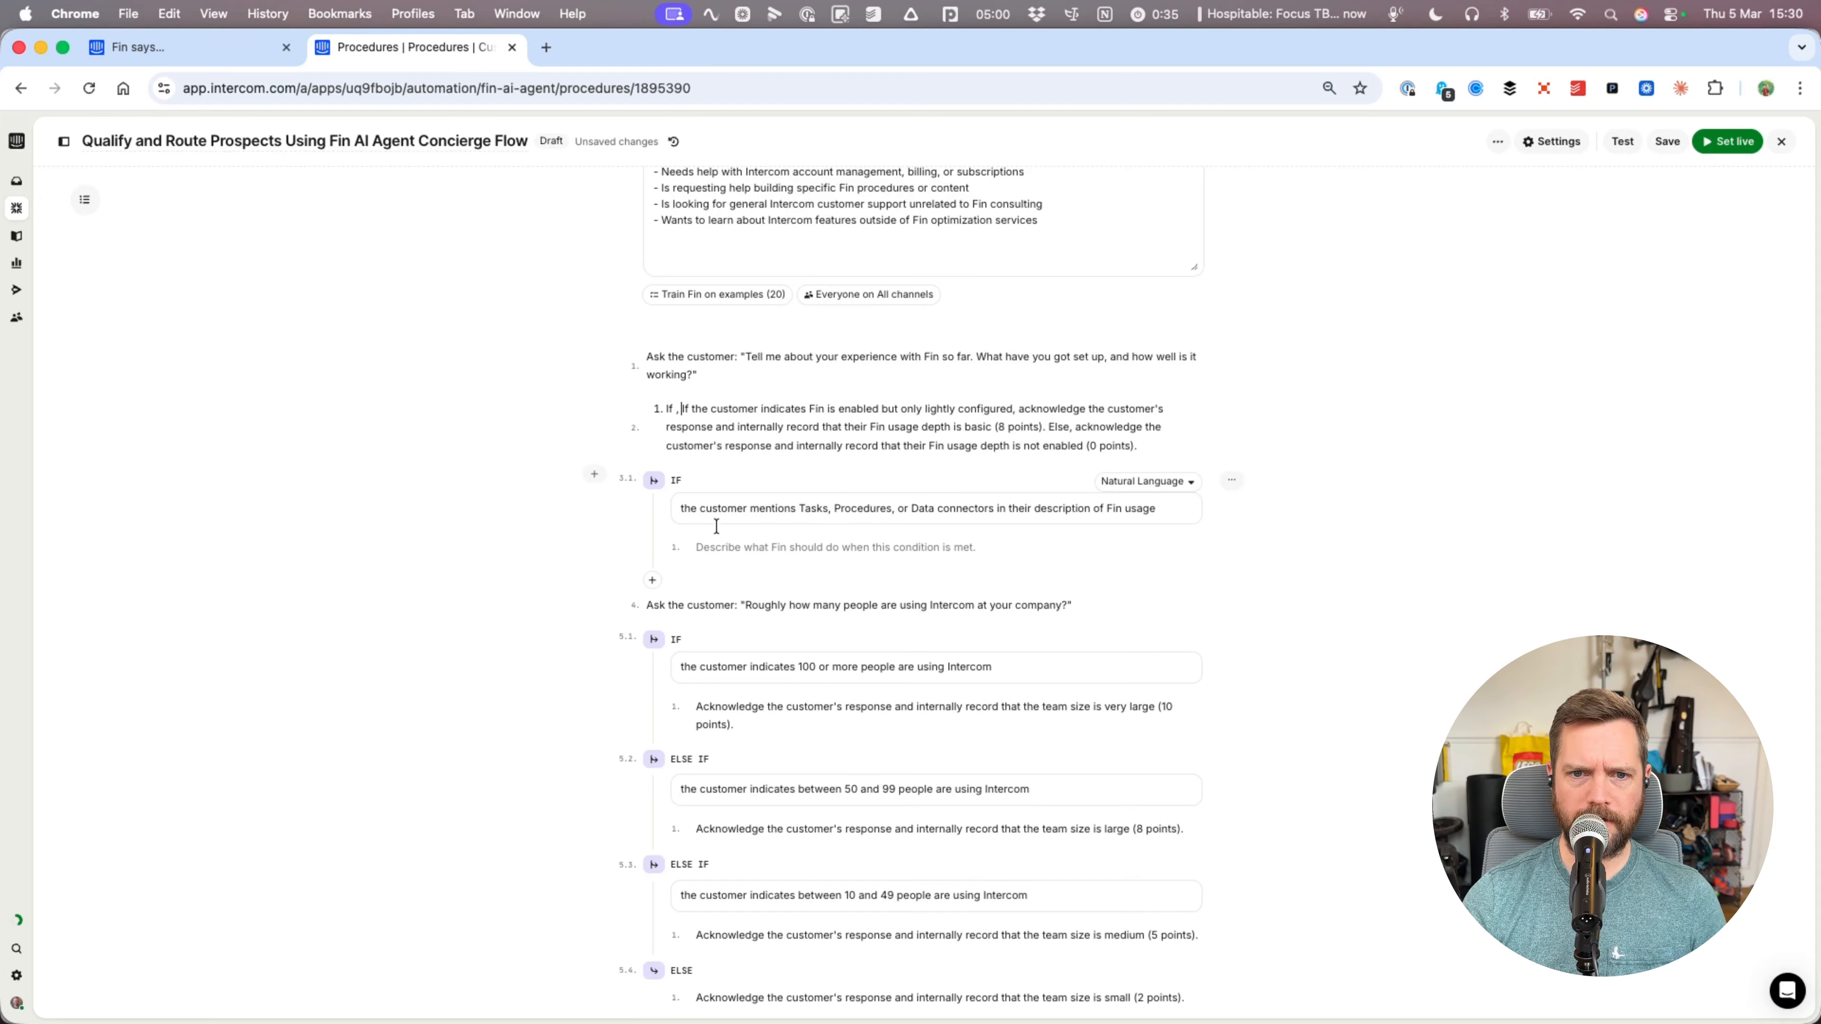
{"action": "left_click", "coordinate": [699, 547]}
{"action": "key", "text": "super+v"}
{"action": "type", "text": "A"}
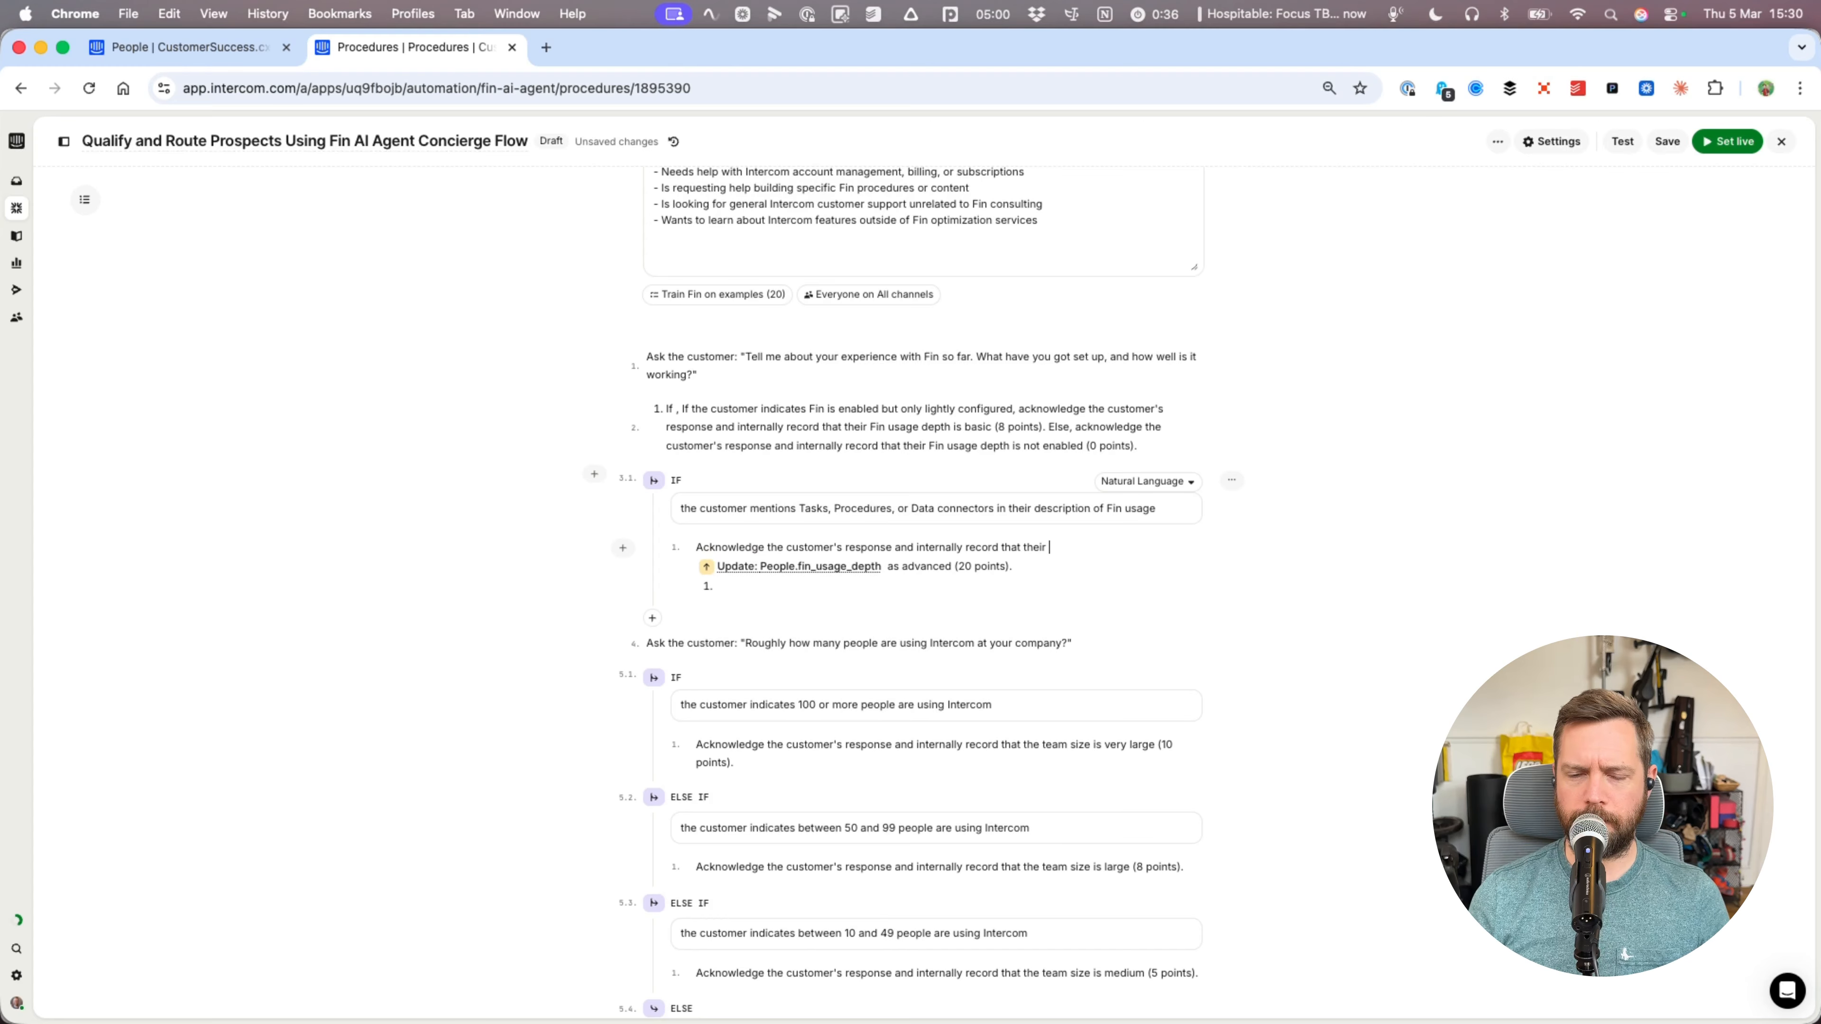
- Replace "internally record that their" with "set" before the fin_usage_depth update in the IF block's instruction
{"action": "key", "text": "alt+shift+Left"}
{"action": "key", "text": "alt+shift+Left"}
{"action": "key", "text": "alt+shift+Left"}
{"action": "key", "text": "alt+shift+Left"}
{"action": "key", "text": "alt+shift+Left"}
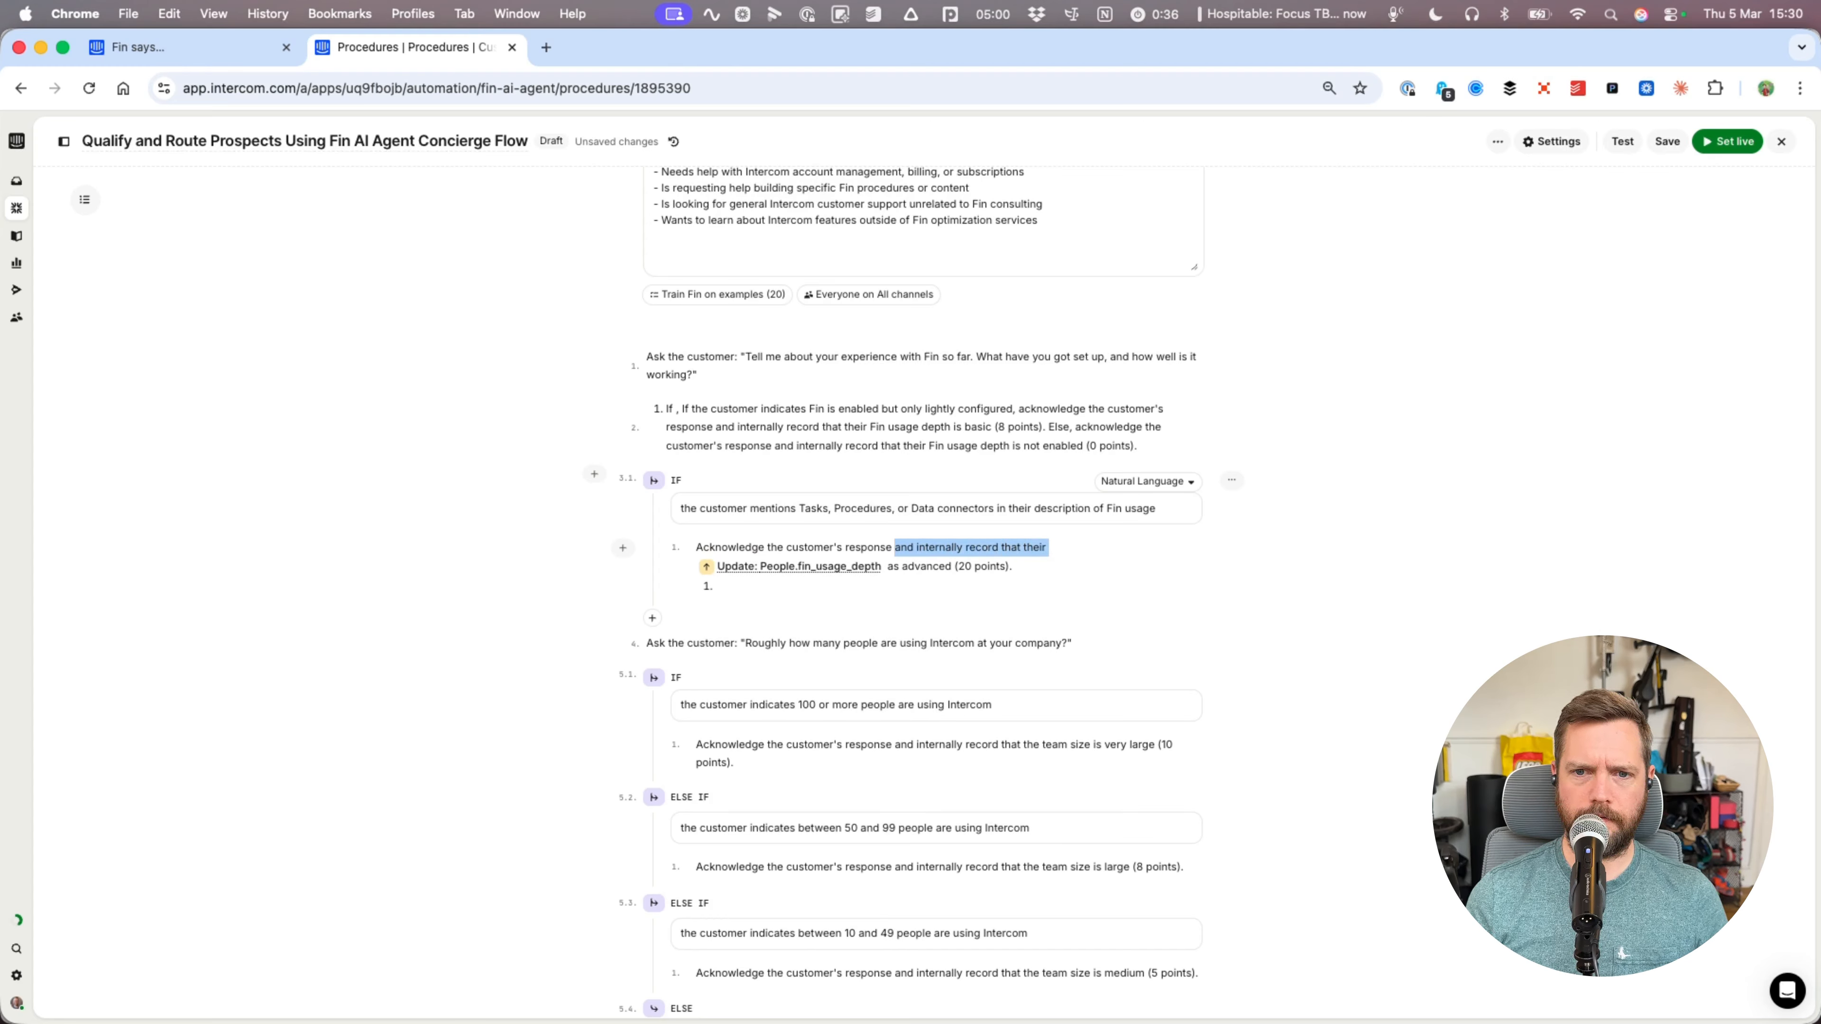
{"action": "key", "text": "alt+shift+Right"}
{"action": "type", "text": "set"}
- End the IF block's instruction with "to advanced", removing the 20 points note and the leftover list item
{"action": "key", "text": "alt+Right"}
{"action": "key", "text": "alt+Right"}
{"action": "key", "text": "alt+BackSpace"}
{"action": "type", "text": "to"}
{"action": "key", "text": "alt+Right"}
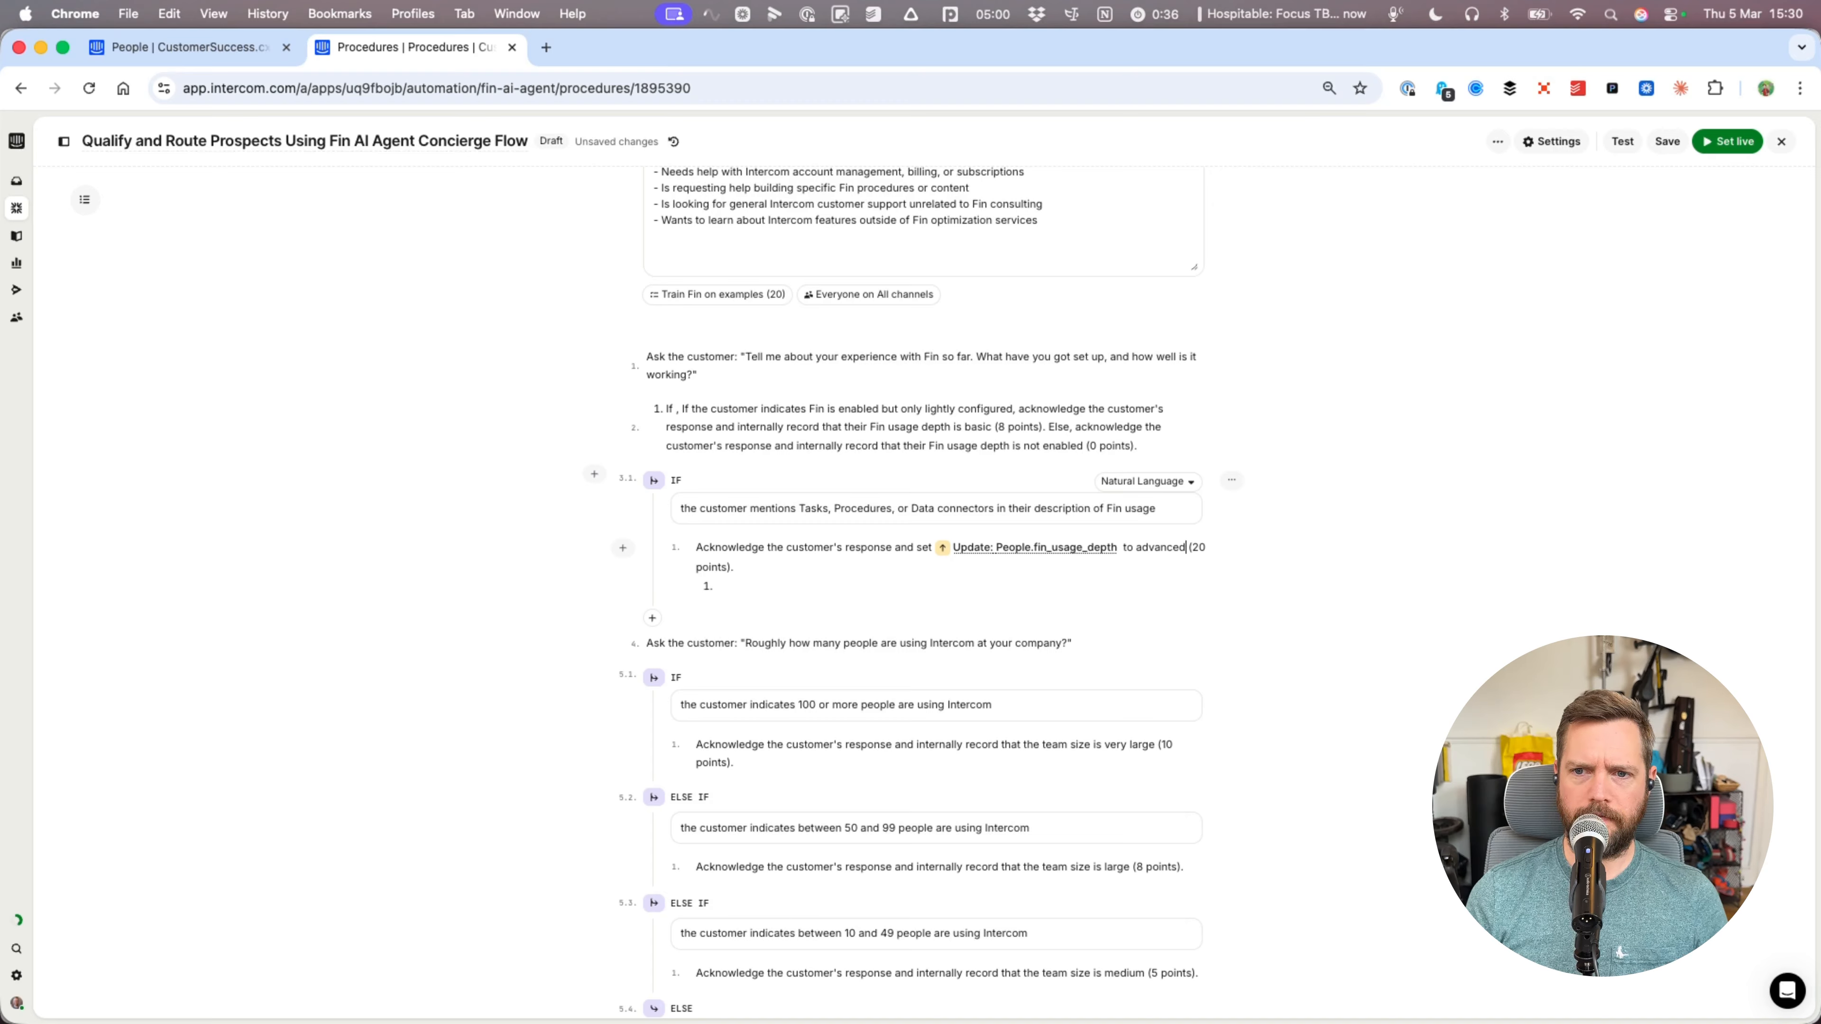
{"action": "key", "text": "shift+Down"}
{"action": "key", "text": "BackSpace"}
{"action": "key", "text": "BackSpace"}
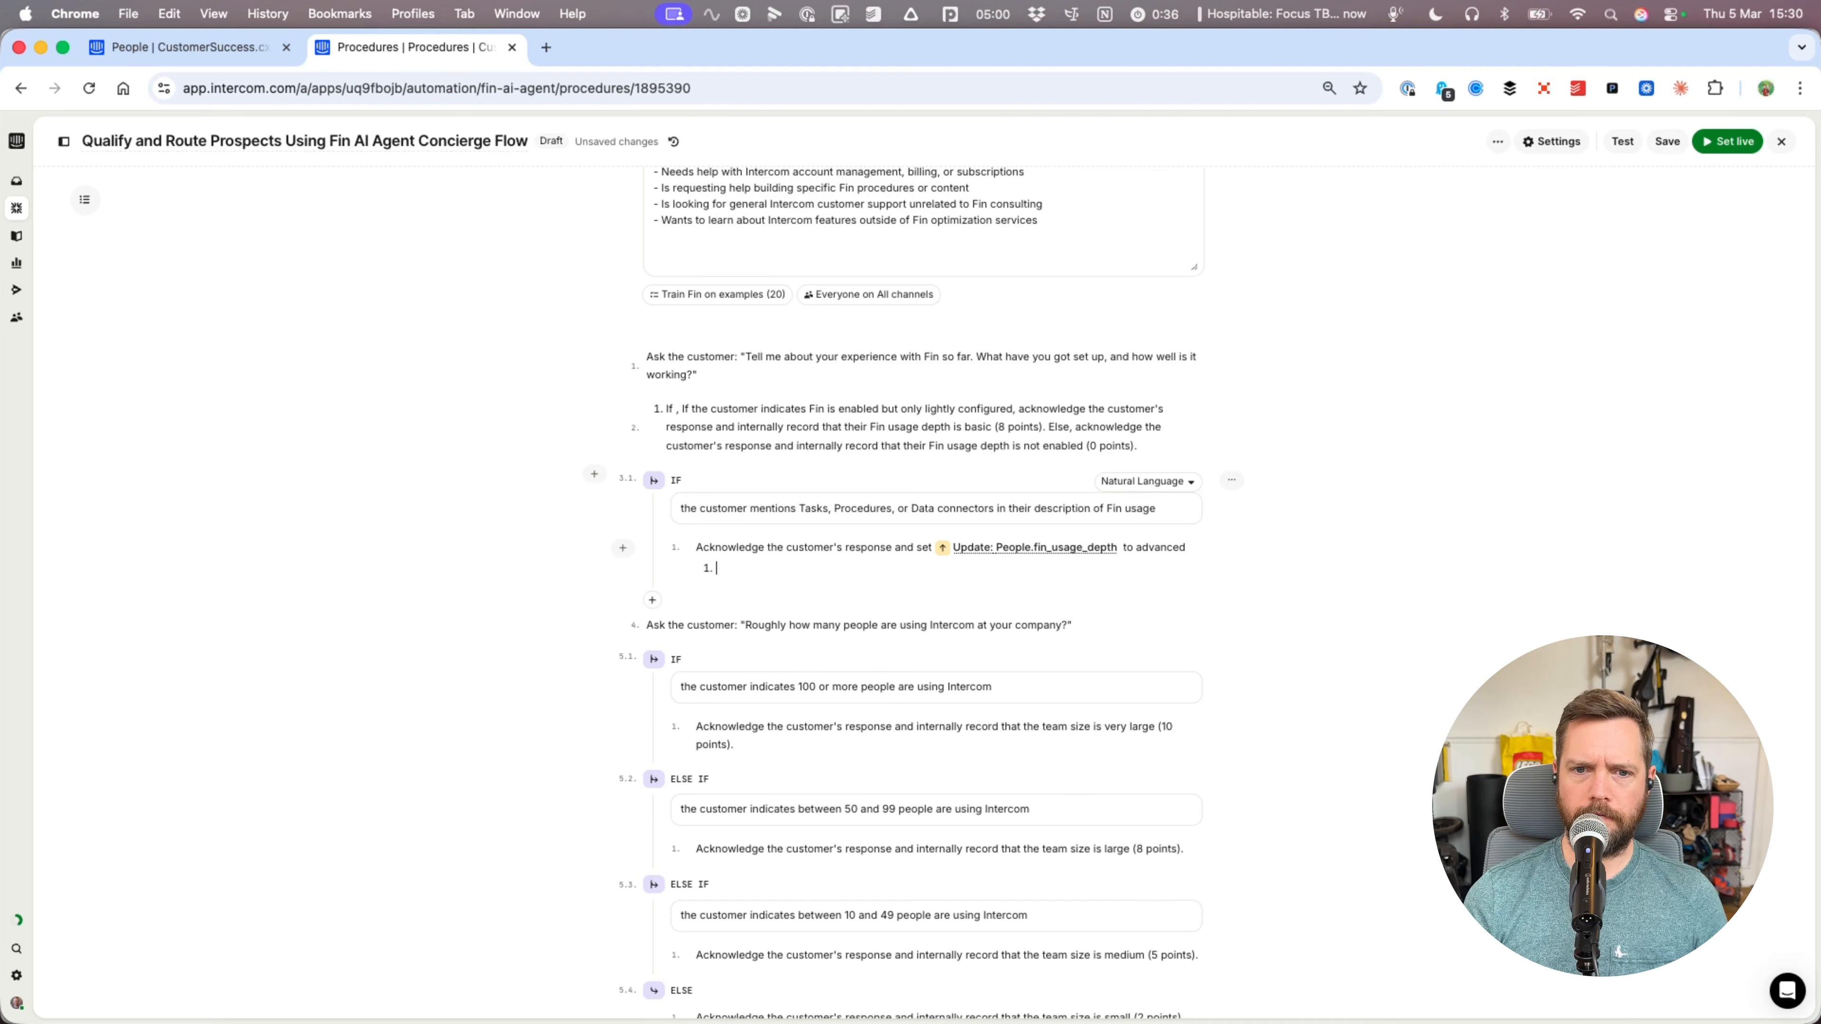
- Add an ELSE IF branch and move "the customer indicates Fin is enabled but only lightly configured" from step 2 into its condition
{"action": "left_click", "coordinate": [651, 600]}
{"action": "left_click", "coordinate": [651, 610]}
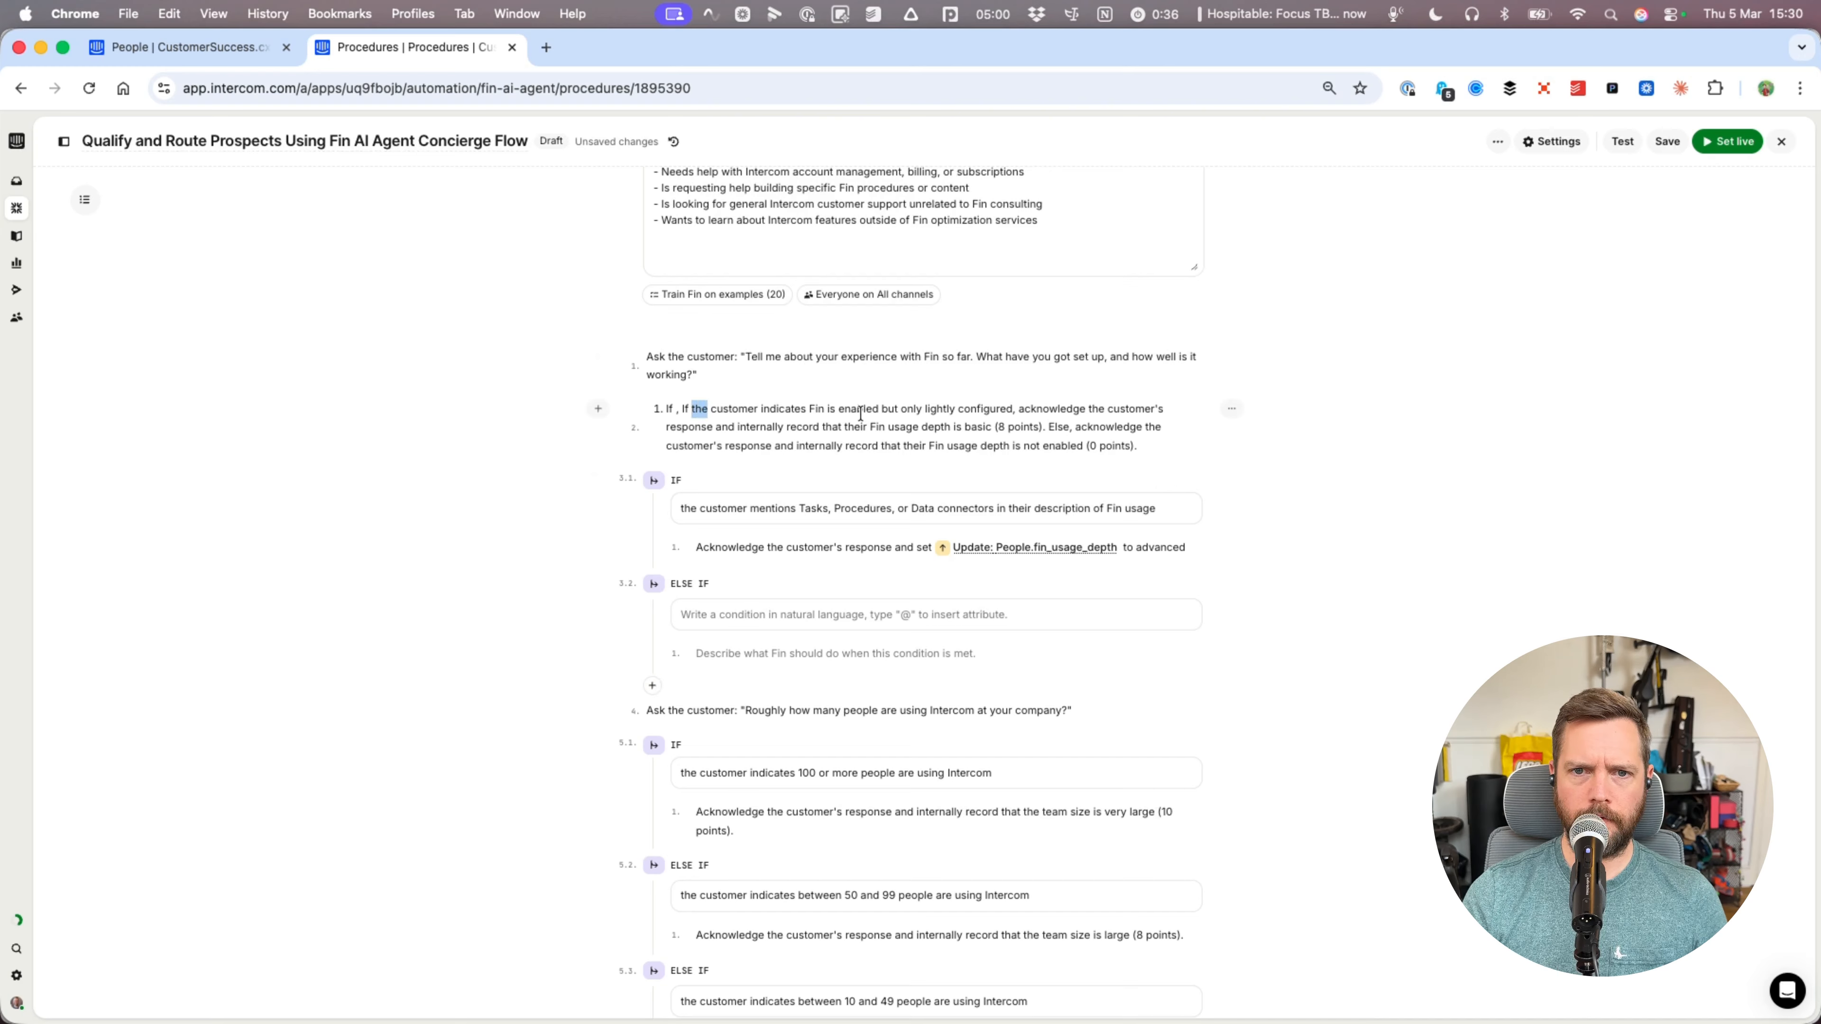
{"action": "left_click", "coordinate": [1007, 409], "text": "shift"}
{"action": "key", "text": "BackSpace"}
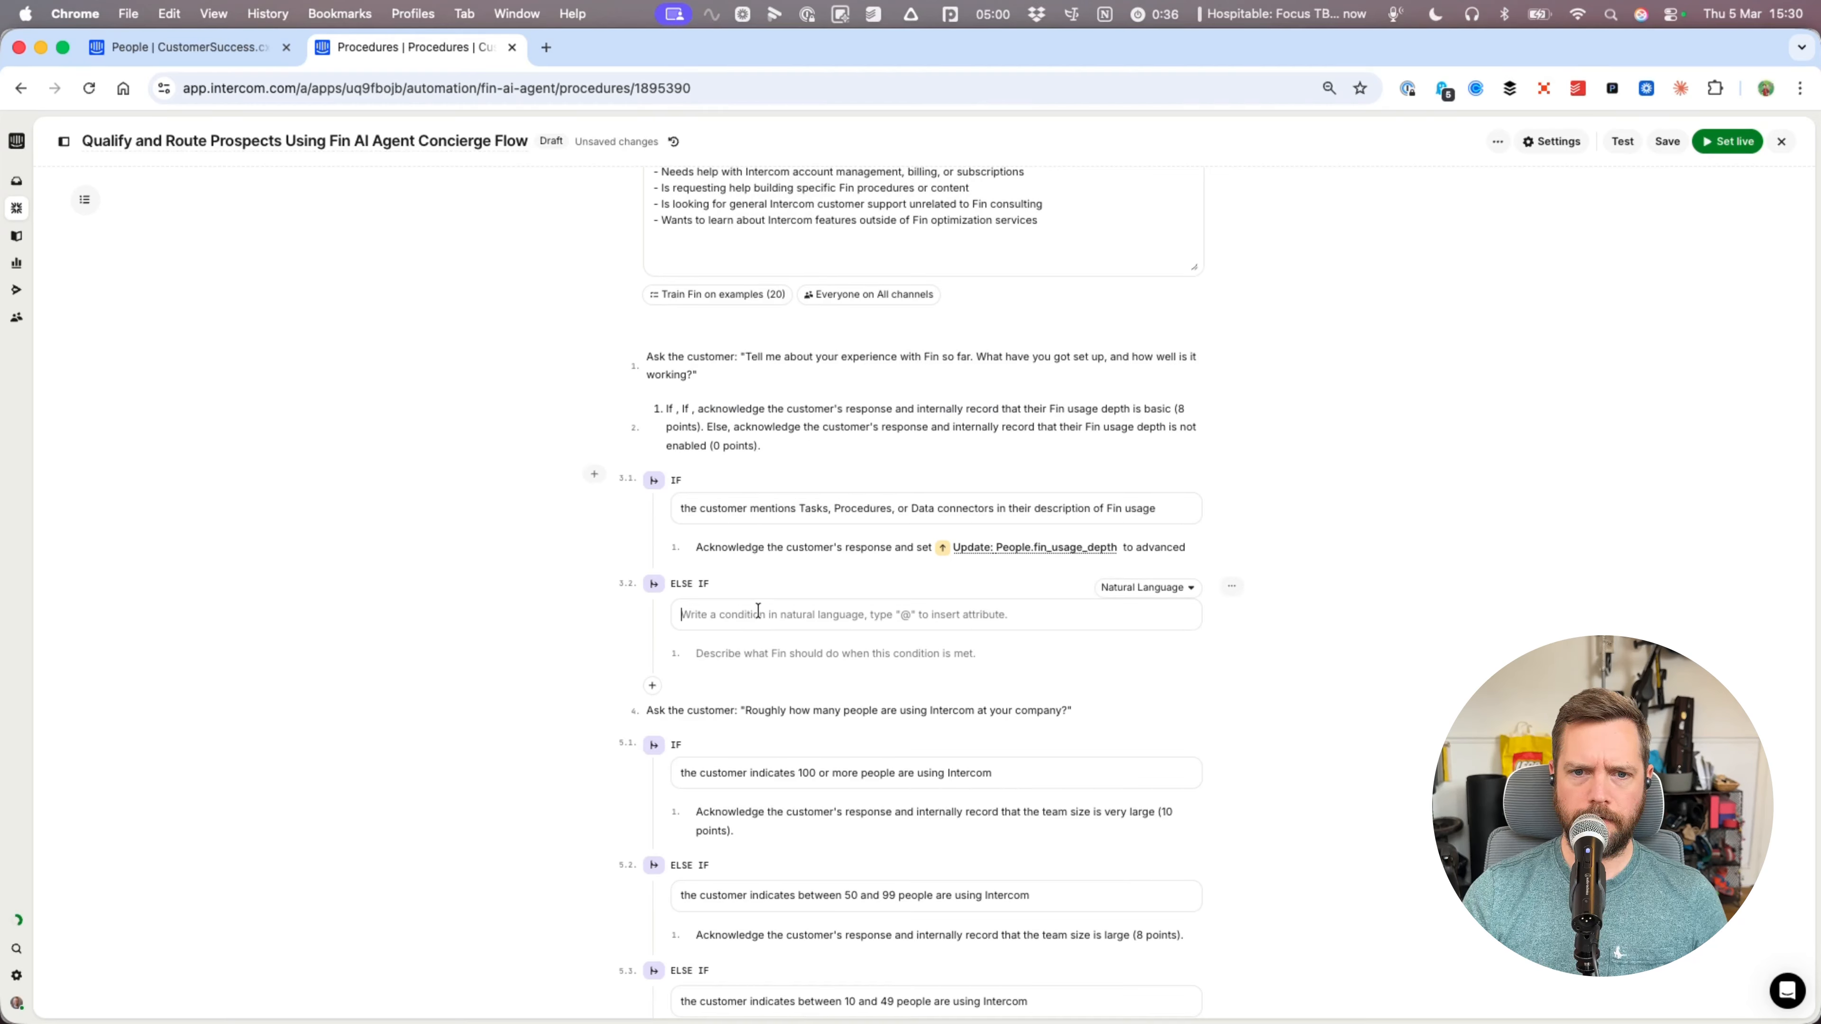
{"action": "key", "text": "super+v"}
- Fill the ELSE IF instruction with a copy of the IF block's fin_usage_depth instruction, ending it with "to basic"
{"action": "double_click", "coordinate": [720, 406]}
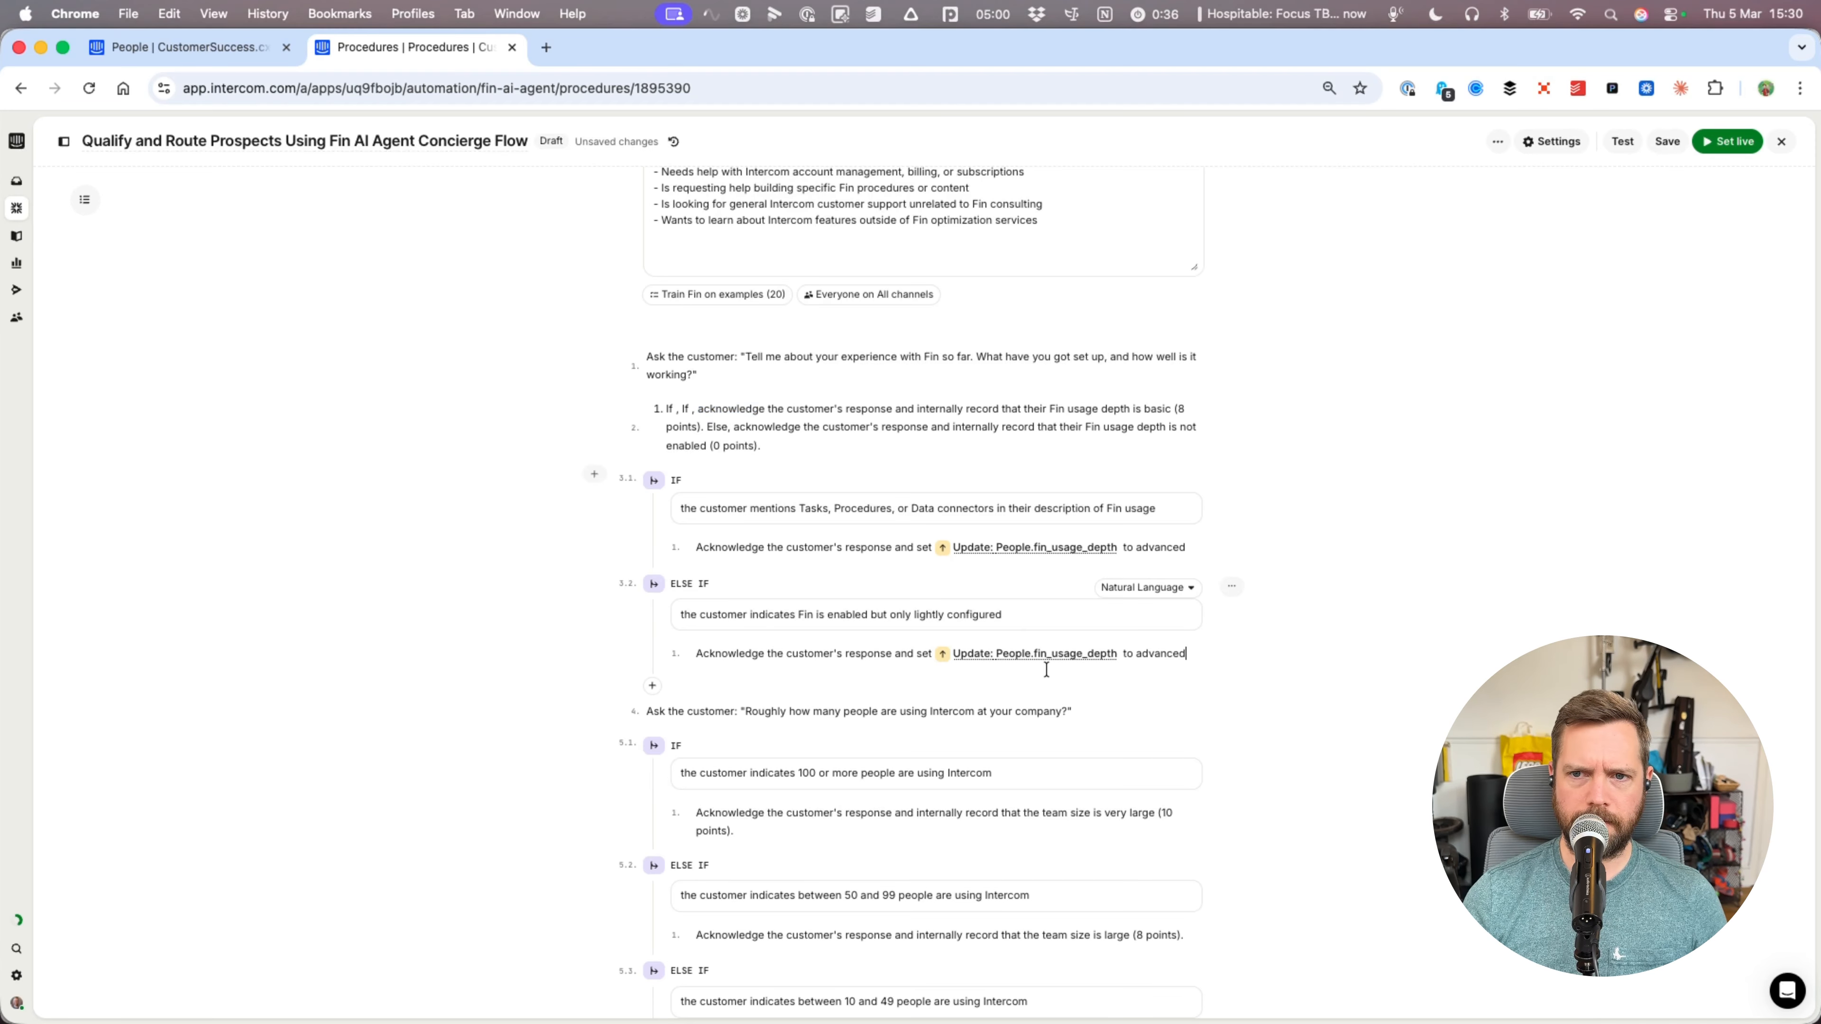
{"action": "key", "text": "alt+shift+Left"}
{"action": "type", "text": "basic"}
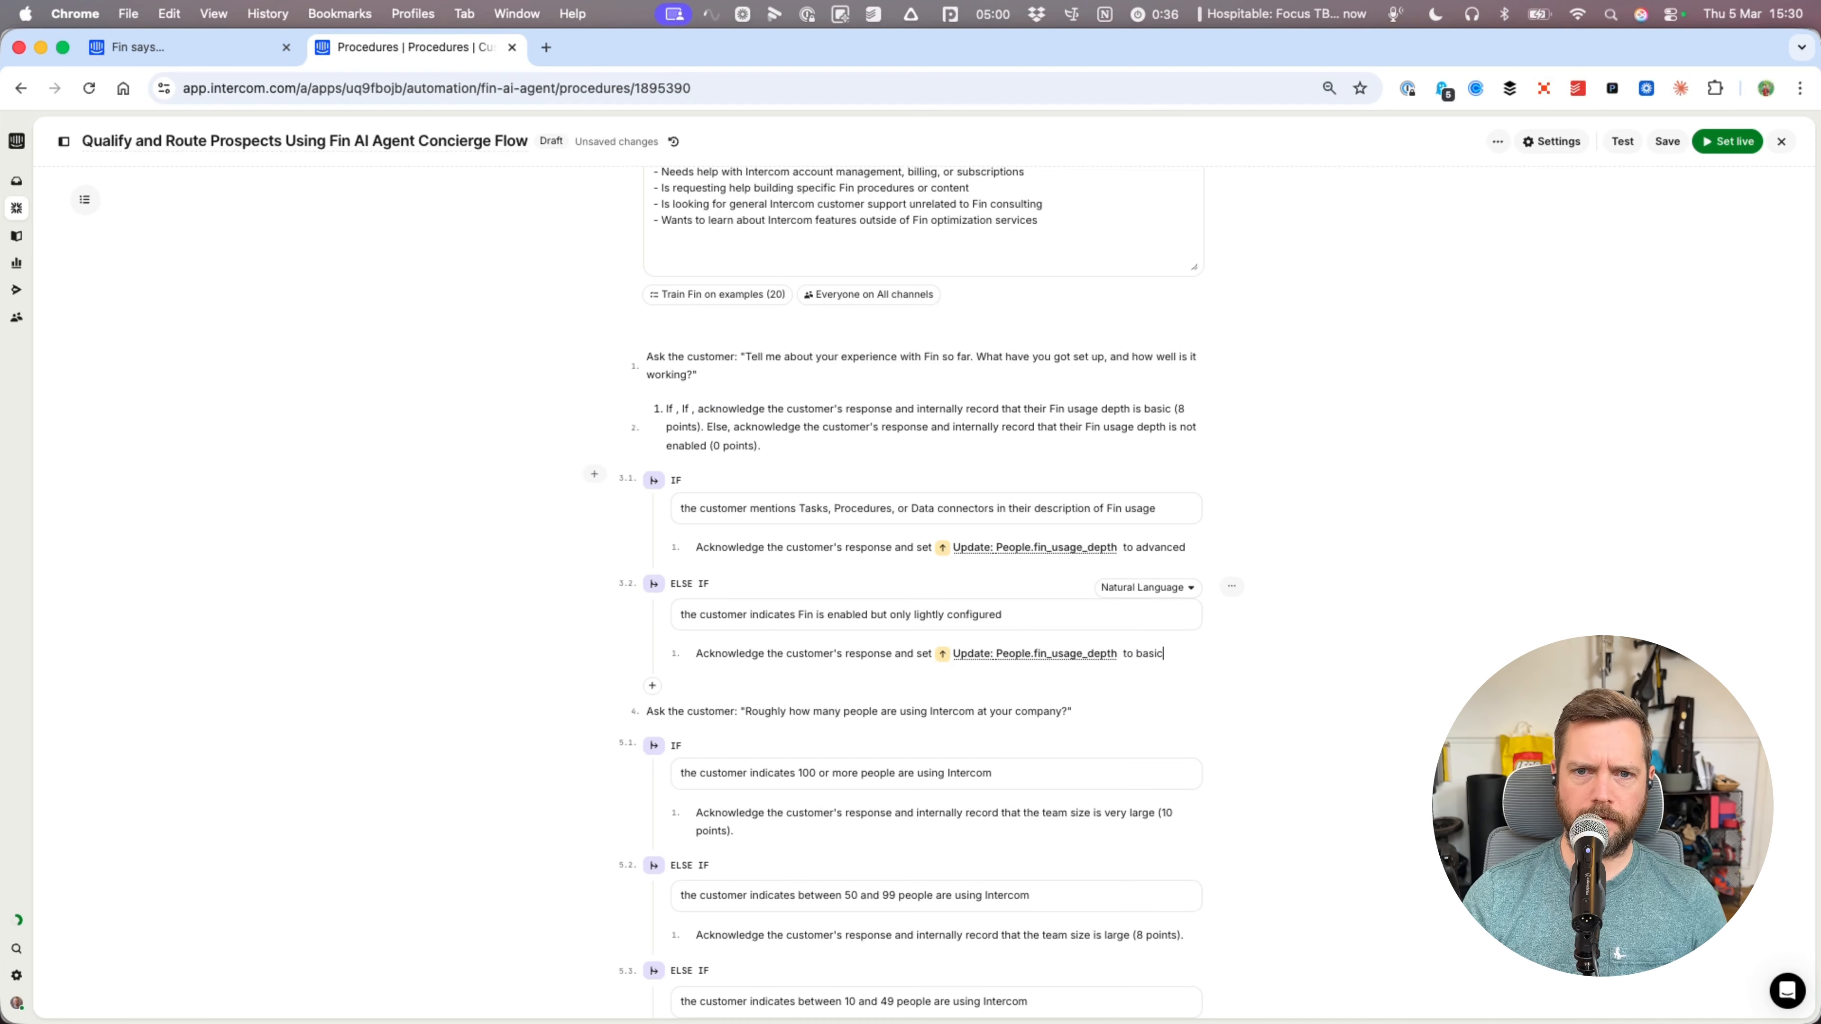
- Capitalize the fin_usage_depth values as "Advanced" in the IF instruction and "Basic" in the ELSE IF instruction
{"action": "scroll", "coordinate": [975, 602], "scroll_direction": "down", "scroll_amount": 3}
{"action": "scroll", "coordinate": [1160, 543], "scroll_direction": "up", "scroll_amount": 5}
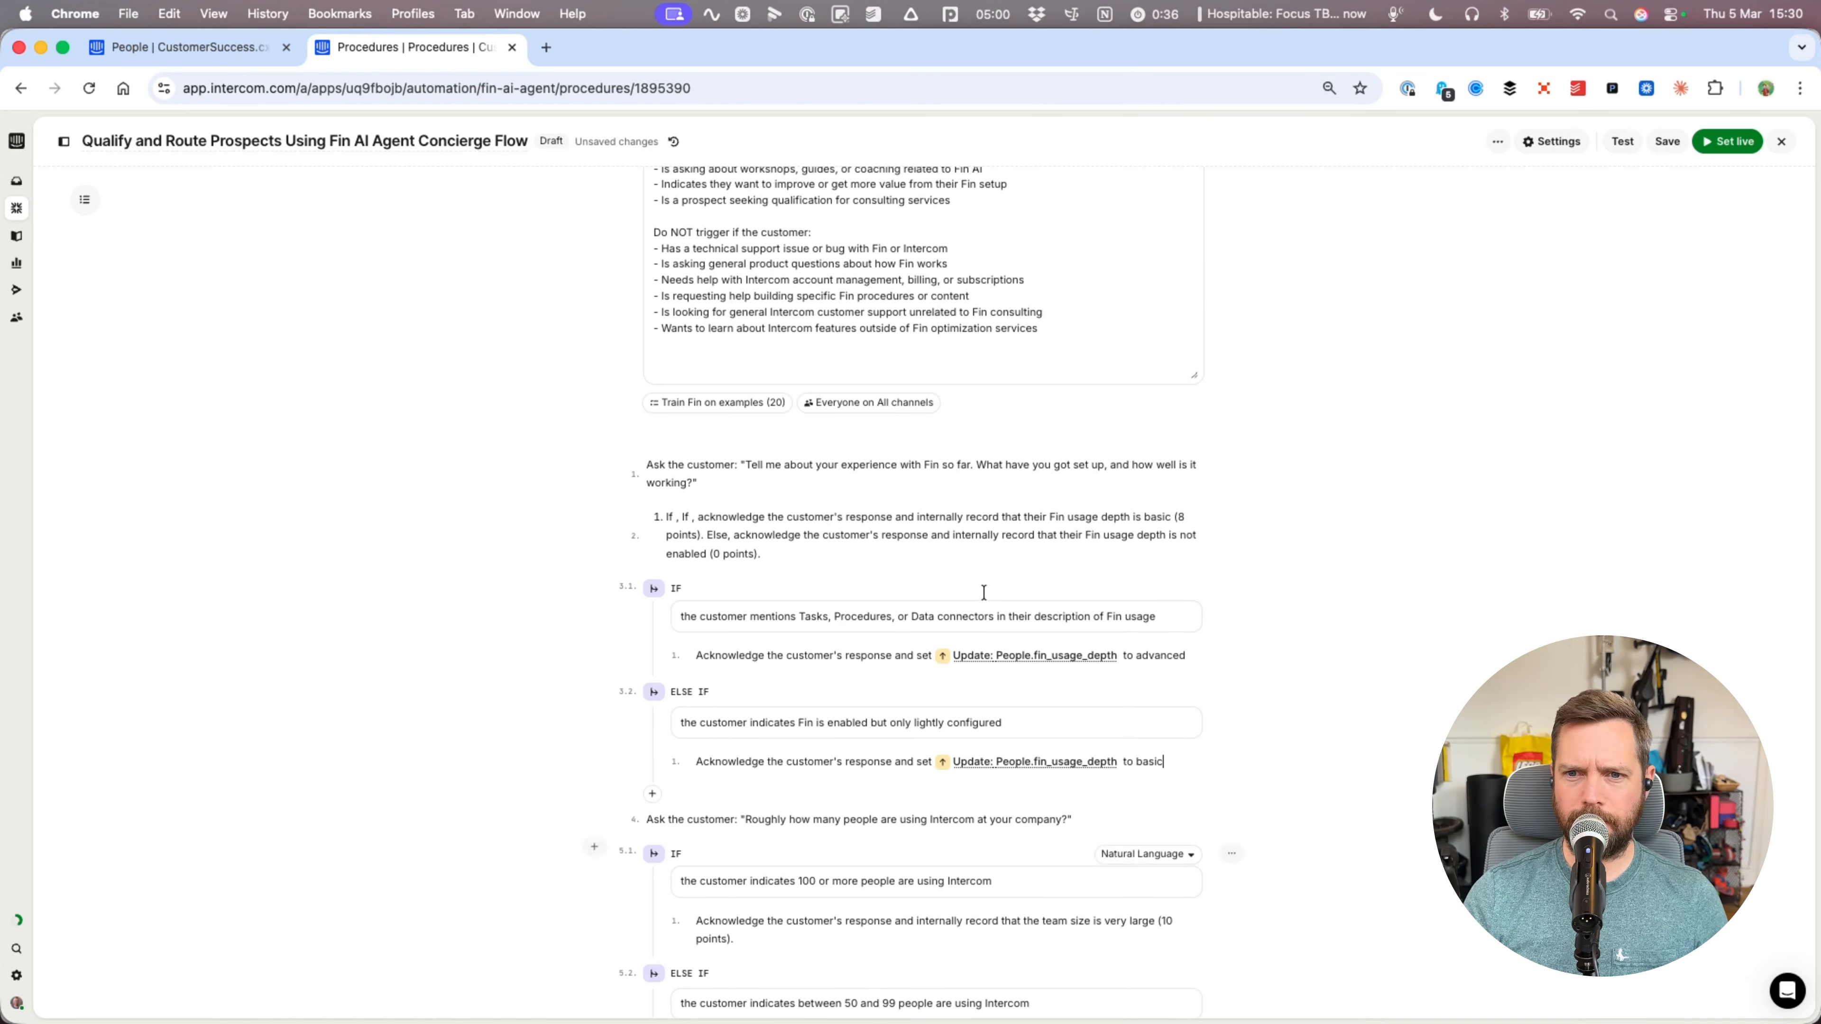
{"action": "scroll", "coordinate": [1154, 538], "scroll_direction": "down", "scroll_amount": 3}
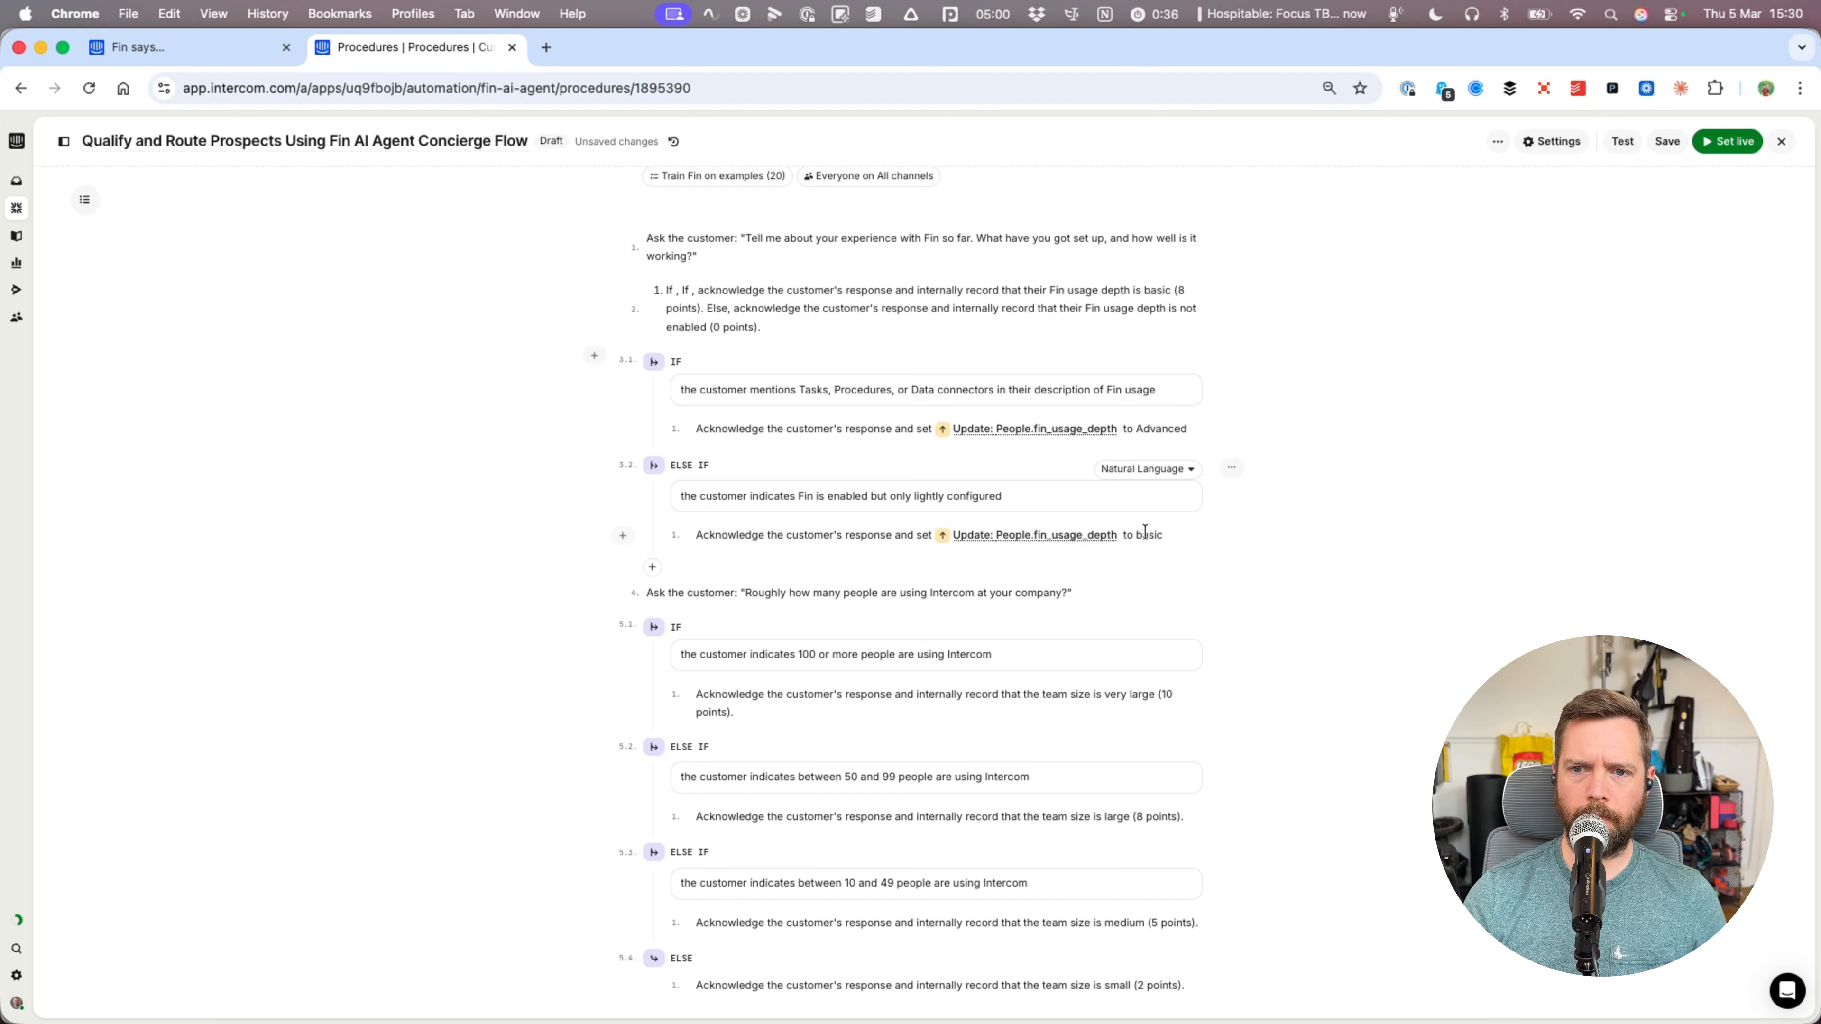
{"action": "key", "text": "shift+Right"}
{"action": "type", "text": "B"}
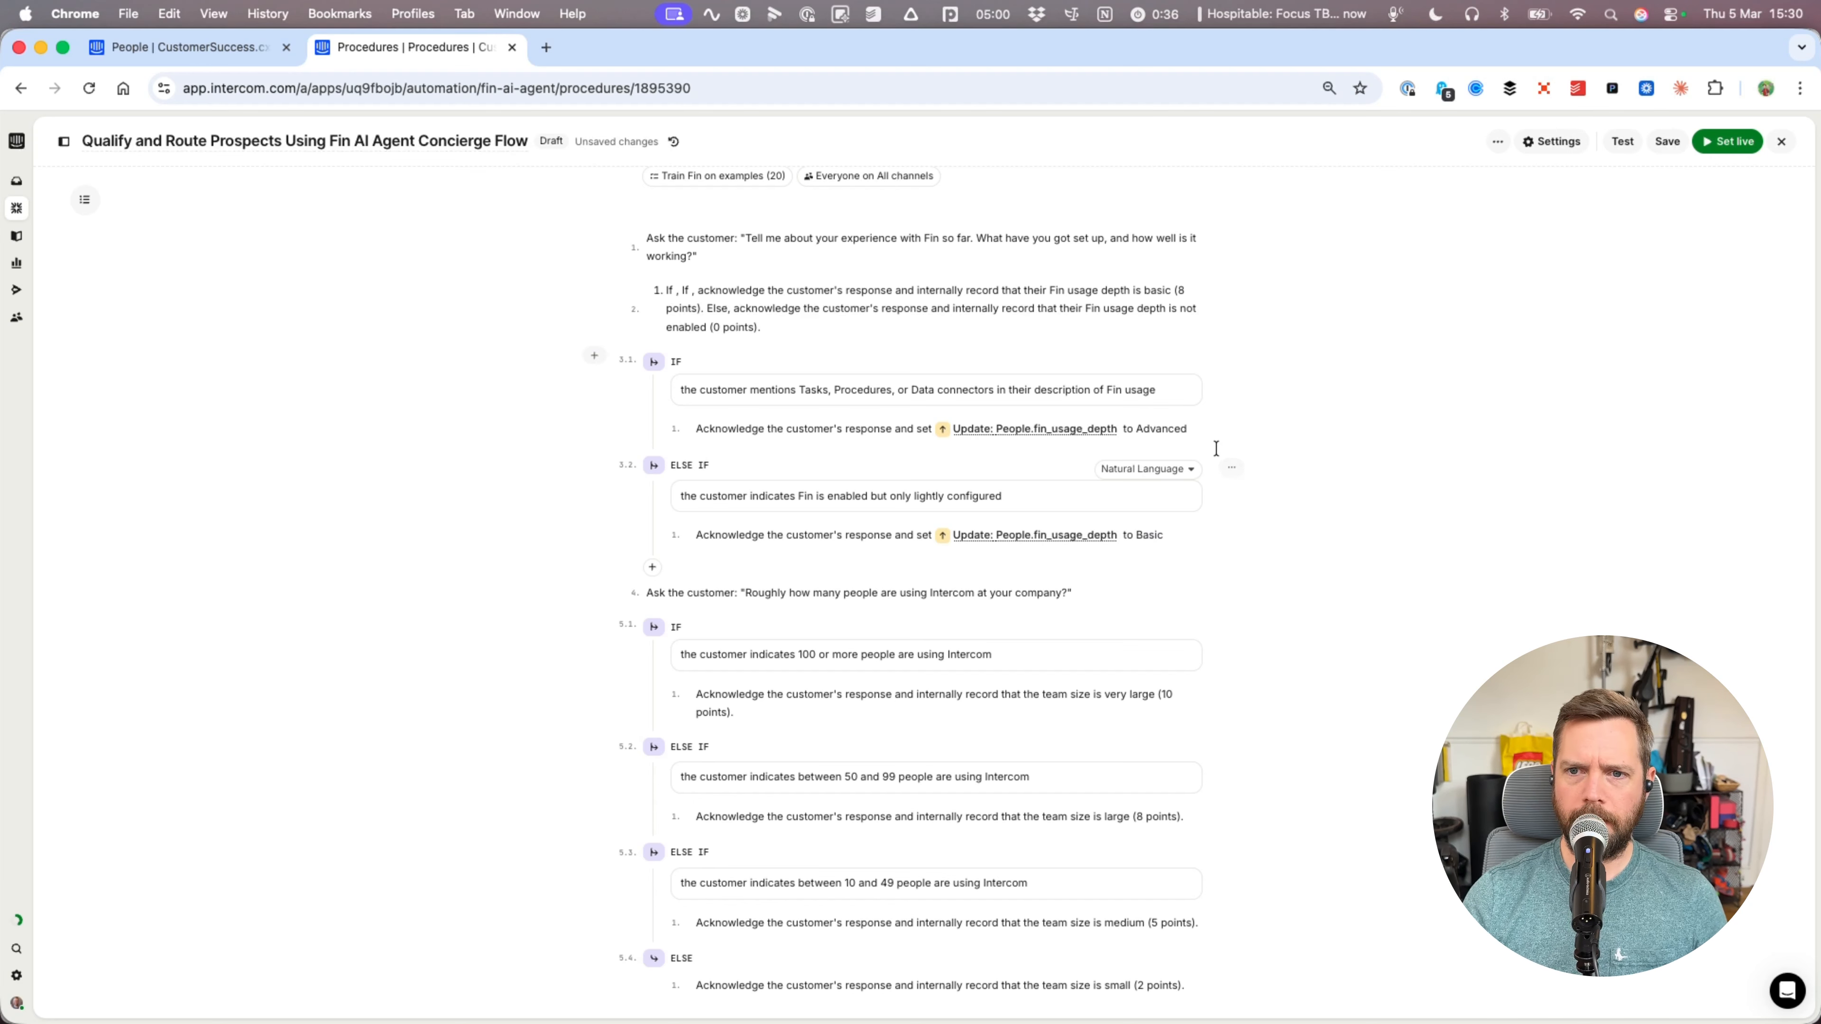
- Append "(20 points)" after "Advanced" in the IF instruction, checking the usage depth scores in the Notion document
{"action": "left_click", "coordinate": [1158, 434]}
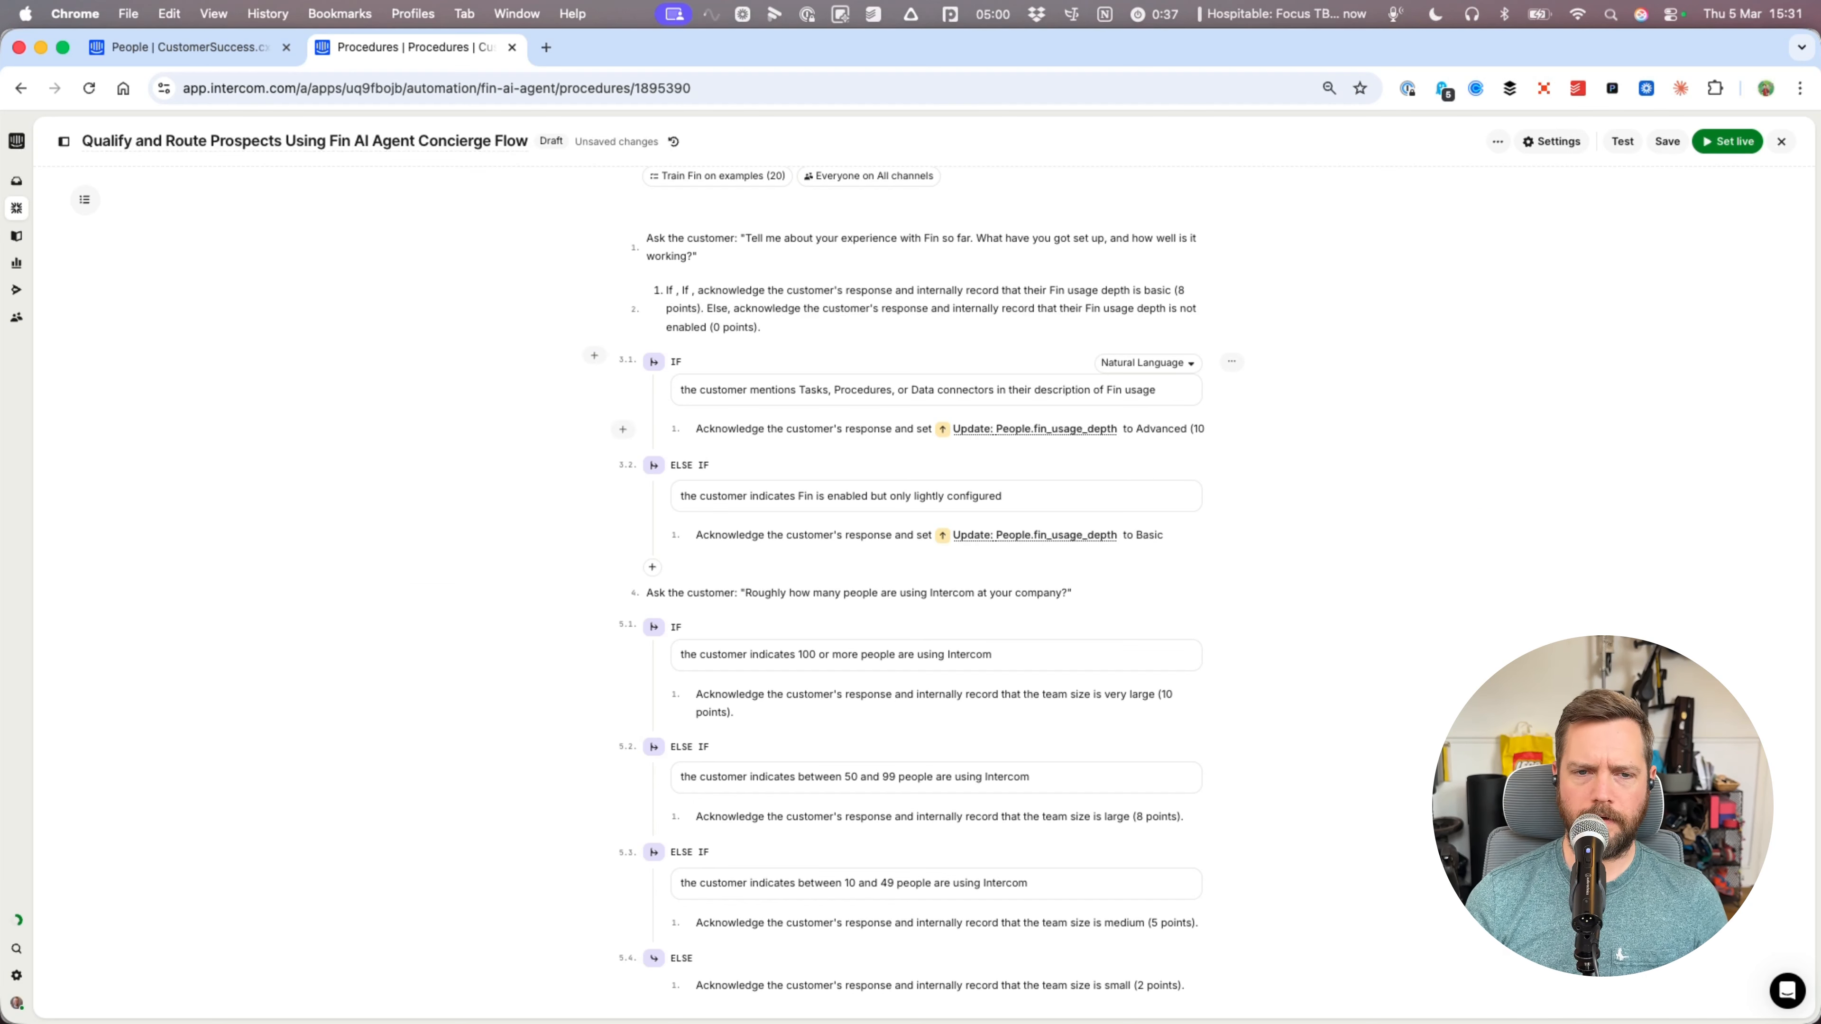
{"action": "key", "text": "super+Tab"}
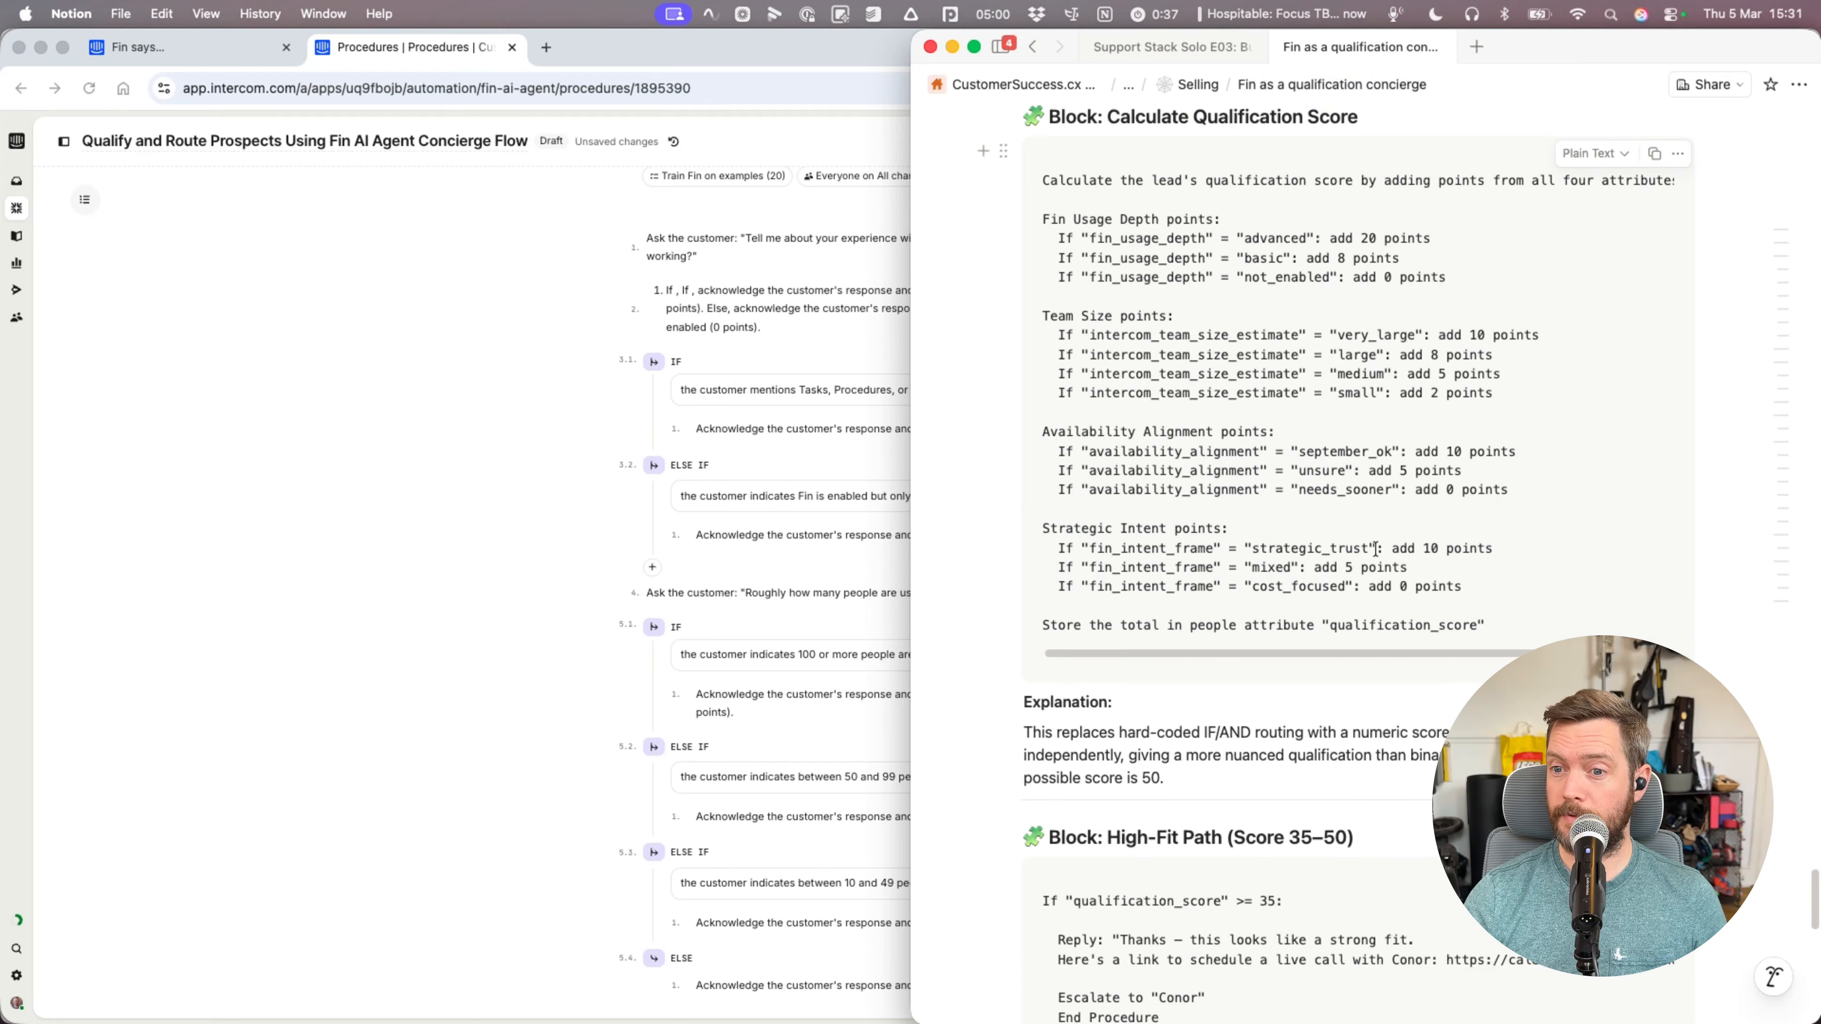
{"action": "scroll", "coordinate": [1376, 548], "scroll_direction": "up", "scroll_amount": 2}
{"action": "key", "text": "super+Tab"}
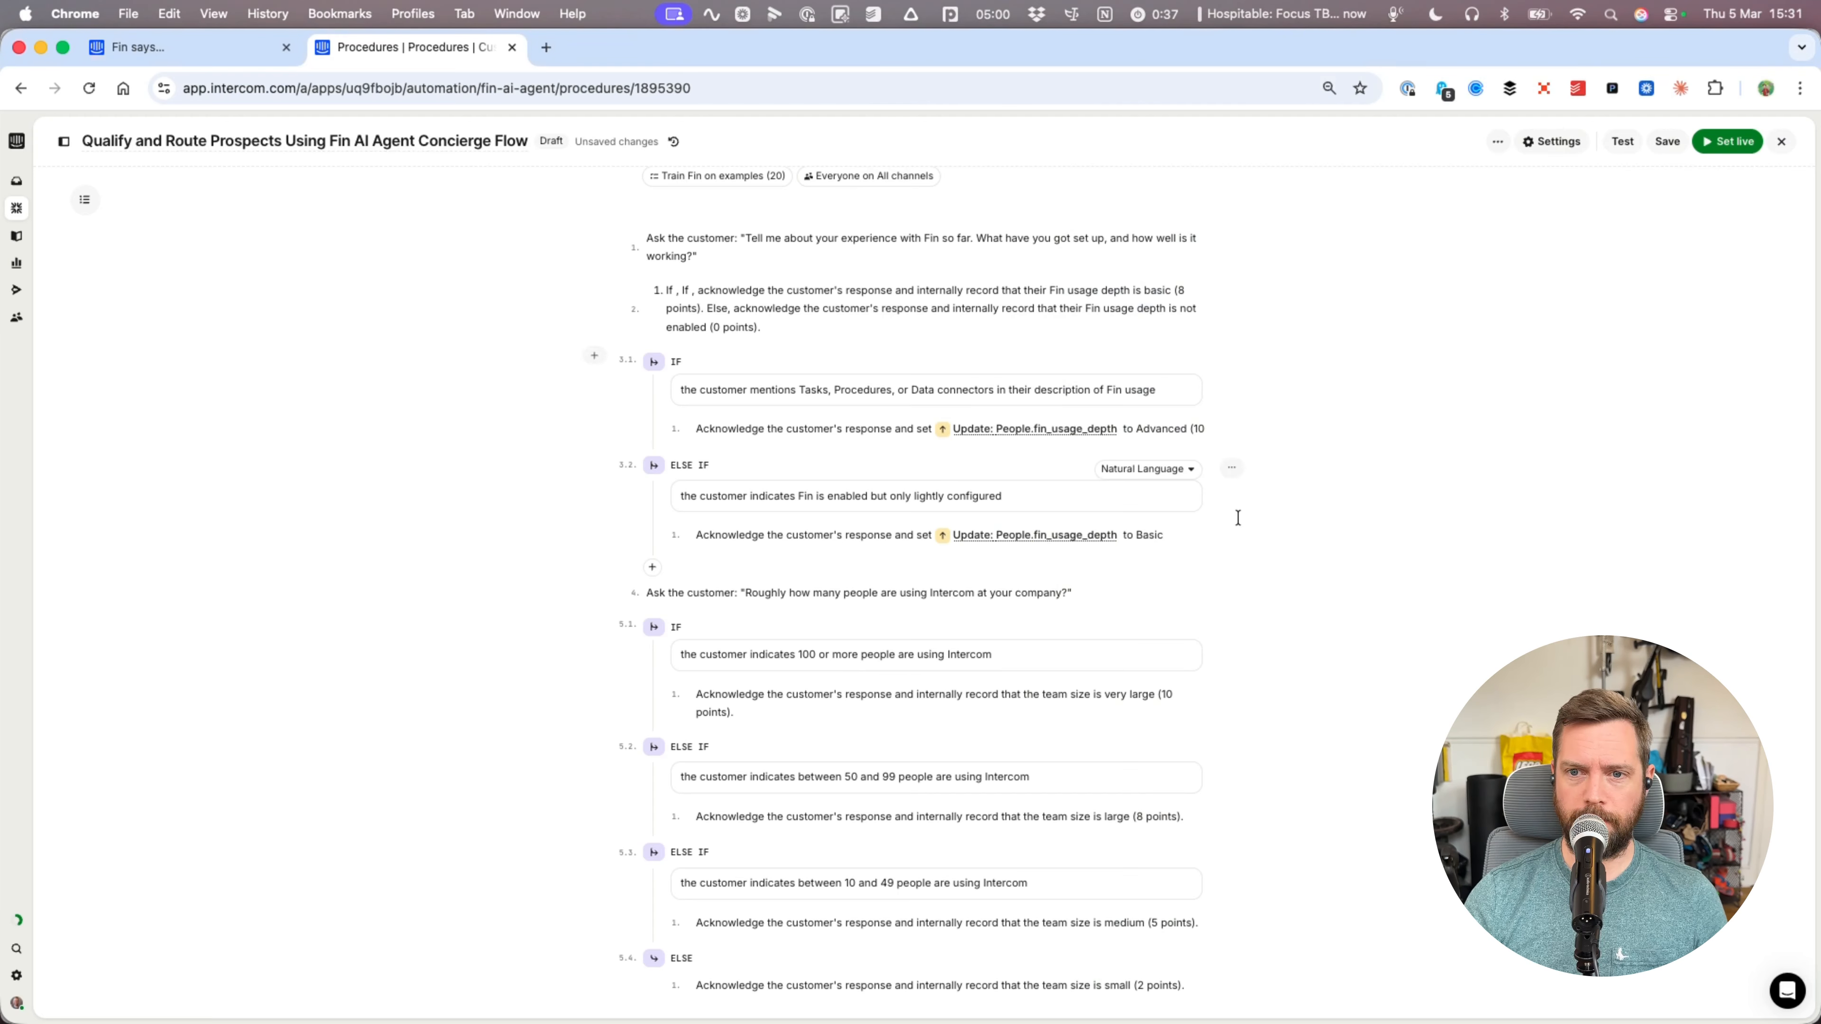
{"action": "key", "text": "BackSpace"}
{"action": "key", "text": "BackSpace"}
{"action": "type", "text": "20 points)"}
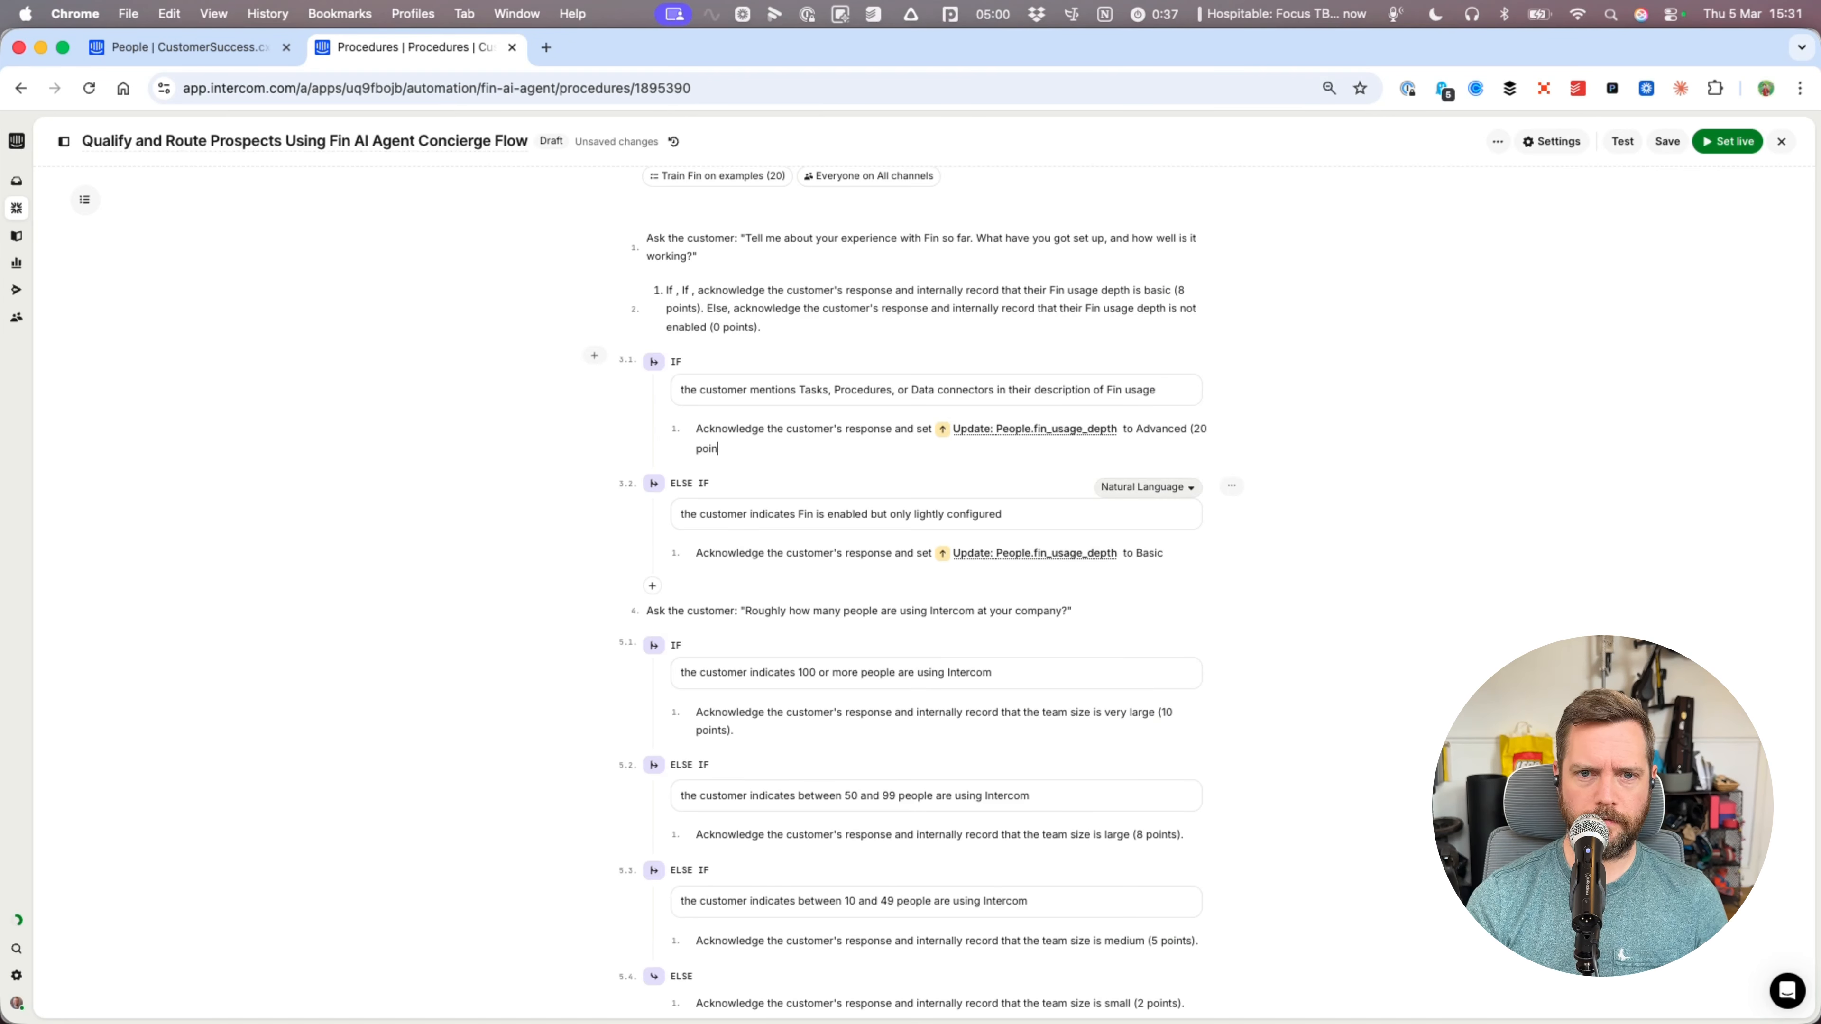
- Append "(8 points)" after "Basic" in the ELSE IF instruction and add an ELSE branch below it
{"action": "left_click", "coordinate": [1201, 553]}
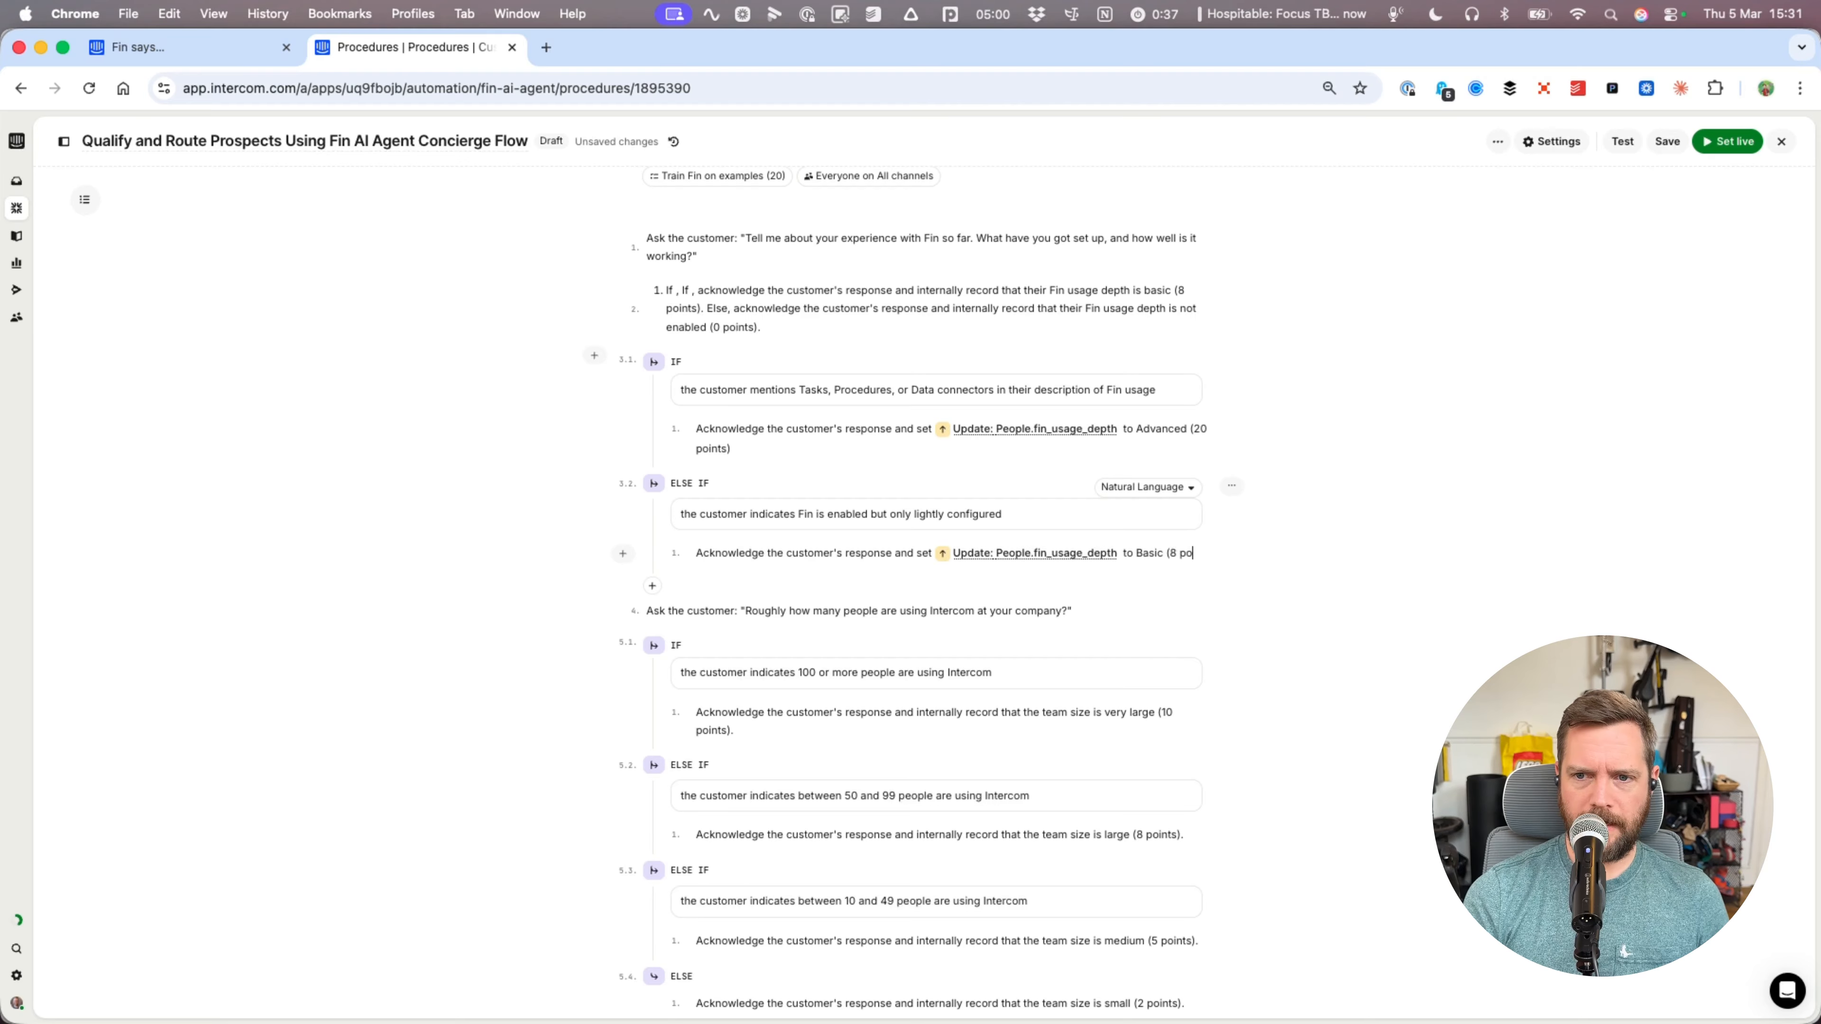
{"action": "type", "text": "(8 points)"}
{"action": "left_click", "coordinate": [652, 603]}
{"action": "left_click", "coordinate": [638, 656]}
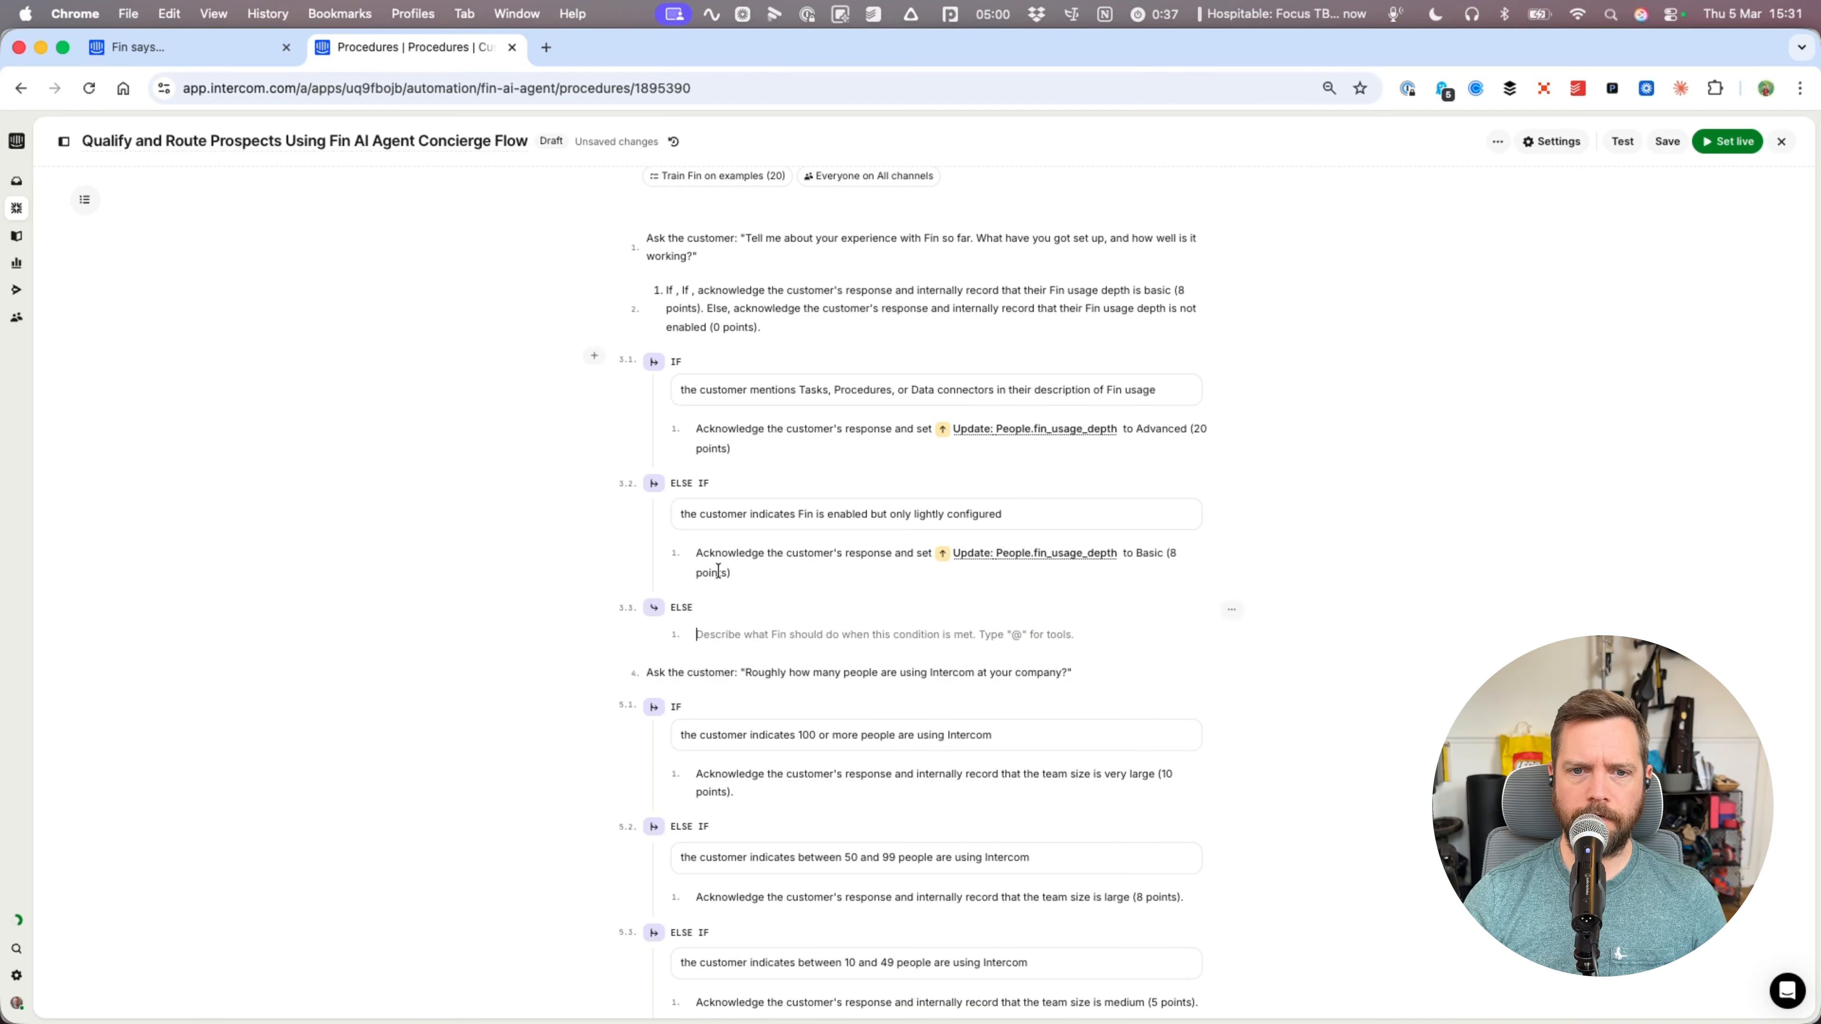
- Try to move the "not enabled (0 points)" acknowledgement from step 2 into the ELSE instruction
{"action": "left_click_drag", "start_coordinate": [734, 308], "coordinate": [762, 327]}
{"action": "key", "text": "super+x"}
{"action": "left_click", "coordinate": [736, 619]}
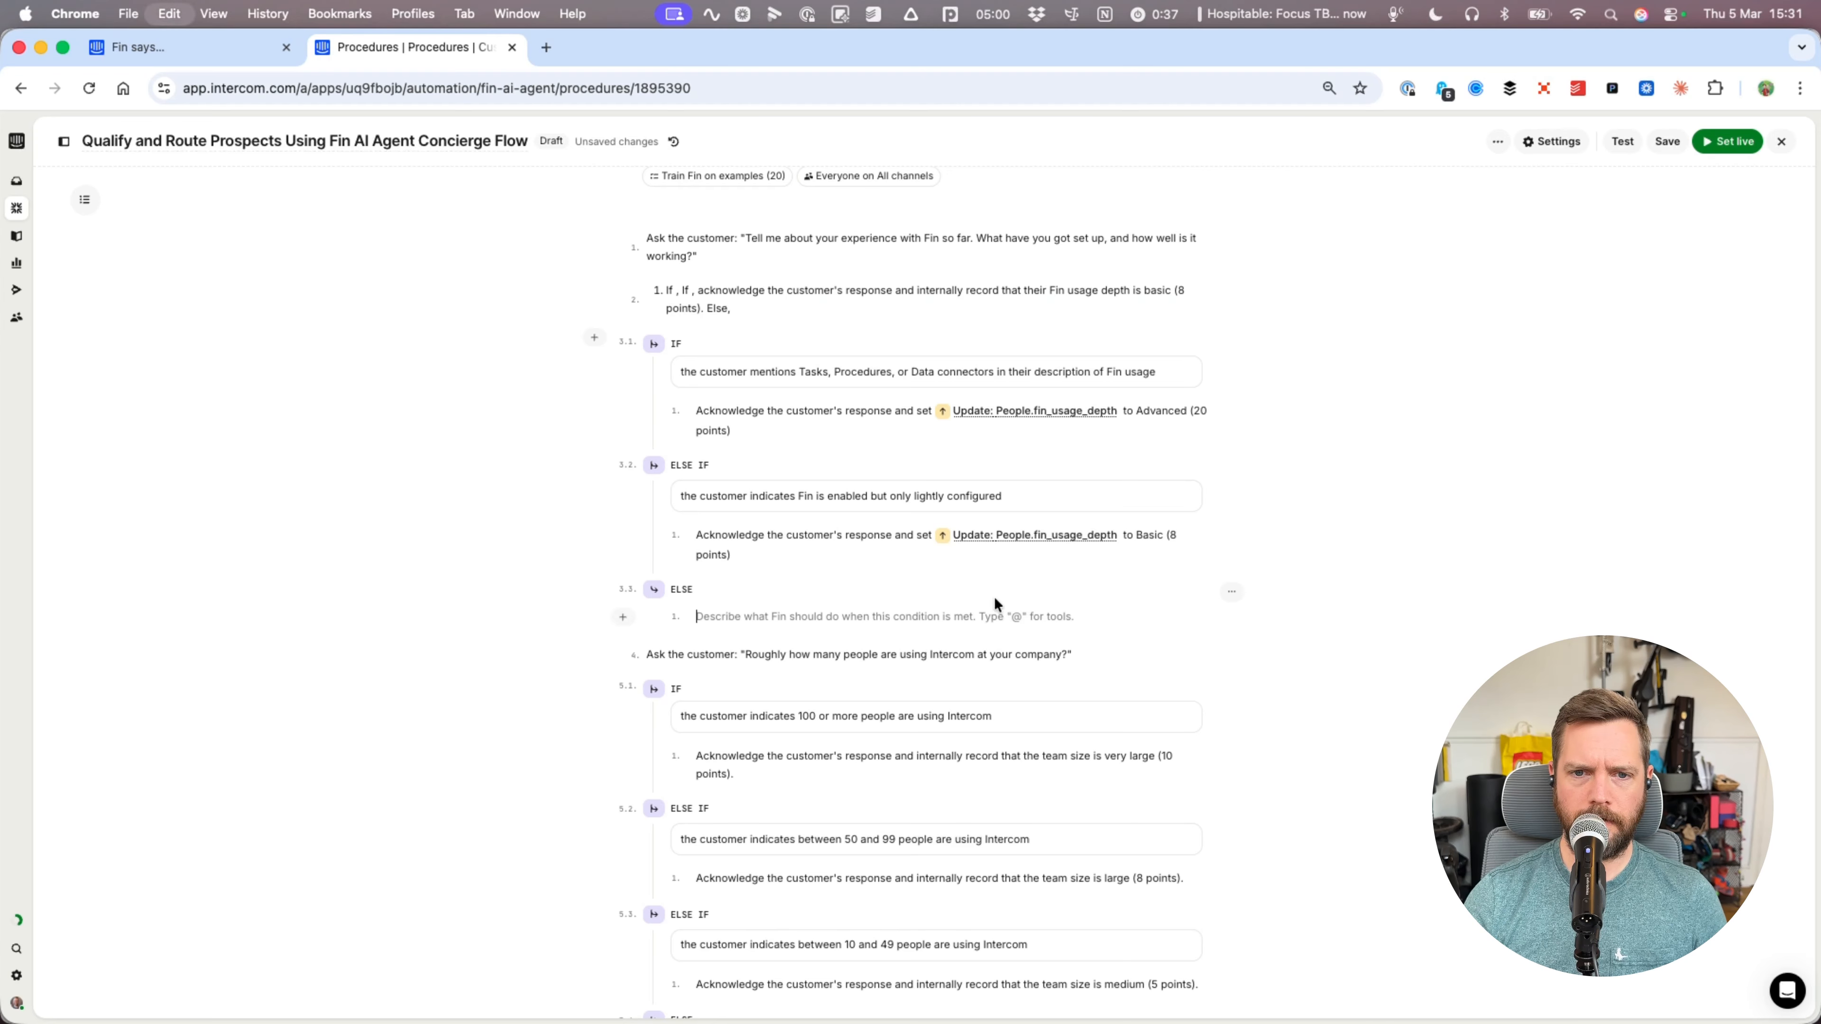
{"action": "key", "text": "super+v"}
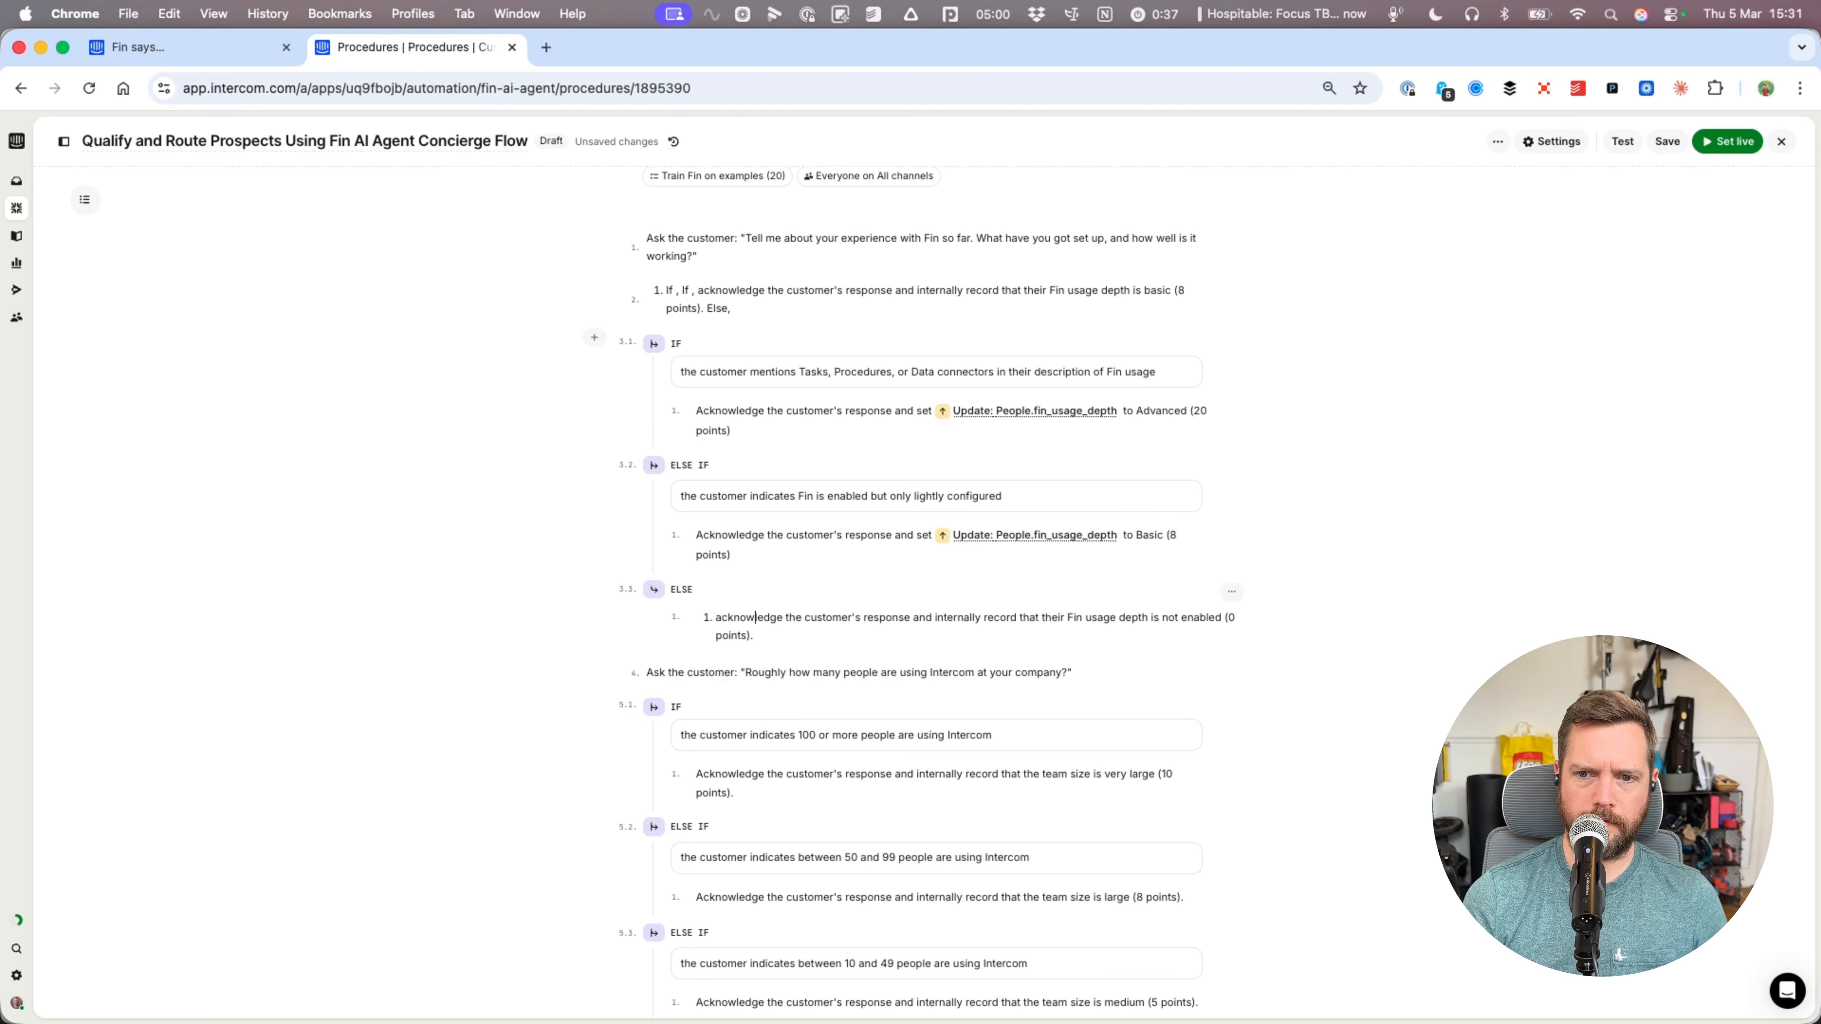
{"action": "key", "text": "super+a"}
{"action": "key", "text": "BackSpace"}
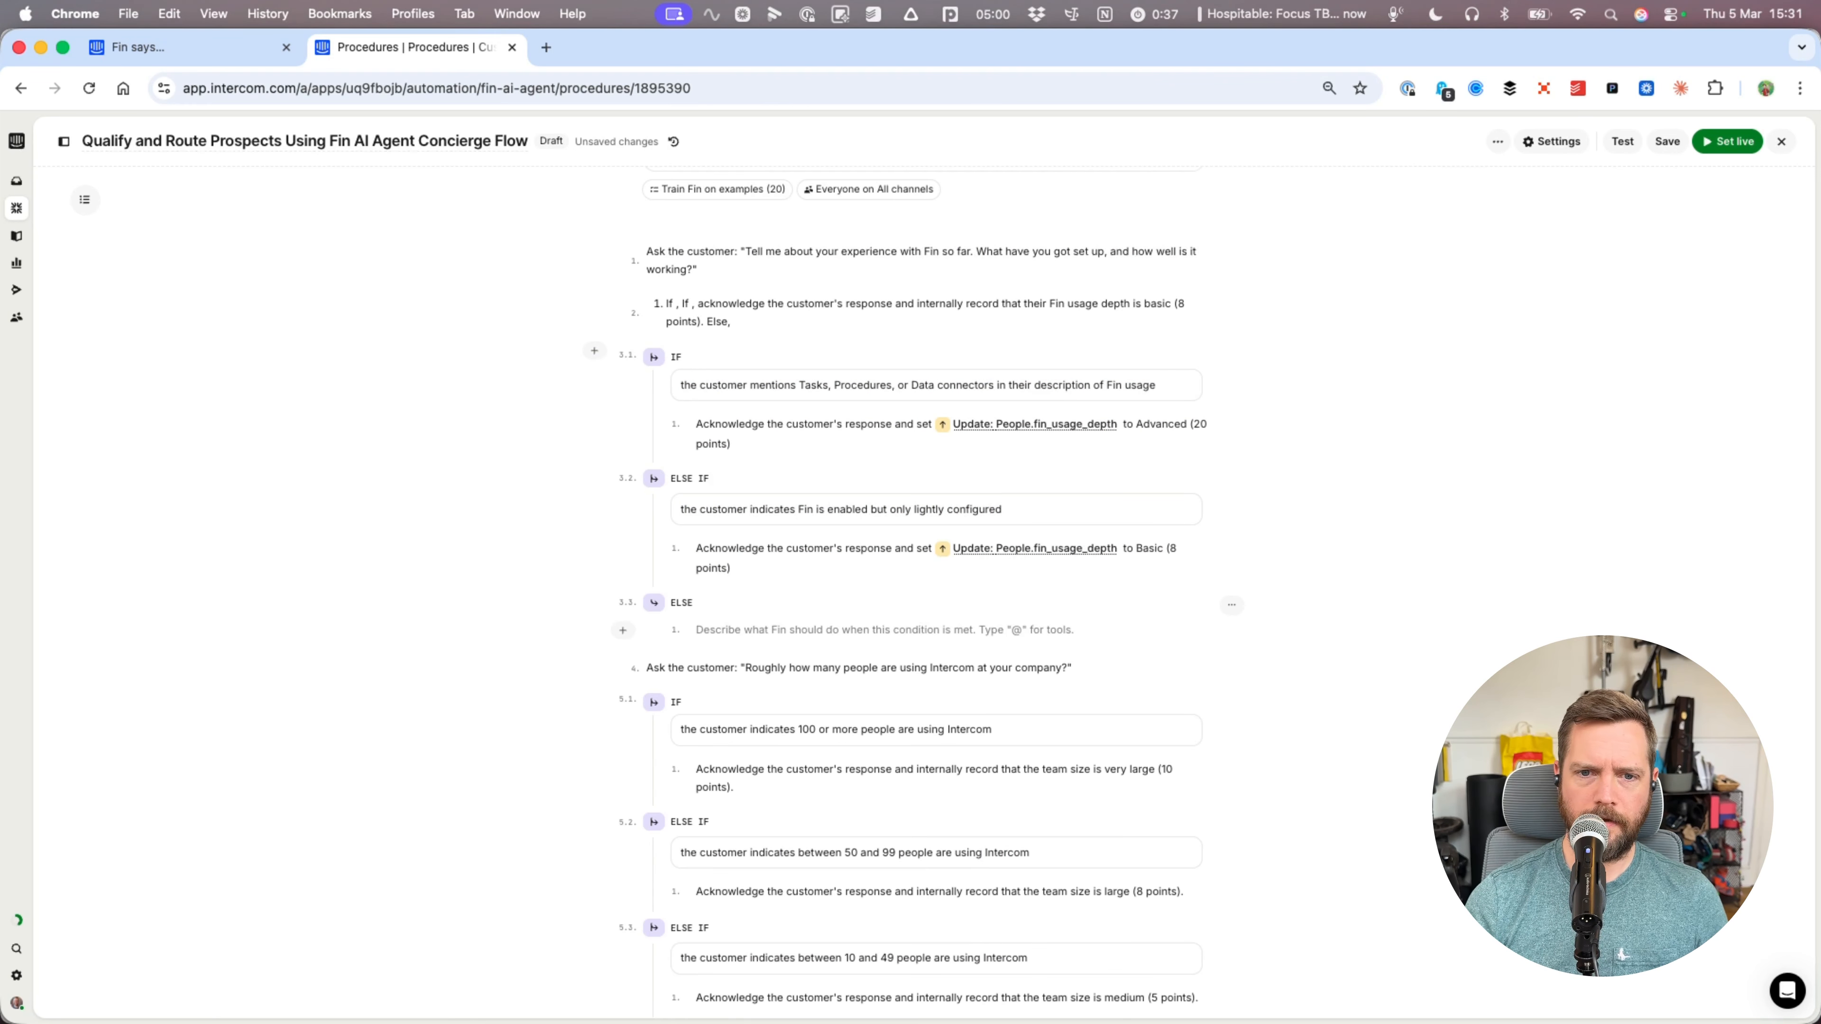
- Copy the ELSE IF instruction into the ELSE block, change its ending to "Not enabled (0 points)", and delete the leftover step 2
{"action": "triple_click", "coordinate": [869, 549]}
{"action": "left_click", "coordinate": [708, 631]}
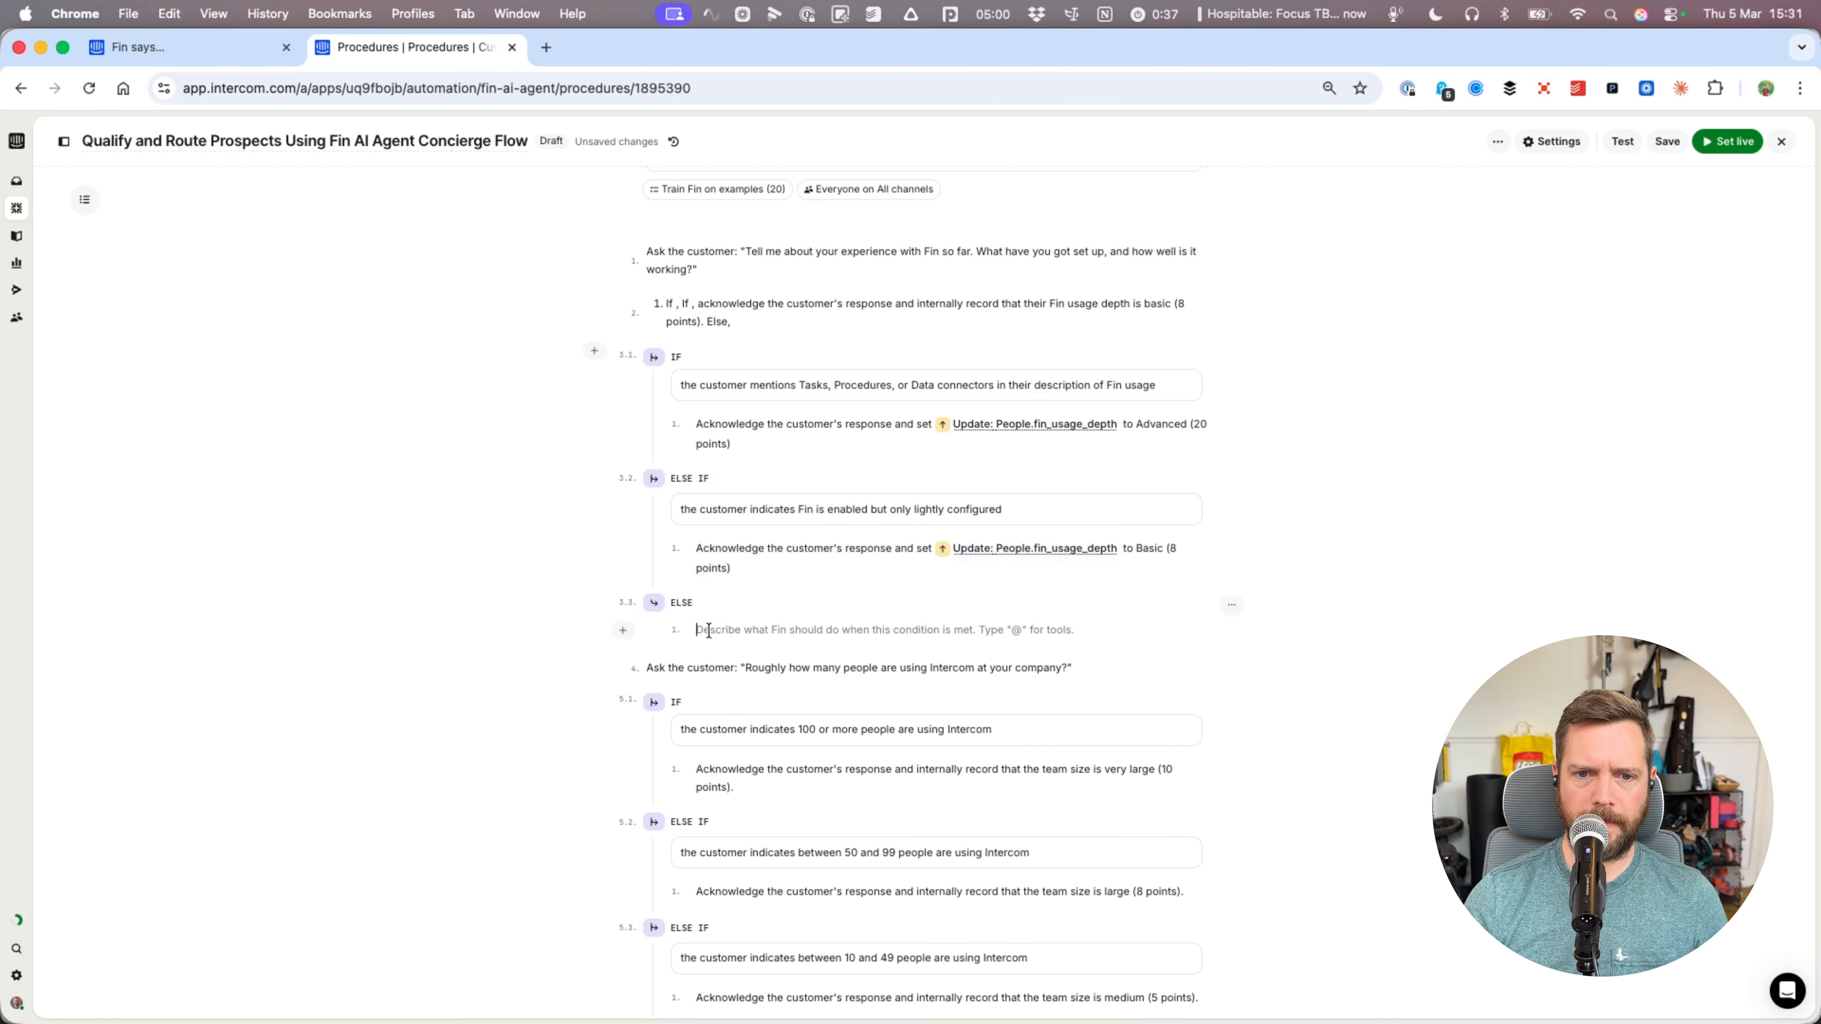
{"action": "key", "text": "super+v"}
{"action": "double_click", "coordinate": [1149, 631]}
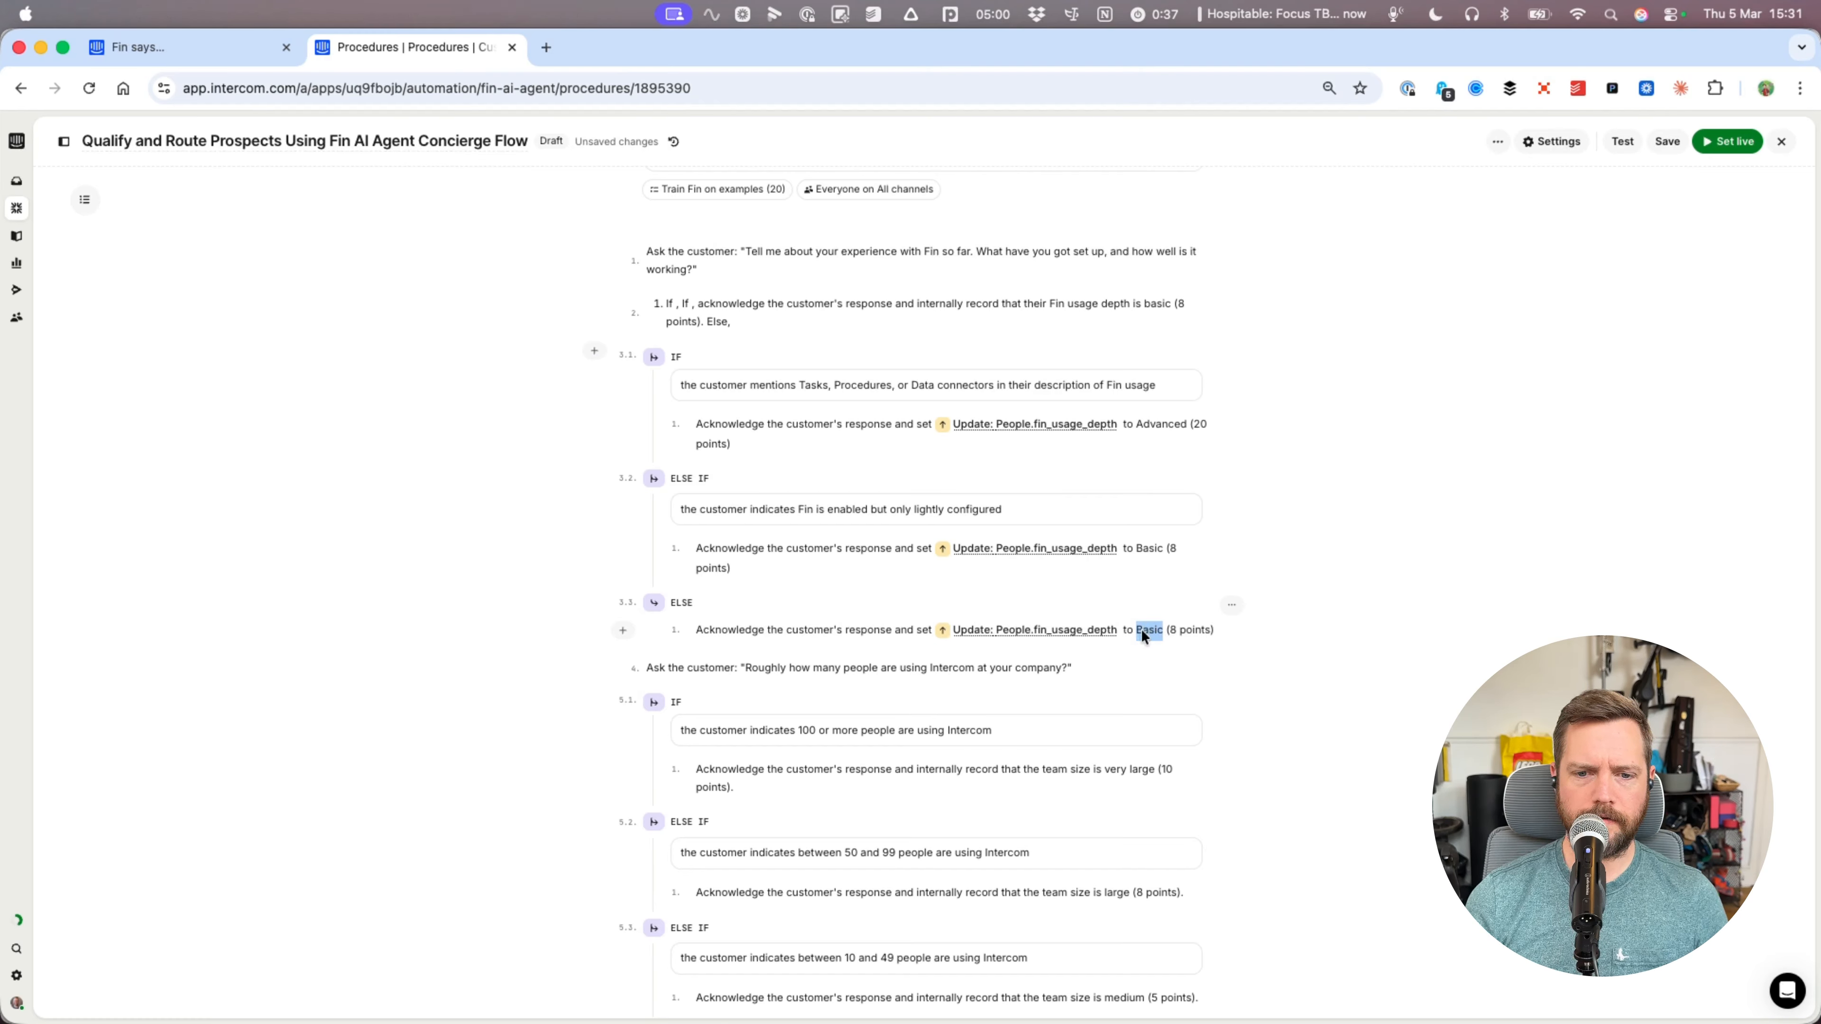
{"action": "type", "text": "Not enab"}
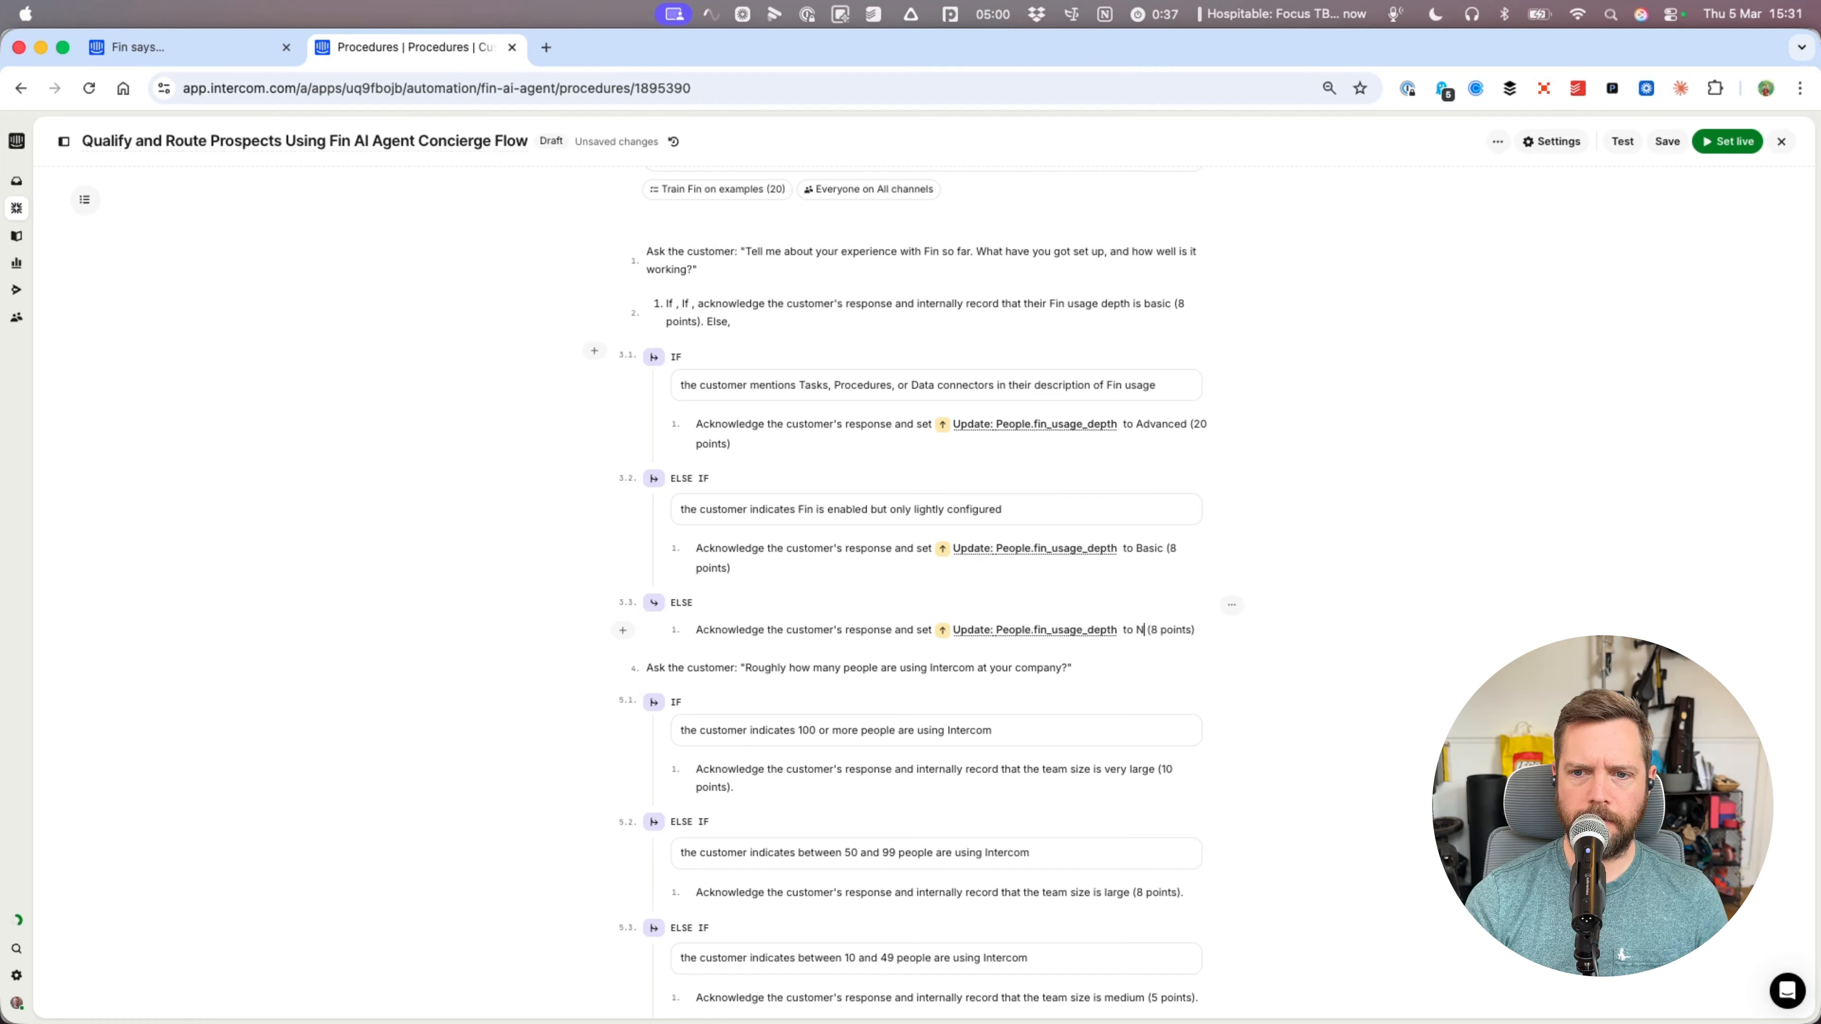
{"action": "type", "text": "led"}
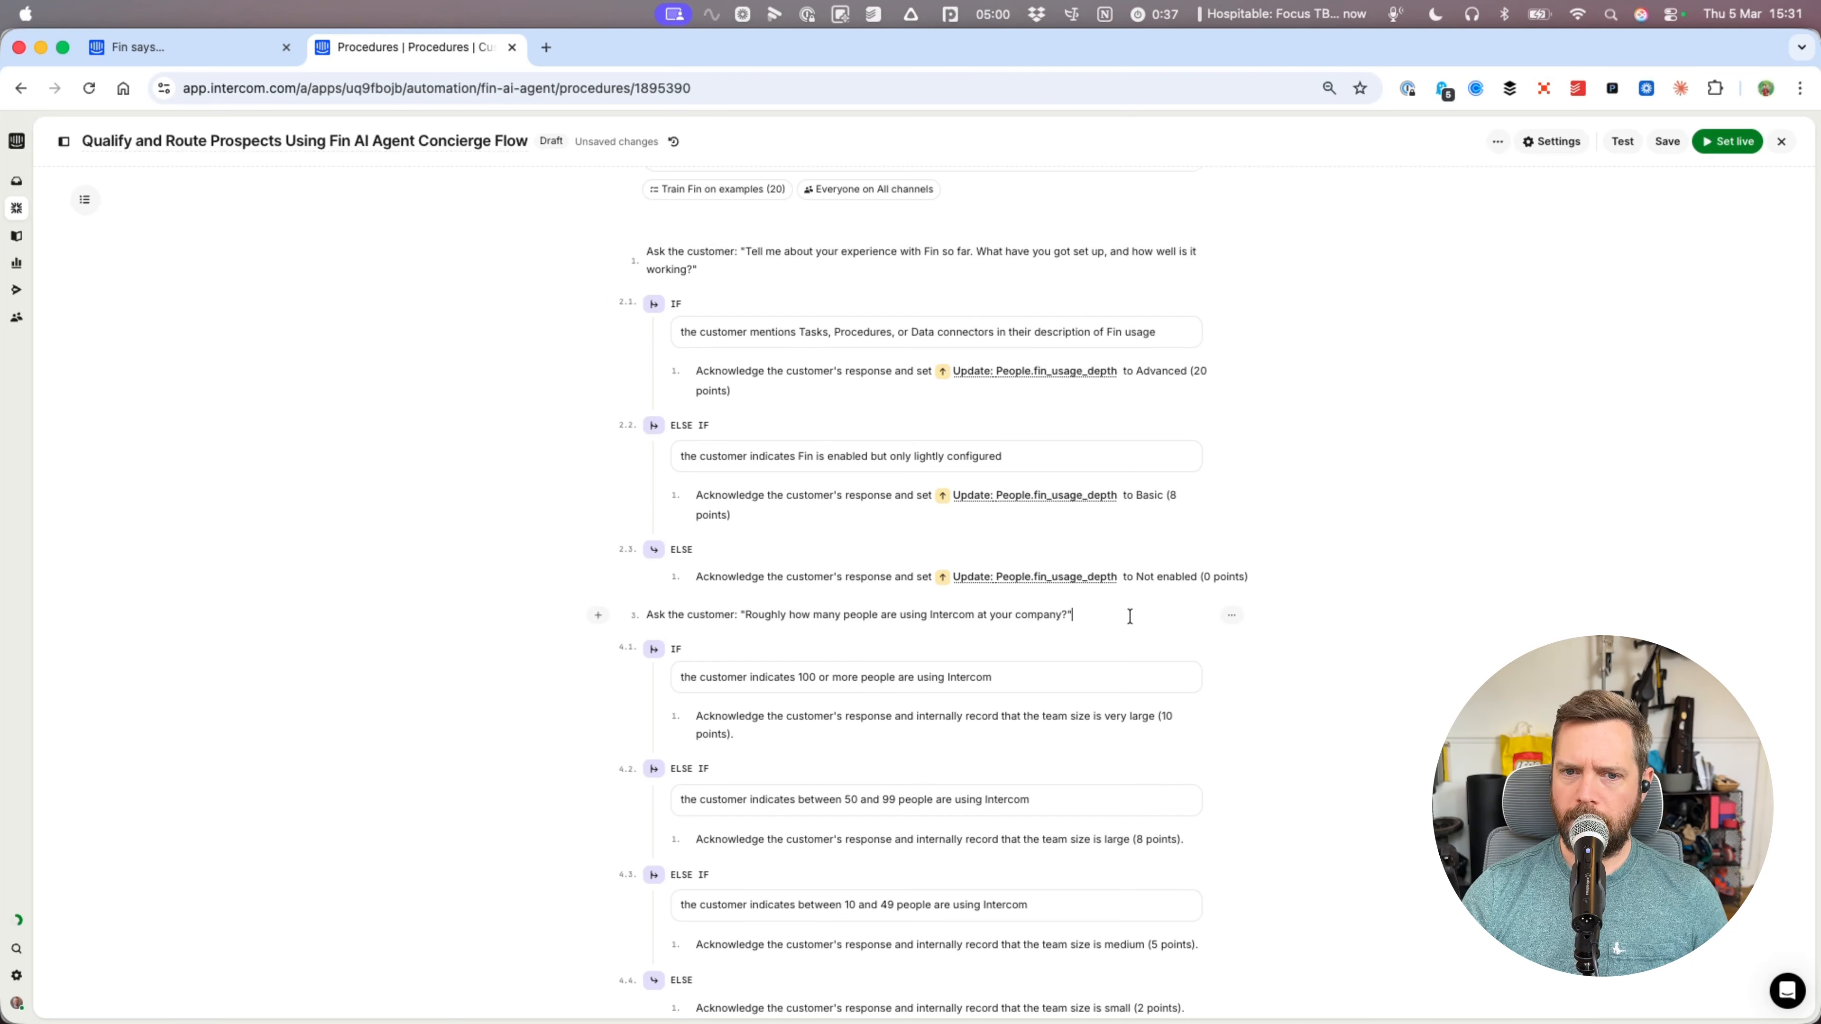
- Replace "internally record" with "set" in the instruction for 100 or more people
{"action": "scroll", "coordinate": [832, 552], "scroll_direction": "down", "scroll_amount": 3}
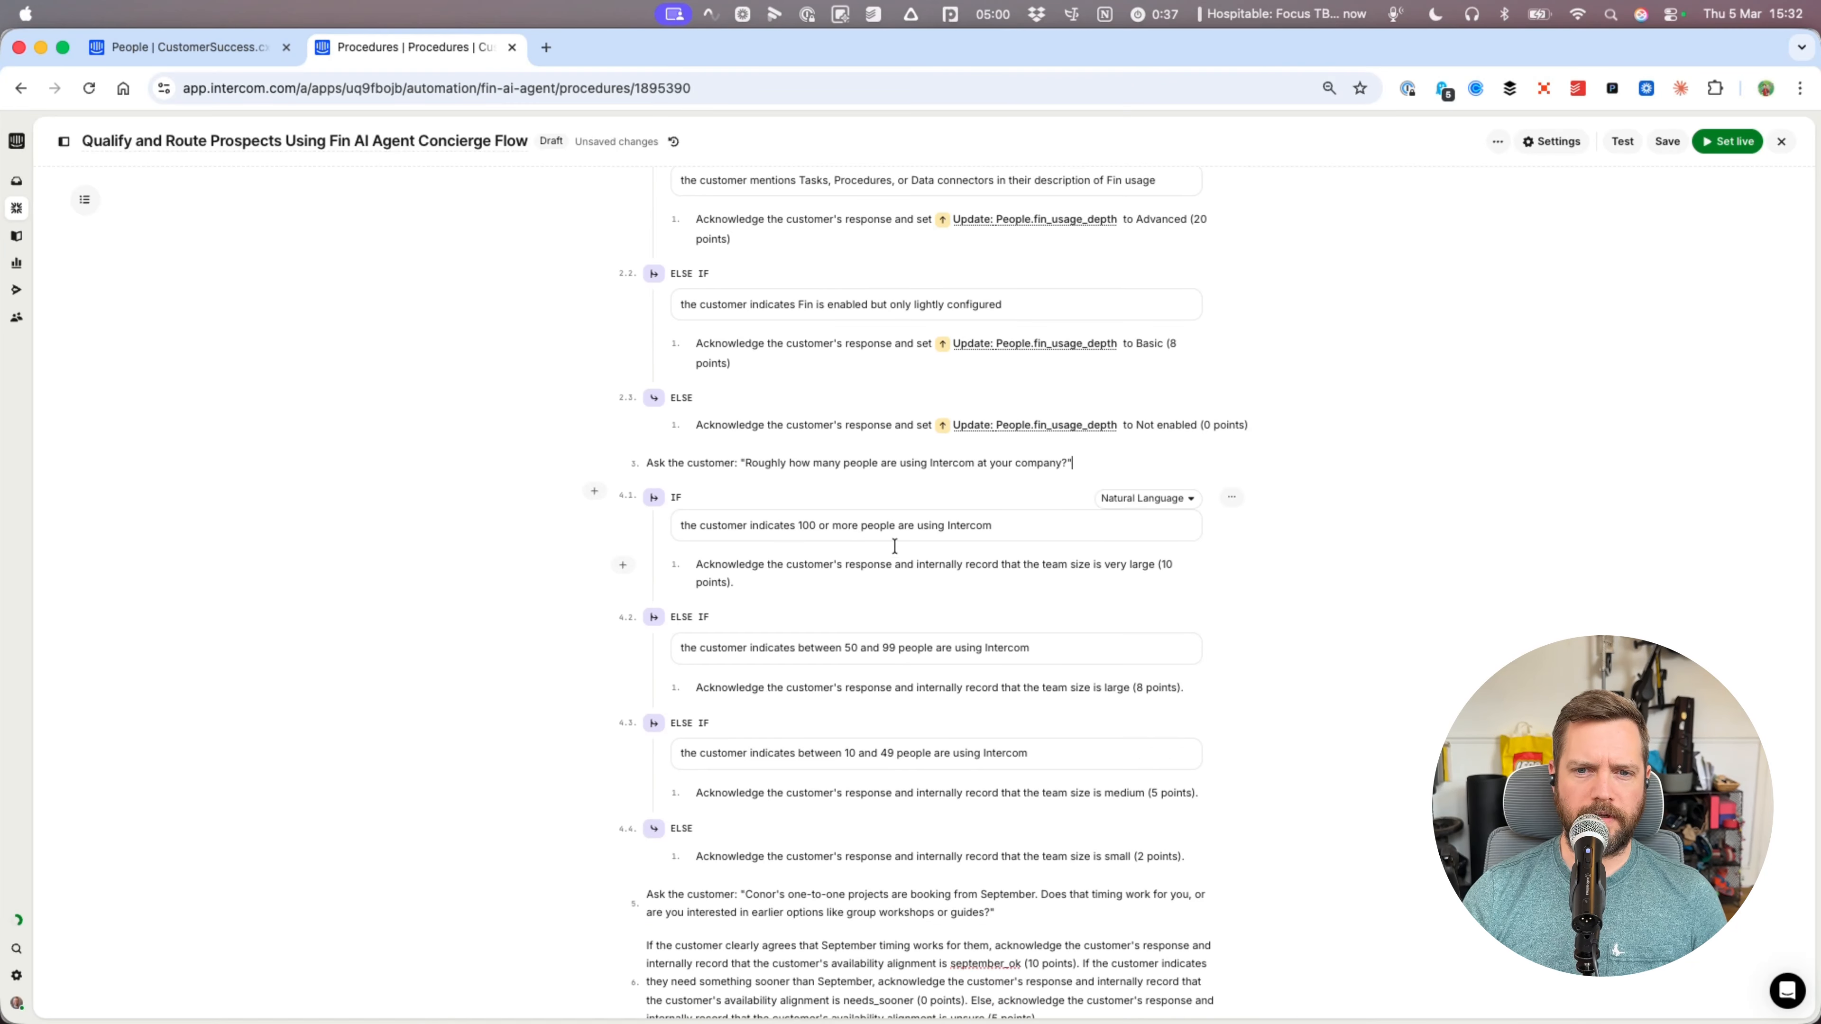
{"action": "left_click", "coordinate": [939, 564]}
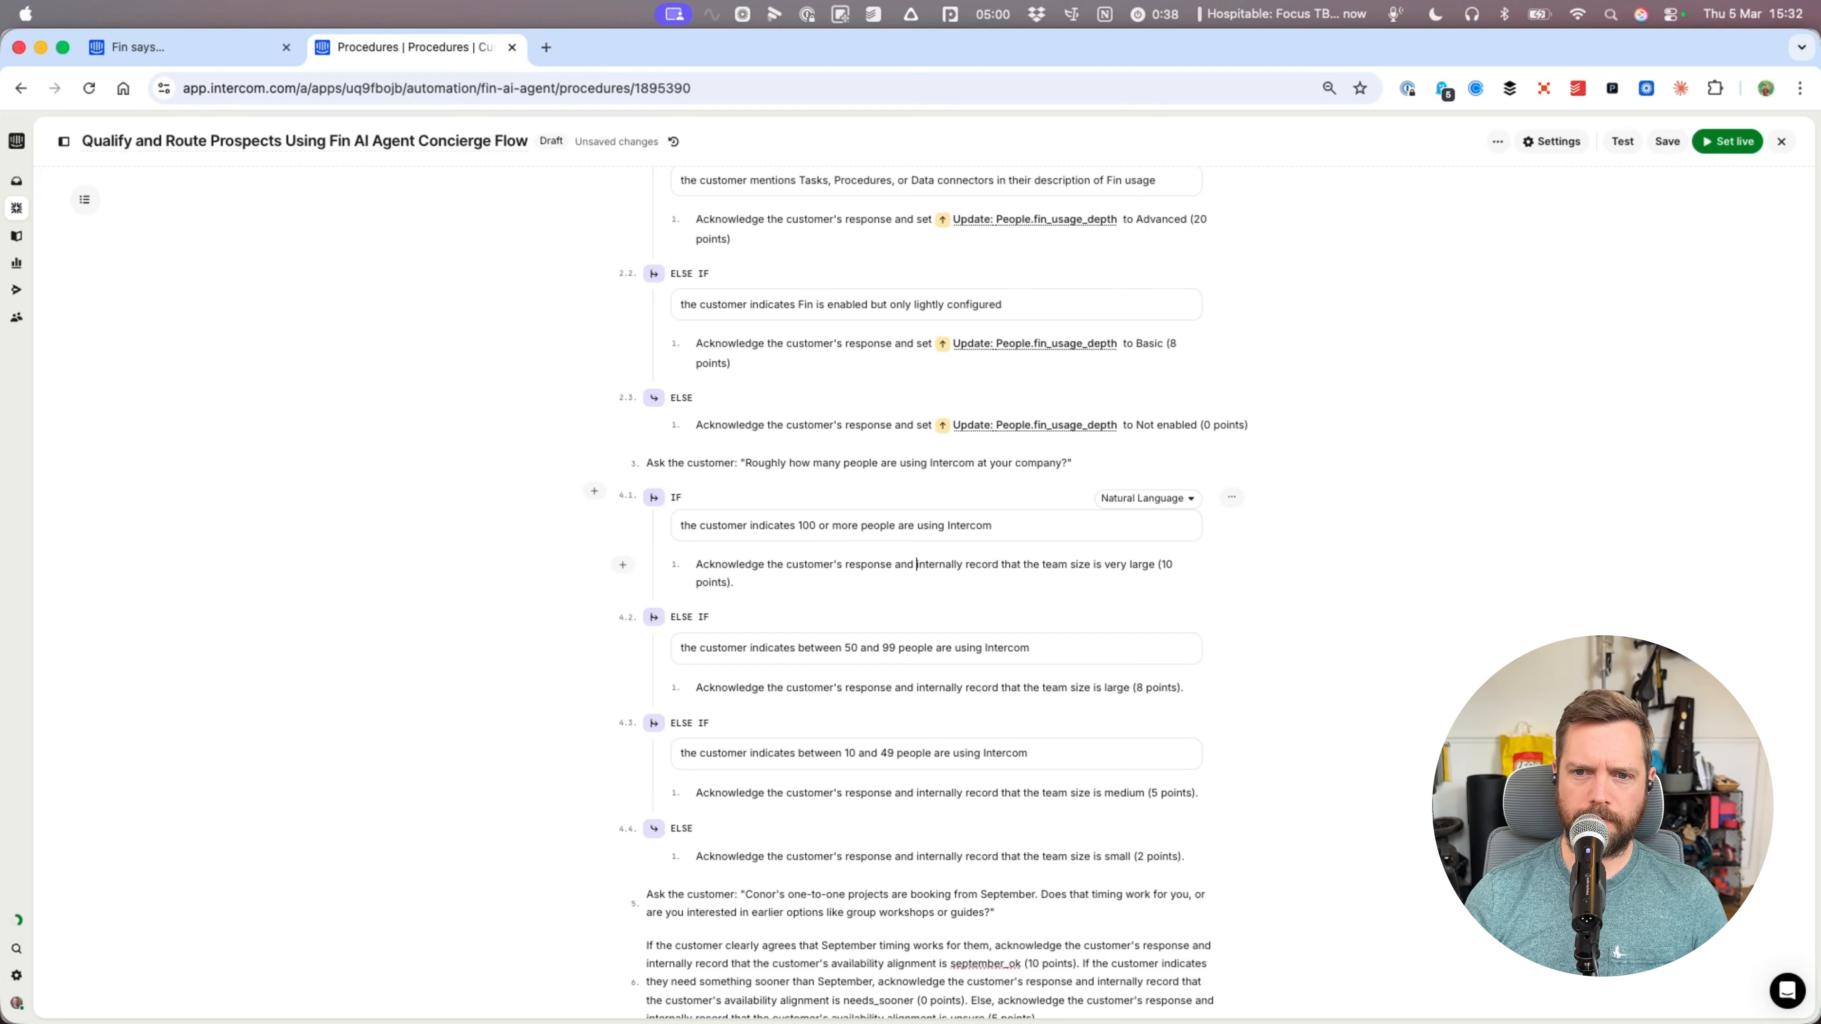
{"action": "left_click_drag", "start_coordinate": [916, 565], "coordinate": [1002, 564]}
{"action": "key", "text": "BackSpace"}
{"action": "type", "text": "se"}
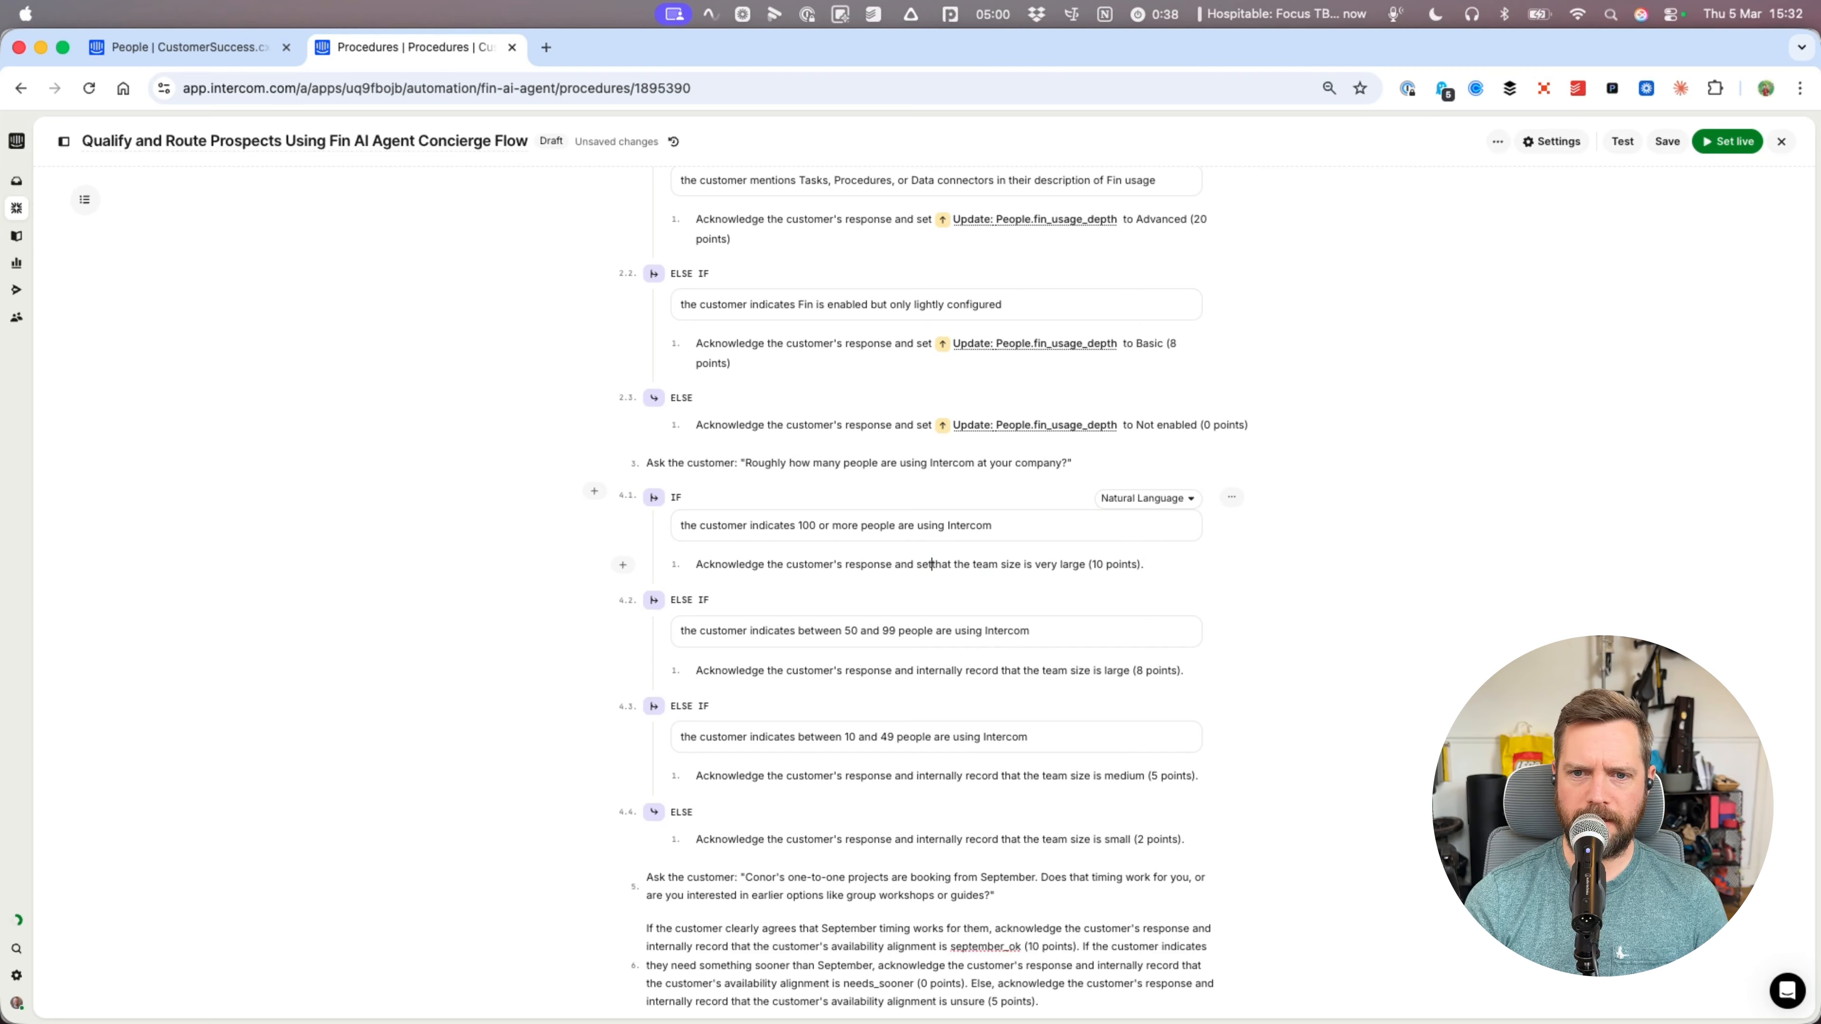
{"action": "type", "text": "t @"}
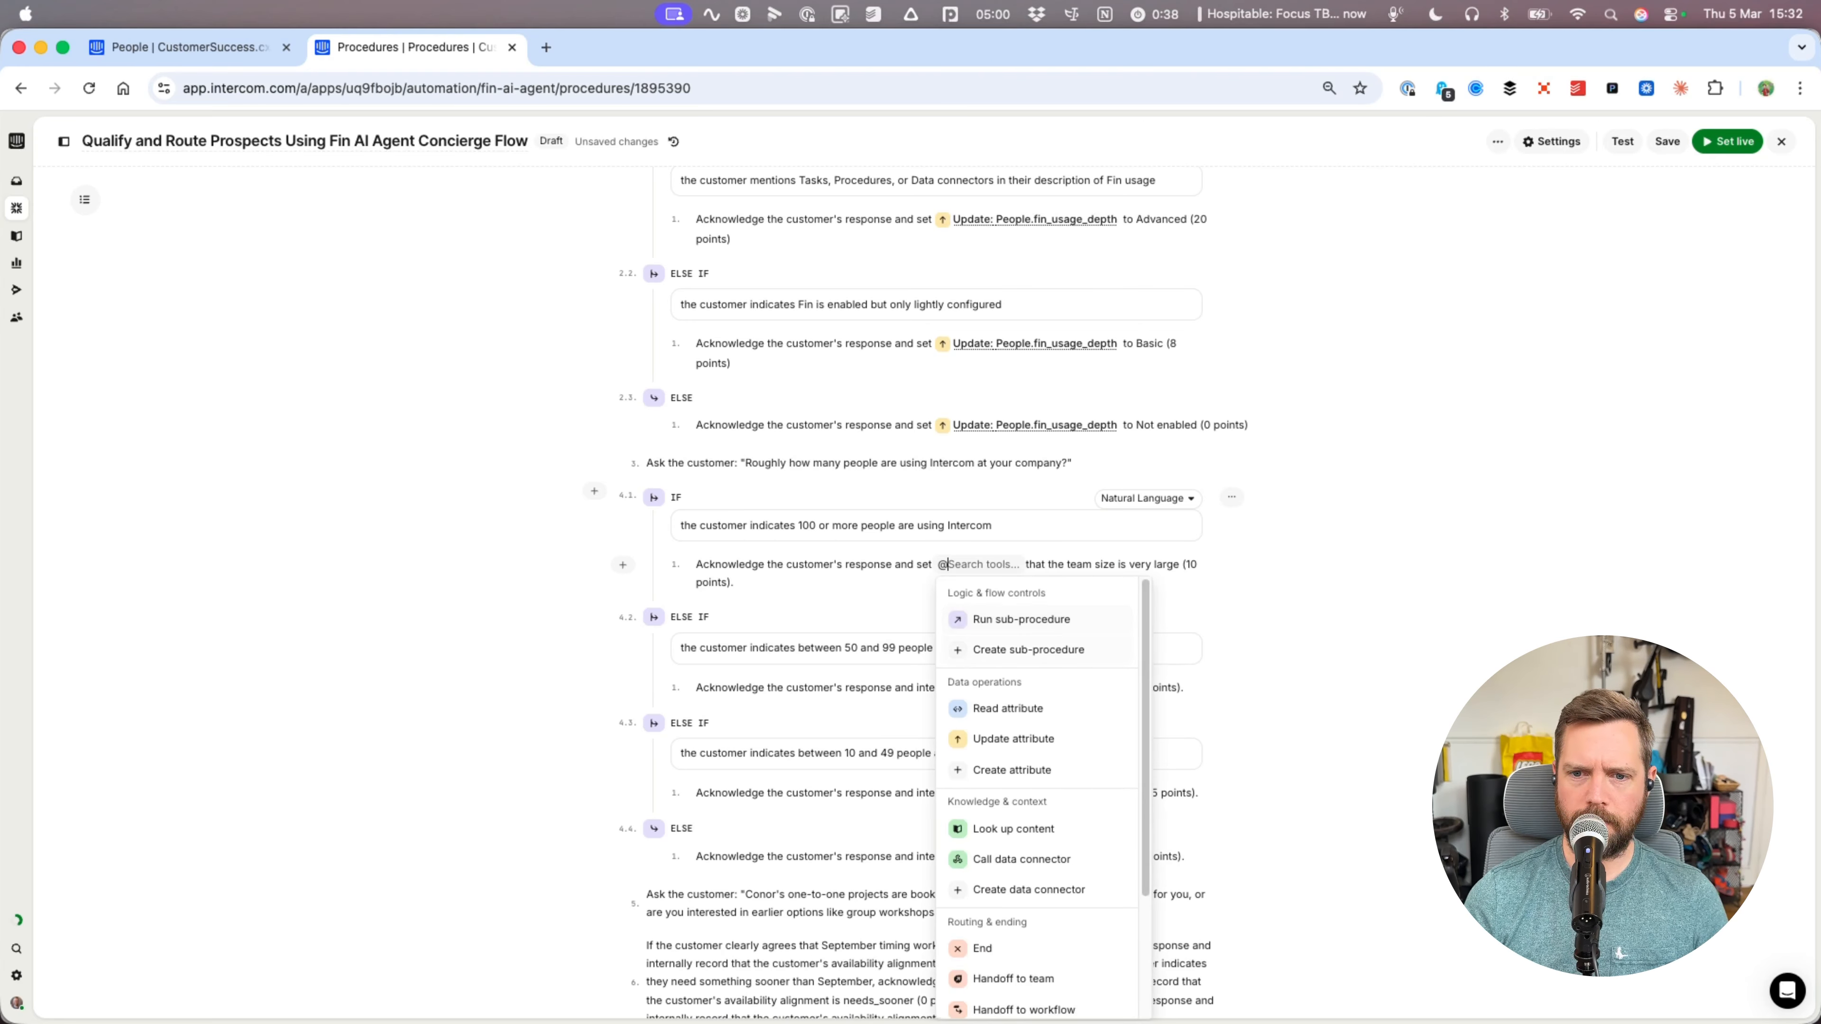
- Insert an attribute update for intercom_team_size_estimate after "set" and replace "that the team size is" with "to"
{"action": "key", "text": "Down"}
{"action": "key", "text": "Down"}
{"action": "key", "text": "Down"}
{"action": "key", "text": "Return"}
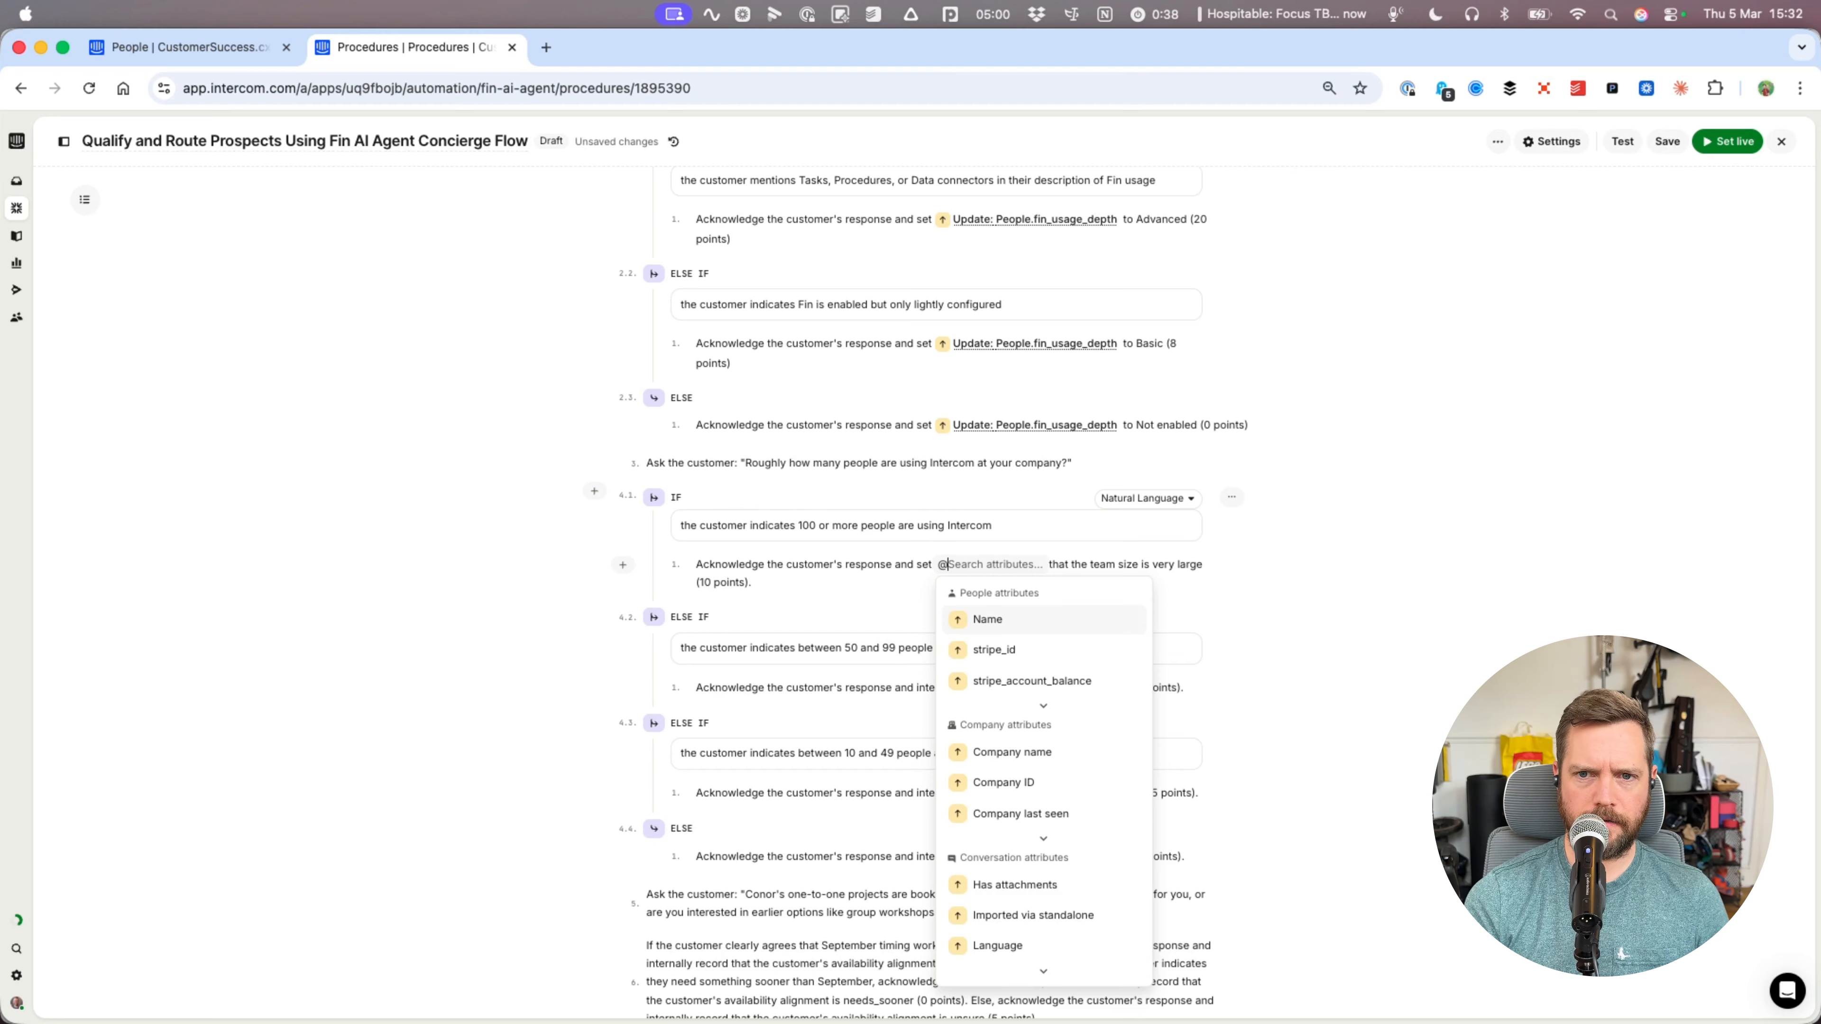
{"action": "type", "text": "team"}
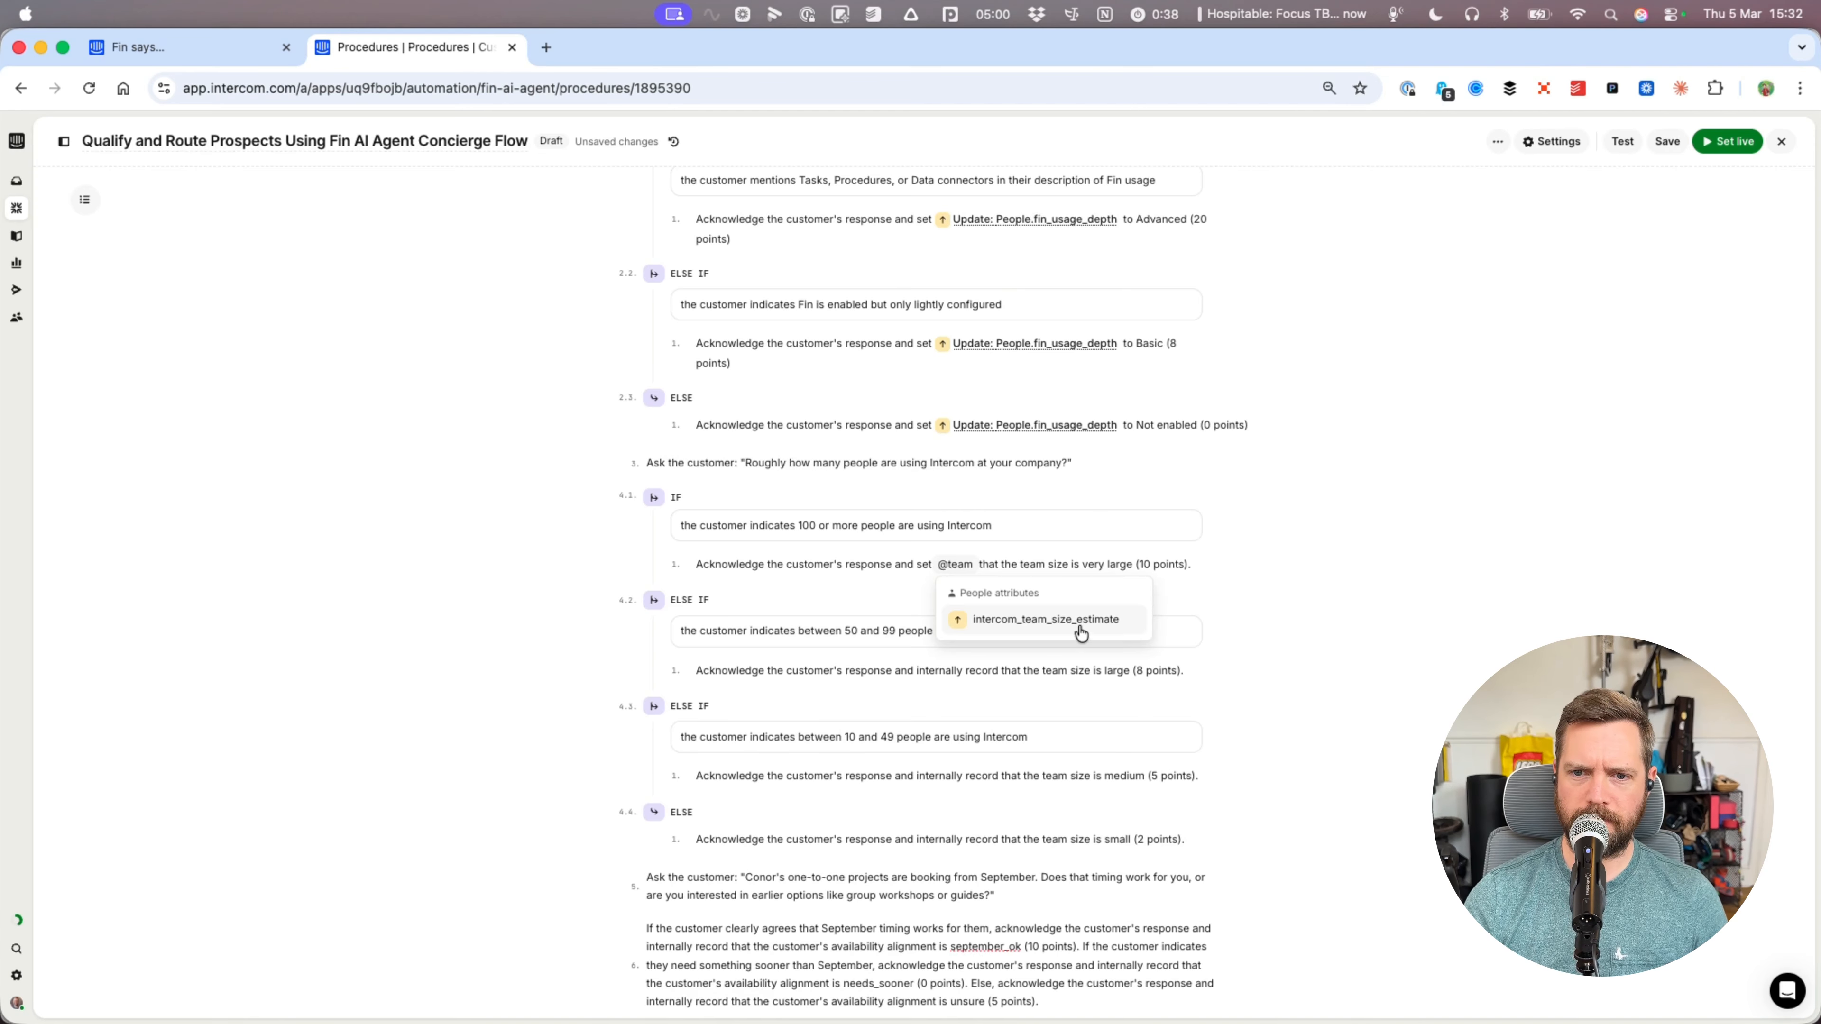
{"action": "left_click", "coordinate": [1081, 634]}
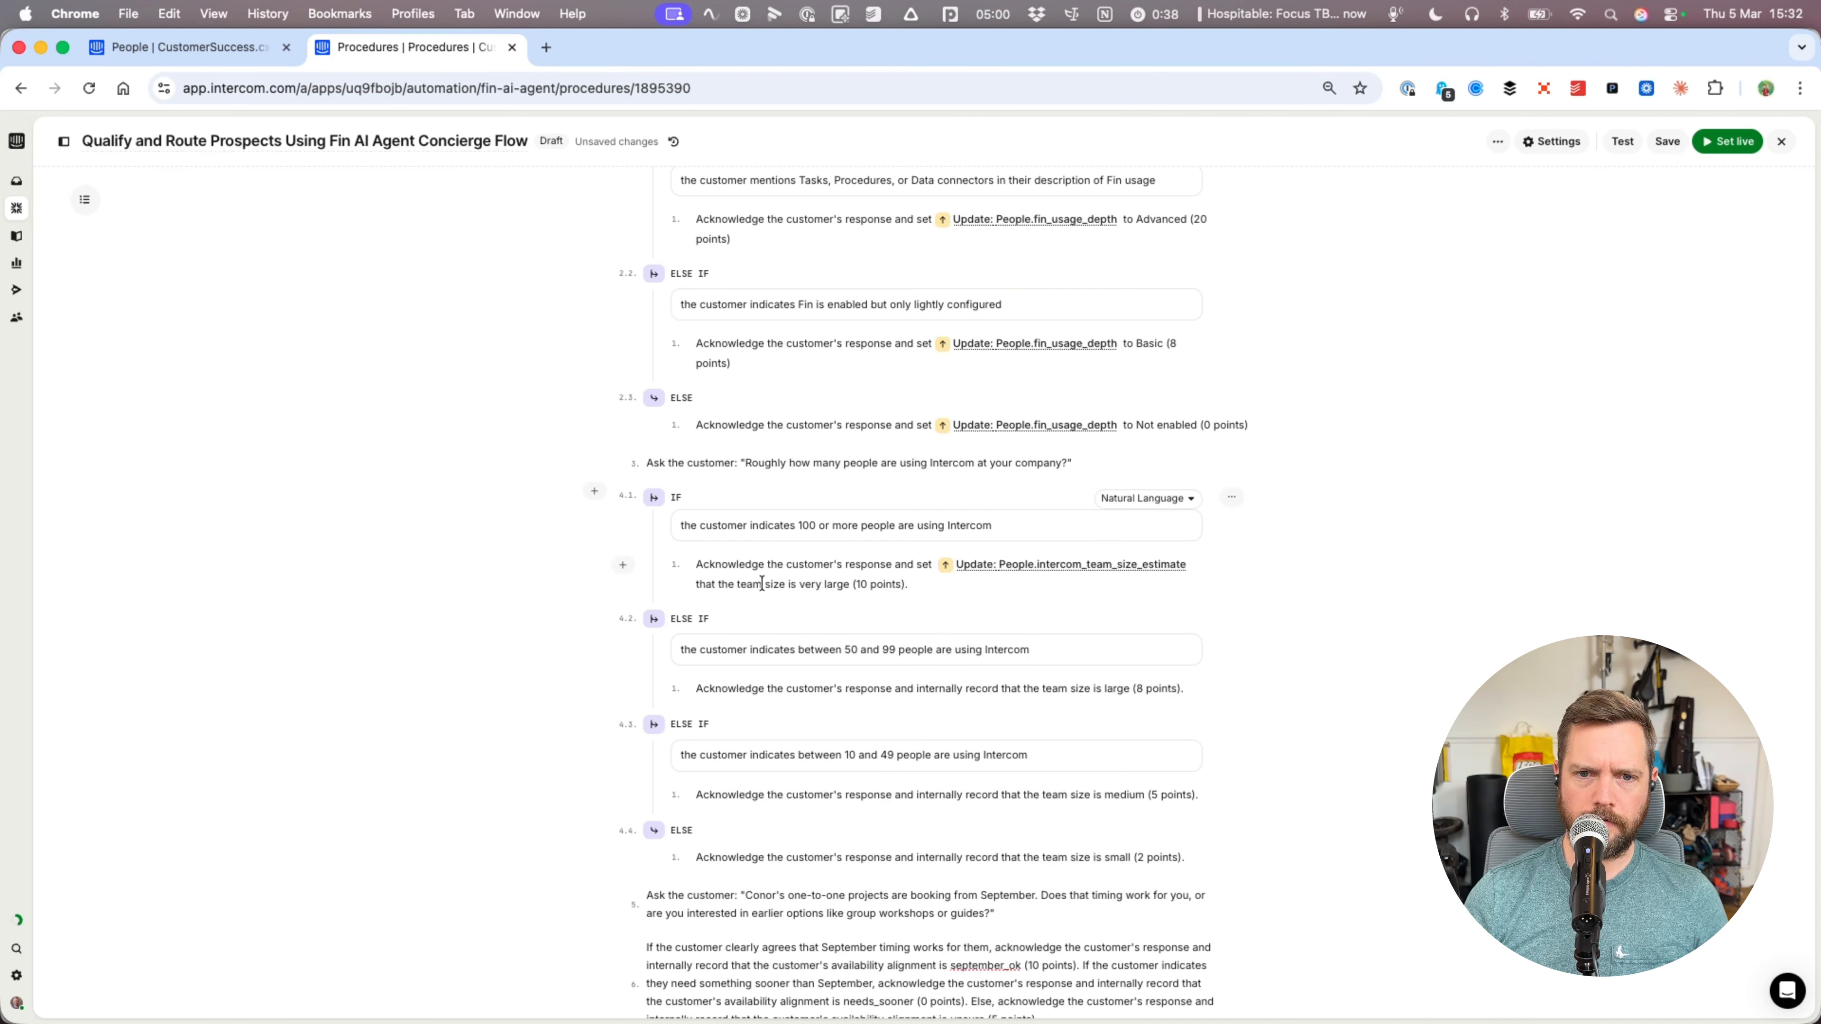
{"action": "left_click_drag", "start_coordinate": [694, 584], "coordinate": [798, 585]}
{"action": "type", "text": "to"}
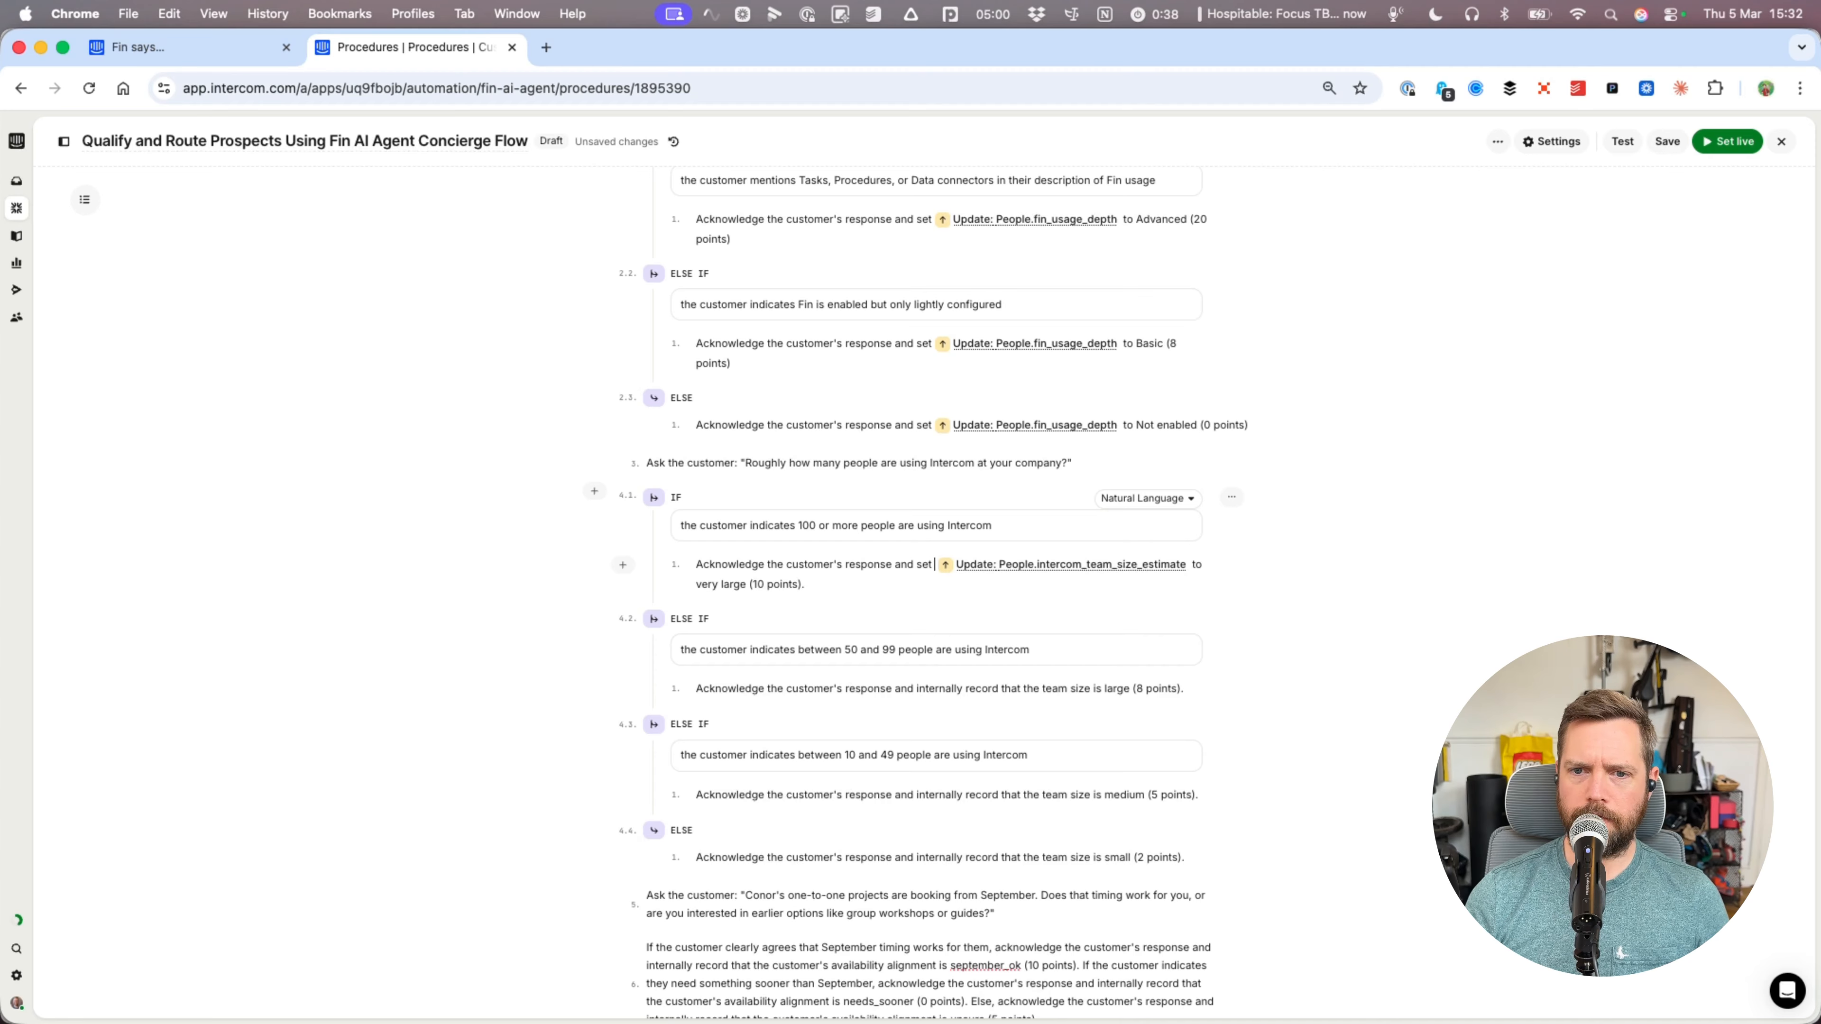
- Copy the "set" intercom_team_size_estimate "to" phrase over "internally record that the team size is" in the 50 to 99 people branch
{"action": "key", "text": "shift+Right"}
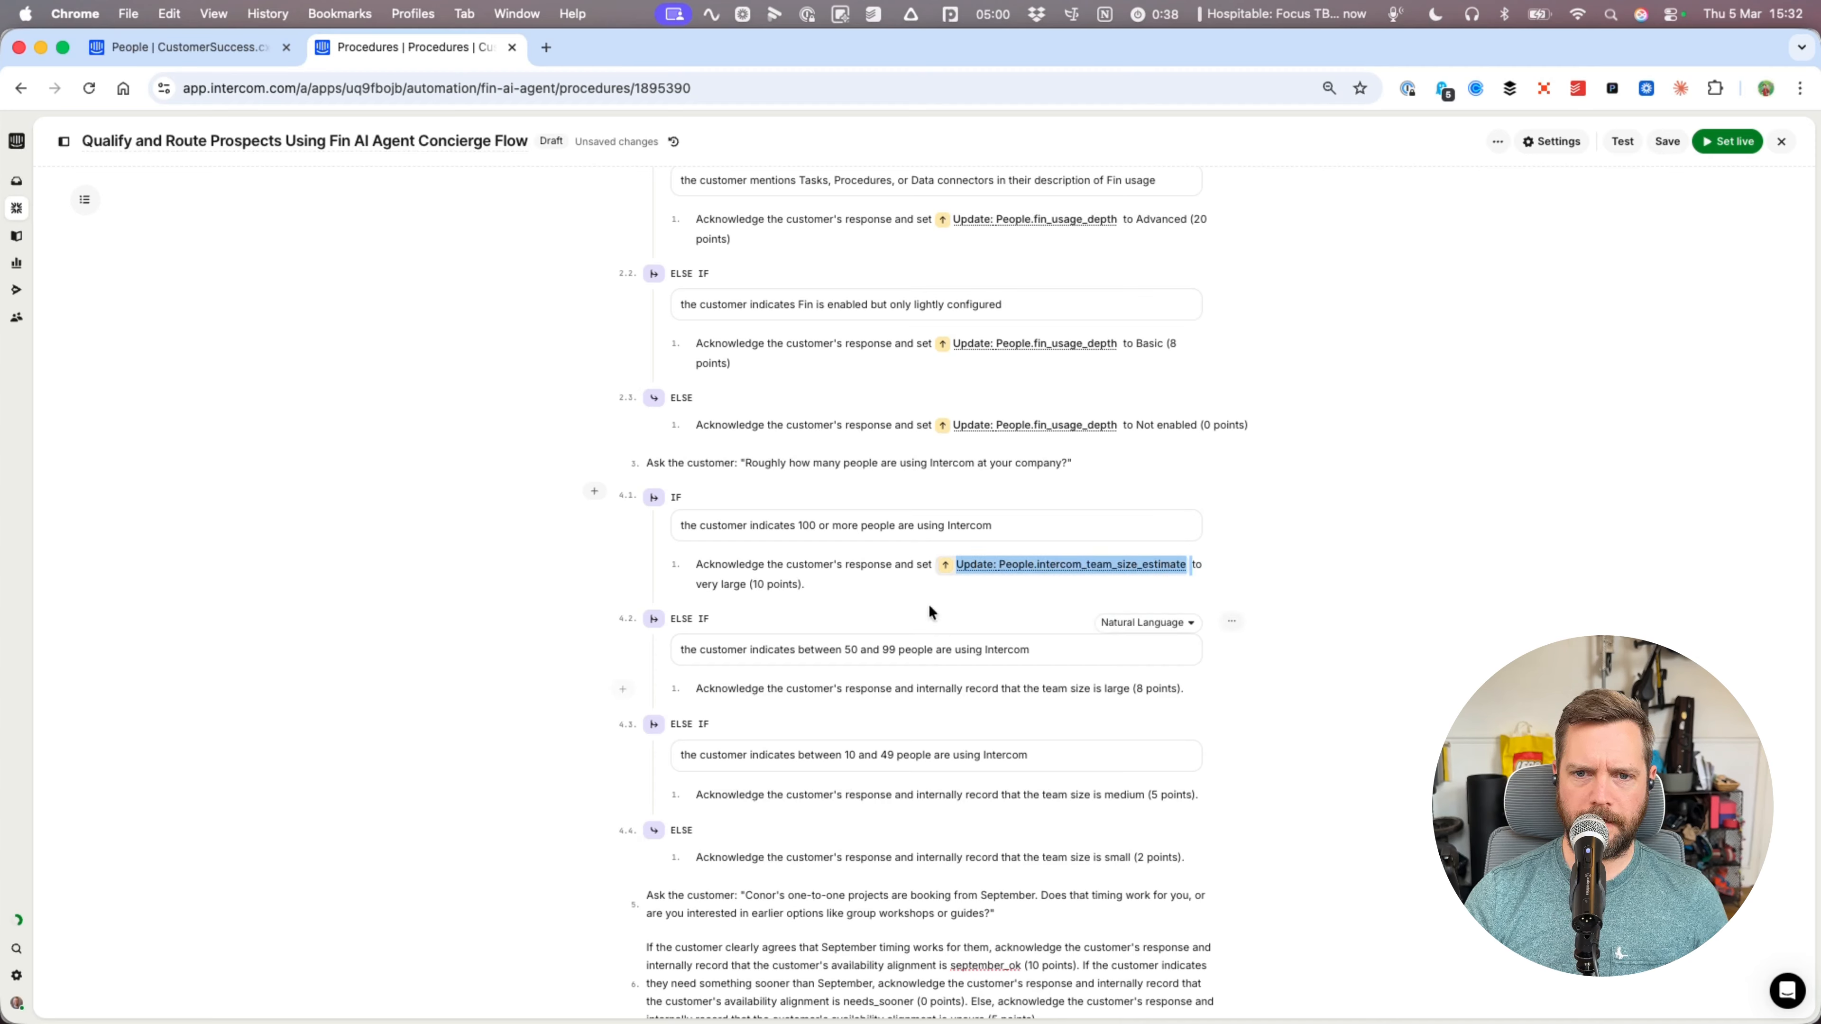
{"action": "left_click_drag", "start_coordinate": [914, 566], "coordinate": [1202, 566]}
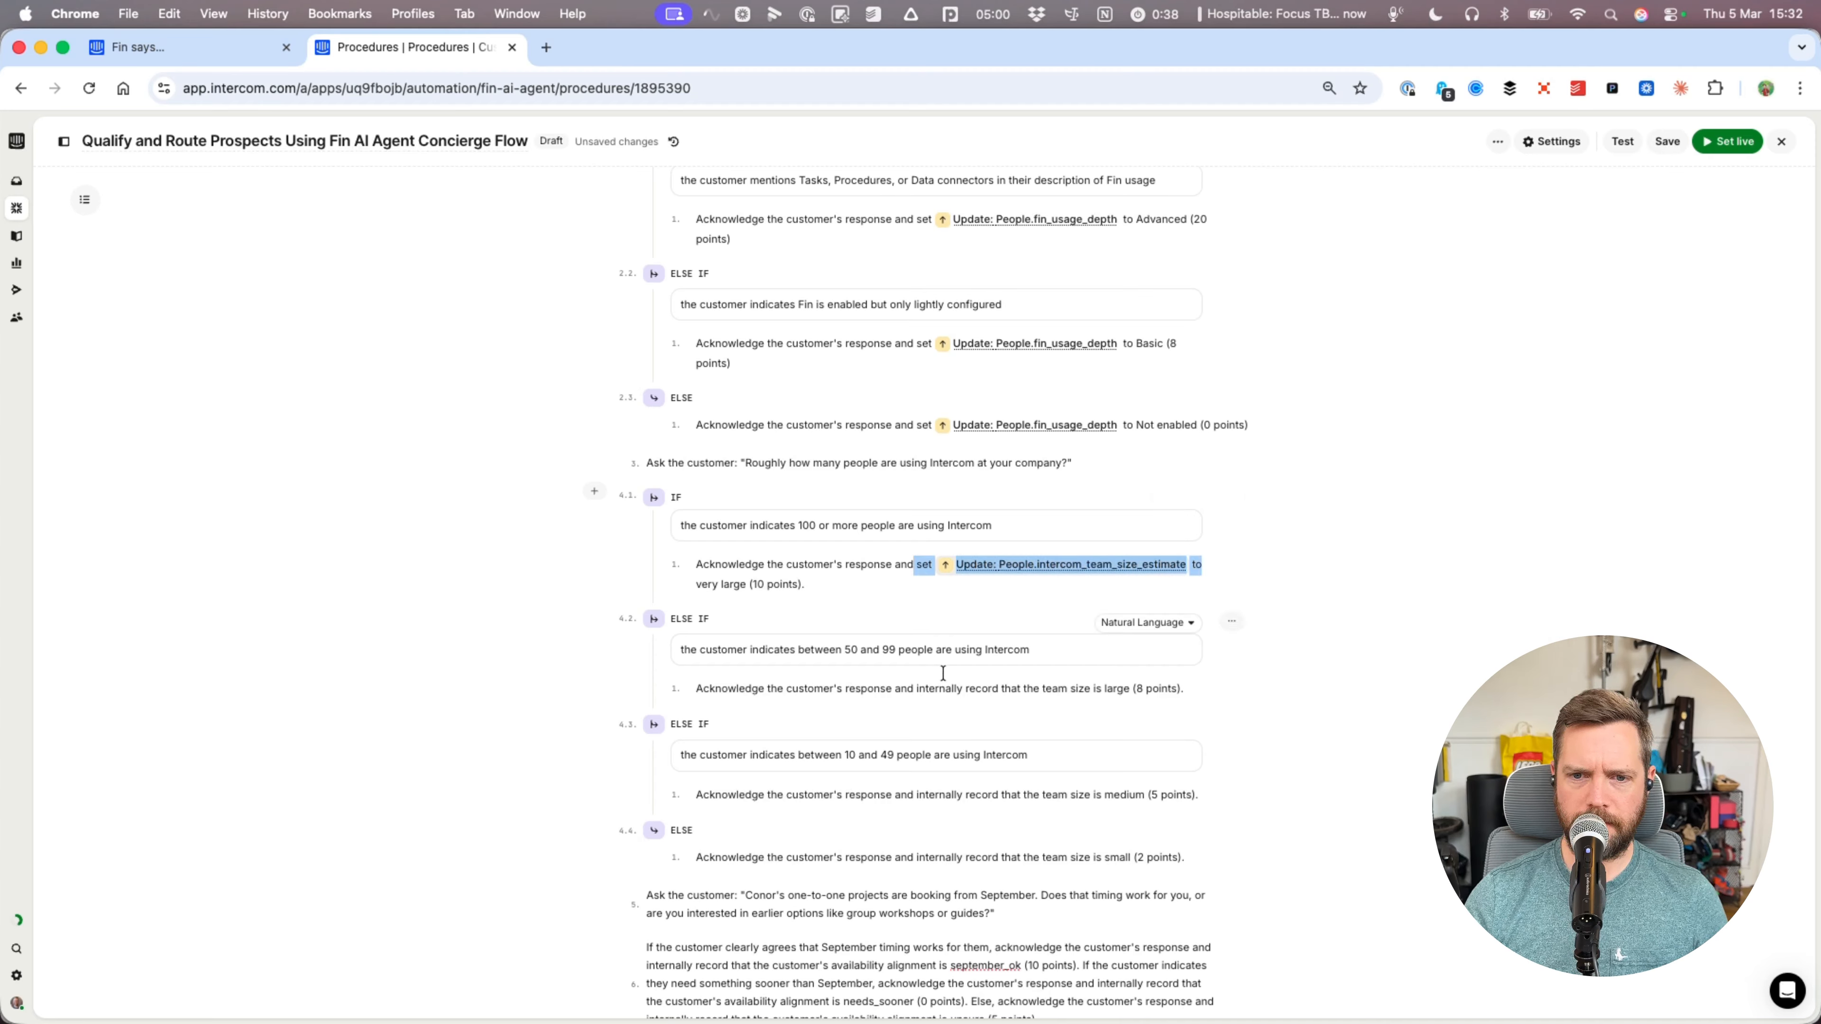
{"action": "left_click_drag", "start_coordinate": [916, 690], "coordinate": [1102, 690]}
{"action": "key", "text": "super+v"}
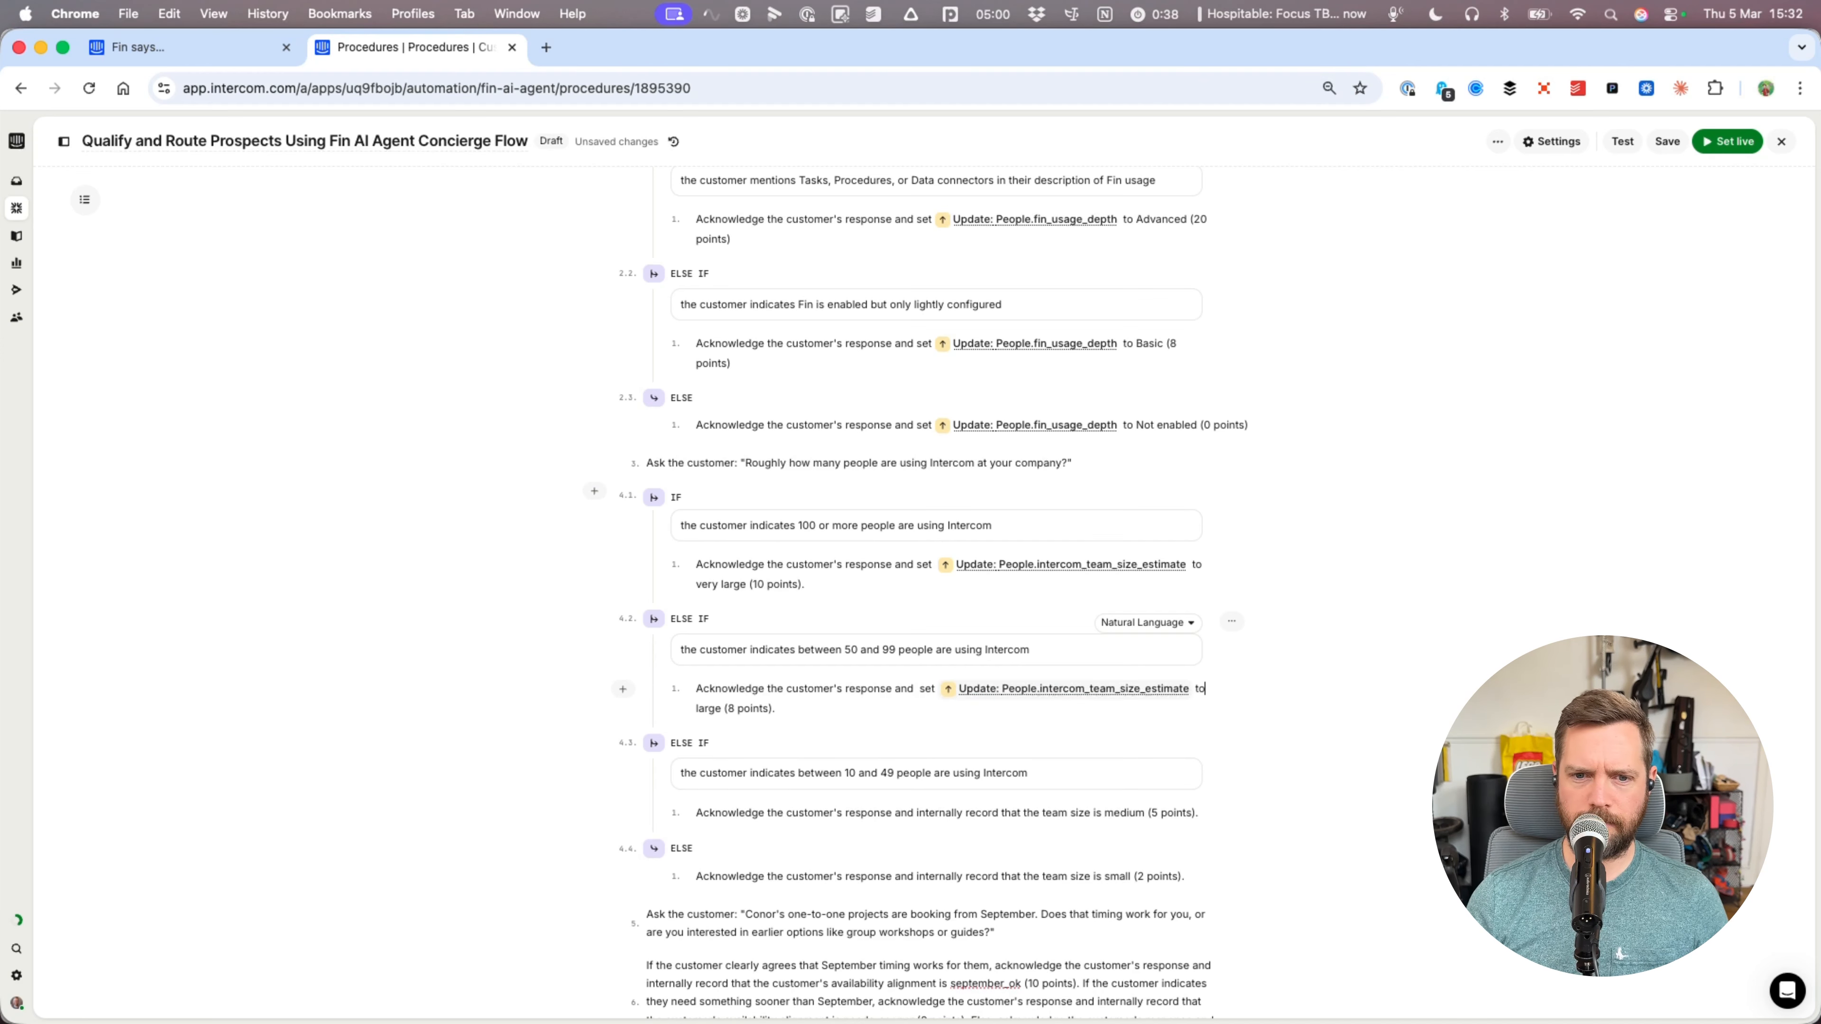
- Put the same intercom_team_size_estimate update phrase into the 10 to 49 people and ELSE instructions, keeping medium (5 points) and small (2 points)
{"action": "scroll", "coordinate": [1023, 744], "scroll_direction": "down", "scroll_amount": 3}
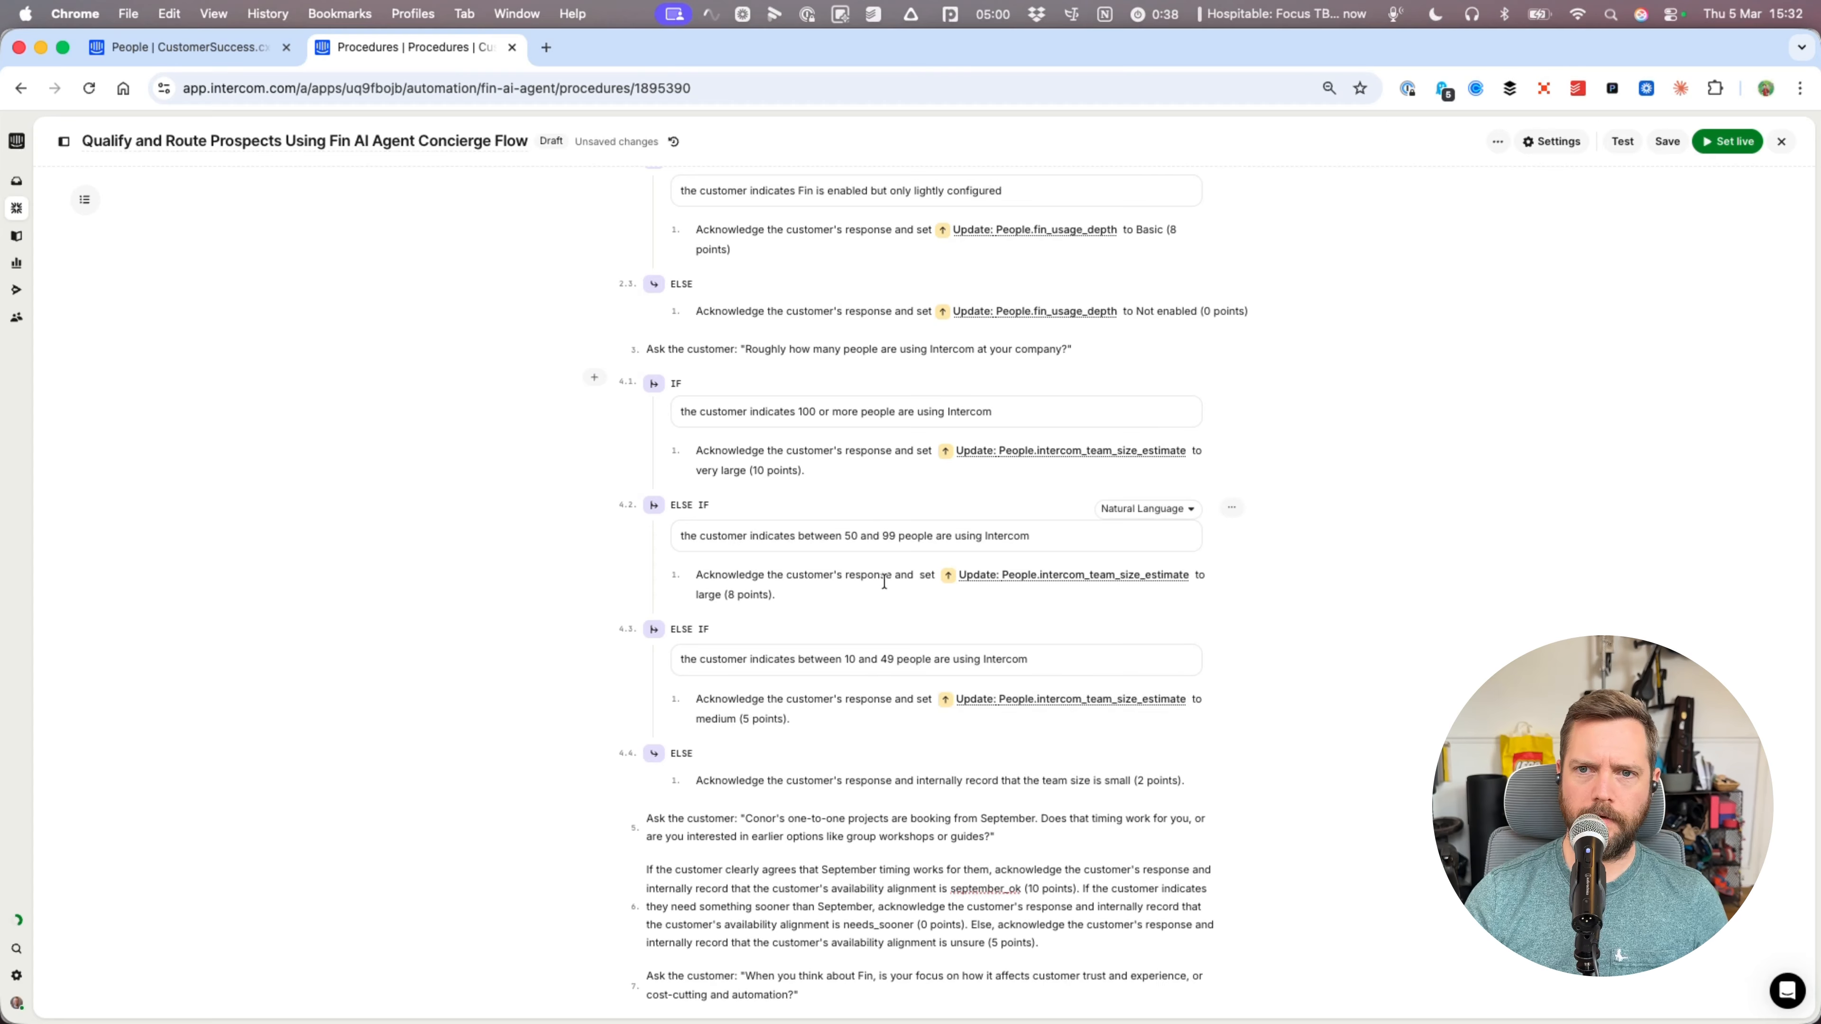
{"action": "scroll", "coordinate": [932, 595], "scroll_direction": "up", "scroll_amount": 2}
{"action": "scroll", "coordinate": [855, 602], "scroll_direction": "down", "scroll_amount": 8}
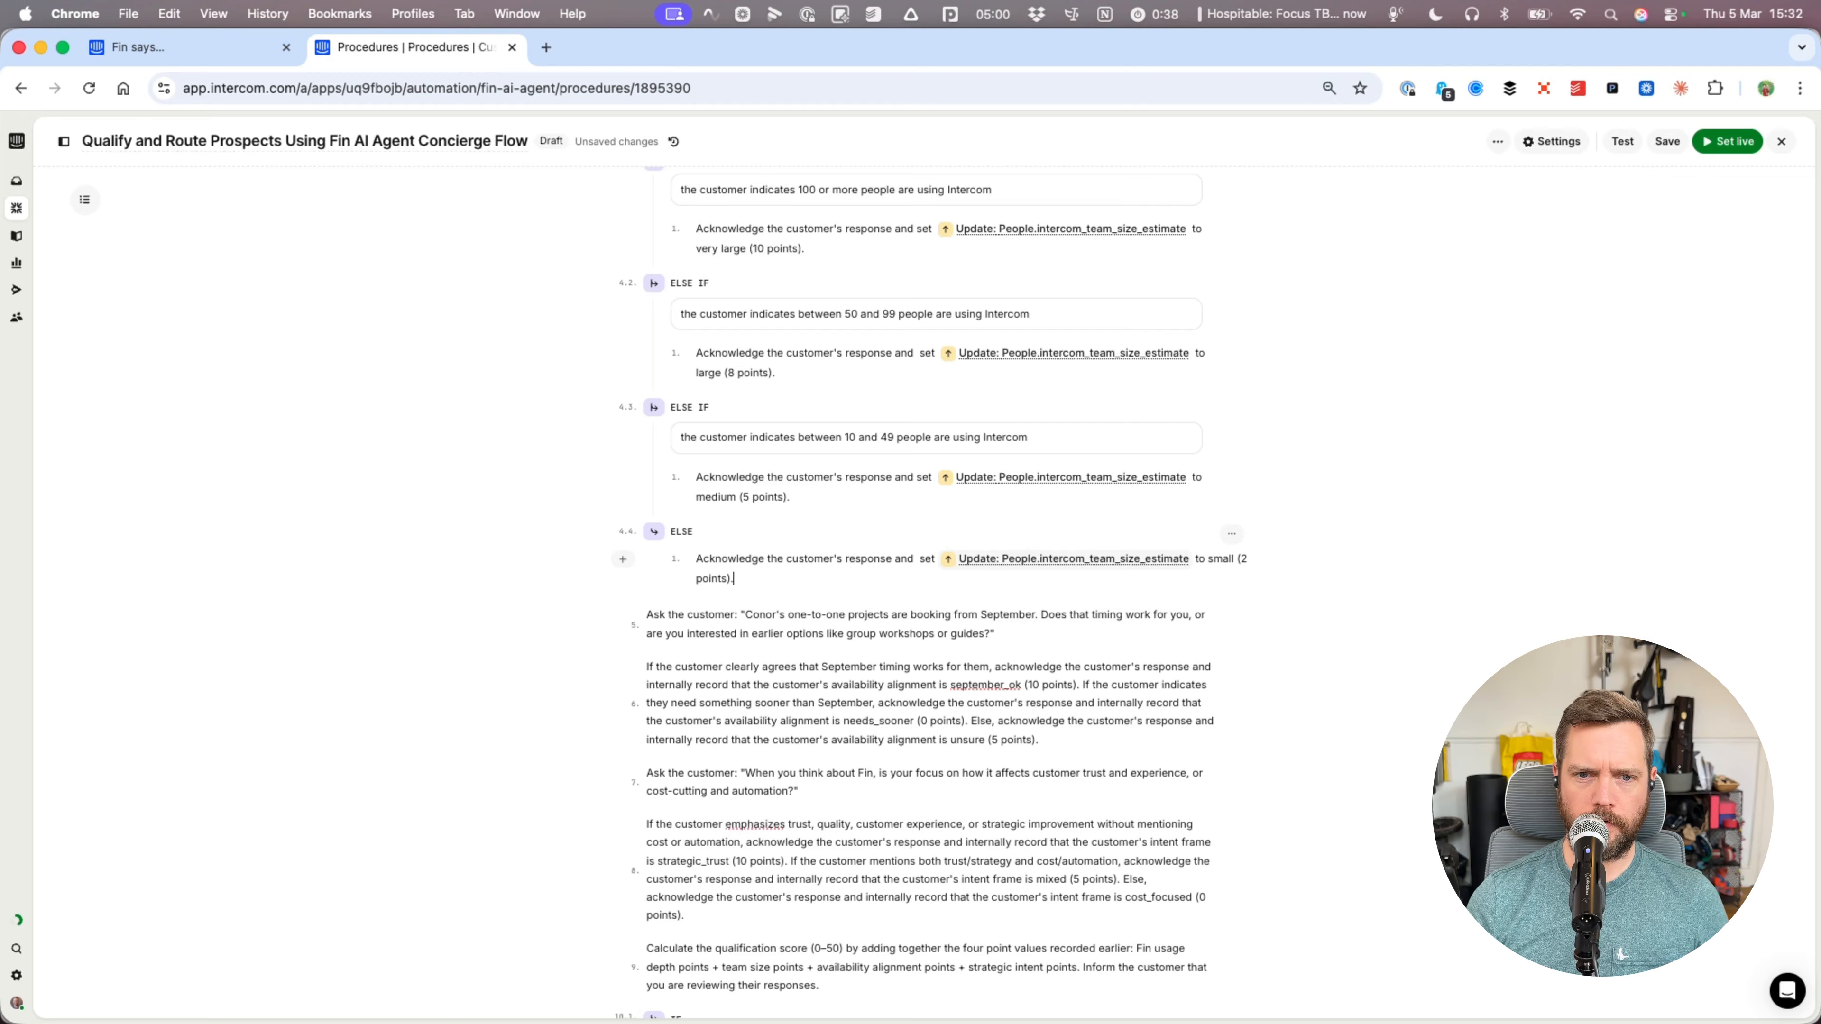
{"action": "scroll", "coordinate": [834, 577], "scroll_direction": "down", "scroll_amount": 2}
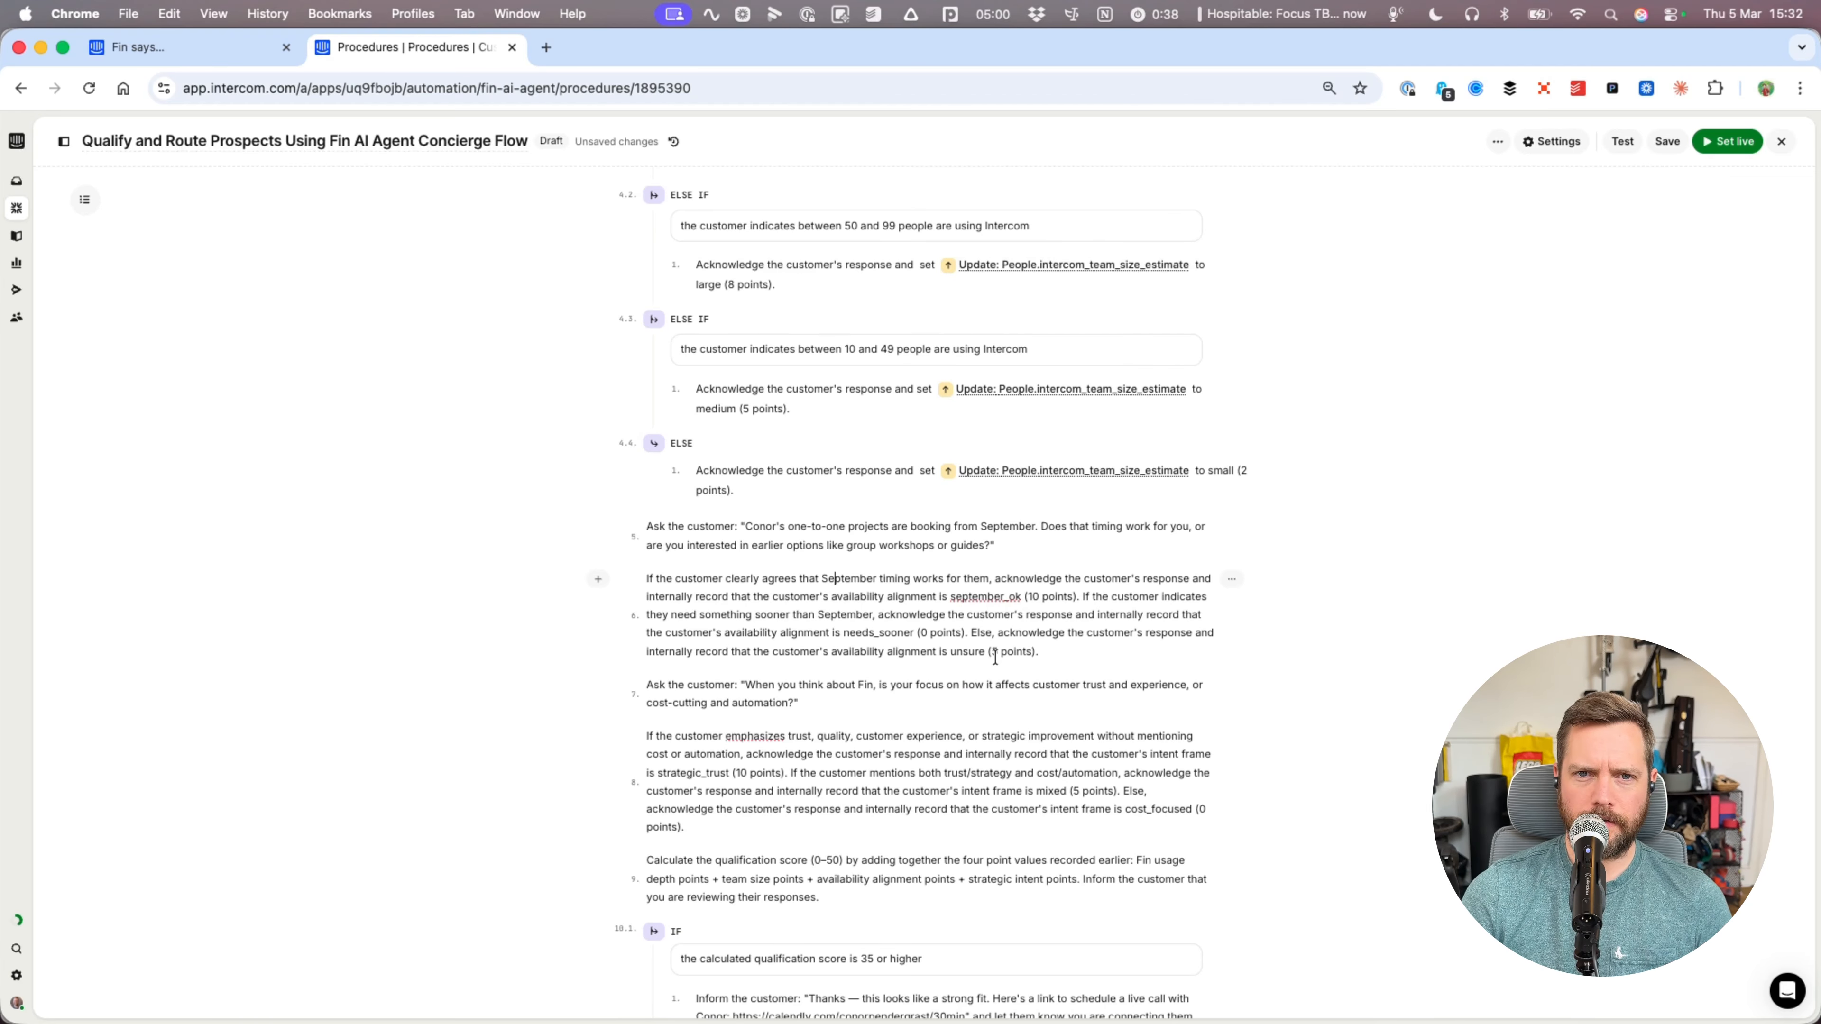
{"action": "scroll", "coordinate": [834, 603], "scroll_direction": "up", "scroll_amount": 9}
{"action": "scroll", "coordinate": [780, 226], "scroll_direction": "up", "scroll_amount": 12}
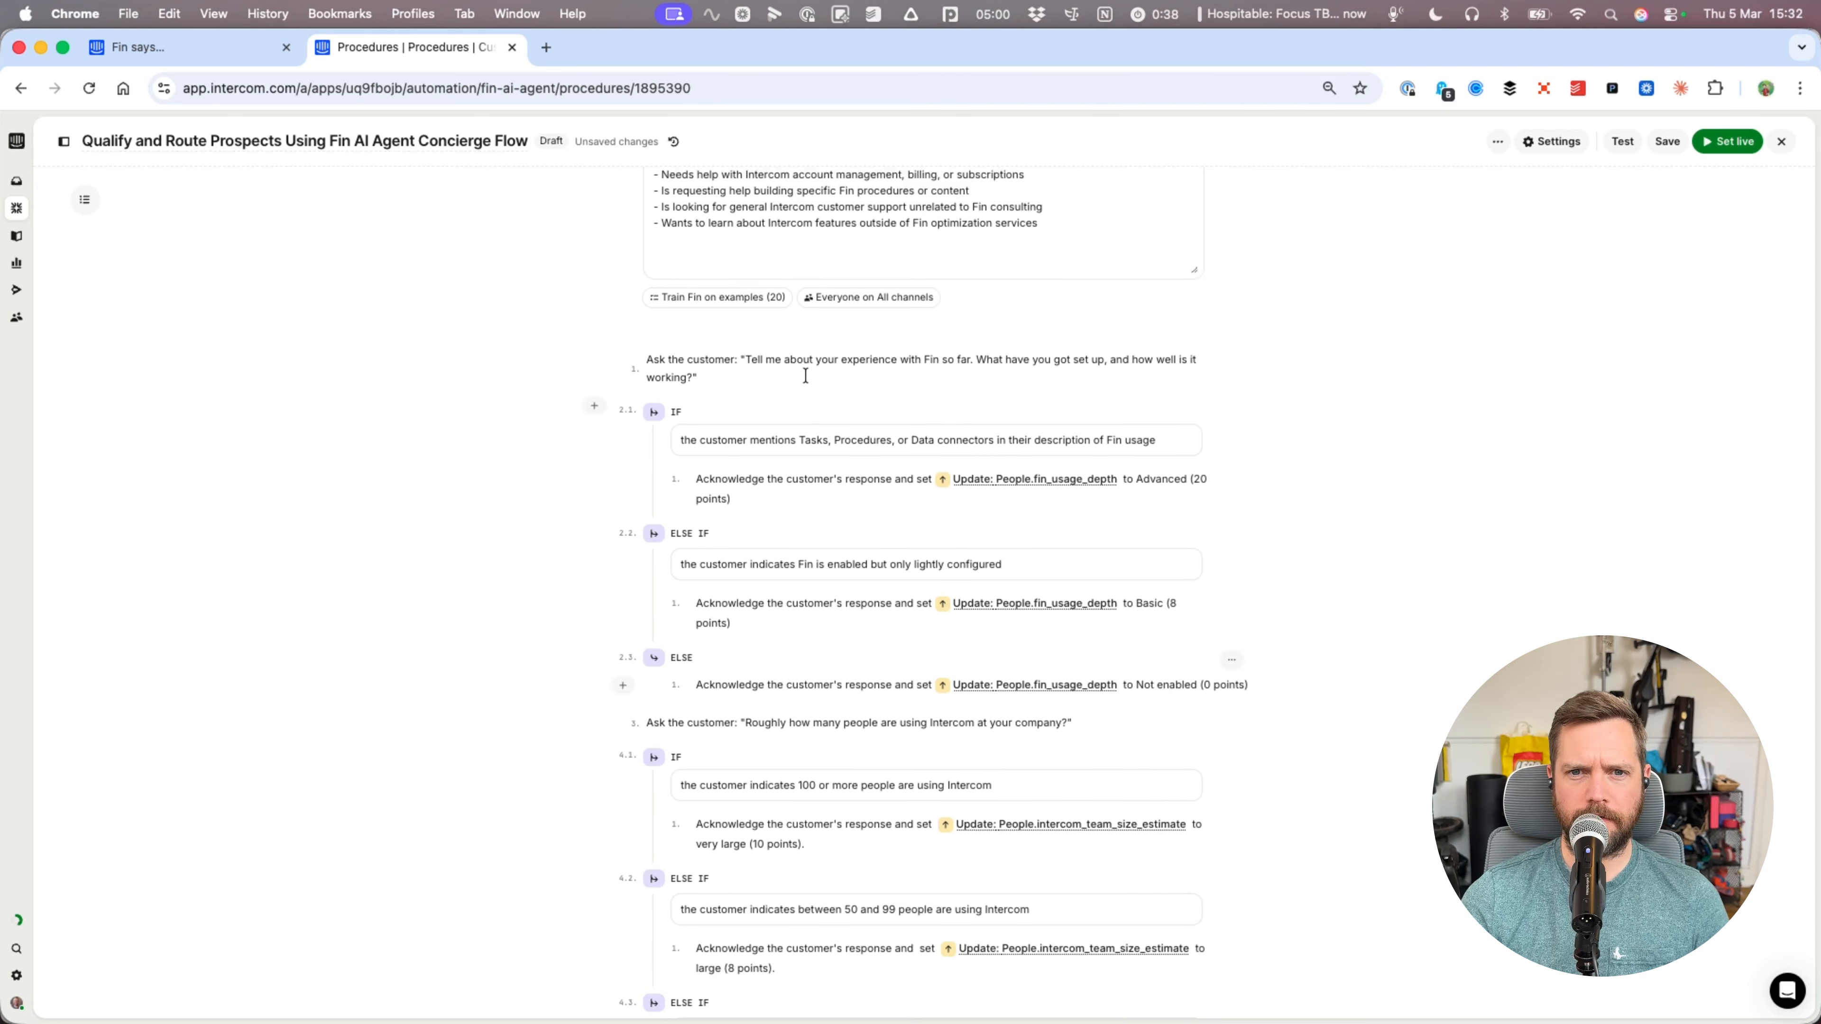
- Insert an IF condition block directly below the instruction paragraph about September availability
{"action": "scroll", "coordinate": [801, 528], "scroll_direction": "down", "scroll_amount": 20}
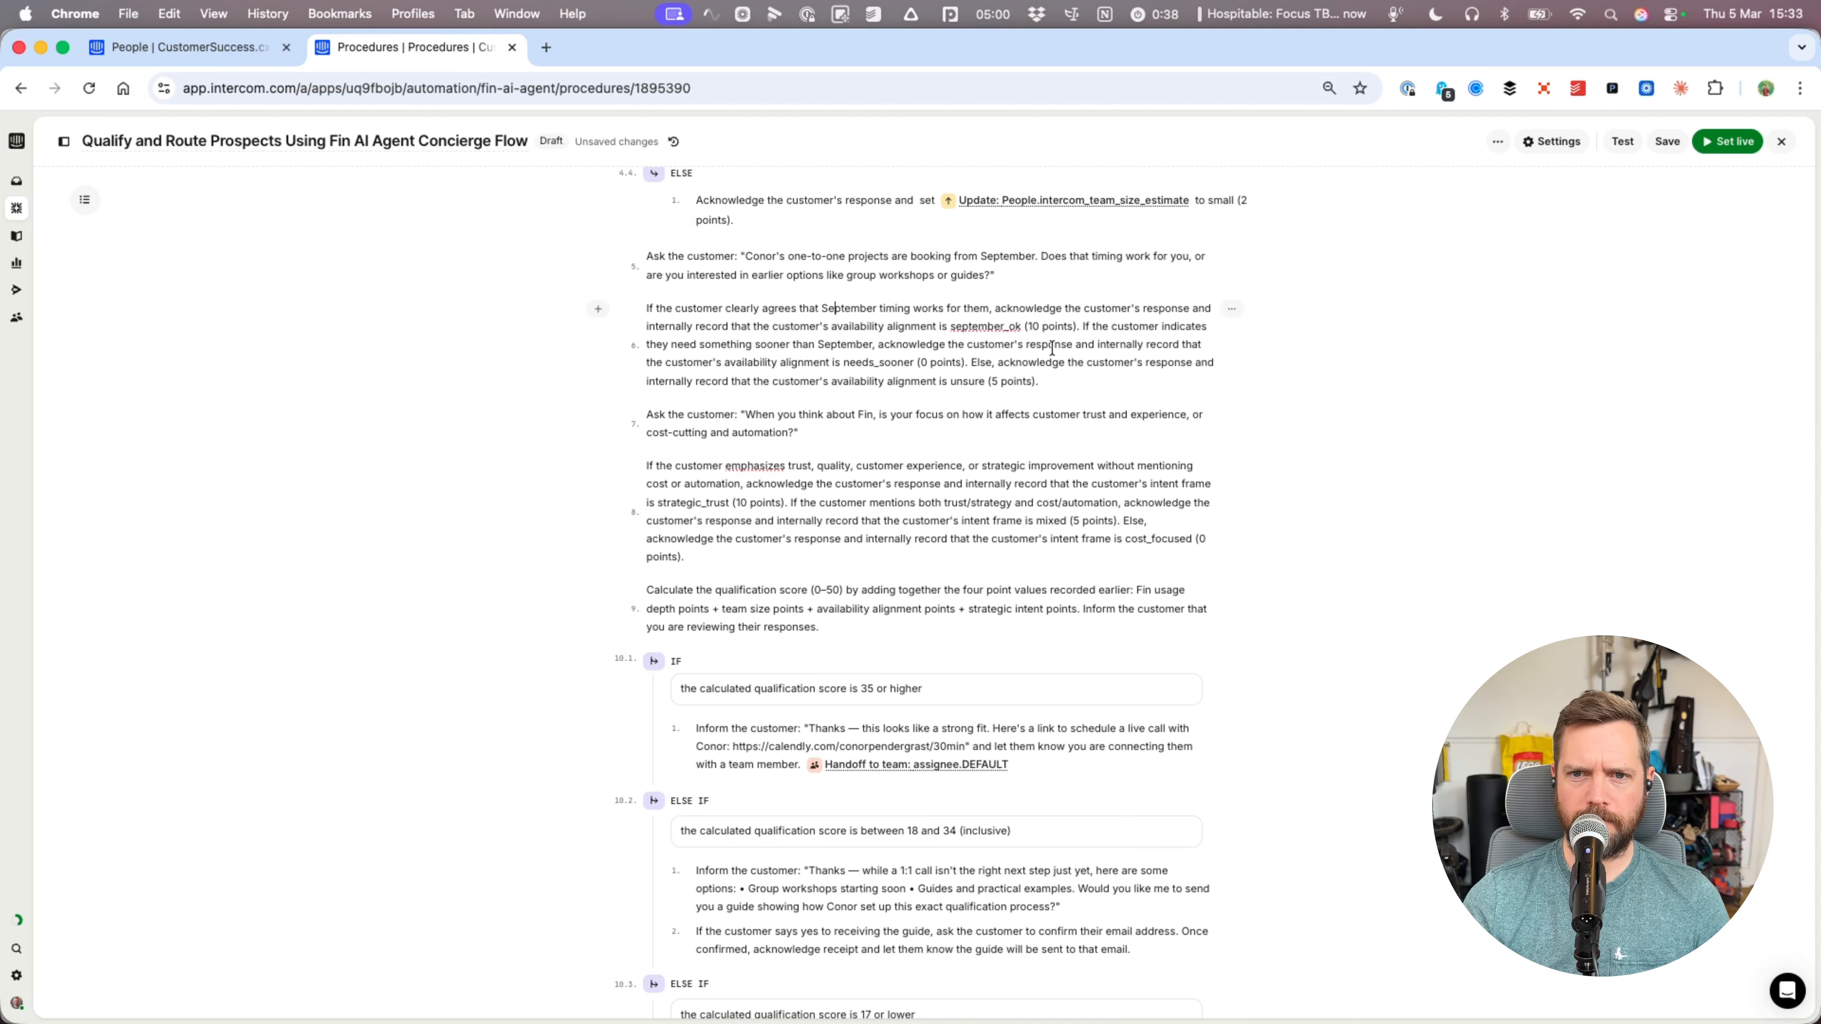
{"action": "scroll", "coordinate": [800, 527], "scroll_direction": "up", "scroll_amount": 2}
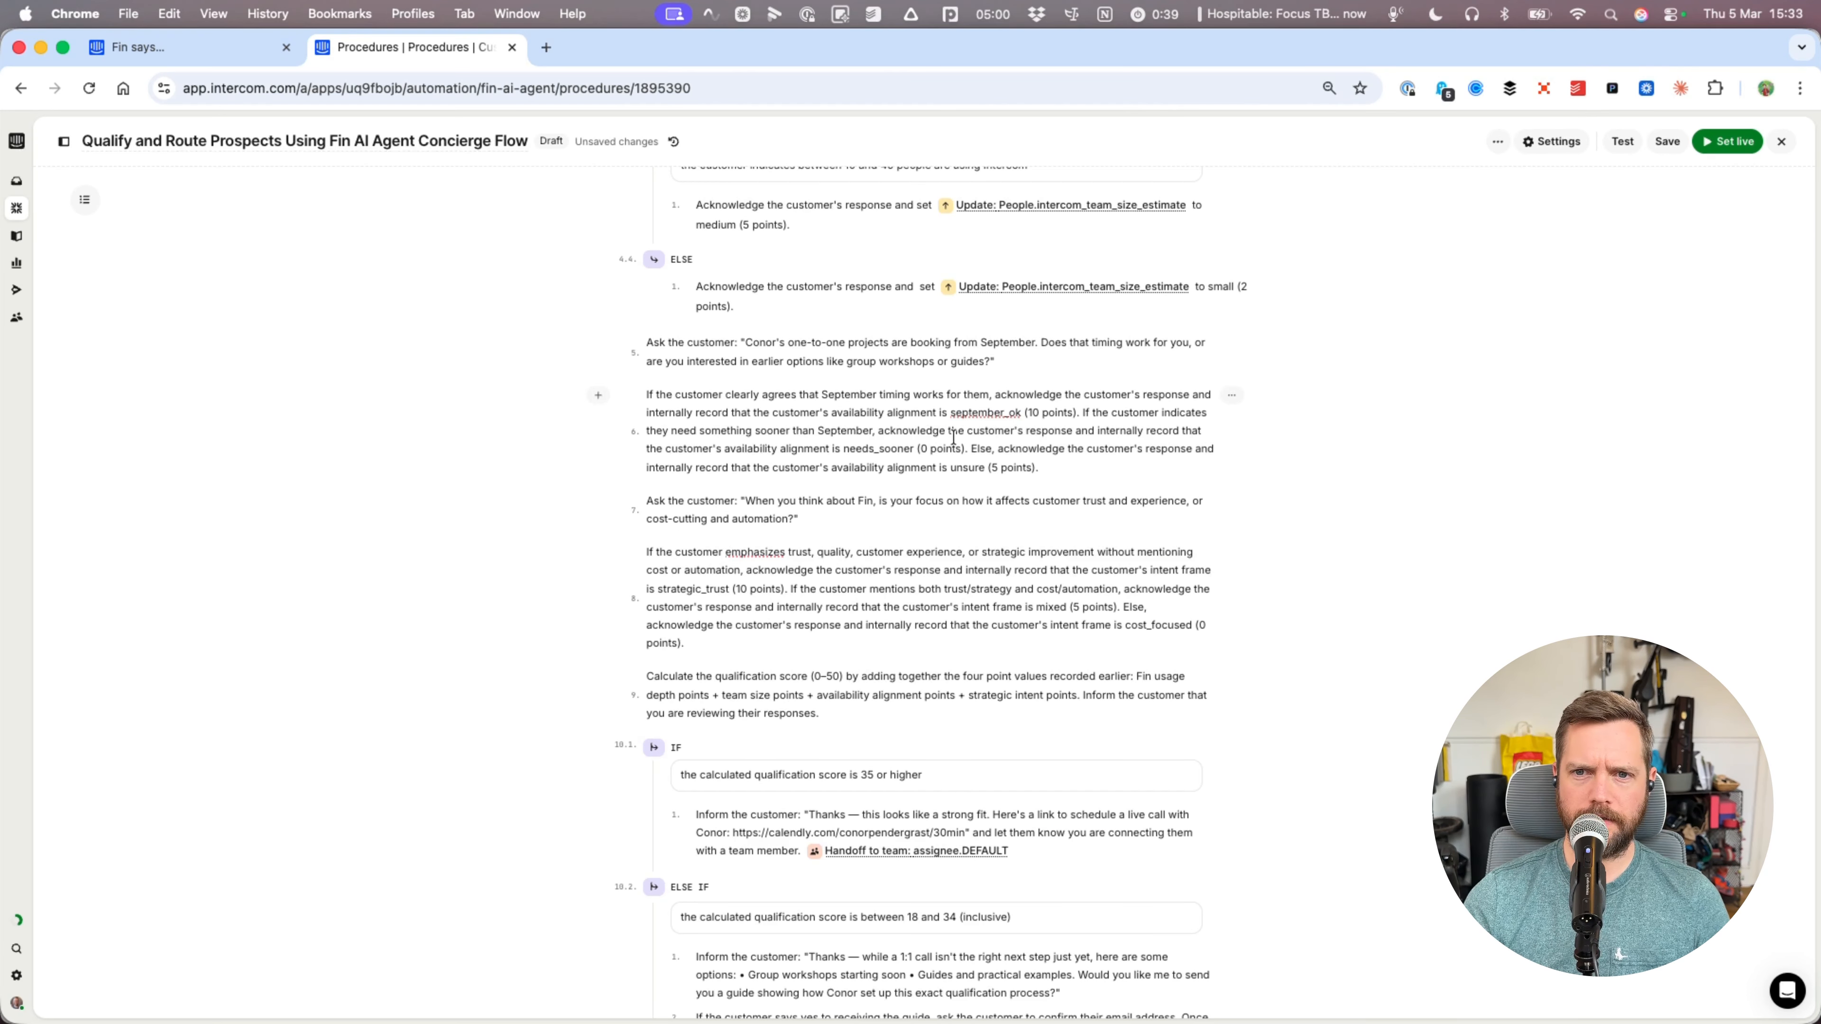
{"action": "scroll", "coordinate": [954, 435], "scroll_direction": "up", "scroll_amount": 5}
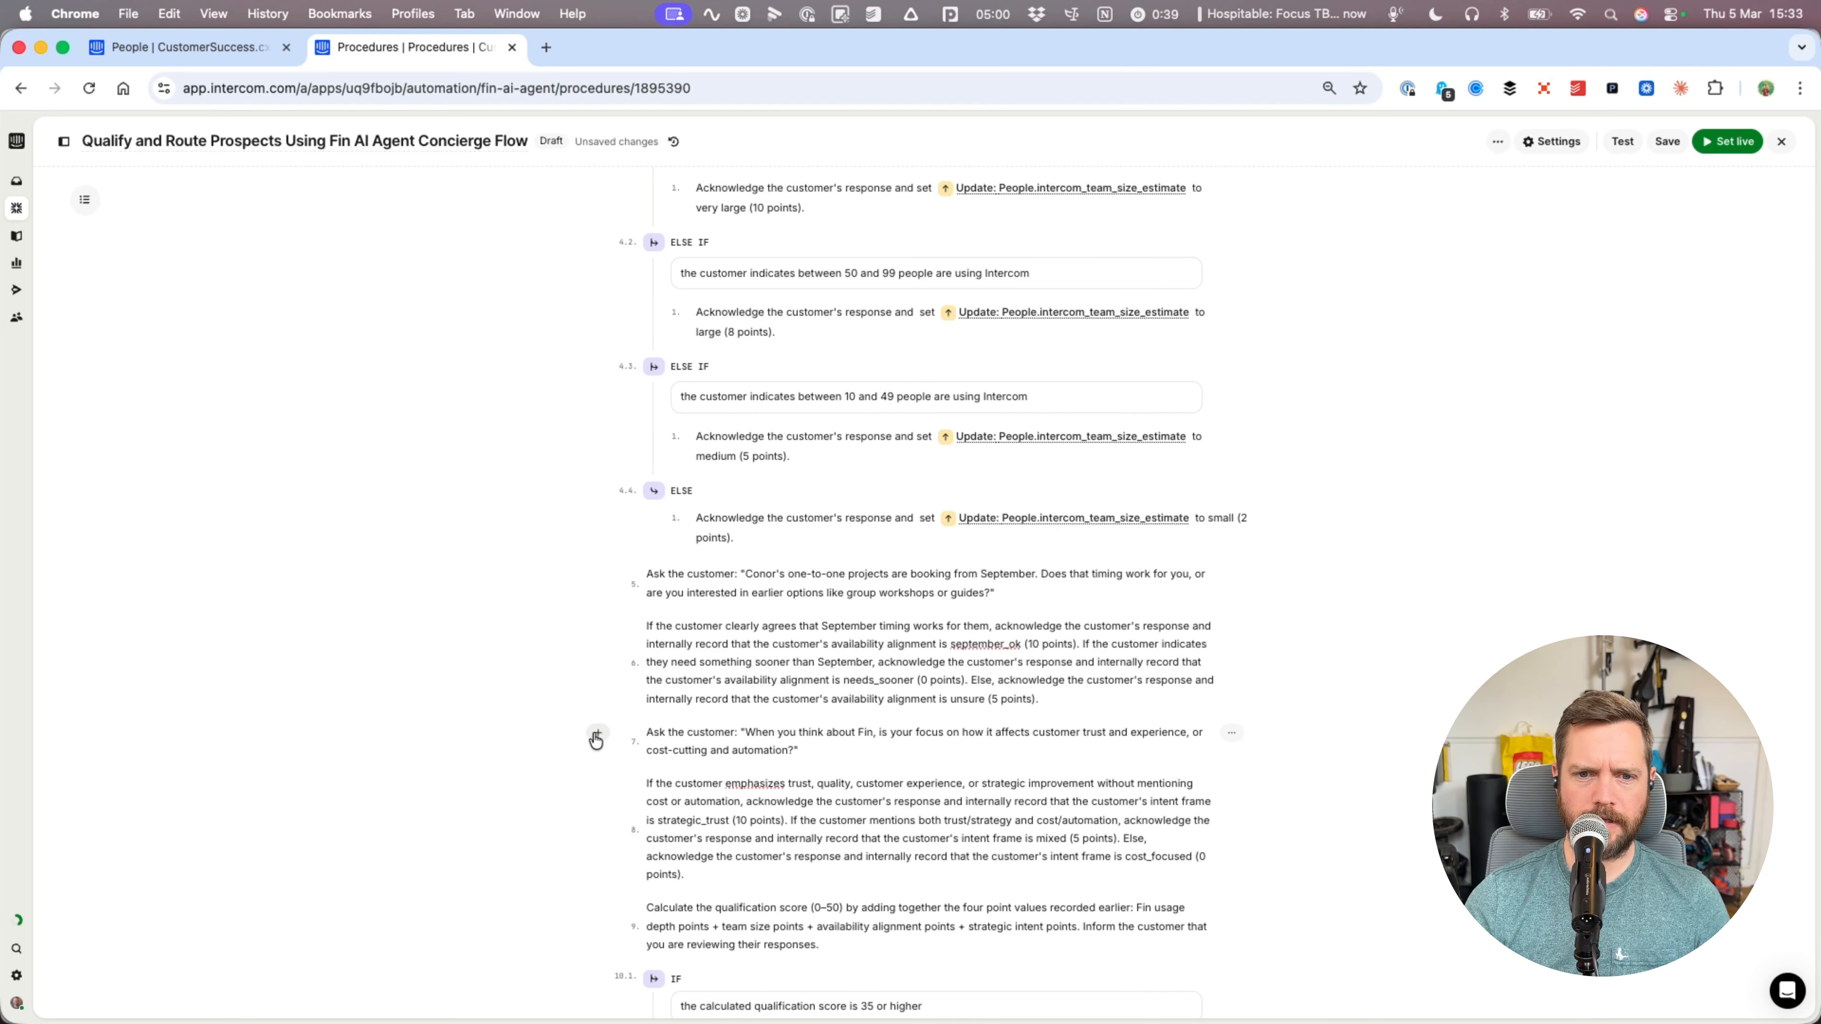
{"action": "left_click", "coordinate": [596, 736]}
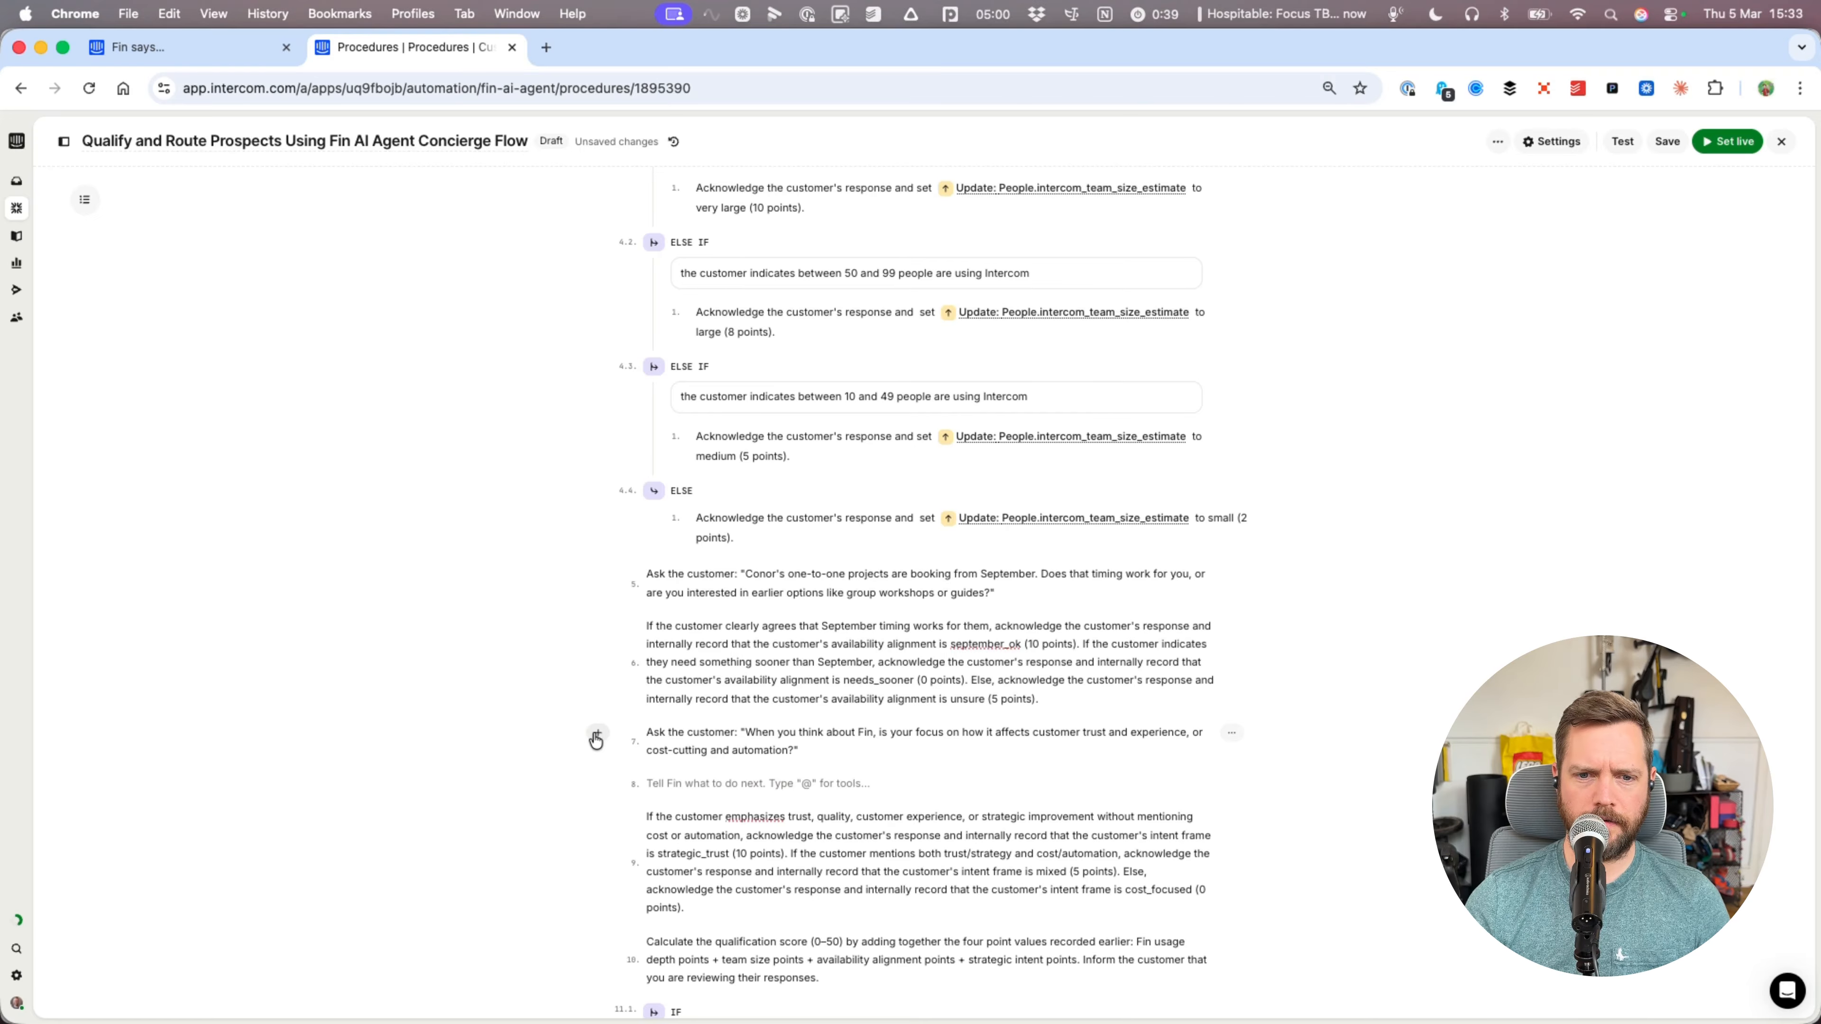
{"action": "key", "text": "super+z"}
{"action": "left_click", "coordinate": [595, 629]}
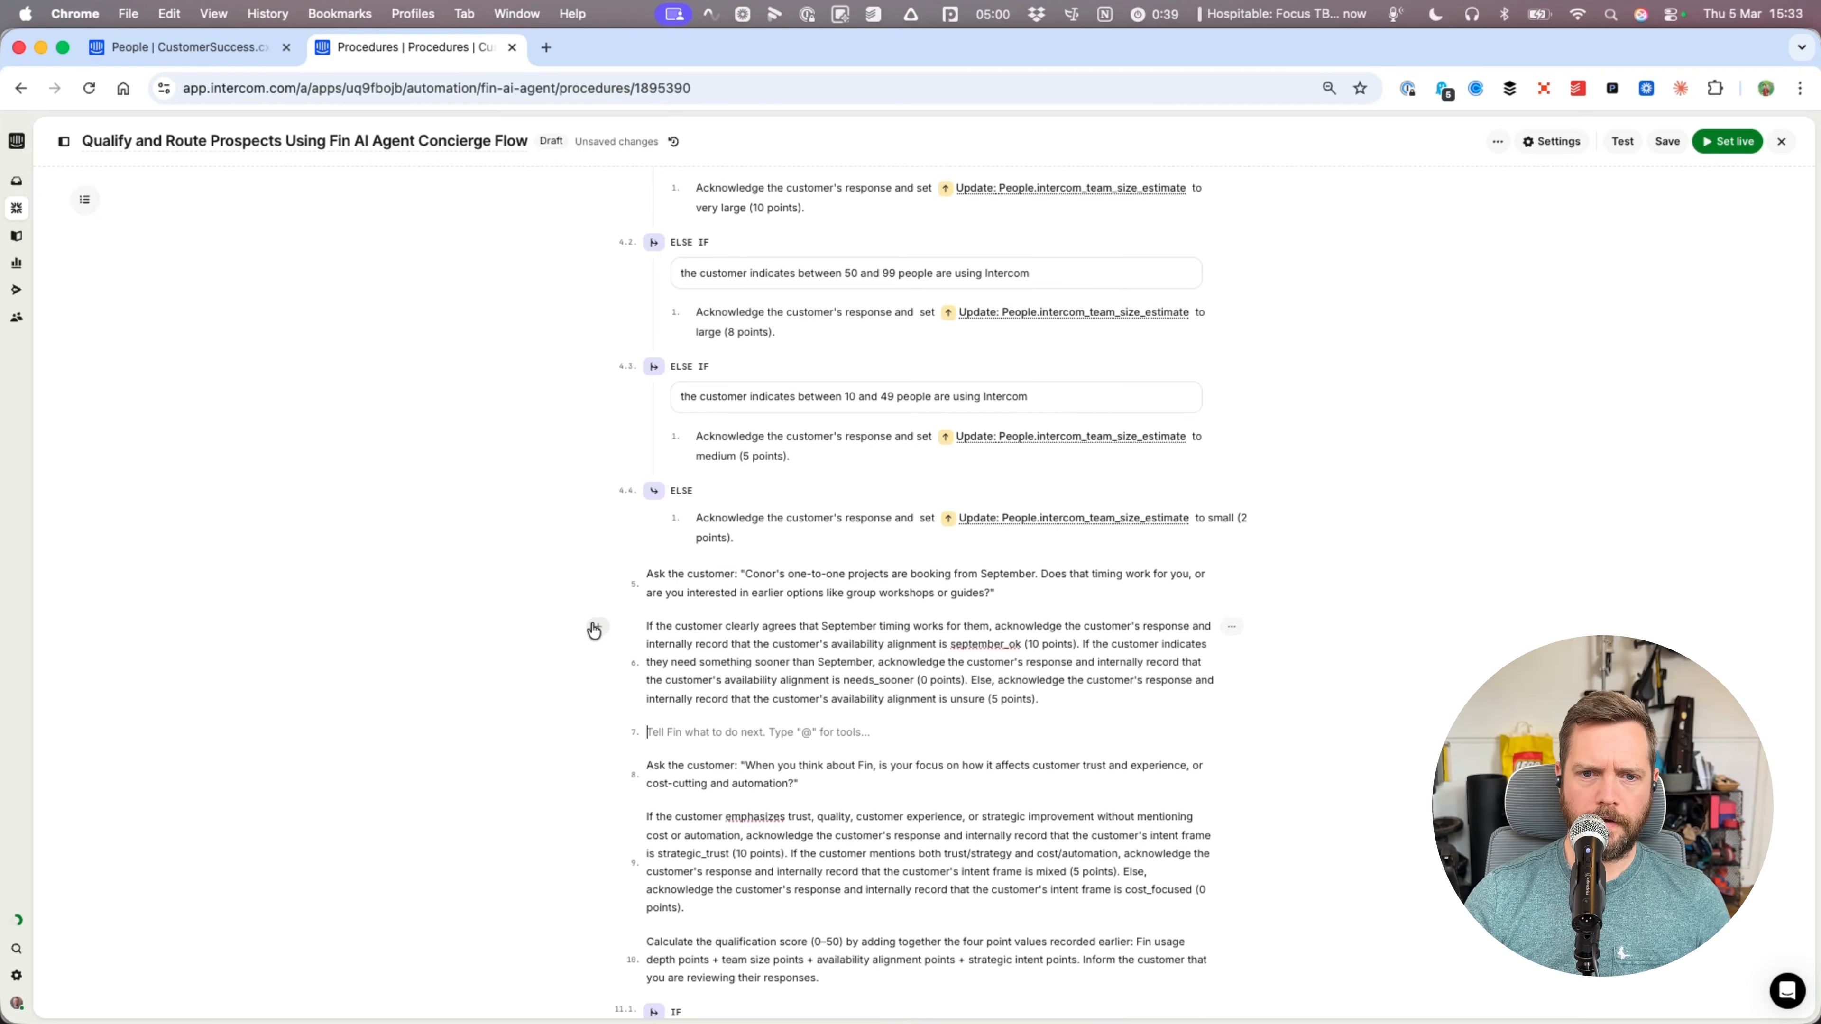
{"action": "scroll", "coordinate": [816, 683], "scroll_direction": "down", "scroll_amount": 2}
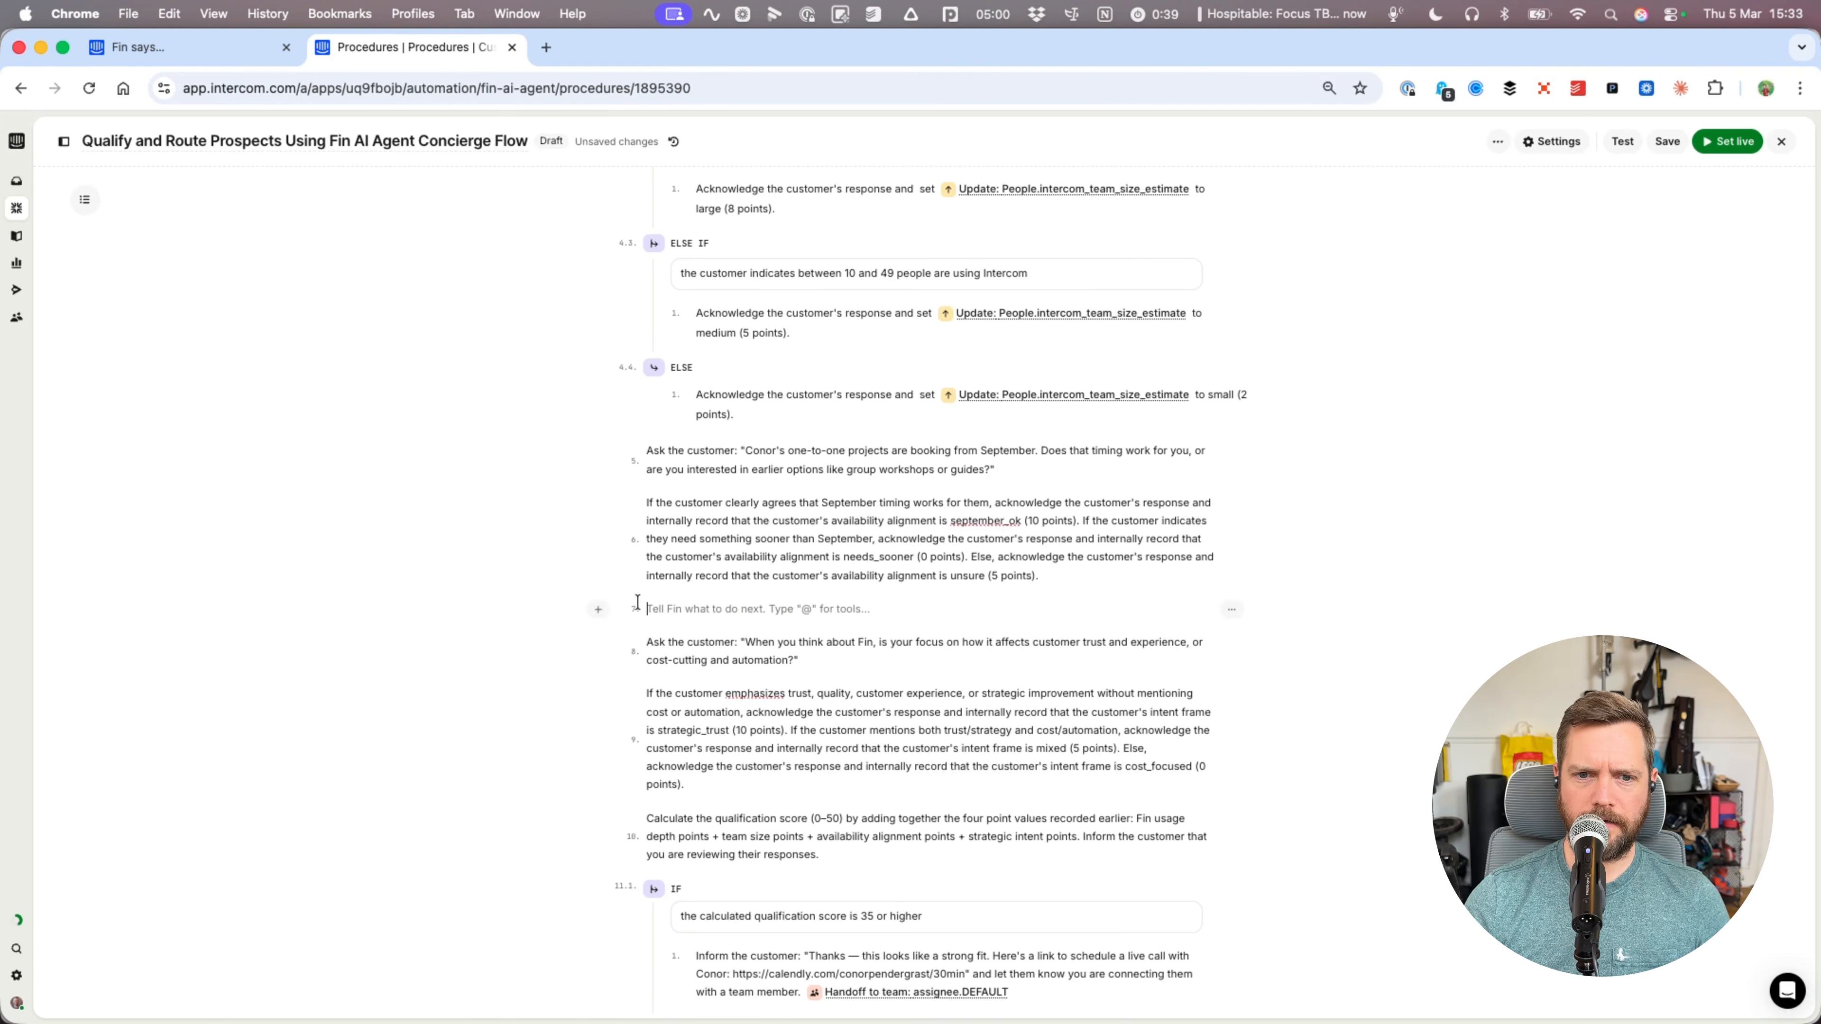
{"action": "type", "text": "if"}
{"action": "scroll", "coordinate": [785, 556], "scroll_direction": "up", "scroll_amount": 2}
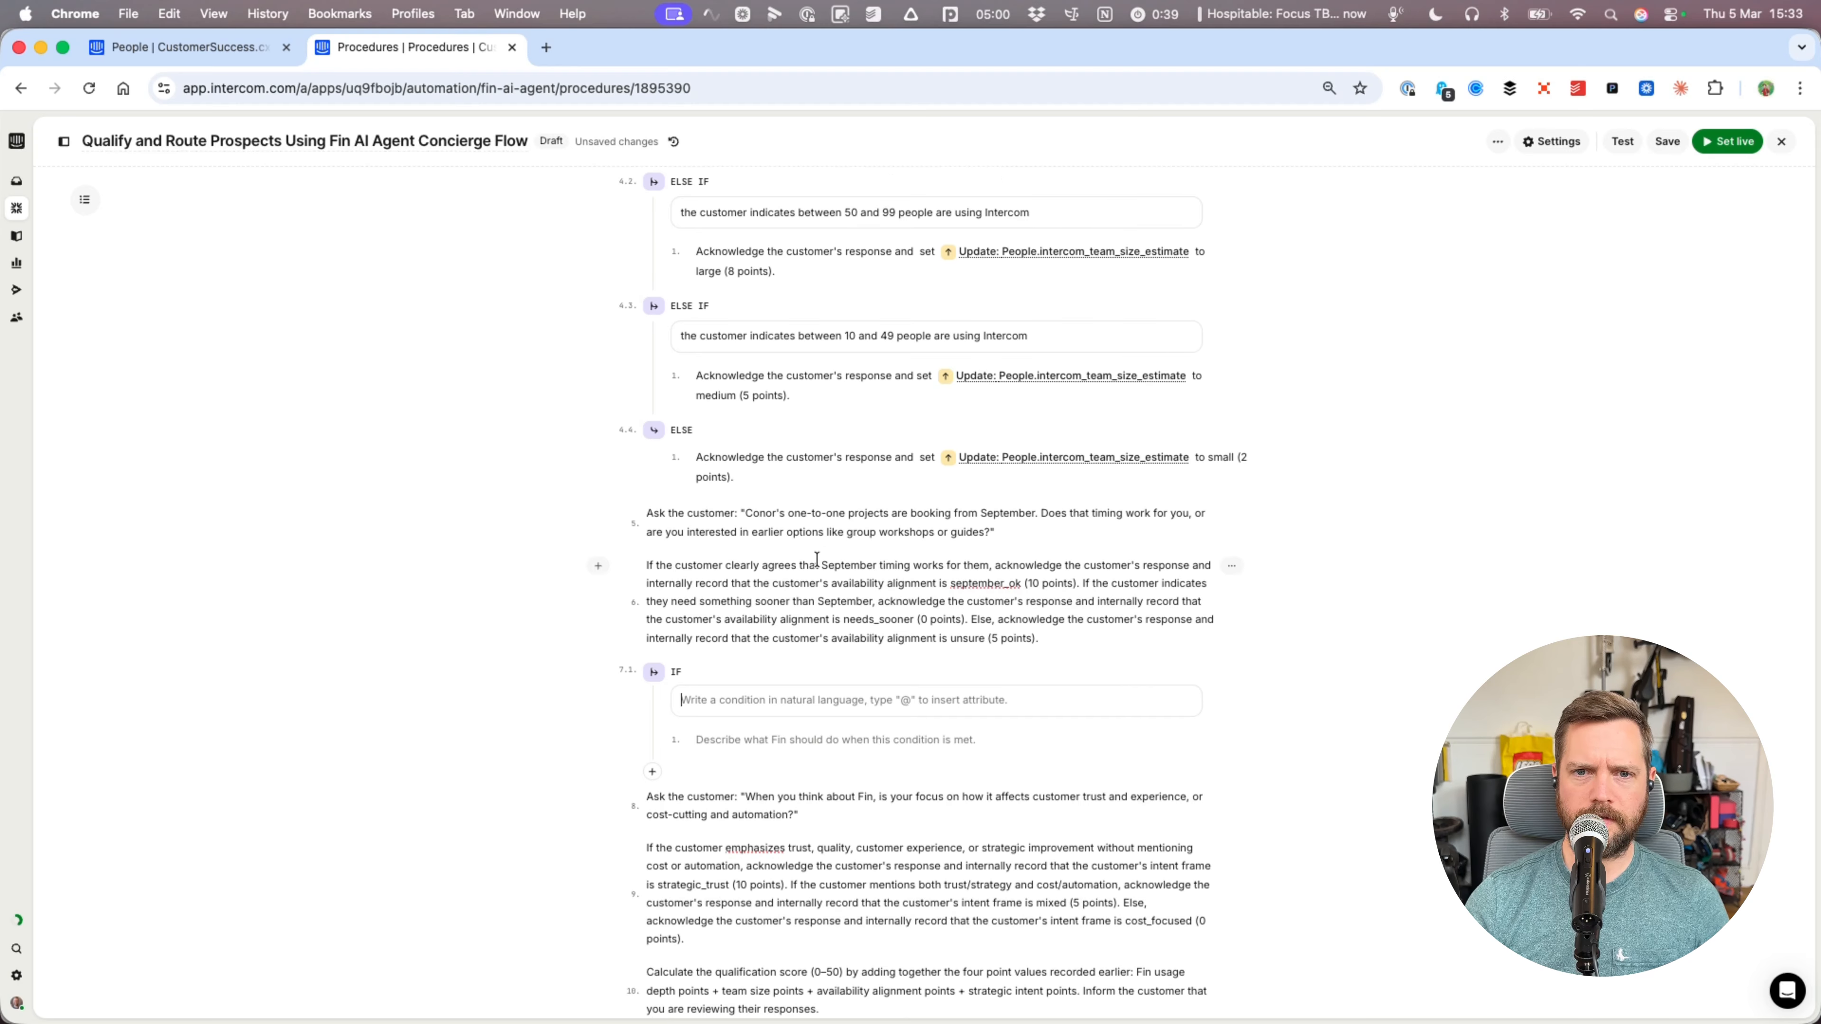
- Move "the customer clearly agrees that September timing works for them" from the paragraph into the new IF condition
{"action": "left_click", "coordinate": [699, 622]}
{"action": "key", "text": "alt+Left"}
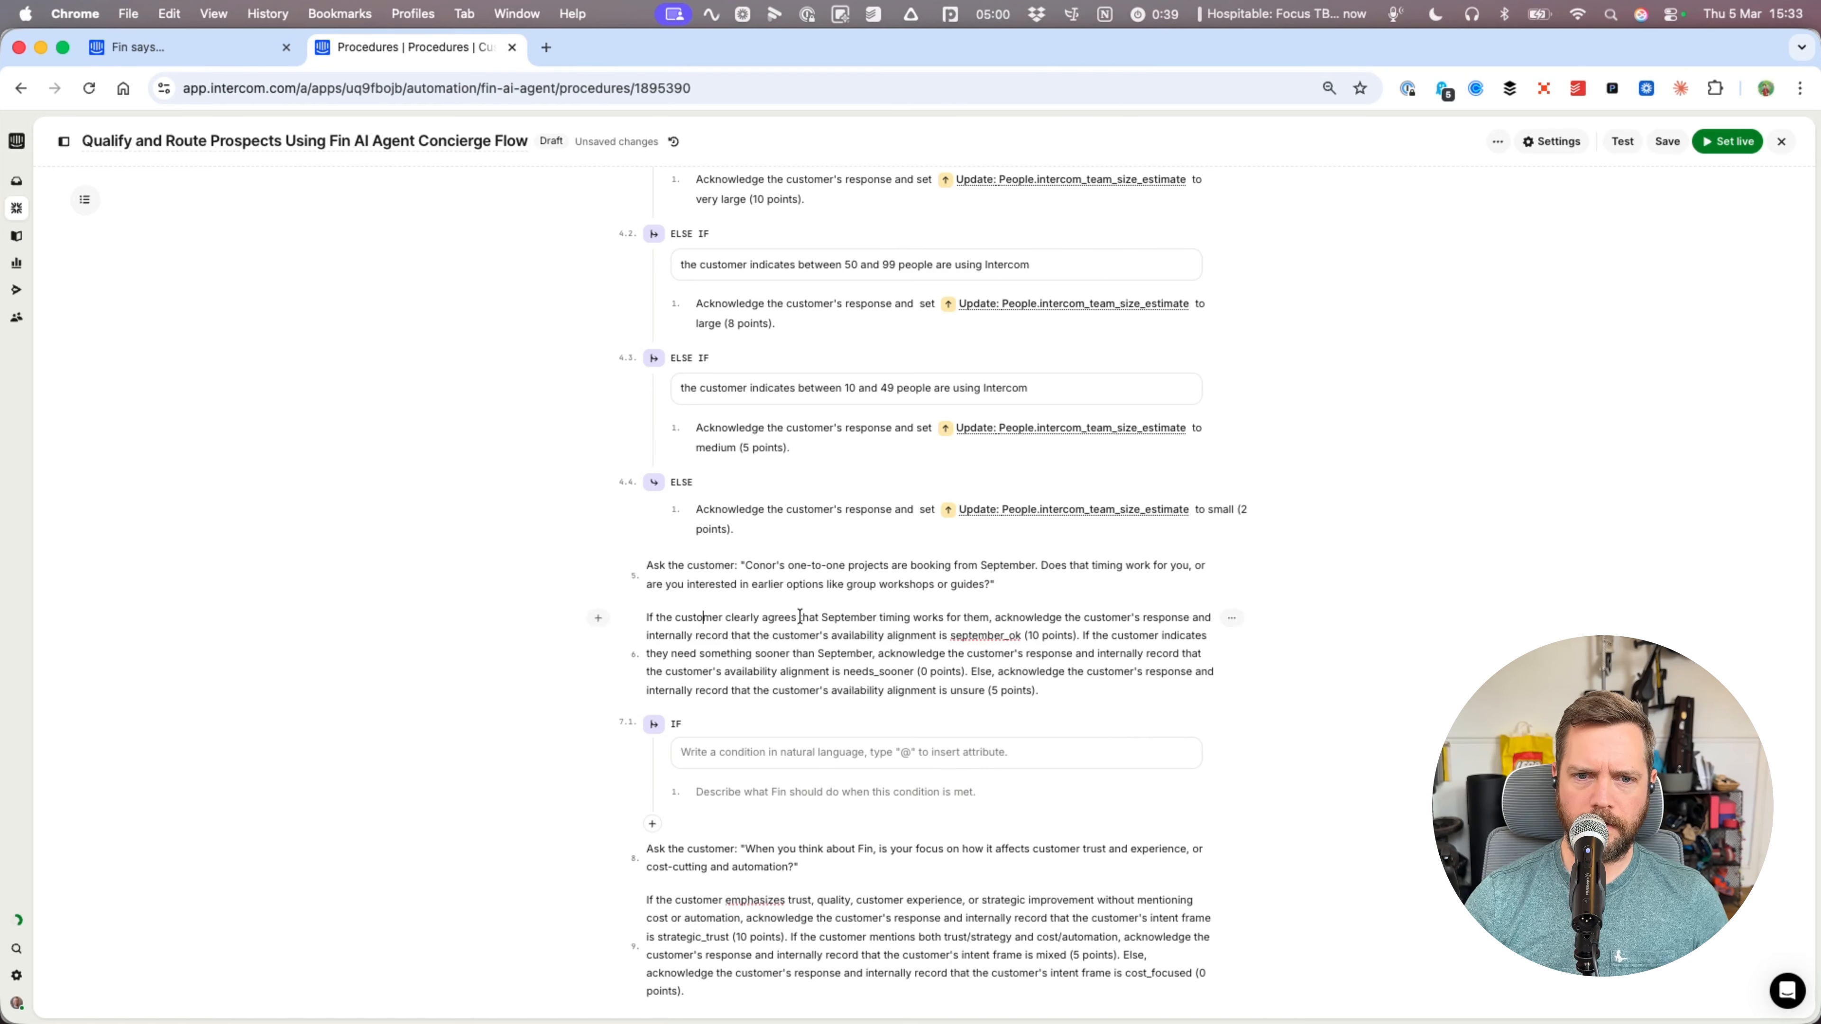
{"action": "key", "text": "alt+shift+Right"}
{"action": "key", "text": "alt+shift+Right"}
{"action": "key", "text": "alt+shift+Right"}
{"action": "key", "text": "alt+shift+Right"}
{"action": "key", "text": "alt+shift+Right"}
{"action": "key", "text": "alt+shift+Right"}
{"action": "key", "text": "alt+shift+Right"}
{"action": "key", "text": "alt+shift+Right"}
{"action": "key", "text": "alt+shift+Right"}
{"action": "key", "text": "alt+shift+Right"}
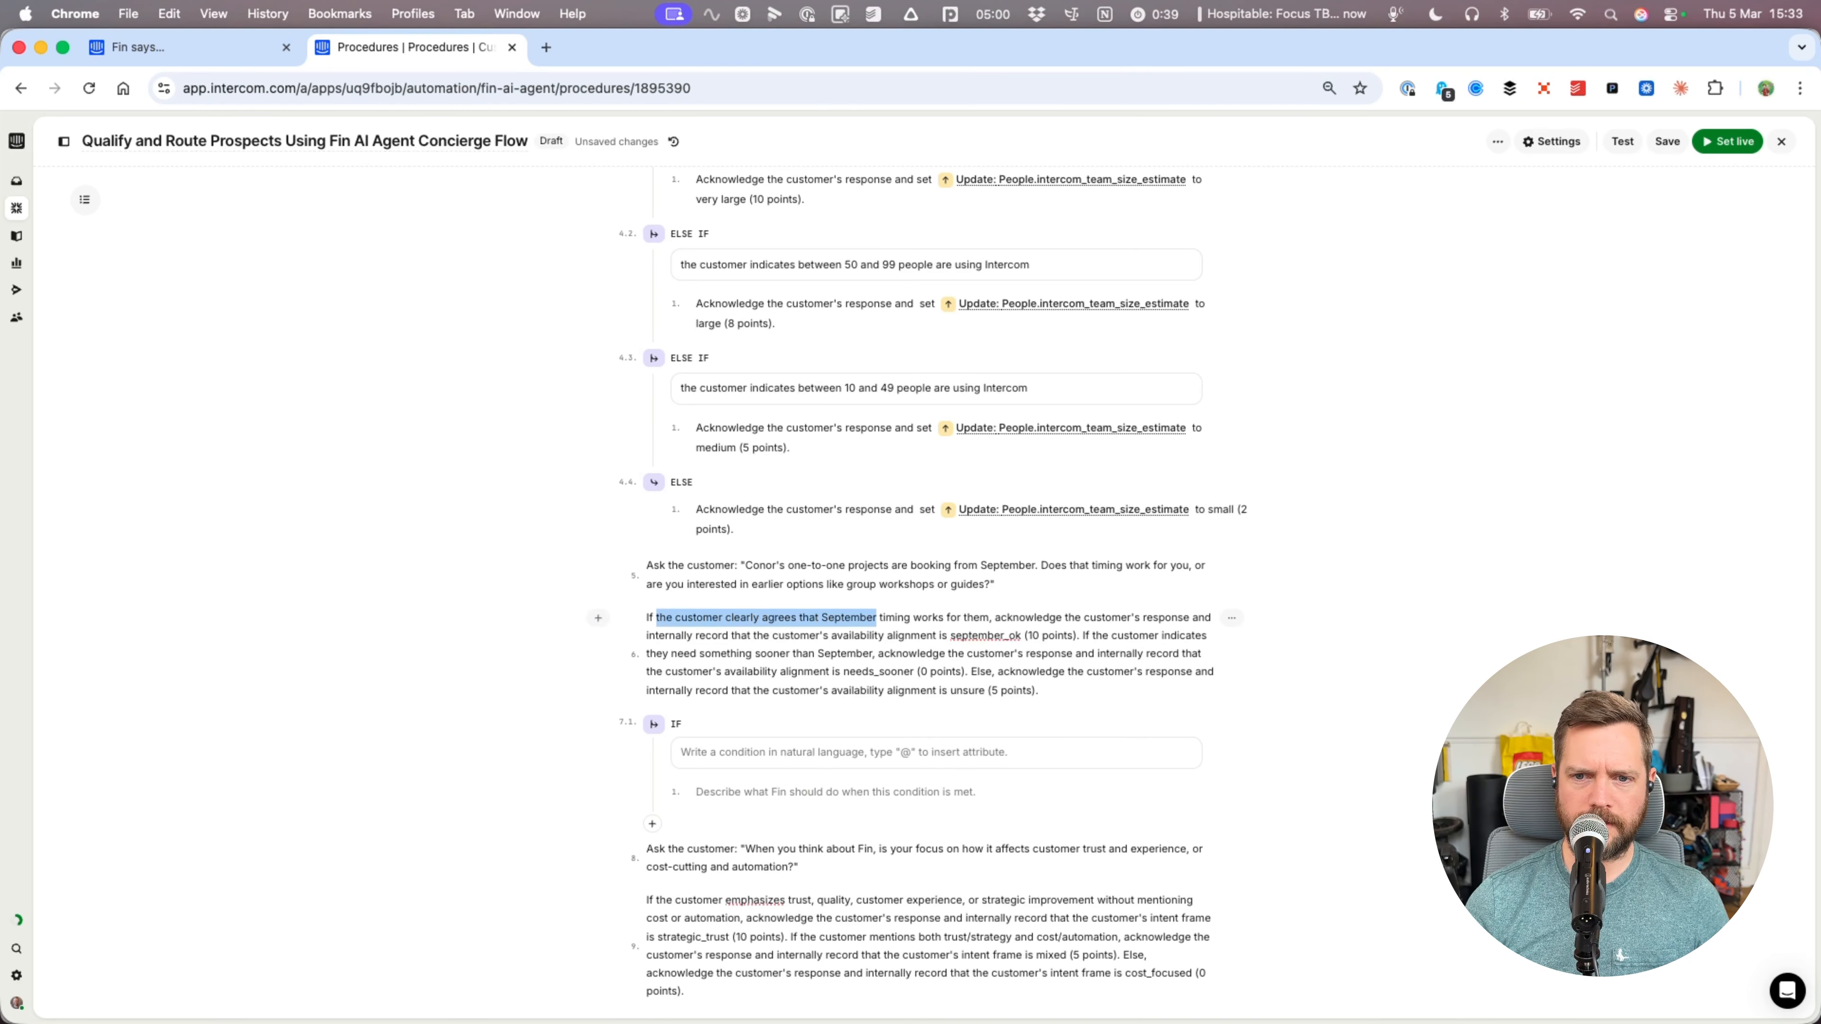
- Copy "acknowledge the customer's response and" from the availability paragraph into the instruction under the September IF condition
{"action": "double_click", "coordinate": [694, 617]}
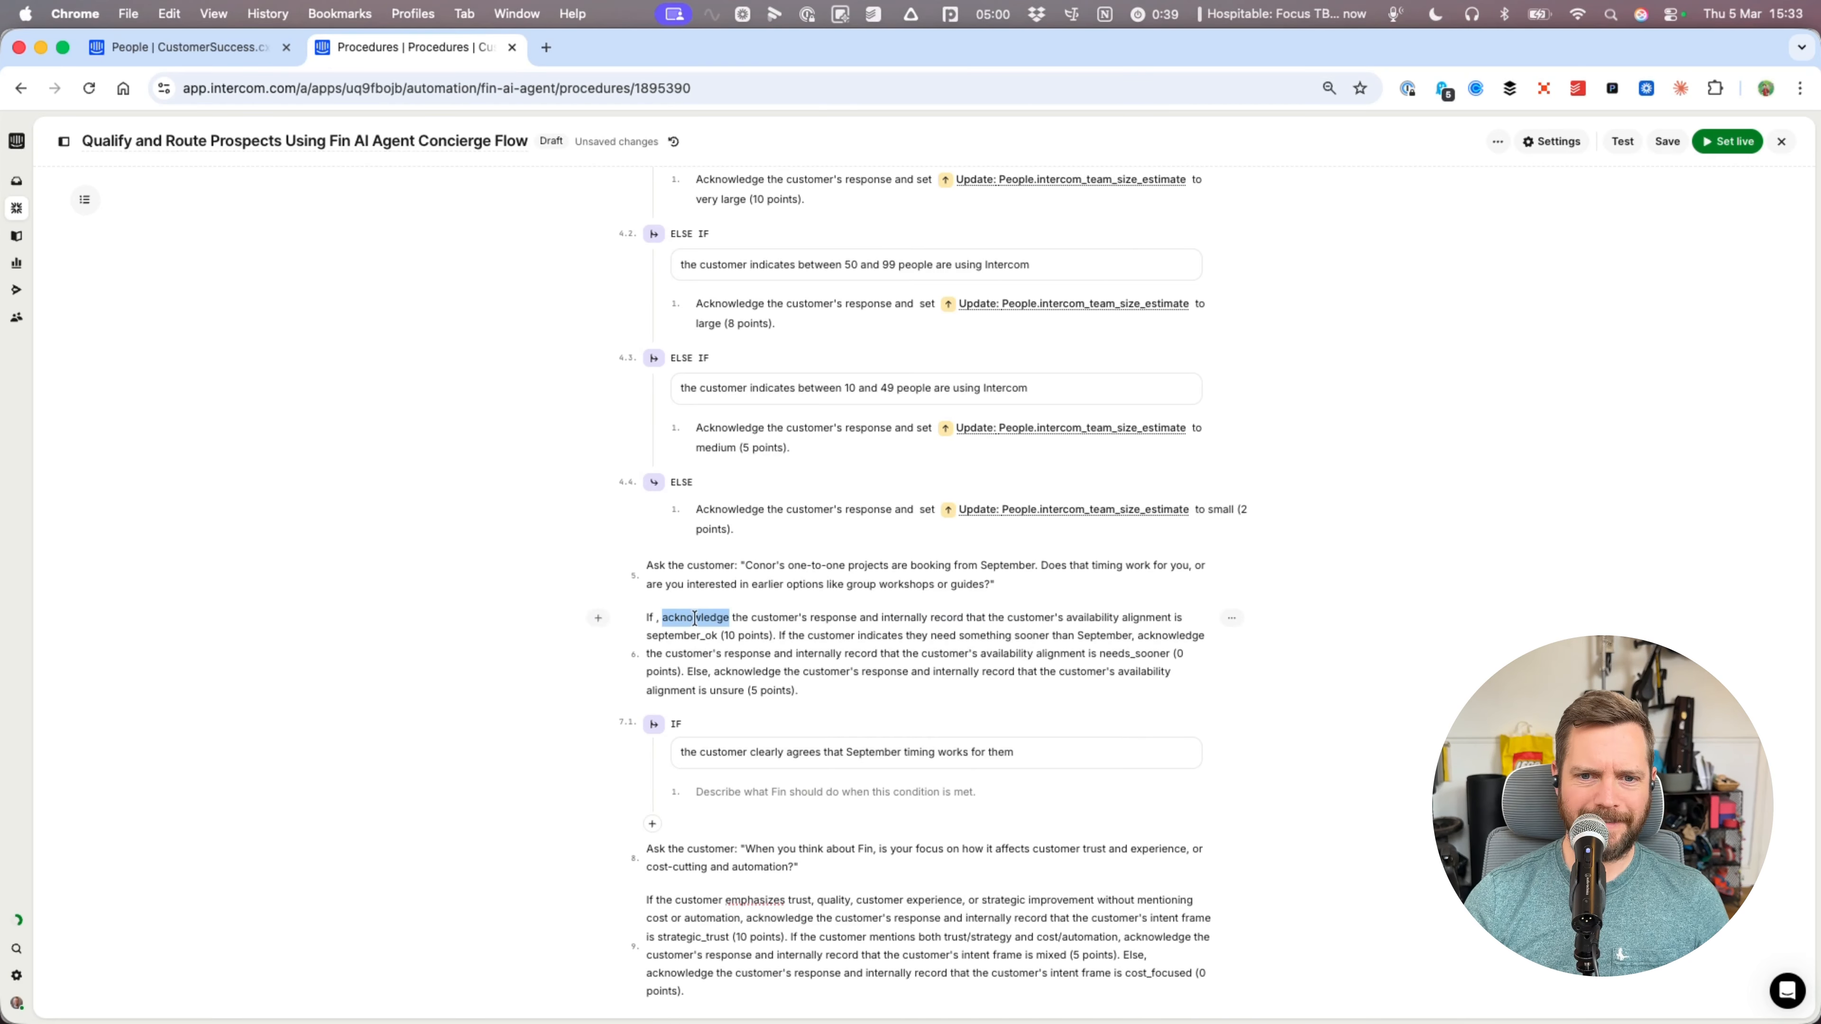
{"action": "key", "text": "alt+shift+Right"}
{"action": "key", "text": "alt+shift+Right"}
{"action": "key", "text": "alt+shift+Right"}
{"action": "key", "text": "alt+shift+Right"}
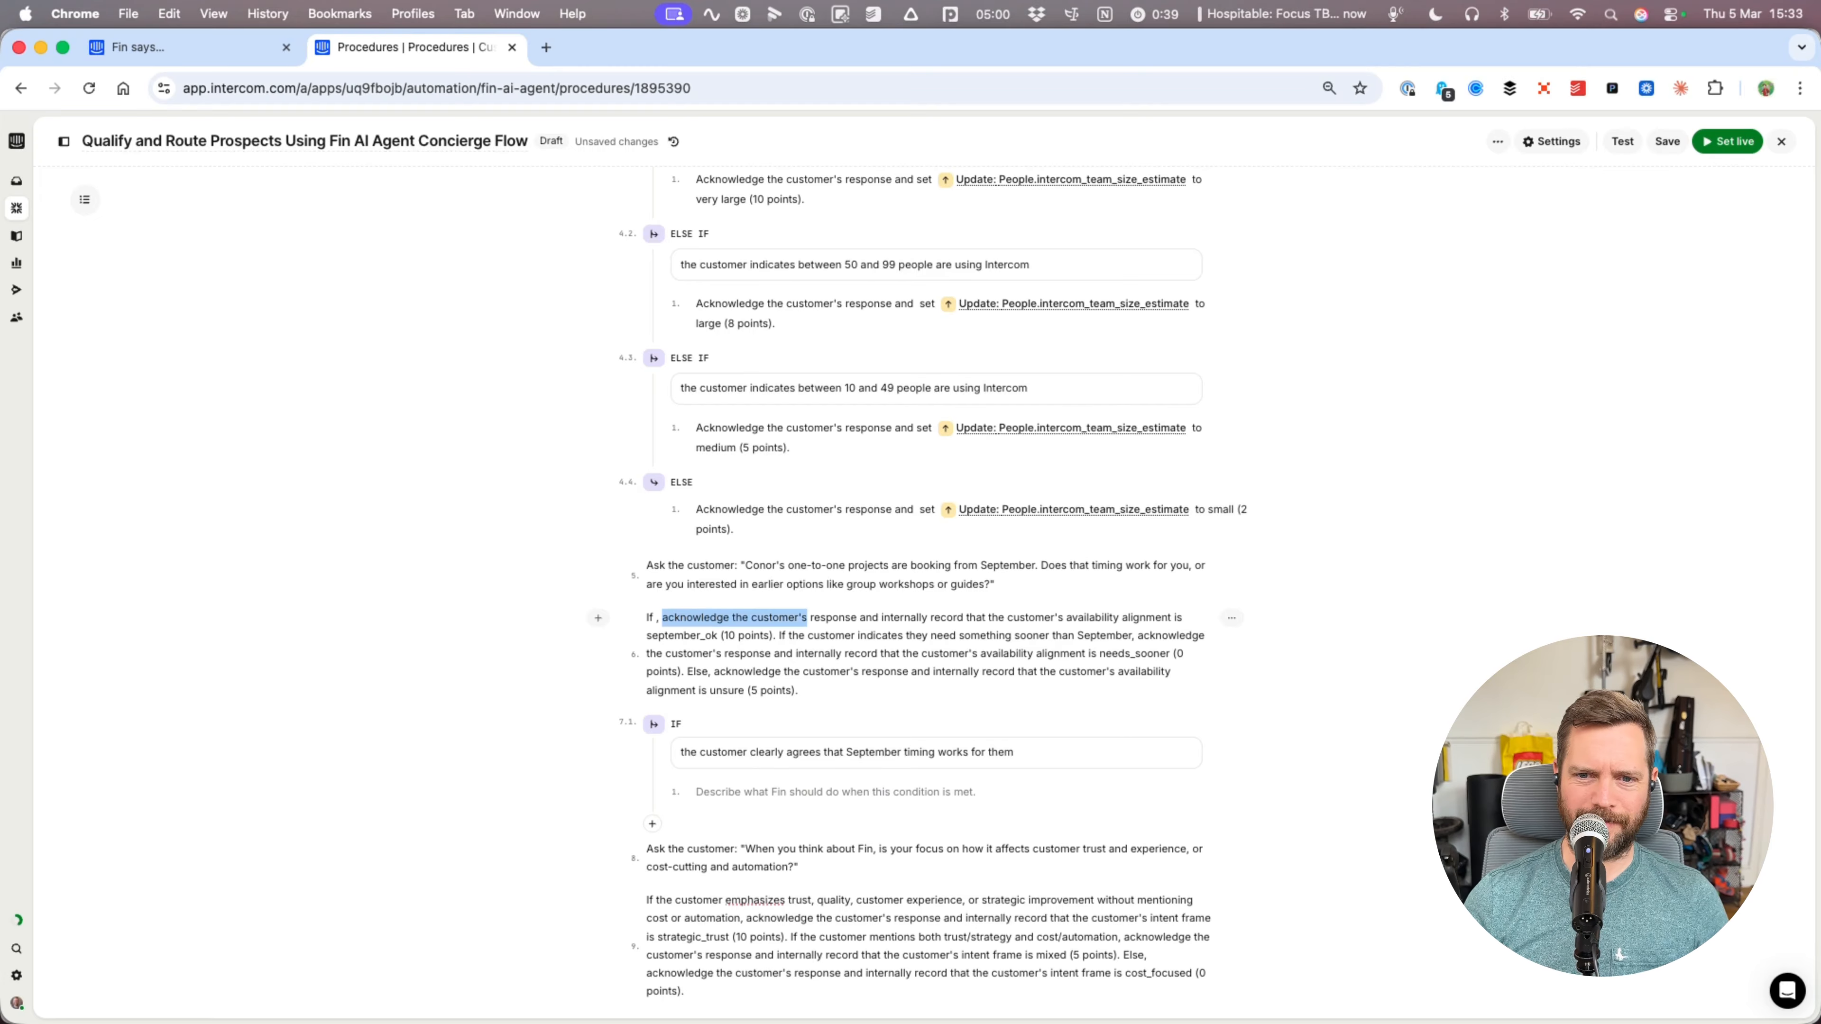
{"action": "key", "text": "super+c"}
{"action": "left_click", "coordinate": [822, 792]}
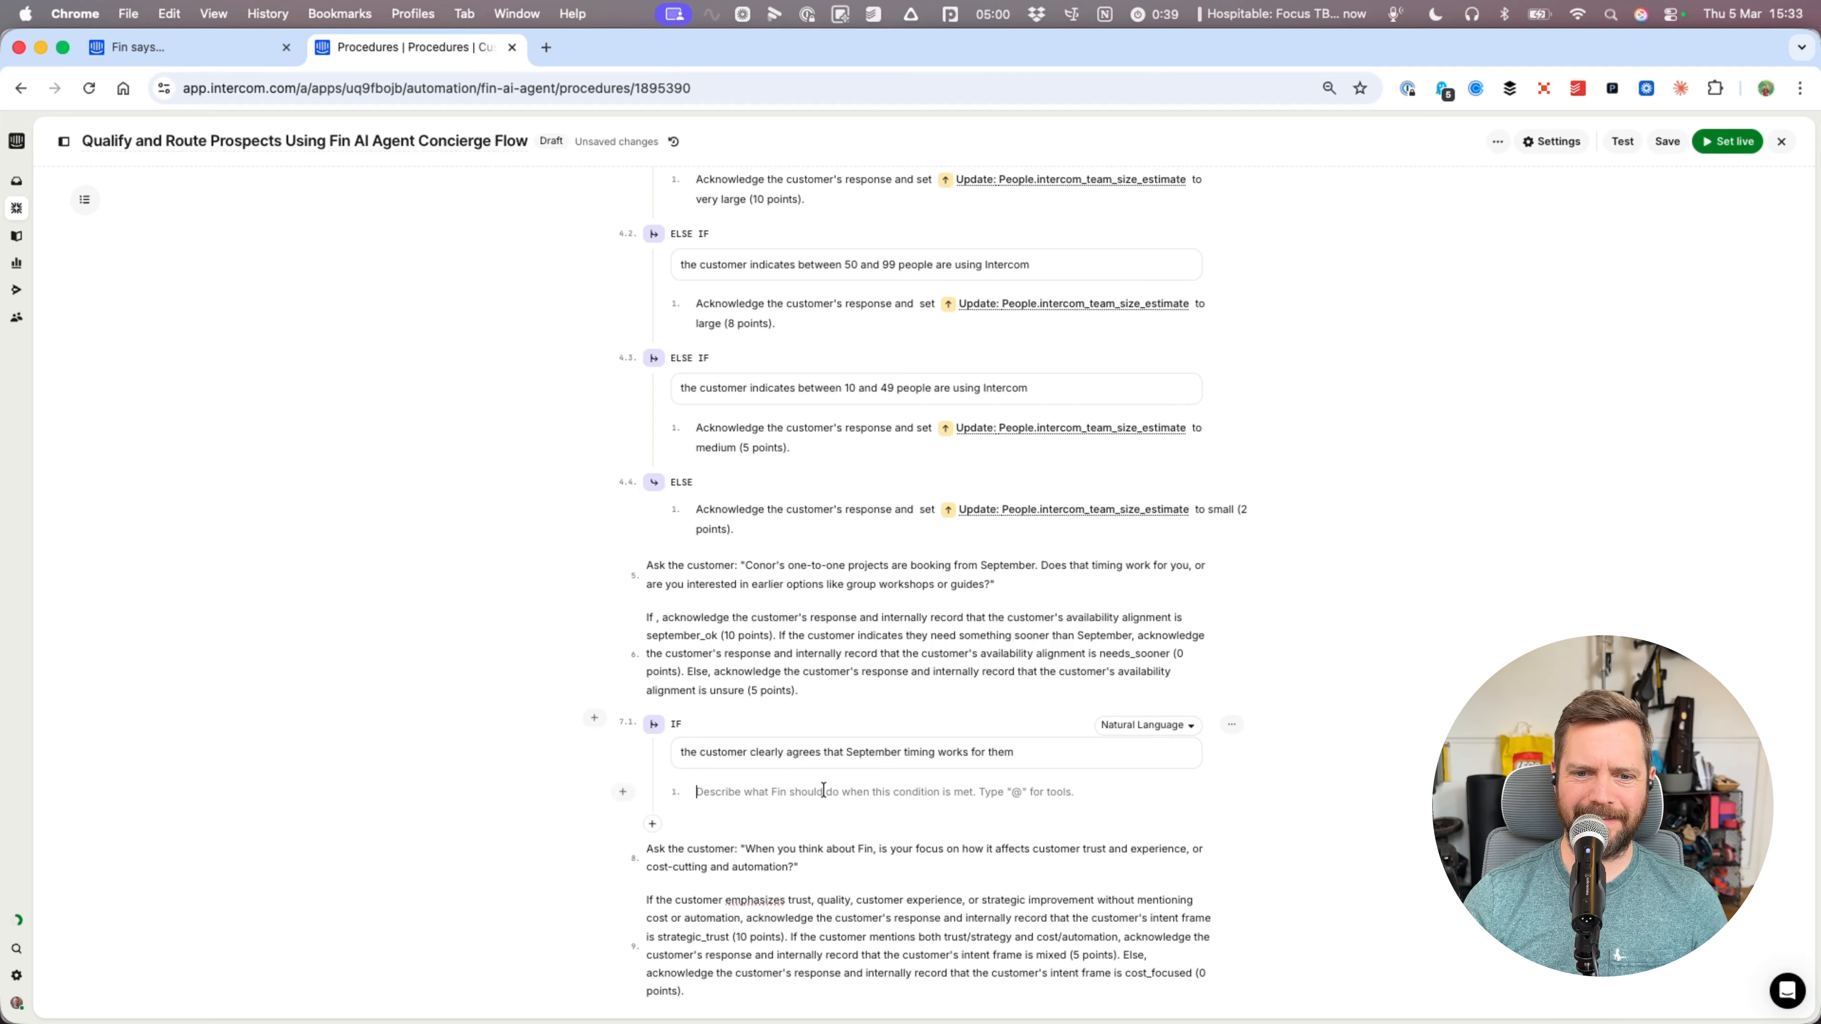
{"action": "key", "text": "super+v"}
- Add "set" and an attribute update for People.availability_alignment to the September IF instruction
{"action": "scroll", "coordinate": [822, 792], "scroll_direction": "down", "scroll_amount": 3}
{"action": "type", "text": "set @"}
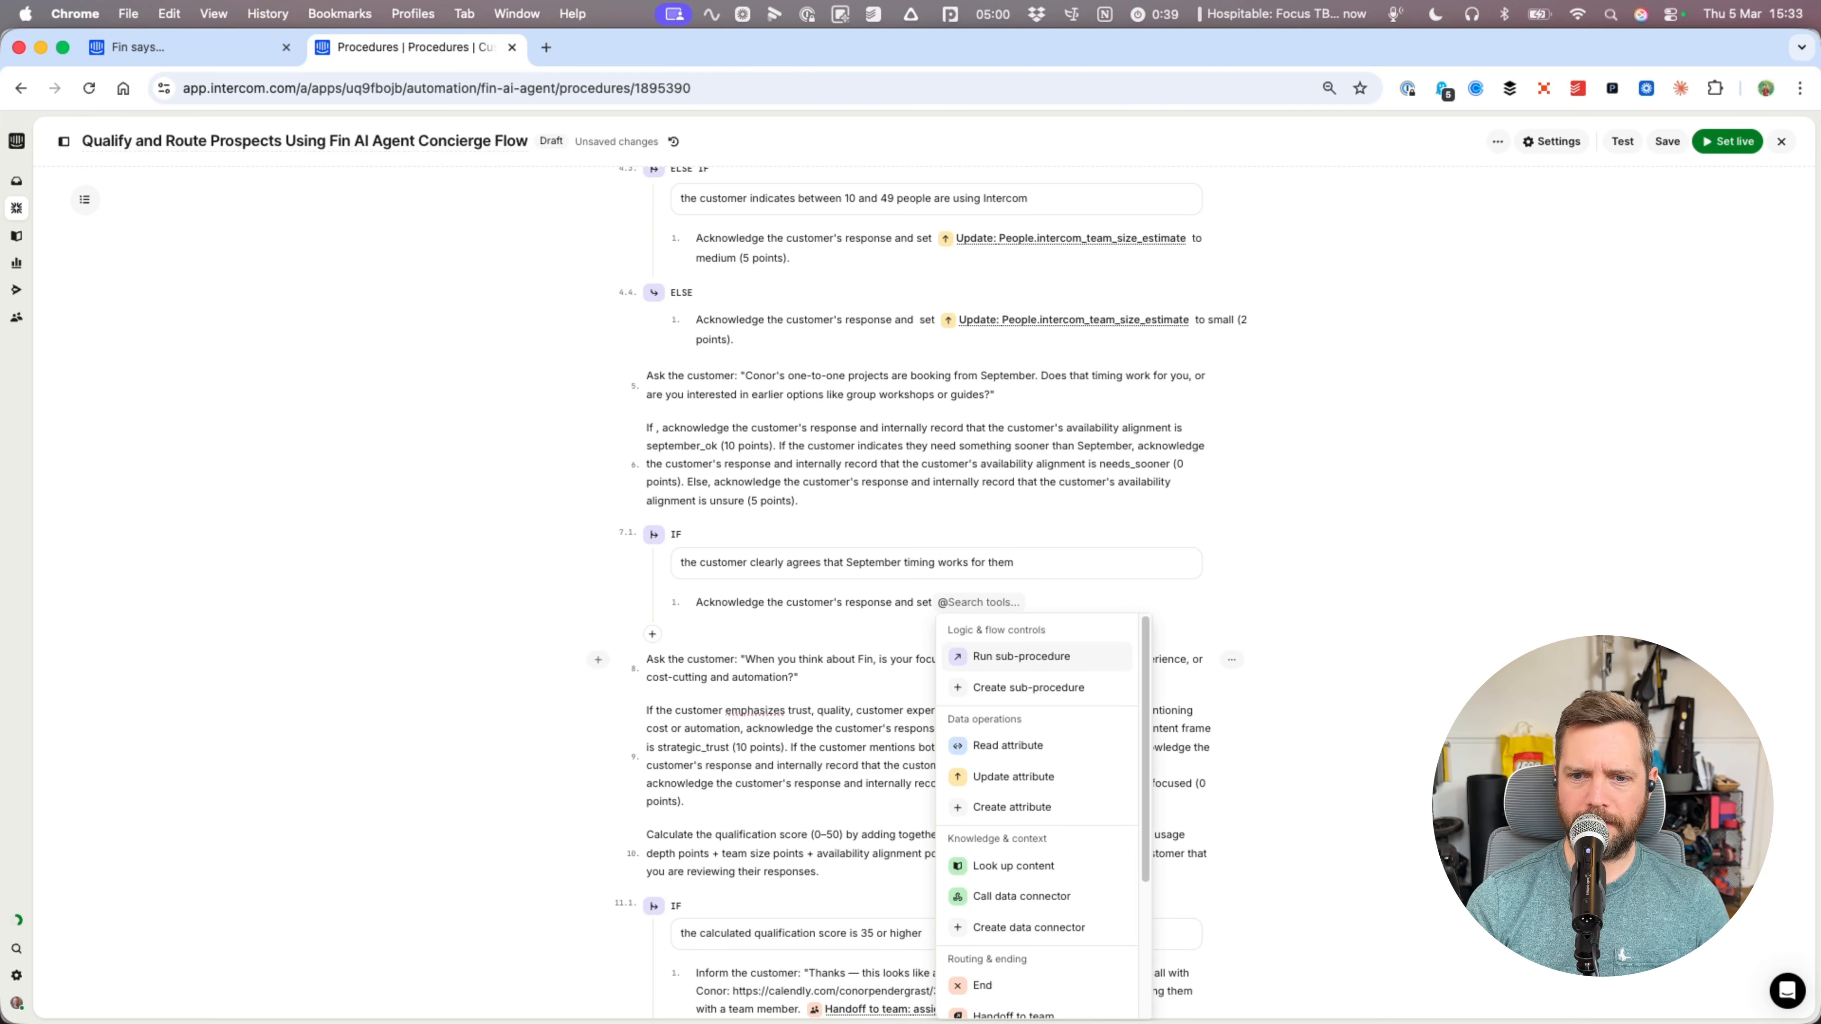
{"action": "key", "text": "Down"}
{"action": "key", "text": "Down"}
{"action": "key", "text": "Down"}
{"action": "key", "text": "Down"}
{"action": "key", "text": "Return"}
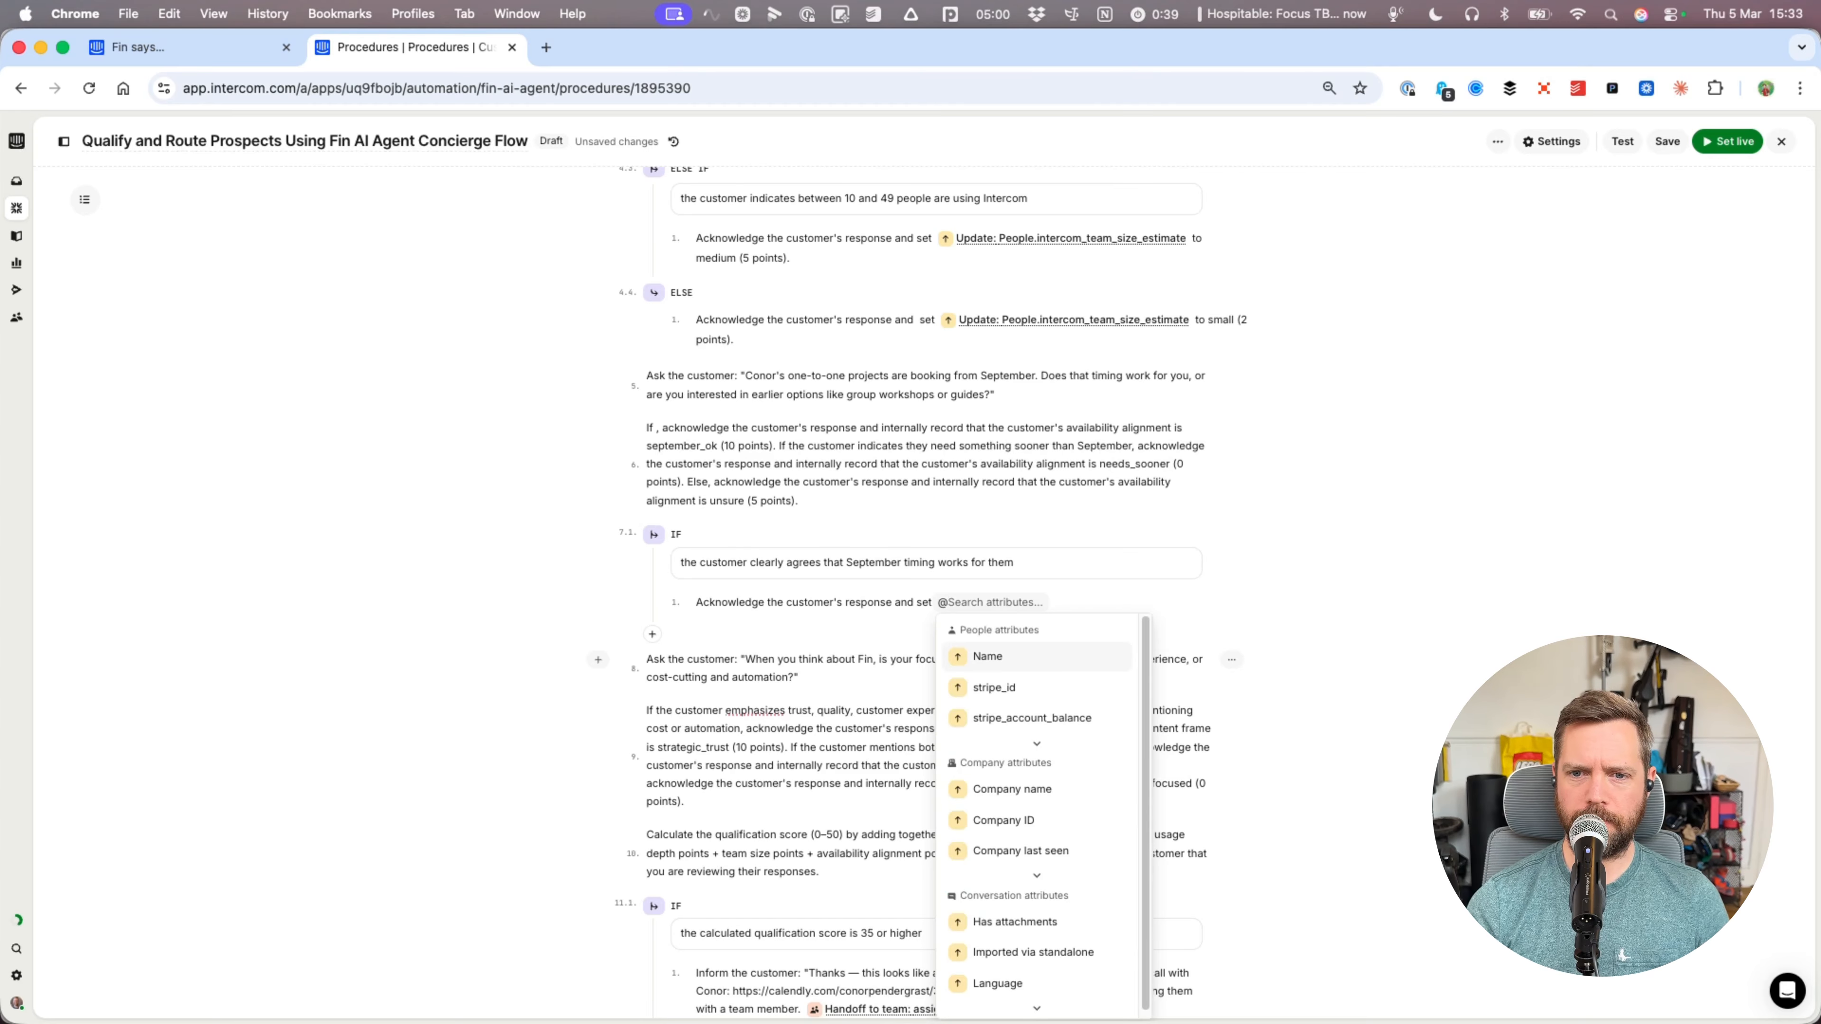
{"action": "type", "text": "align"}
{"action": "key", "text": "Return"}
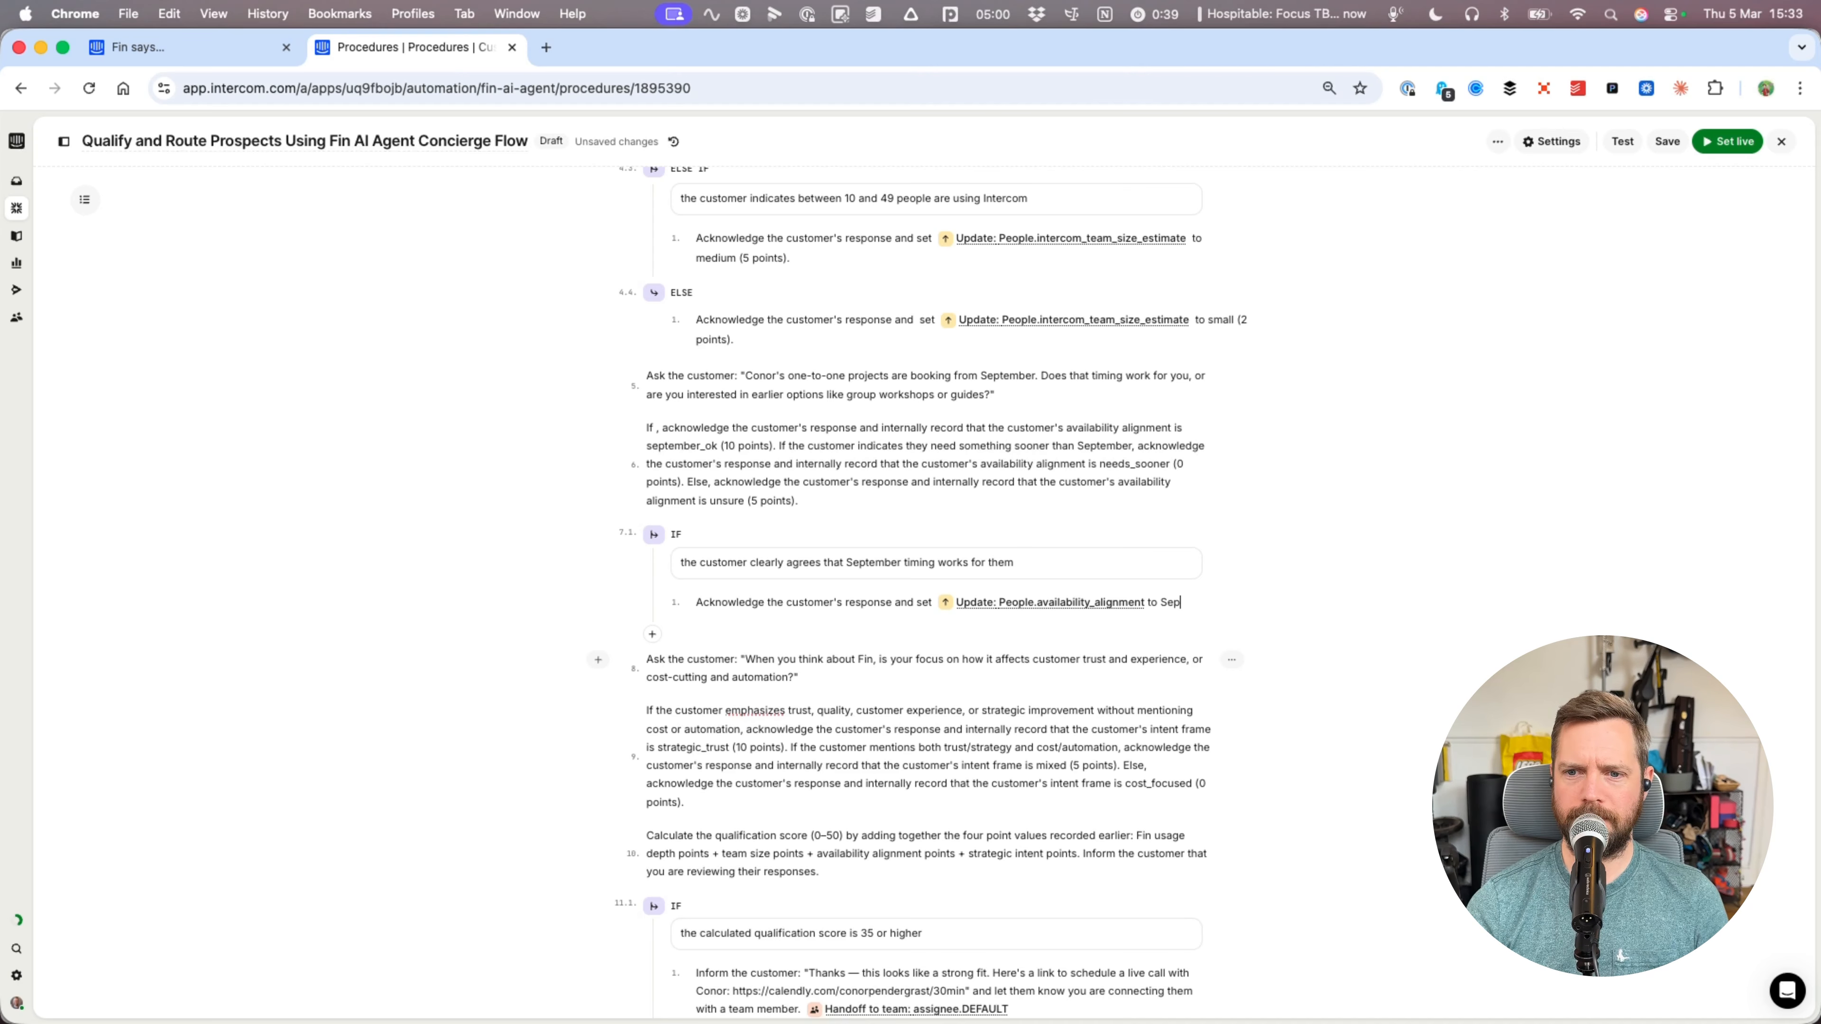
- Finish the instruction with "to September_ok (10 points)" and copy the whole instruction for reuse
{"action": "type", "text": "September)ok"}
{"action": "key", "text": "BackSpace"}
{"action": "key", "text": "BackSpace"}
{"action": "key", "text": "BackSpace"}
{"action": "type", "text": "_ok (10 points)"}
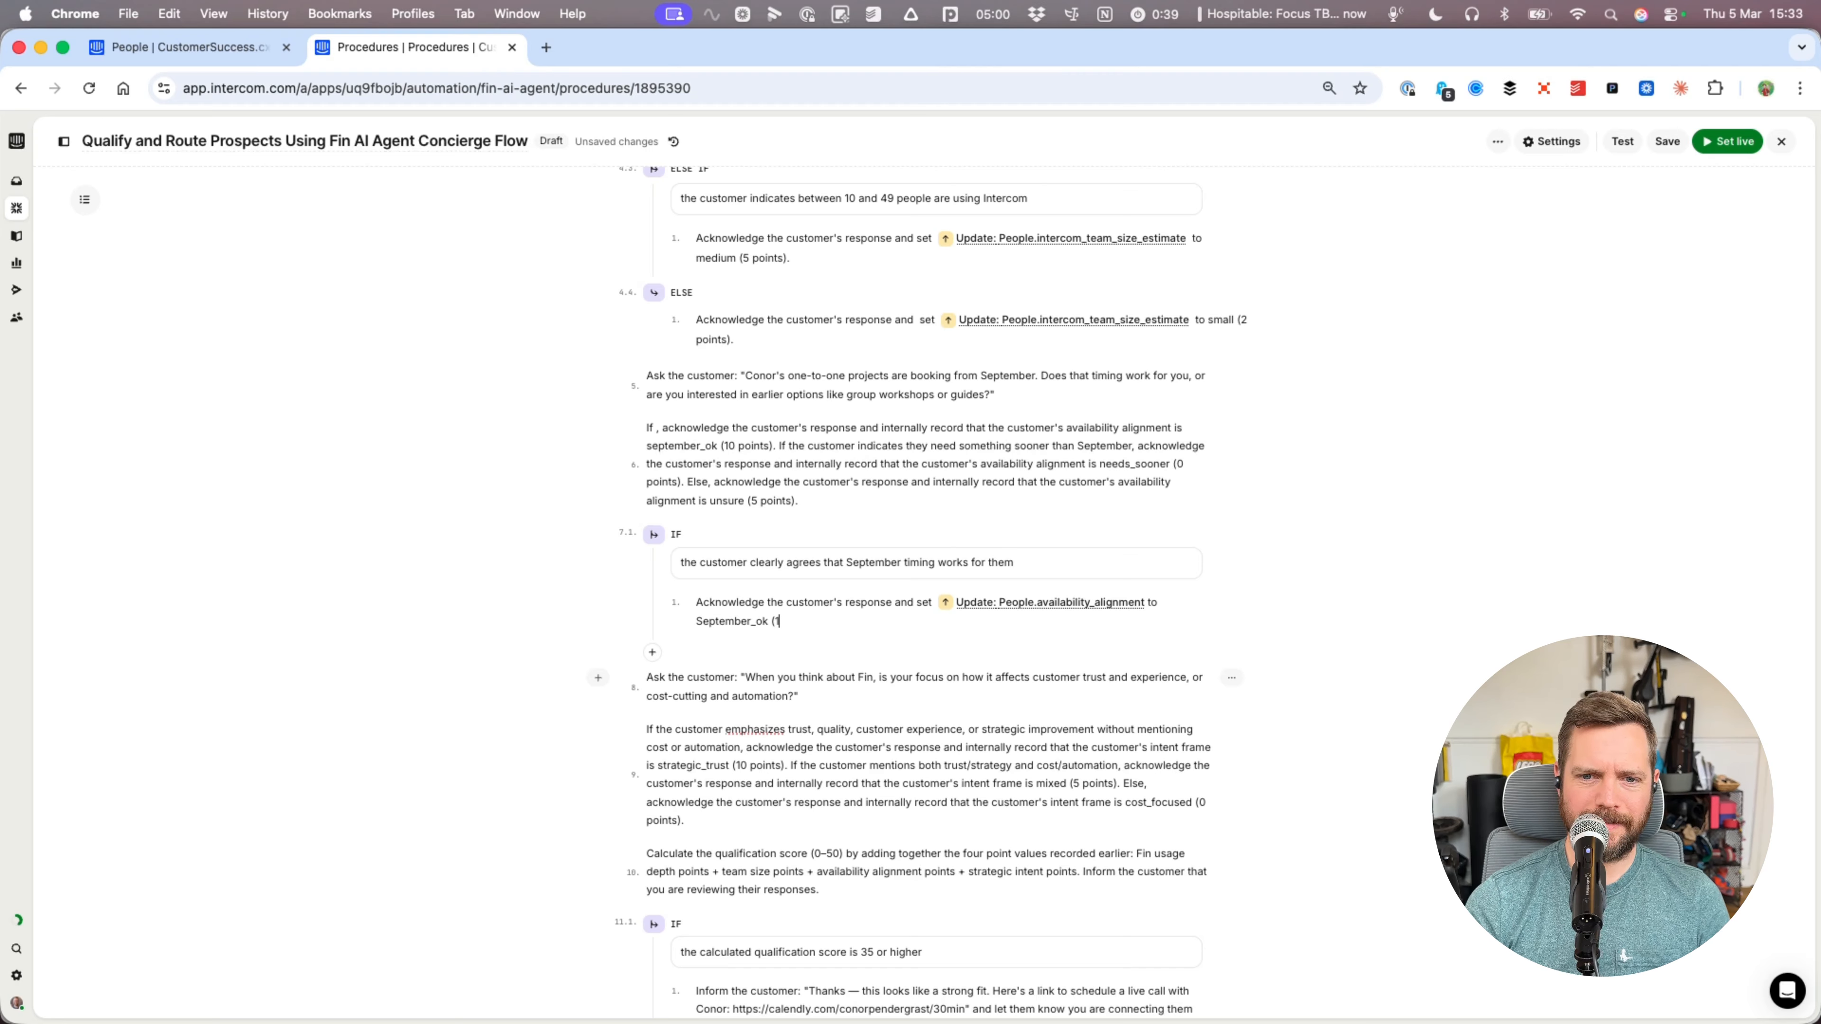
{"action": "key", "text": "shift+super+Left"}
{"action": "key", "text": "shift+Up"}
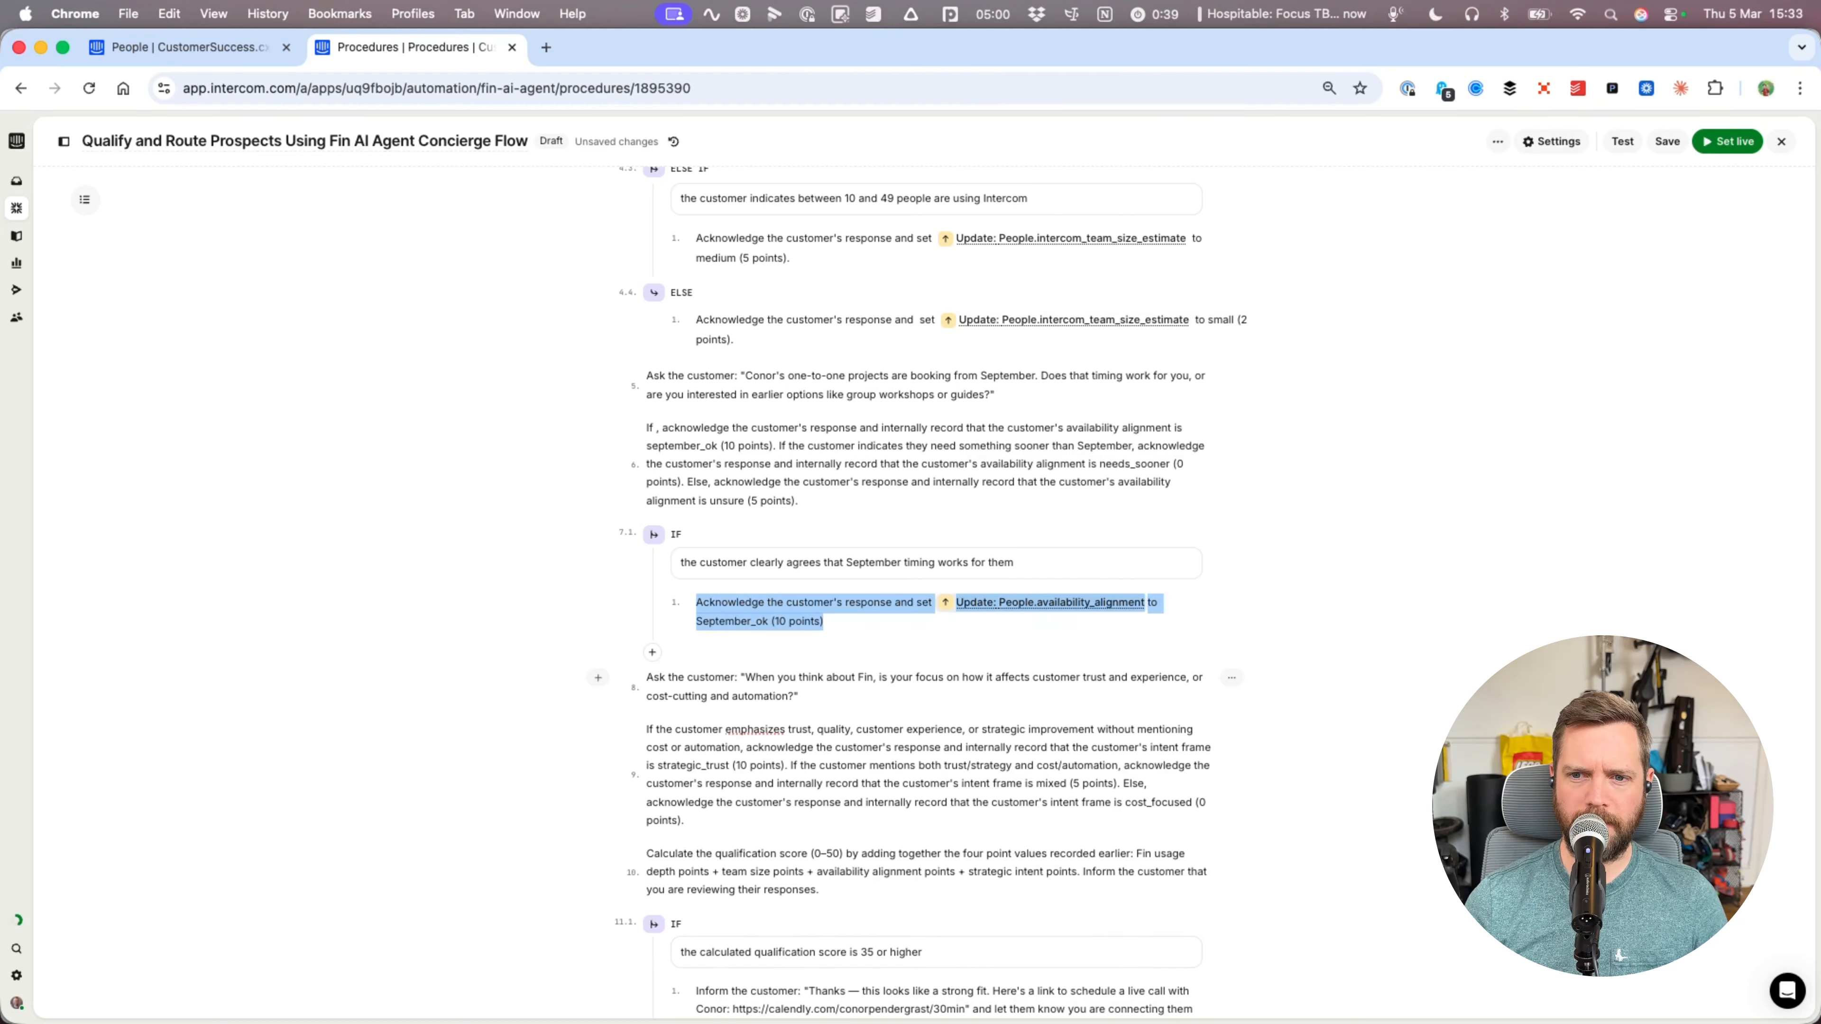
- Add an ELSE IF branch and copy "they need something sooner than September" from the paragraph into its condition
{"action": "left_click", "coordinate": [752, 562]}
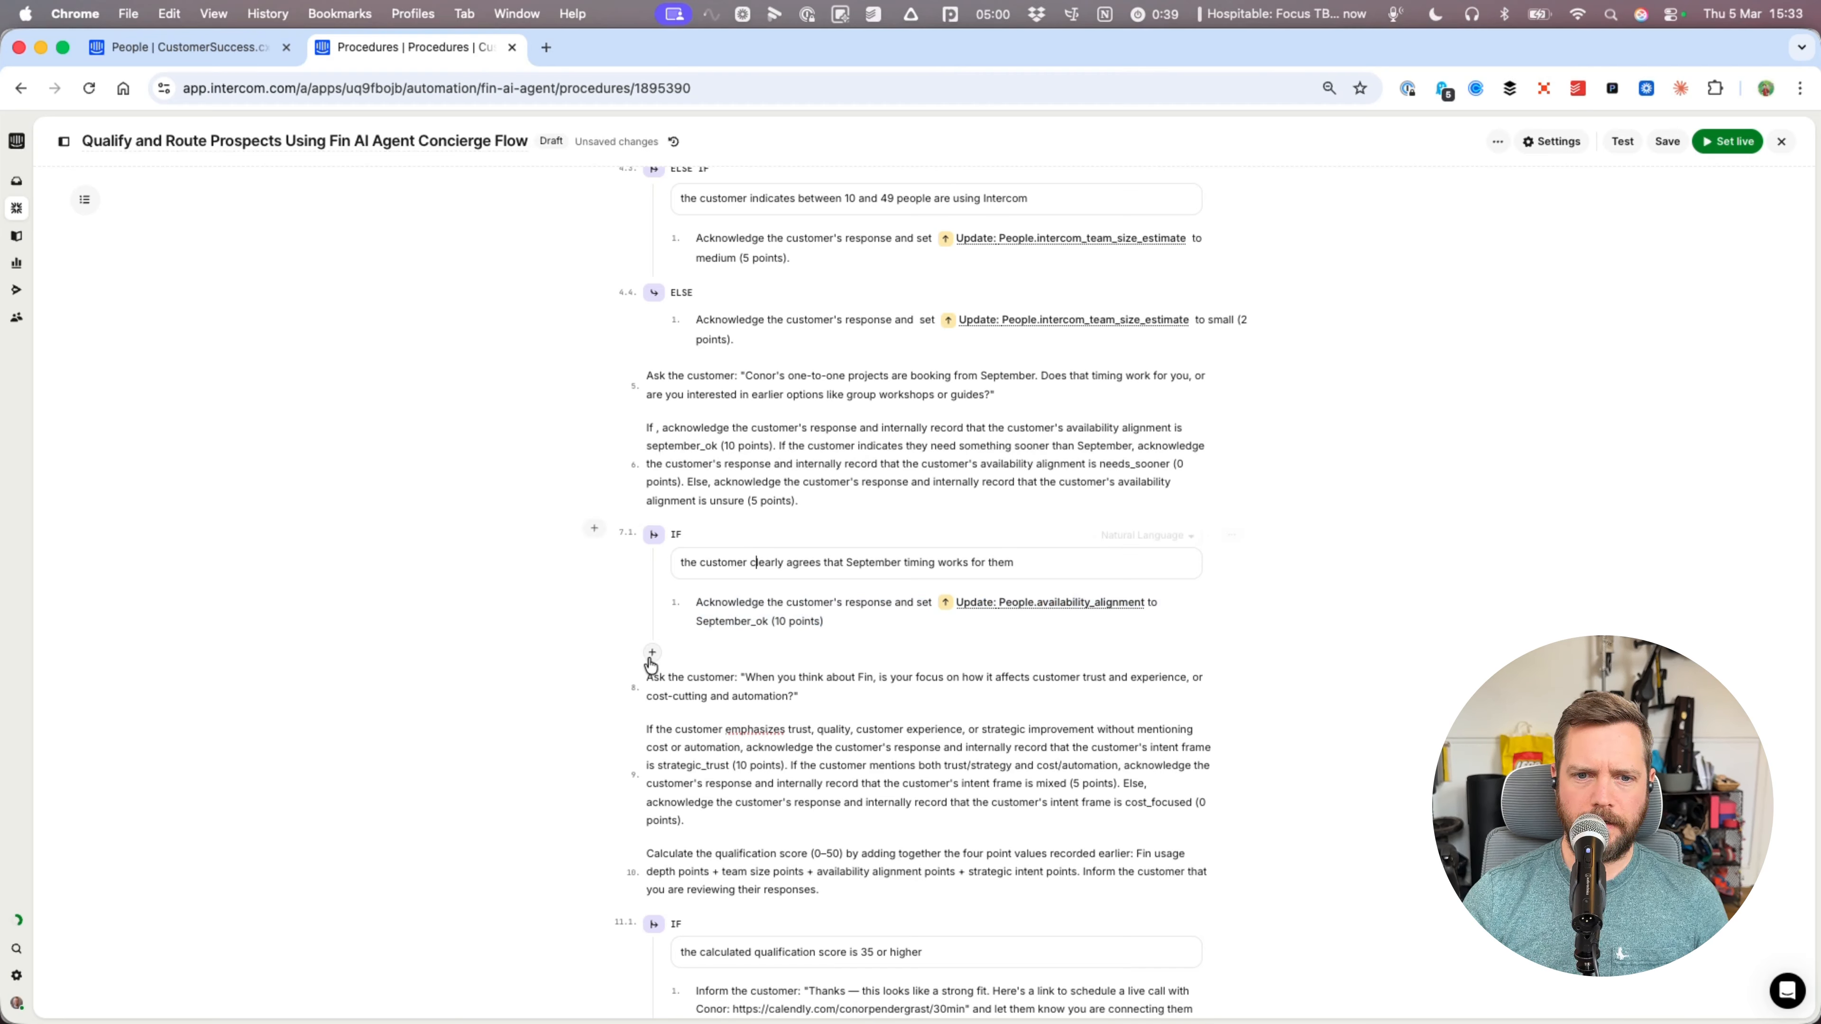
{"action": "left_click", "coordinate": [651, 652]}
{"action": "left_click", "coordinate": [670, 679]}
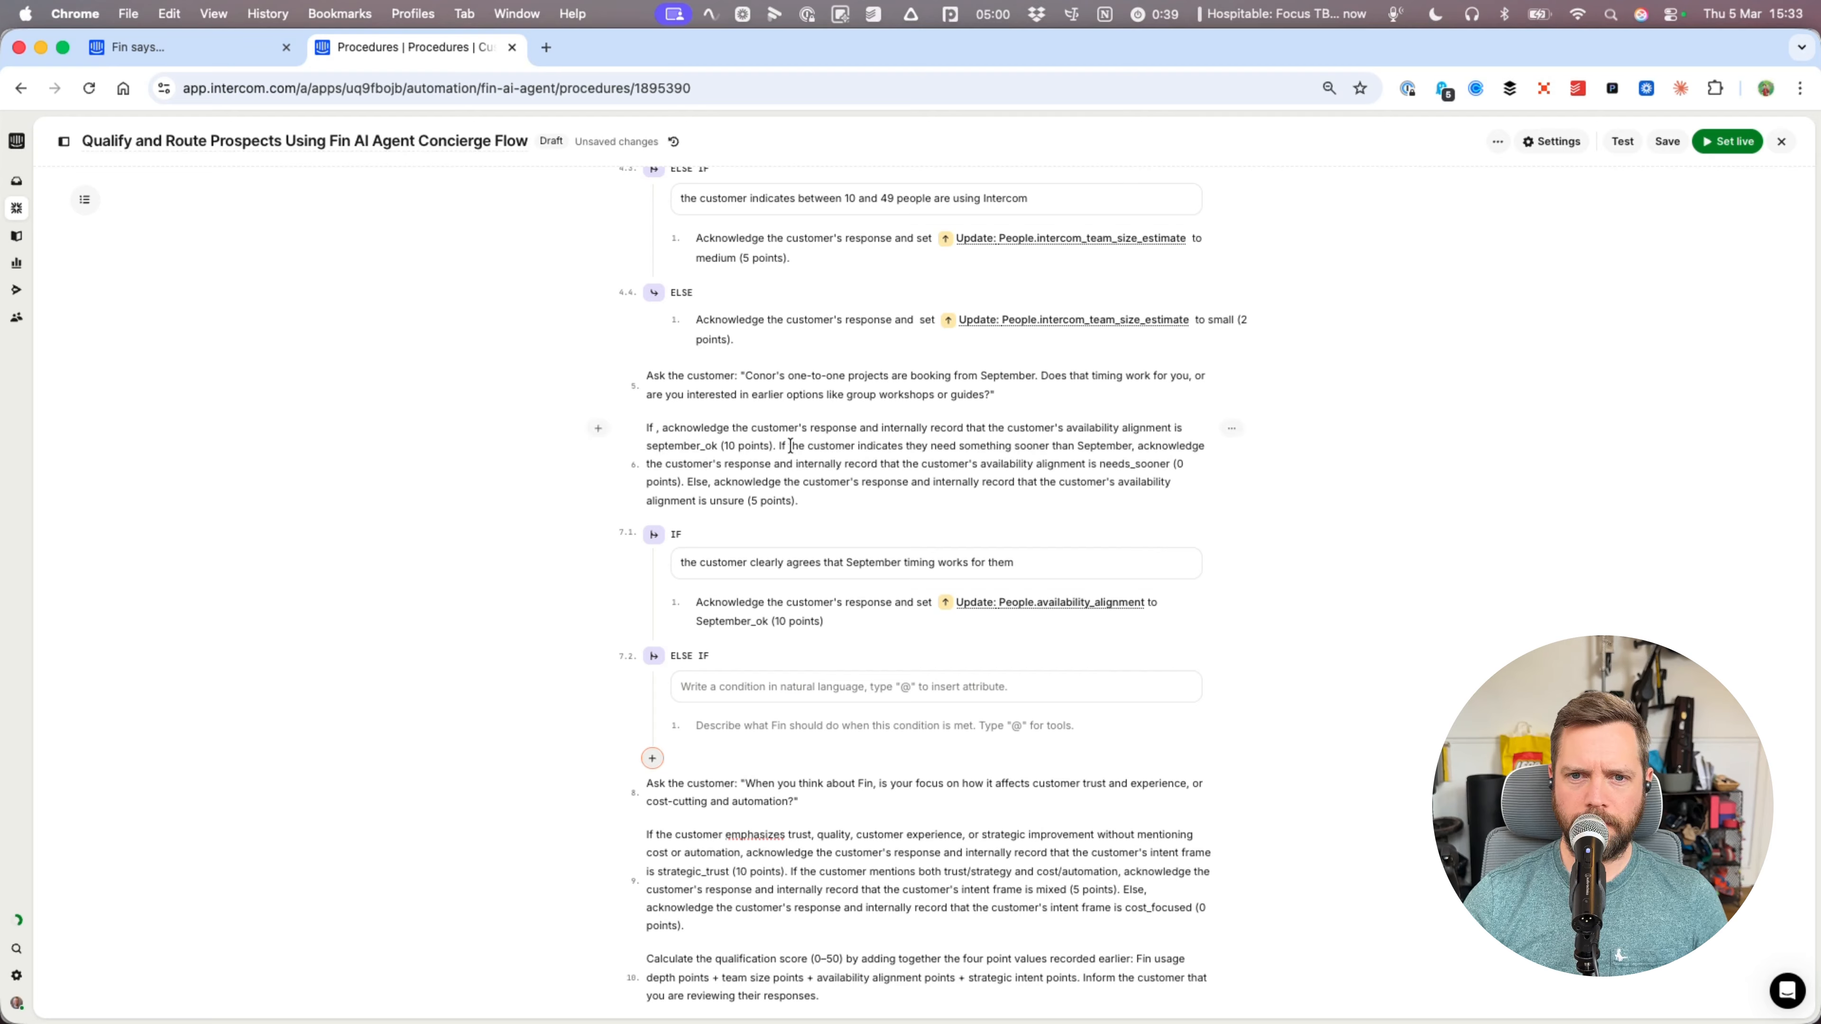
{"action": "double_click", "coordinate": [917, 446]}
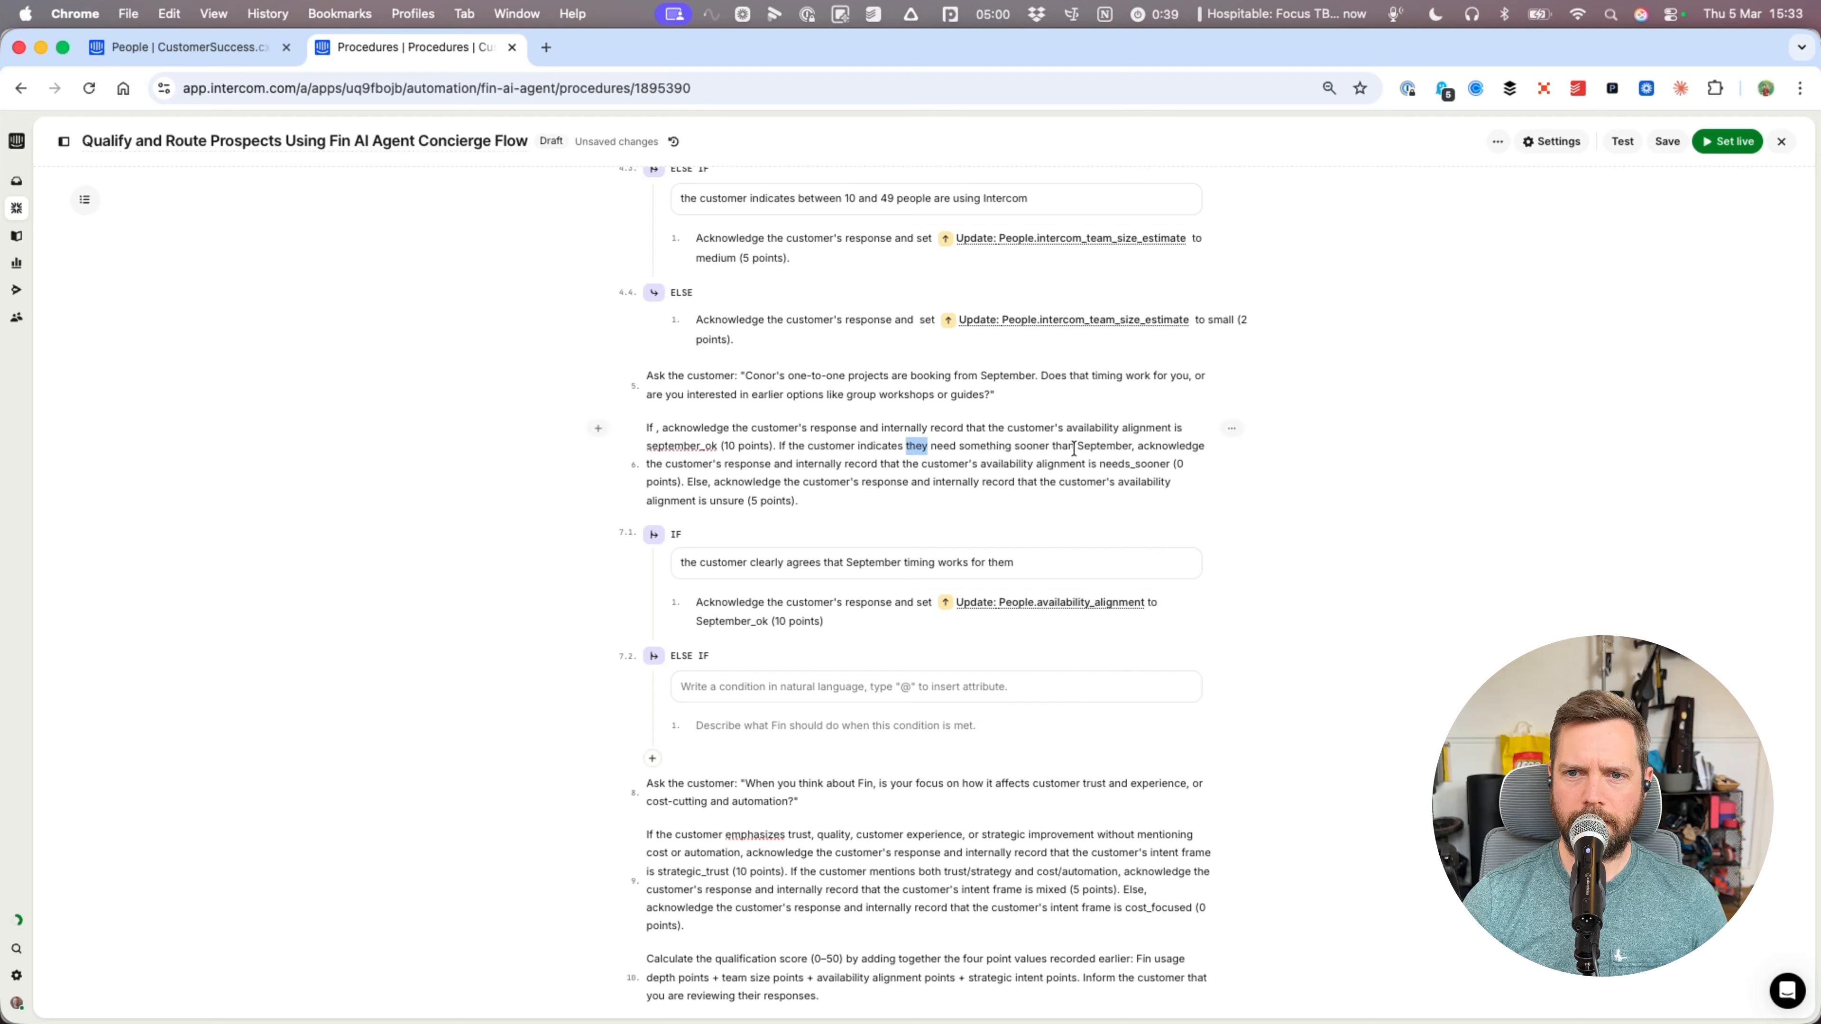
{"action": "left_click", "coordinate": [1118, 446], "text": "shift"}
{"action": "key", "text": "super+c"}
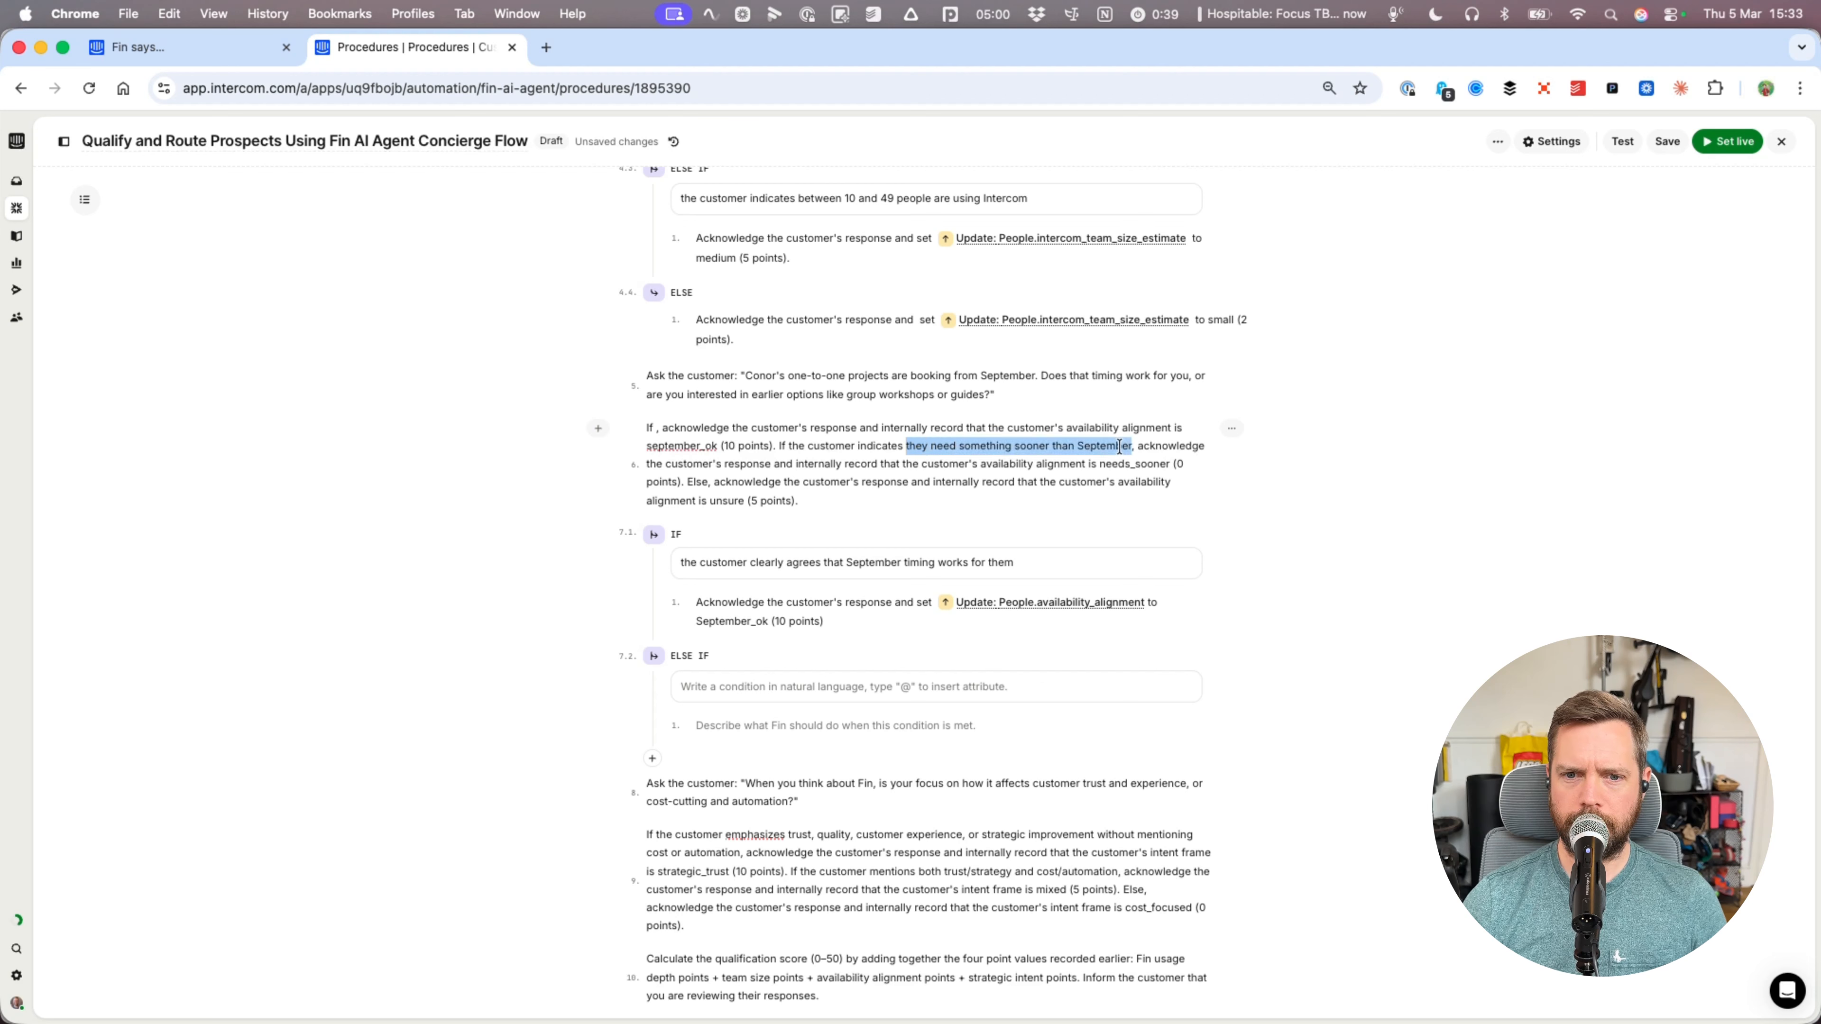
{"action": "left_click", "coordinate": [836, 696]}
{"action": "key", "text": "super+v"}
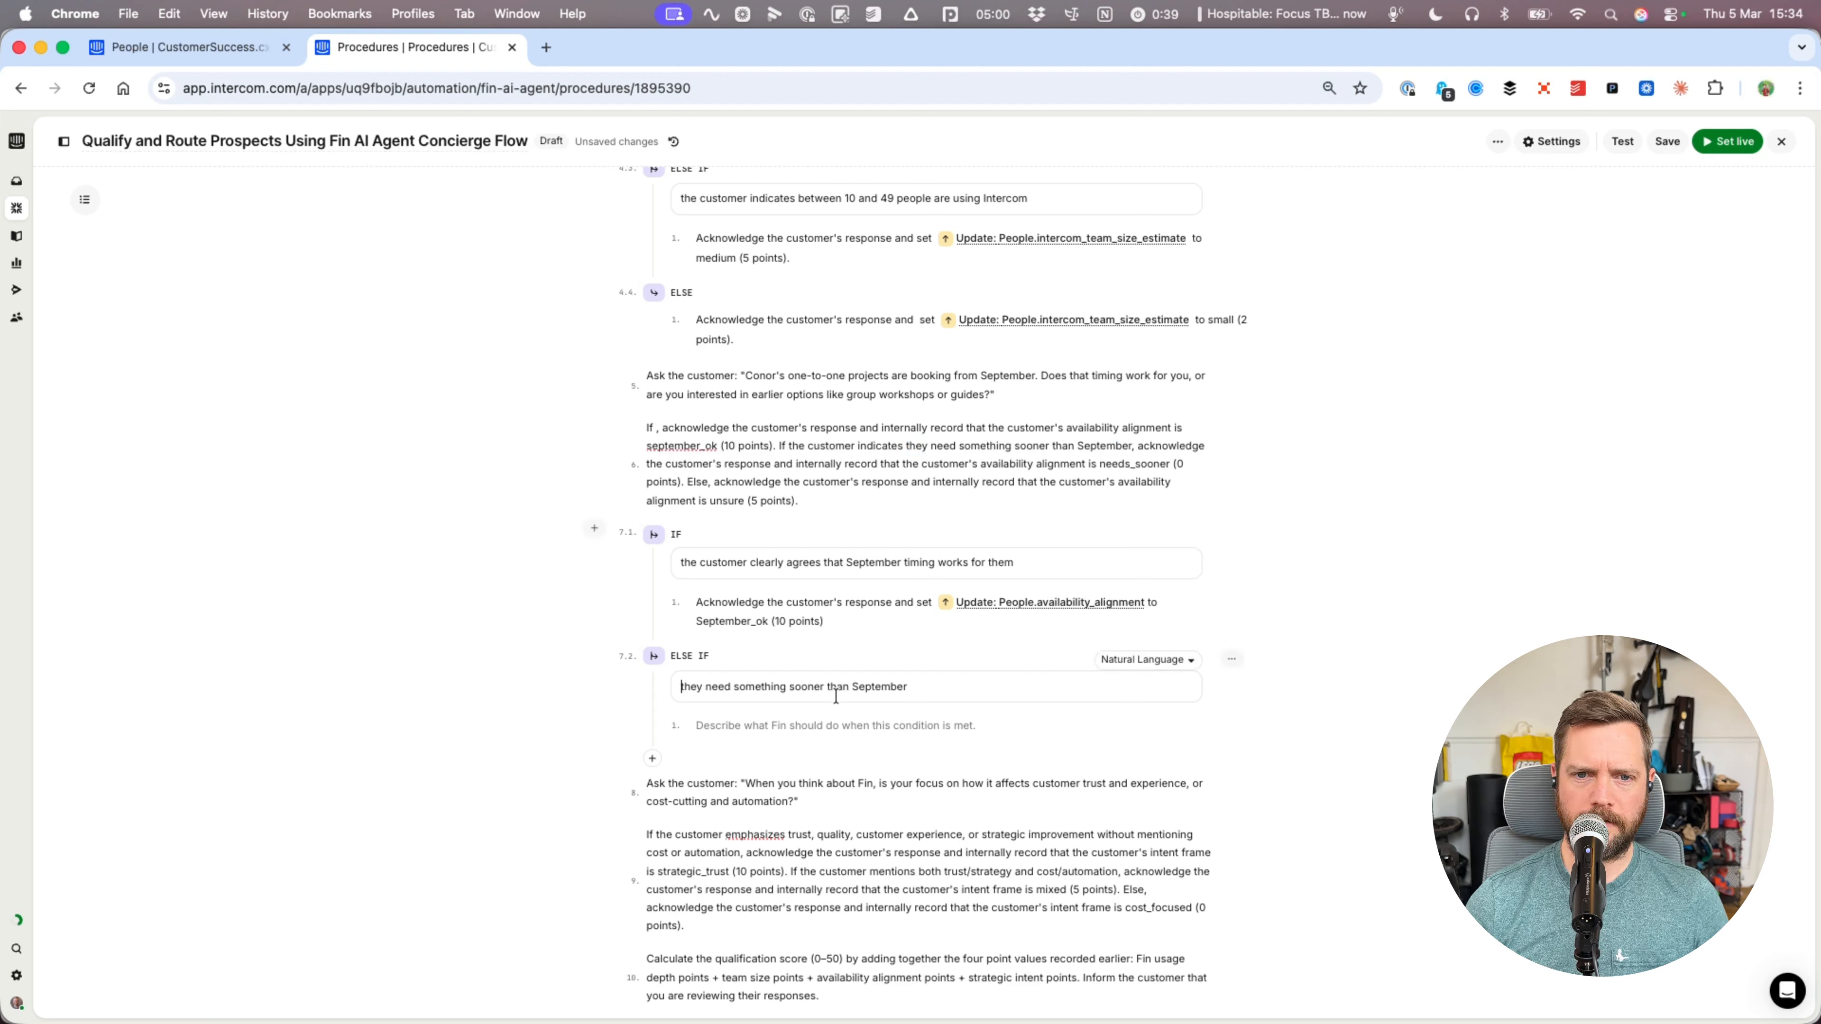
- Reword the opening of the ELSE IF condition to "the customer indicates that they"
{"action": "key", "text": "shift+alt+Right"}
{"action": "type", "text": "the customer indicat"}
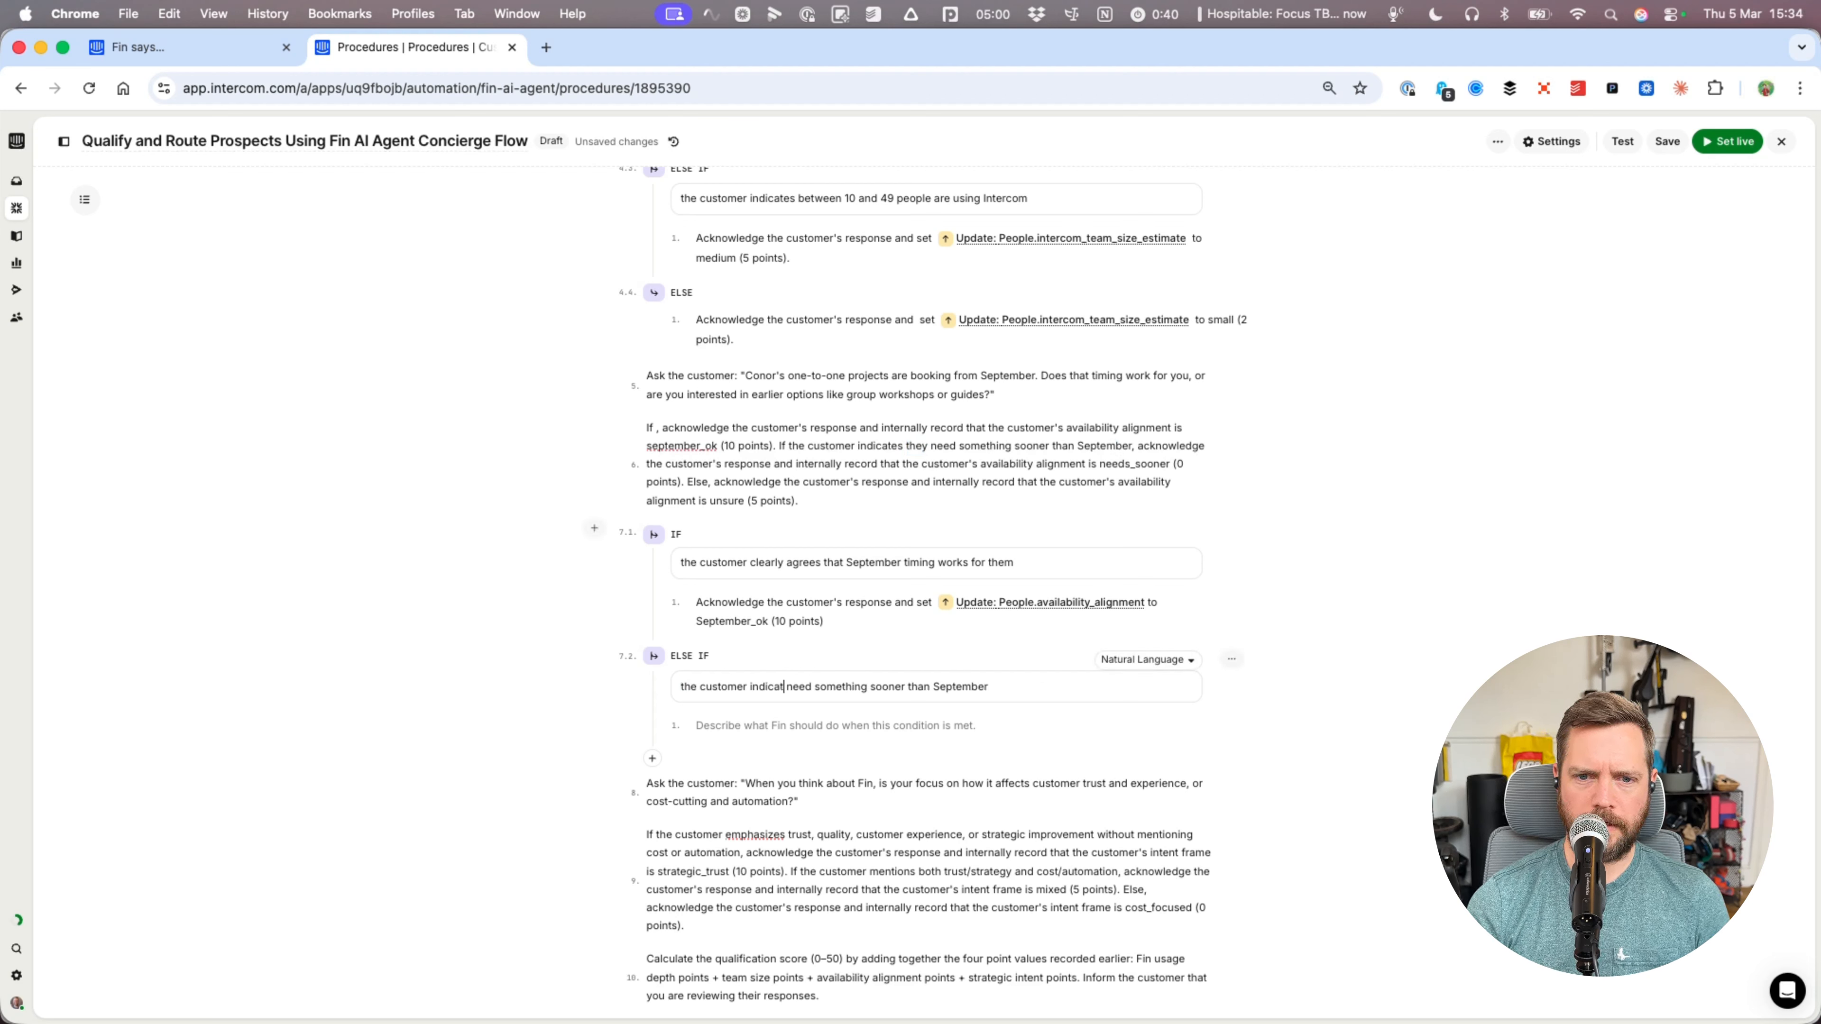
{"action": "type", "text": "es that they"}
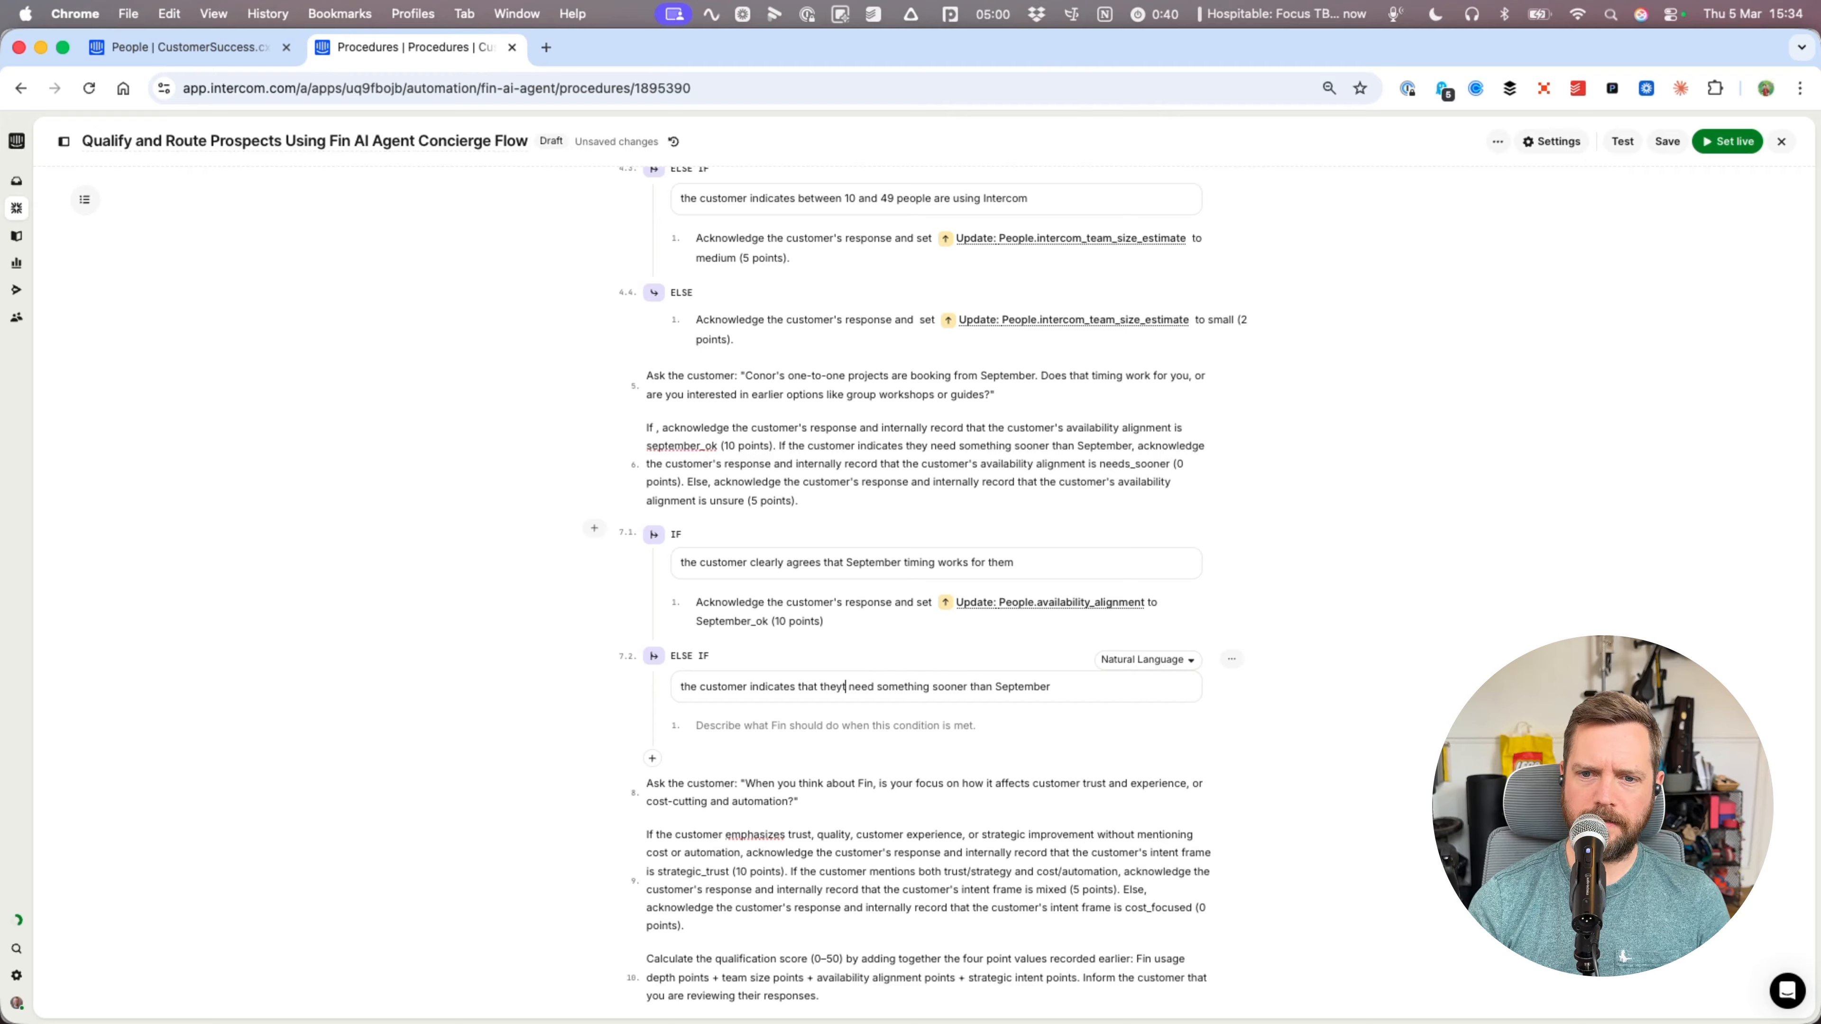
{"action": "key", "text": "BackSpace"}
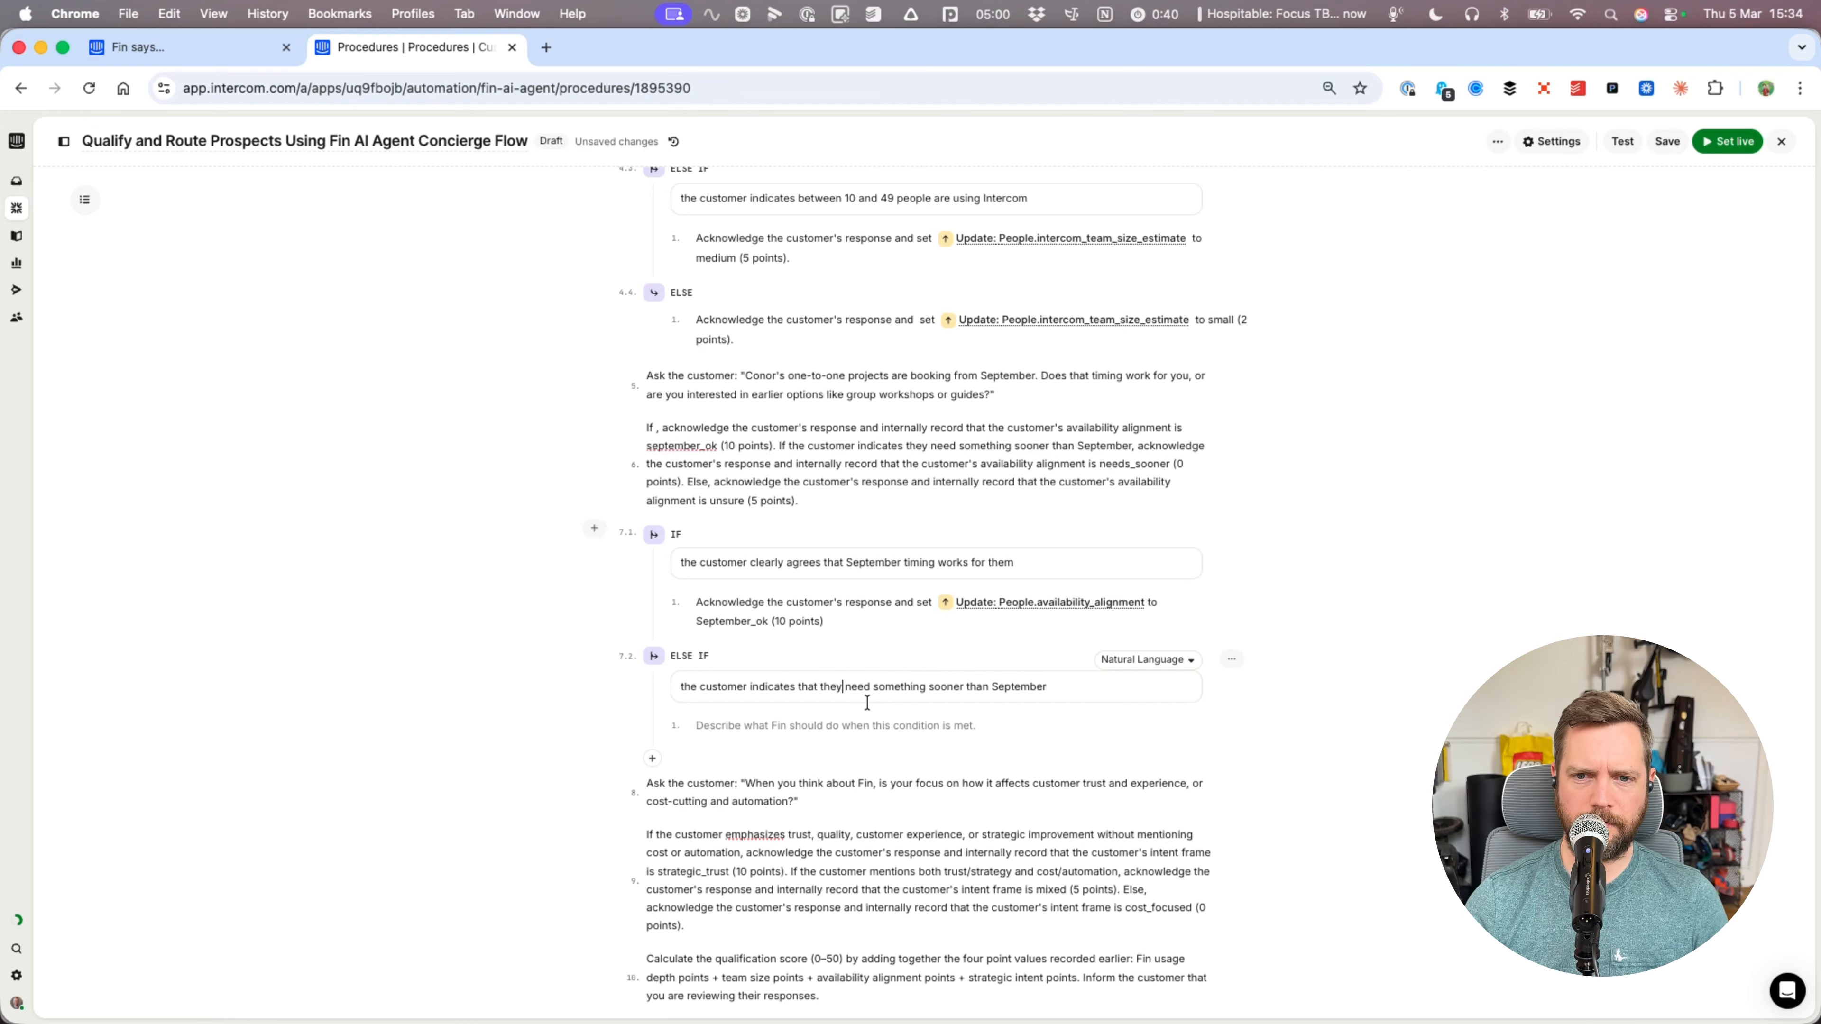
- Reuse the copied availability_alignment instruction in the ELSE IF branch, changing its value to needs_sooner (0 points)
{"action": "left_click", "coordinate": [870, 726]}
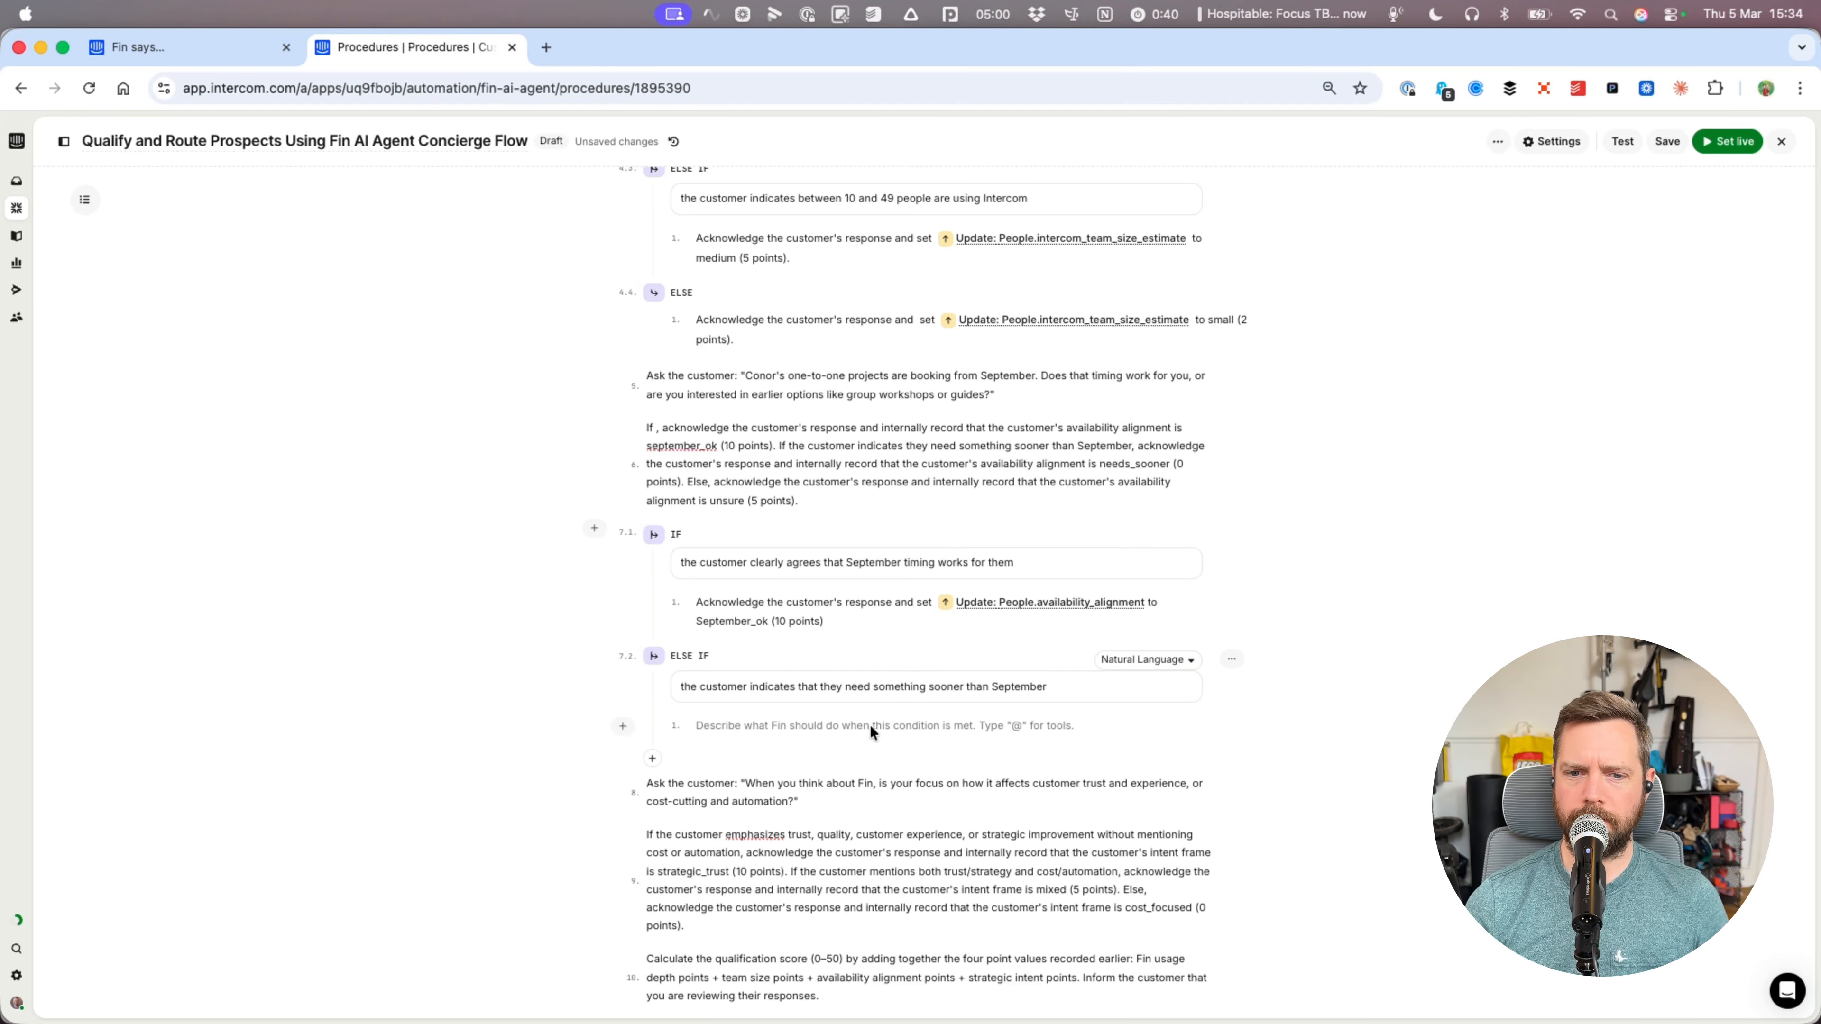
{"action": "key", "text": "super+v"}
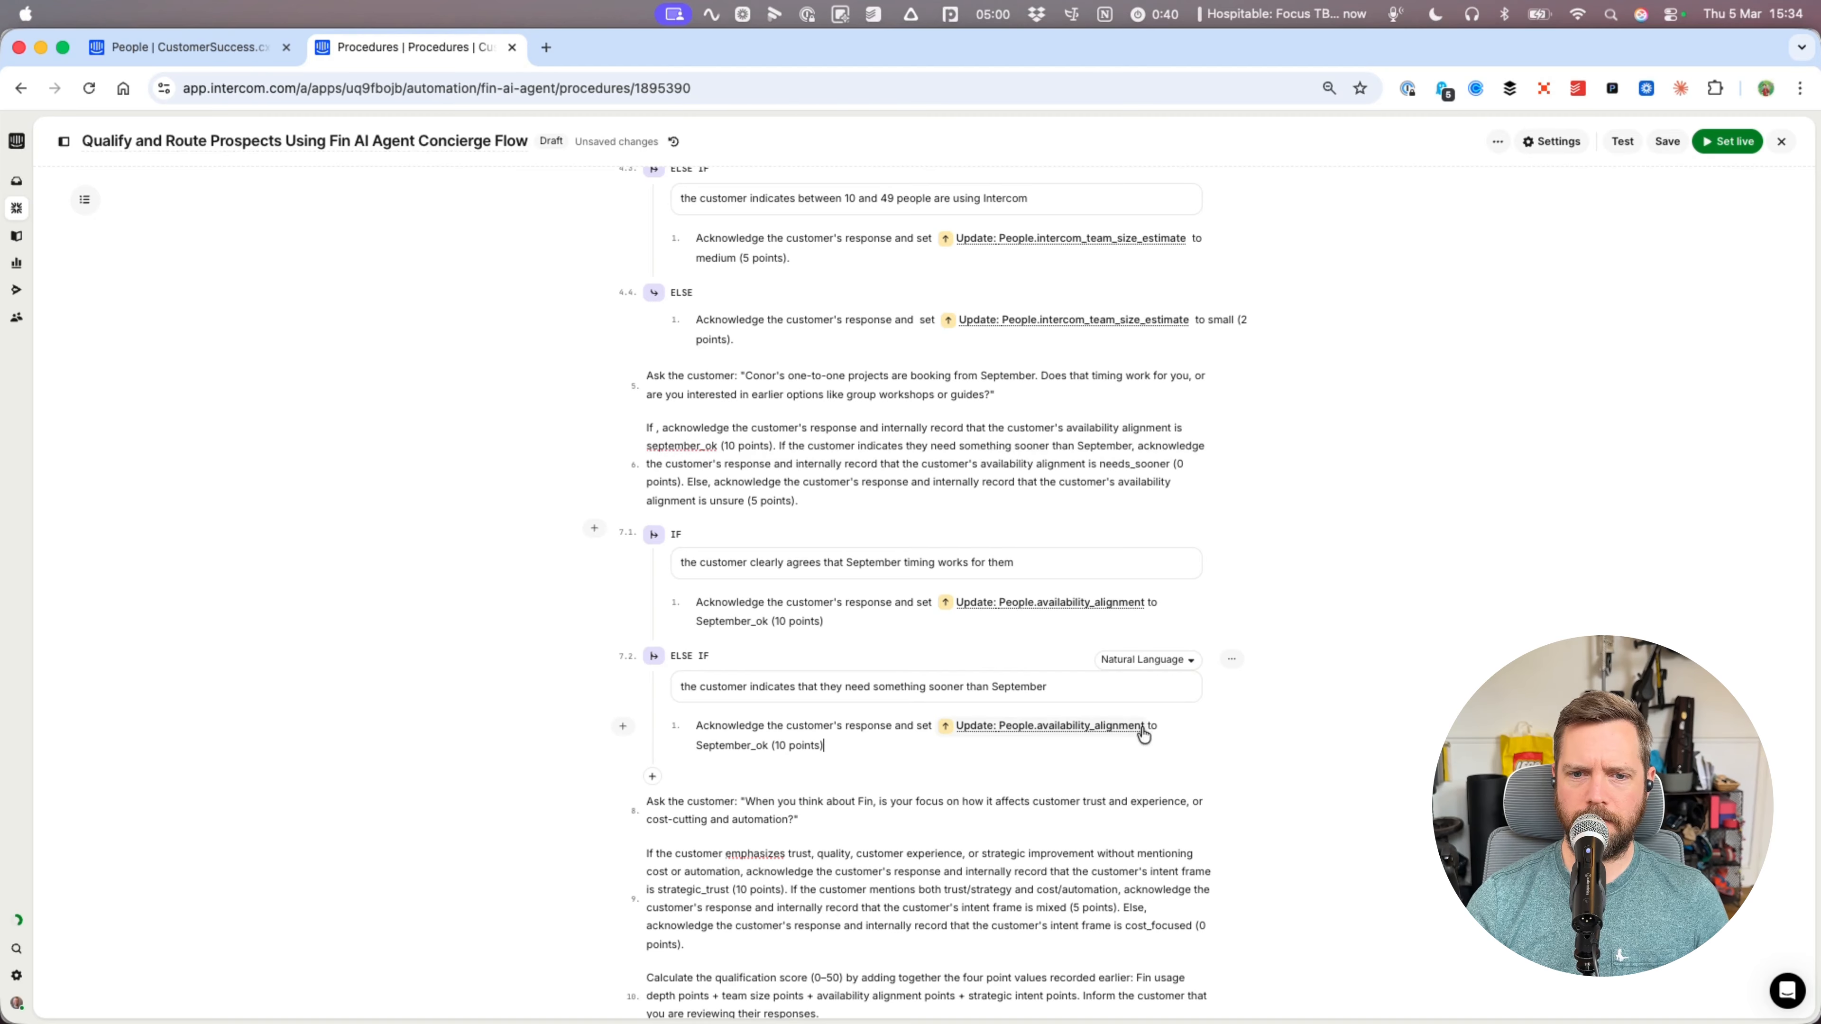
{"action": "double_click", "coordinate": [726, 743]}
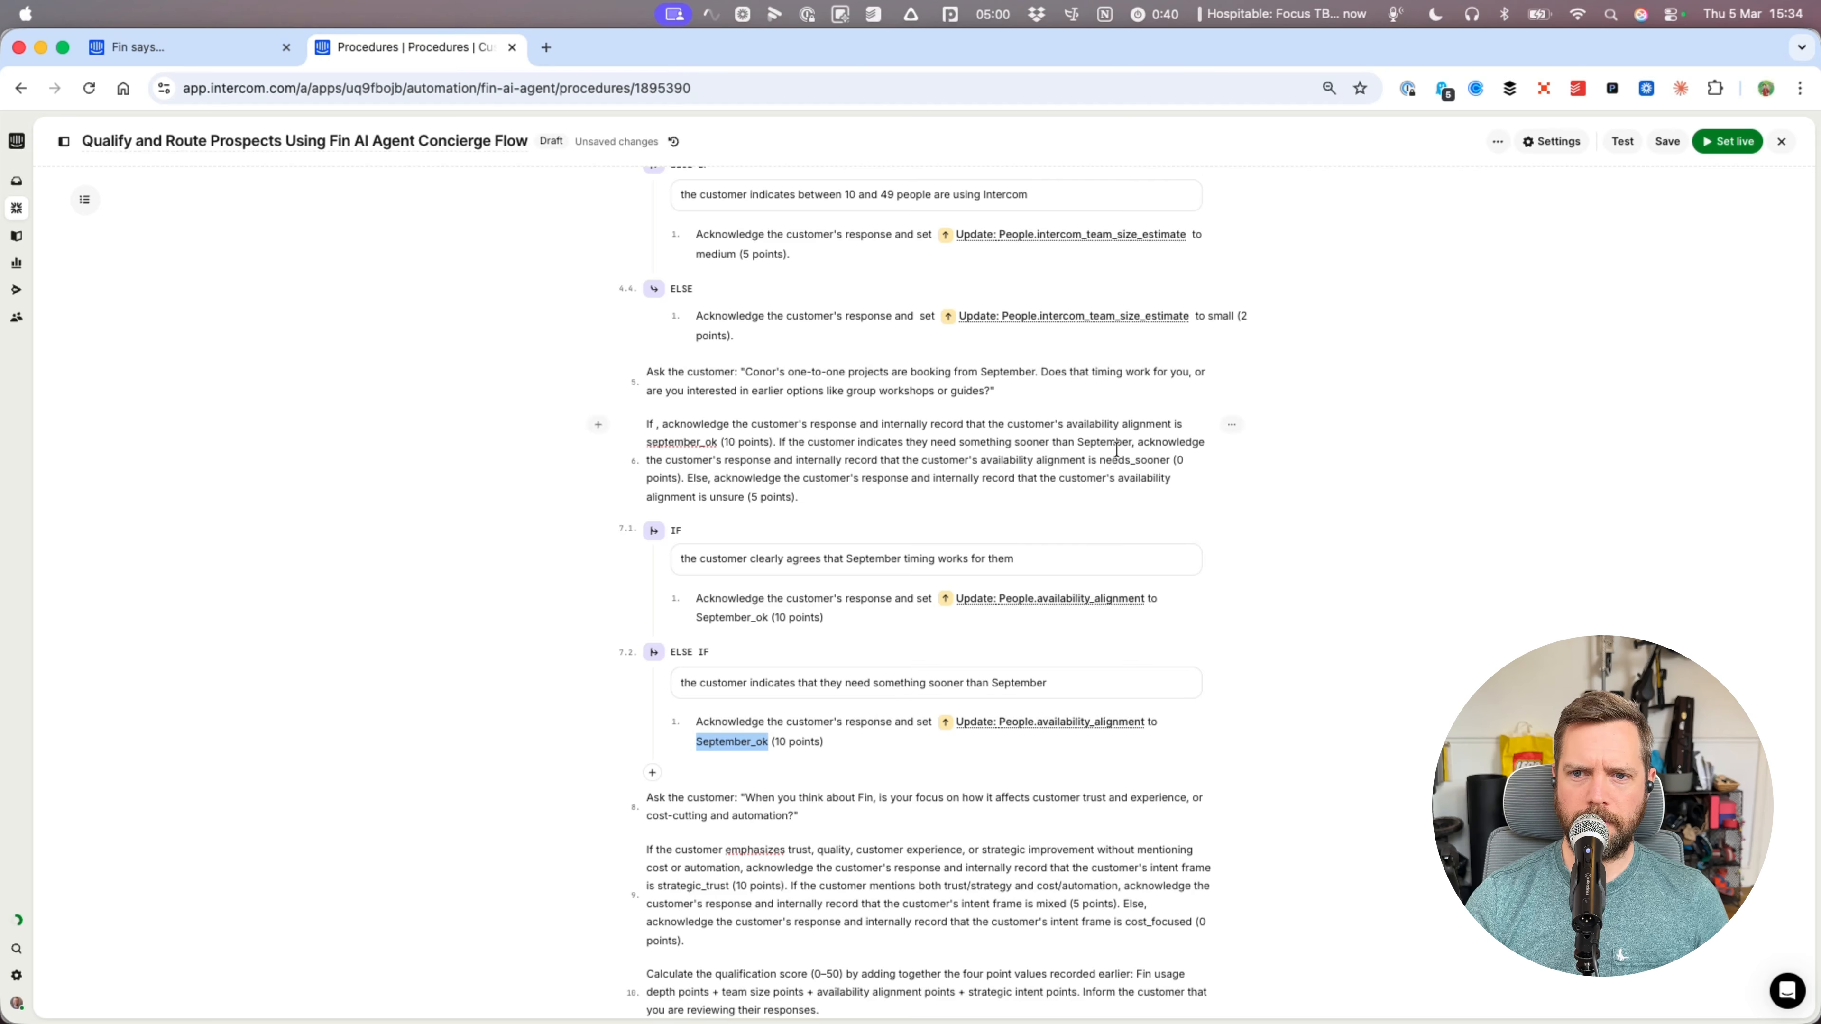
{"action": "double_click", "coordinate": [1135, 460]}
{"action": "type", "text": "0"}
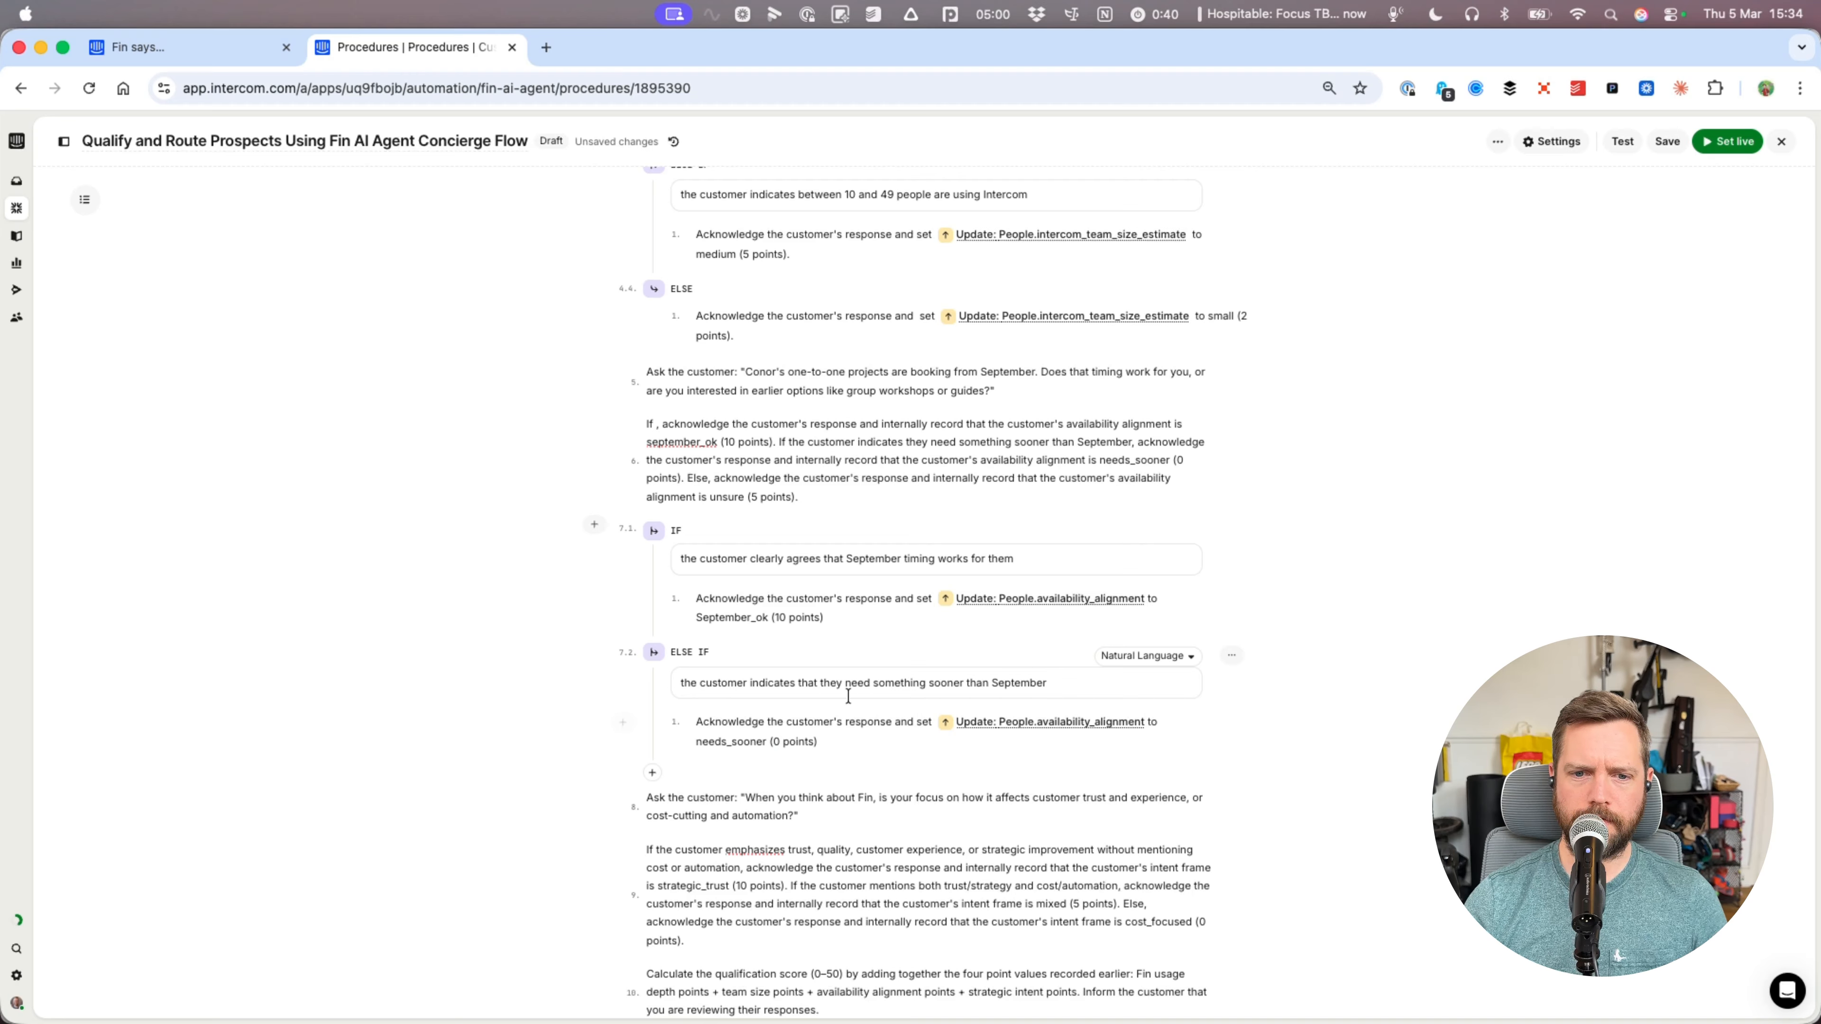
- Add an ELSE branch, copy the paragraph's "unsure (5 points)" instruction into it, and capitalize "Acknowledge"
{"action": "left_click", "coordinate": [651, 773]}
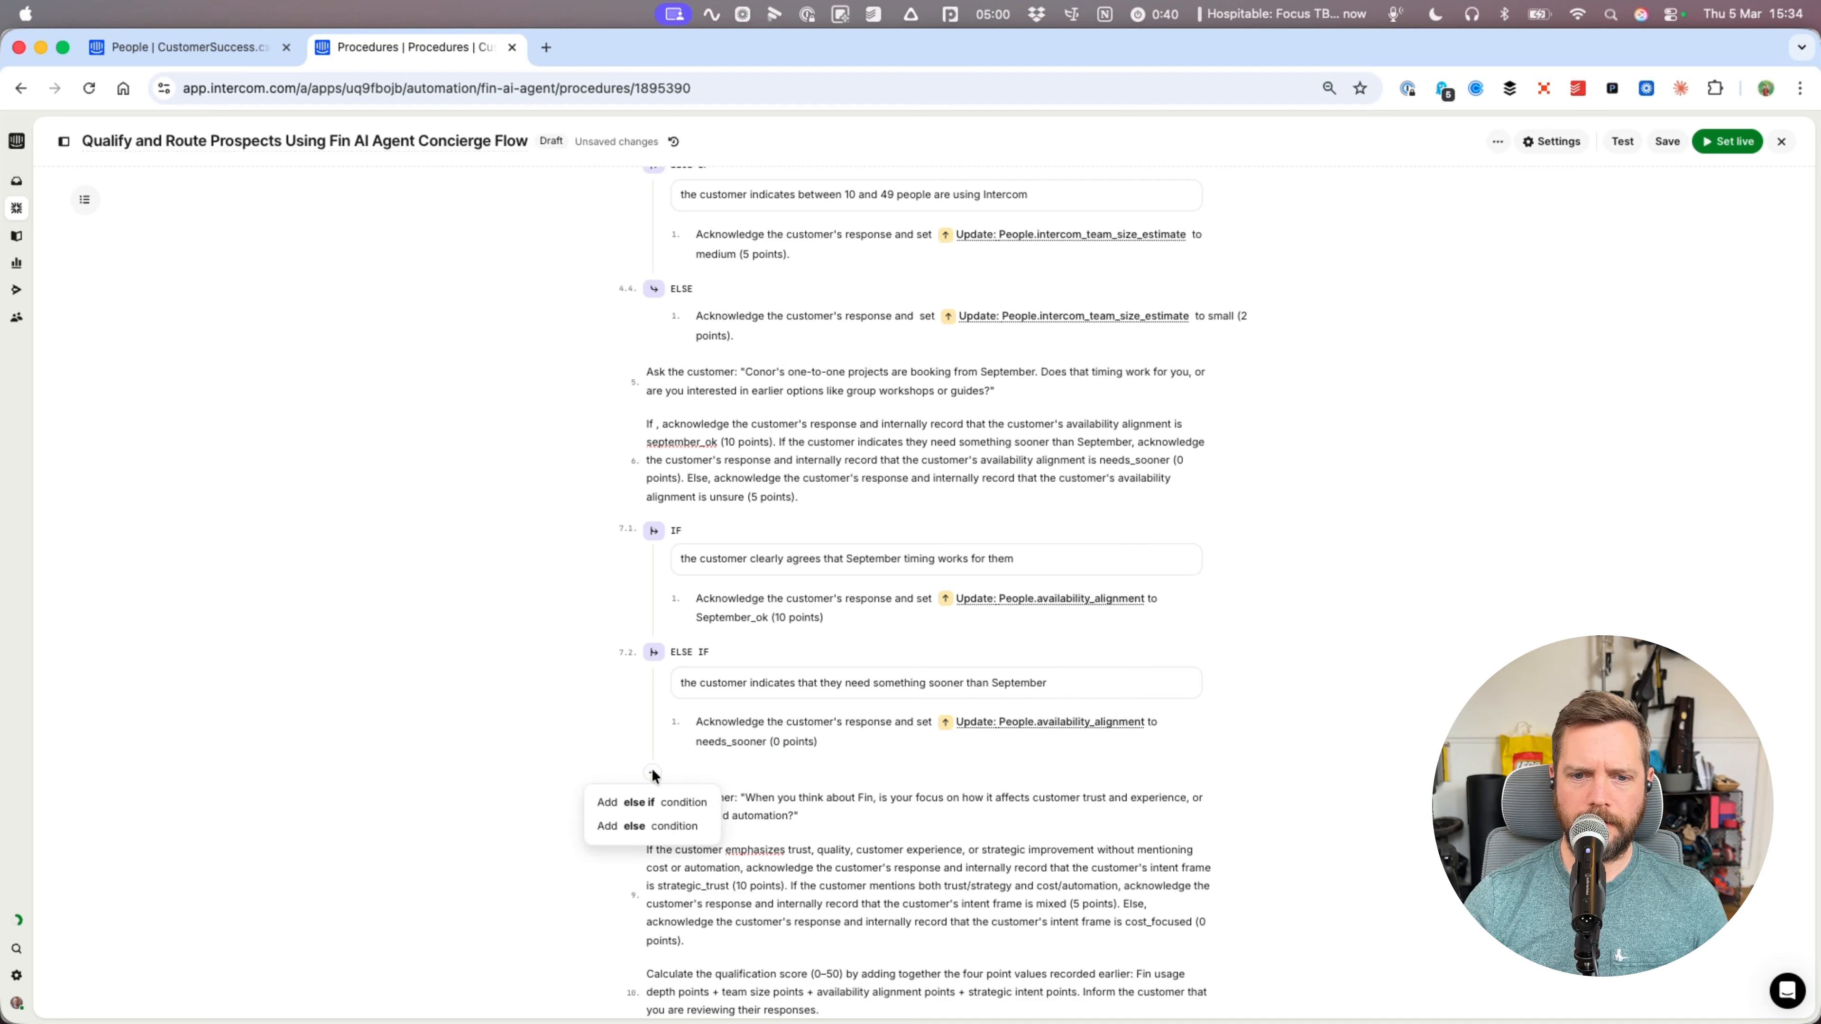
{"action": "left_click", "coordinate": [672, 830]}
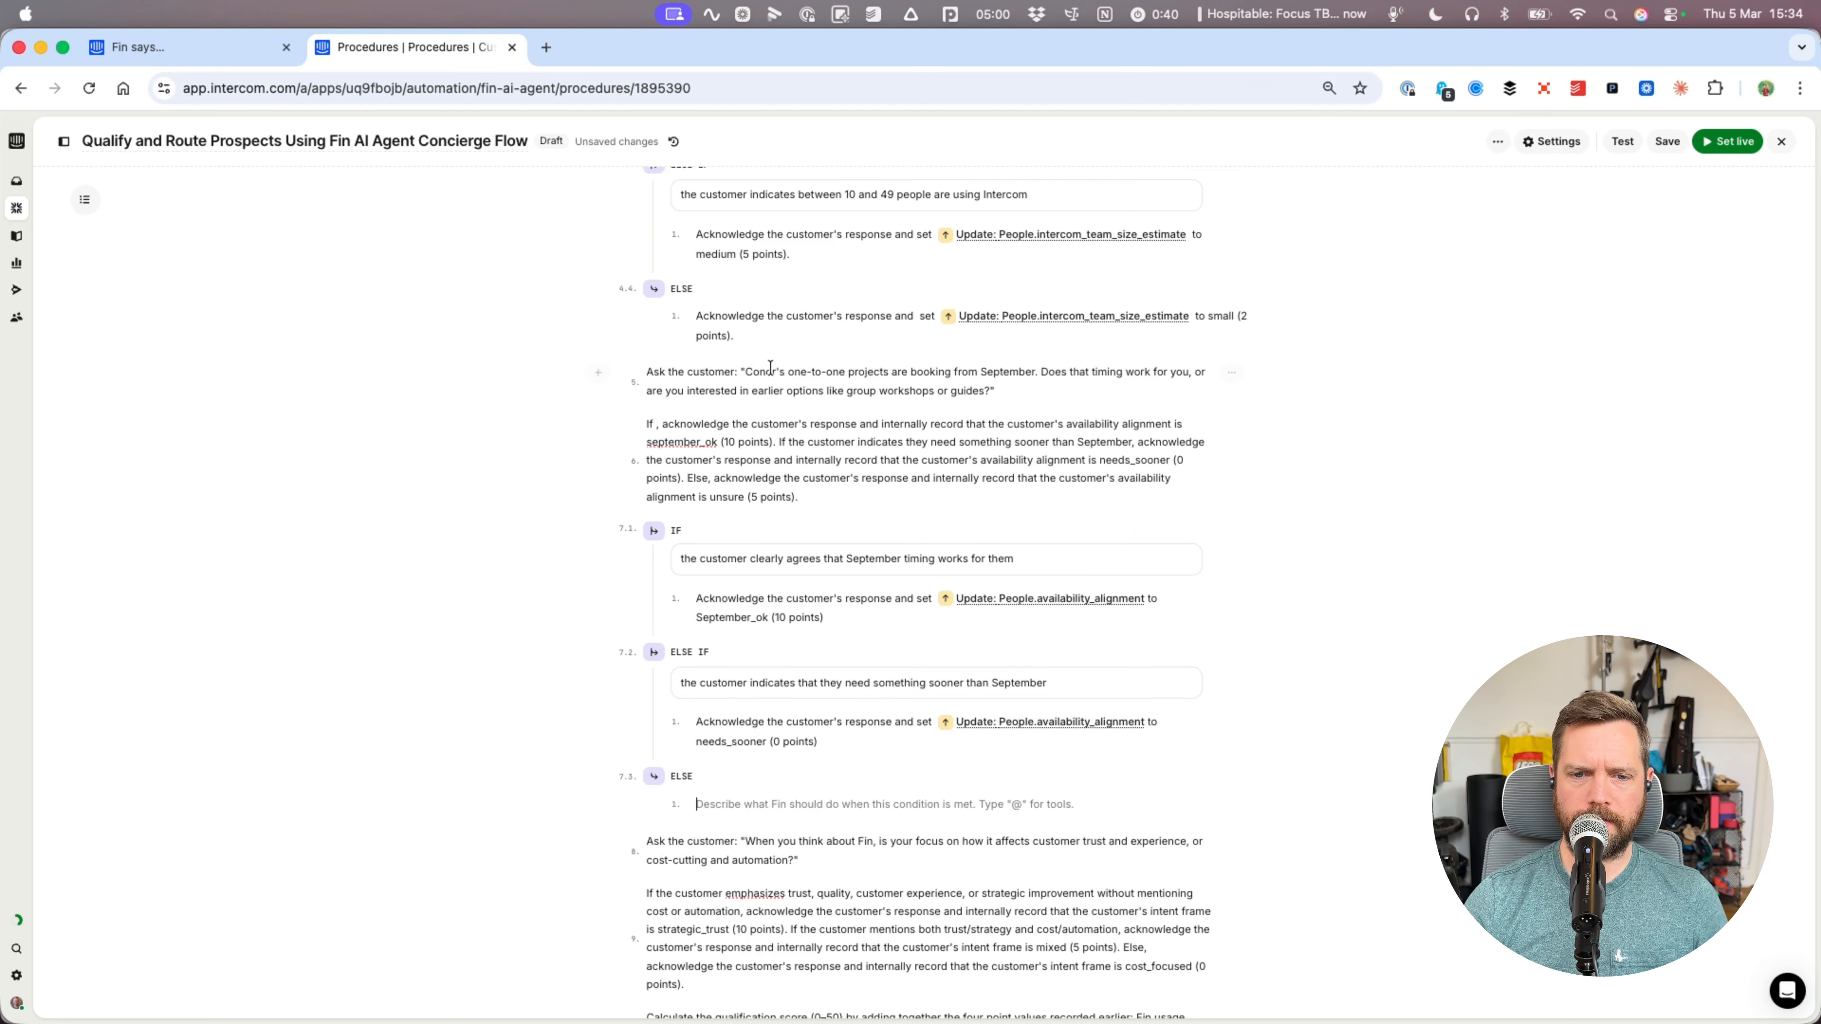
{"action": "left_click_drag", "start_coordinate": [714, 478], "coordinate": [799, 497]}
{"action": "key", "text": "super+c"}
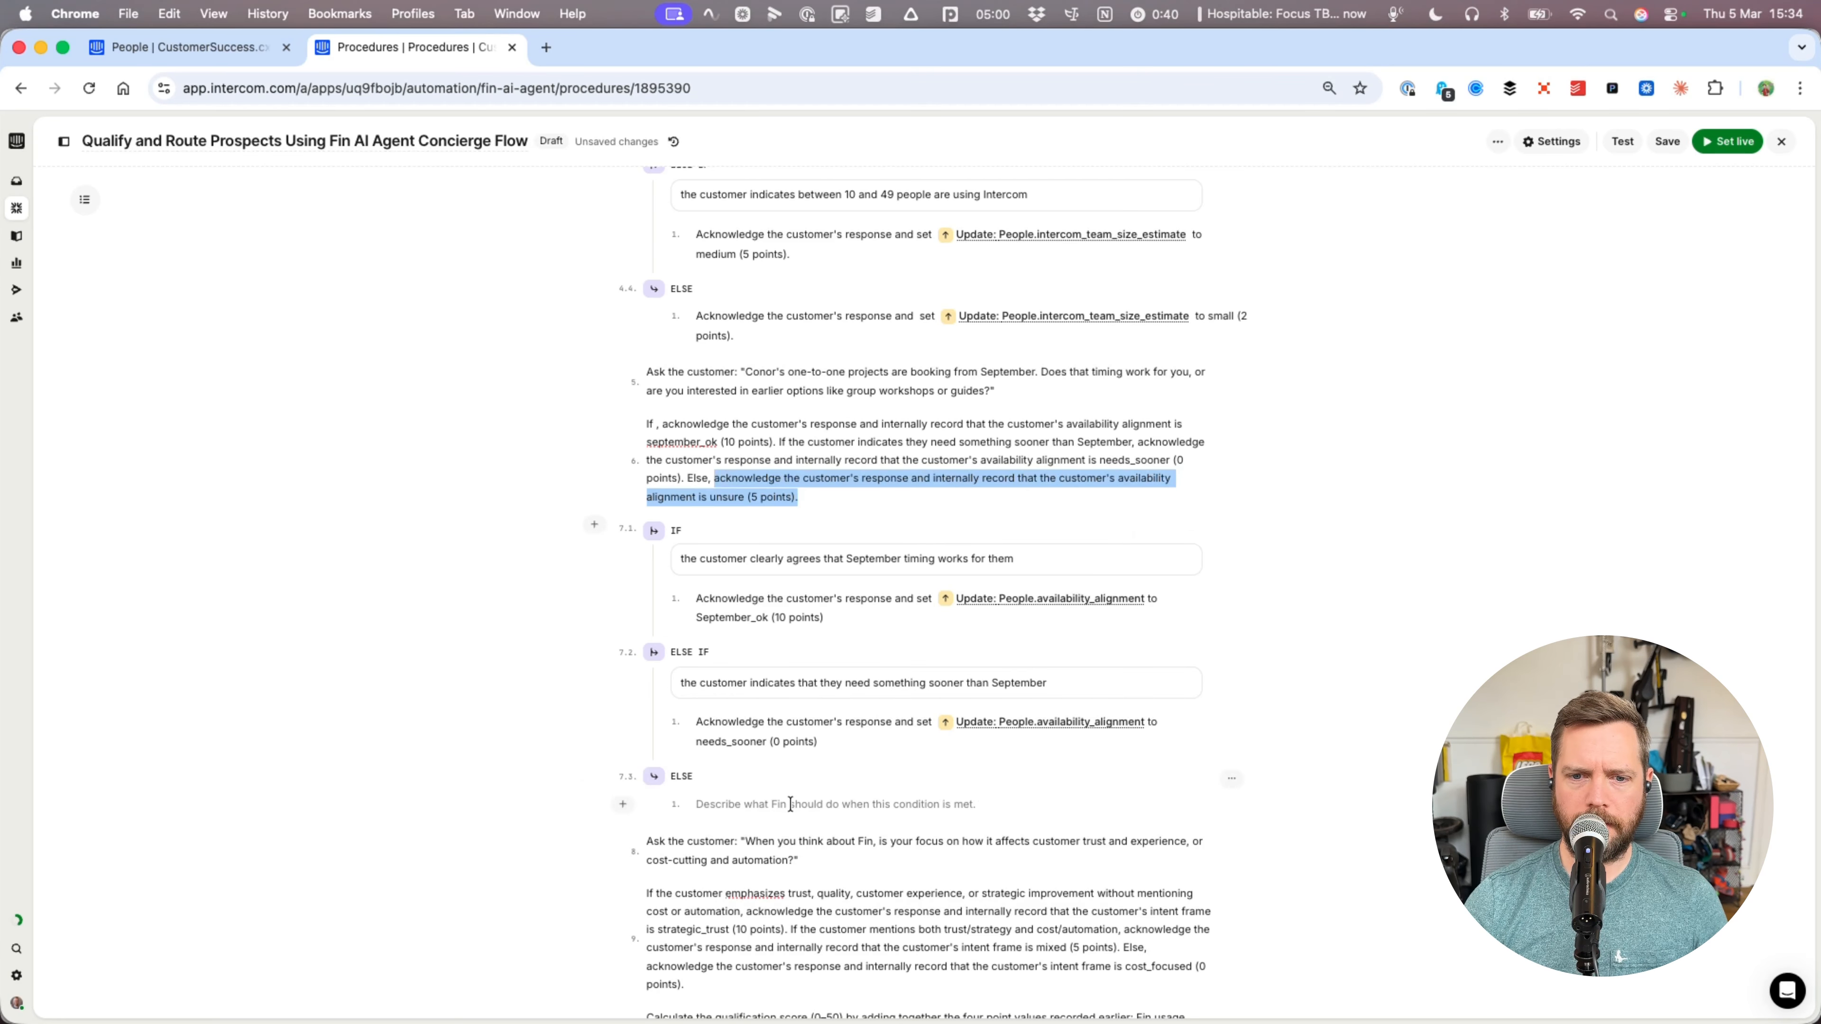
{"action": "left_click", "coordinate": [774, 804]}
{"action": "key", "text": "super+v"}
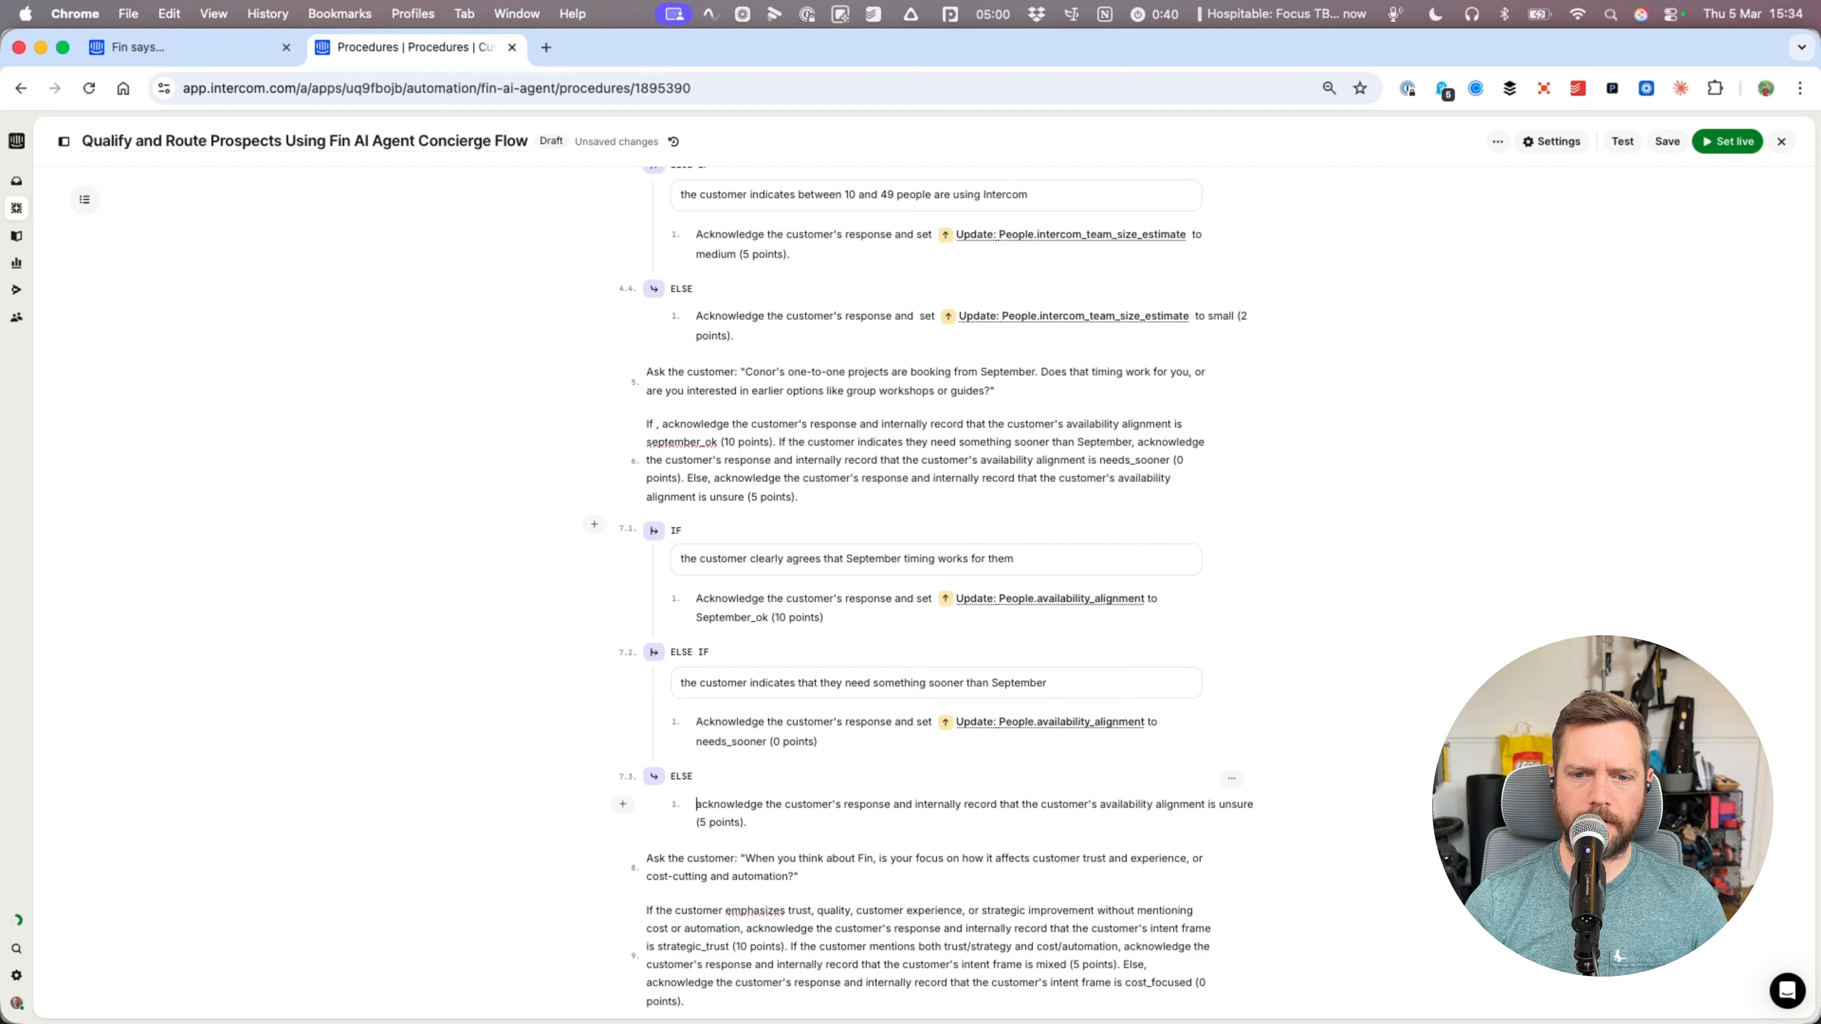
{"action": "left_click", "coordinate": [703, 805]}
{"action": "key", "text": "BackSpace"}
{"action": "type", "text": "A"}
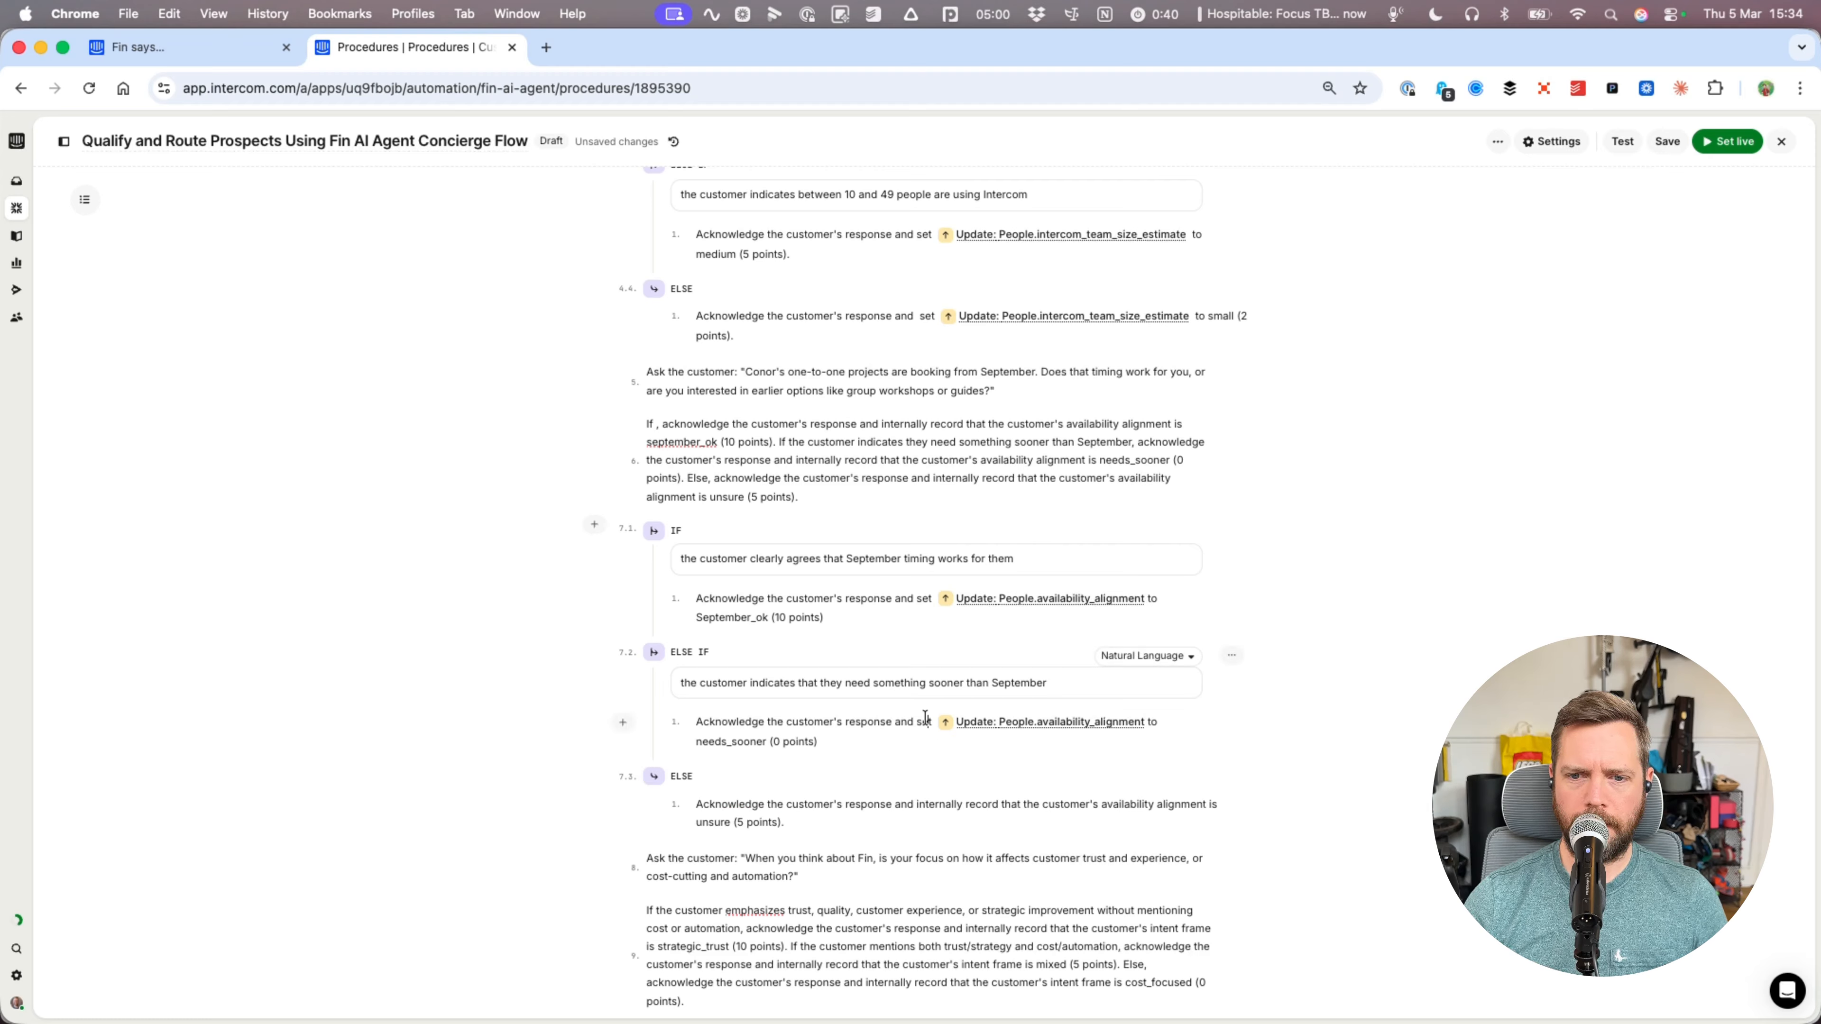
- Replace the "internally record that the customer's availability alignment is" wording in ELSE with the copied "set" availability_alignment "to" phrase
{"action": "left_click_drag", "start_coordinate": [925, 719], "coordinate": [1158, 722]}
{"action": "key", "text": "super+c"}
{"action": "left_click_drag", "start_coordinate": [916, 804], "coordinate": [1217, 805]}
{"action": "key", "text": "super+v"}
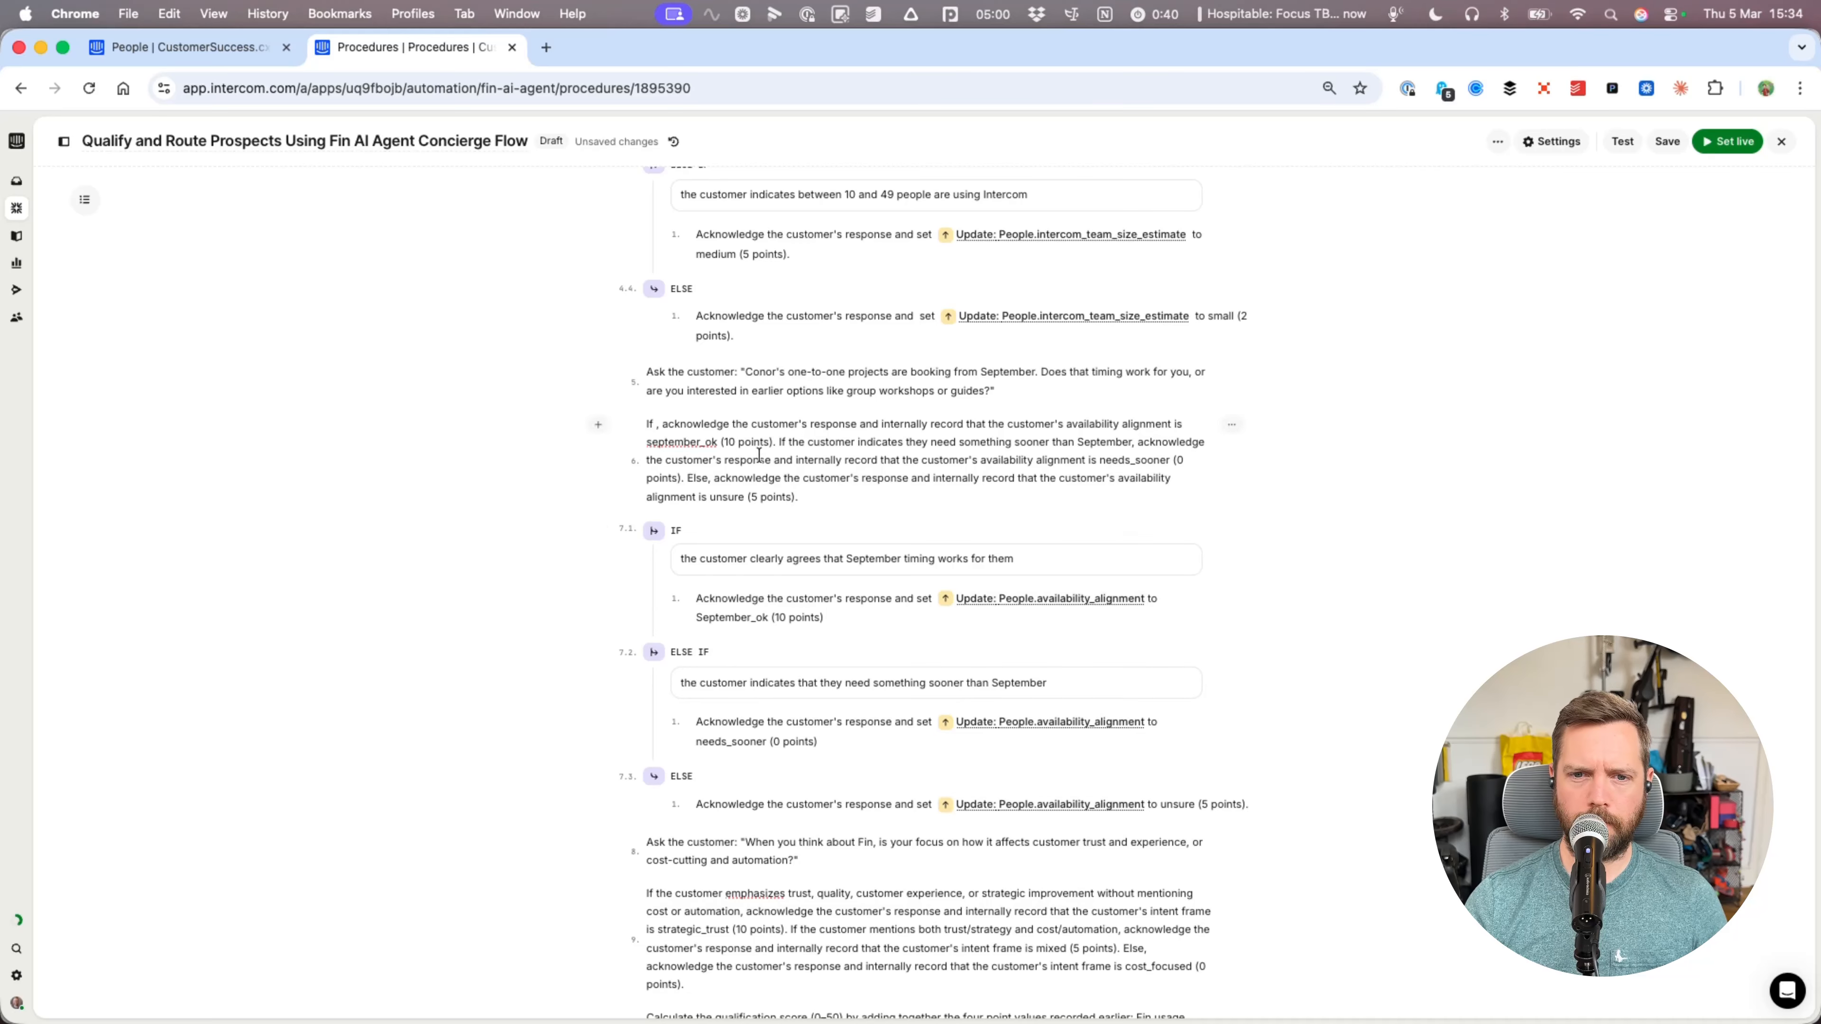
- Delete the leftover draft paragraph about availability alignment above the September timing conditions
{"action": "scroll", "coordinate": [775, 438], "scroll_direction": "down", "scroll_amount": 2}
{"action": "triple_click", "coordinate": [775, 438]}
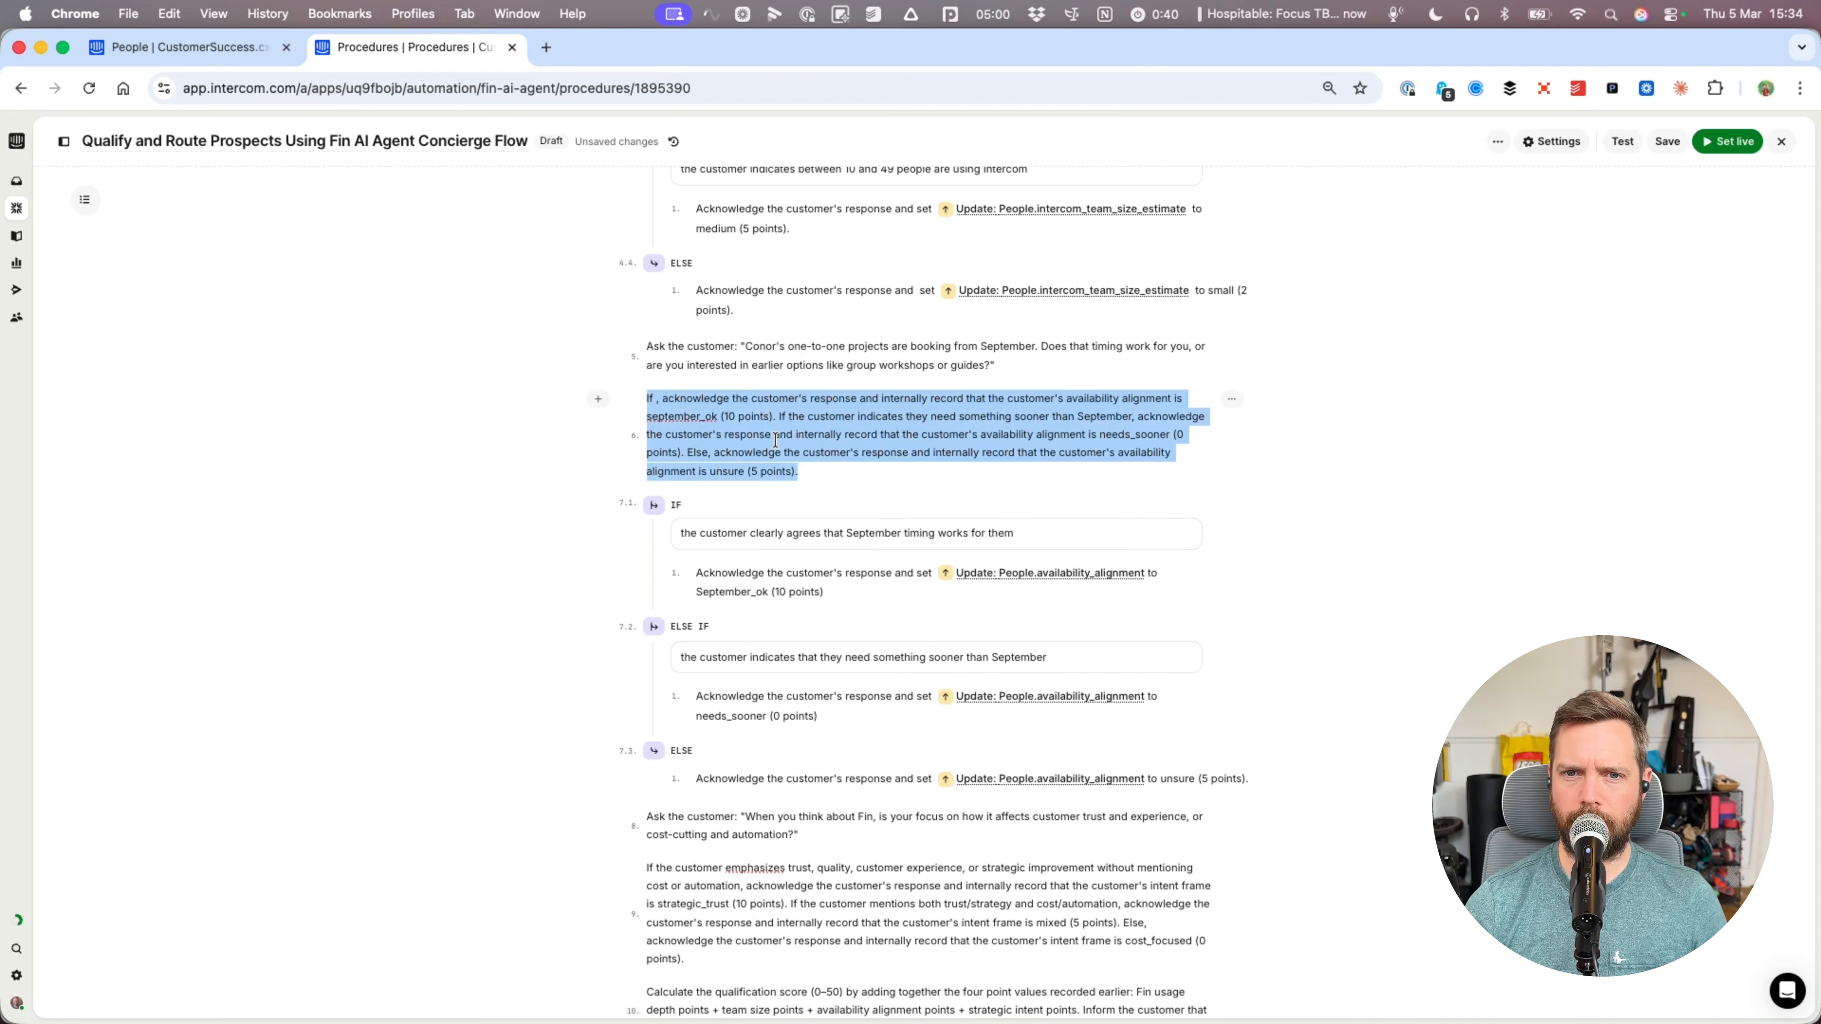
{"action": "key", "text": "BackSpace"}
{"action": "key", "text": "BackSpace"}
- Set the needs_sooner score in the availability ELSE IF instruction to 5 points
{"action": "scroll", "coordinate": [770, 369], "scroll_direction": "down", "scroll_amount": 5}
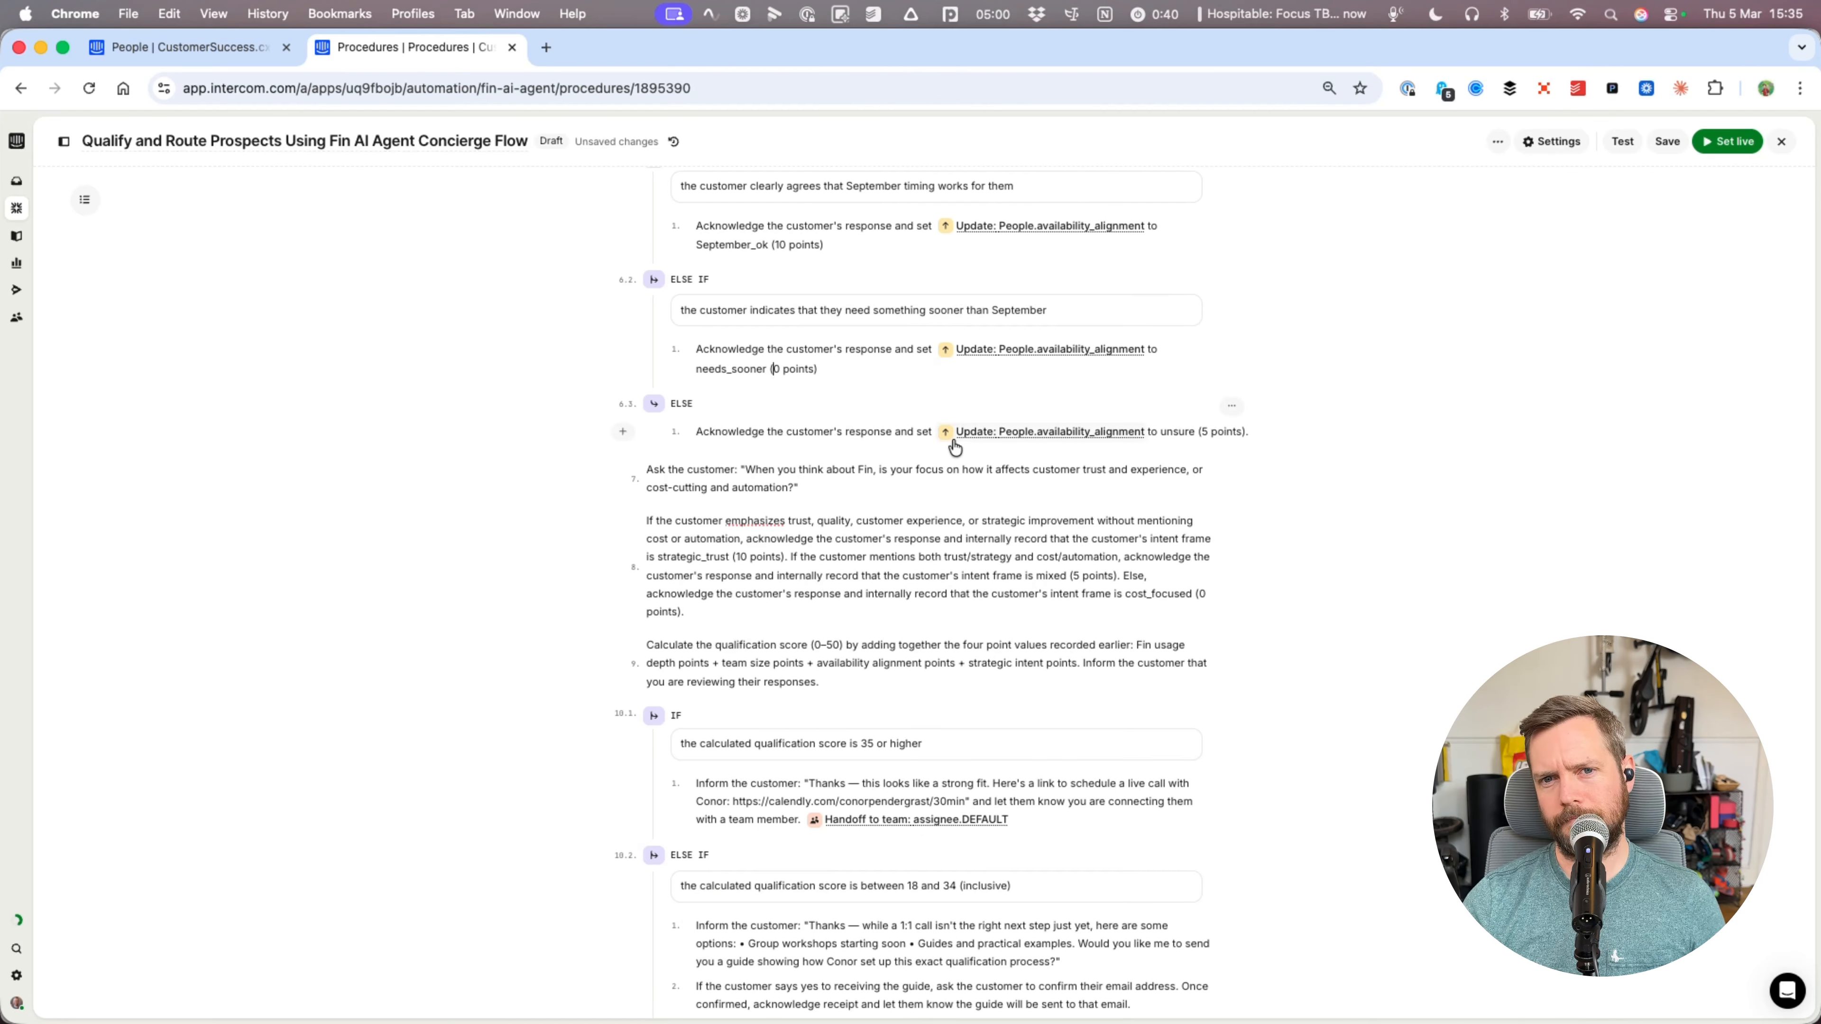
{"action": "scroll", "coordinate": [951, 447], "scroll_direction": "up", "scroll_amount": 5}
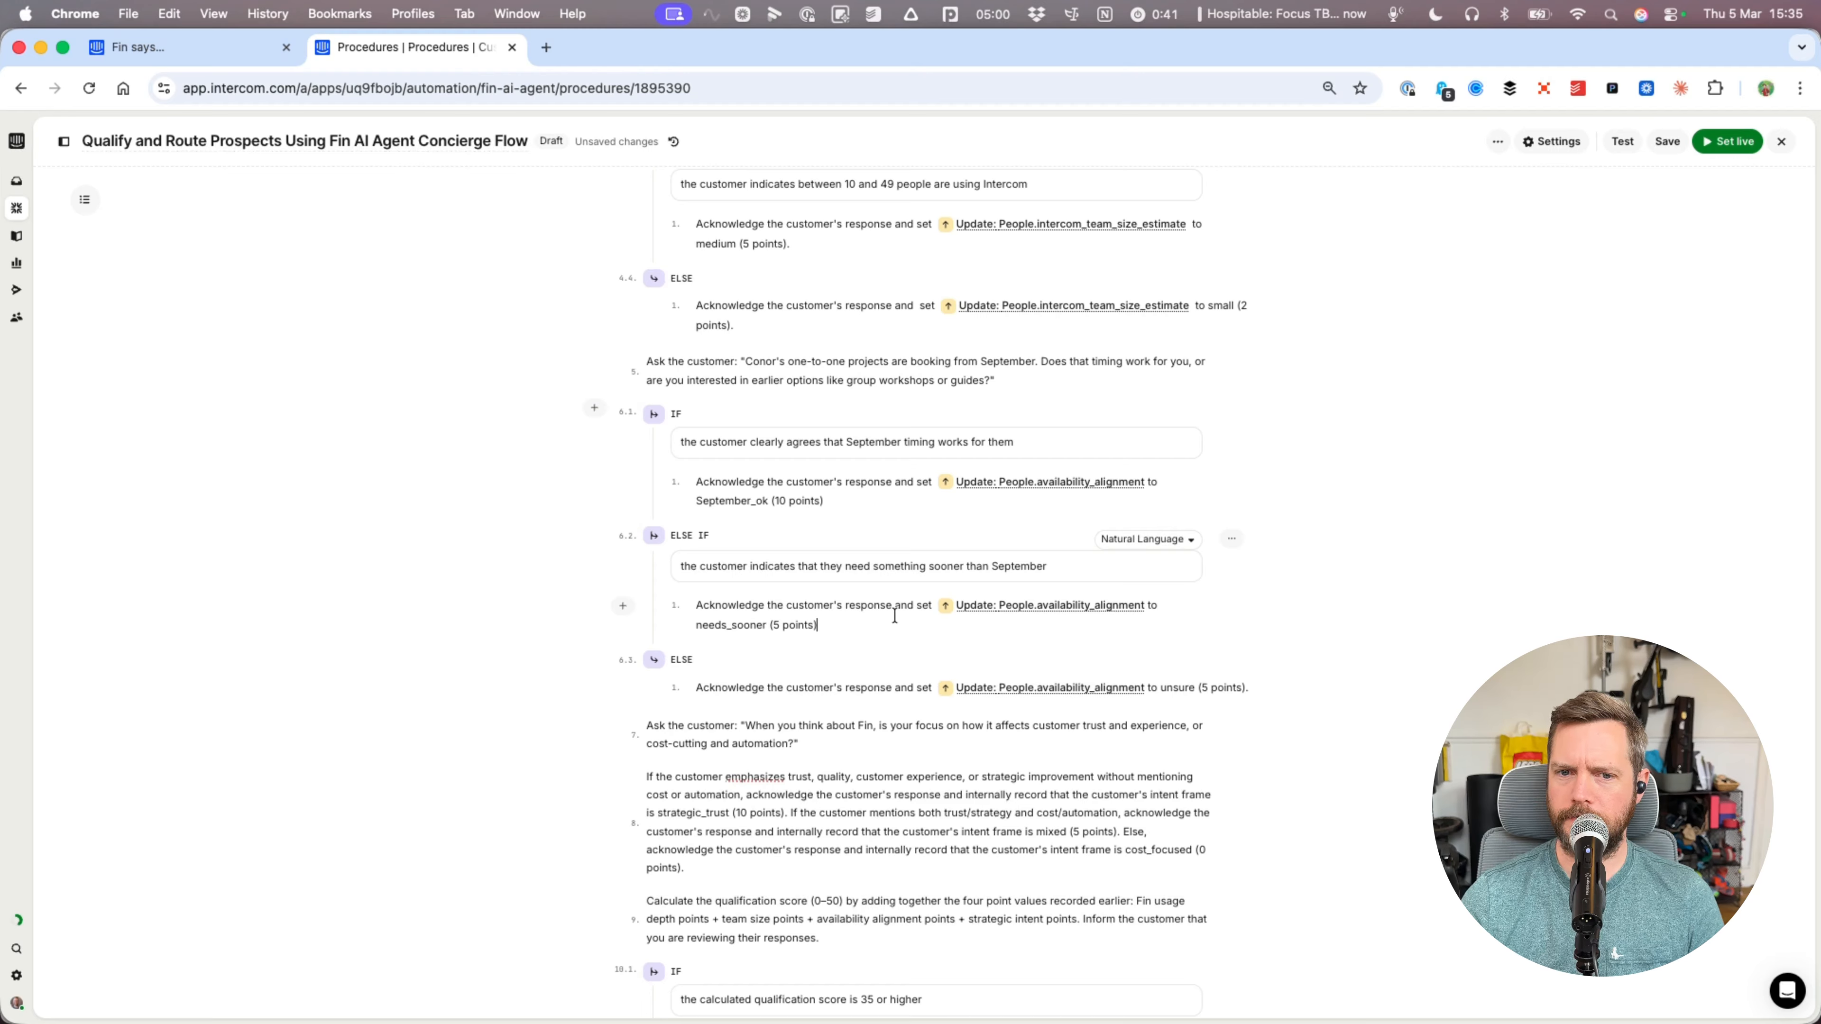
{"action": "left_click", "coordinate": [834, 628]}
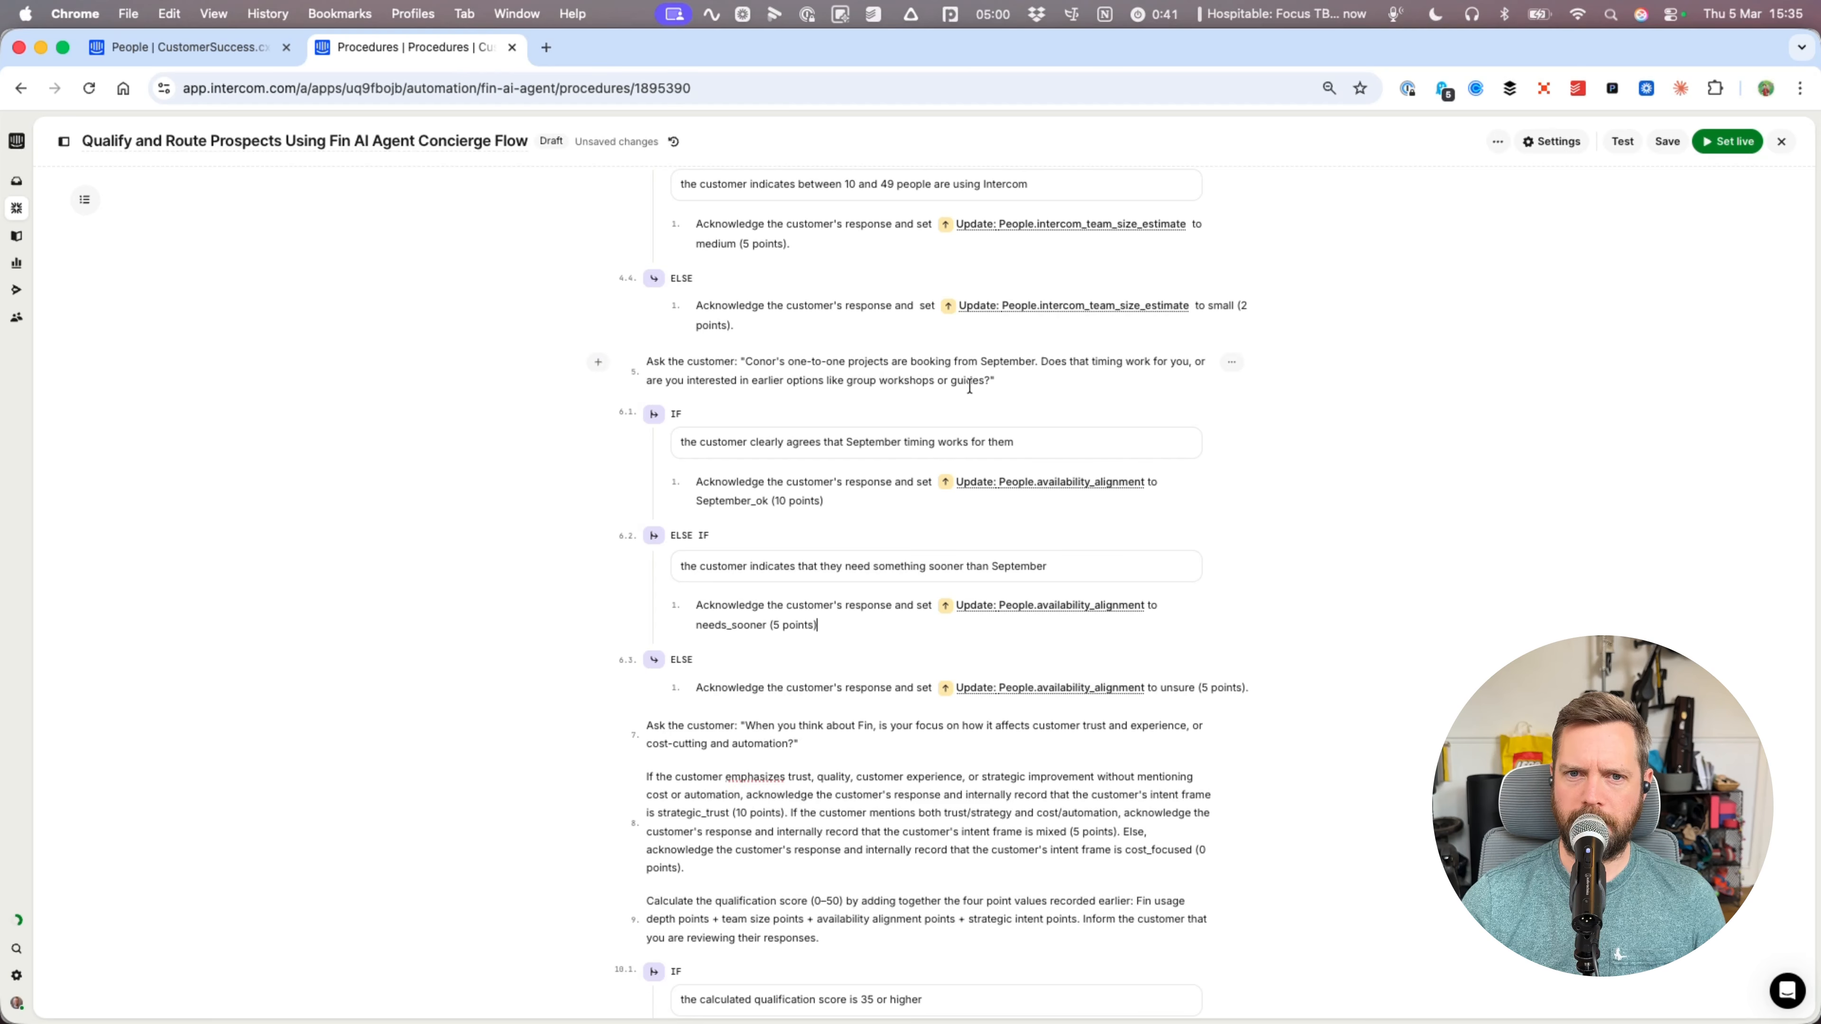
- Below the intent frame paragraph, add an IF condition reading "the customer emphasizes trust, quality, customer experience, or strategic improvement without mentioning cost or automation"
{"action": "scroll", "coordinate": [940, 672], "scroll_direction": "down", "scroll_amount": 3}
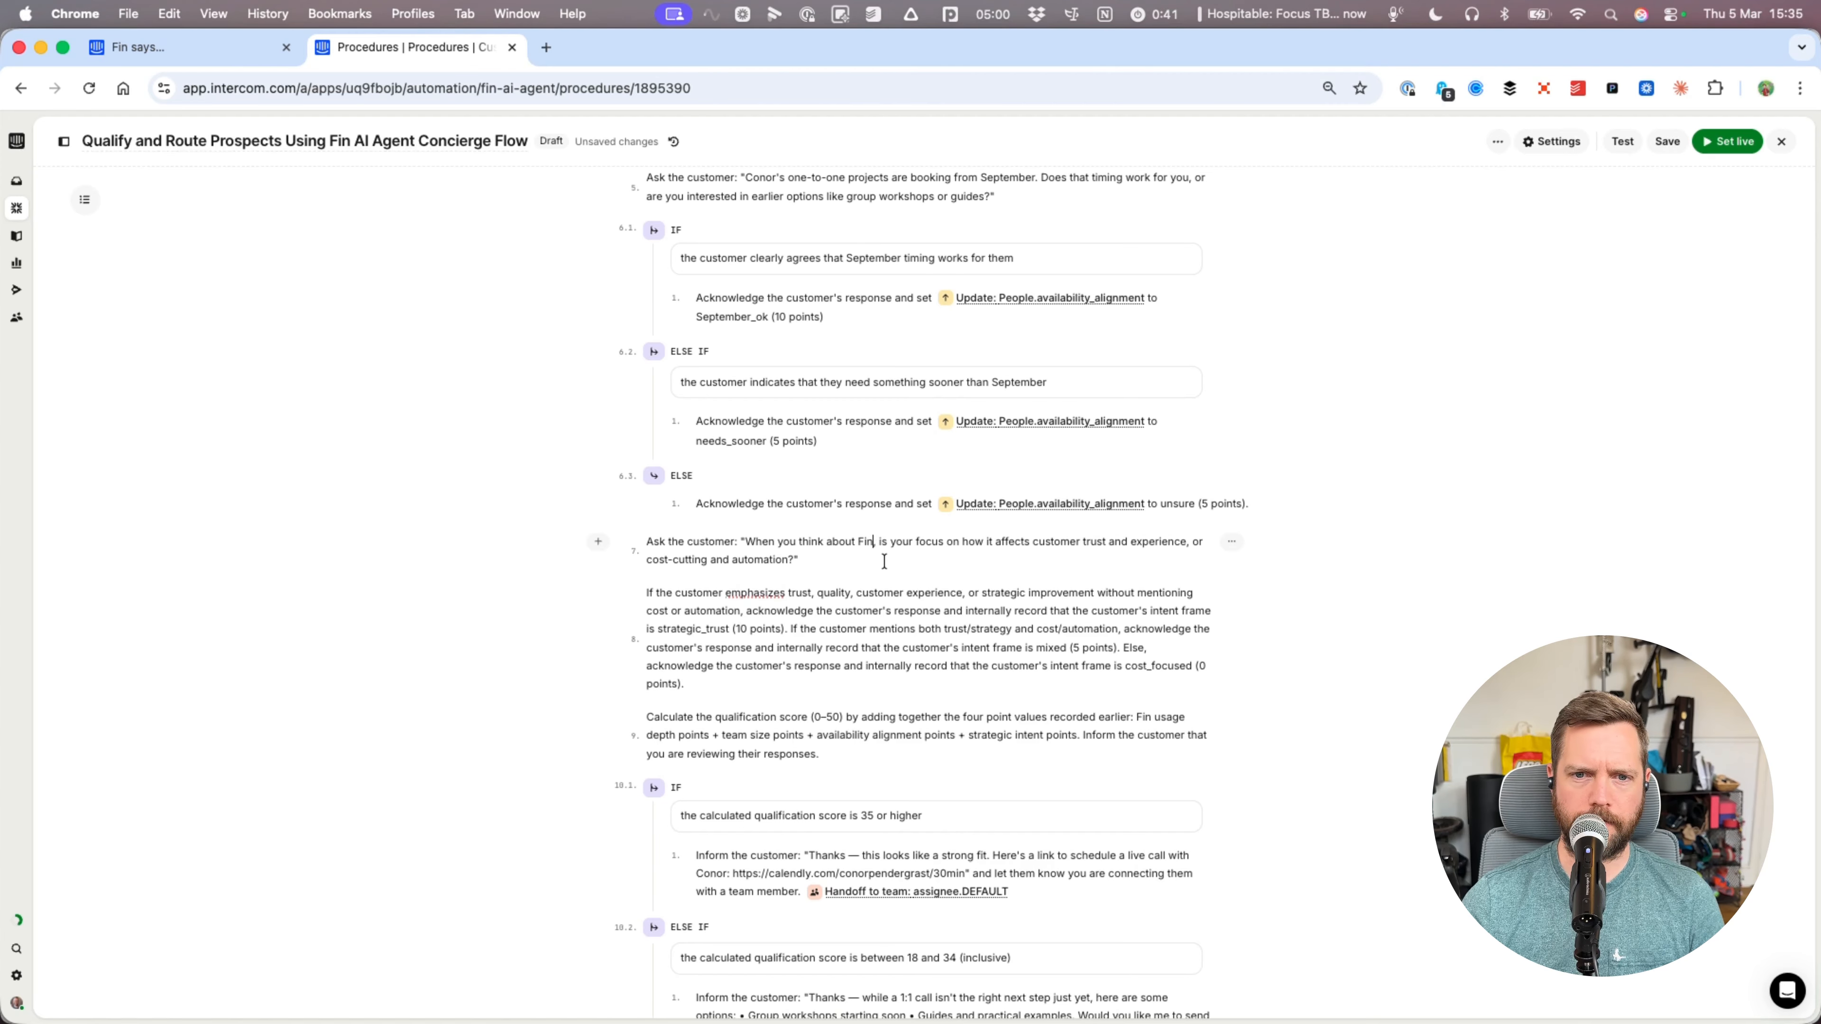
{"action": "scroll", "coordinate": [953, 574], "scroll_direction": "up", "scroll_amount": 2}
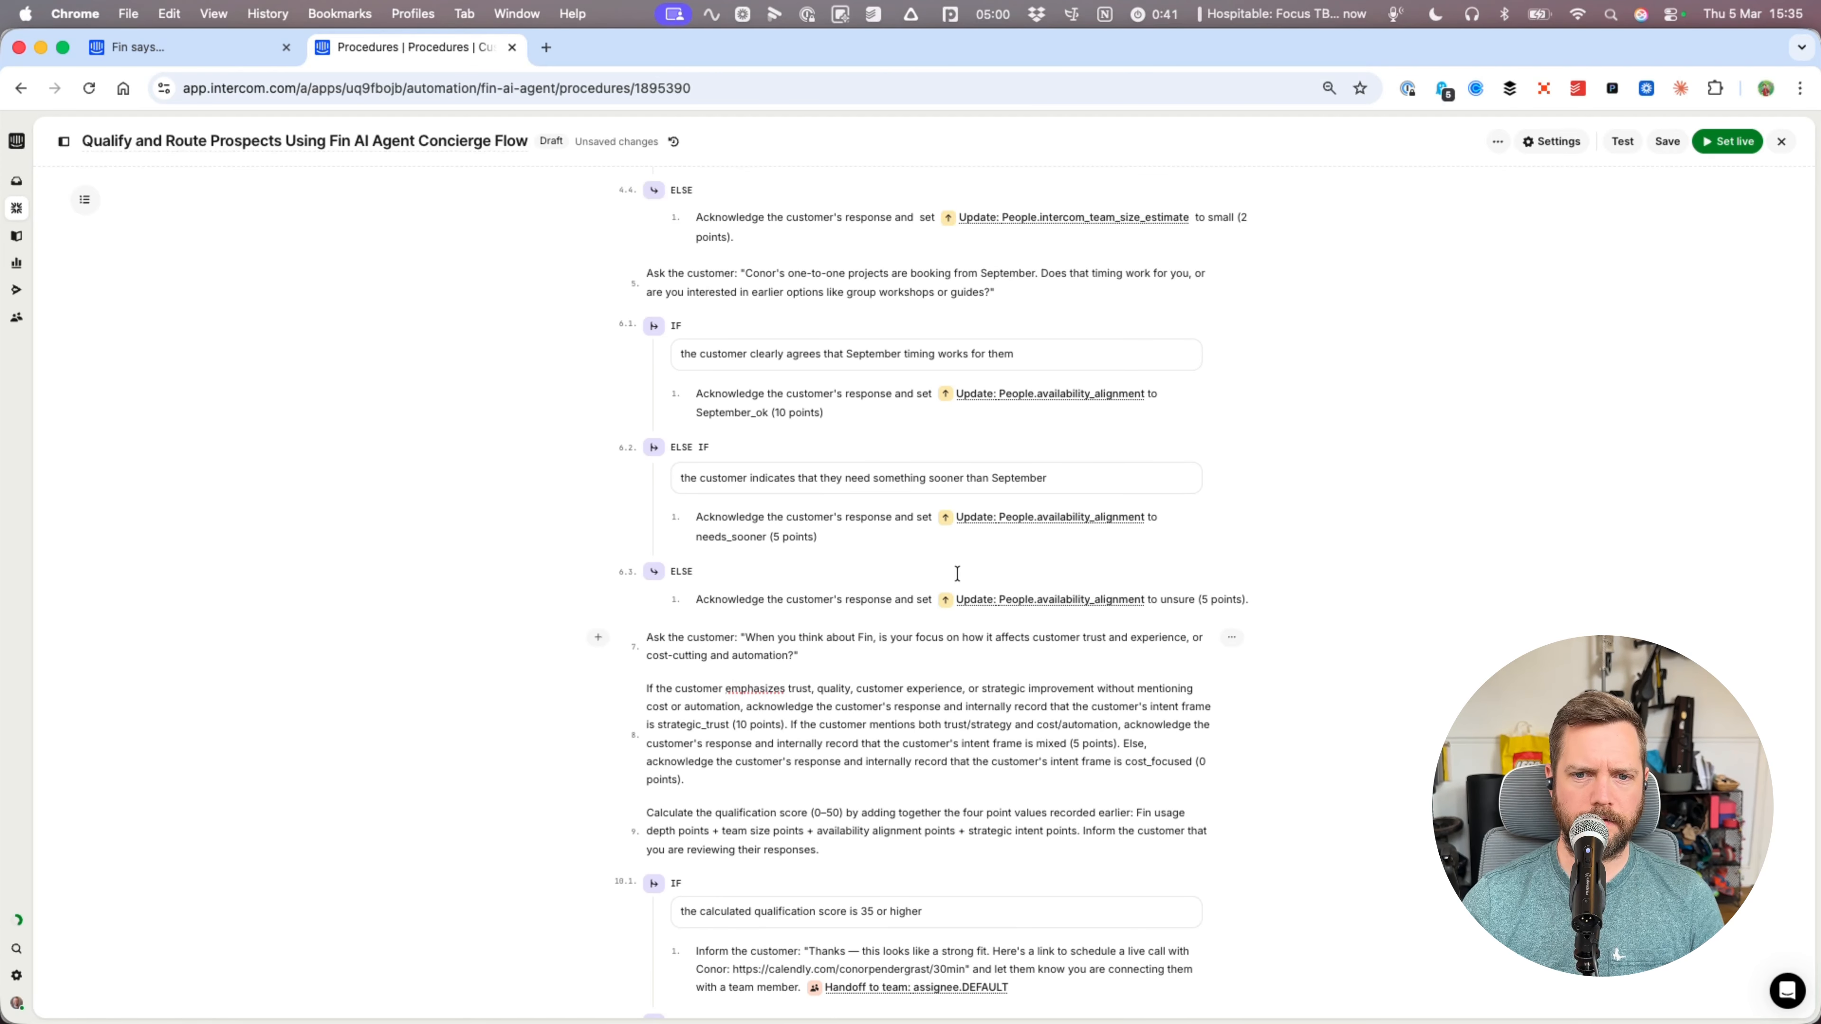
{"action": "left_click", "coordinate": [848, 703]}
{"action": "scroll", "coordinate": [789, 645], "scroll_direction": "down", "scroll_amount": 2}
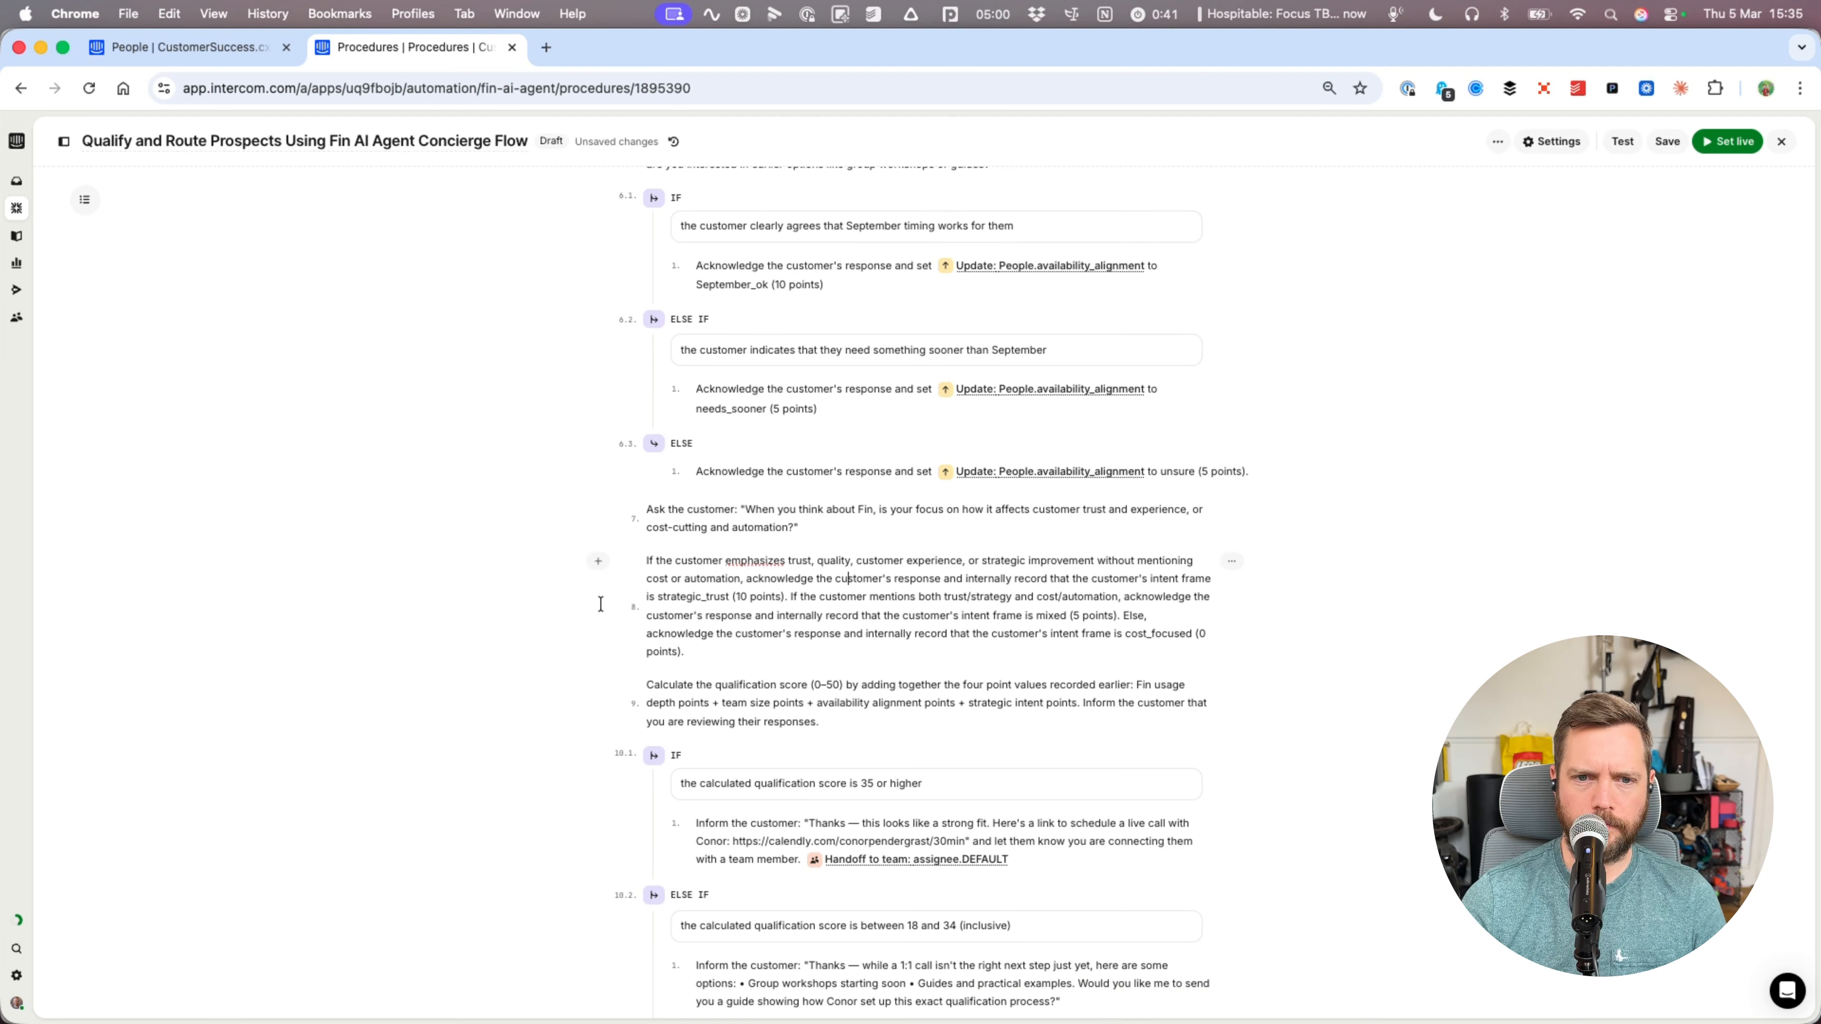
{"action": "left_click", "coordinate": [598, 562]}
{"action": "type", "text": "/cond"}
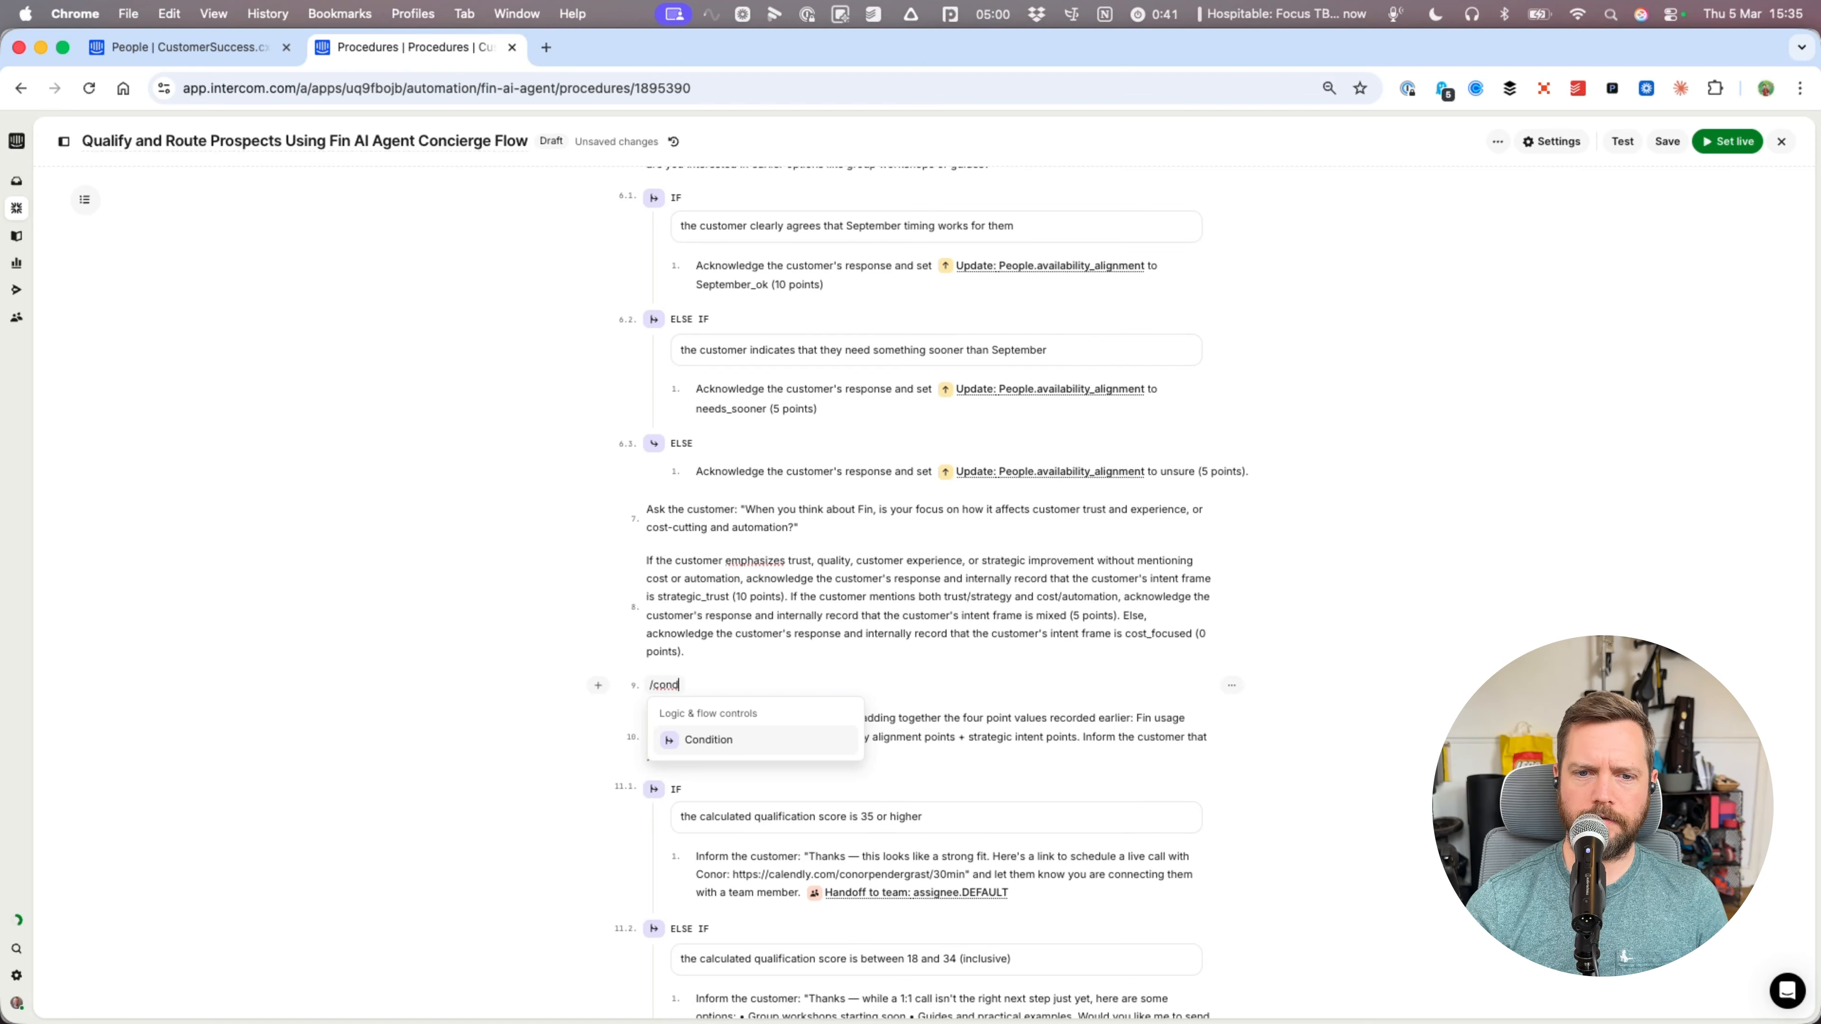
{"action": "key", "text": "Return"}
{"action": "scroll", "coordinate": [1036, 536], "scroll_direction": "down", "scroll_amount": 1}
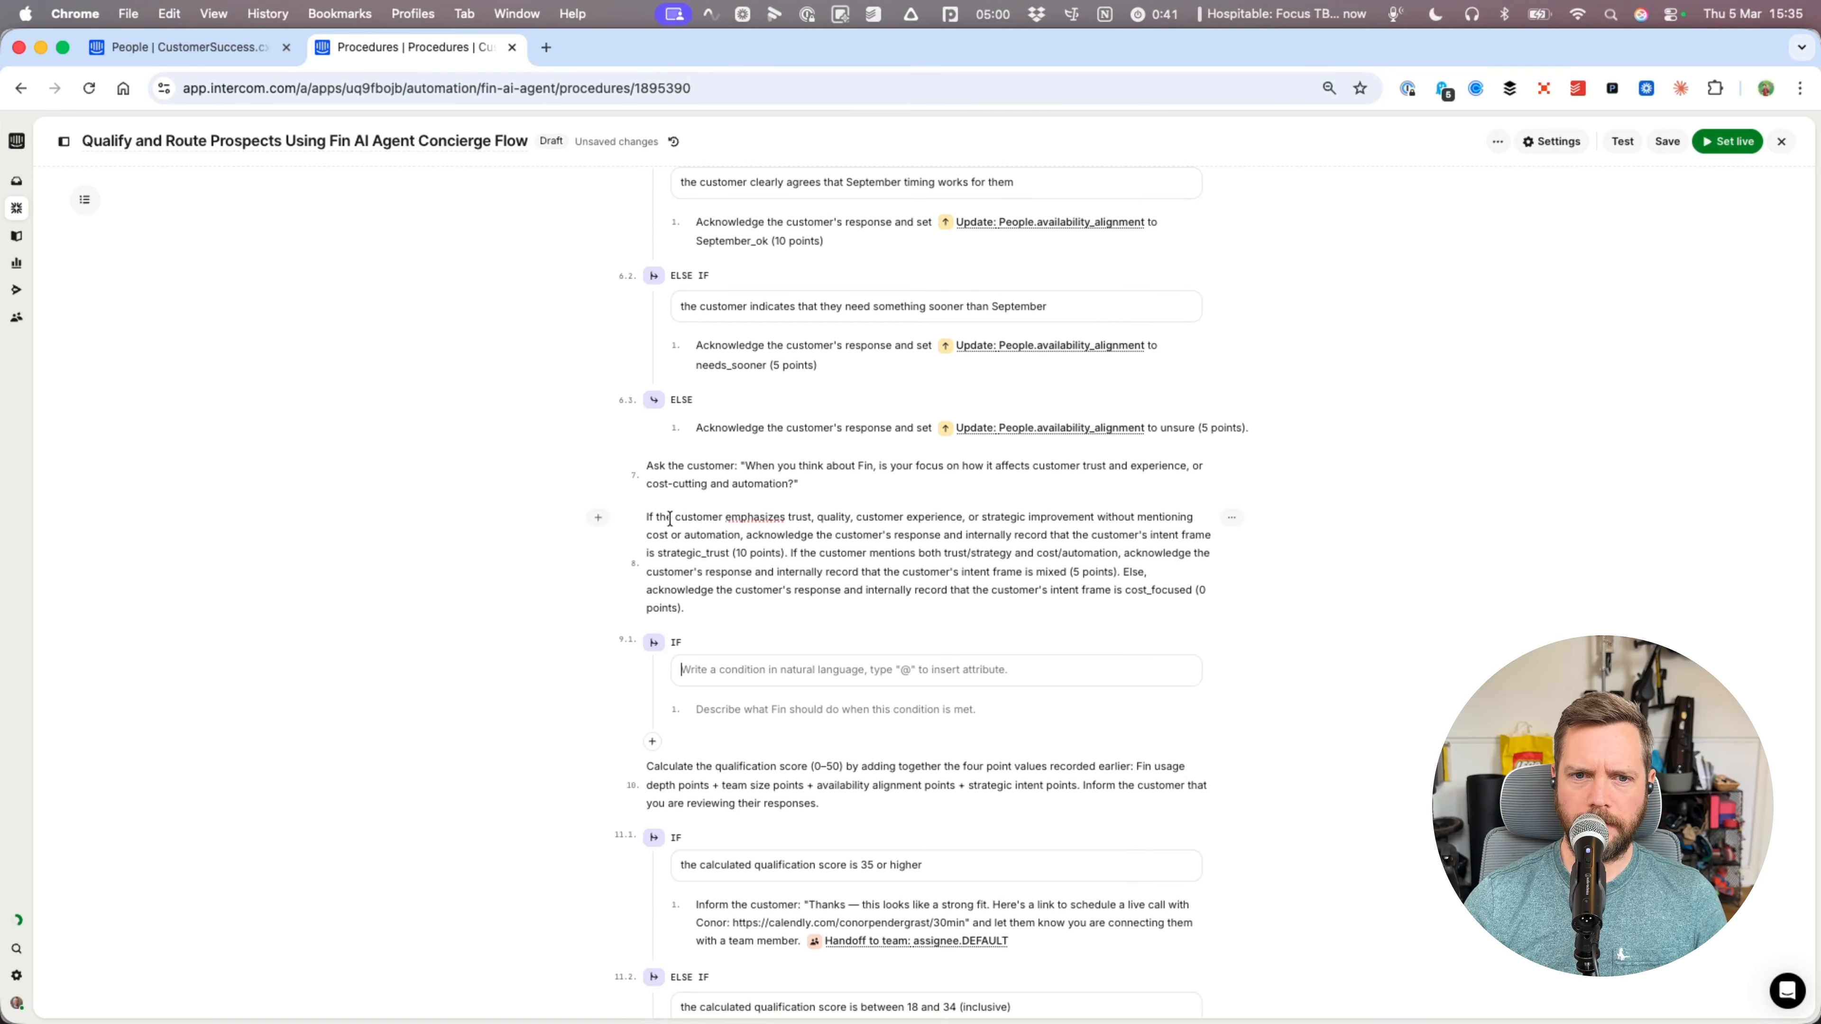
{"action": "key", "text": "super+v"}
- Copy the paragraph's "acknowledge the customer's response" instruction ending in strategic_trust (10 points) into the new IF branch and capitalize "Acknowledge"
{"action": "double_click", "coordinate": [770, 537]}
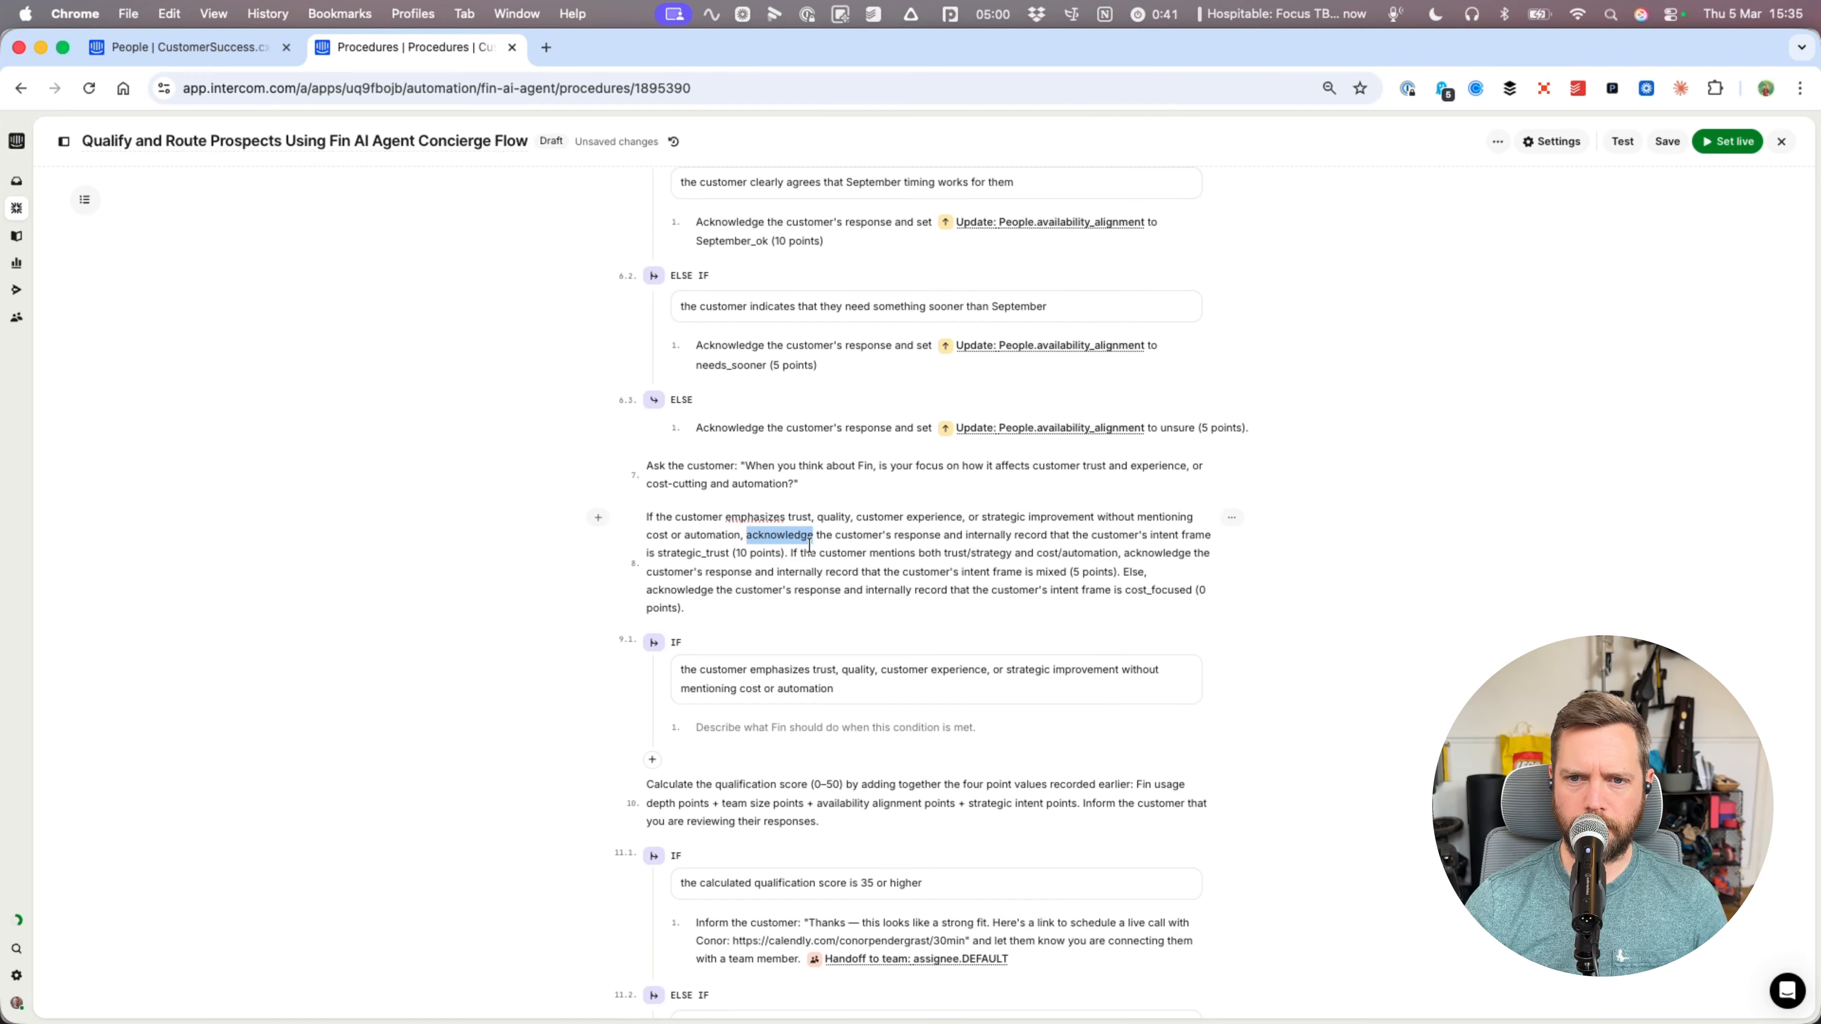
{"action": "left_click", "coordinate": [786, 555], "text": "shift"}
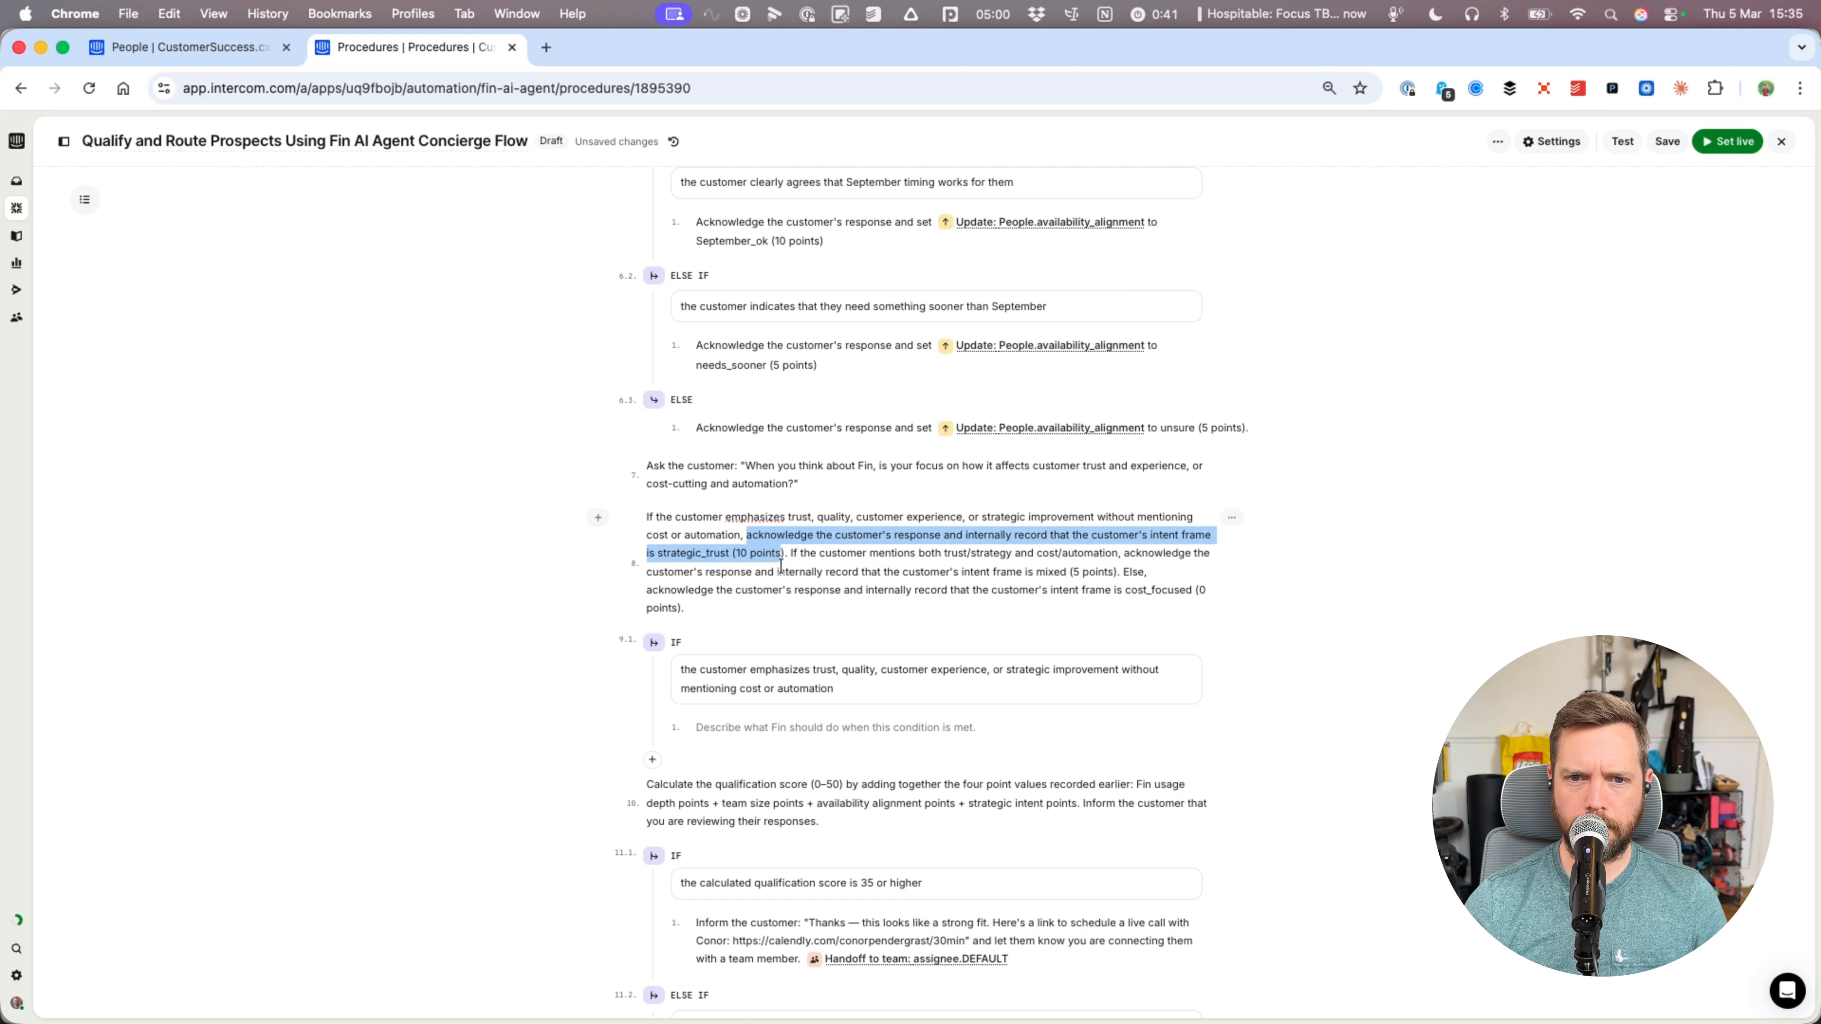
{"action": "key", "text": "super+c"}
{"action": "left_click", "coordinate": [836, 727]}
{"action": "key", "text": "super+v"}
{"action": "left_click", "coordinate": [702, 728]}
{"action": "key", "text": "BackSpace"}
{"action": "type", "text": "A"}
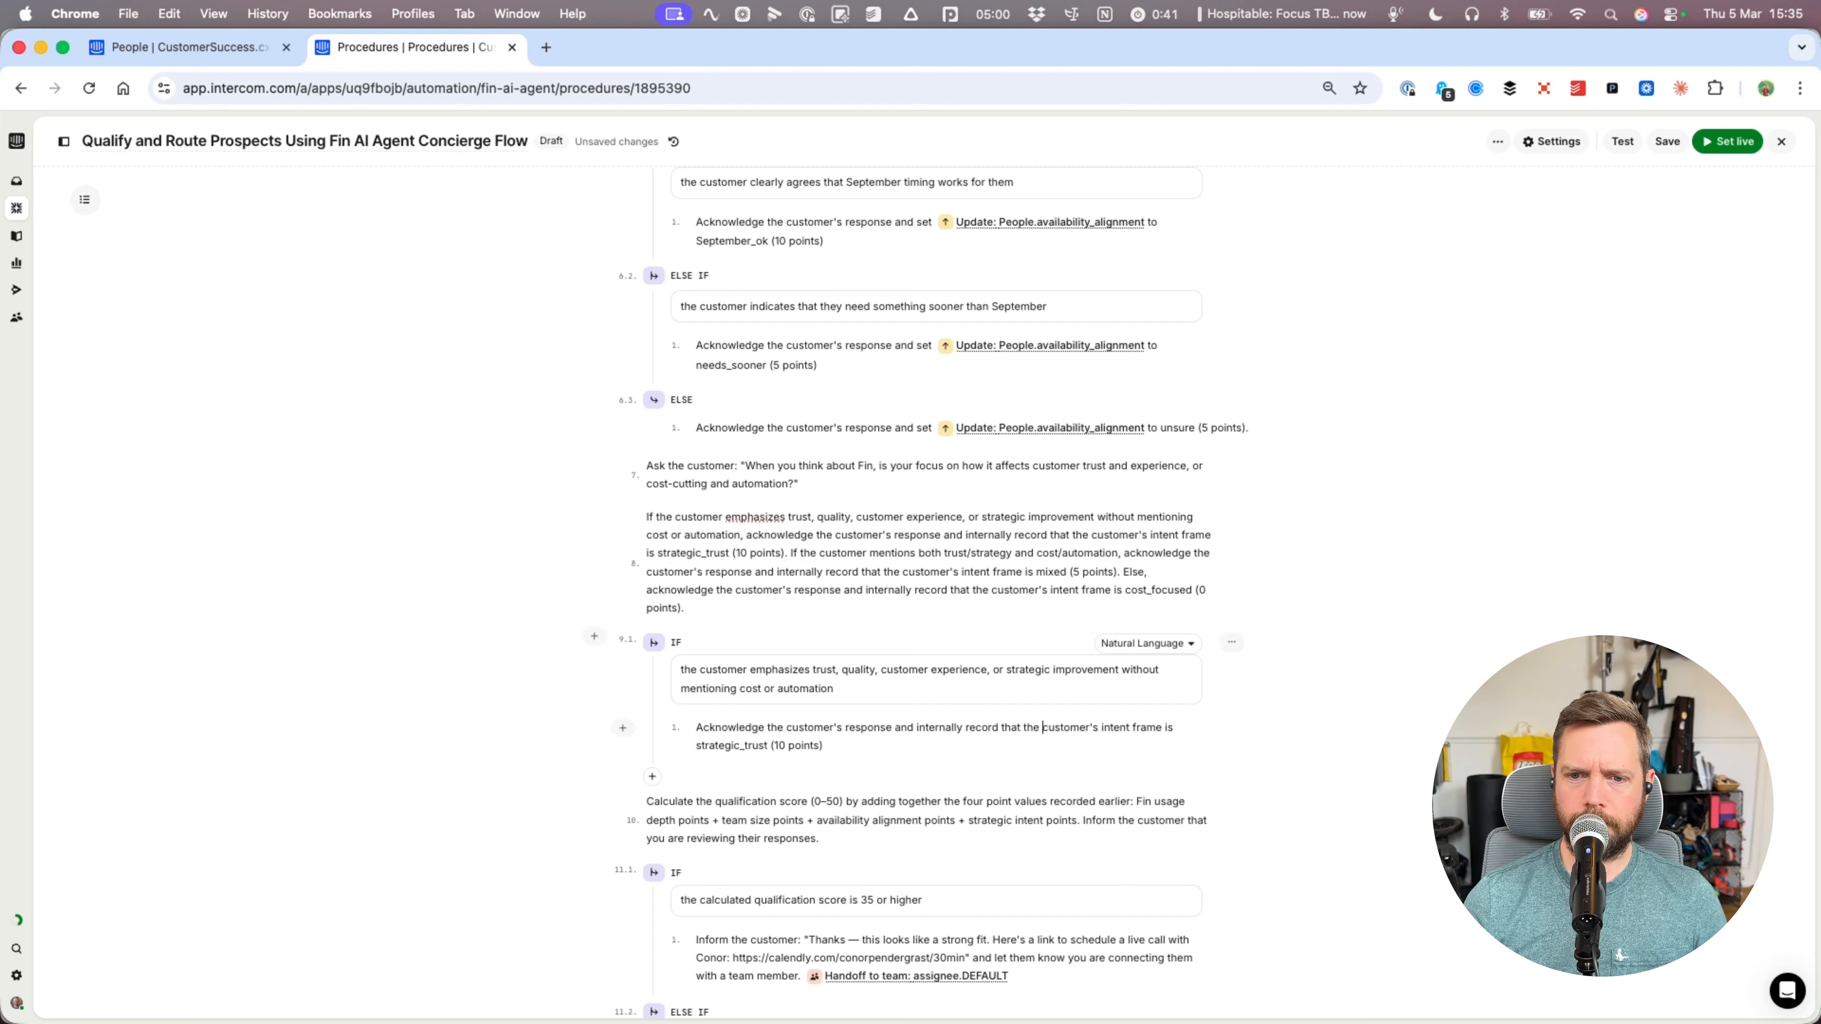
- Replace "internally record that the customer's intent frame is" in the IF instruction with "set", a People.fin_intent_frame attribute update, and "to"
{"action": "key", "text": "alt+shift+Right"}
{"action": "key", "text": "alt+shift+Right"}
{"action": "key", "text": "alt+shift+Right"}
{"action": "key", "text": "alt+shift+Right"}
{"action": "key", "text": "alt+shift+Right"}
{"action": "key", "text": "alt+shift+Right"}
{"action": "key", "text": "alt+shift+Right"}
{"action": "type", "text": "set @"}
{"action": "key", "text": "Down"}
{"action": "key", "text": "Down"}
{"action": "key", "text": "Down"}
{"action": "key", "text": "Down"}
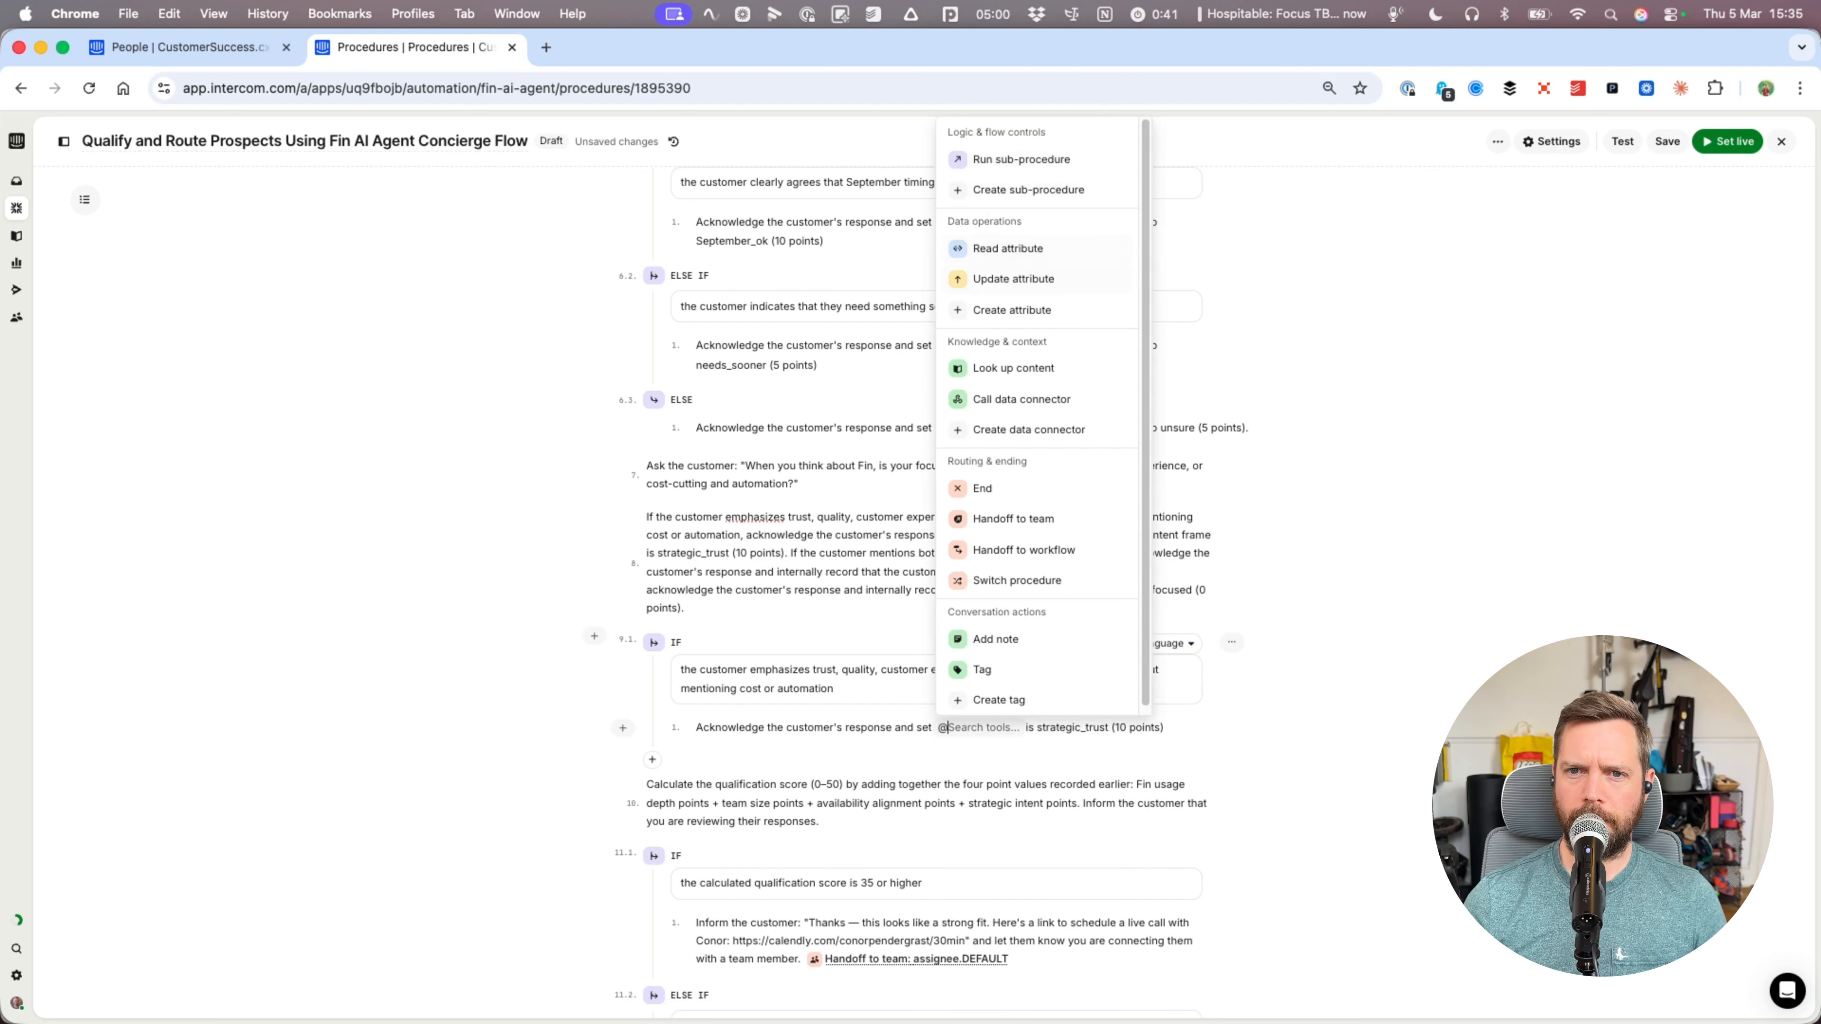
{"action": "key", "text": "Up"}
{"action": "key", "text": "Return"}
{"action": "type", "text": "intent"}
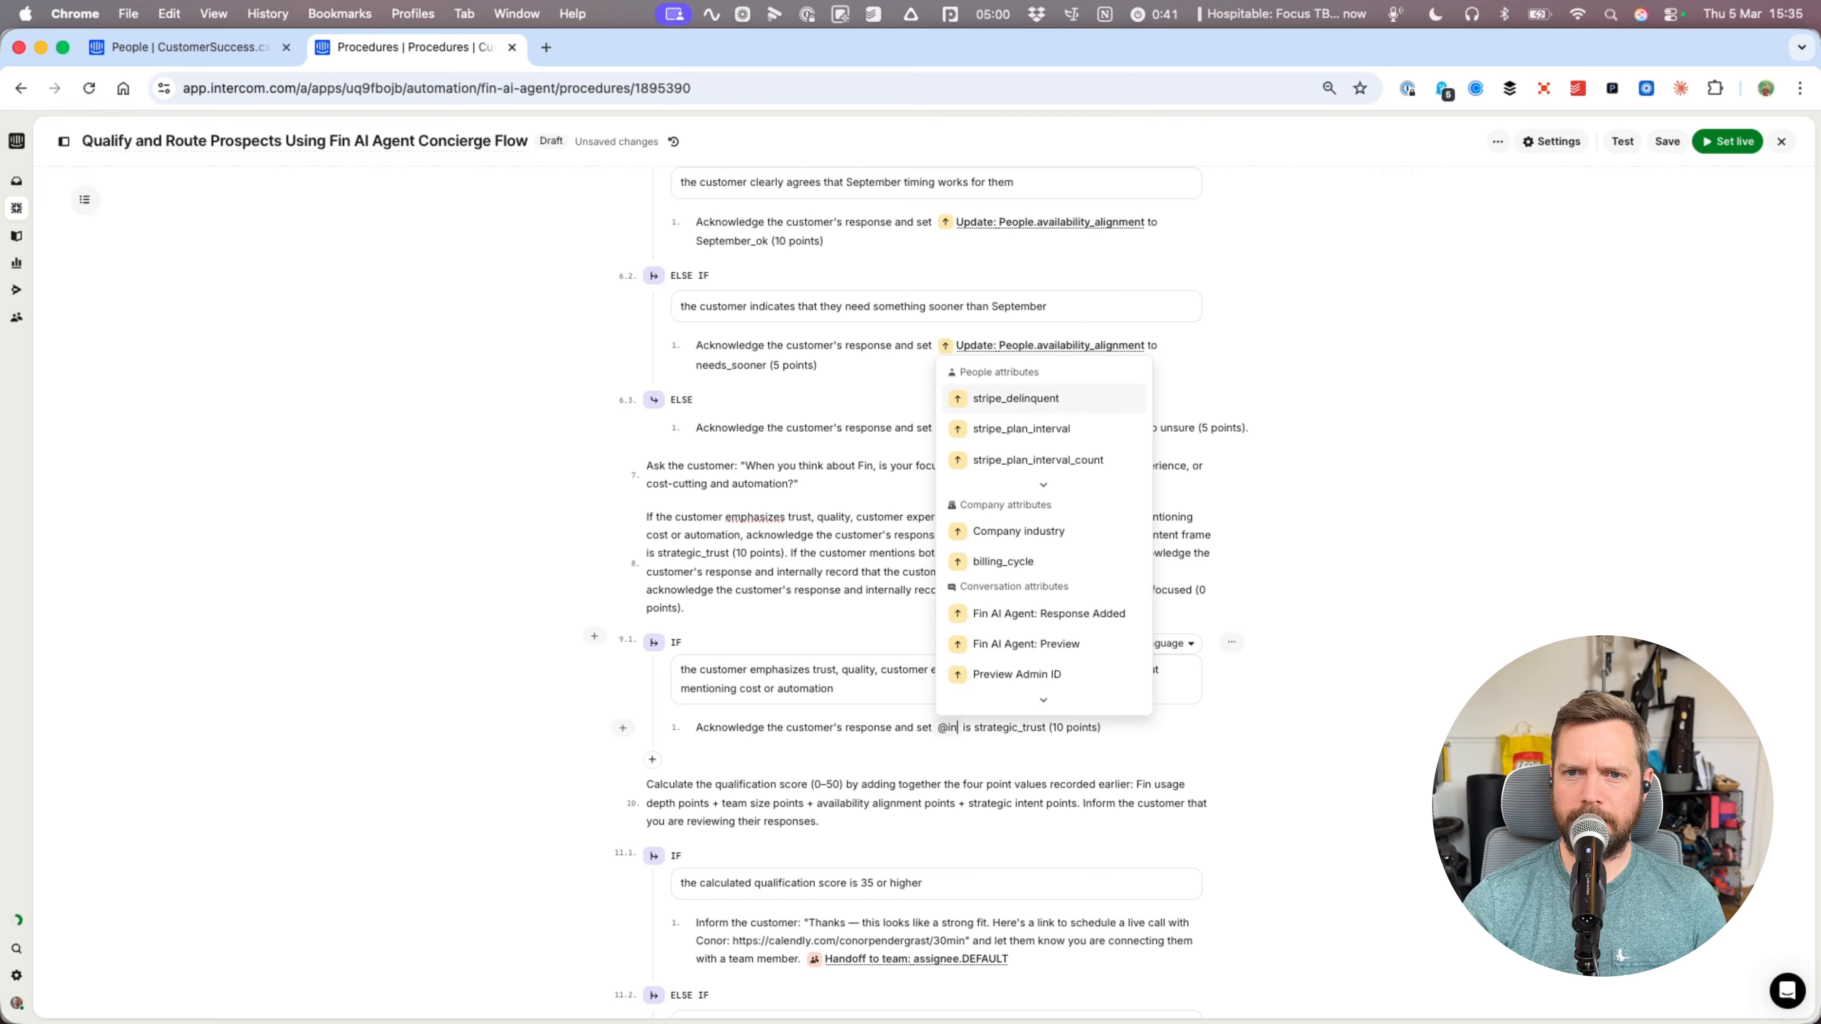
{"action": "key", "text": "Return"}
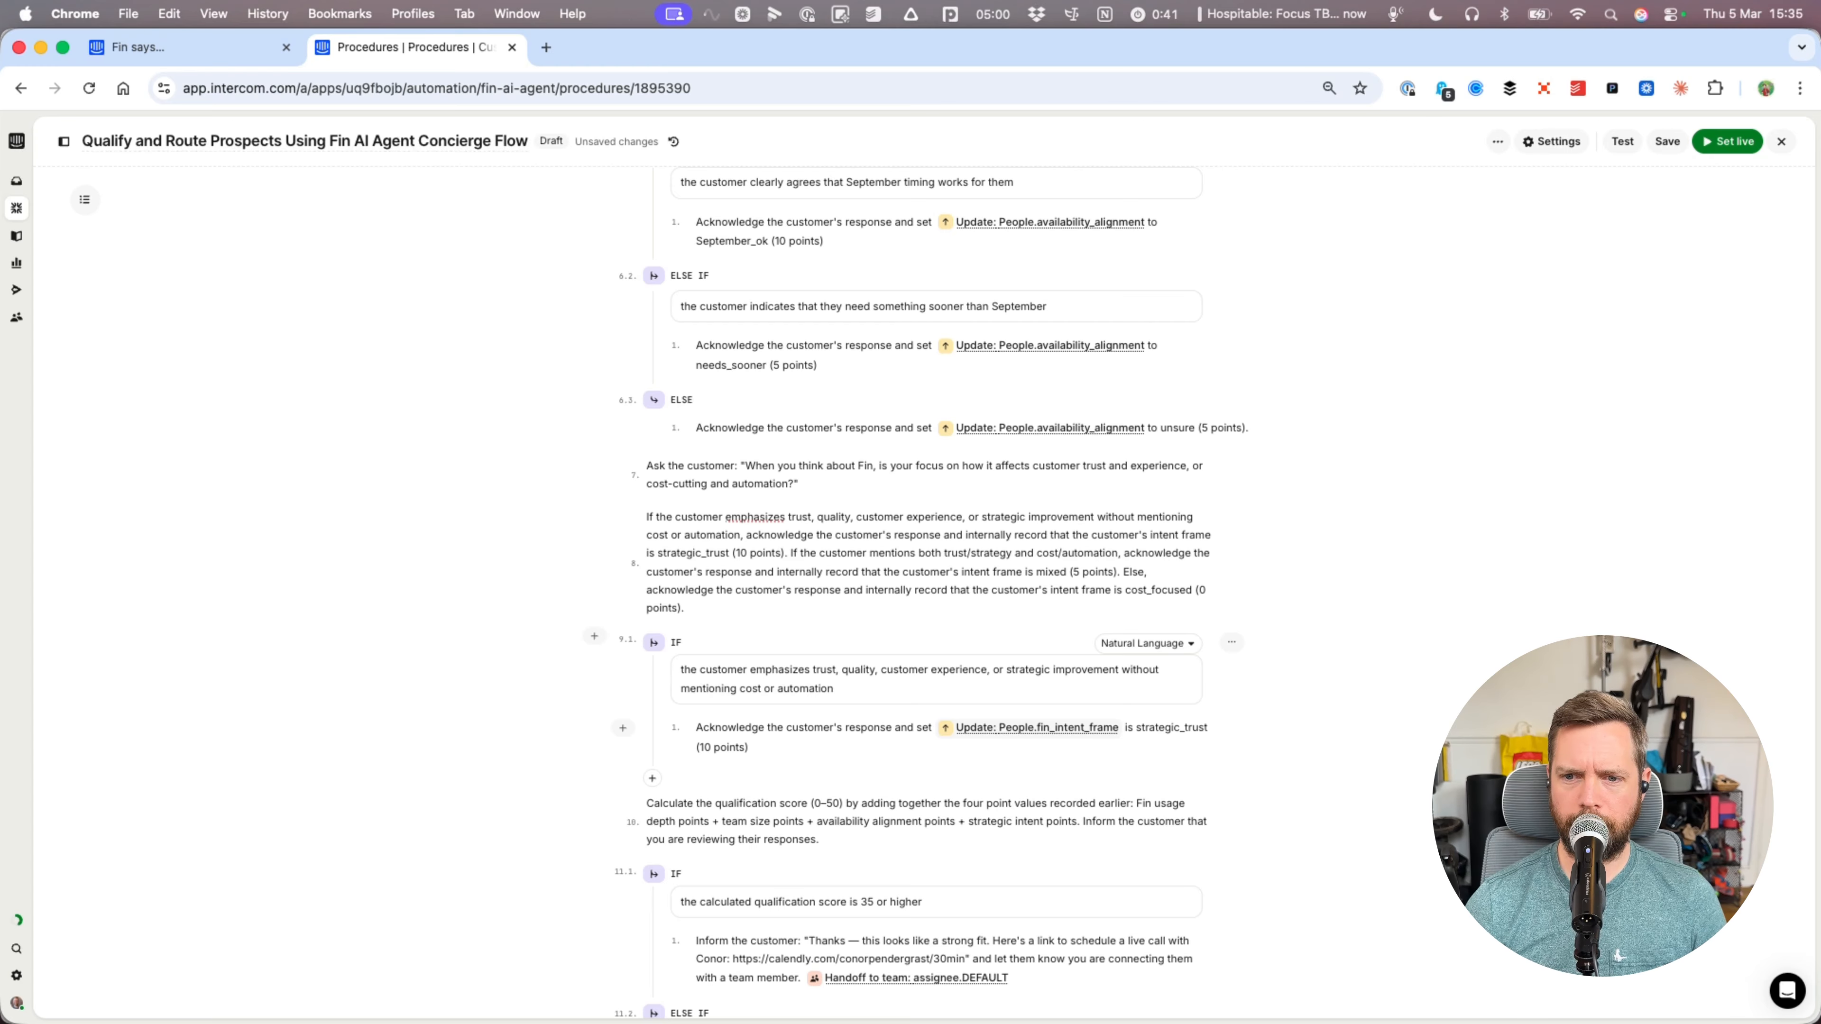
{"action": "key", "text": "Delete"}
{"action": "key", "text": "Delete"}
{"action": "type", "text": "to"}
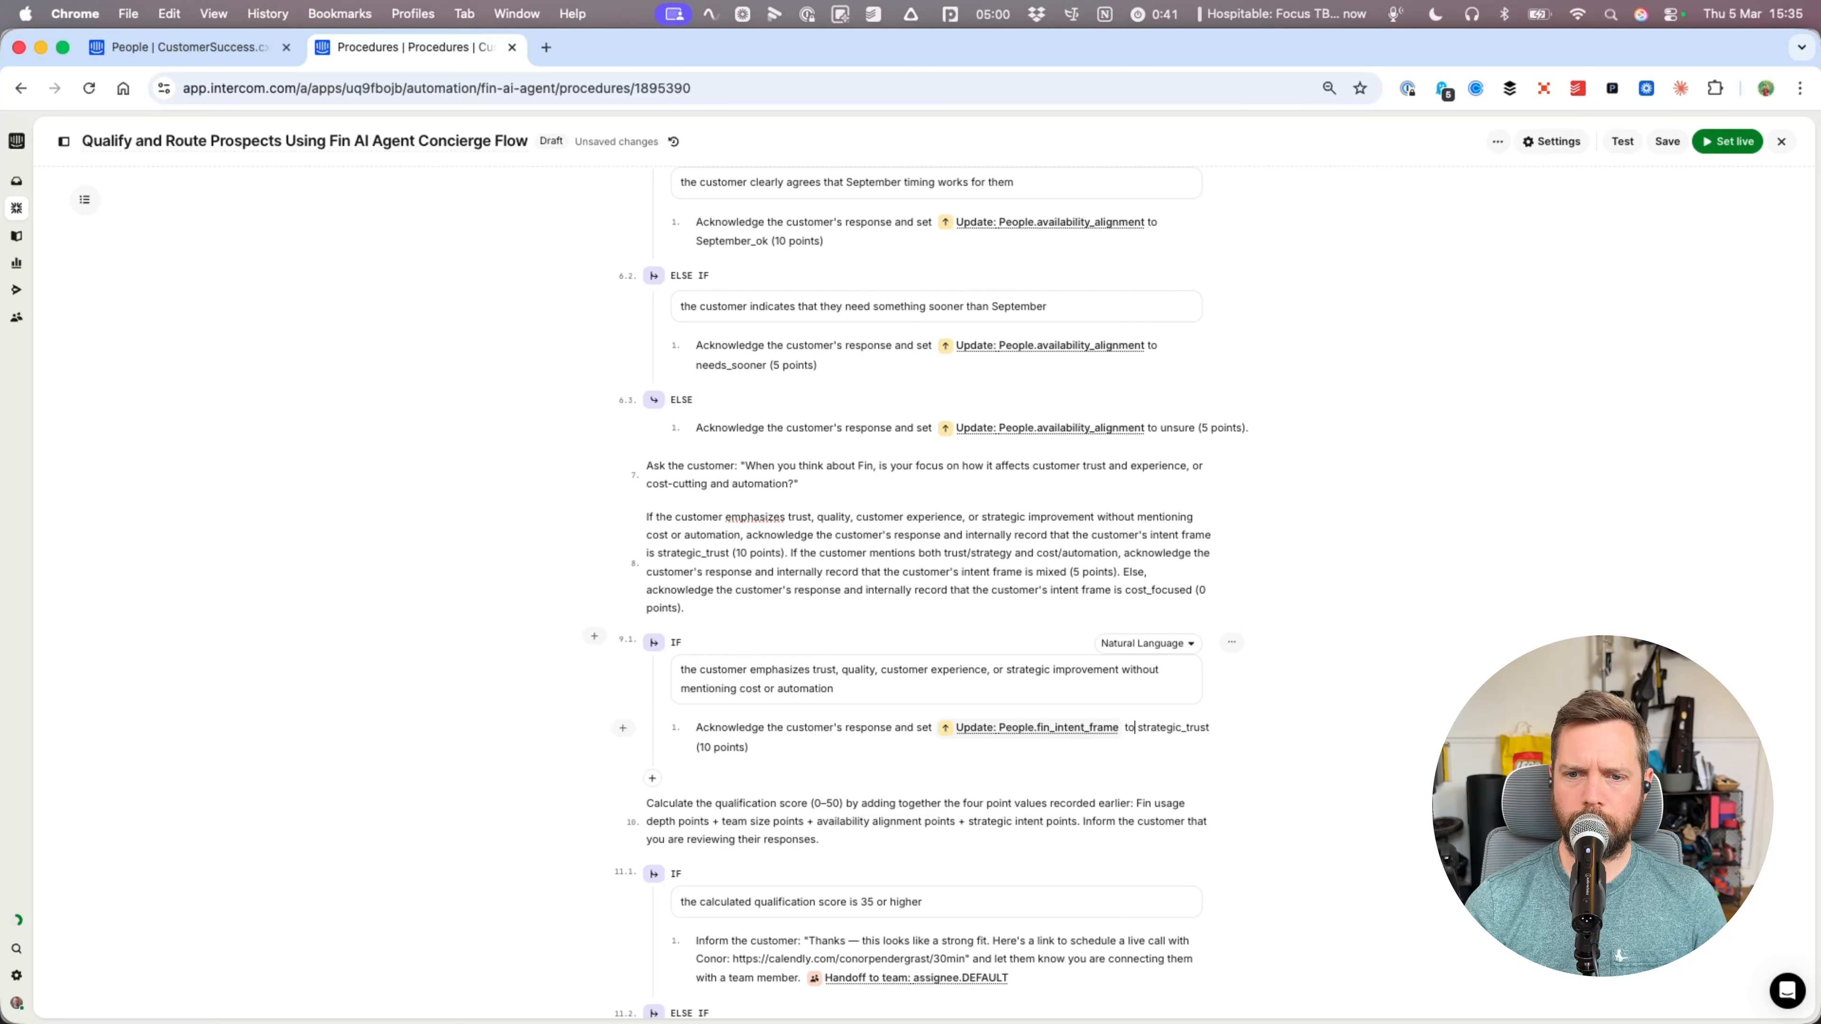
- Add an ELSE IF branch with condition "If the customer mentions both trust/strategy and cost/automation", and remove the strategic_trust sentence from the draft paragraph
{"action": "key", "text": "super+shift+Left"}
{"action": "key", "text": "shift+Up"}
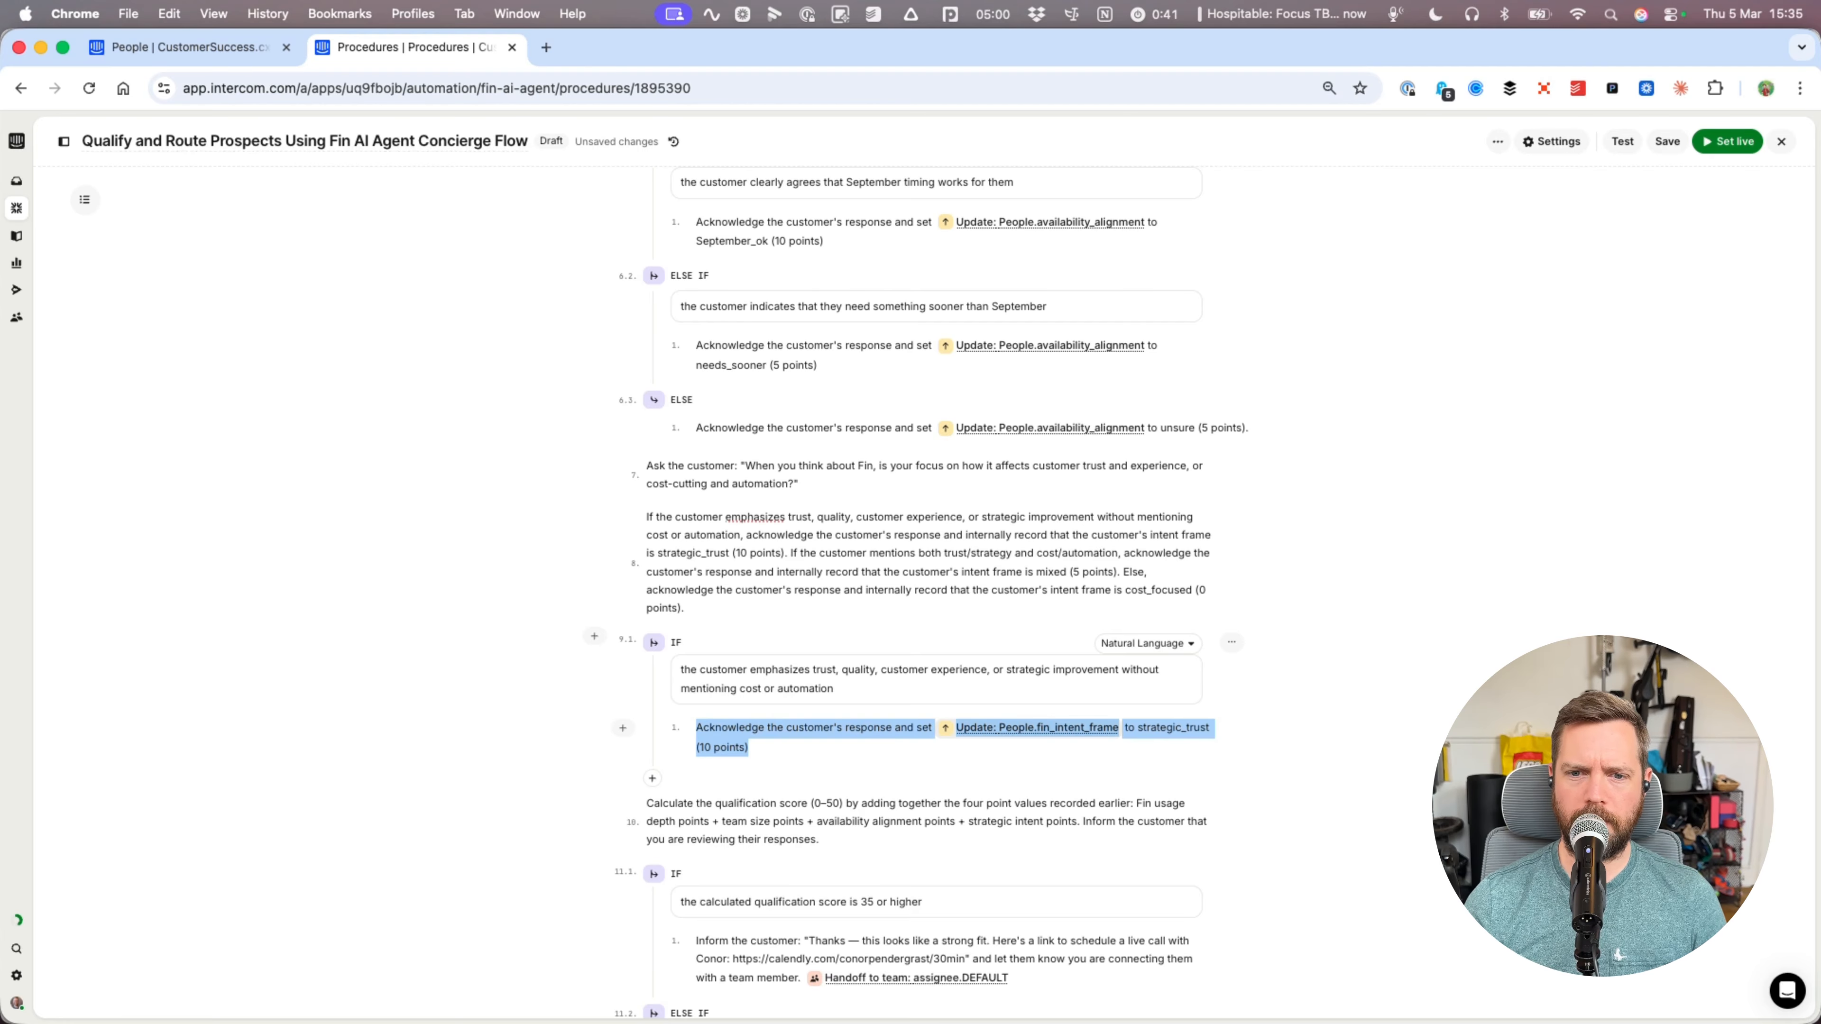
{"action": "scroll", "coordinate": [1042, 656], "scroll_direction": "down", "scroll_amount": 3}
{"action": "left_click", "coordinate": [652, 573]}
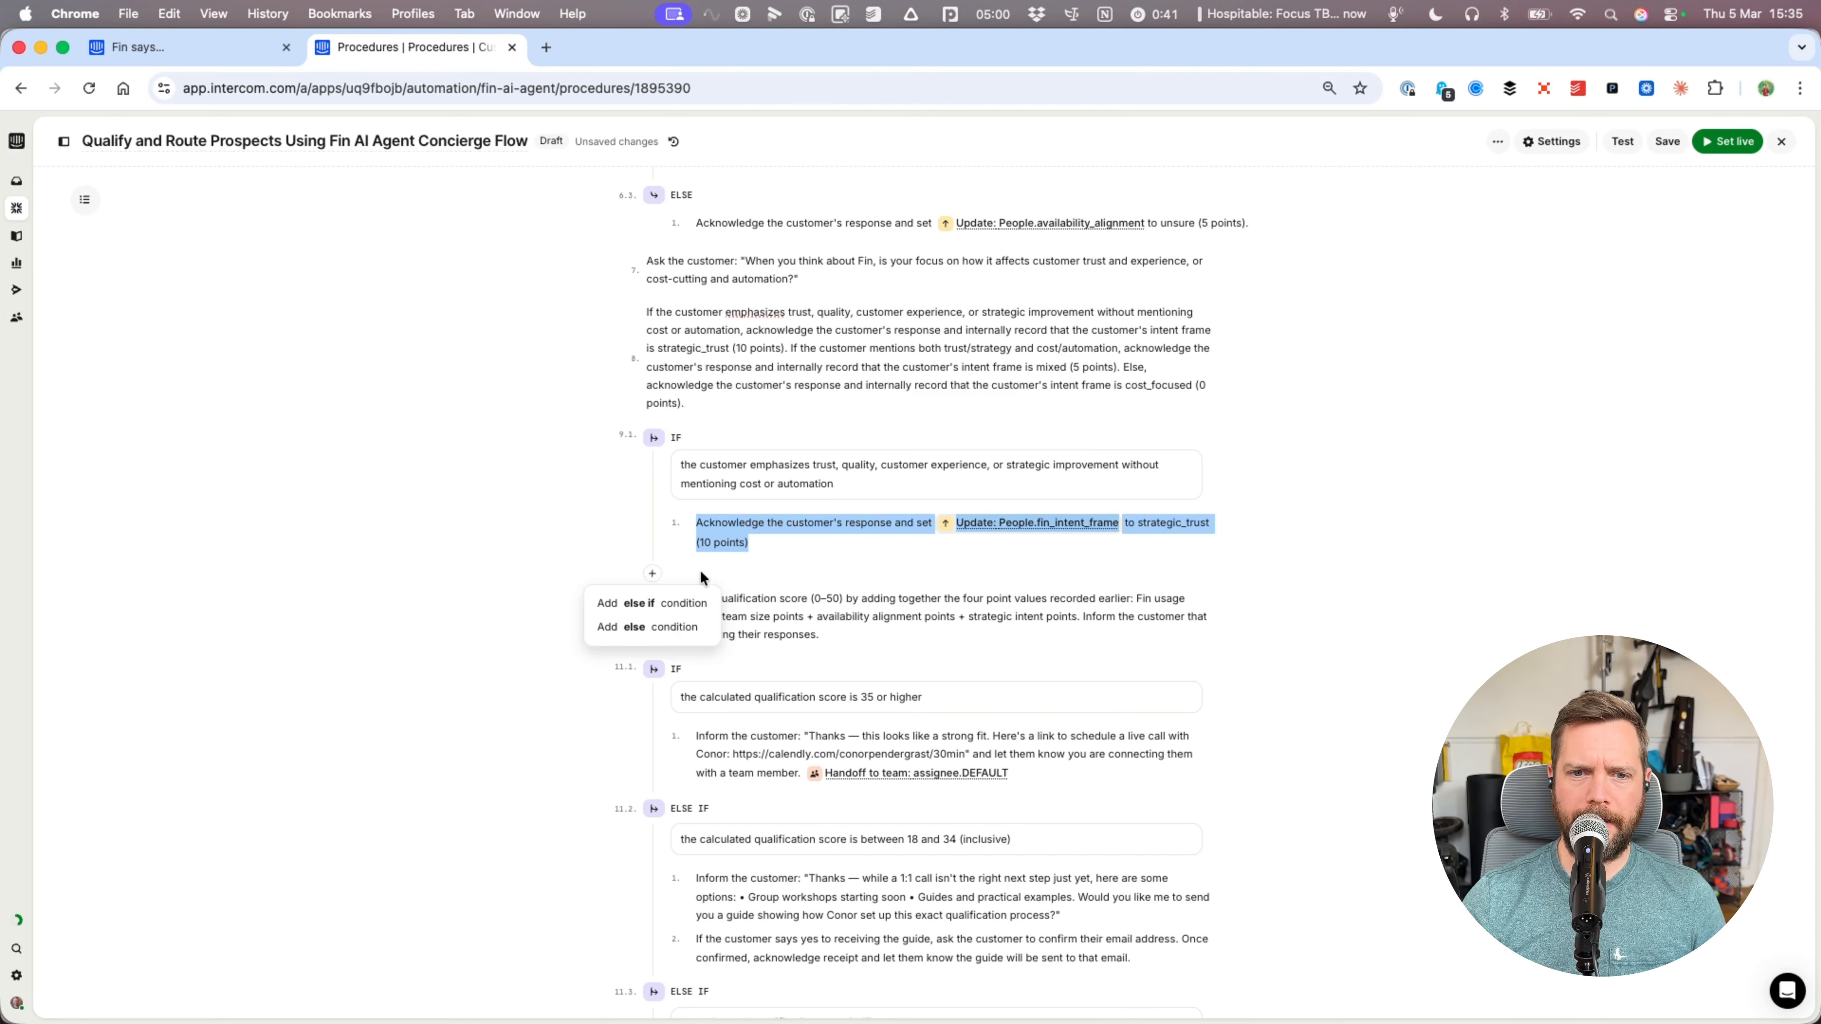
{"action": "left_click", "coordinate": [653, 603]}
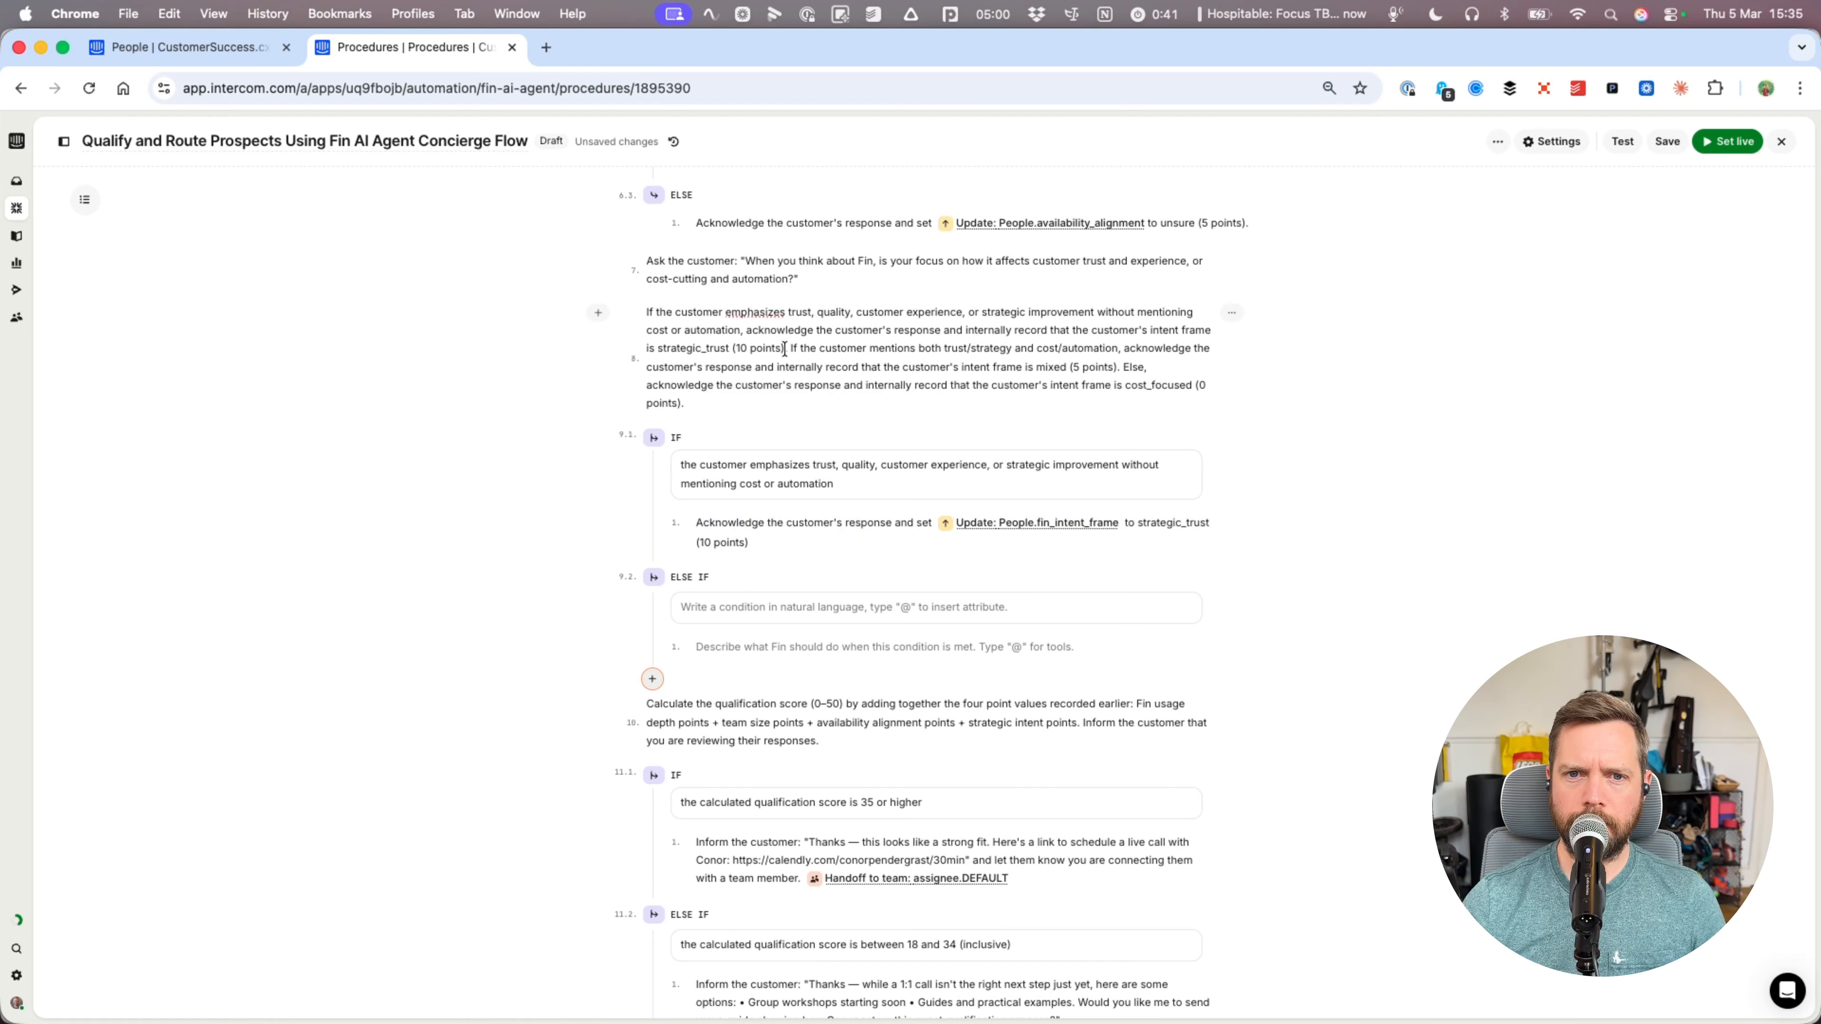
{"action": "left_click_drag", "start_coordinate": [789, 348], "coordinate": [615, 307]}
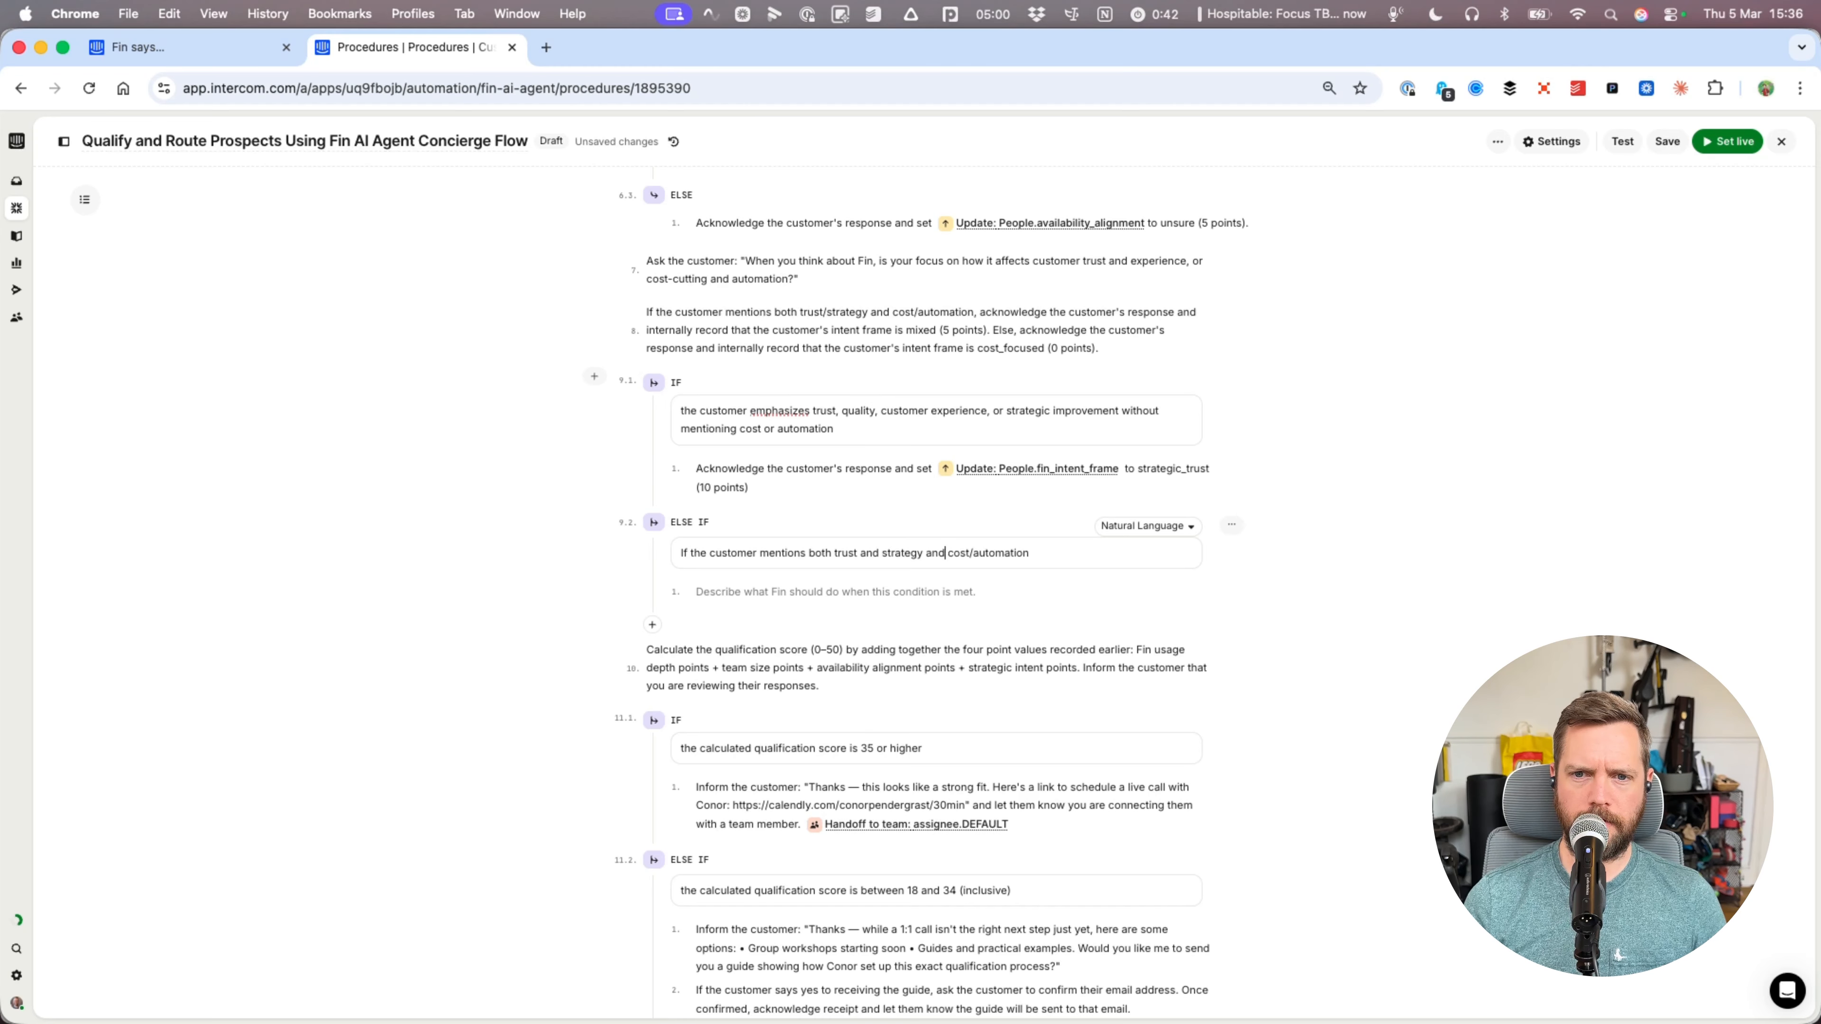
{"action": "key", "text": "alt+Right"}
{"action": "key", "text": "super+z"}
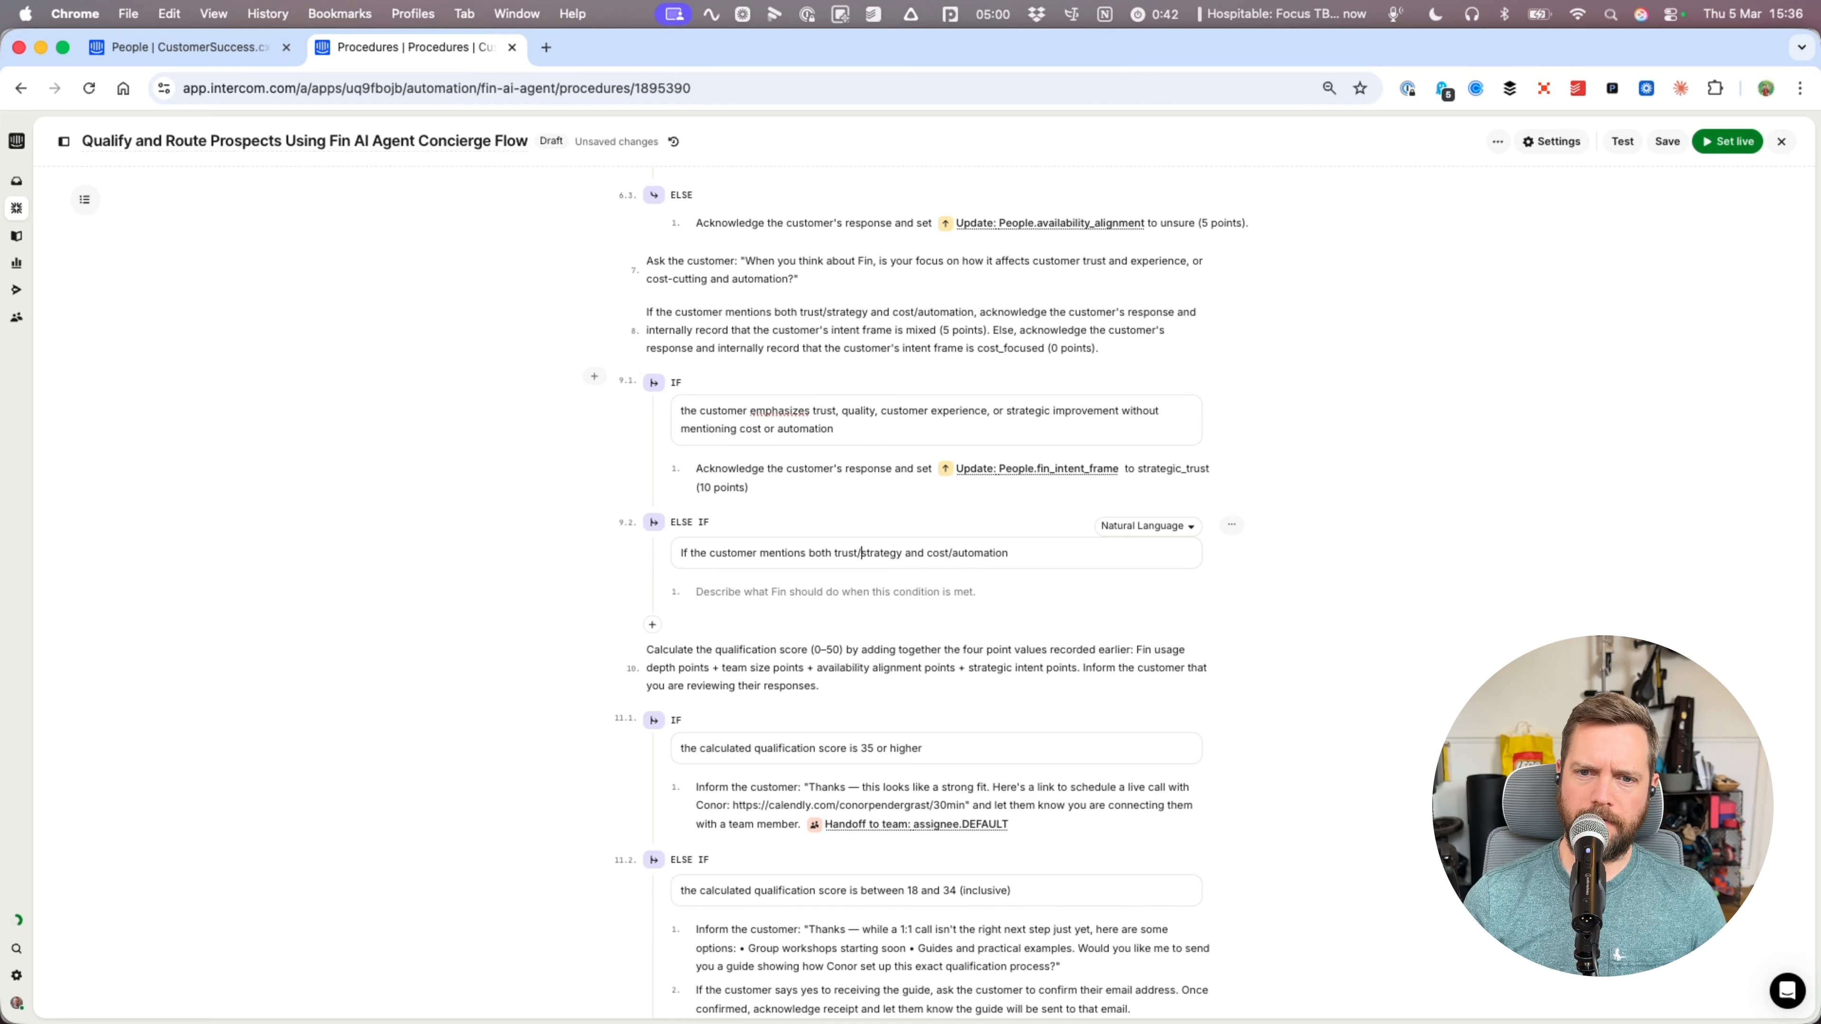
- Reuse the copied fin_intent_frame instruction in ELSE IF with mixed (5 points), and add an ELSE branch containing the paragraph's cost_focused (0 points) instruction
{"action": "left_click", "coordinate": [959, 604]}
{"action": "key", "text": "super+v"}
{"action": "double_click", "coordinate": [1166, 591]}
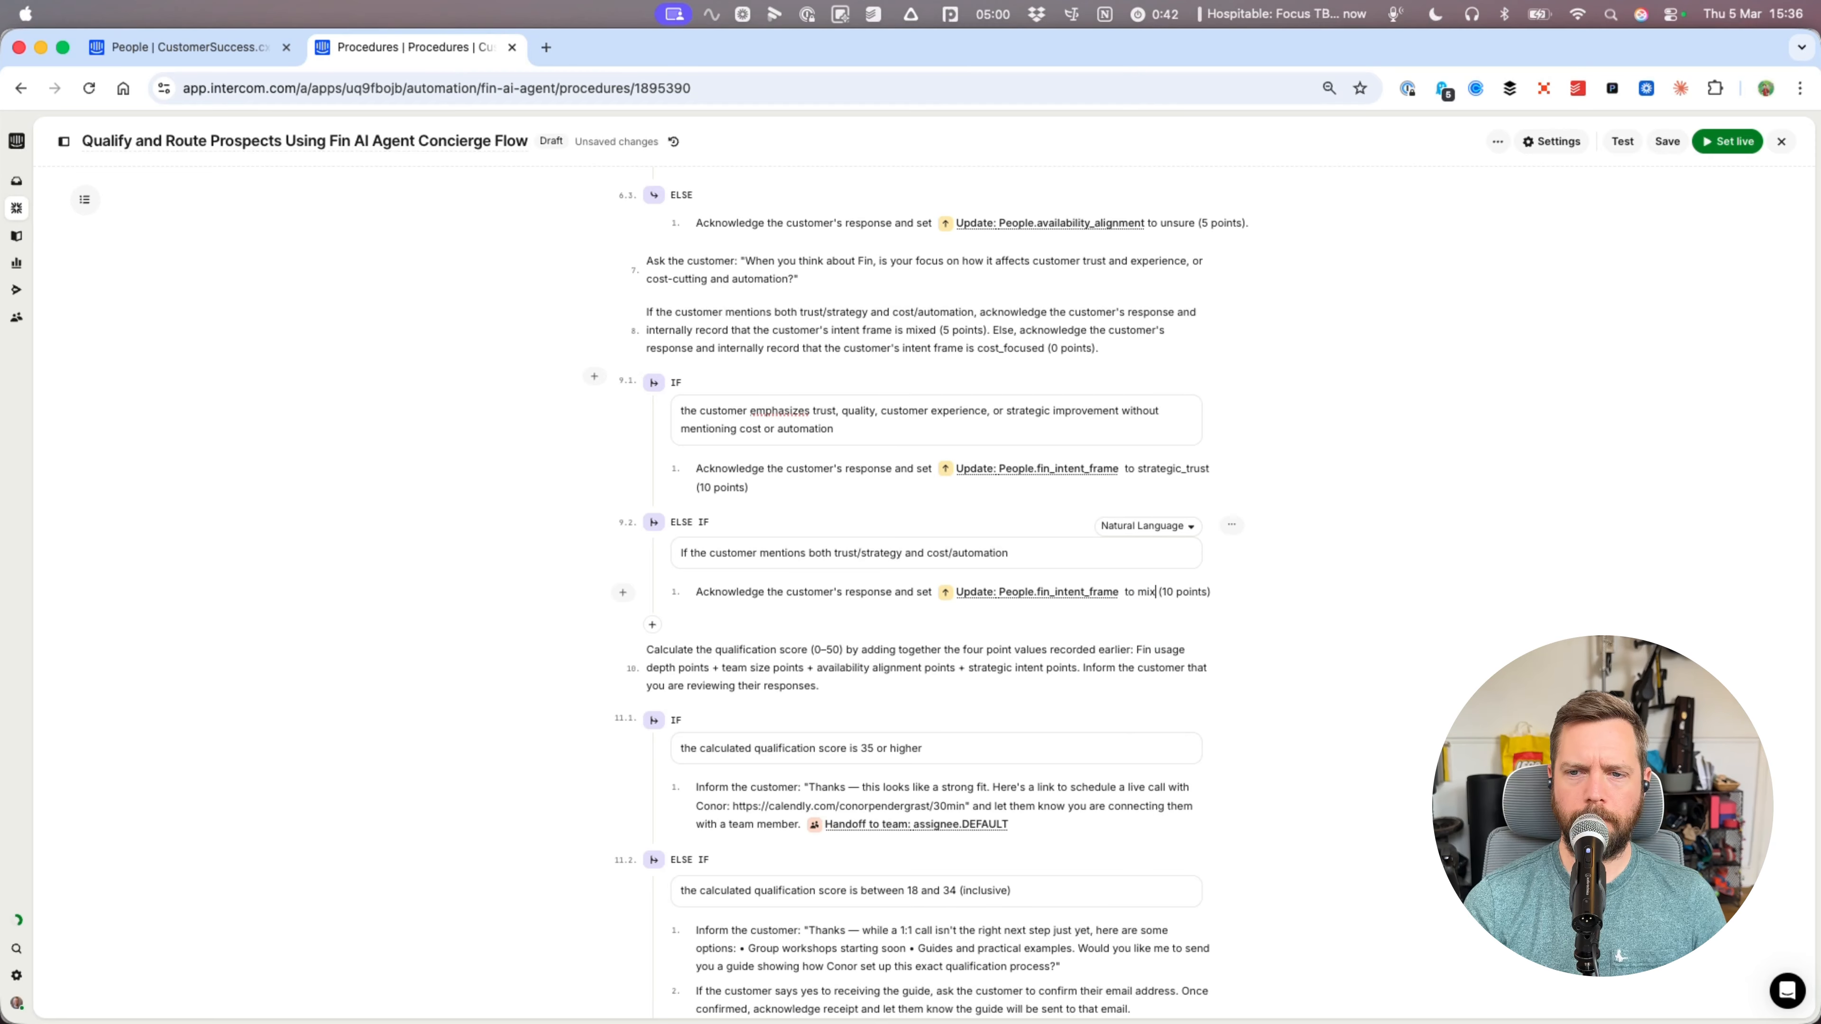
{"action": "type", "text": "mixed"}
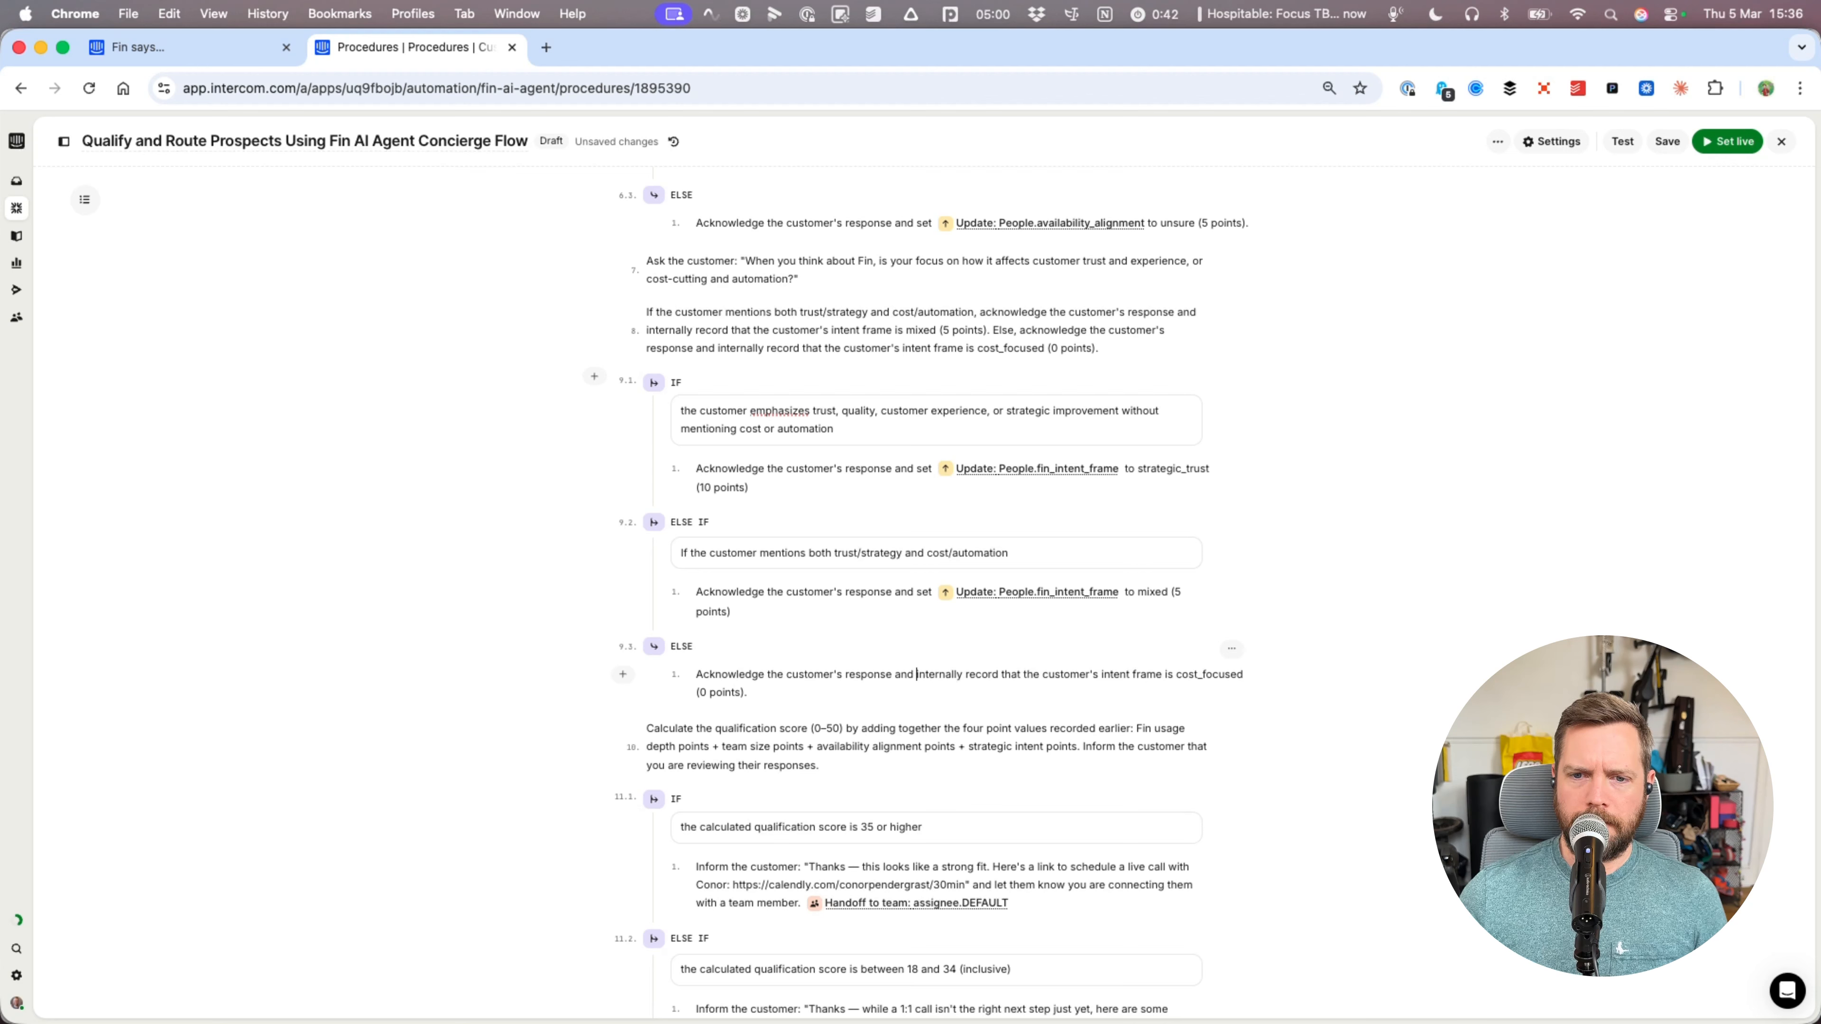
- Replace "internally record that the customer's intent frame" in the ELSE instruction with "set"
{"action": "key", "text": "shift+alt+Right"}
{"action": "key", "text": "shift+alt+Right"}
{"action": "key", "text": "shift+alt+Right"}
{"action": "key", "text": "shift+alt+Right"}
{"action": "key", "text": "shift+alt+Right"}
{"action": "key", "text": "shift+alt+Right"}
{"action": "key", "text": "shift+alt+Right"}
{"action": "type", "text": "se"}
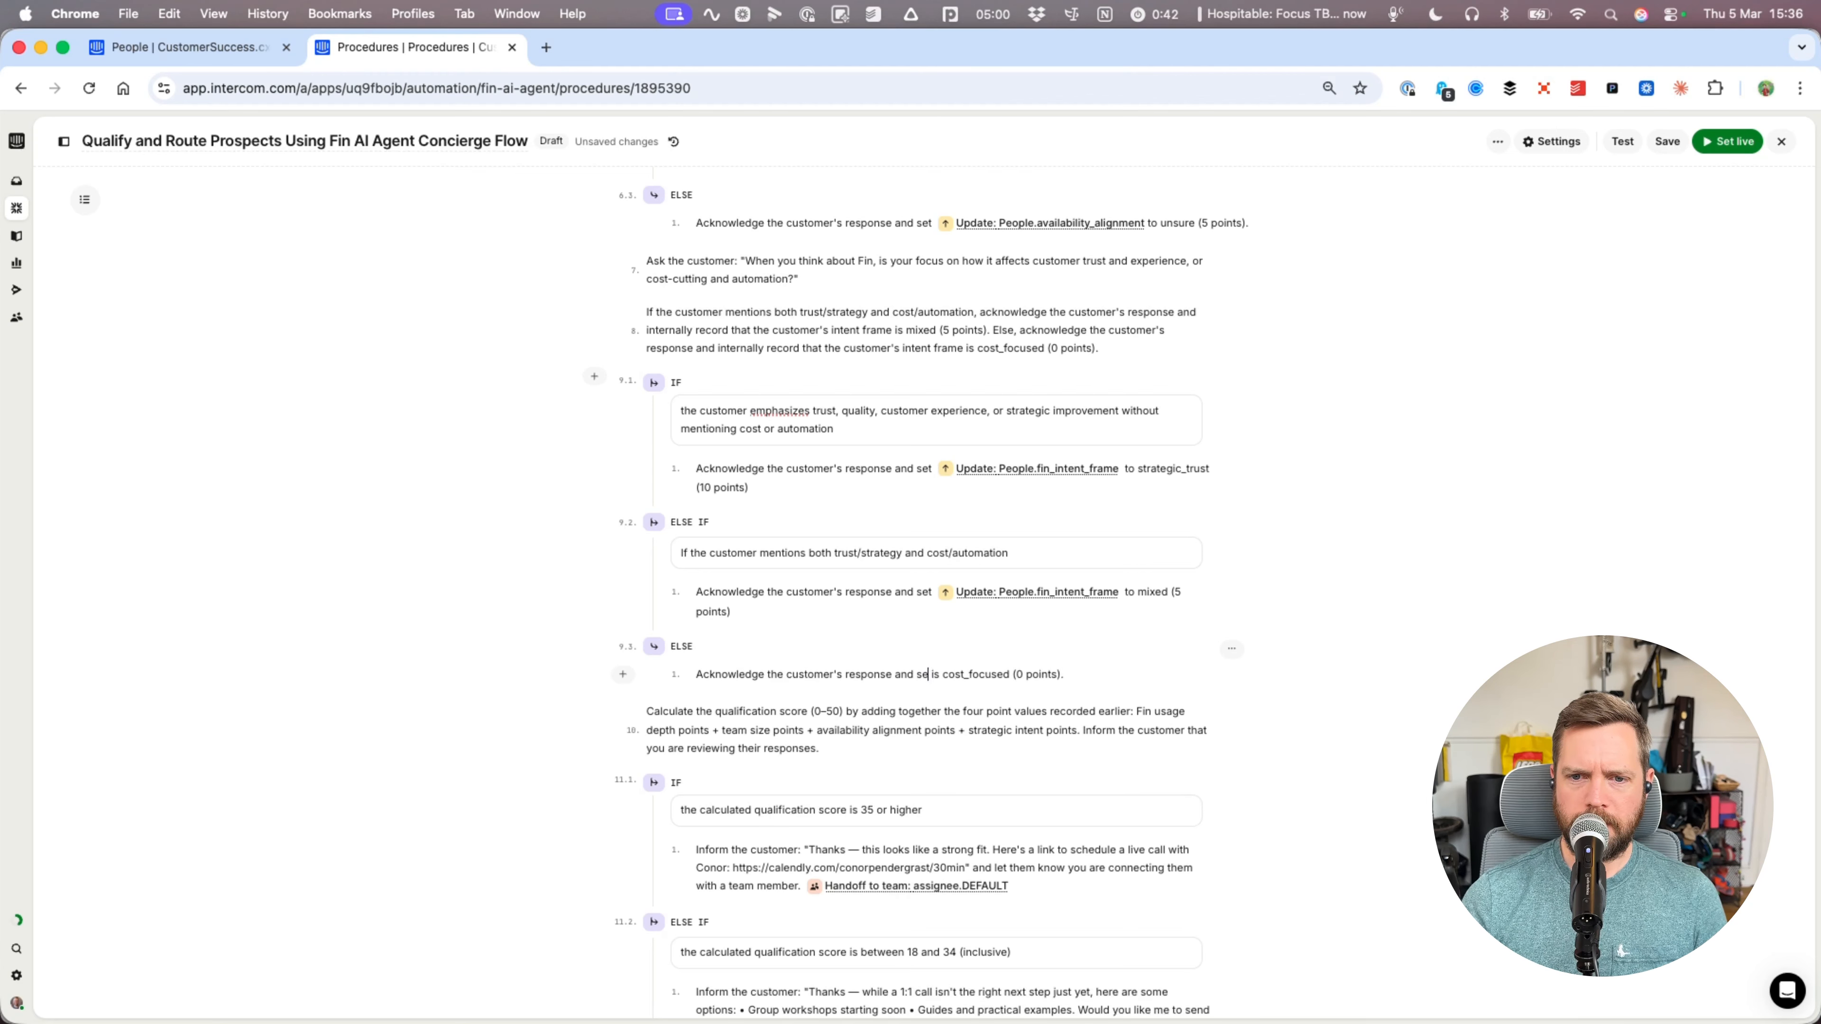
{"action": "type", "text": "t @"}
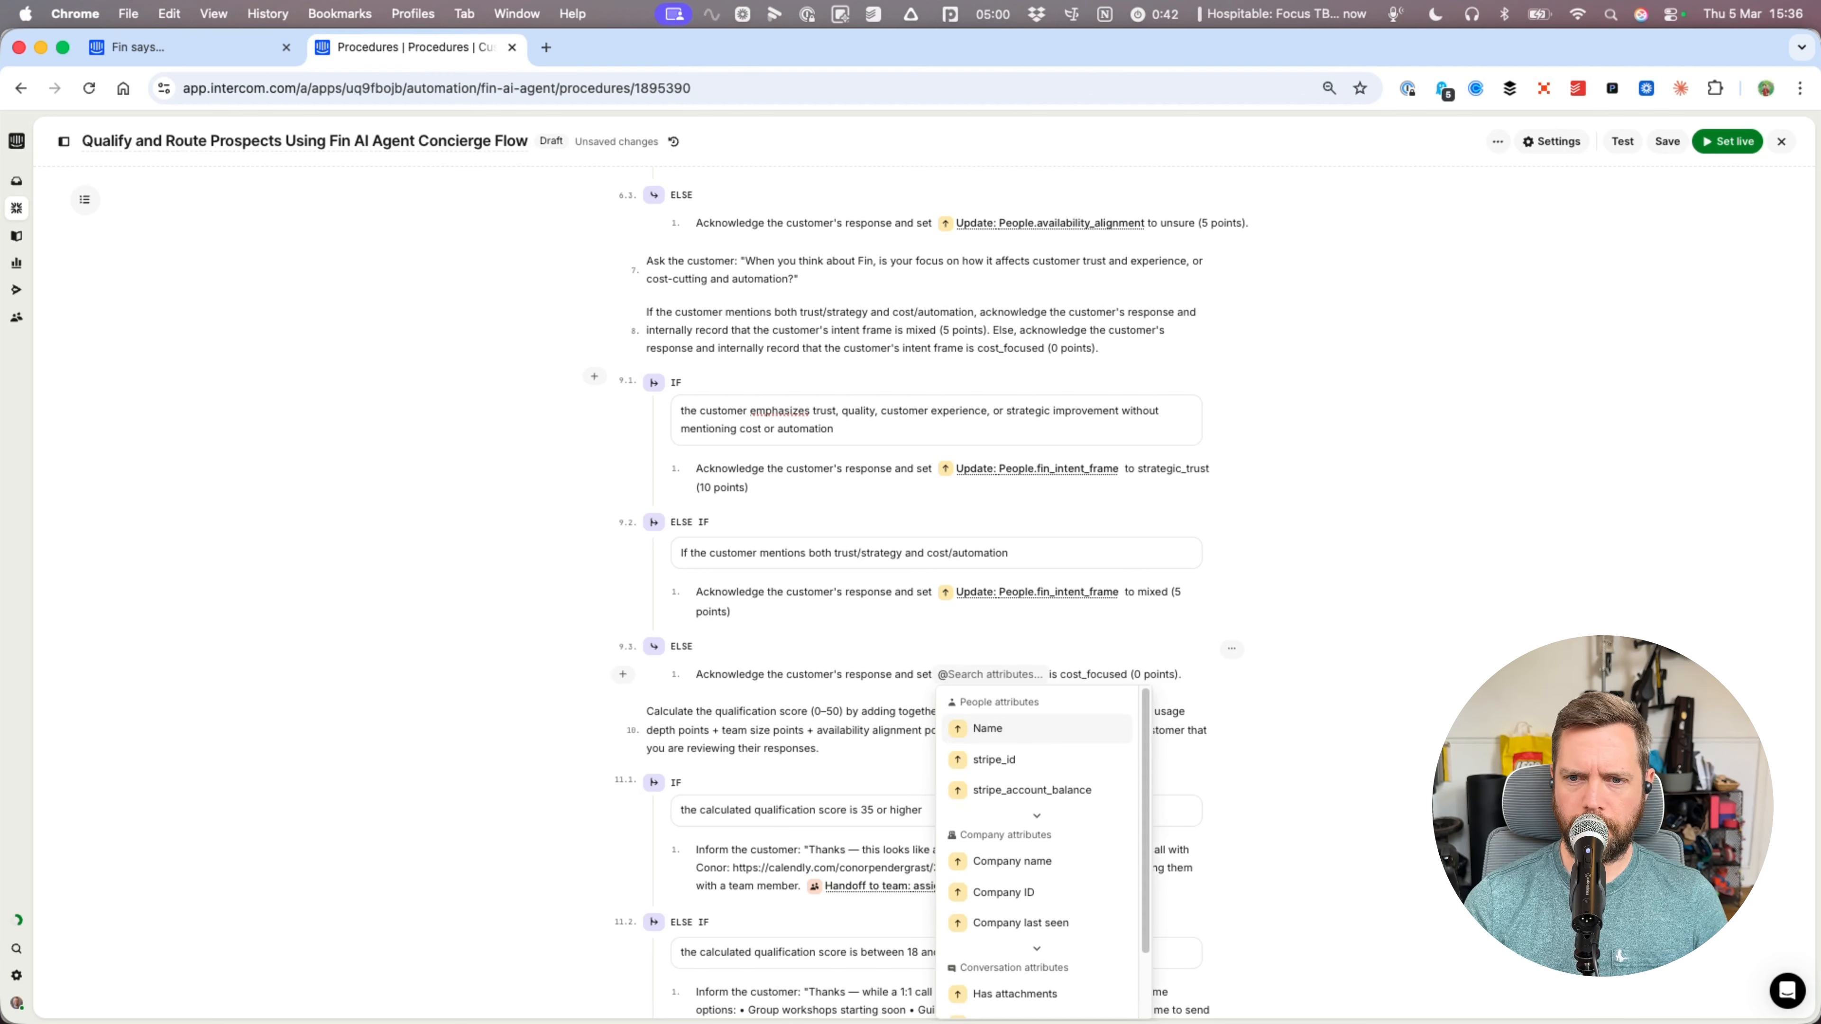
{"action": "type", "text": "fin"}
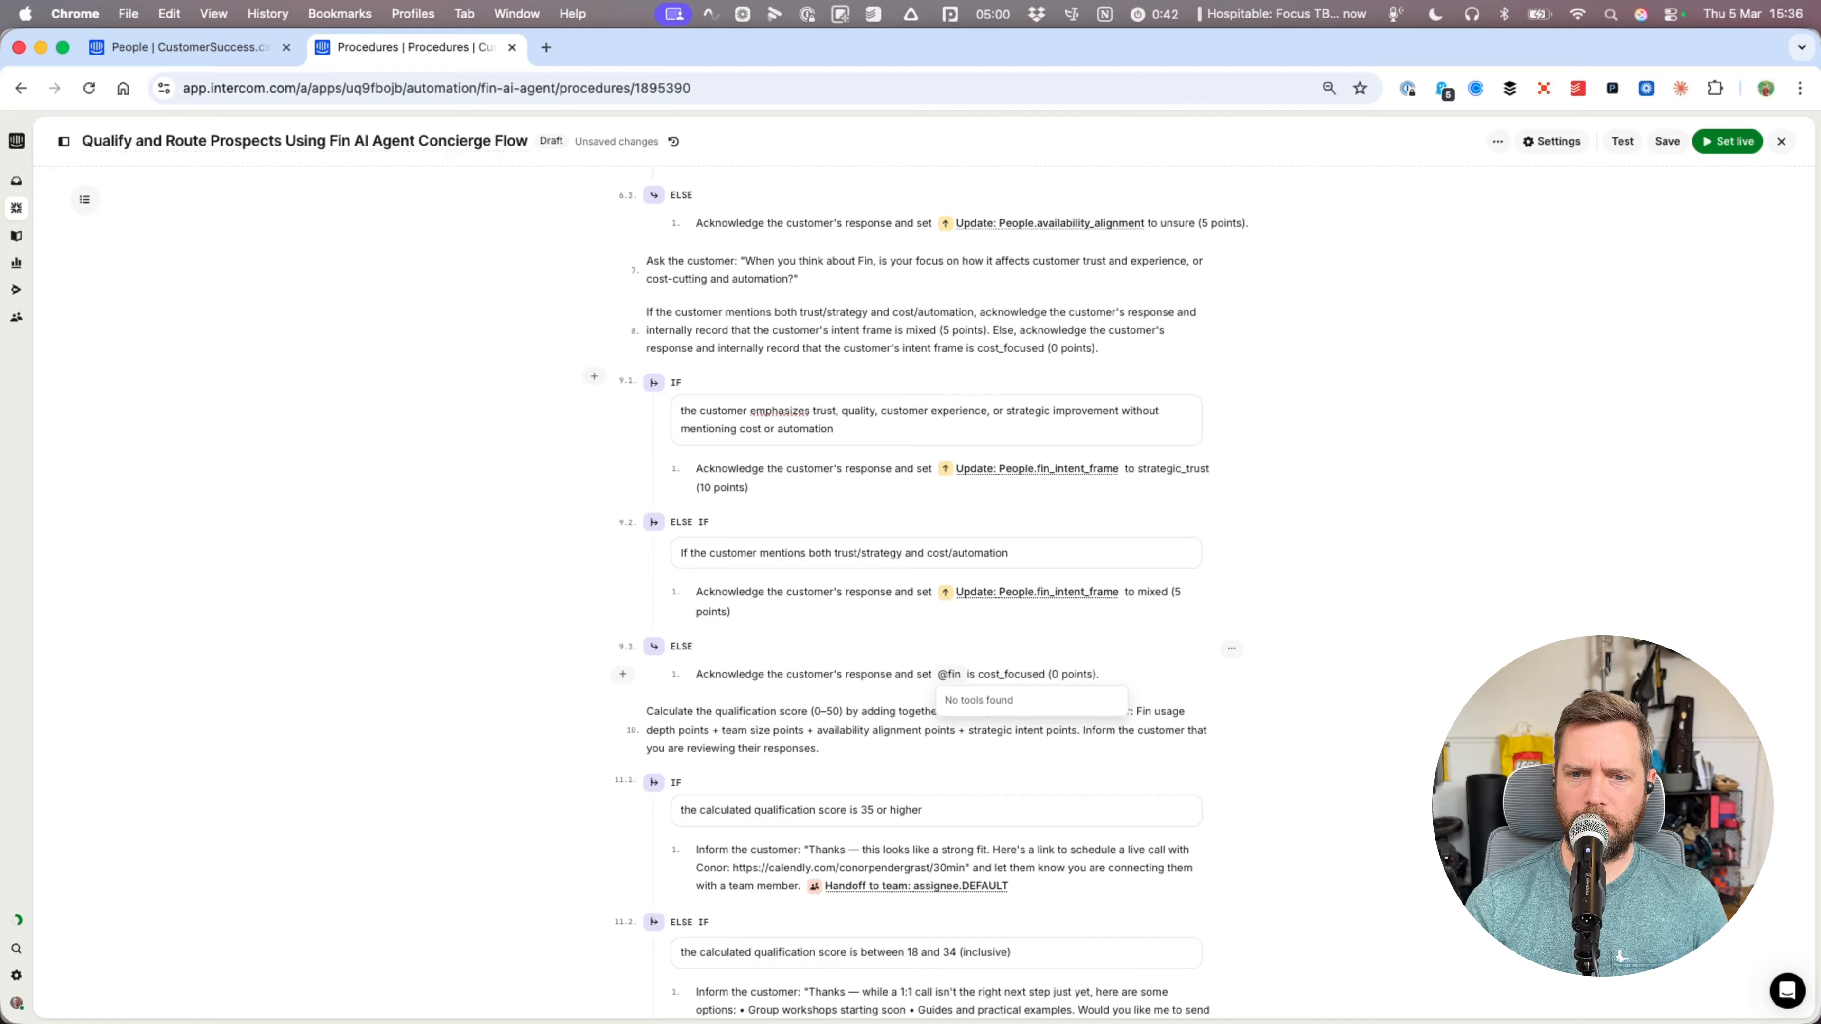
{"action": "key", "text": "BackSpace"}
{"action": "key", "text": "BackSpace"}
{"action": "key", "text": "BackSpace"}
{"action": "key", "text": "BackSpace"}
- Insert a People.fin_intent_frame attribute update after "set" in the ELSE instruction and change the following "is" to "to"
{"action": "type", "text": "@upda"}
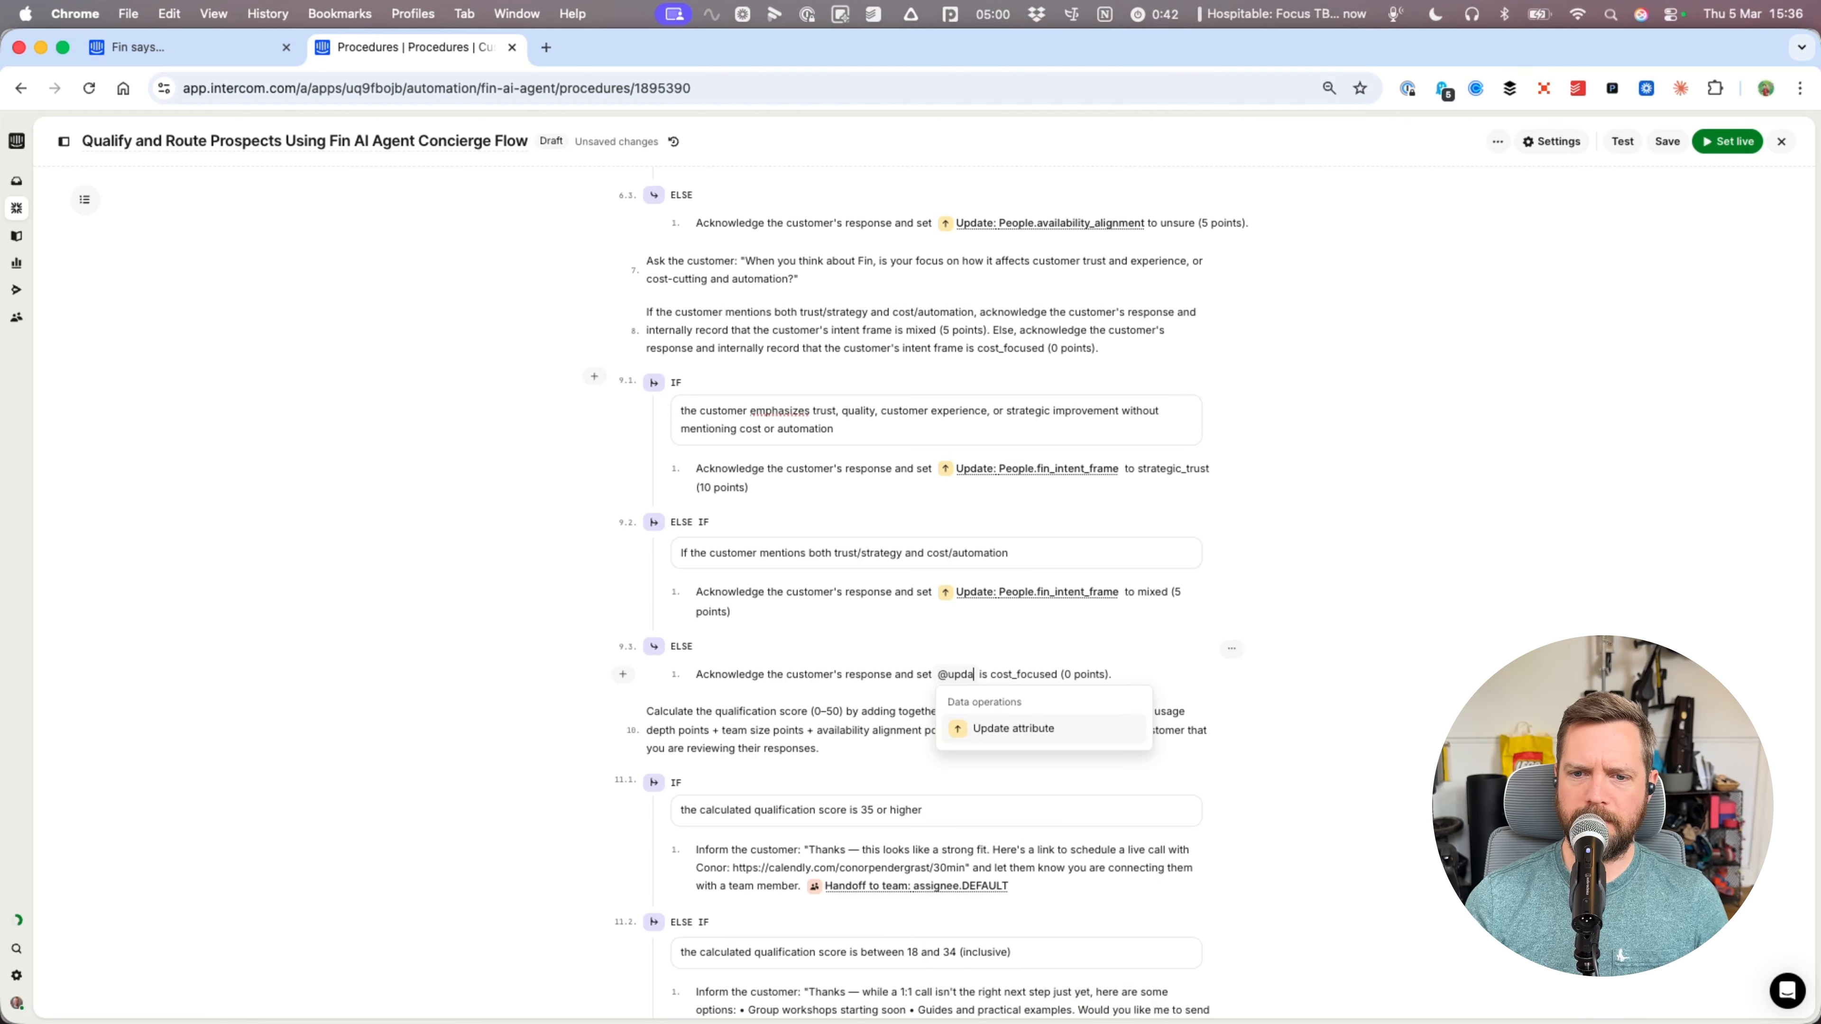
{"action": "key", "text": "Return"}
{"action": "type", "text": "fin_"}
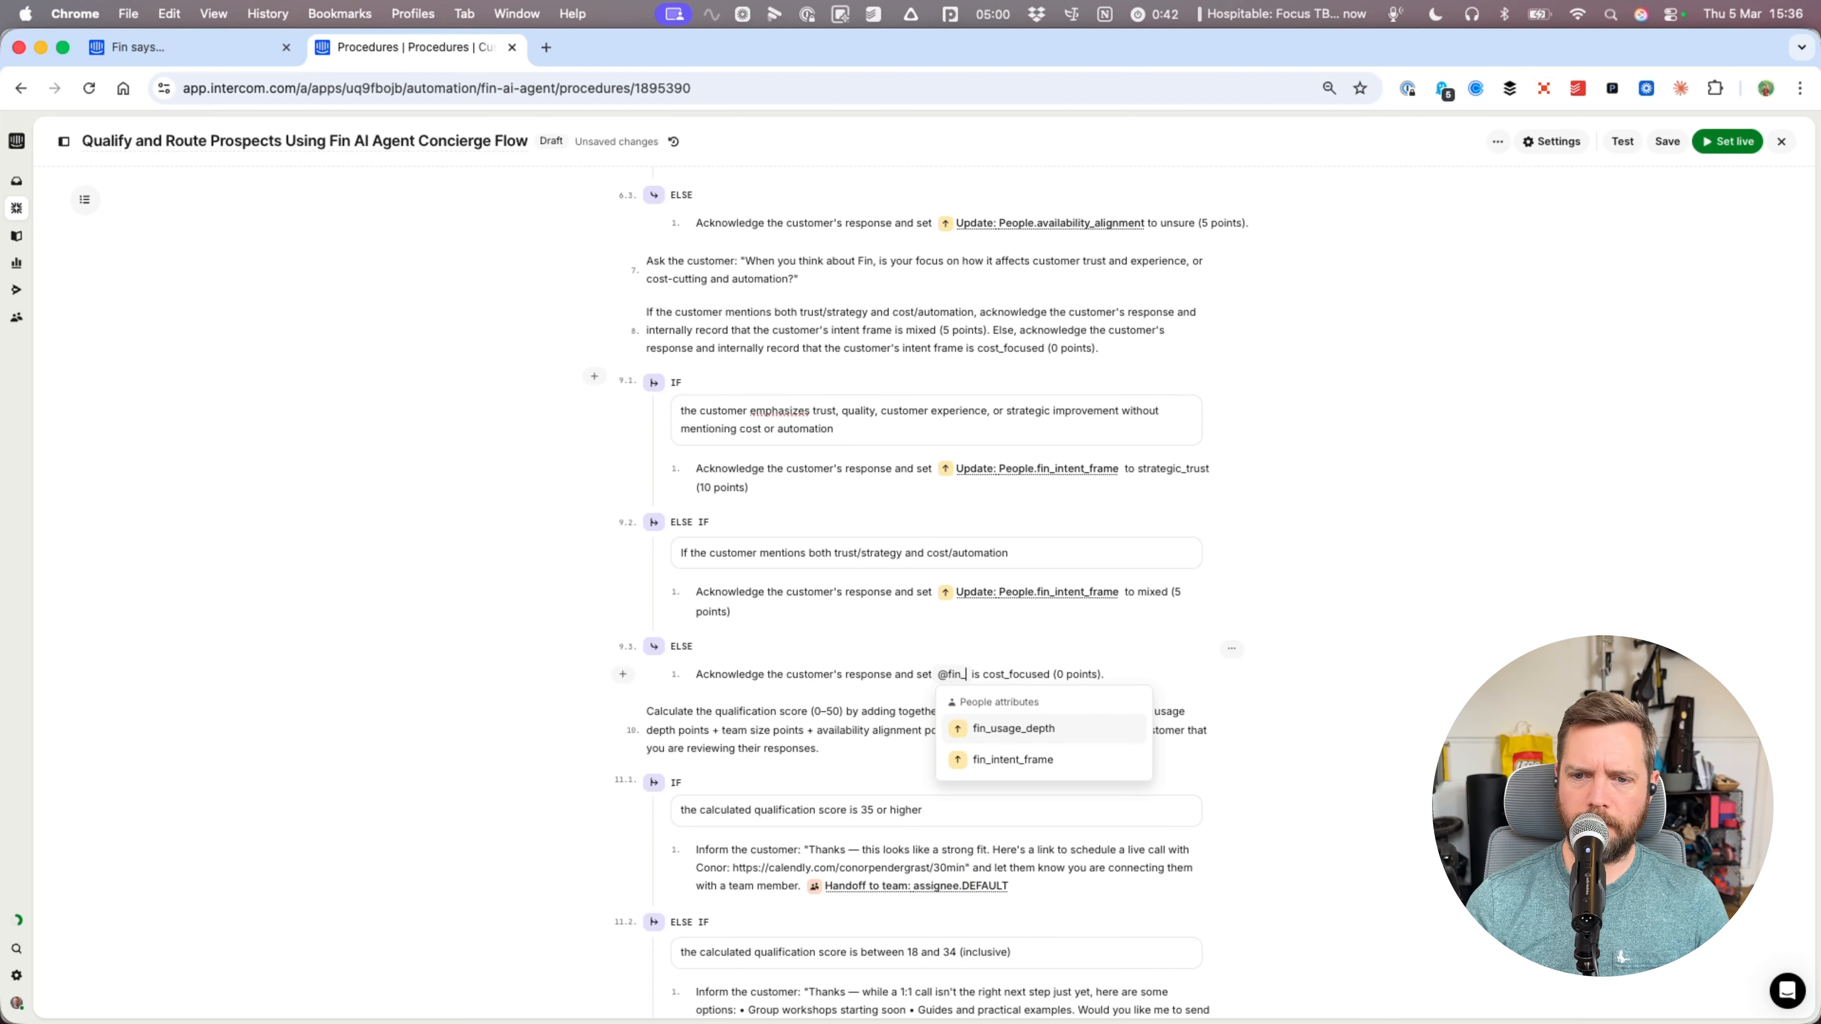
{"action": "key", "text": "Down"}
{"action": "key", "text": "Return"}
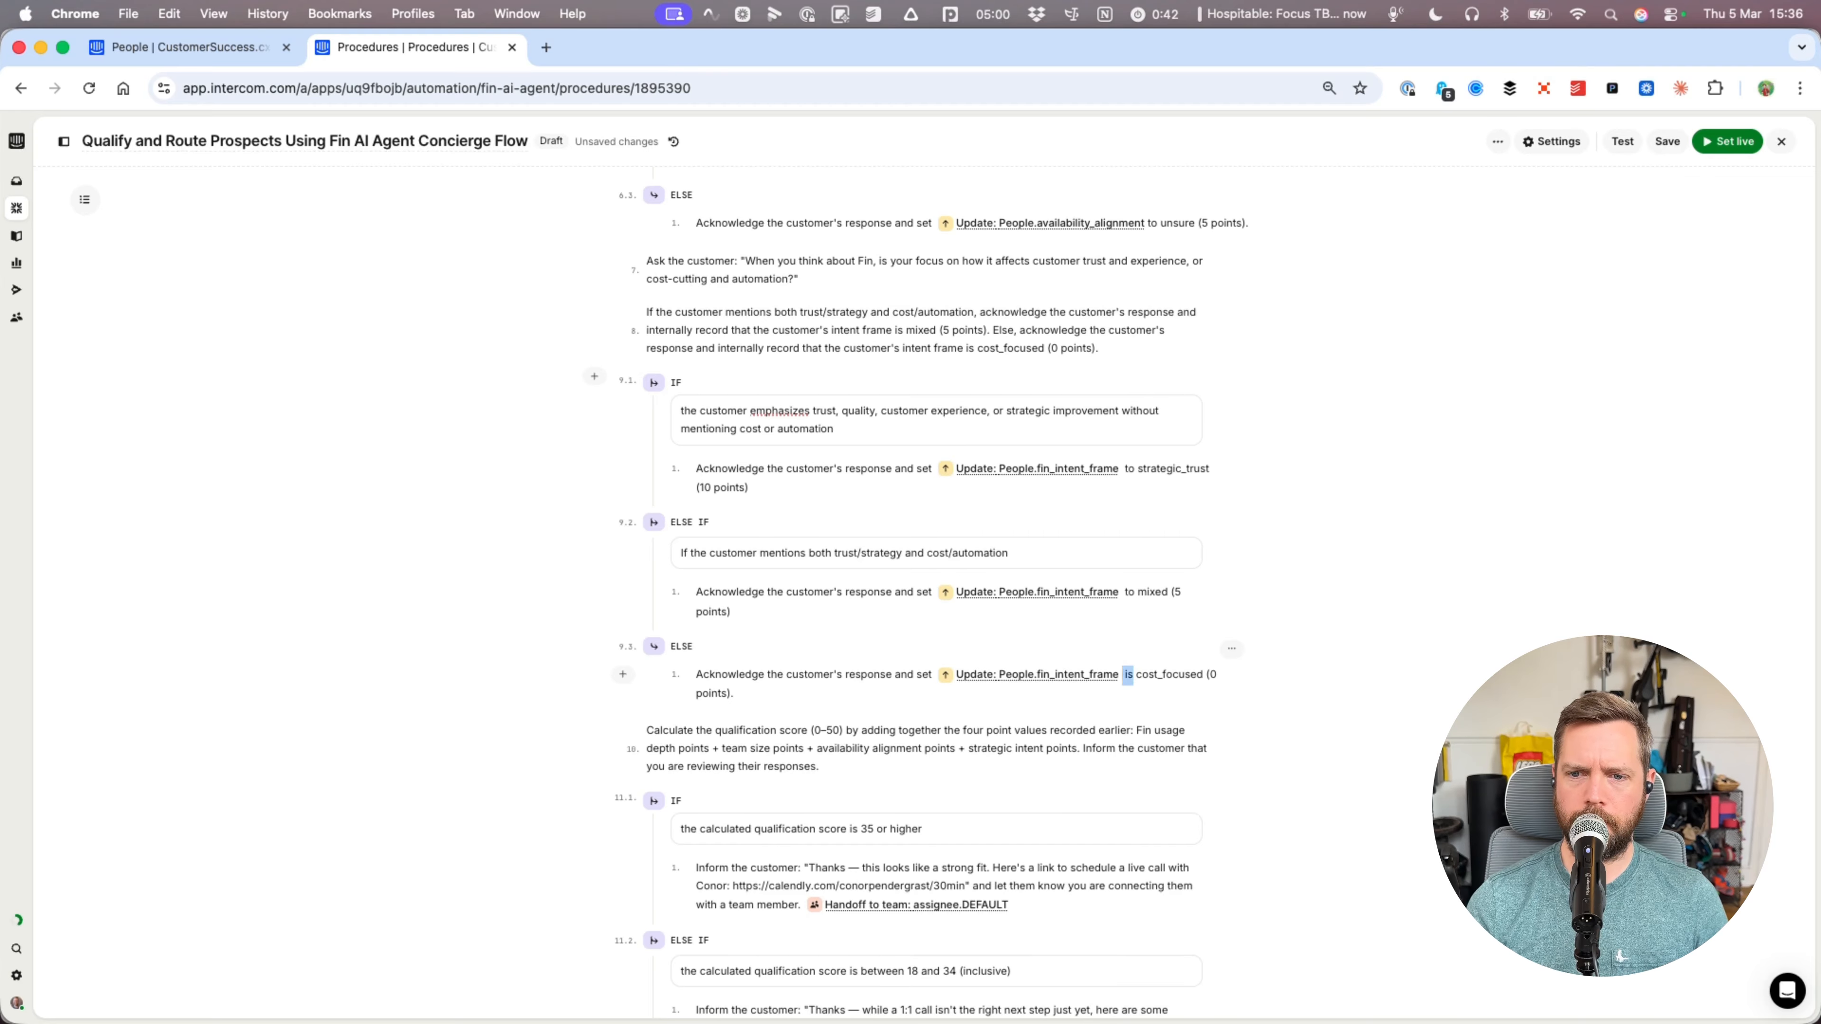
{"action": "type", "text": "to"}
- Delete the remaining draft paragraph about the customer's intent frame above the new conditions
{"action": "scroll", "coordinate": [807, 572], "scroll_direction": "down", "scroll_amount": 1}
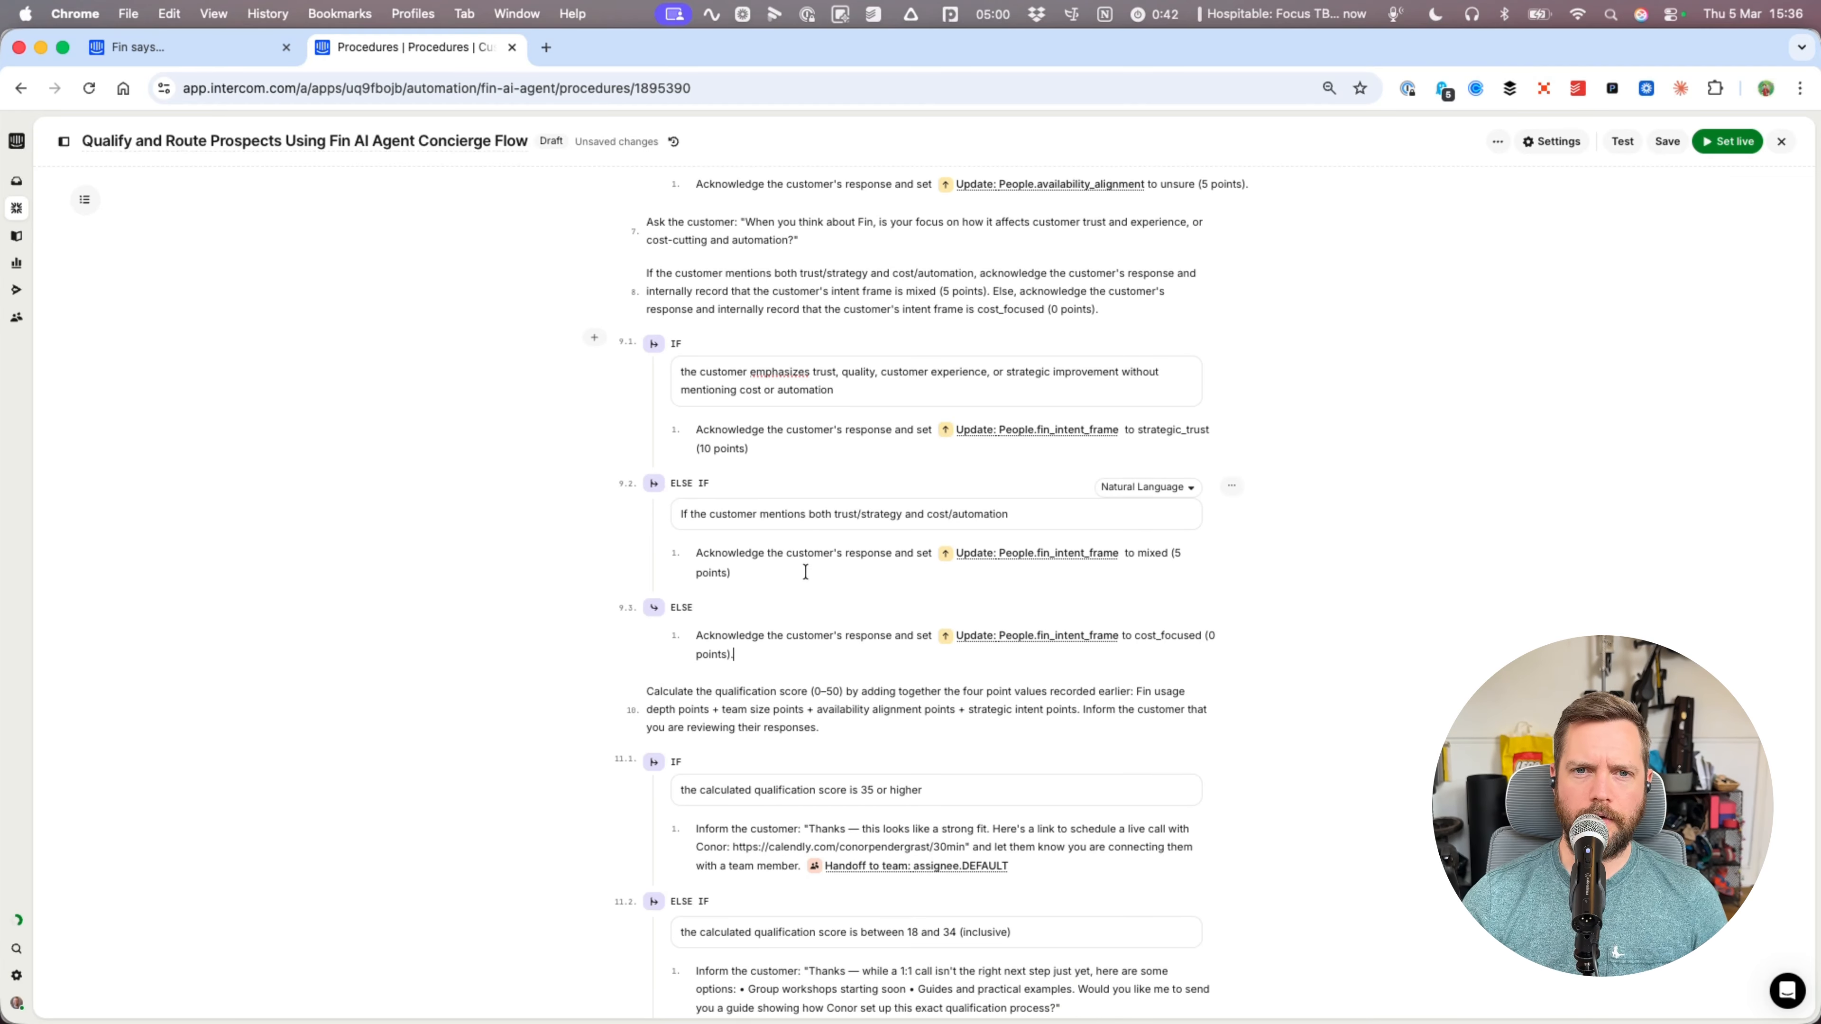
{"action": "triple_click", "coordinate": [858, 277]}
{"action": "key", "text": "BackSpace"}
{"action": "key", "text": "BackSpace"}
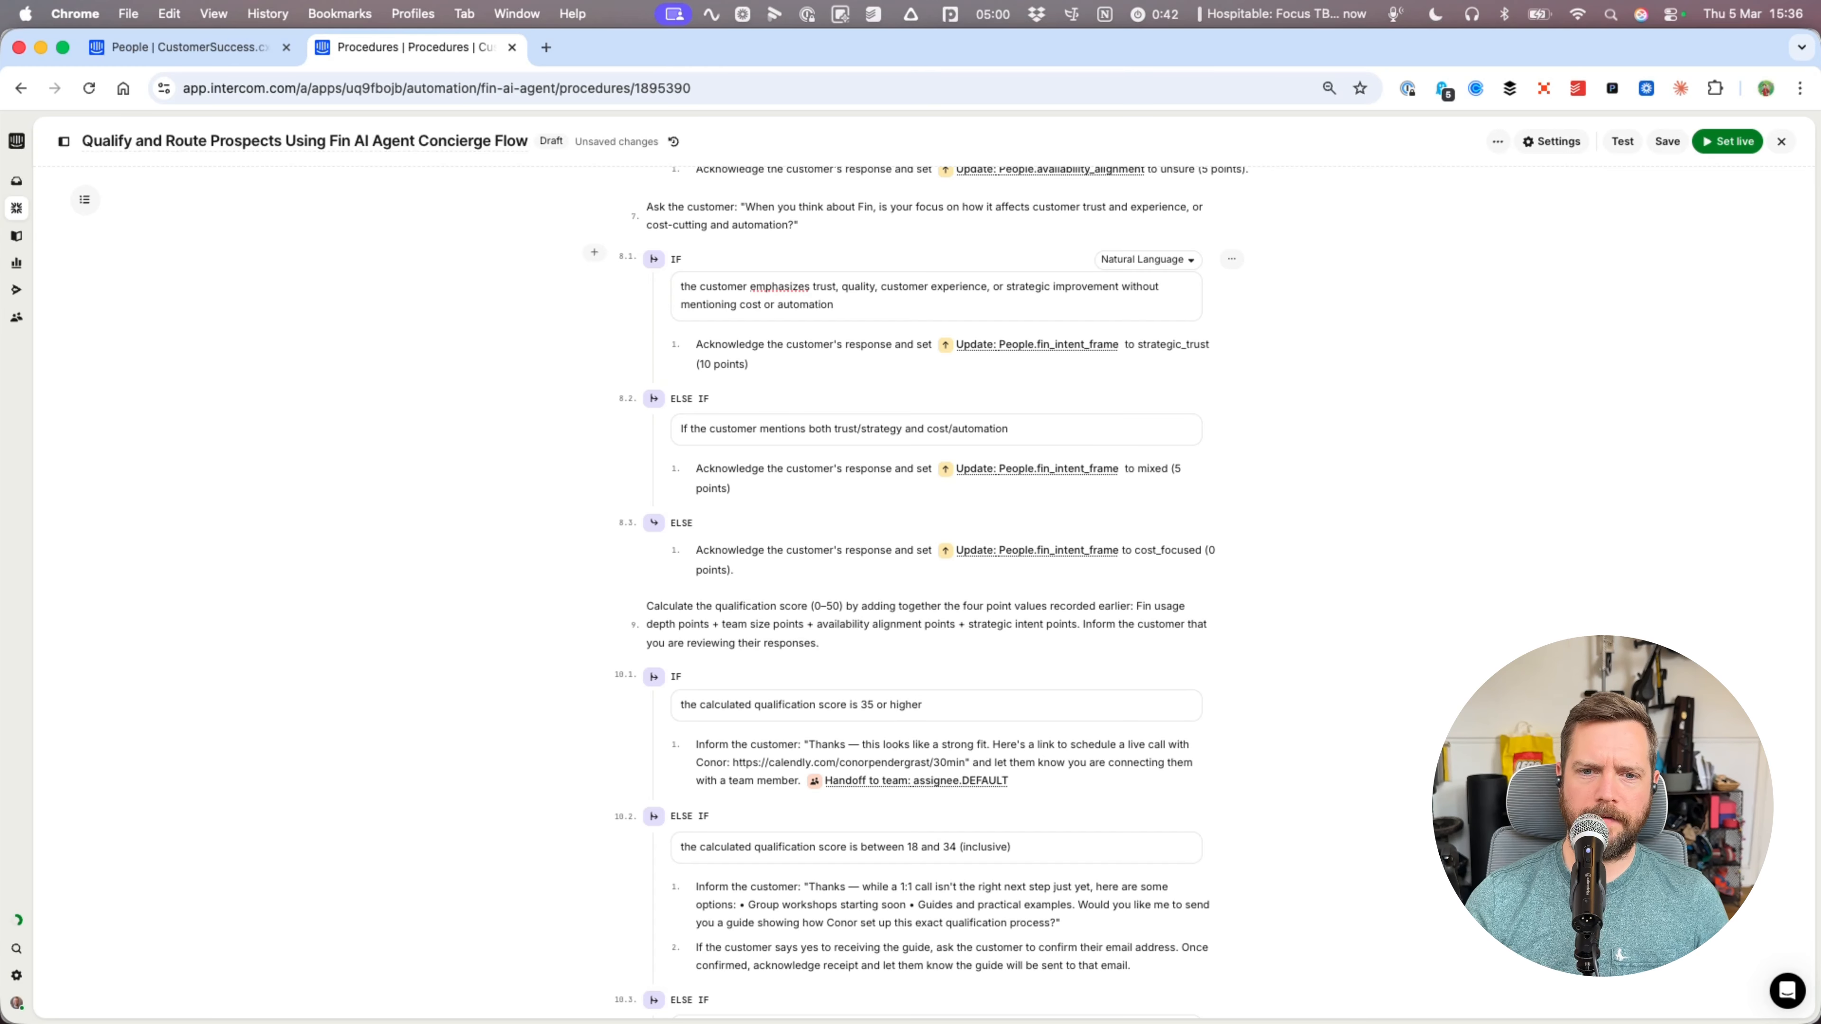
- In the branch for scores of 35 or higher, replace "a team member" with the consultant's first name followed by "directly."
{"action": "scroll", "coordinate": [851, 454], "scroll_direction": "down", "scroll_amount": 2}
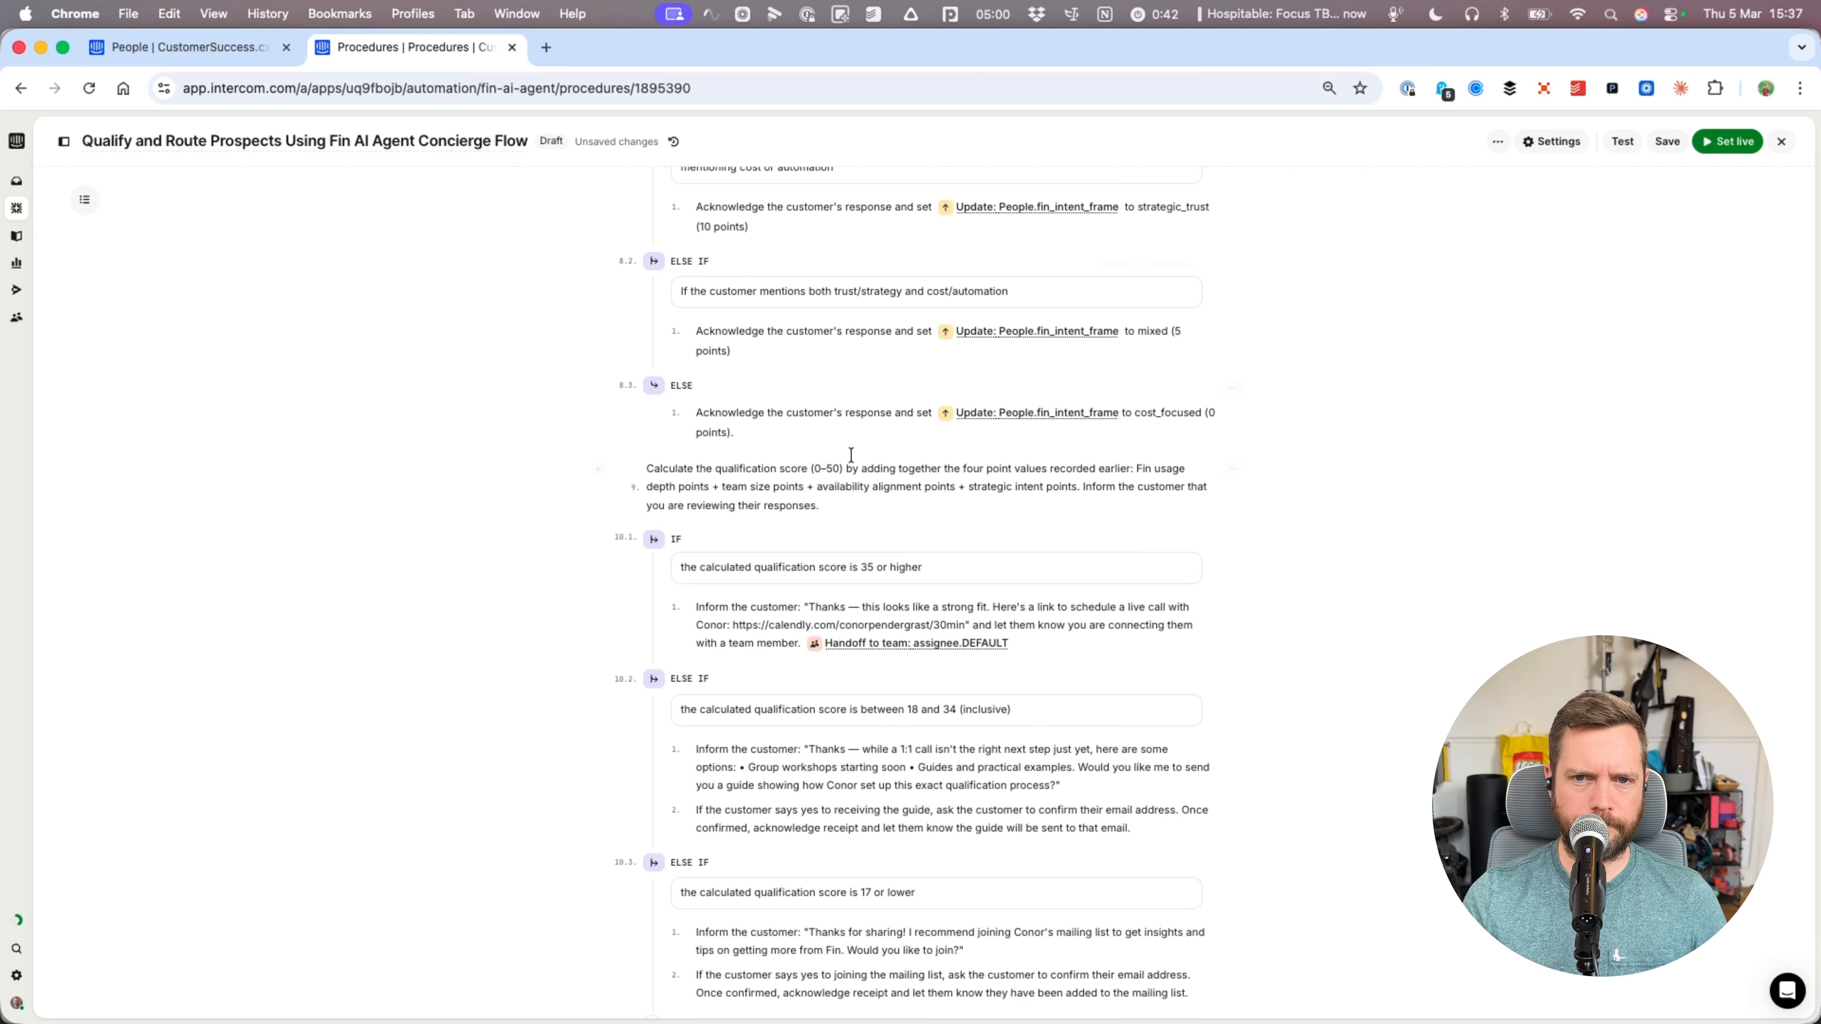
{"action": "triple_click", "coordinate": [878, 501]}
{"action": "left_click", "coordinate": [965, 508]}
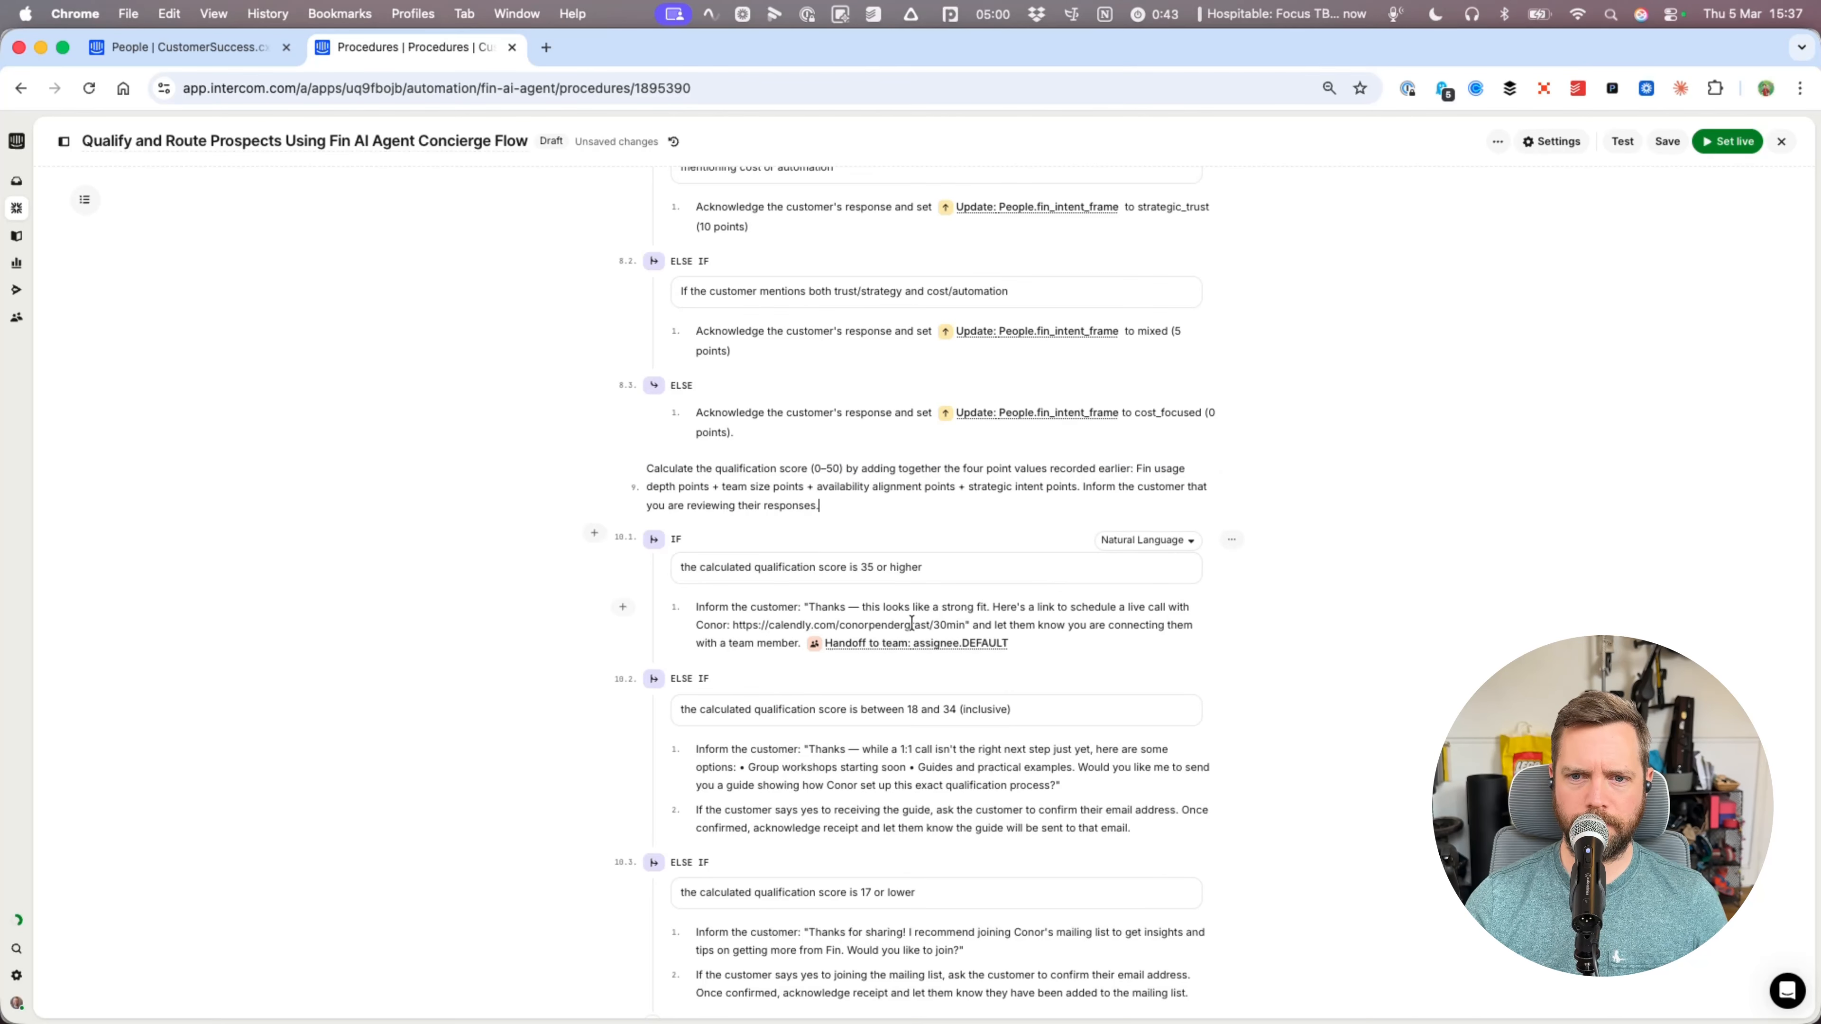
{"action": "type", "text": "Conor direct"}
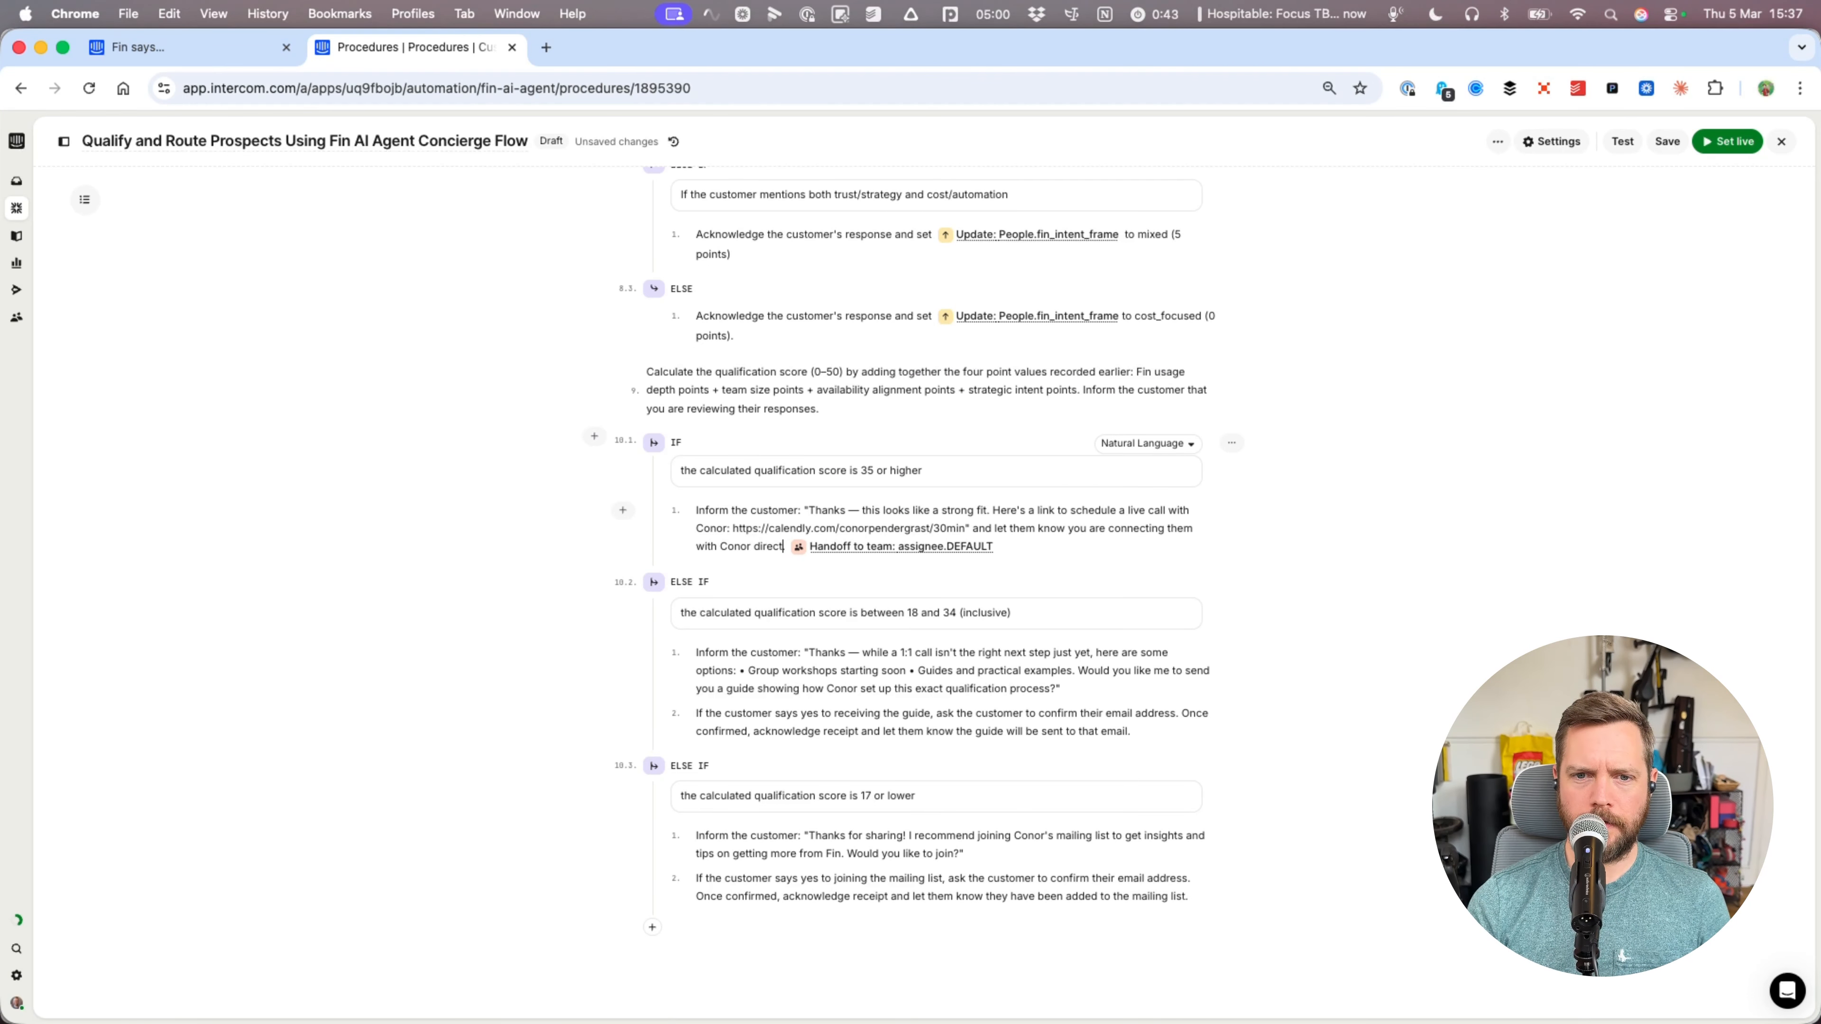
{"action": "type", "text": "ly."}
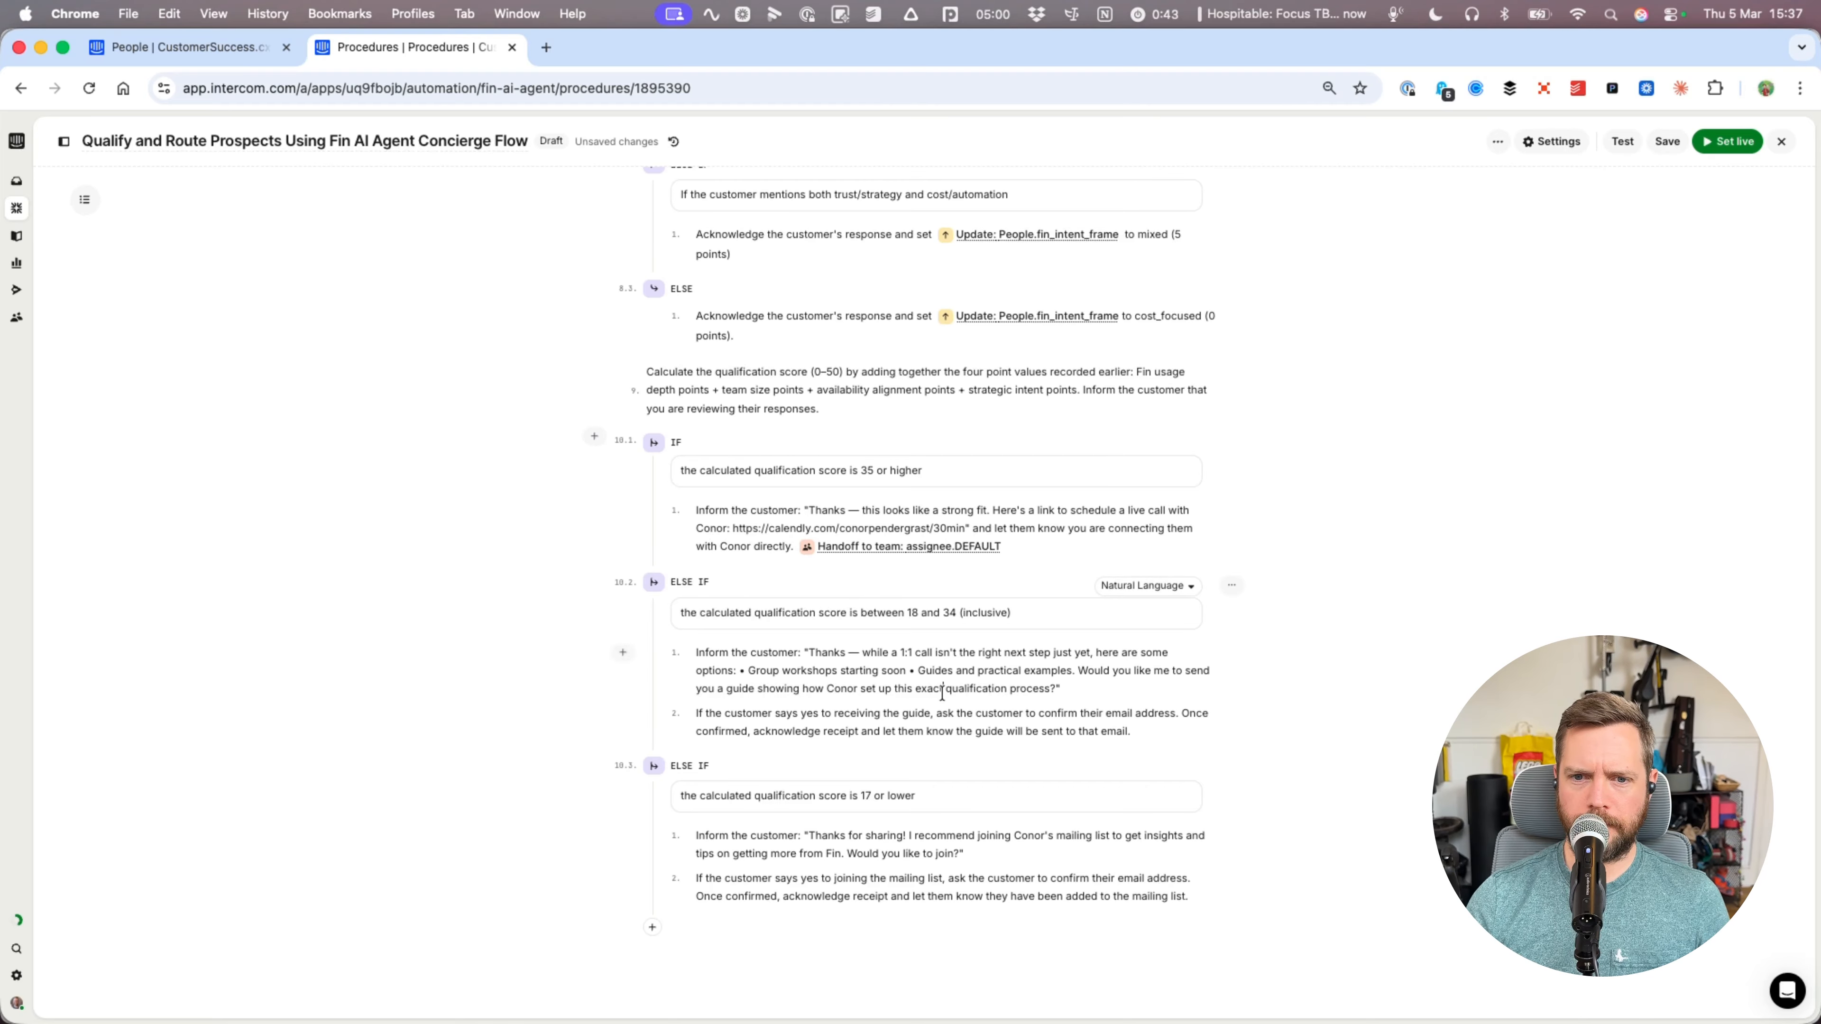
{"action": "scroll", "coordinate": [929, 599], "scroll_direction": "down", "scroll_amount": 2}
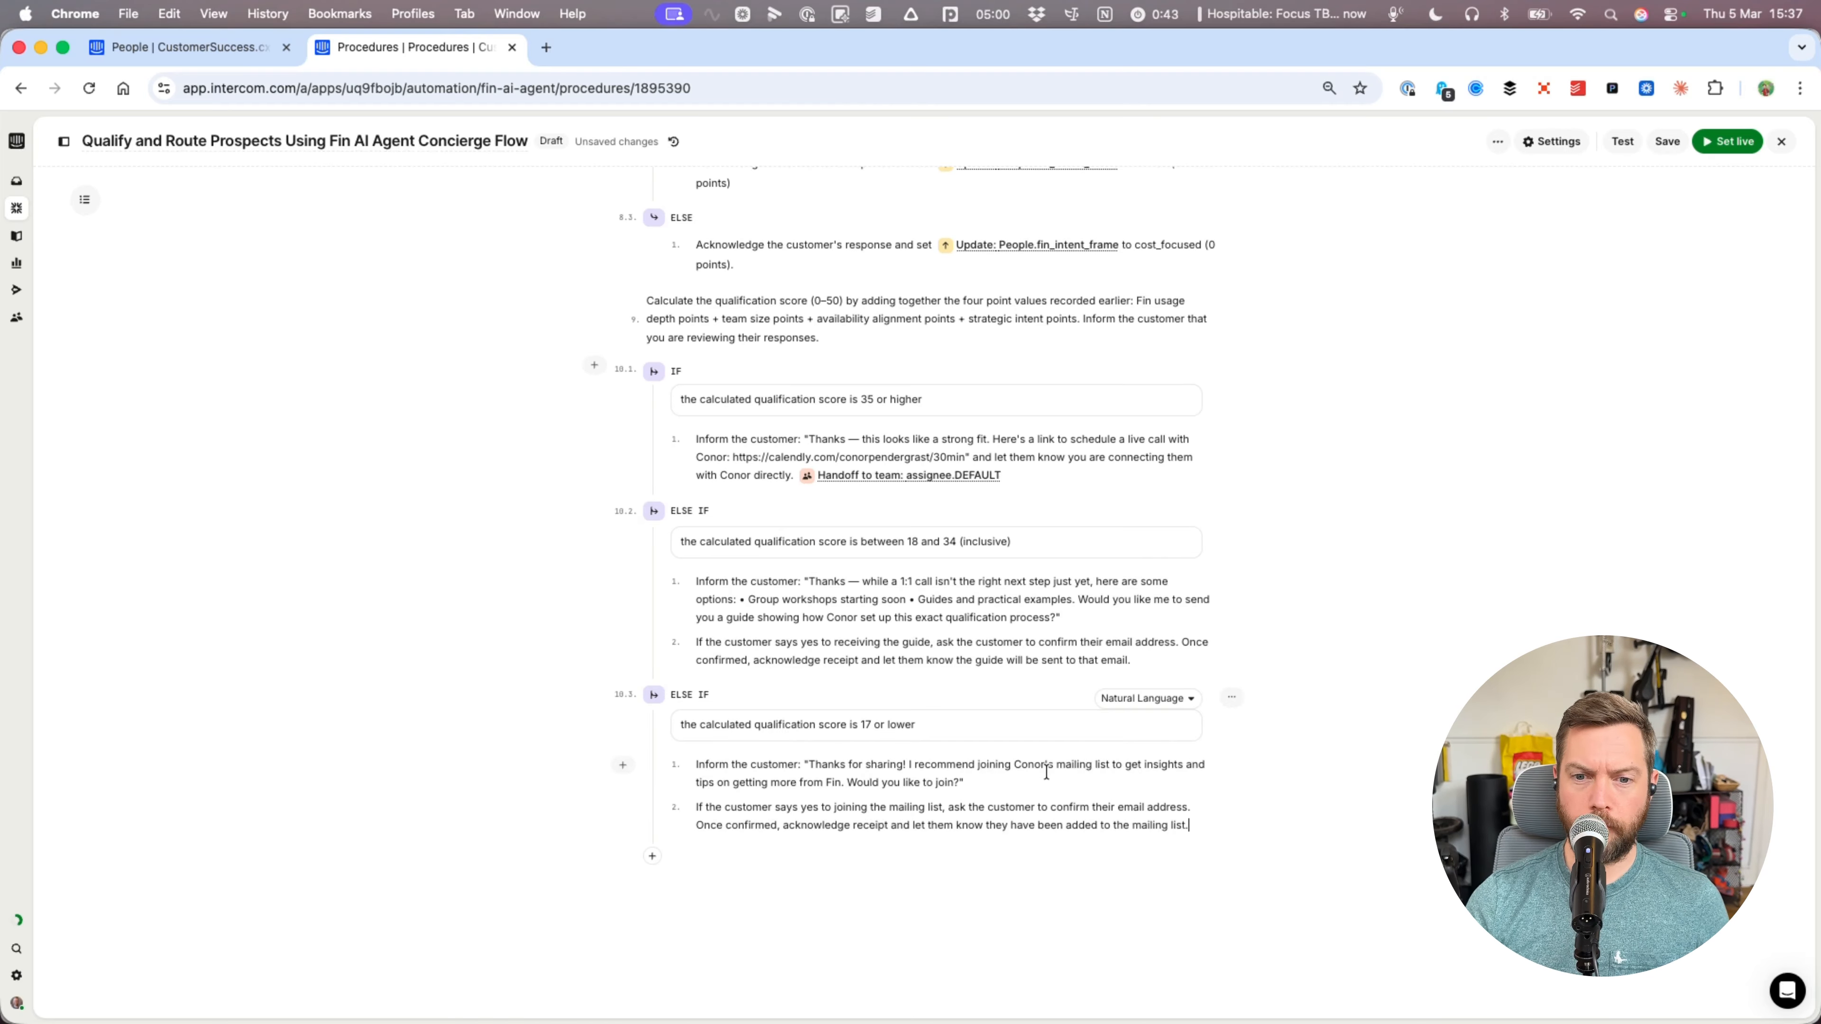
{"action": "scroll", "coordinate": [1004, 739], "scroll_direction": "up", "scroll_amount": 9}
{"action": "scroll", "coordinate": [944, 701], "scroll_direction": "down", "scroll_amount": 9}
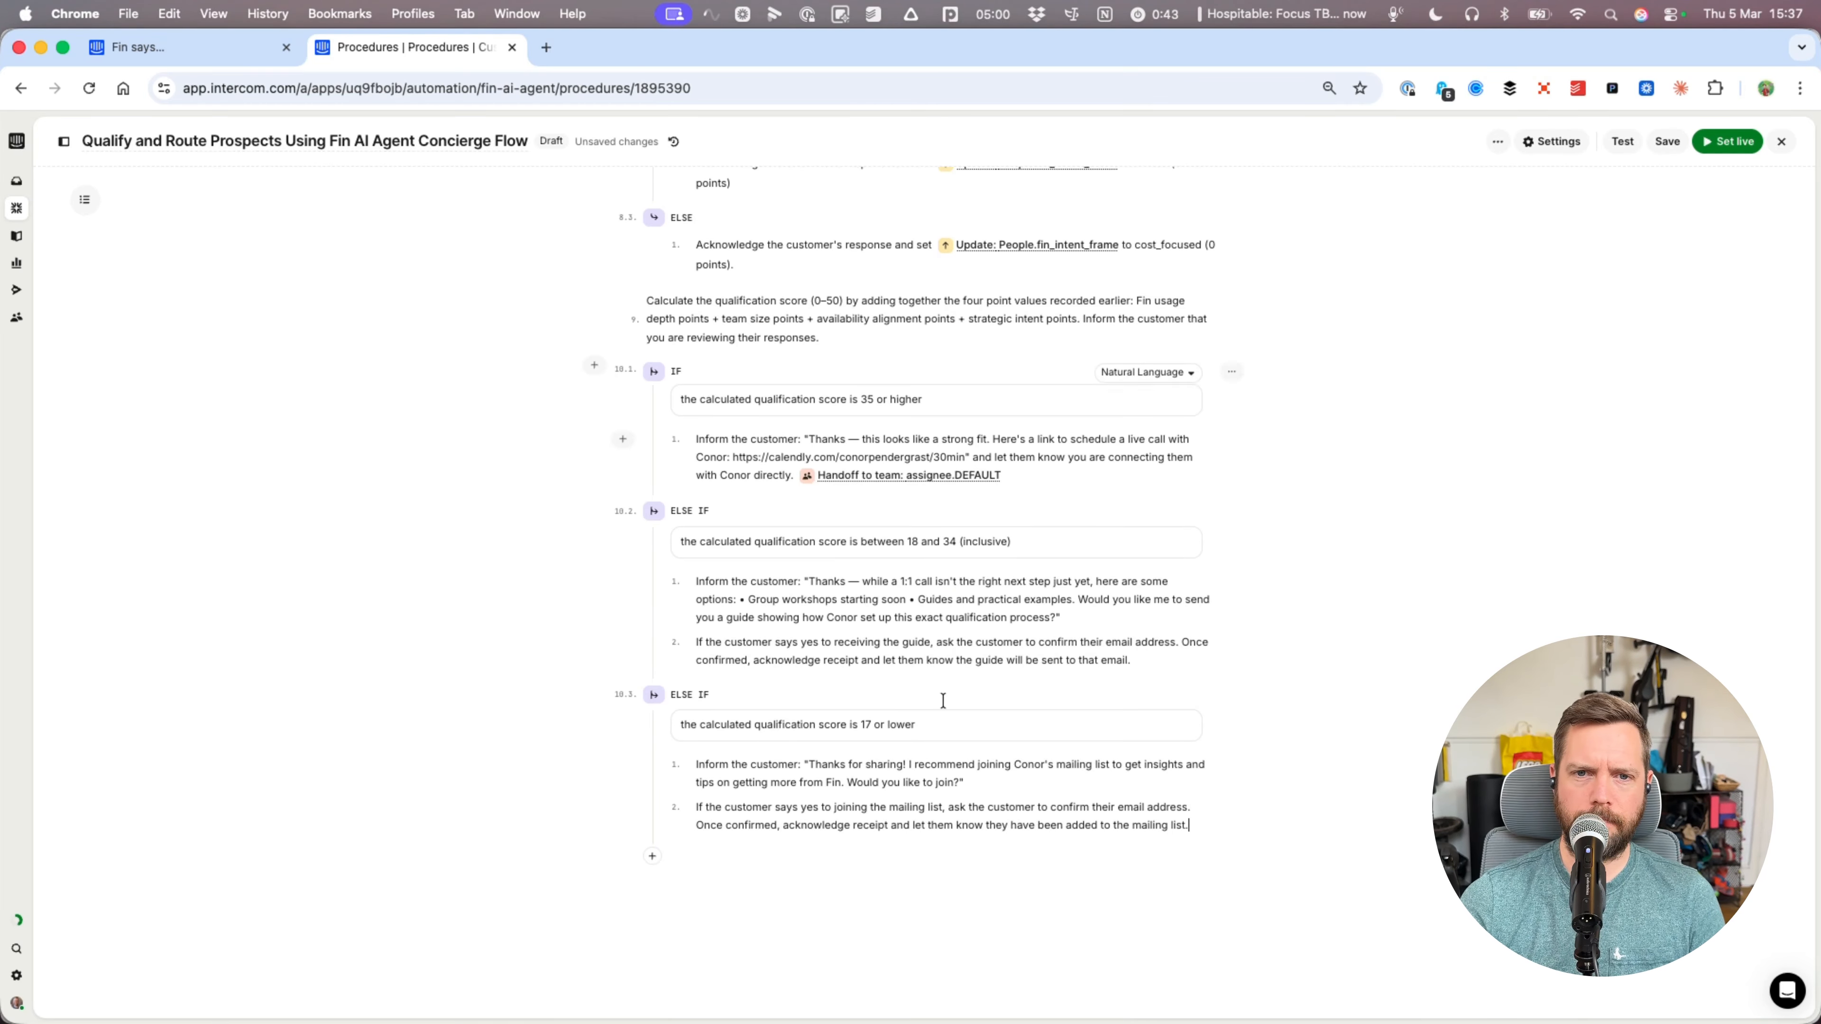
{"action": "left_click", "coordinate": [909, 334]}
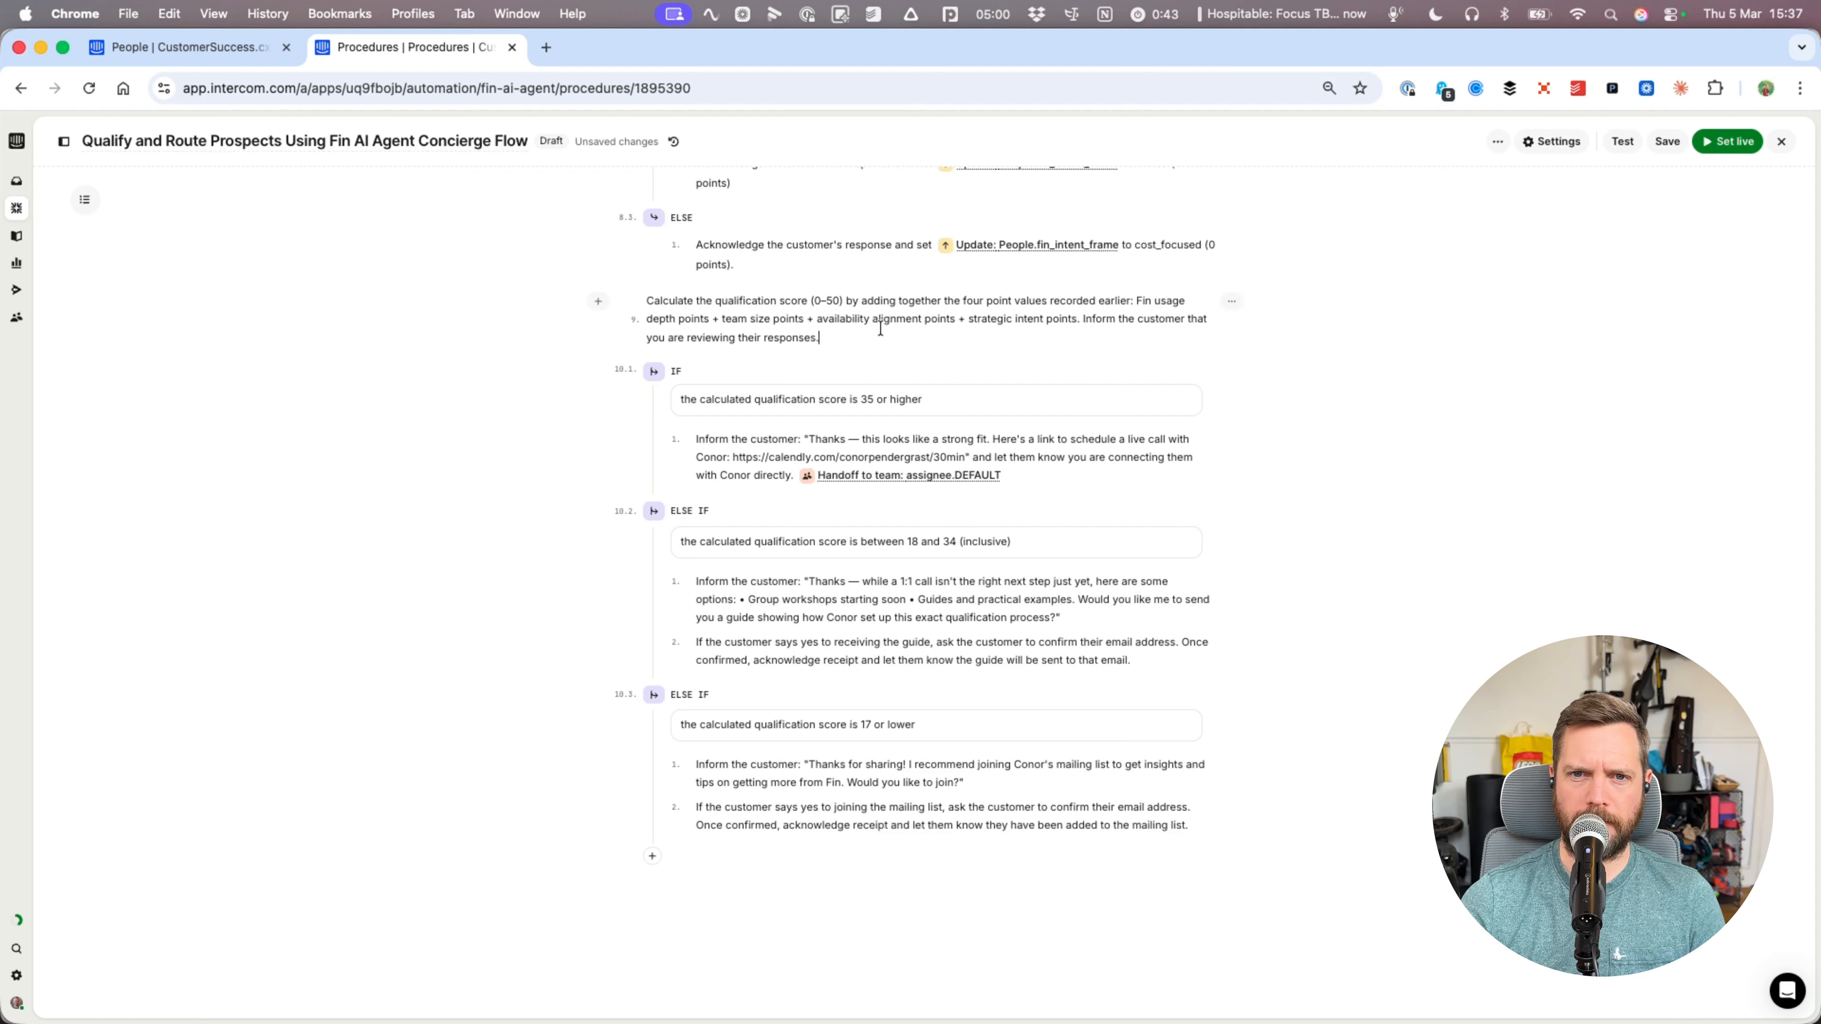
{"action": "key", "text": "Return"}
{"action": "type", "text": "/"}
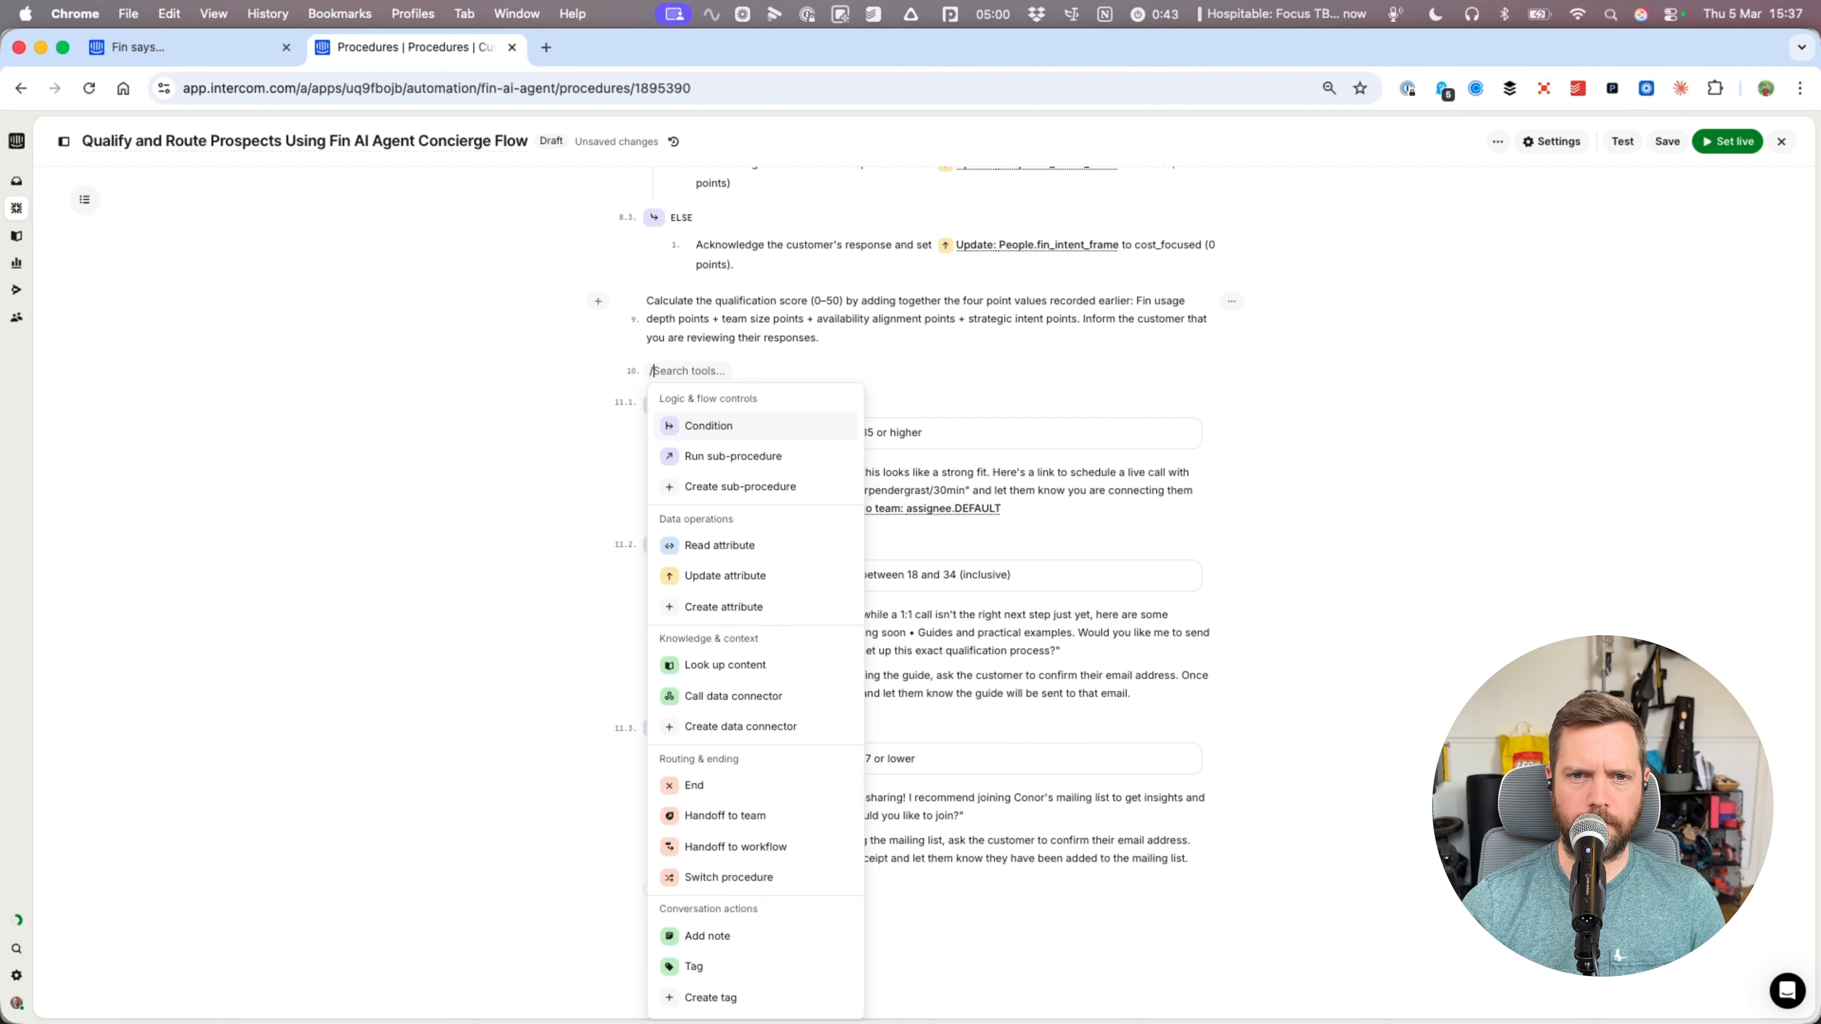
{"action": "type", "text": "code"}
{"action": "key", "text": "BackSpace"}
{"action": "key", "text": "BackSpace"}
{"action": "key", "text": "BackSpace"}
{"action": "key", "text": "BackSpace"}
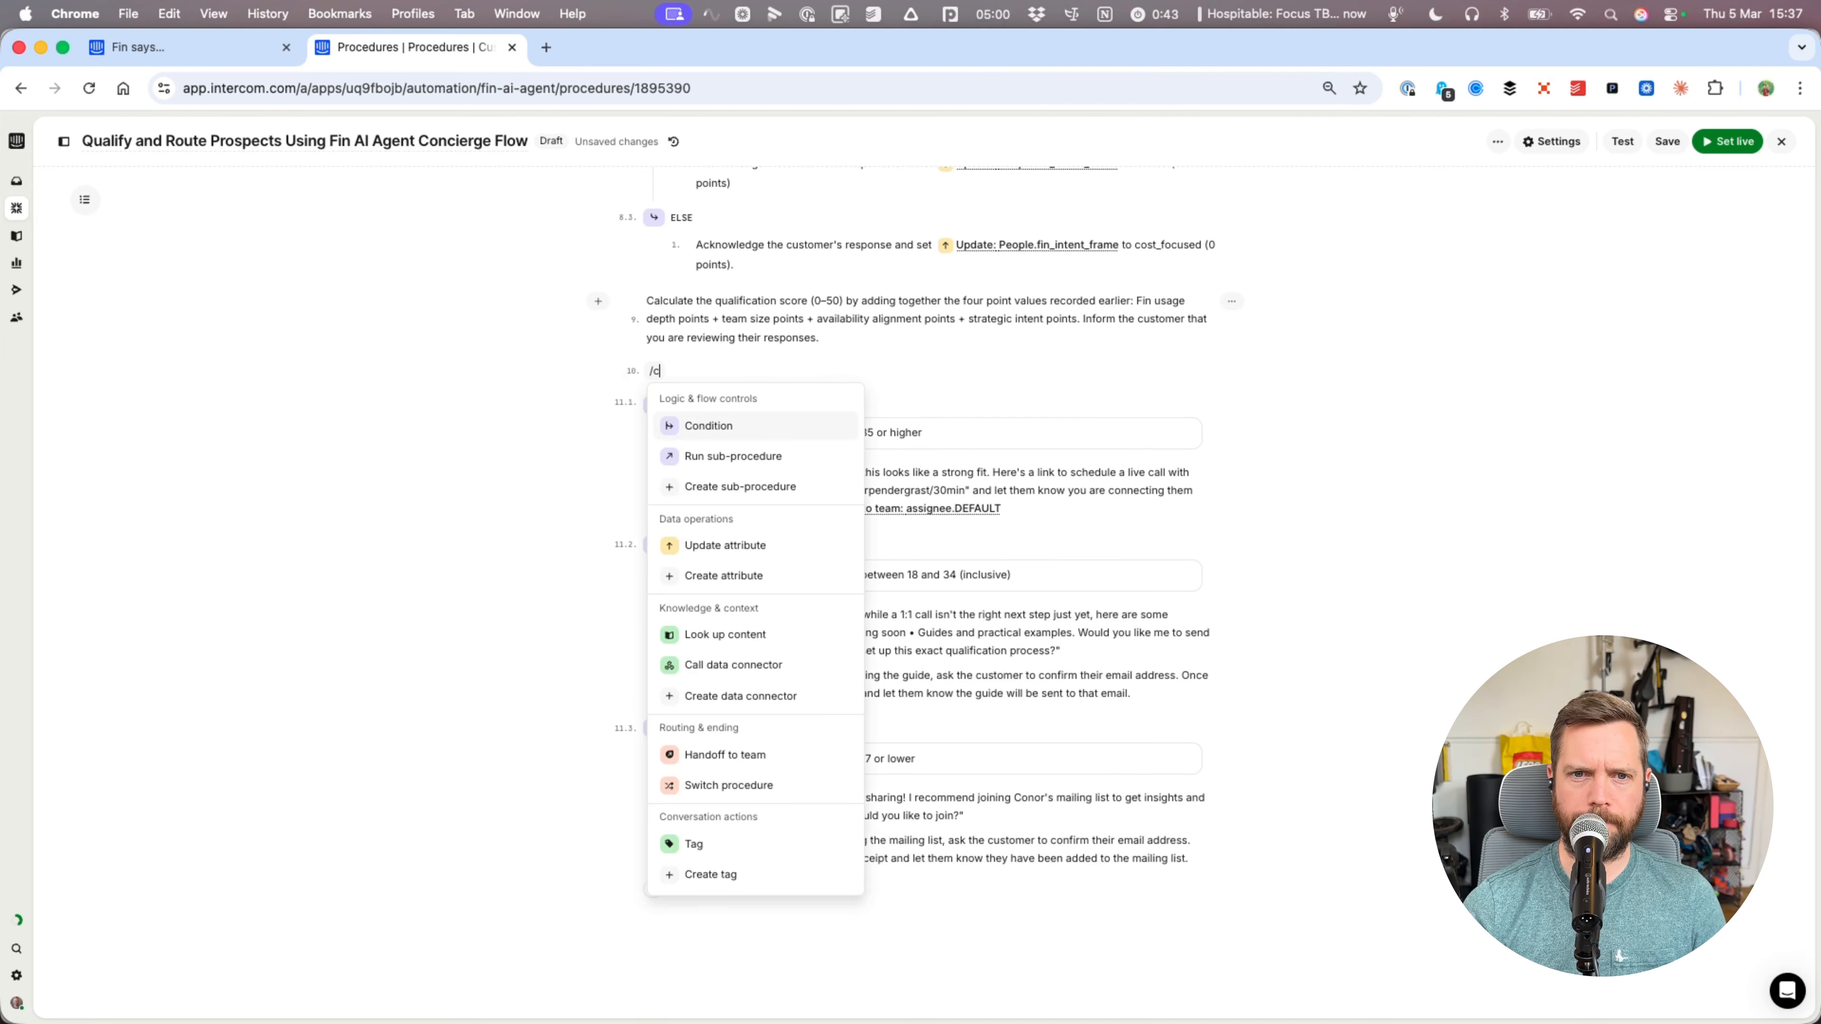
{"action": "key", "text": "BackSpace"}
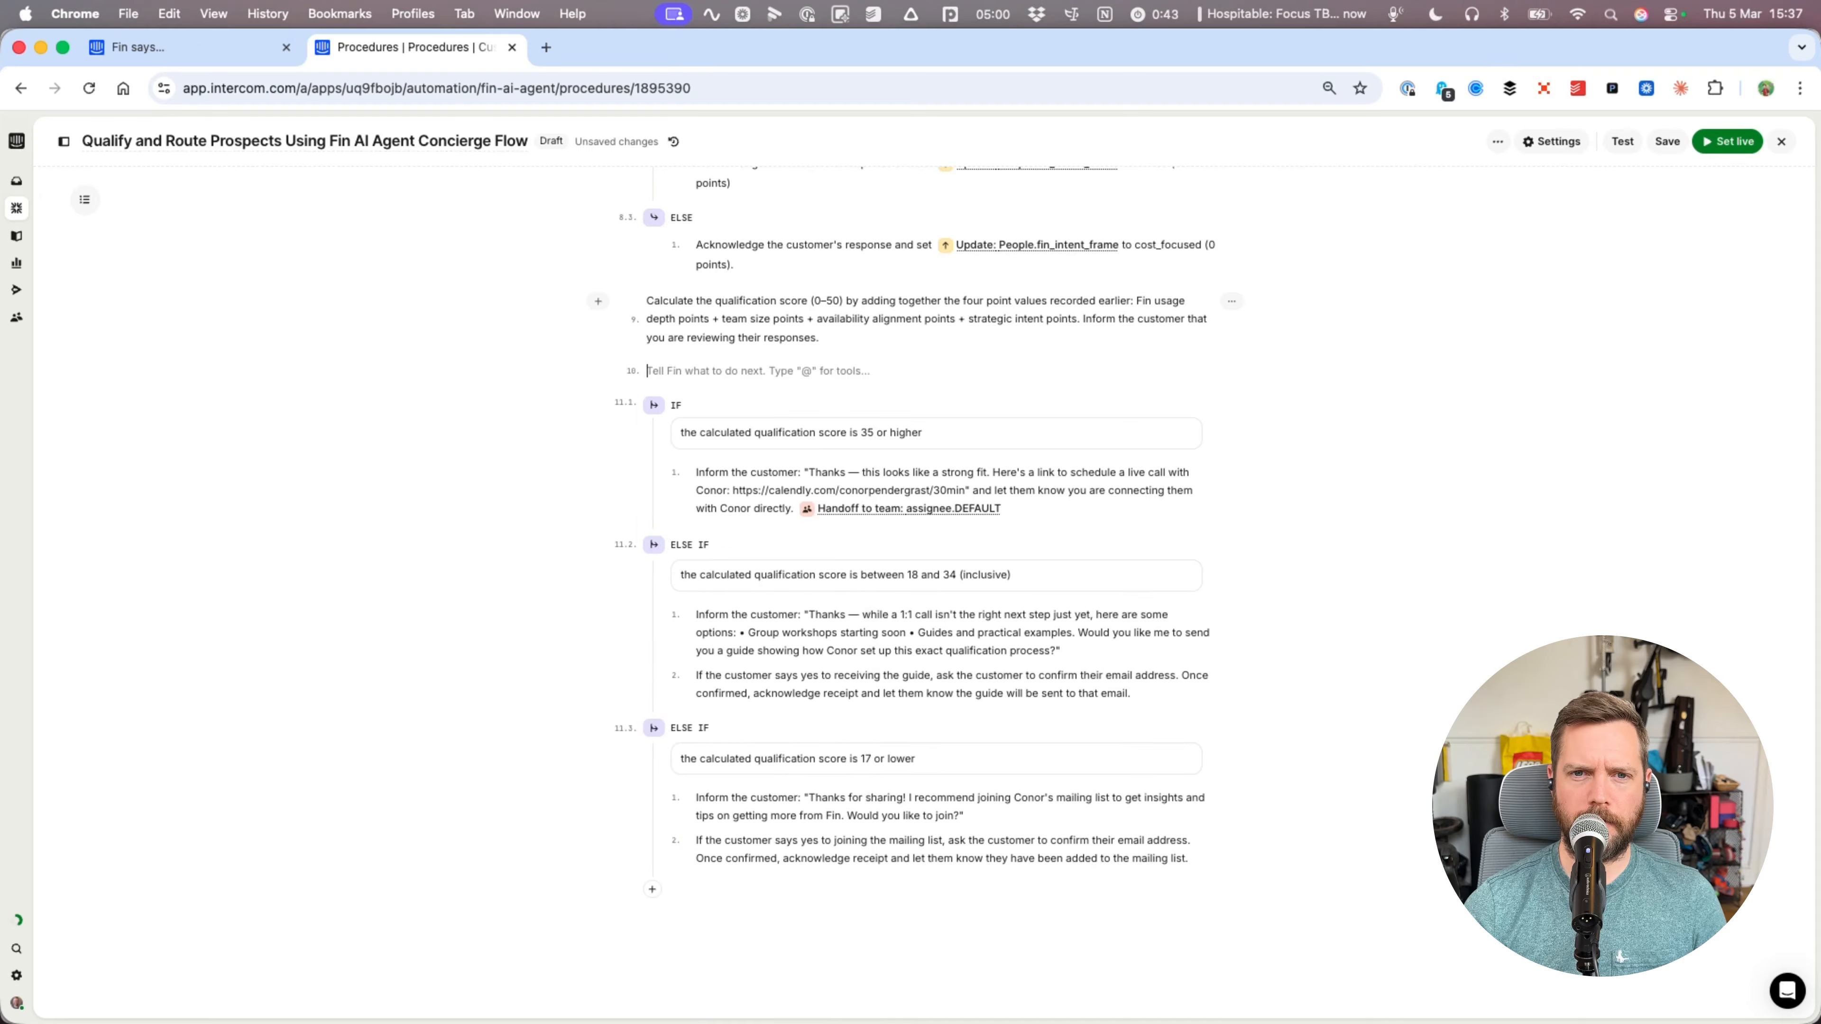
{"action": "key", "text": "BackSpace"}
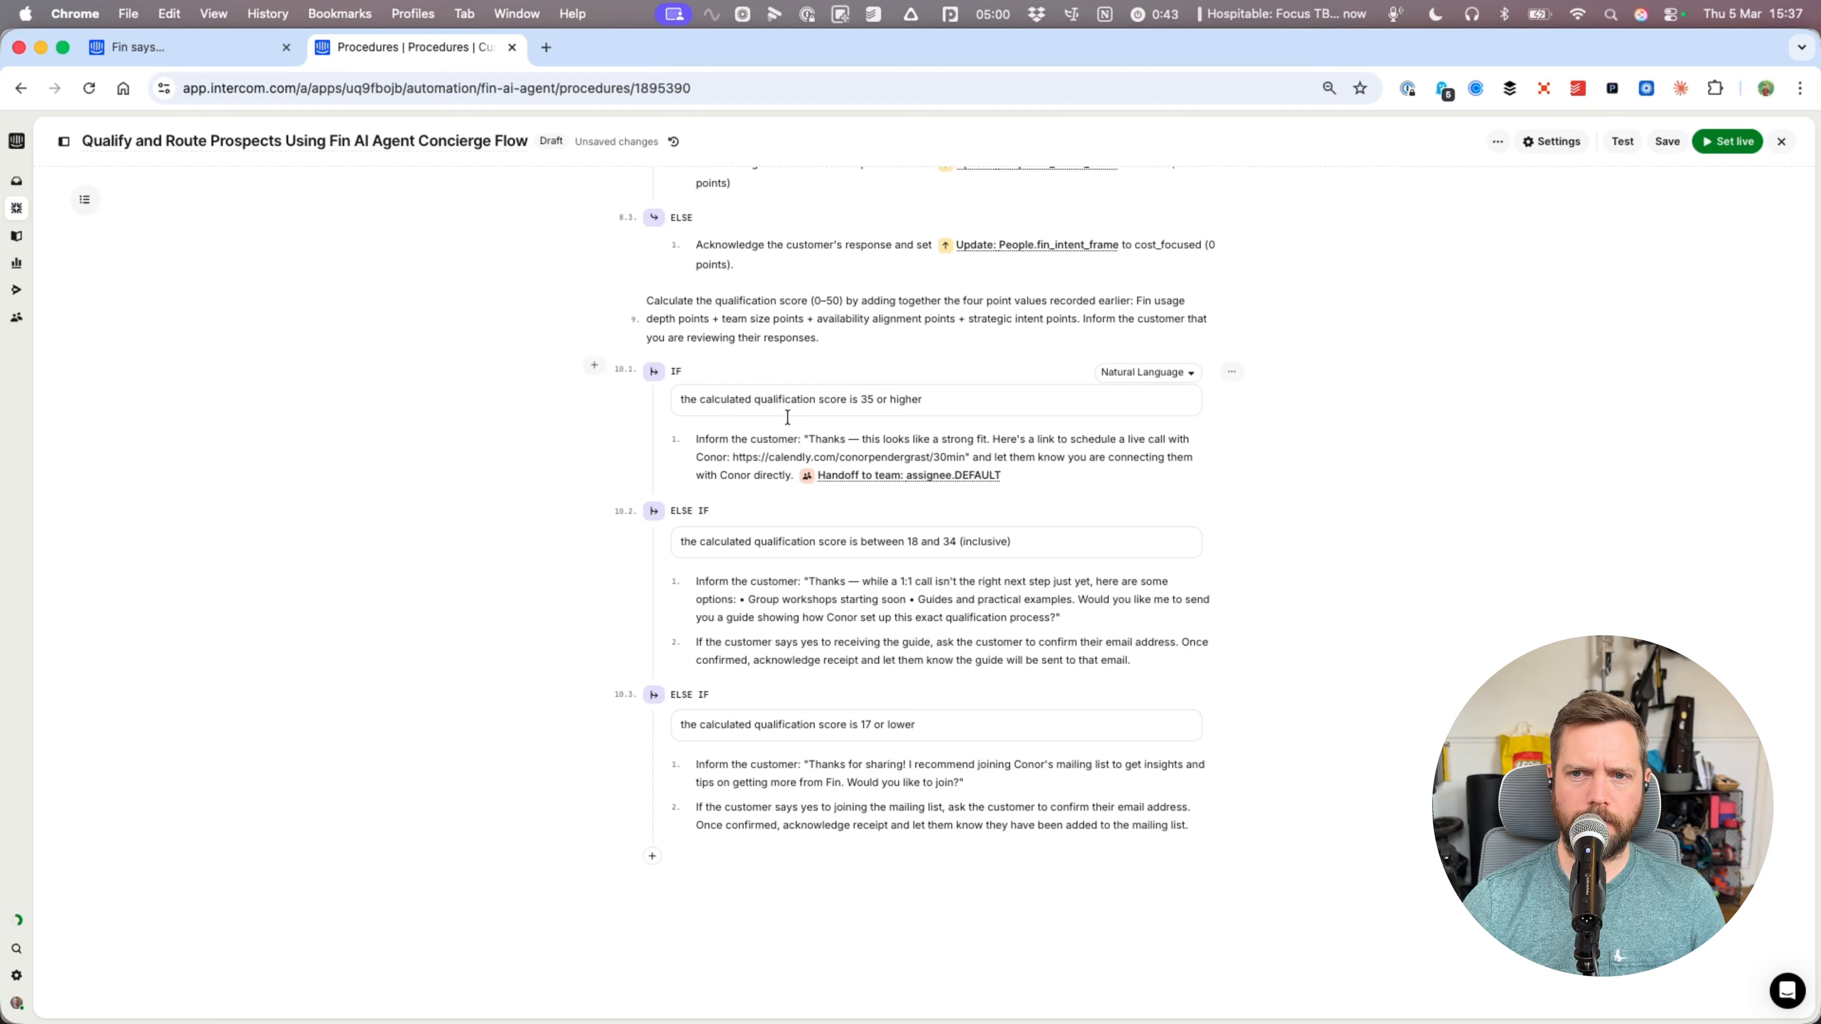
{"action": "left_click", "coordinate": [1150, 372]}
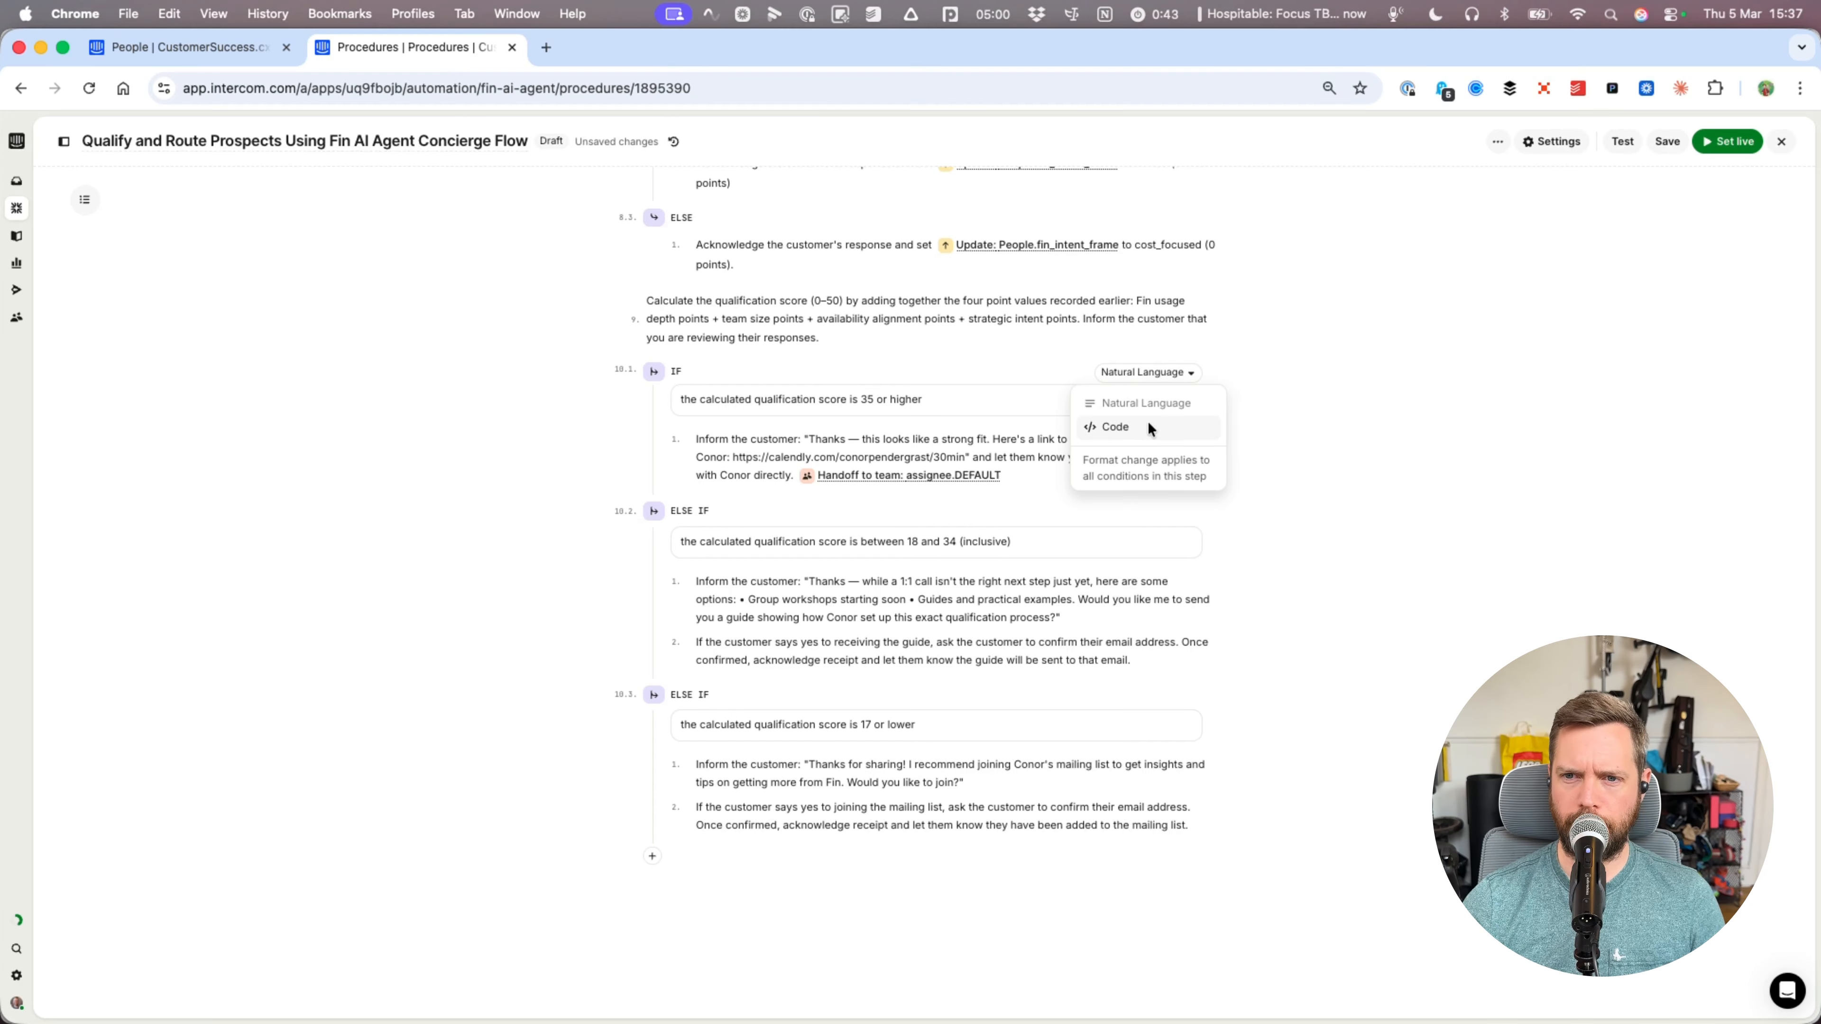
{"action": "left_click", "coordinate": [943, 332]}
- Save the edited procedure as a draft
{"action": "scroll", "coordinate": [939, 395], "scroll_direction": "up", "scroll_amount": 3}
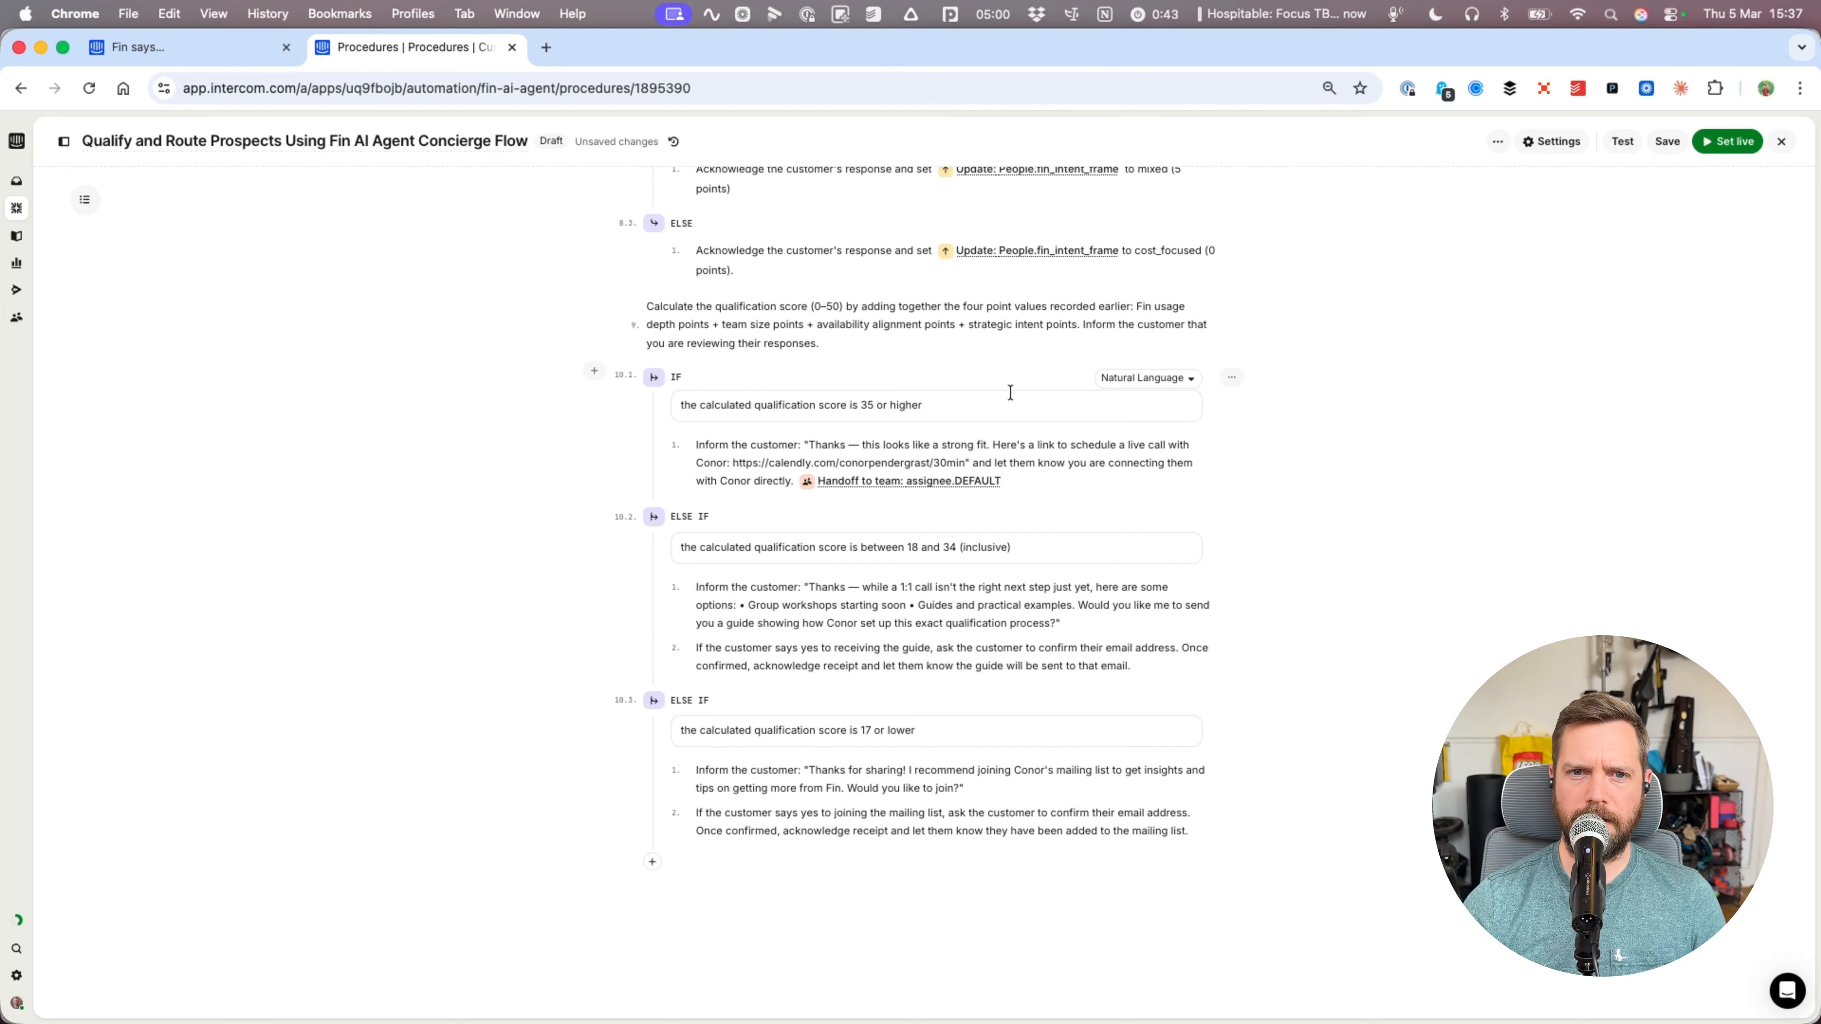
{"action": "scroll", "coordinate": [932, 470], "scroll_direction": "up", "scroll_amount": 15}
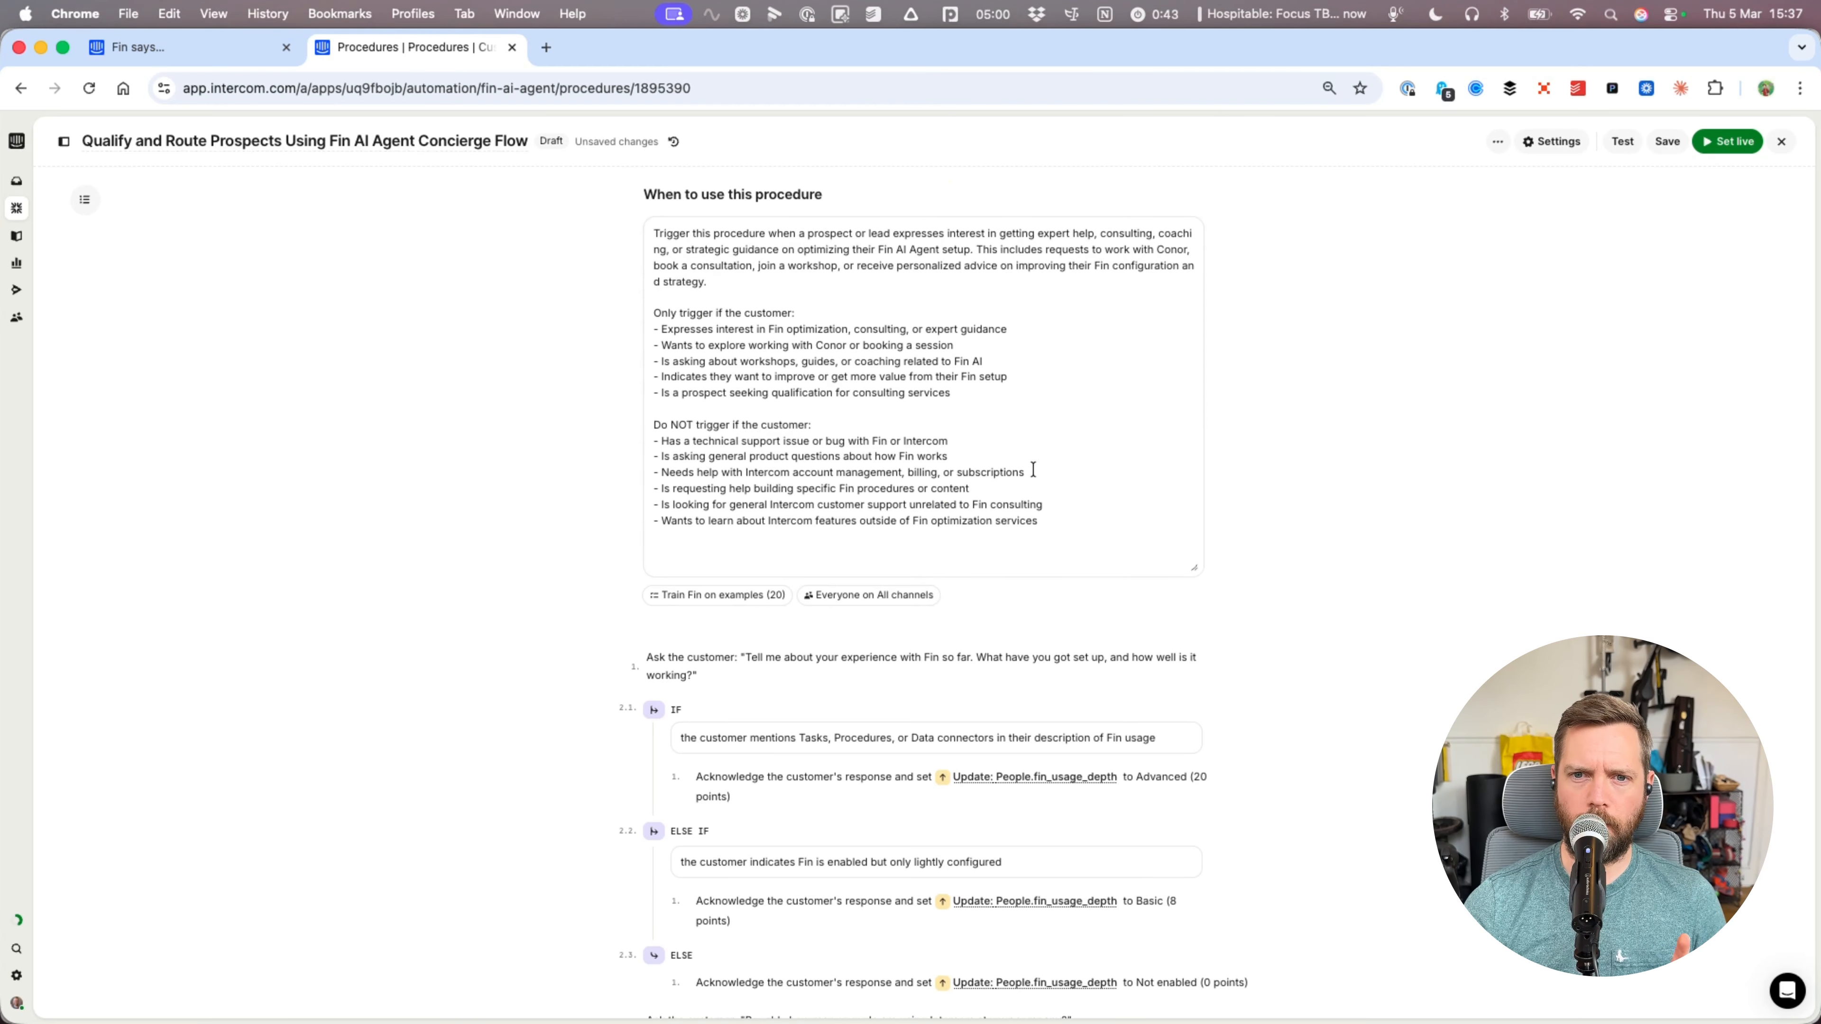
{"action": "left_click", "coordinate": [1667, 141]}
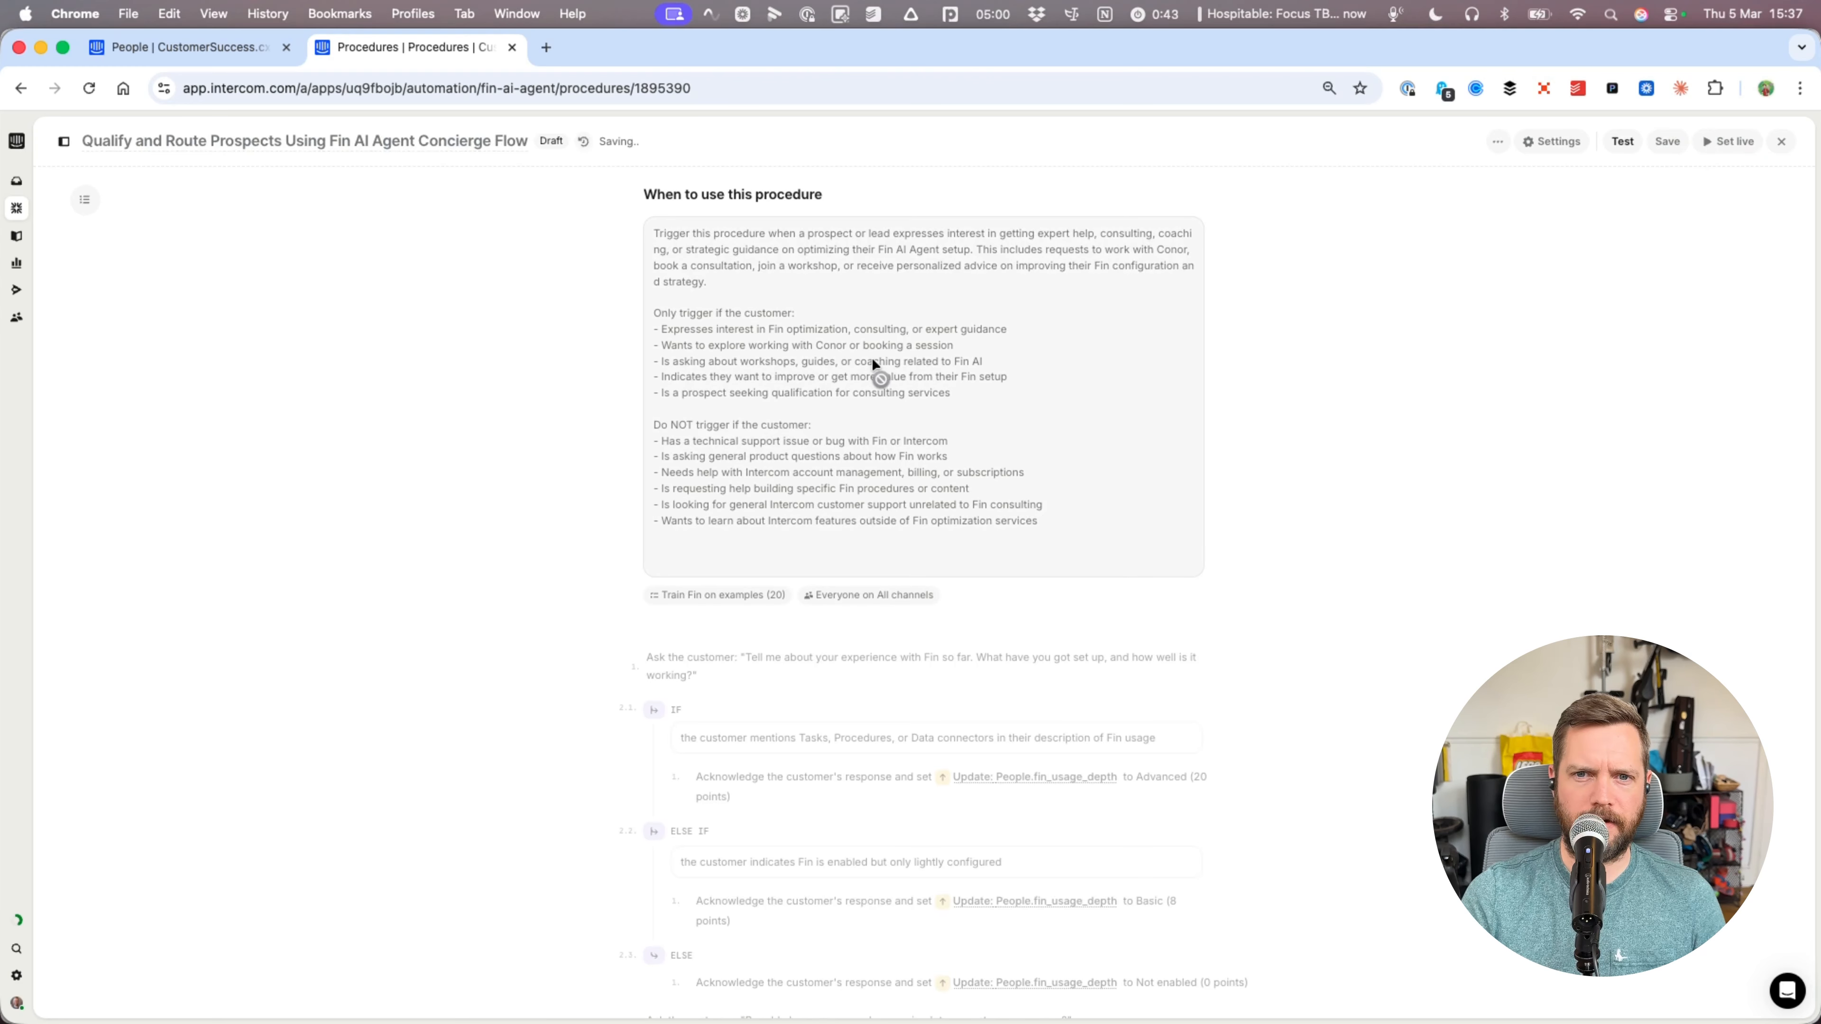
- Review the channel and audience options available for the procedure's audience targeting
{"action": "left_click", "coordinate": [878, 606]}
{"action": "left_click", "coordinate": [1290, 218]}
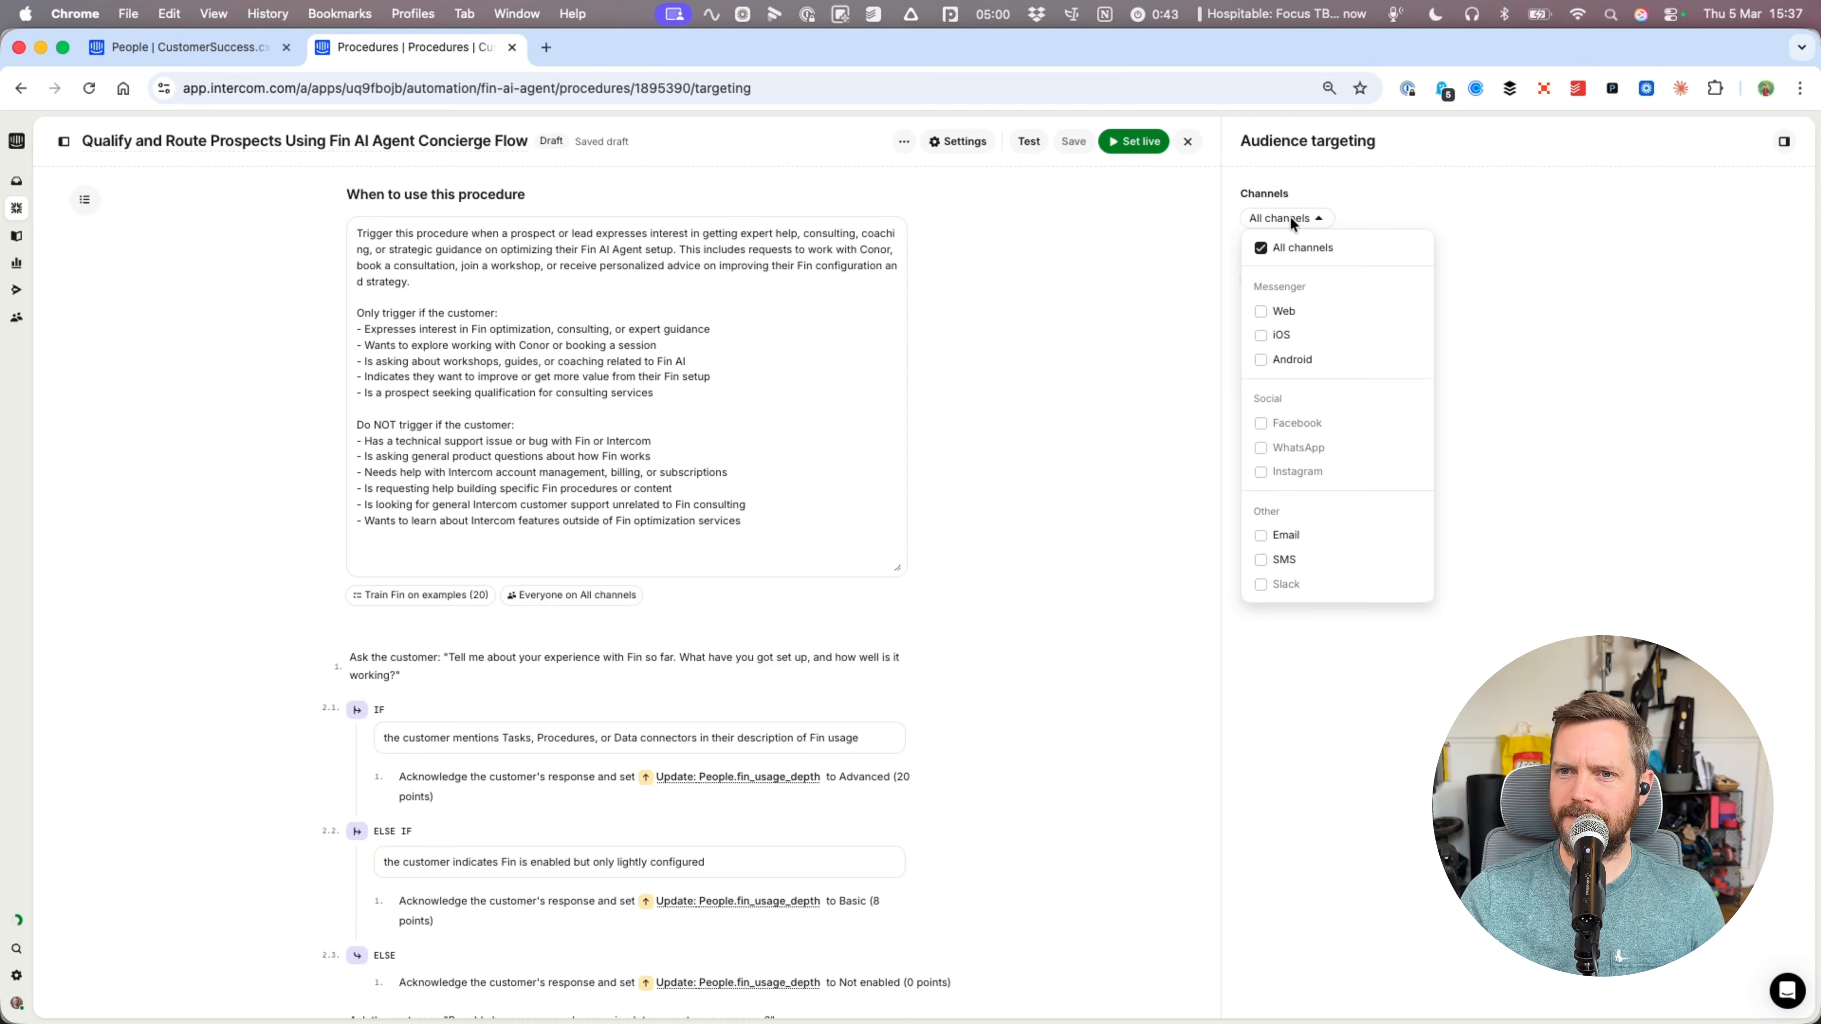
{"action": "left_click", "coordinate": [1527, 229]}
{"action": "left_click", "coordinate": [1283, 279]}
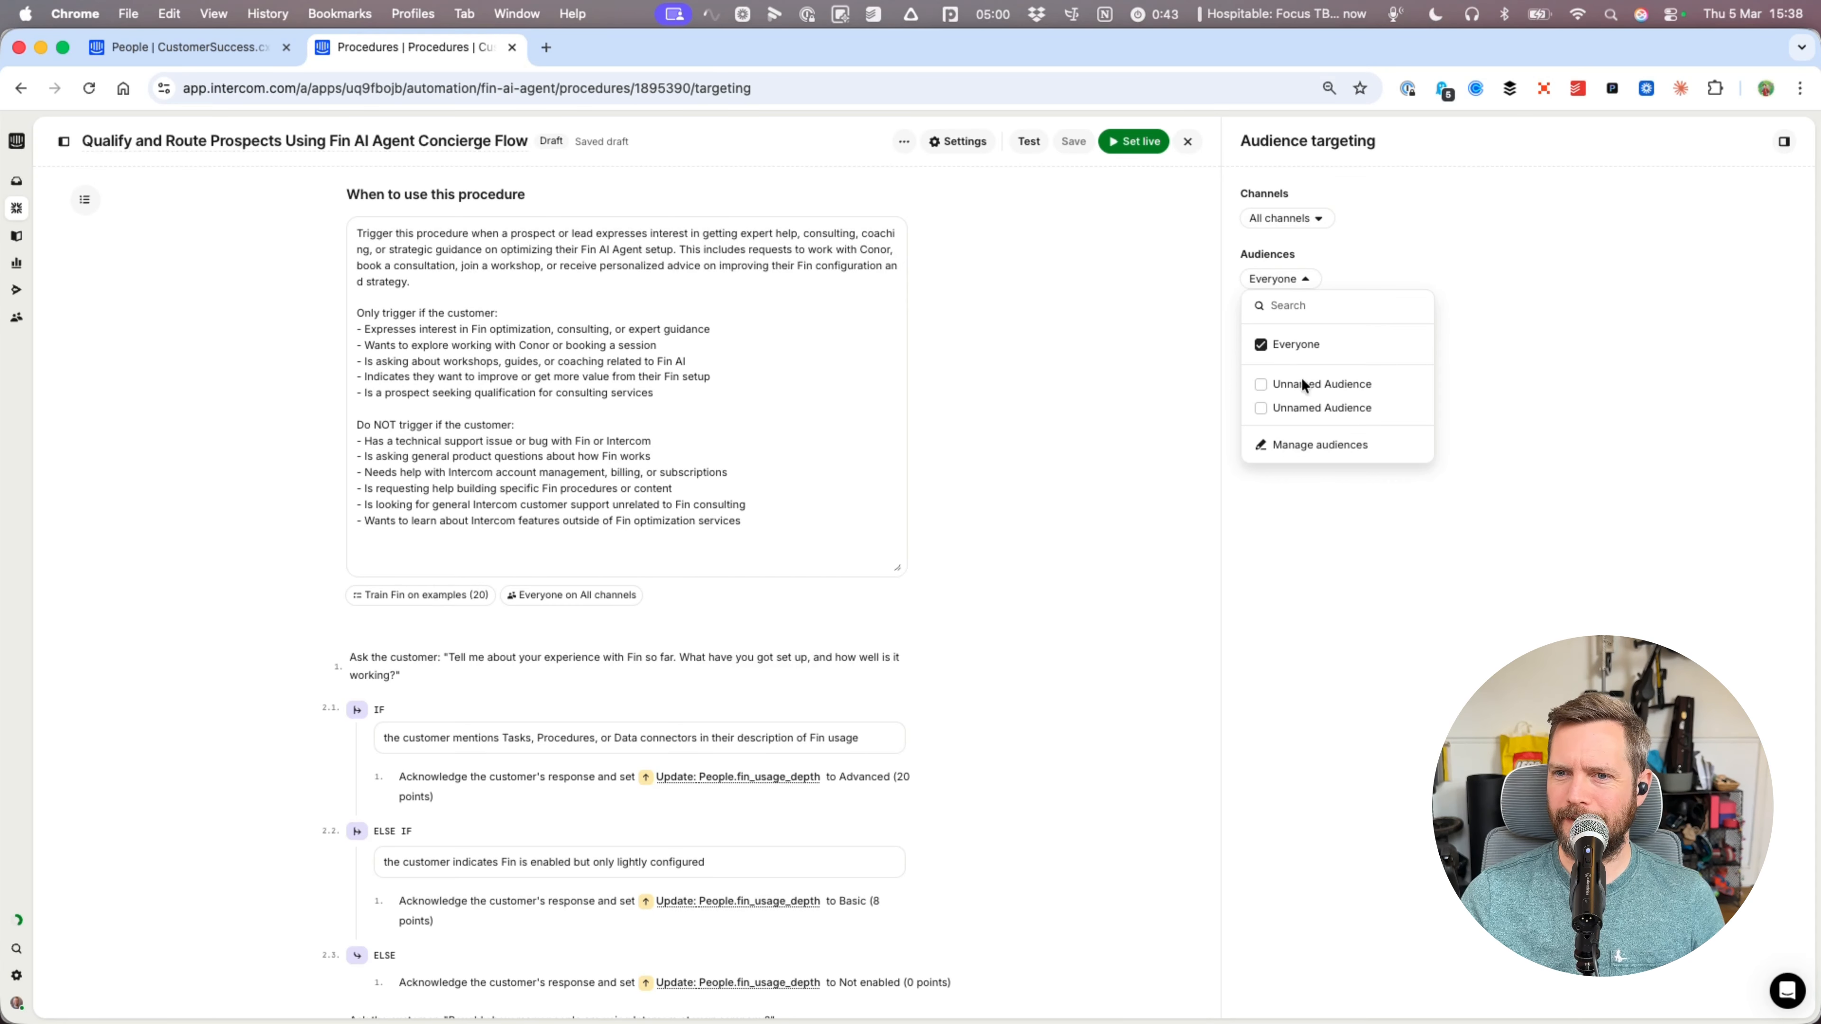
{"action": "left_click", "coordinate": [1471, 561]}
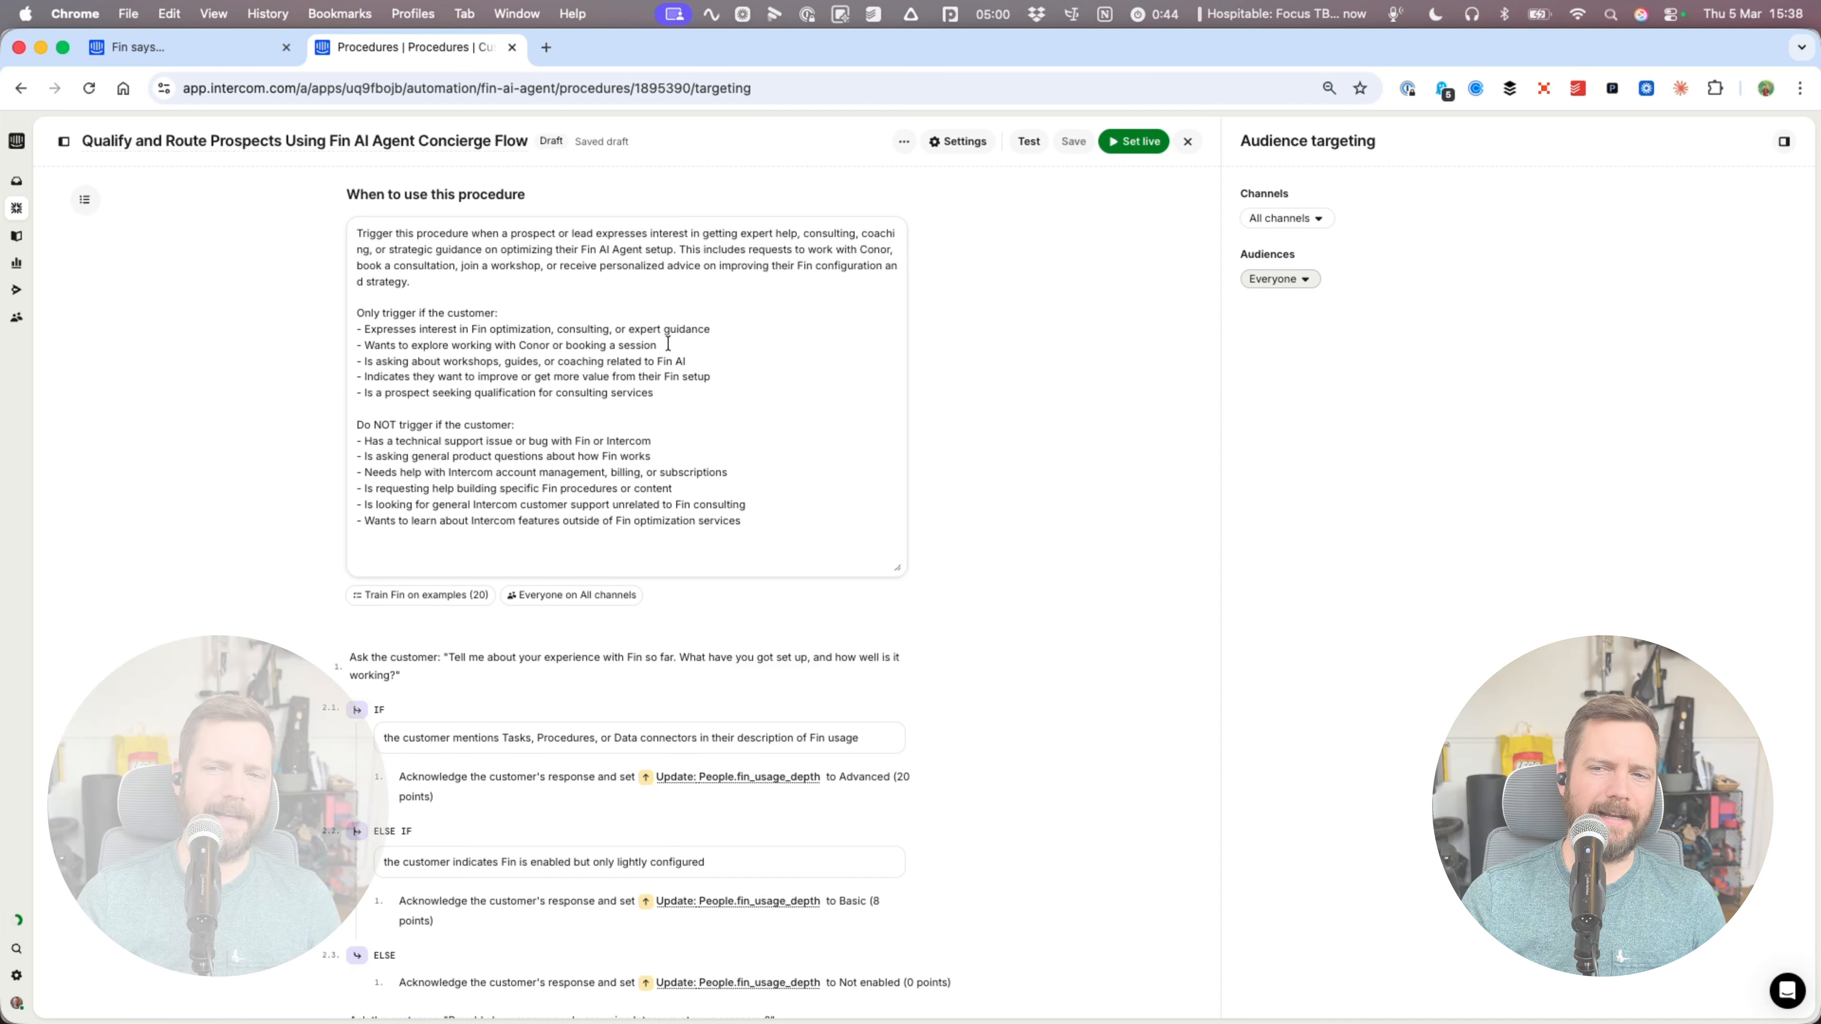
{"action": "left_click", "coordinate": [1783, 143]}
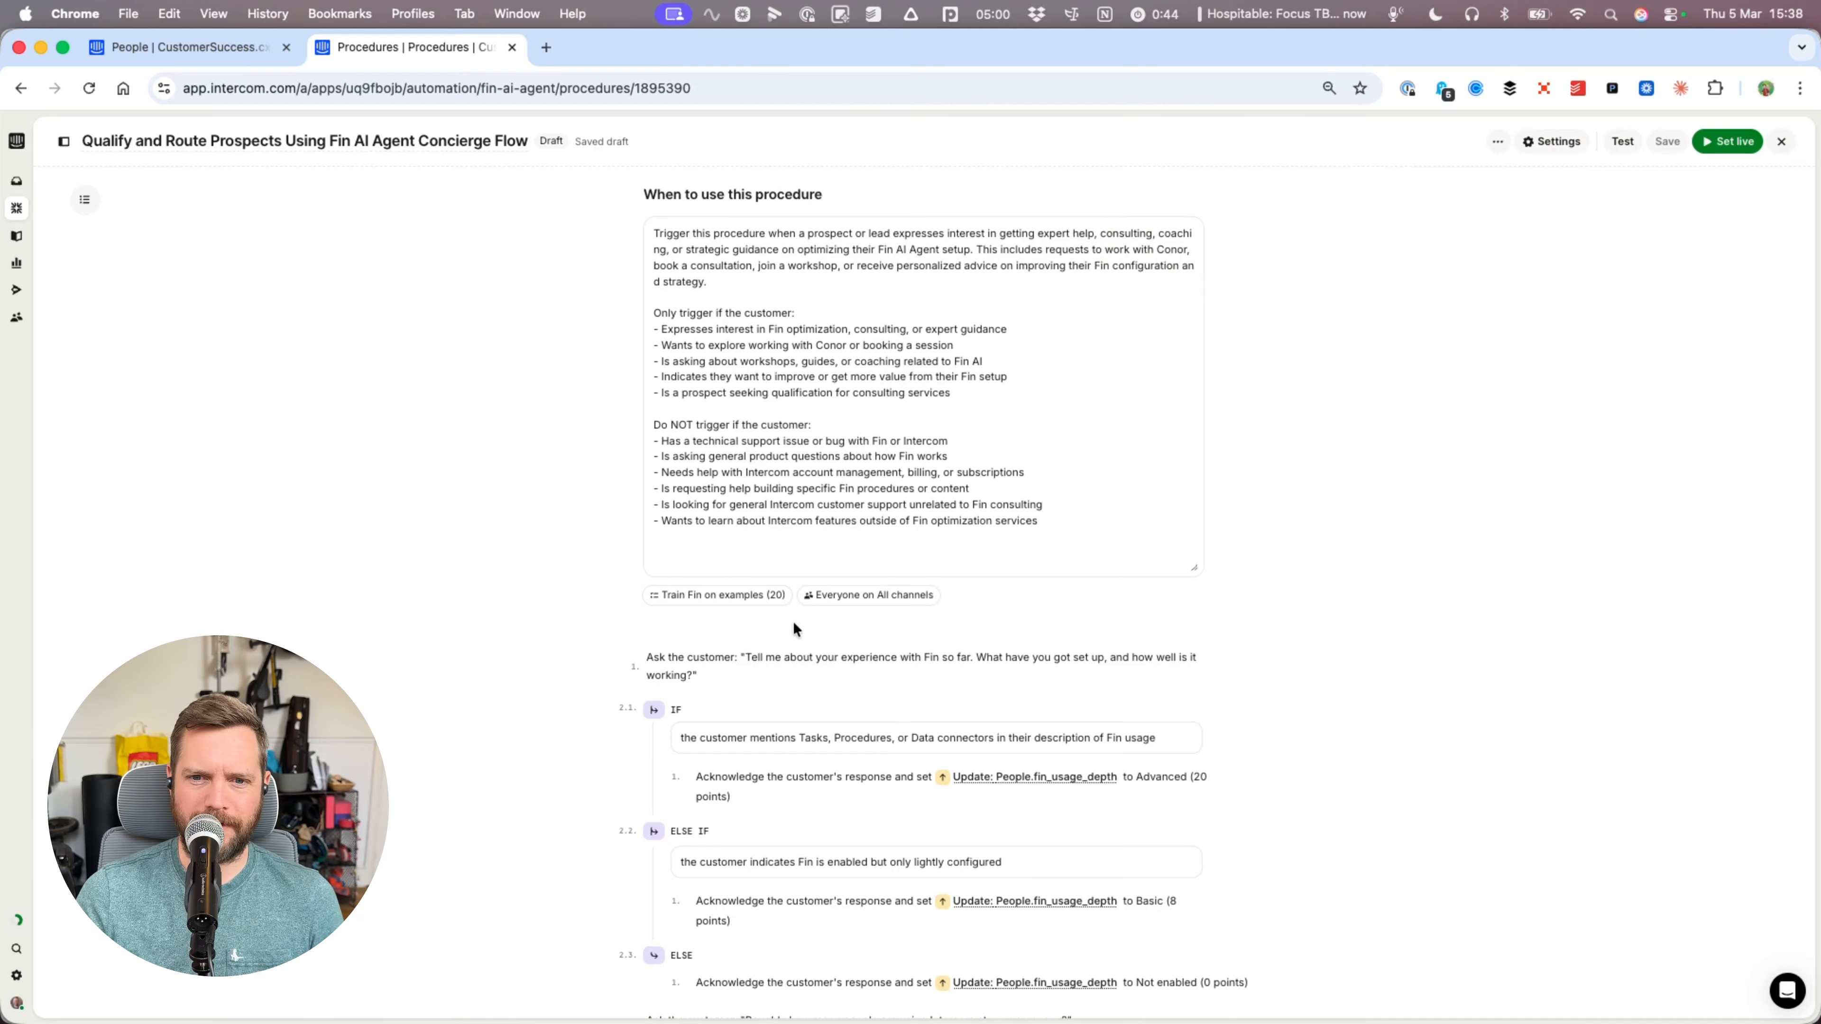
- Preview the procedure by asking Fin for information on working with the consultant and his services, and check the event log for the triggered procedure
{"action": "left_click", "coordinate": [1622, 142]}
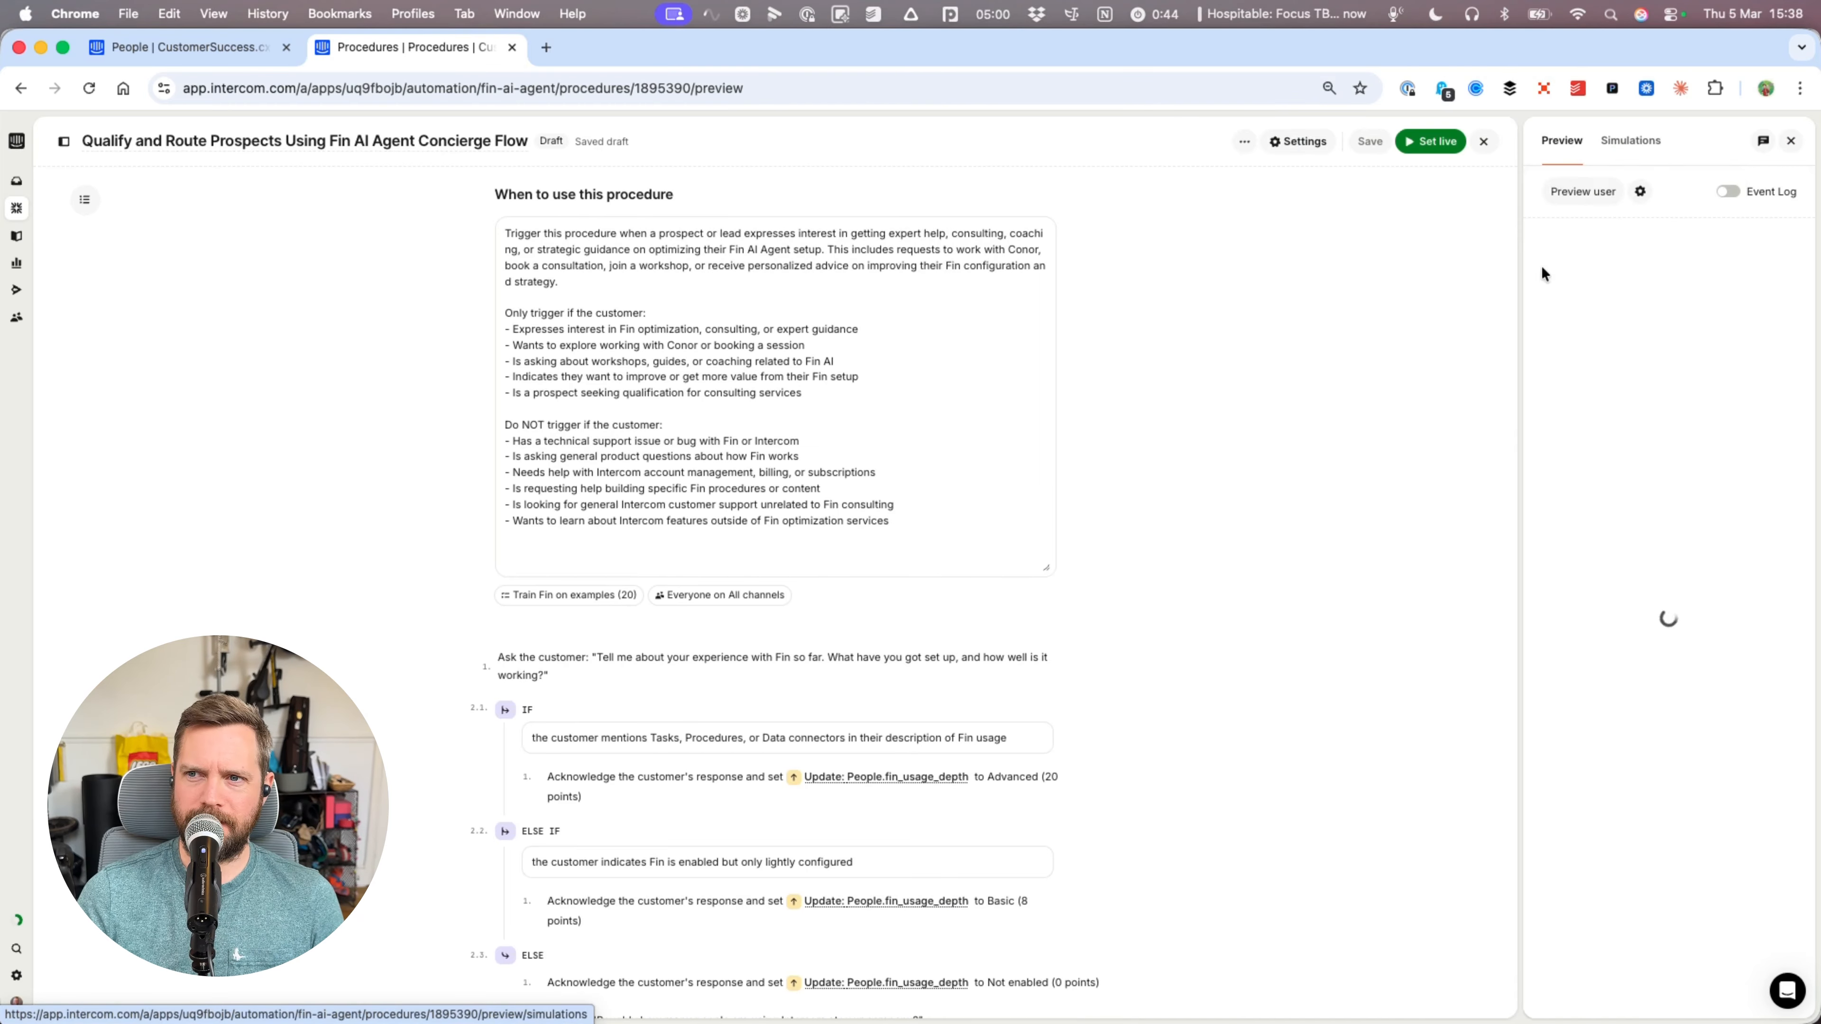
{"action": "key", "text": "alt+shift+space"}
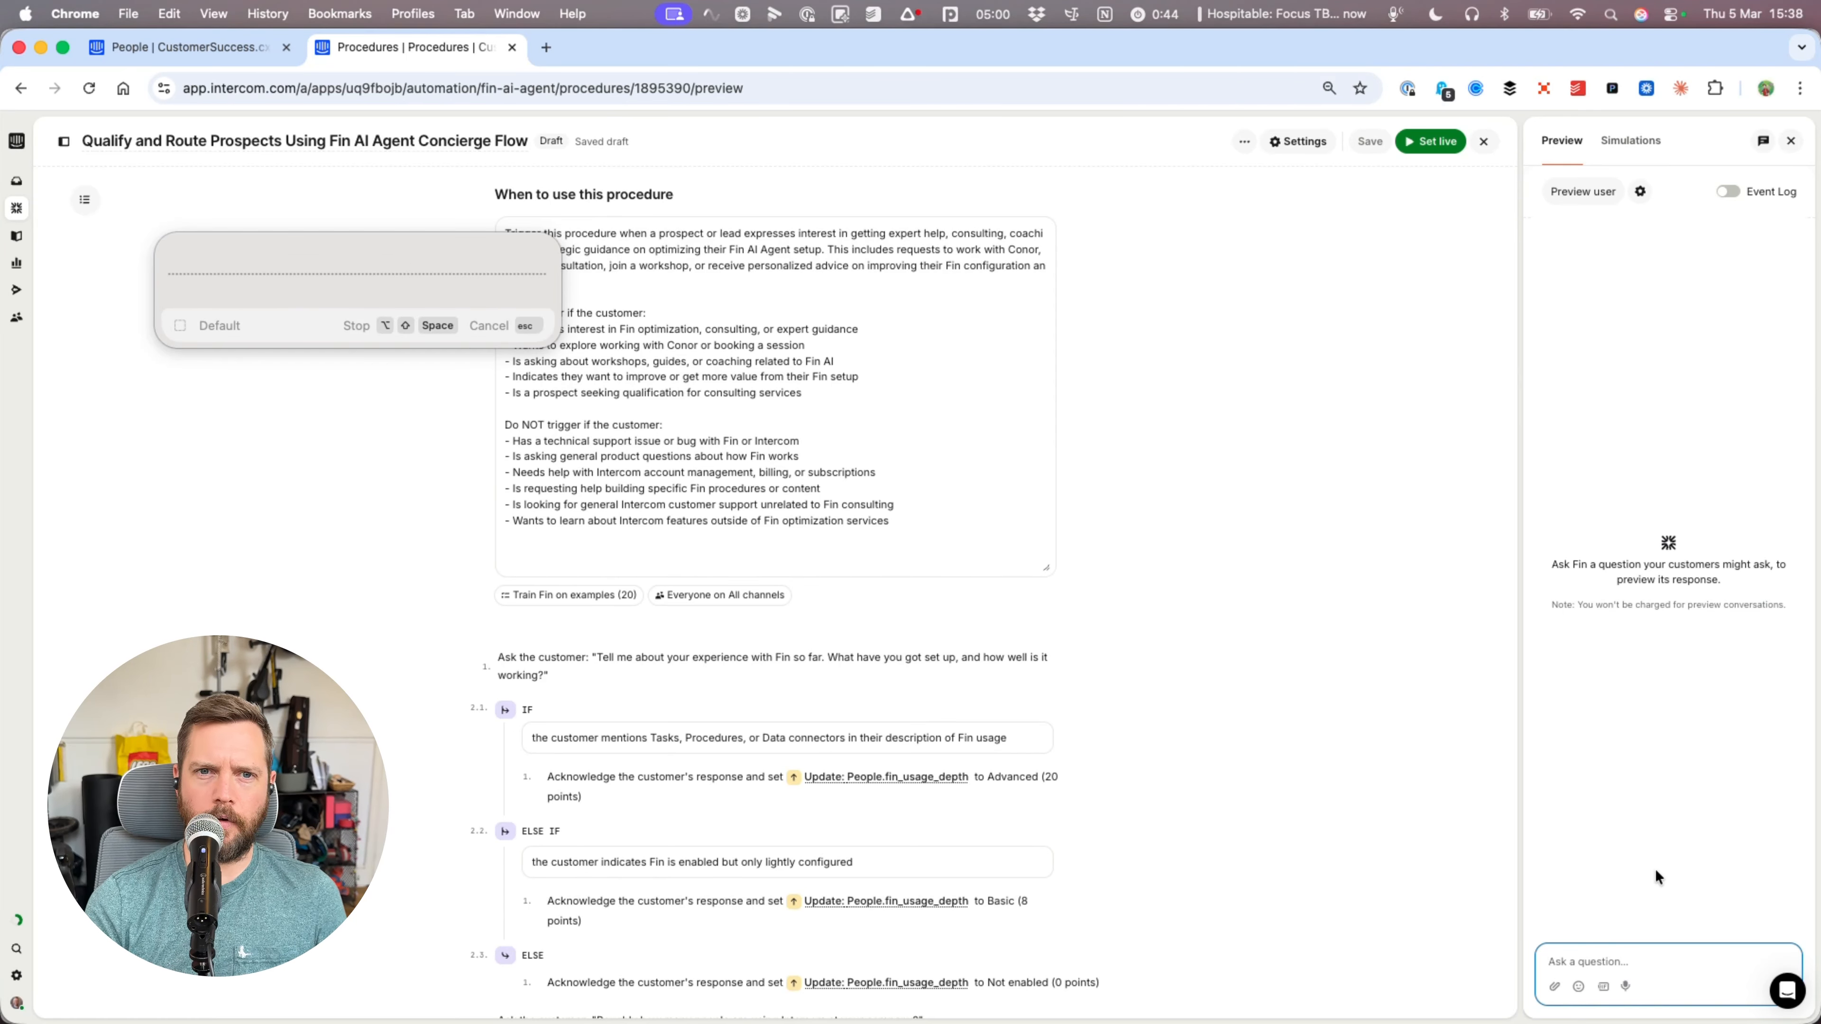
{"action": "key", "text": "alt+shift+space"}
{"action": "key", "text": "Return"}
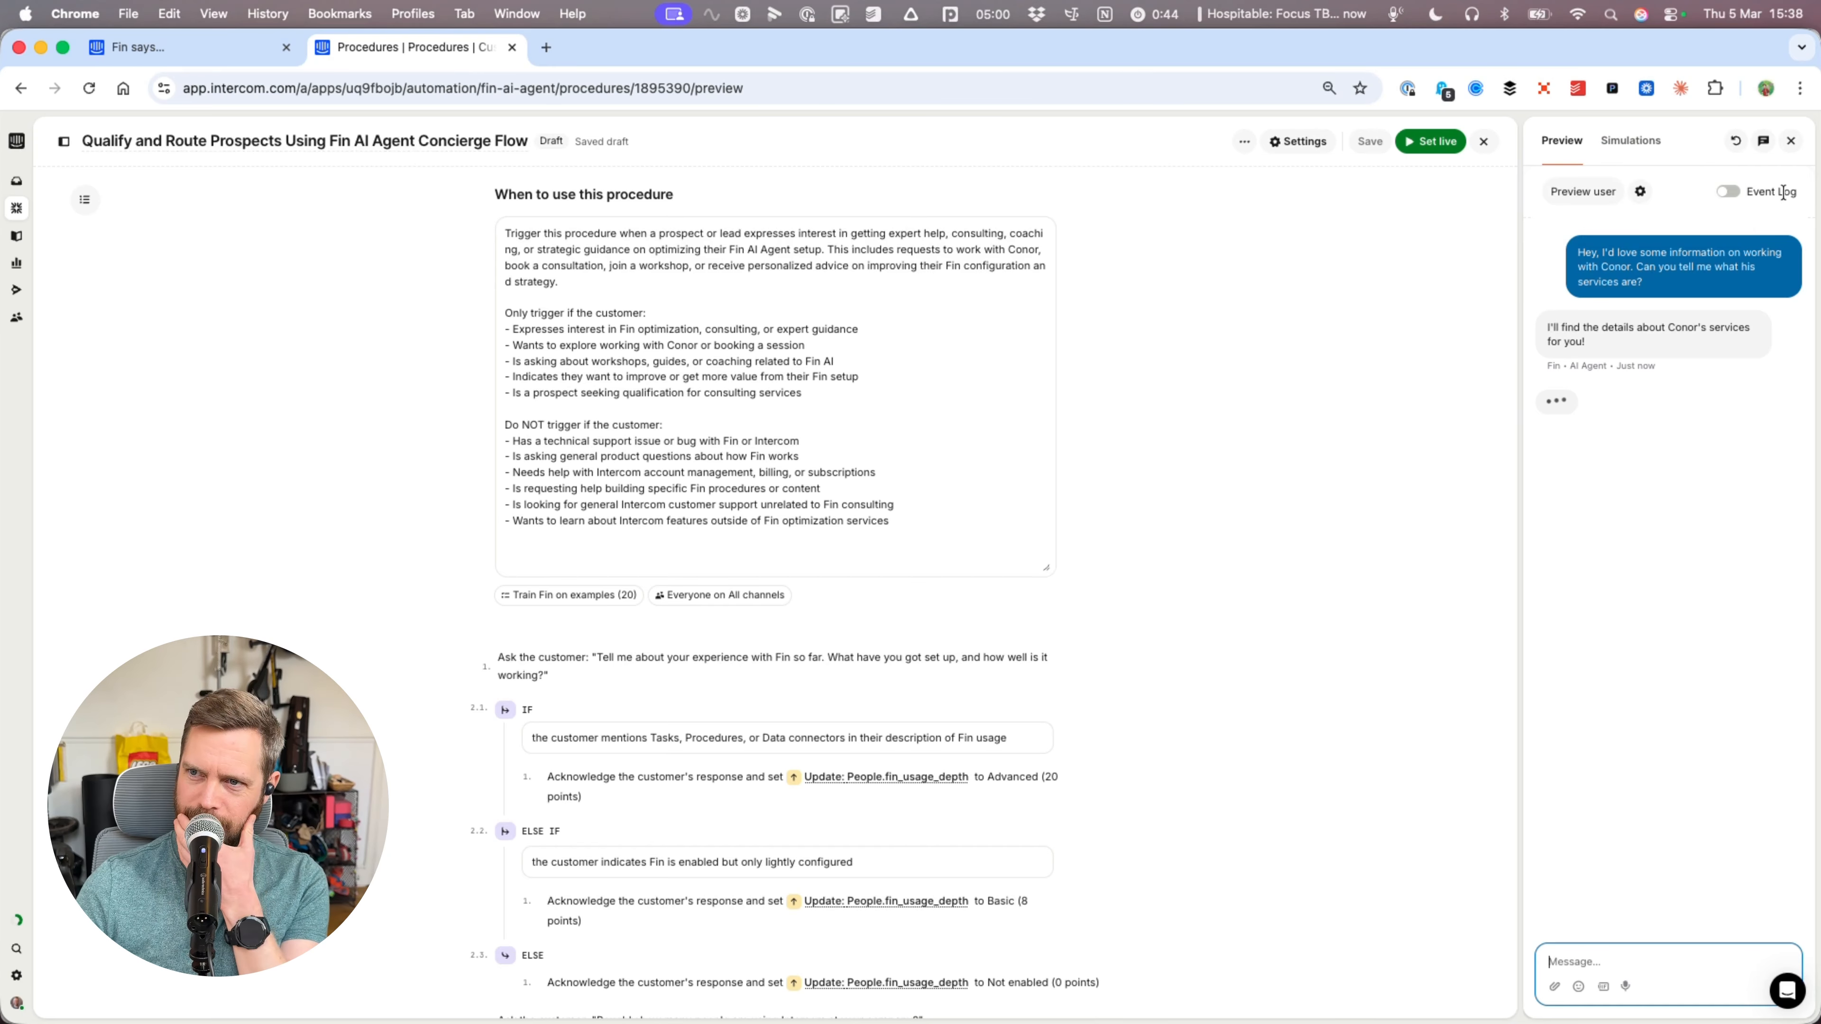
{"action": "left_click", "coordinate": [1735, 192]}
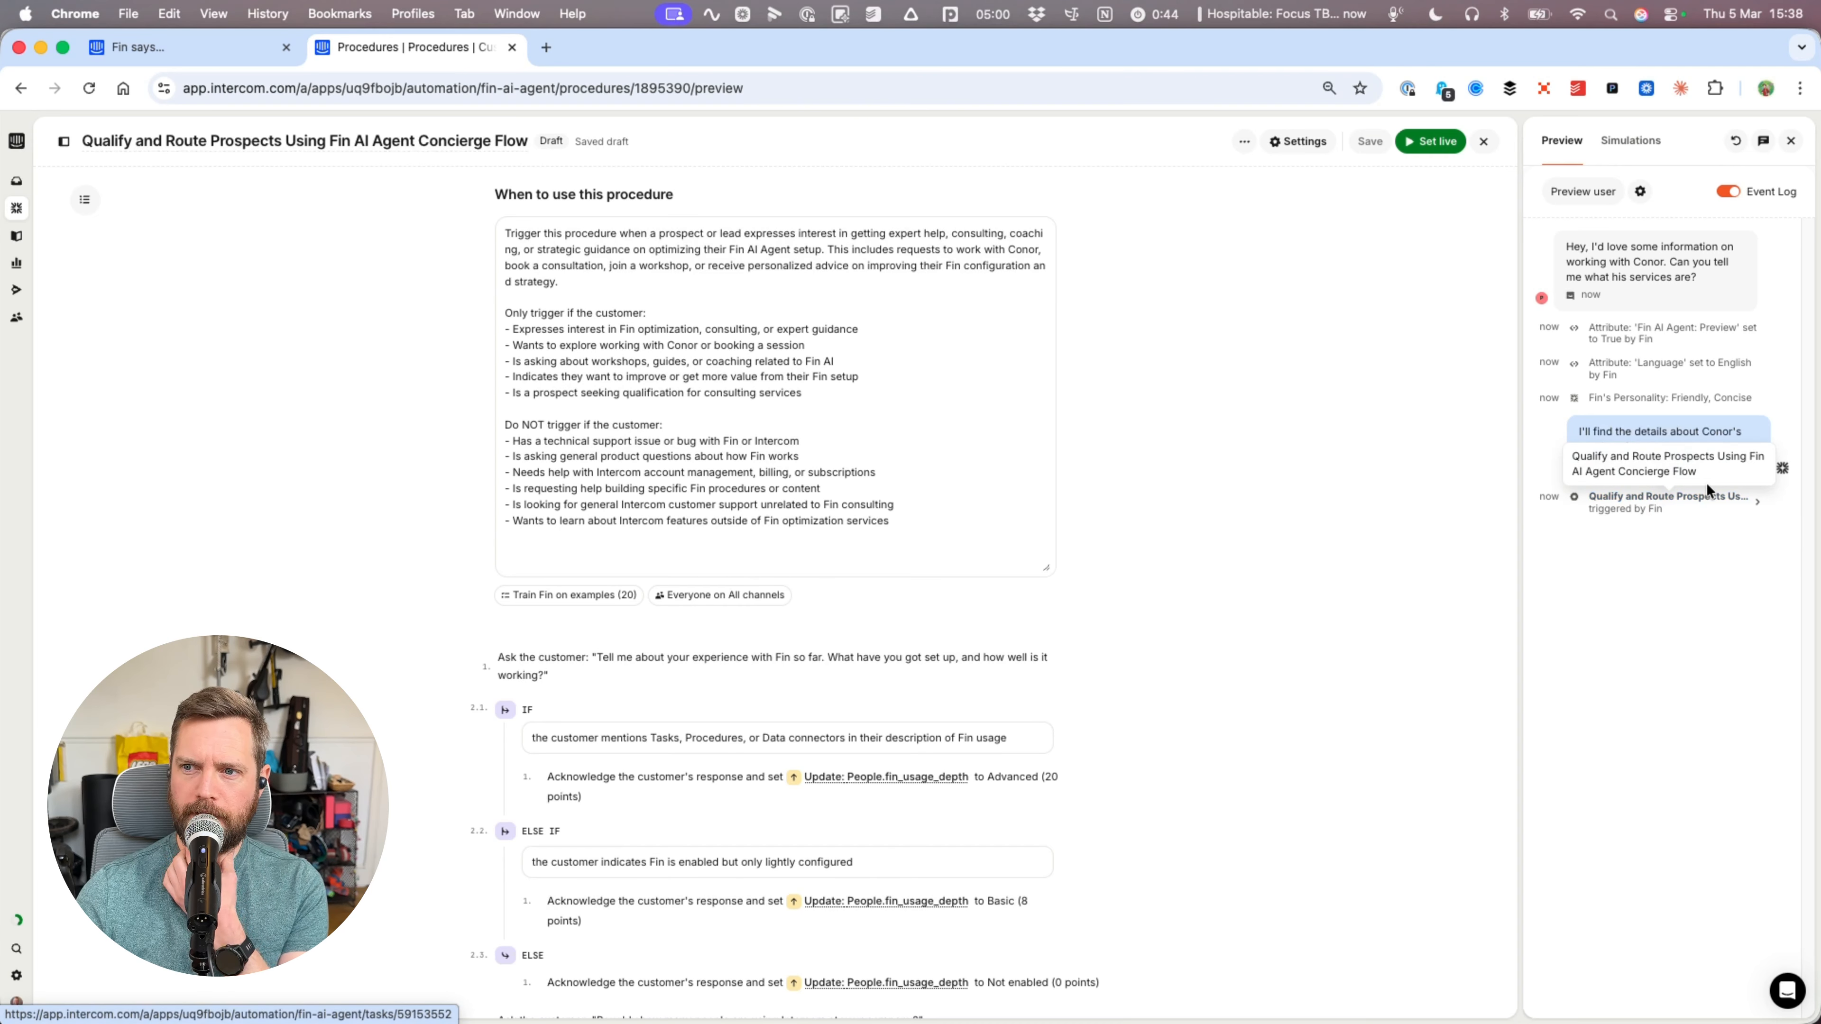
{"action": "left_click", "coordinate": [1726, 193]}
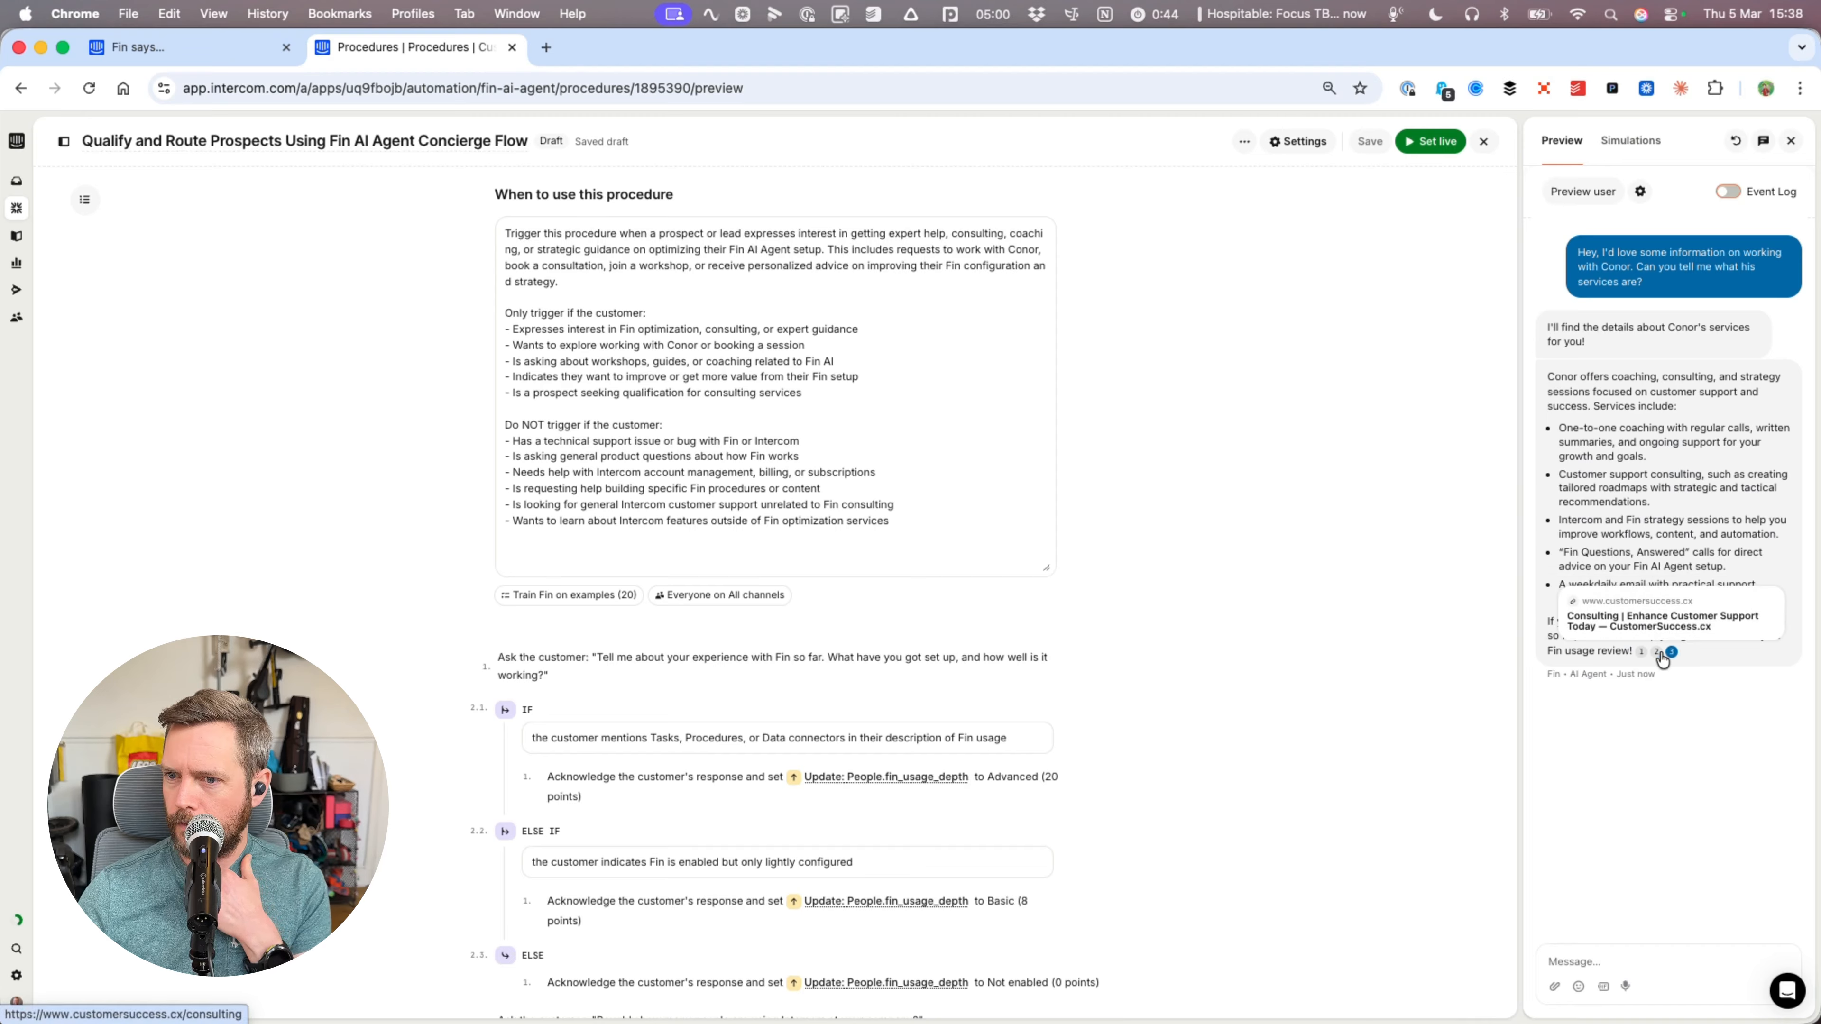
- Ask Fin how to get in contact with the consultant, and review the event log for the conversation so far
{"action": "left_click", "coordinate": [1668, 956]}
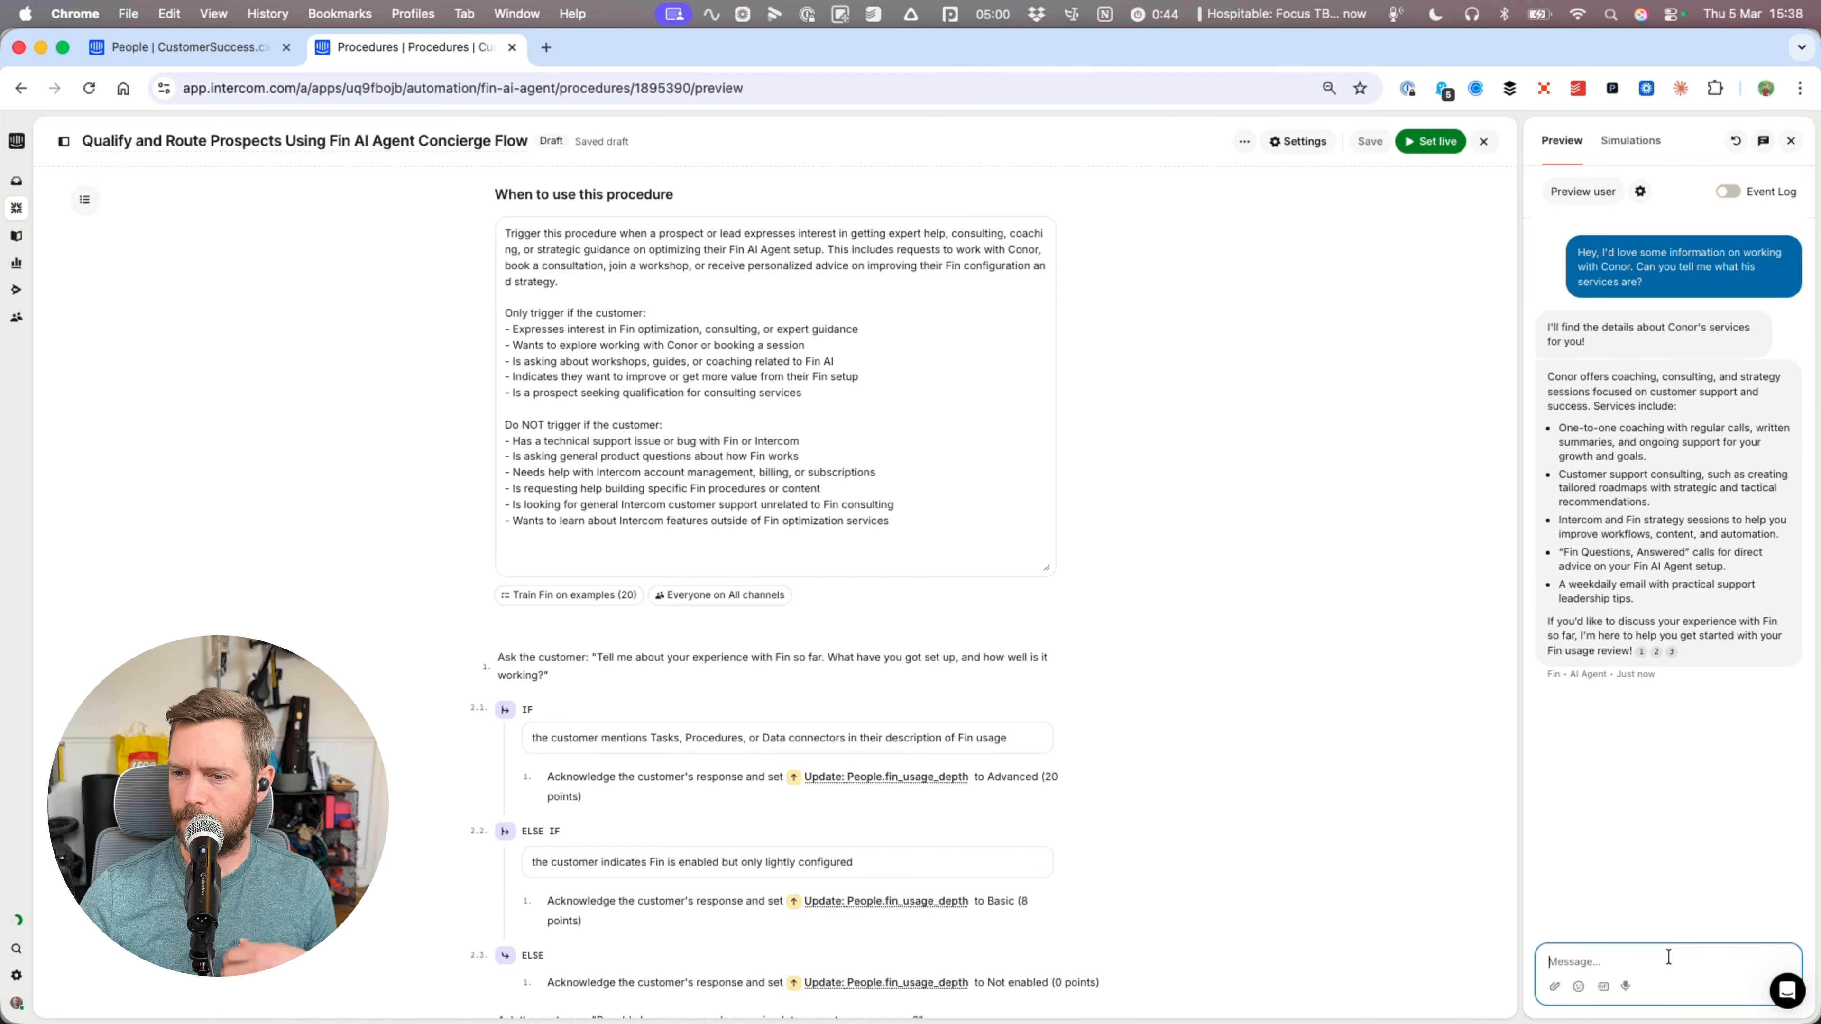
{"action": "key", "text": "alt+shift+space"}
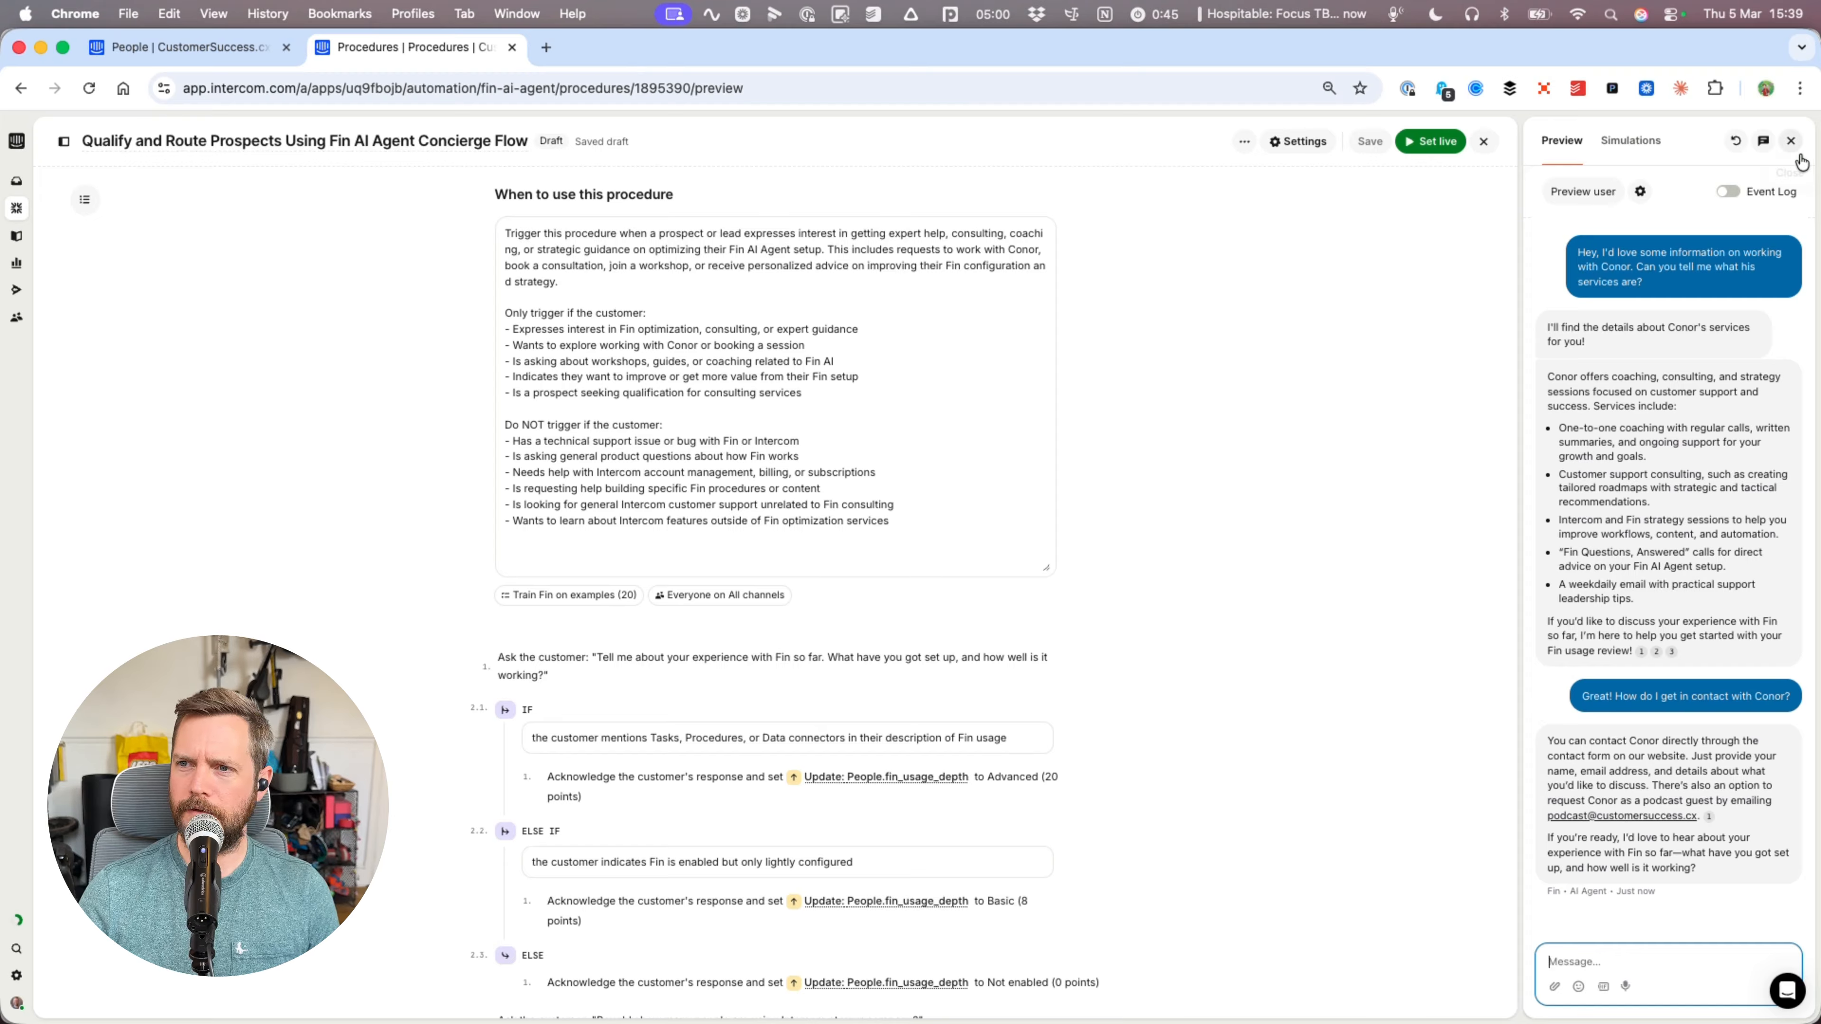
{"action": "left_click", "coordinate": [1724, 192]}
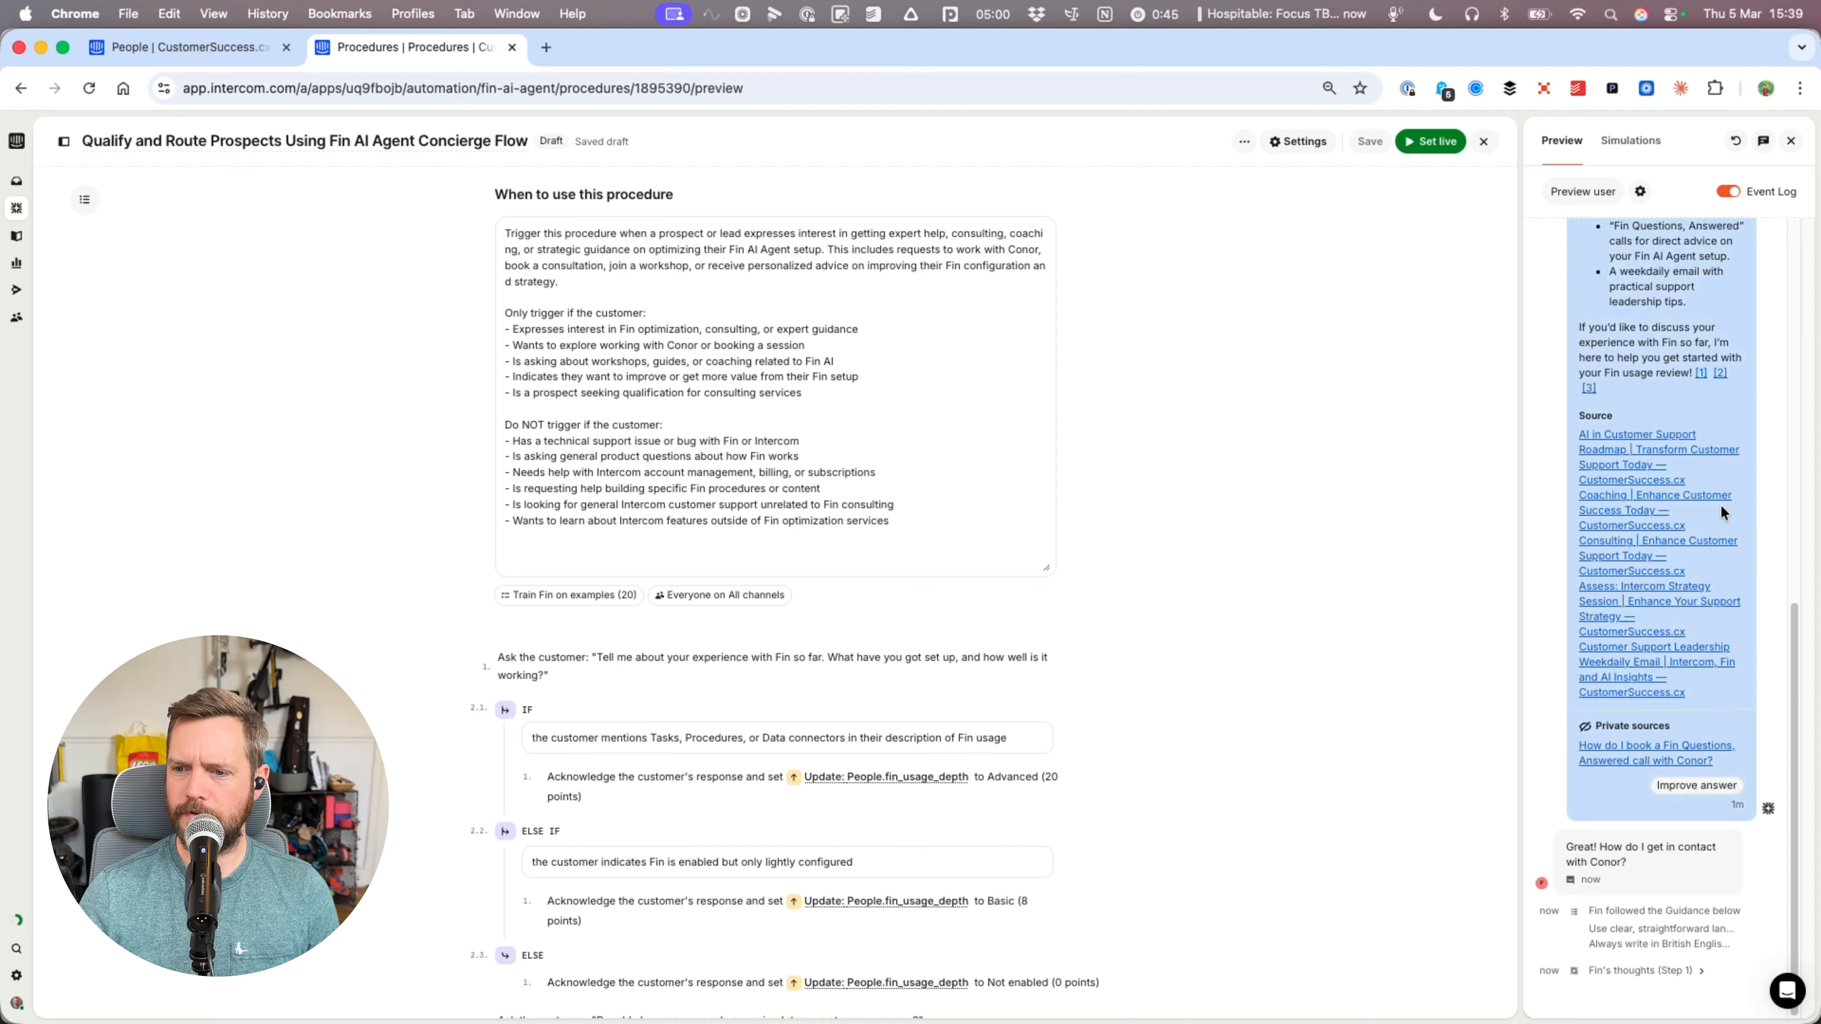
{"action": "scroll", "coordinate": [1720, 504], "scroll_direction": "up", "scroll_amount": 8}
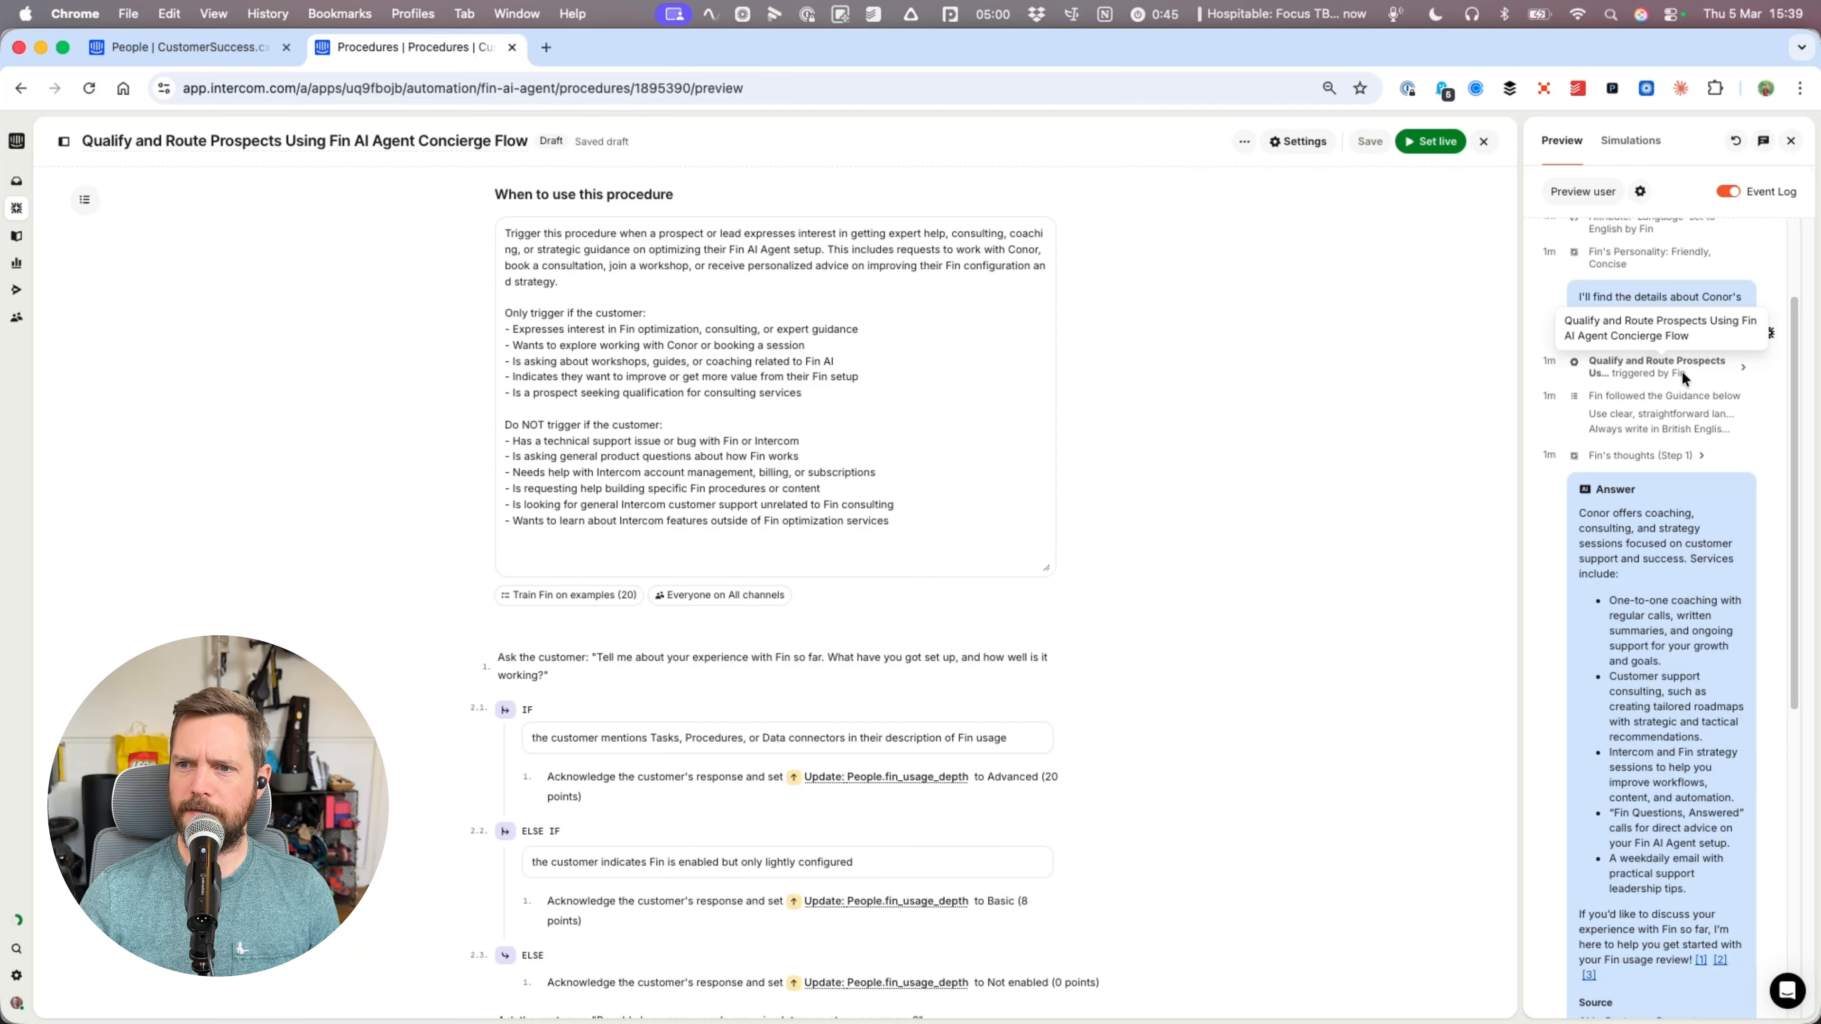
{"action": "scroll", "coordinate": [1683, 371], "scroll_direction": "down", "scroll_amount": 8}
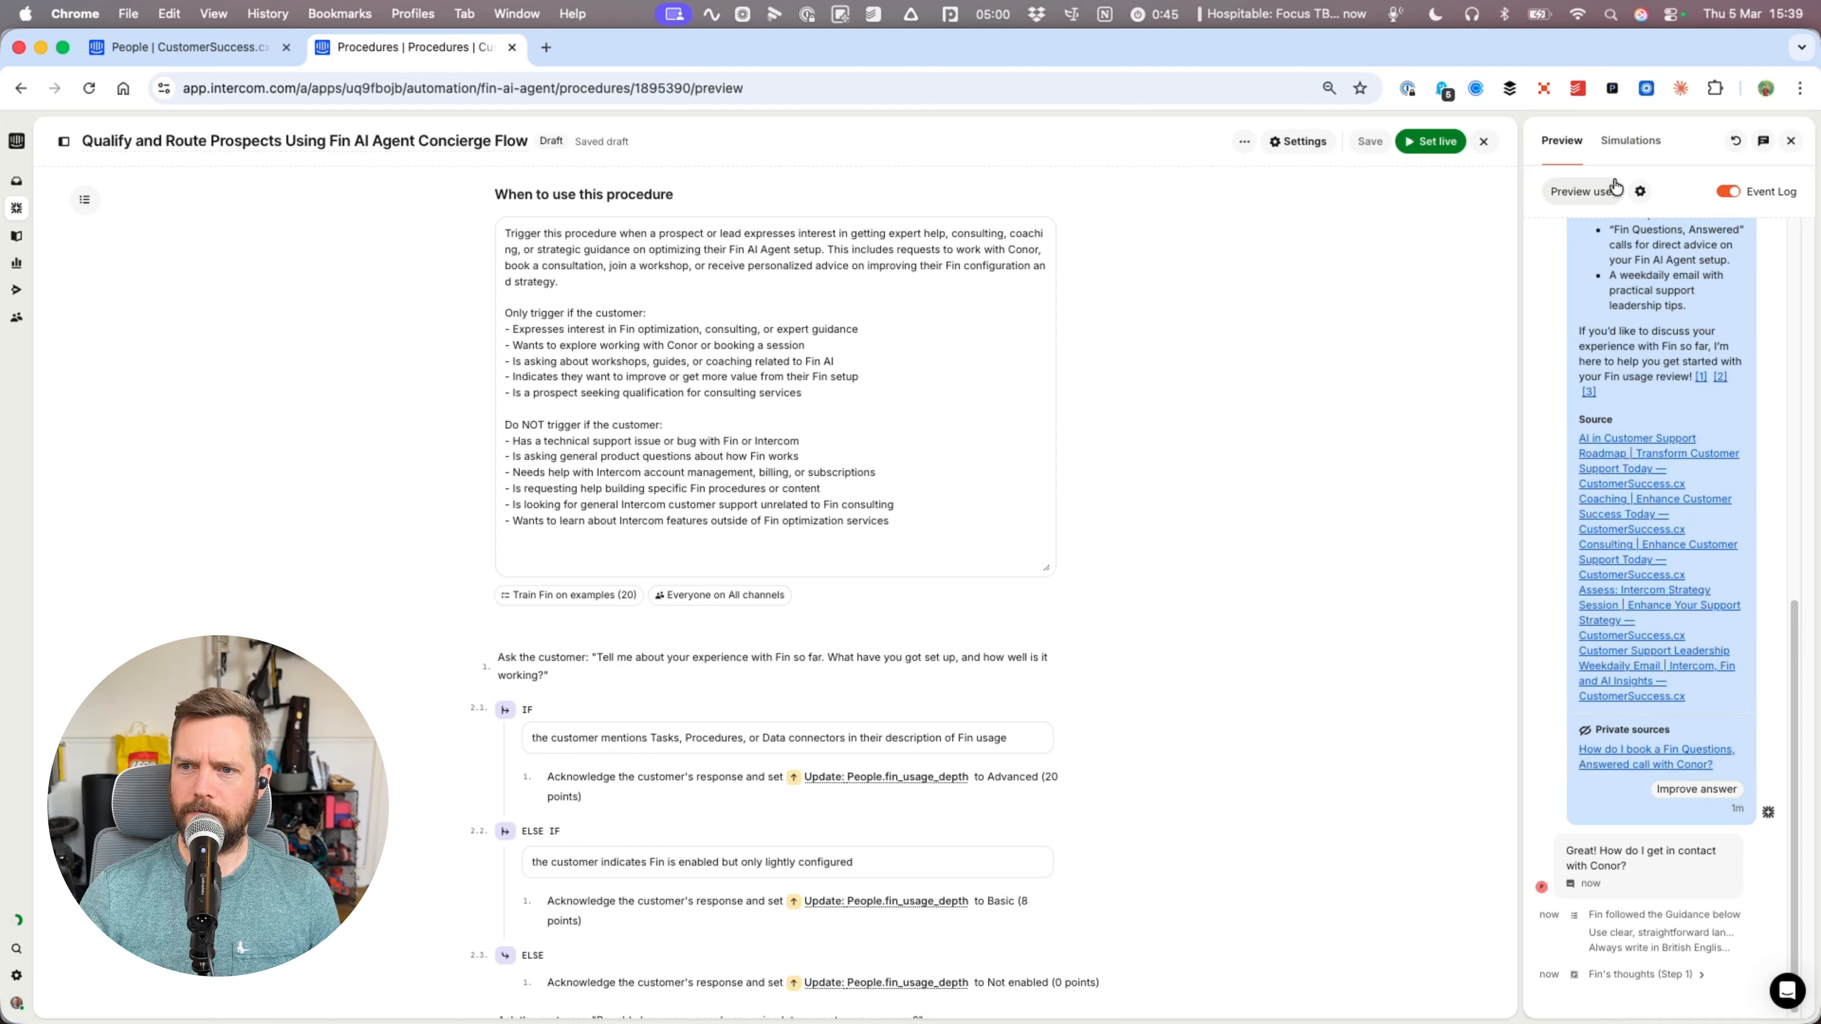
{"action": "left_click", "coordinate": [1728, 192]}
- Reply to Fin with "So far we have fin enabled, but we haven't done a huge amount of work to set it up beyond that."
{"action": "left_click", "coordinate": [1659, 949]}
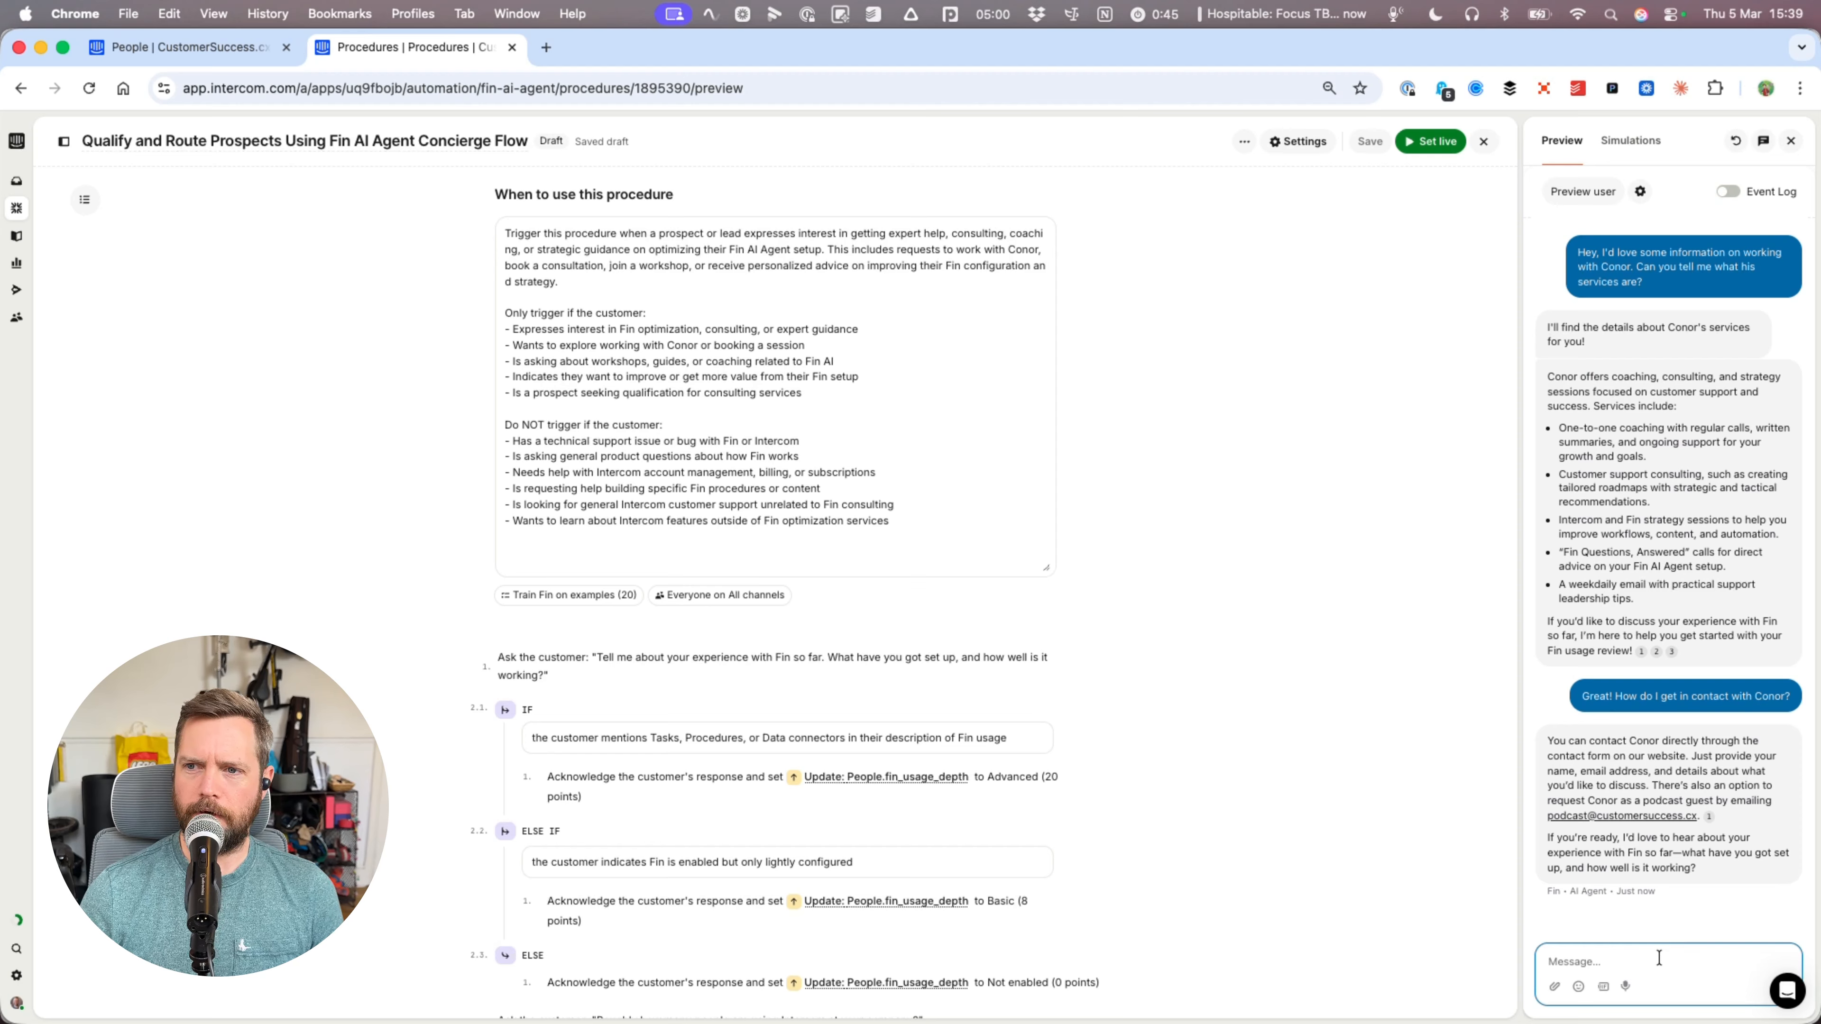
{"action": "key", "text": "alt+shift+space"}
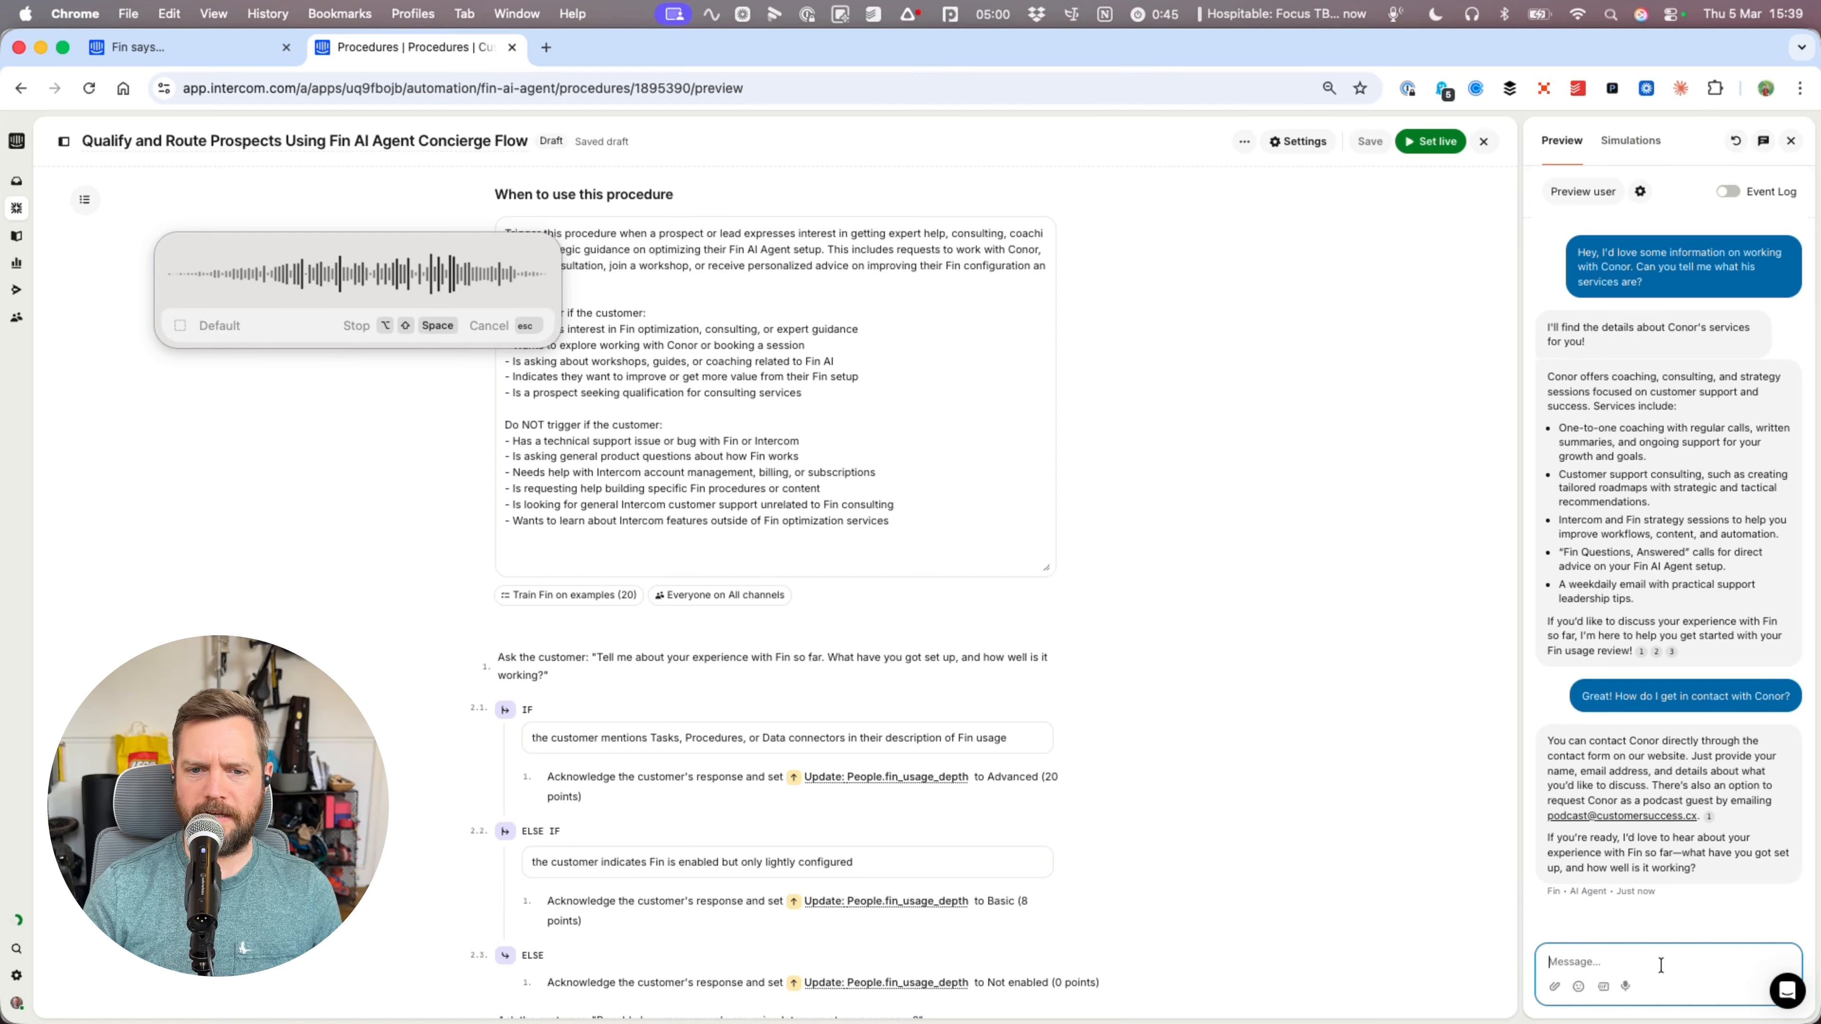
{"action": "key", "text": "alt+shift+space"}
{"action": "key", "text": "Return"}
- Compare the fin_usage_depth update in the event log with the procedure's Fin usage branches
{"action": "scroll", "coordinate": [924, 691], "scroll_direction": "down", "scroll_amount": 5}
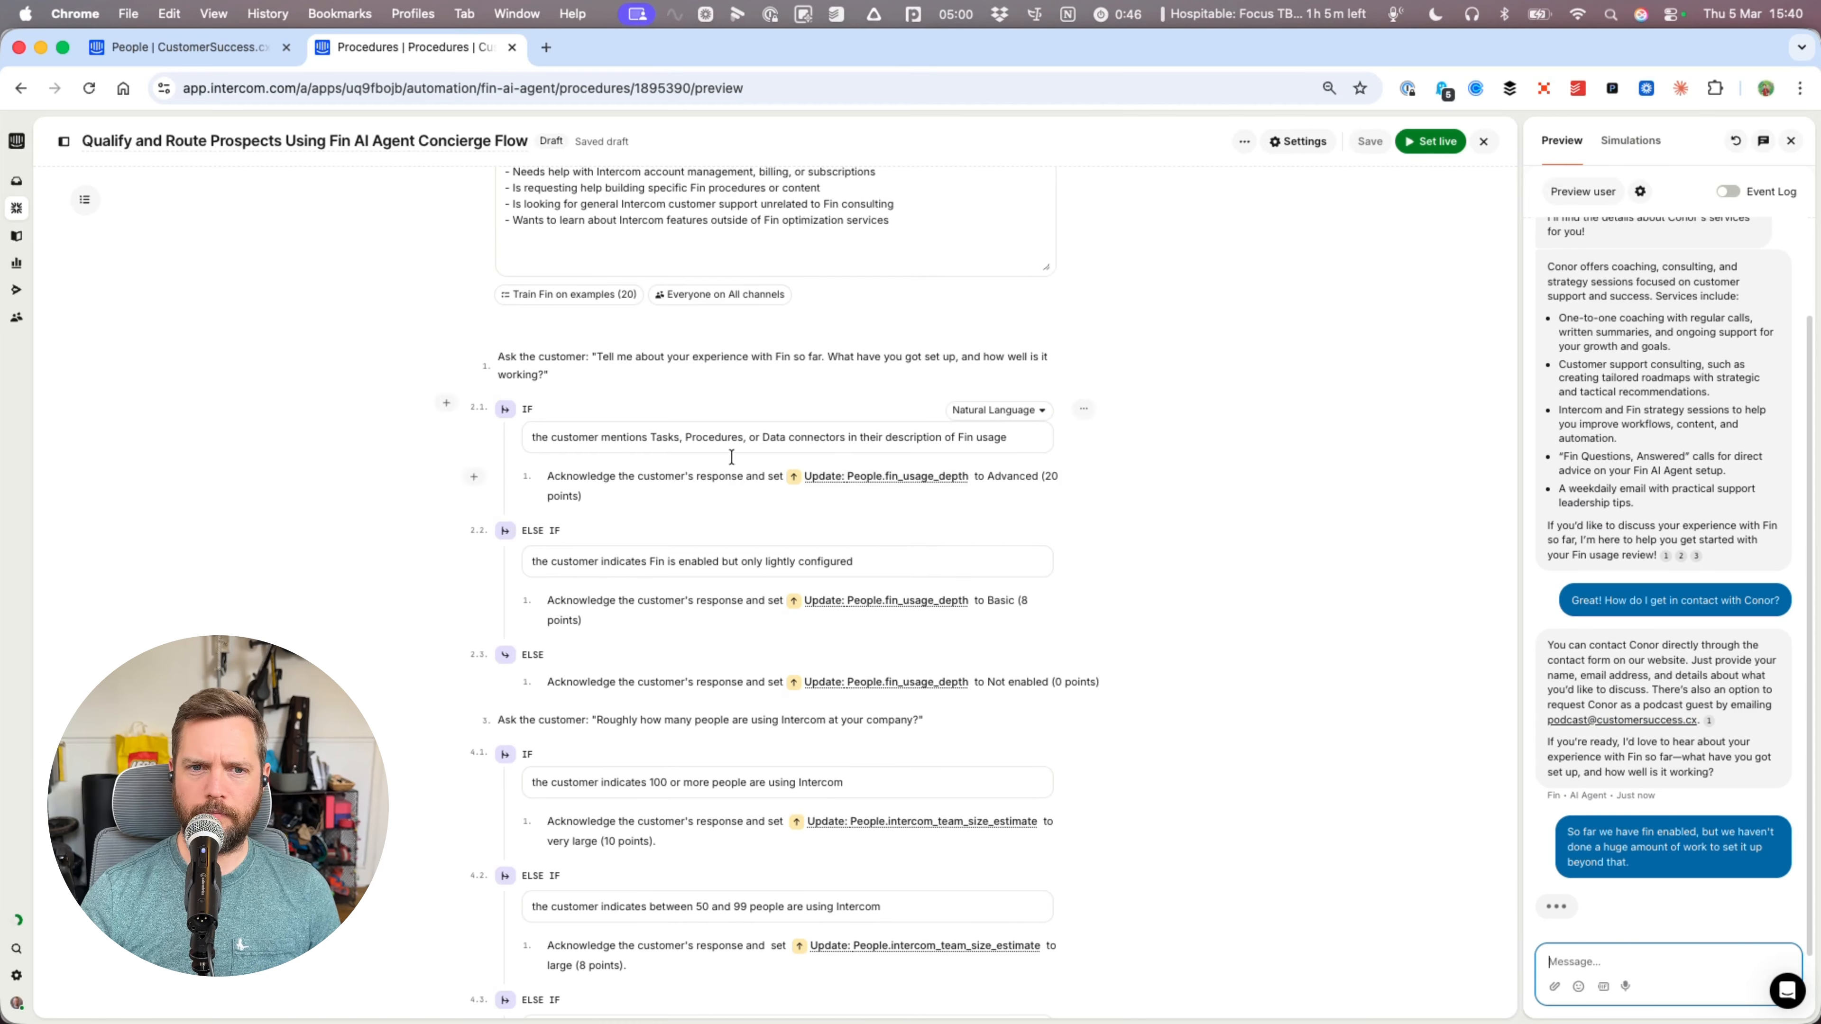
{"action": "scroll", "coordinate": [1149, 465], "scroll_direction": "down", "scroll_amount": 3}
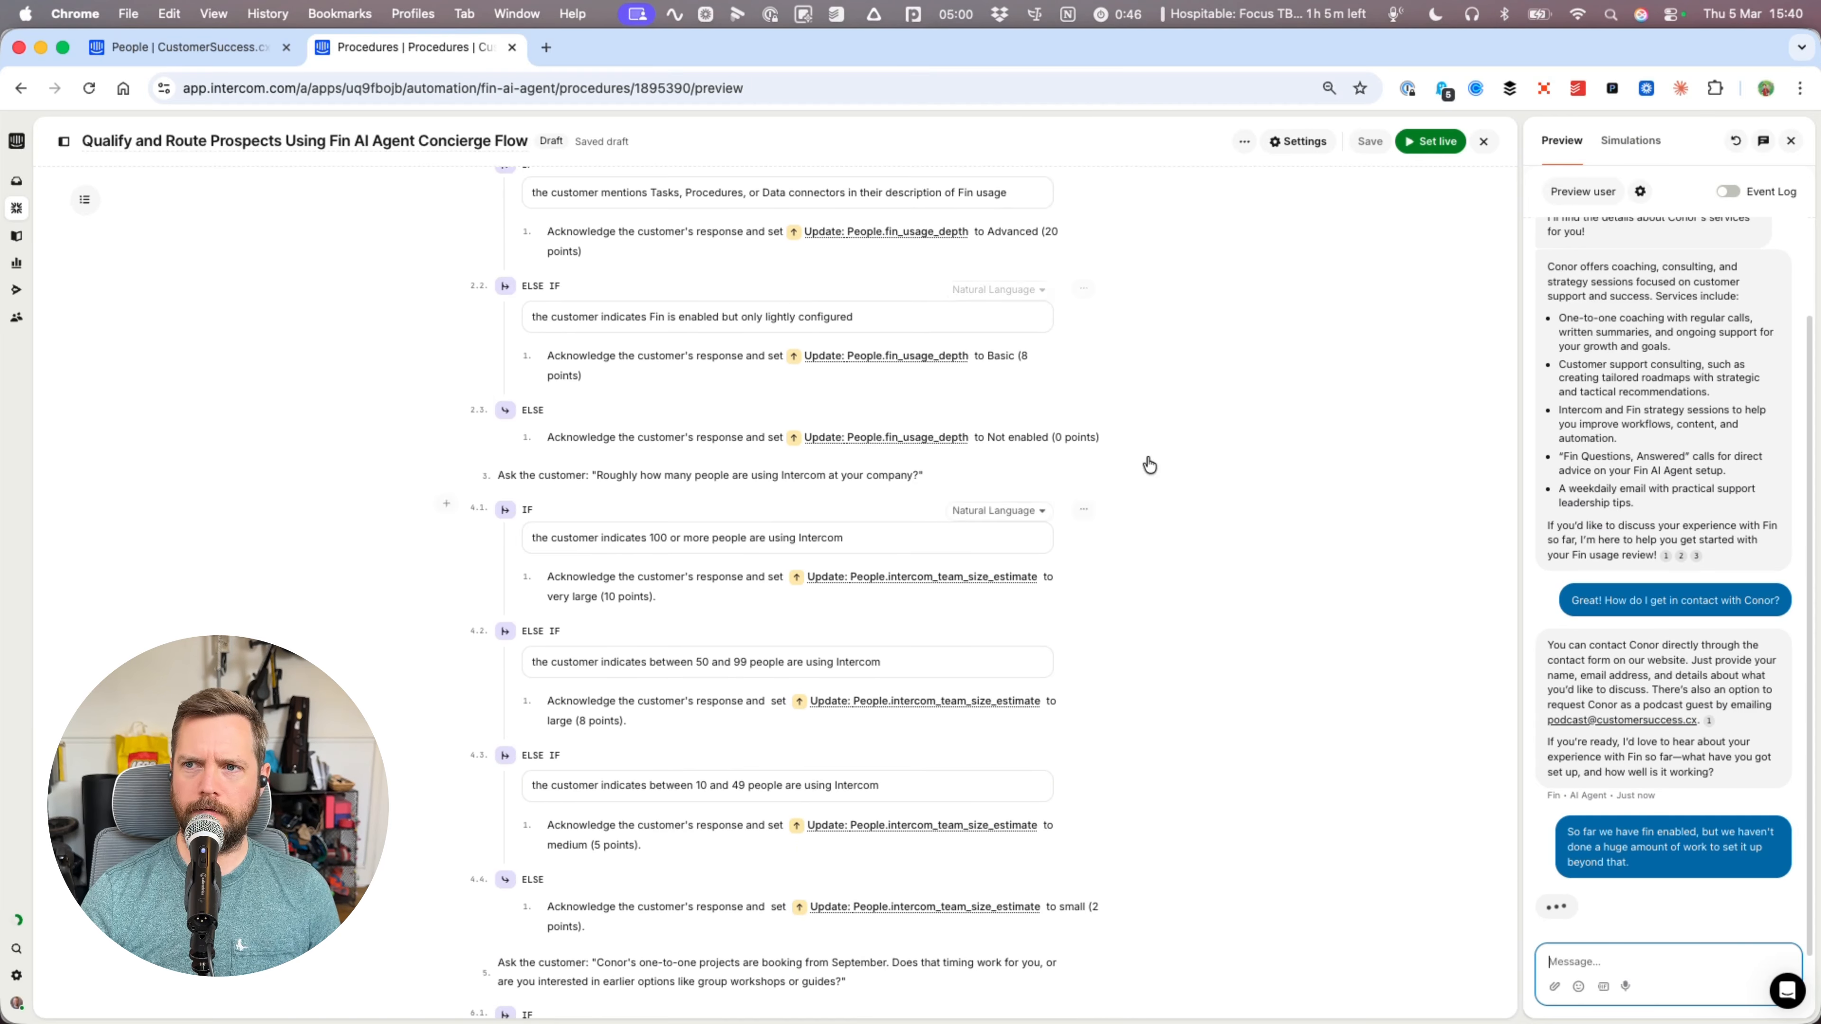
{"action": "left_click", "coordinate": [1728, 191]}
{"action": "left_click", "coordinate": [1729, 197]}
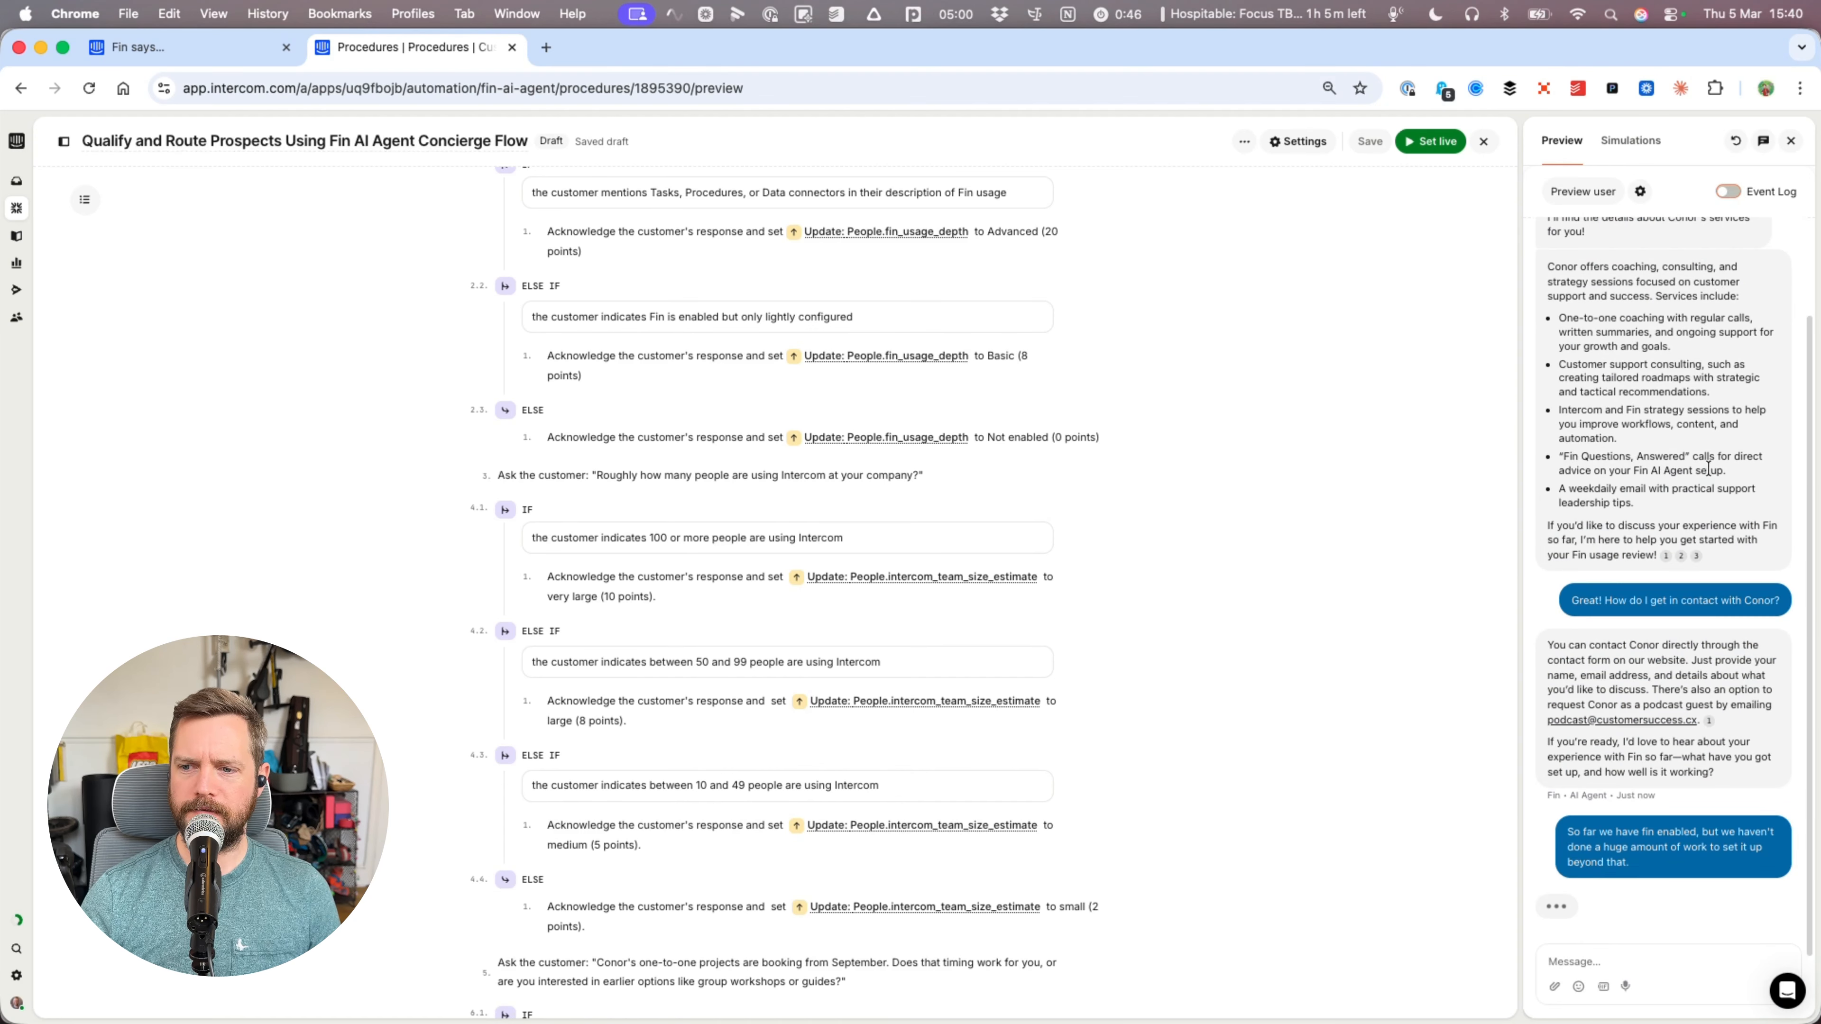
{"action": "left_click", "coordinate": [1728, 191]}
{"action": "mouse_move", "coordinate": [1680, 623]}
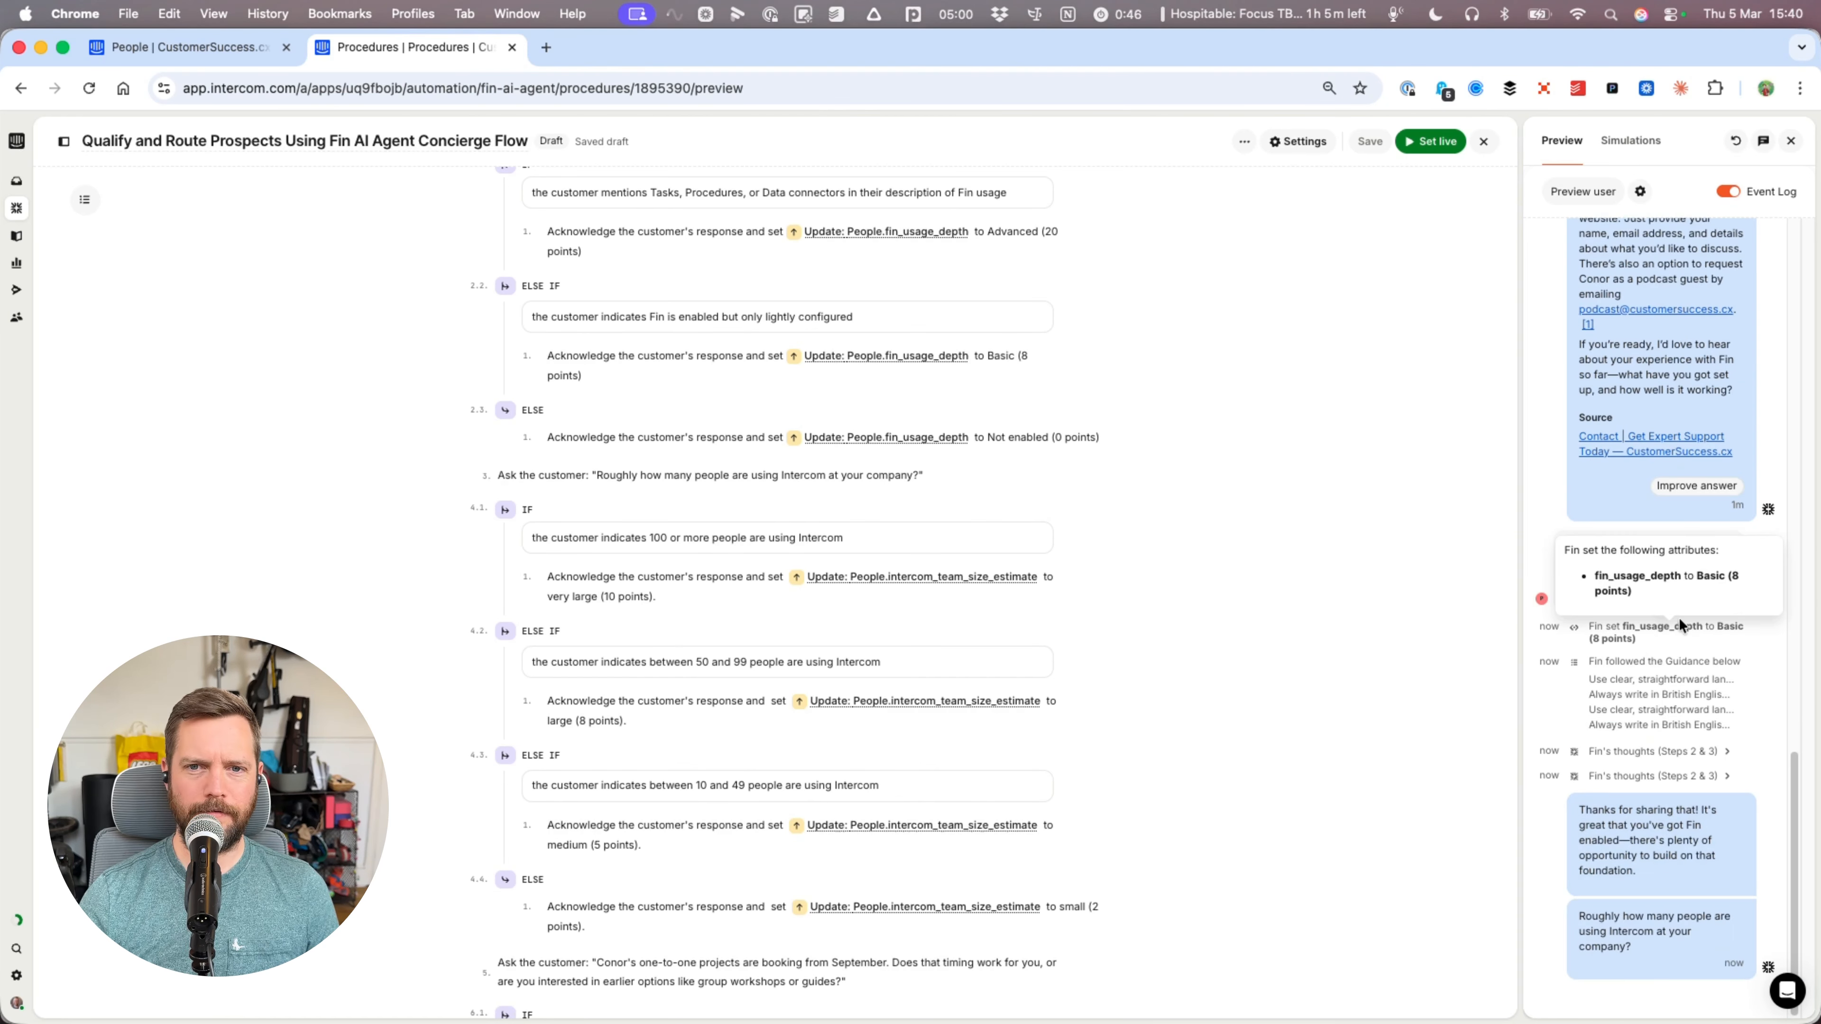
{"action": "scroll", "coordinate": [887, 509], "scroll_direction": "up", "scroll_amount": 5}
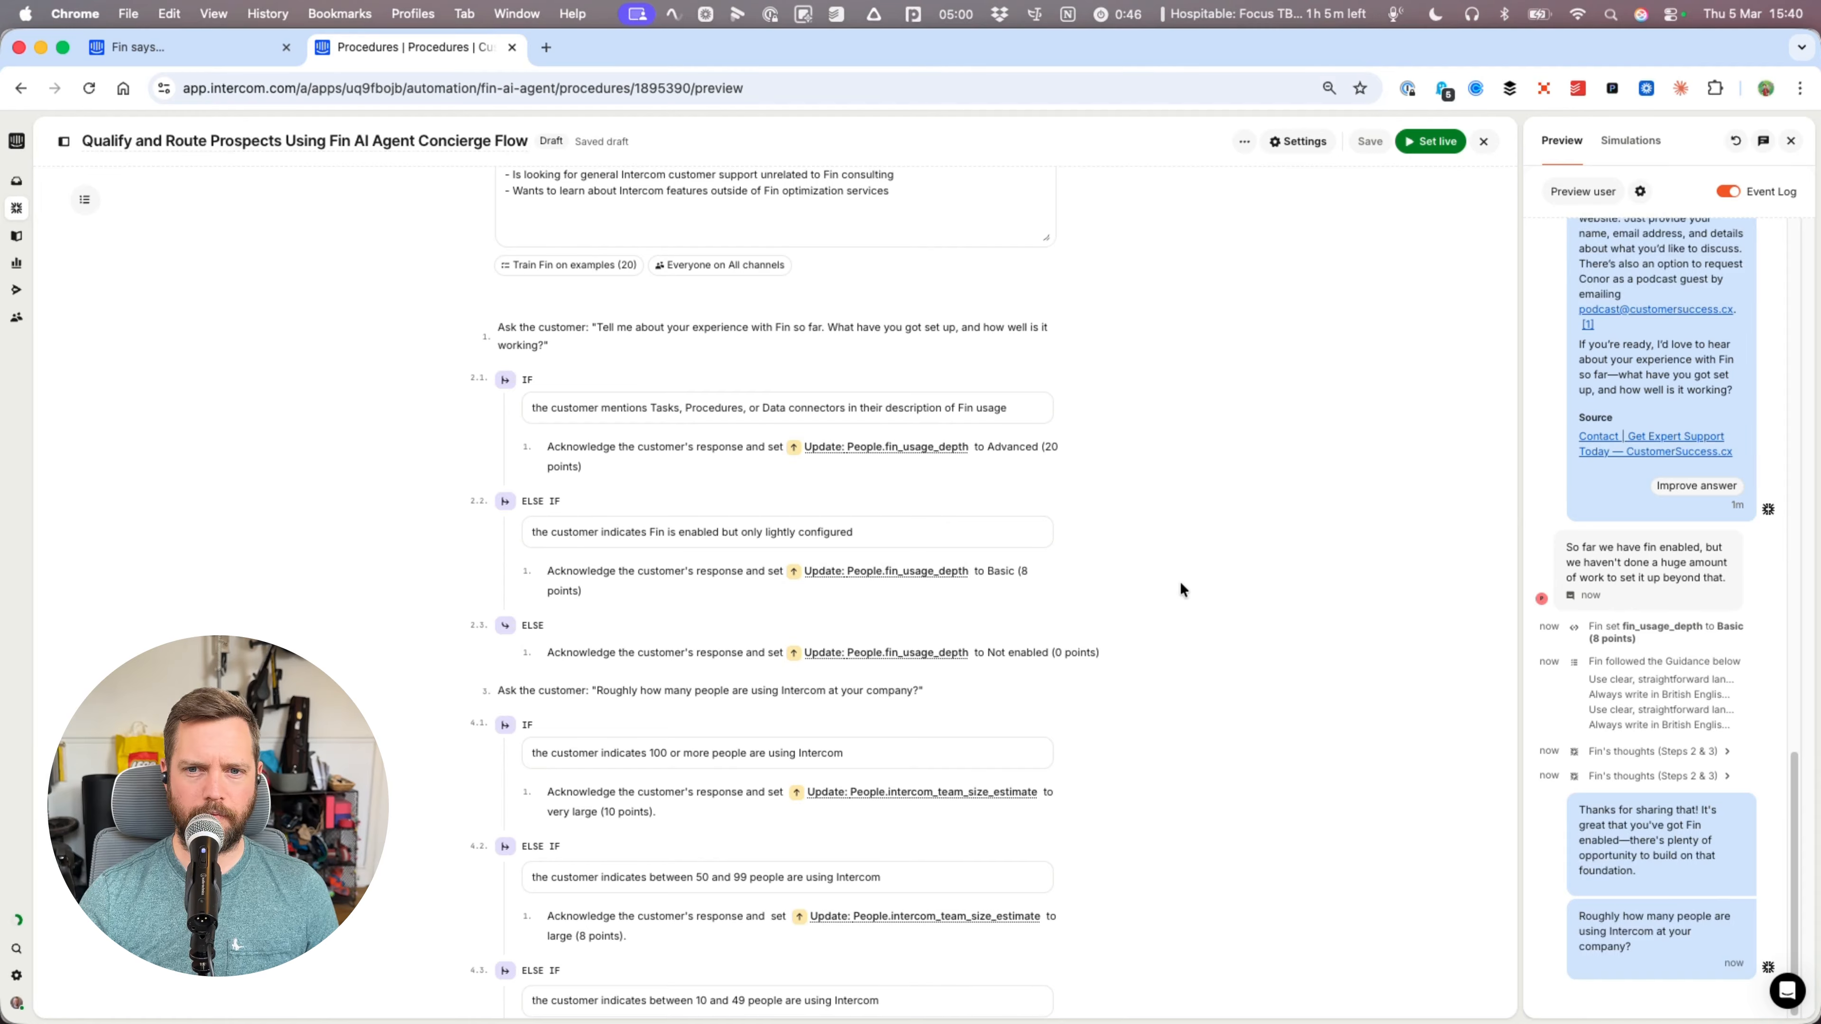
{"action": "scroll", "coordinate": [1180, 590], "scroll_direction": "down", "scroll_amount": 5}
- Answer Fin's question about the number of people using Intercom with "We have 20 support agents."
{"action": "left_click", "coordinate": [1693, 954]}
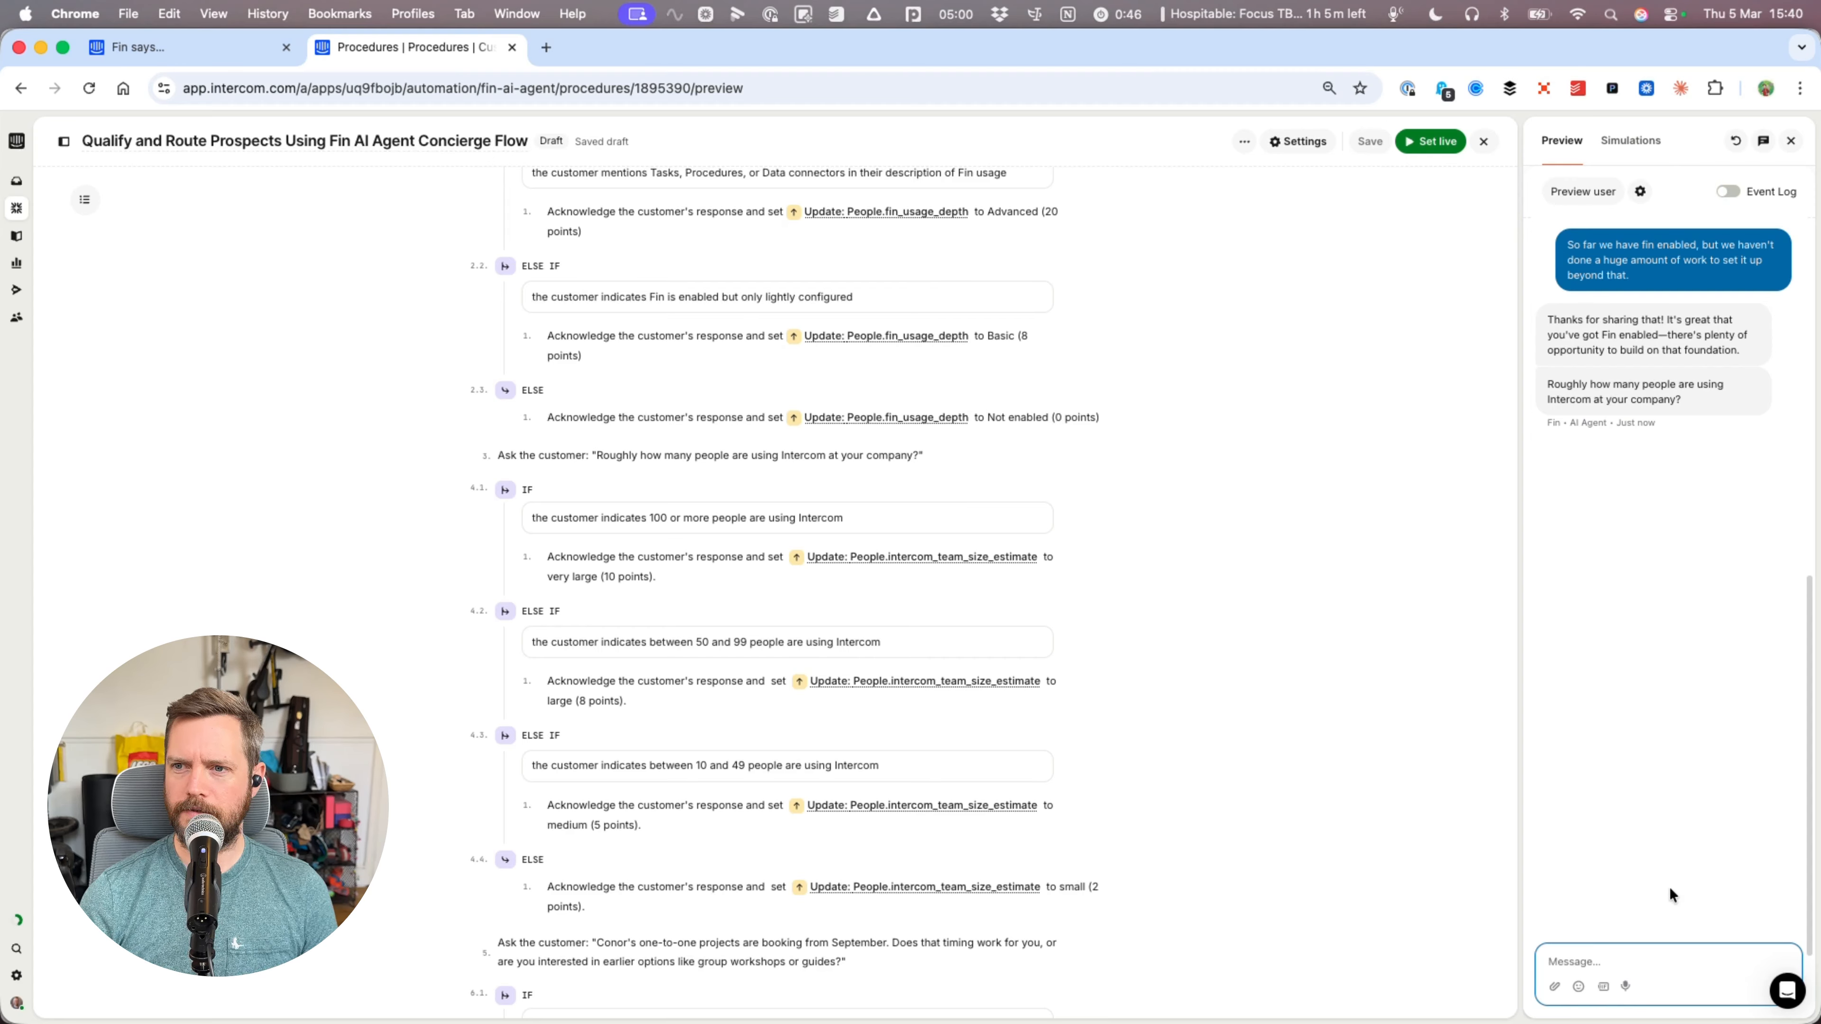
{"action": "key", "text": "alt+shift+space"}
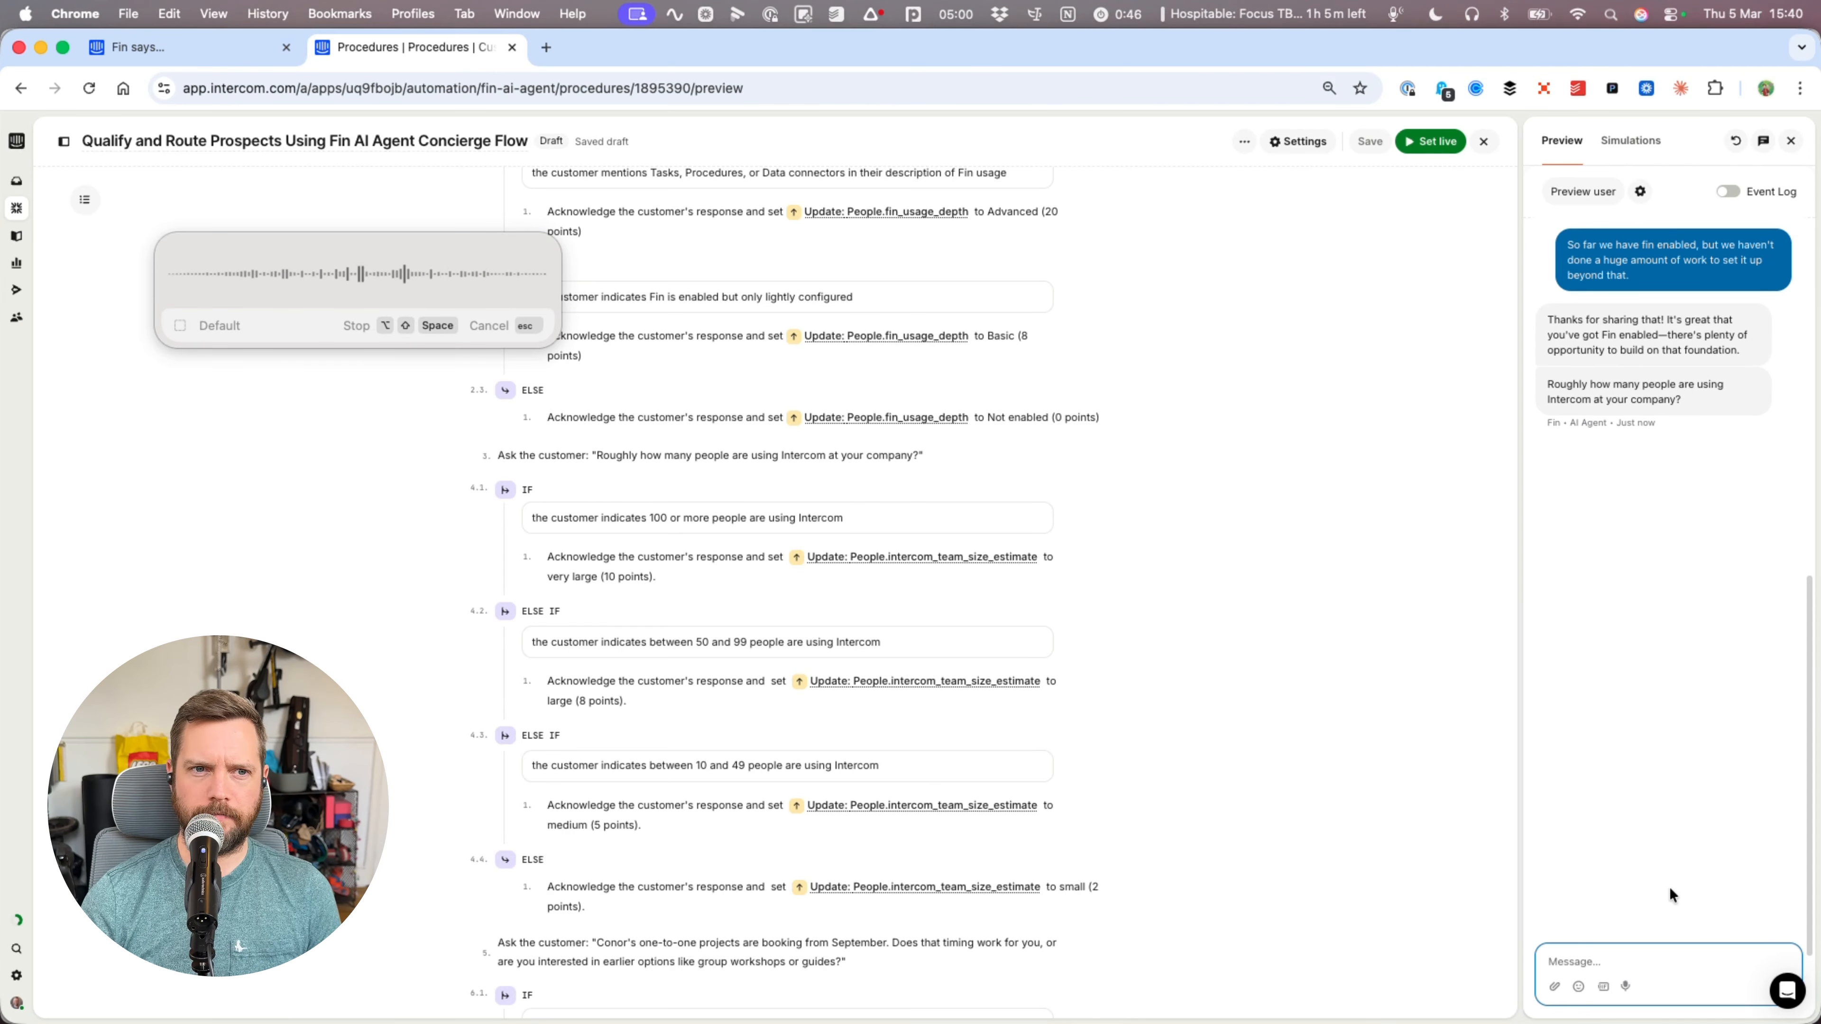
{"action": "key", "text": "alt+shift+space"}
{"action": "key", "text": "Return"}
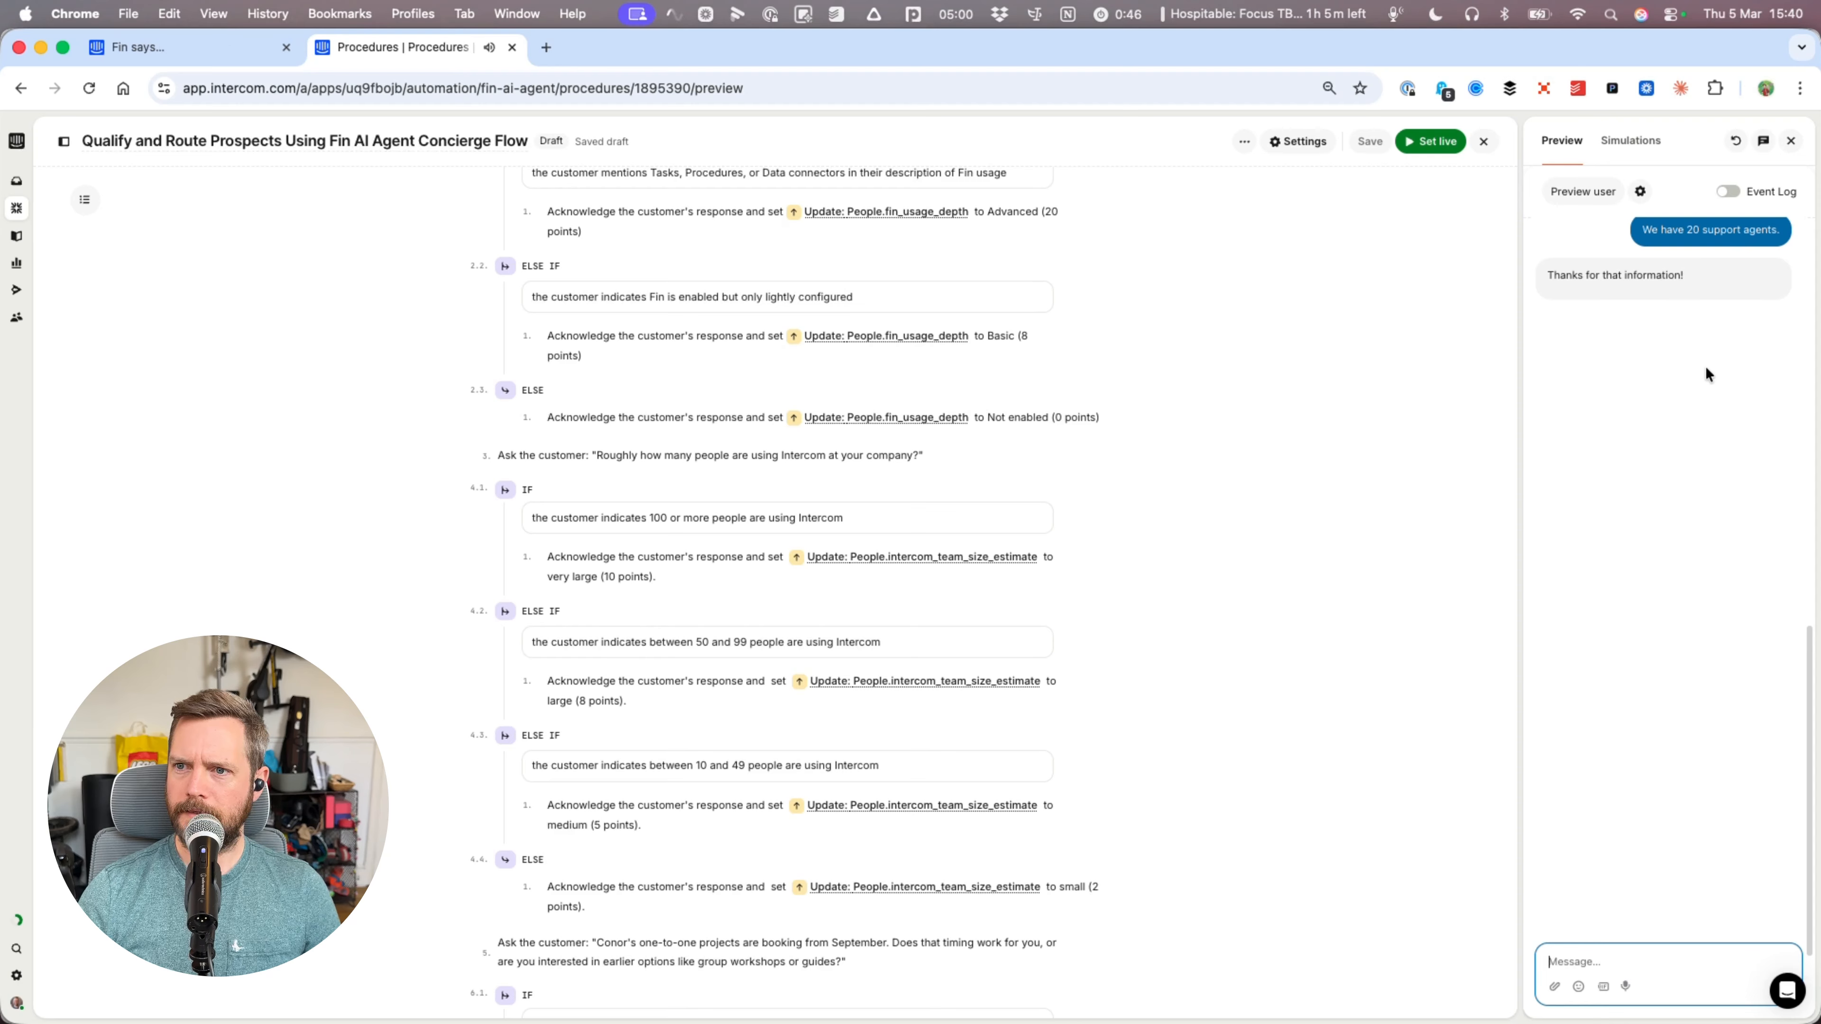
- Check the team size update in the event log, and reply "I was really hoping to get someone sooner. Is he really not available until September?"
{"action": "left_click", "coordinate": [1728, 191]}
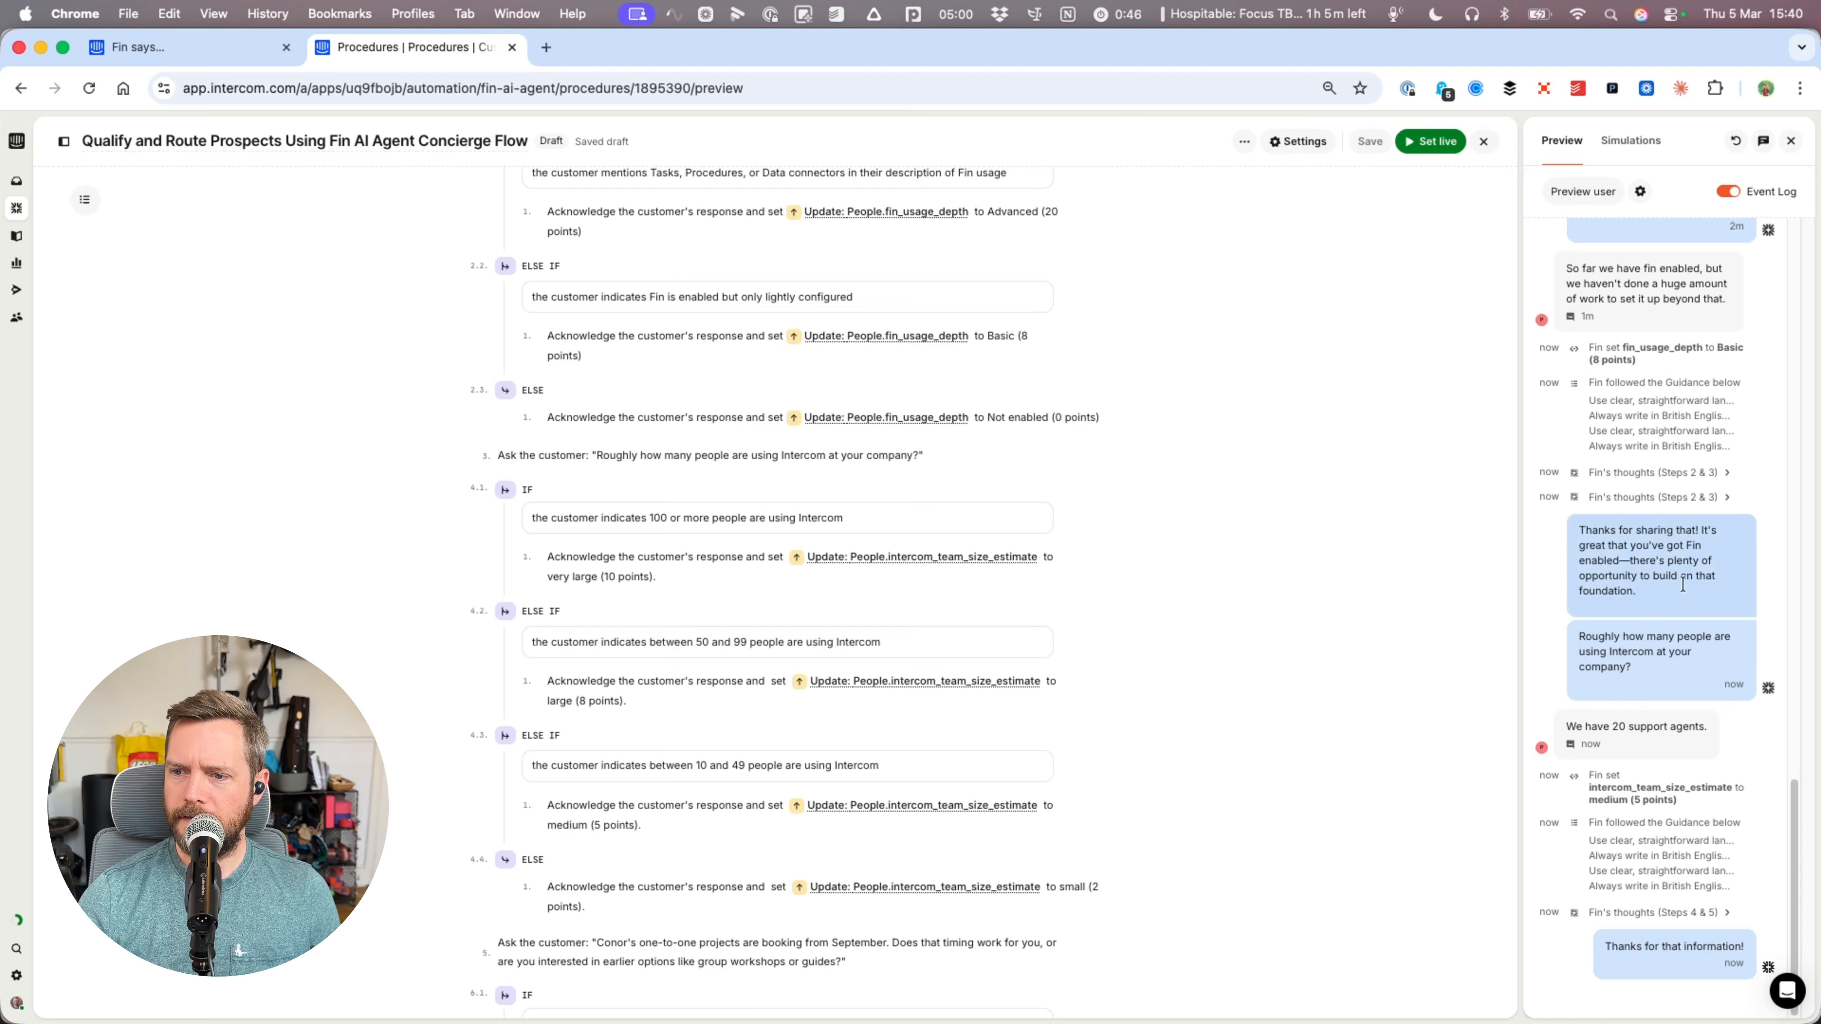
{"action": "left_click", "coordinate": [1728, 190]}
{"action": "key", "text": "alt+shift+space"}
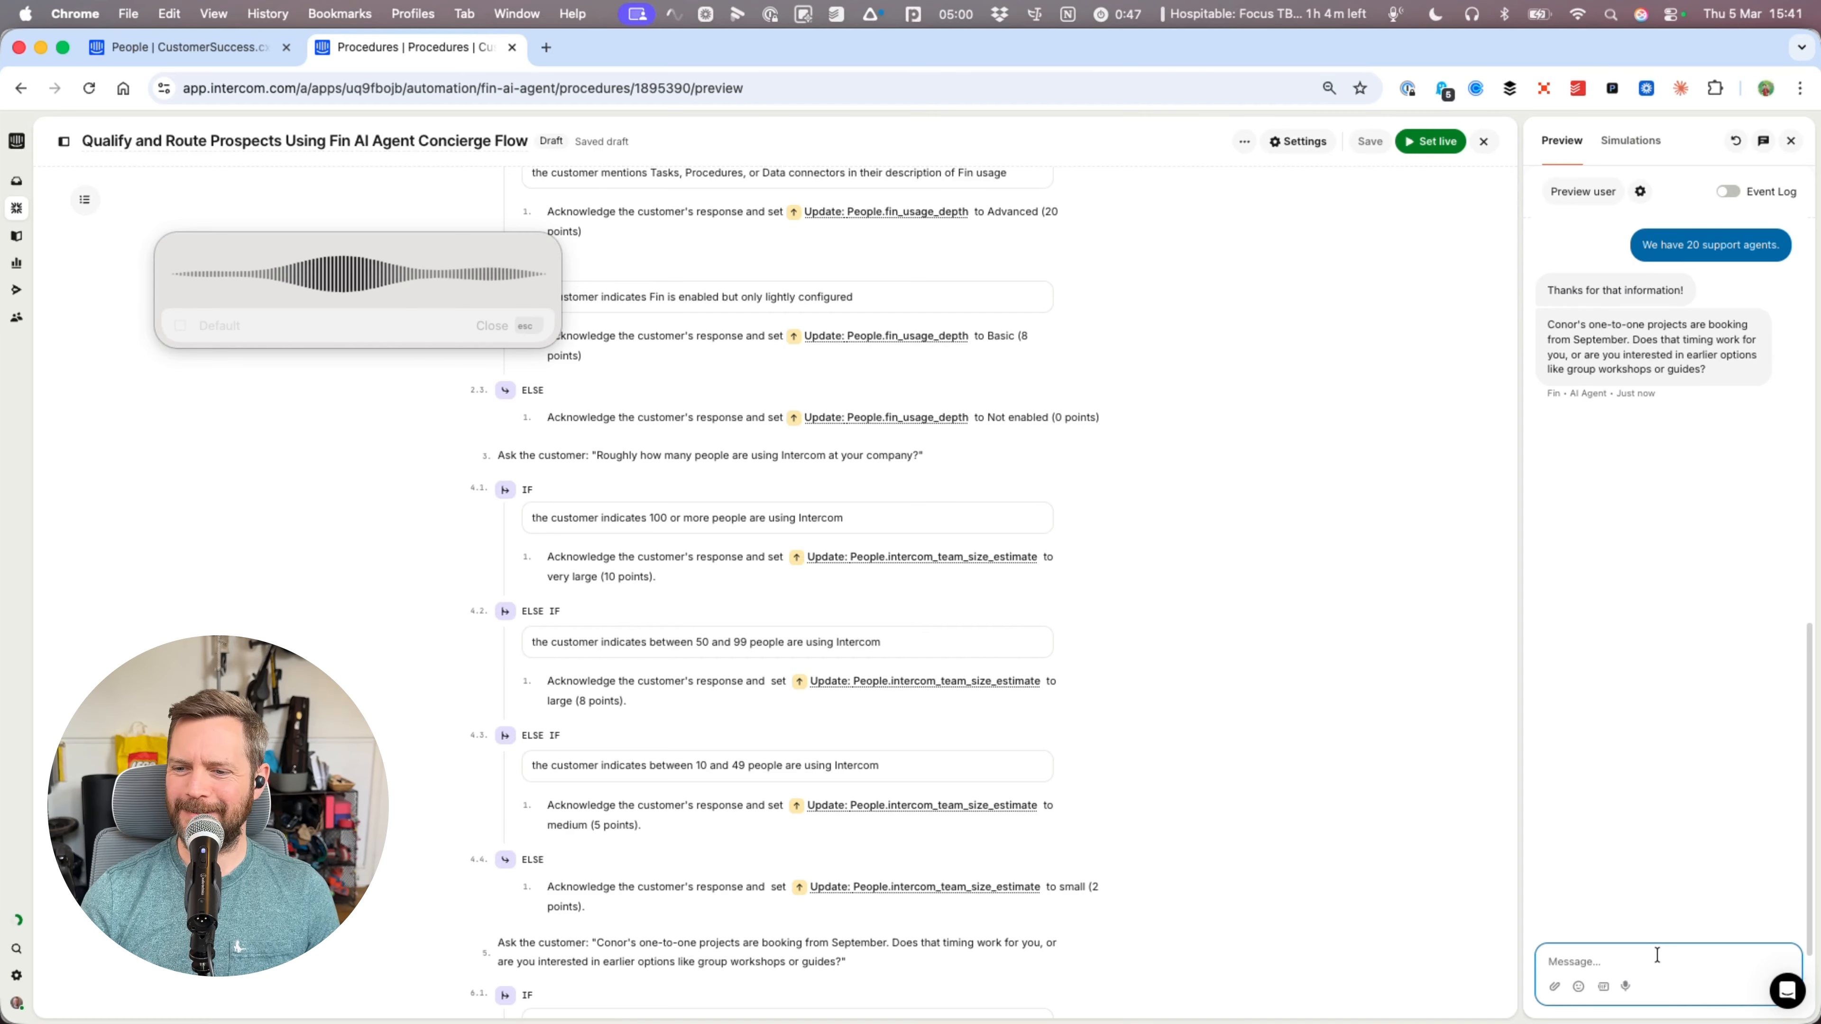
{"action": "key", "text": "alt+shift+space"}
{"action": "key", "text": "Return"}
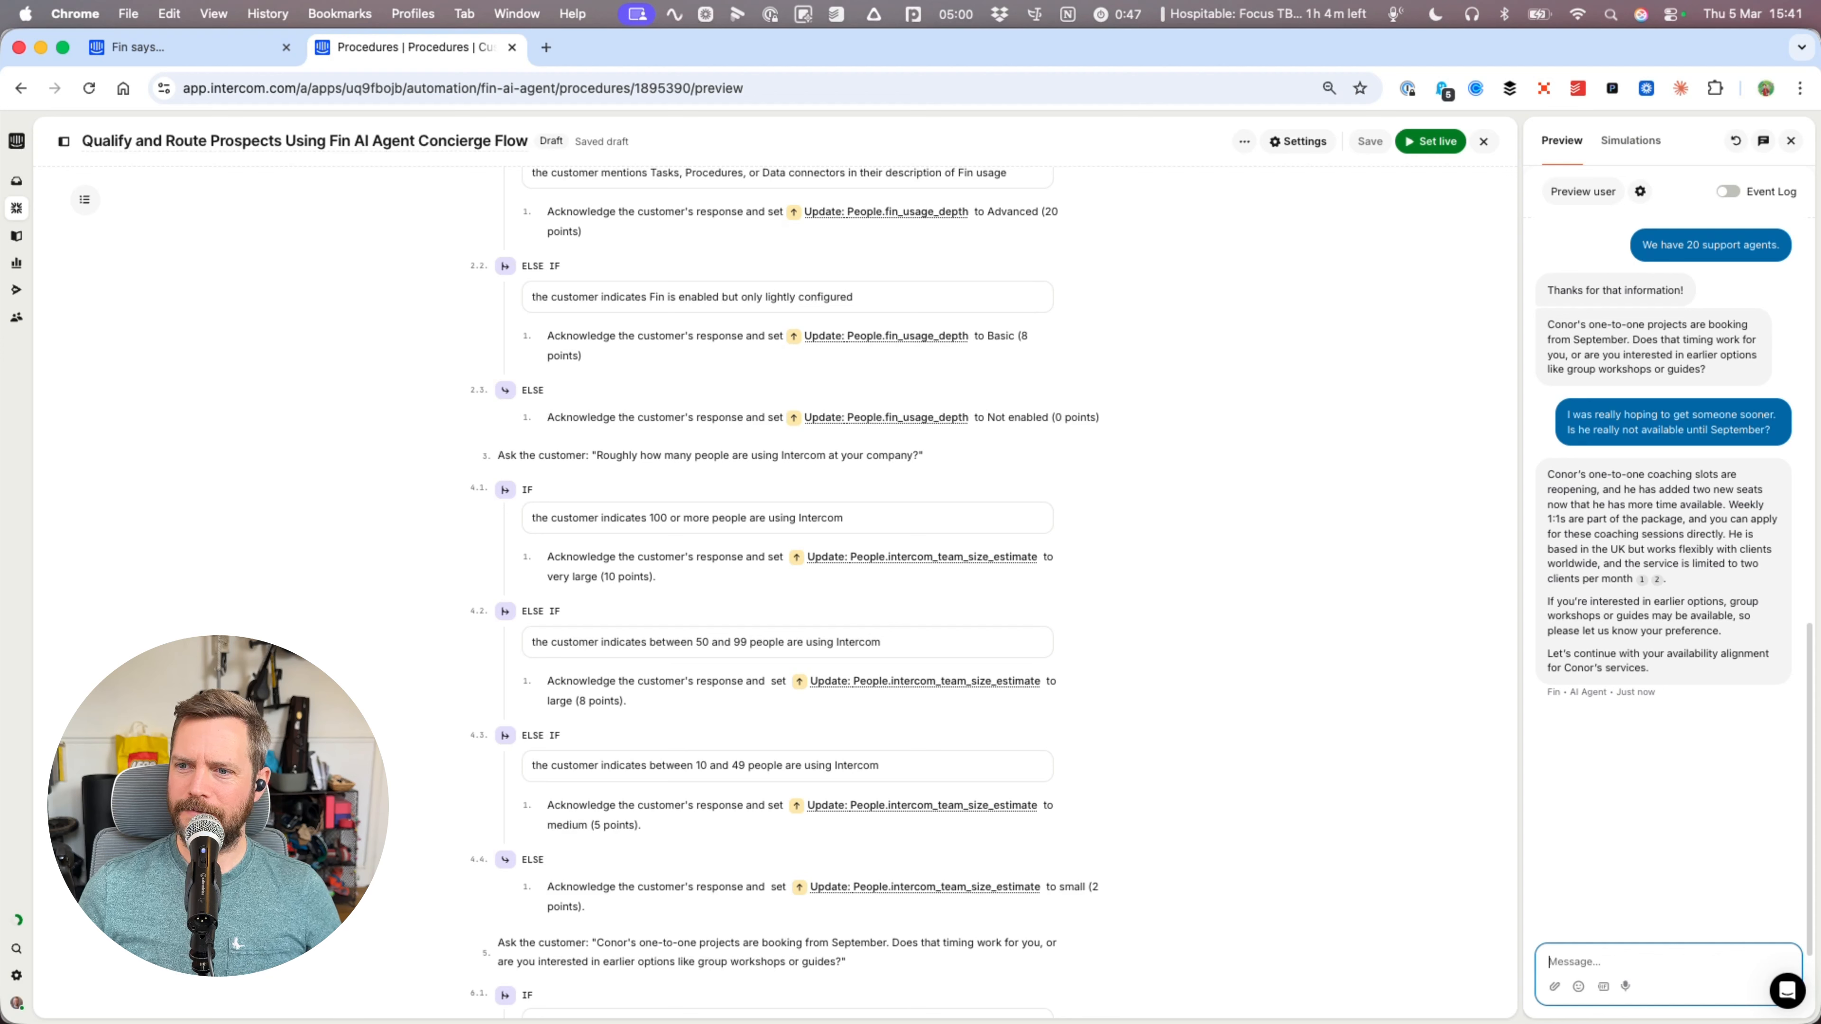
- Check the sources cited in Fin's answer about one-to-one coaching availability
{"action": "mouse_move", "coordinate": [1642, 580]}
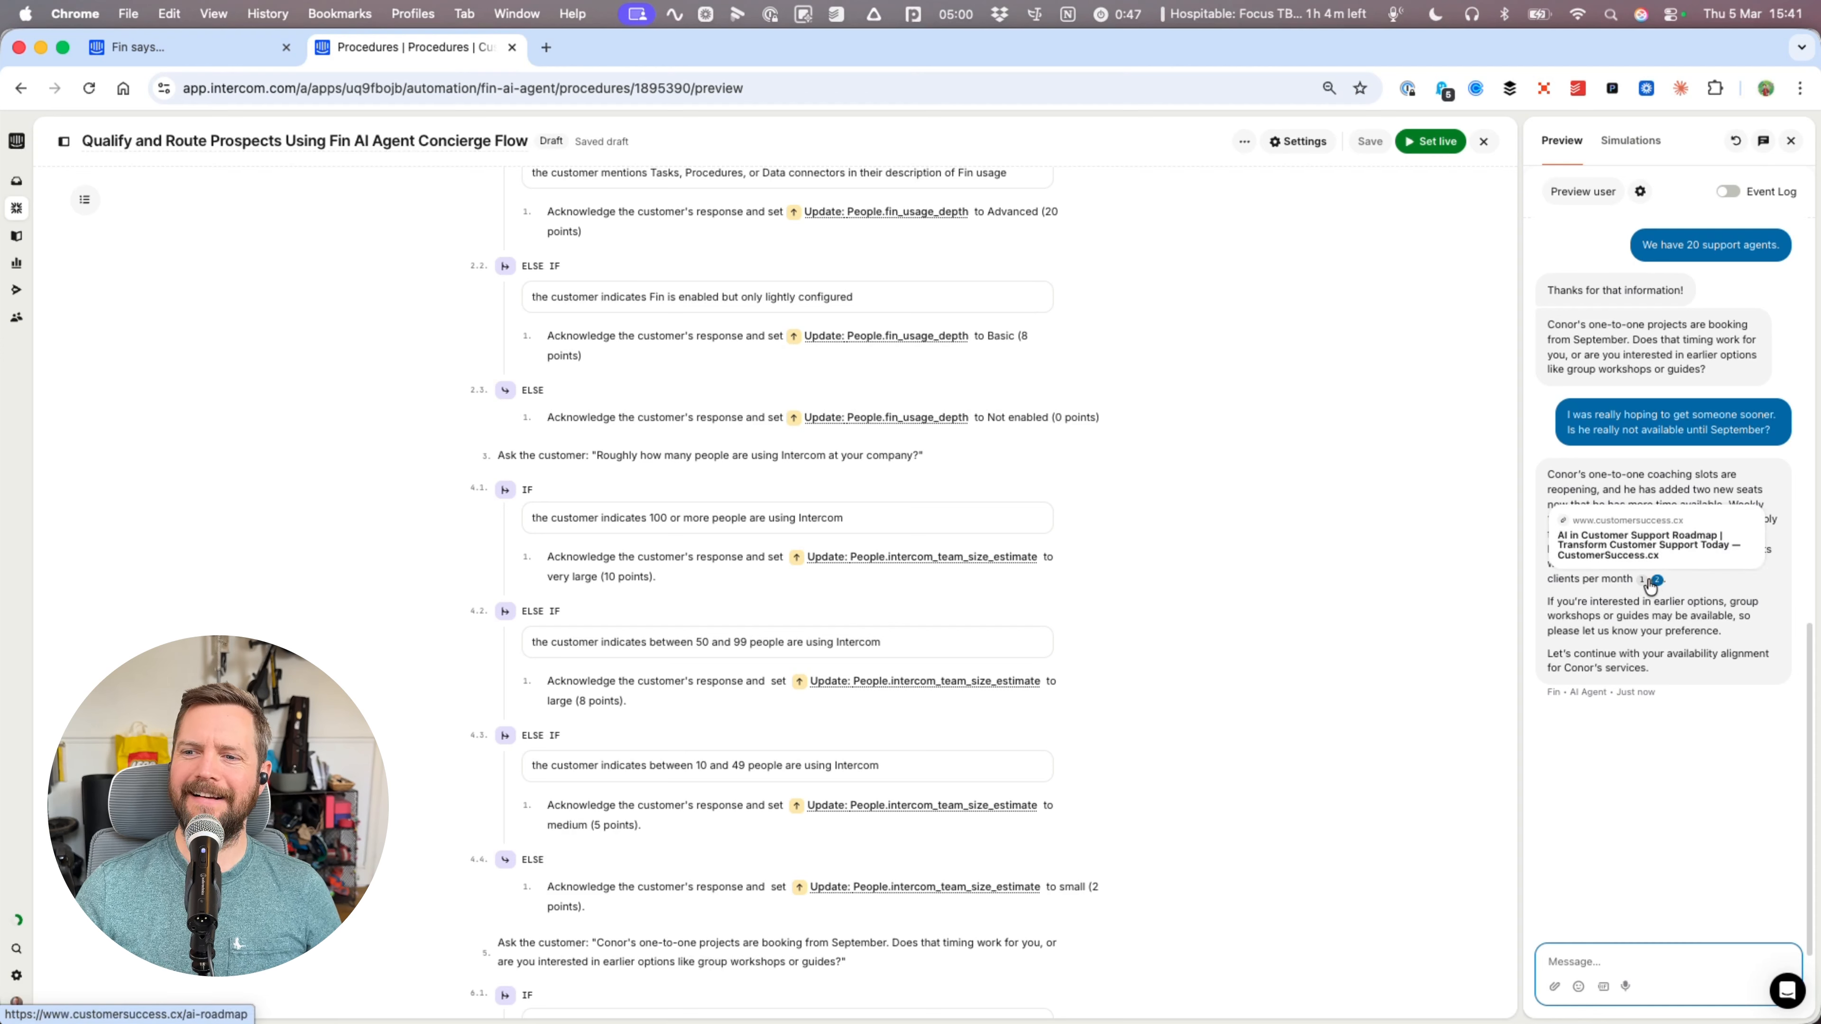
{"action": "left_click", "coordinate": [1694, 479]}
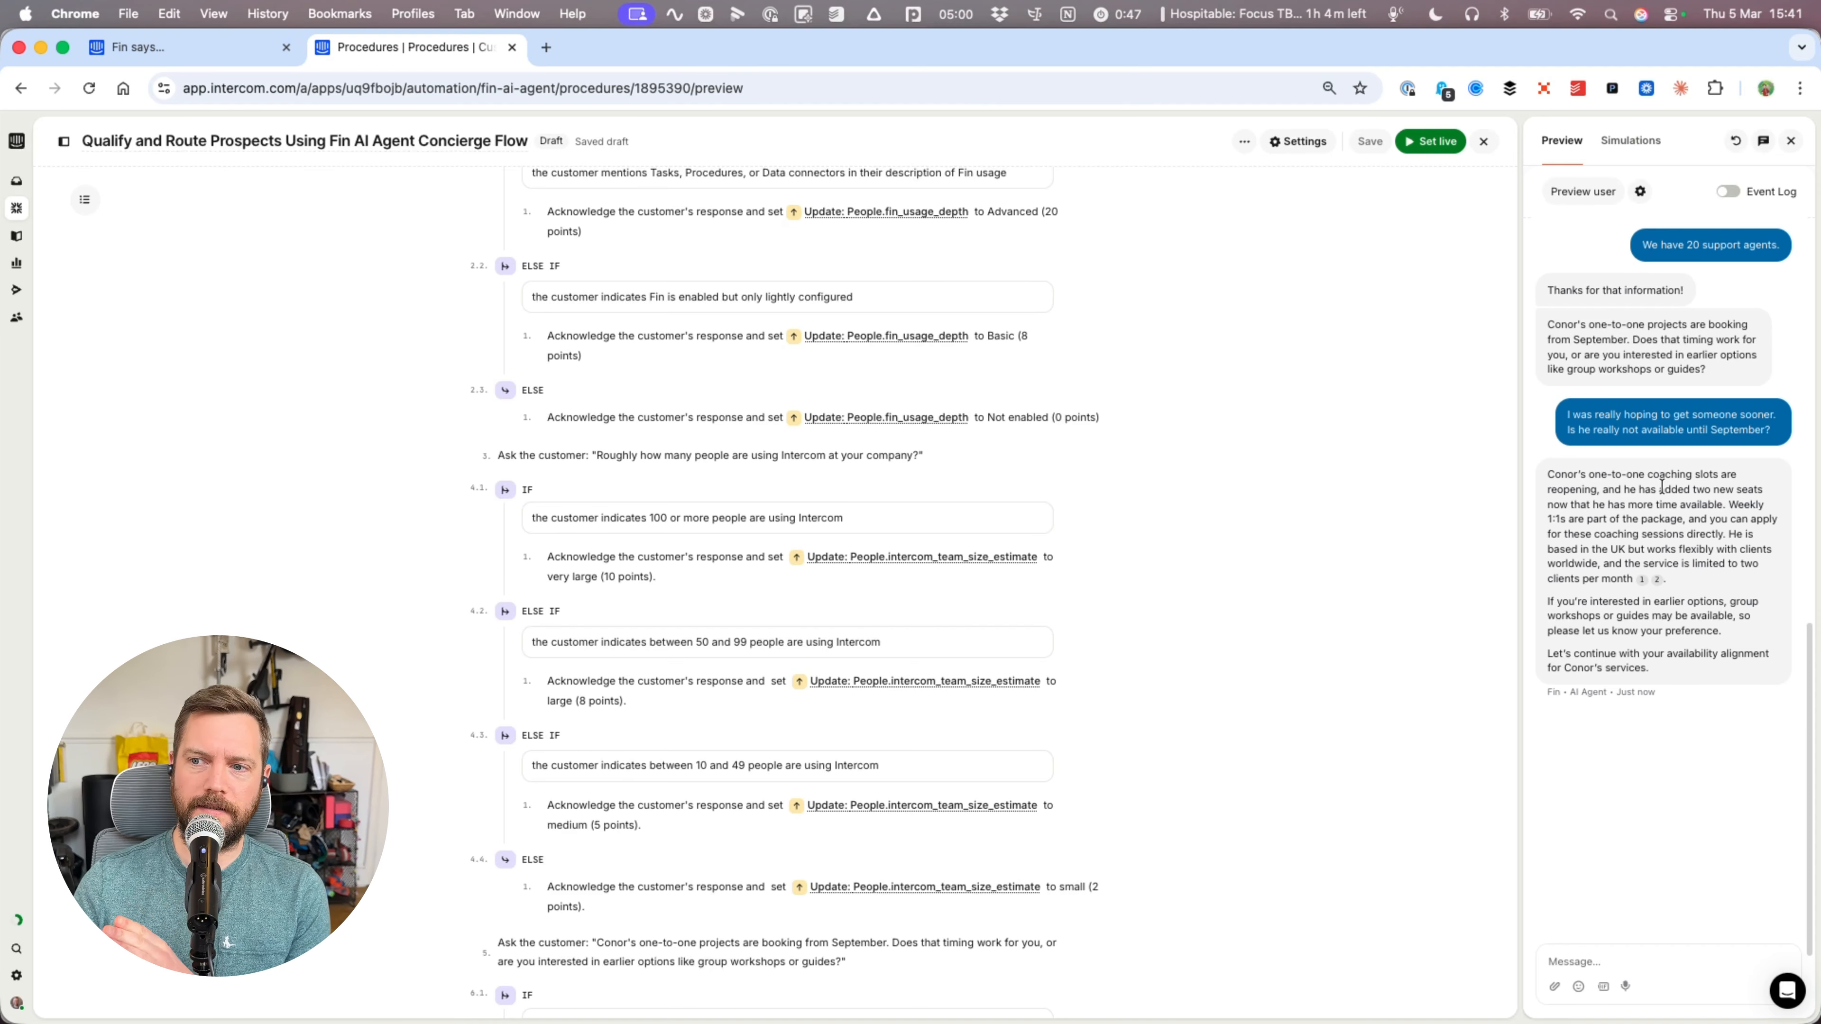
{"action": "mouse_move", "coordinate": [1642, 581]}
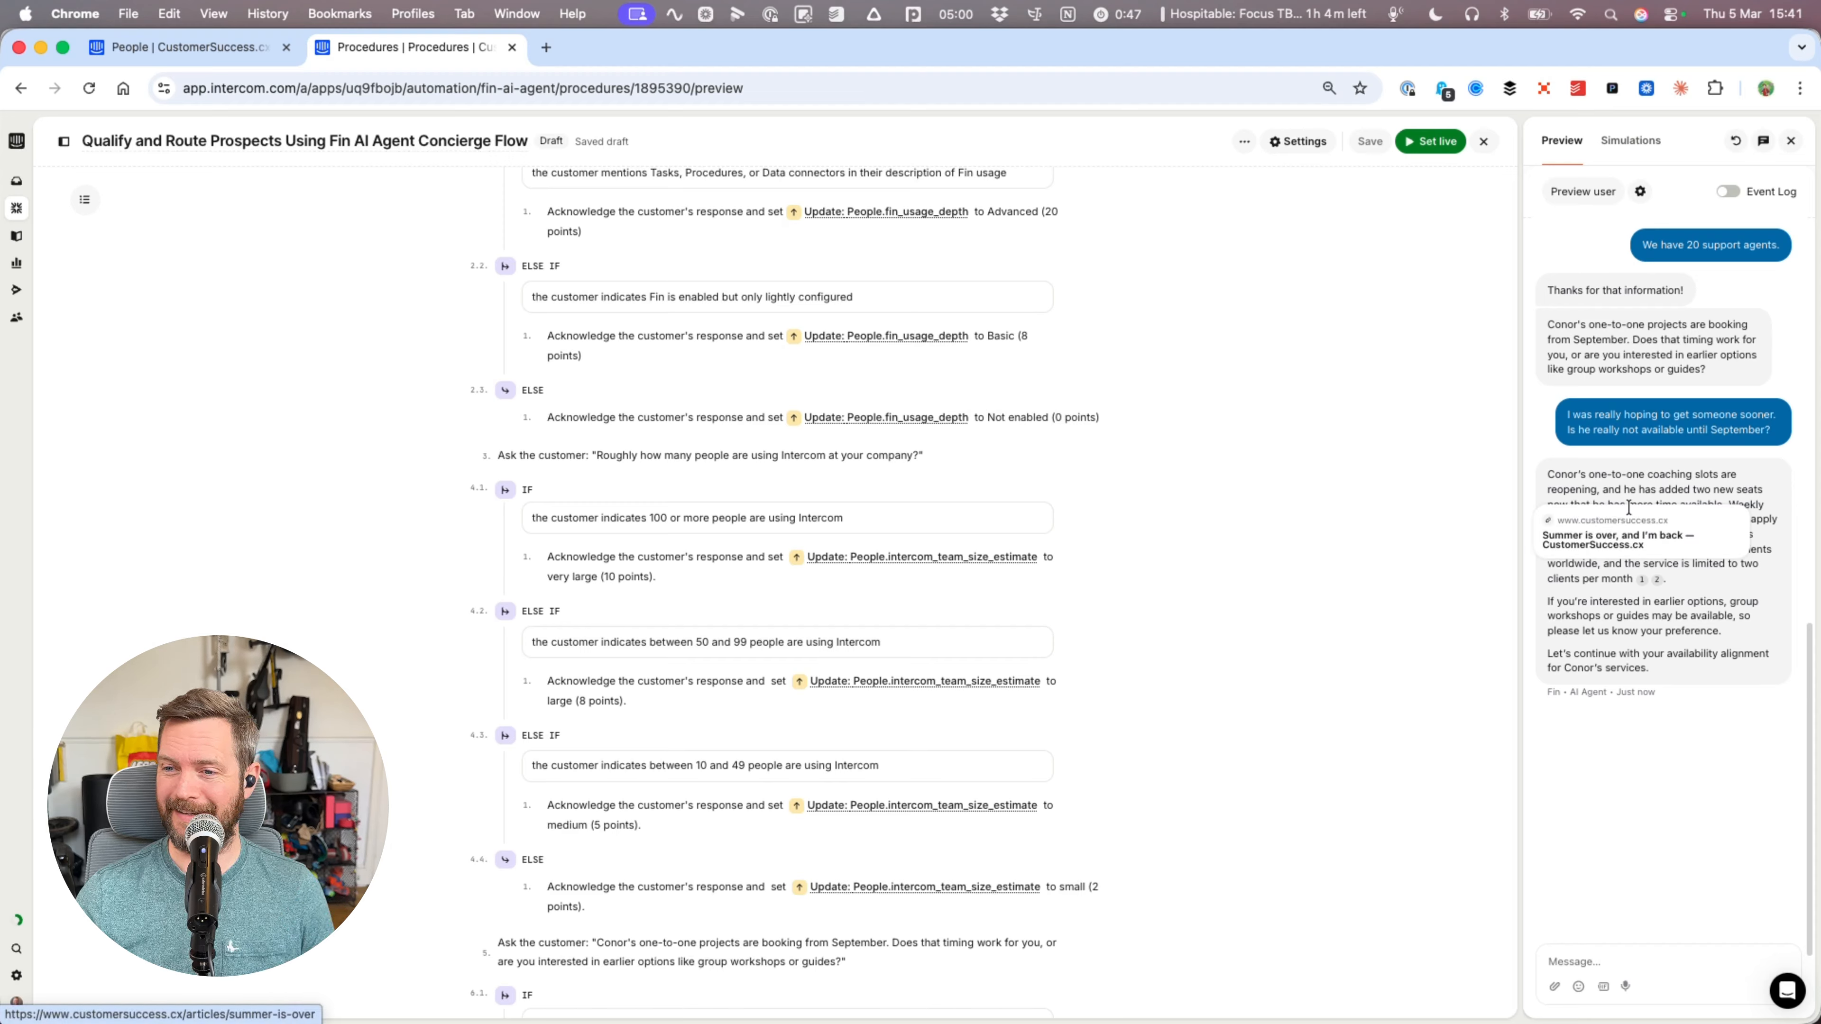
- Reply to Fin's availability answer with "Ok, sooner would be better"
{"action": "left_click", "coordinate": [1667, 969]}
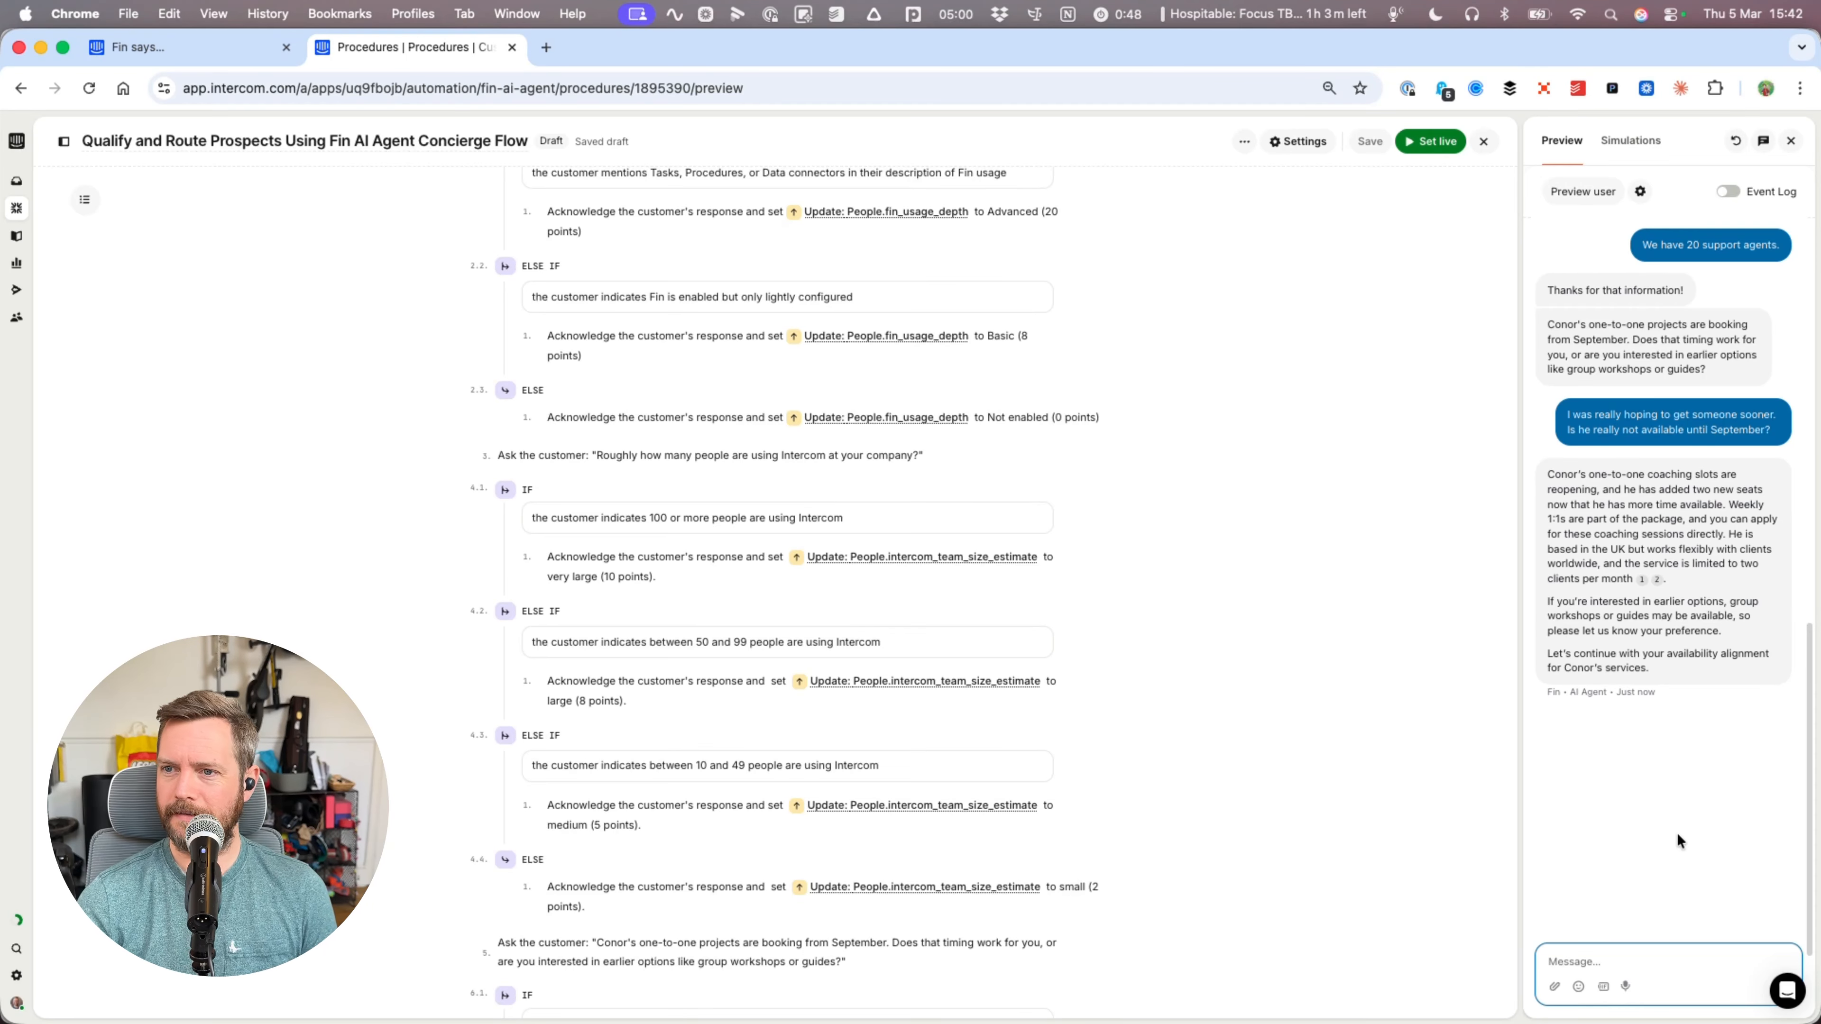
{"action": "type", "text": "Ok, sooner would be be"}
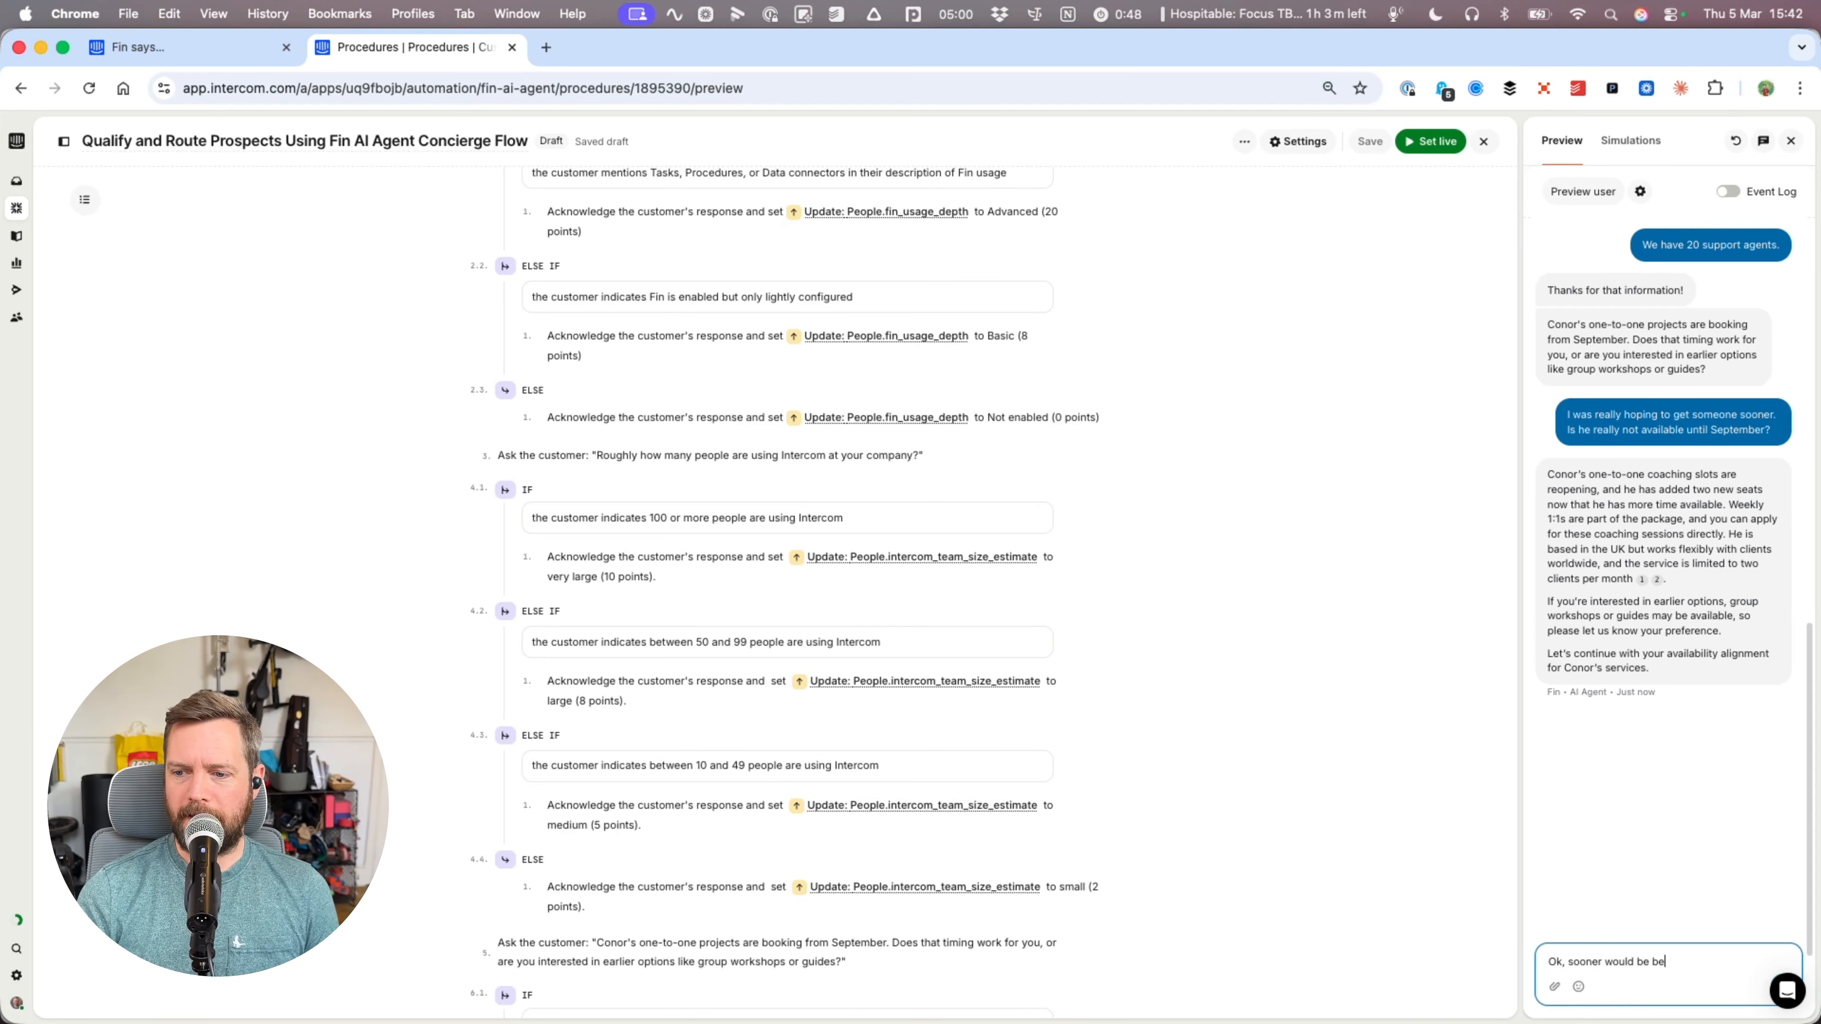
{"action": "type", "text": "tter"}
{"action": "key", "text": "Return"}
- Compare the availability_alignment update in the event log with the procedure's September timing branches
{"action": "scroll", "coordinate": [702, 439], "scroll_direction": "down", "scroll_amount": 10}
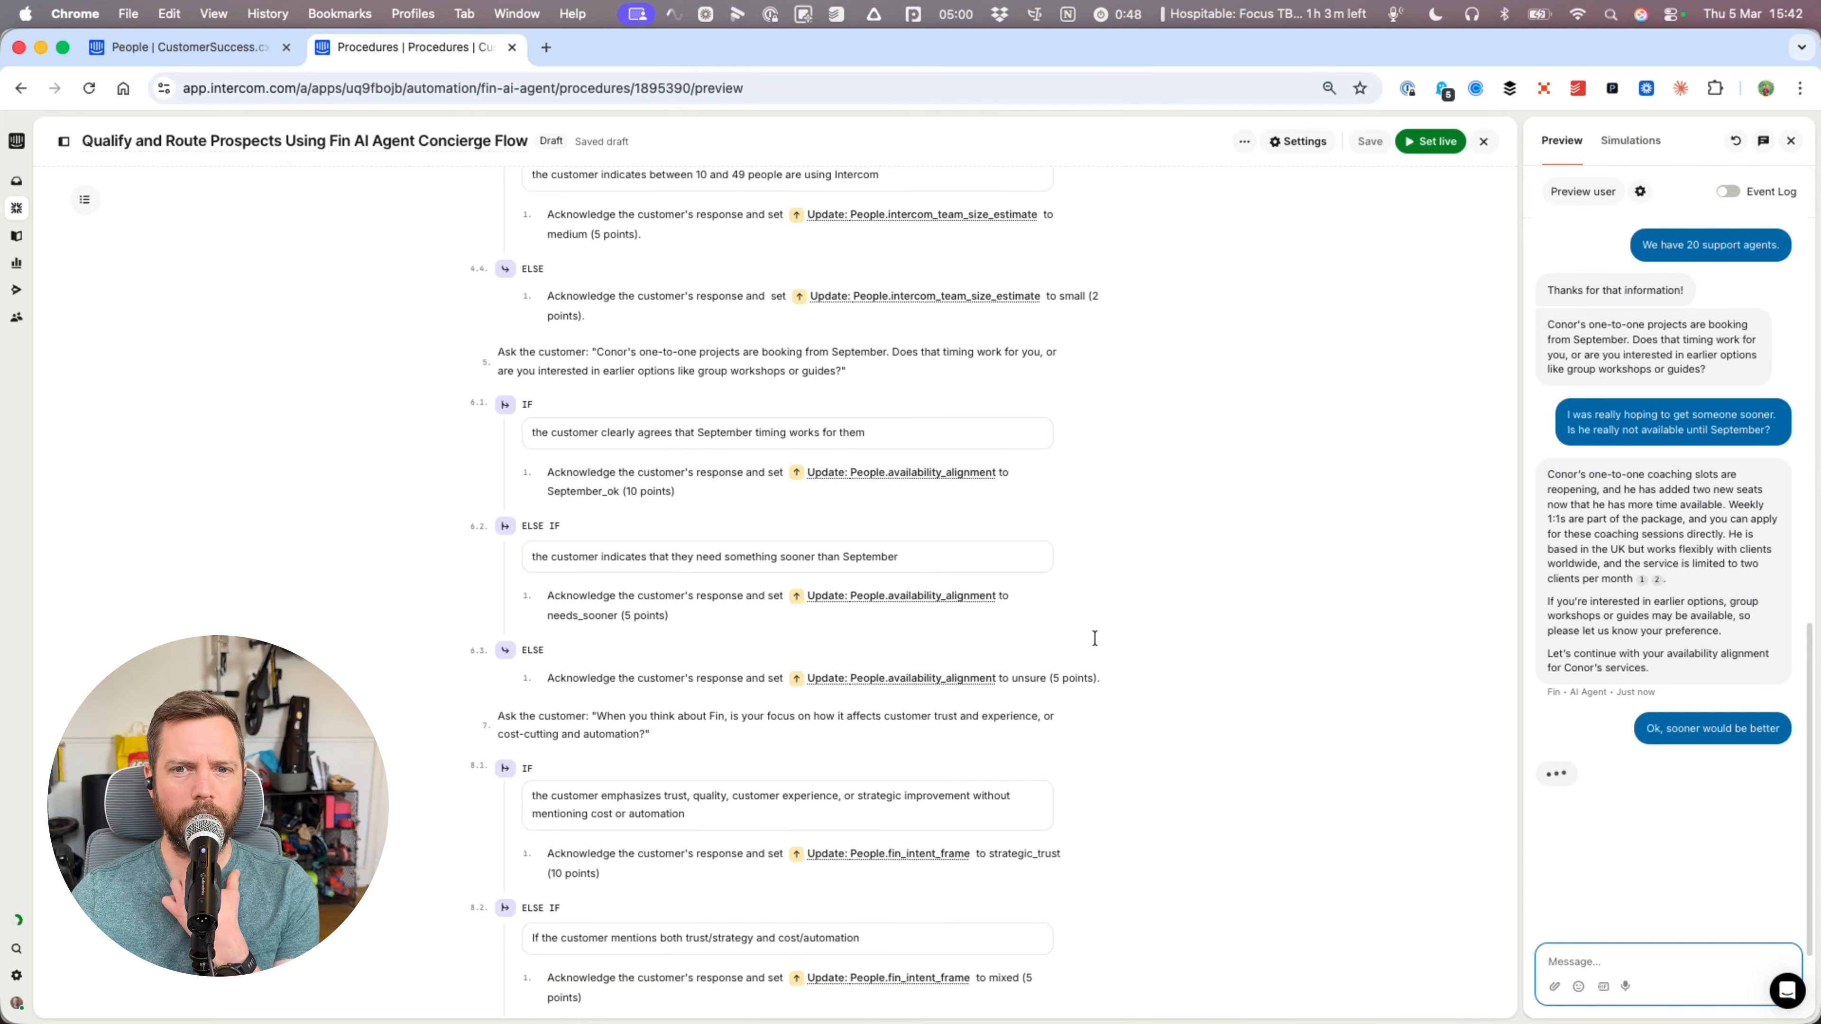
{"action": "scroll", "coordinate": [770, 545], "scroll_direction": "down", "scroll_amount": 2}
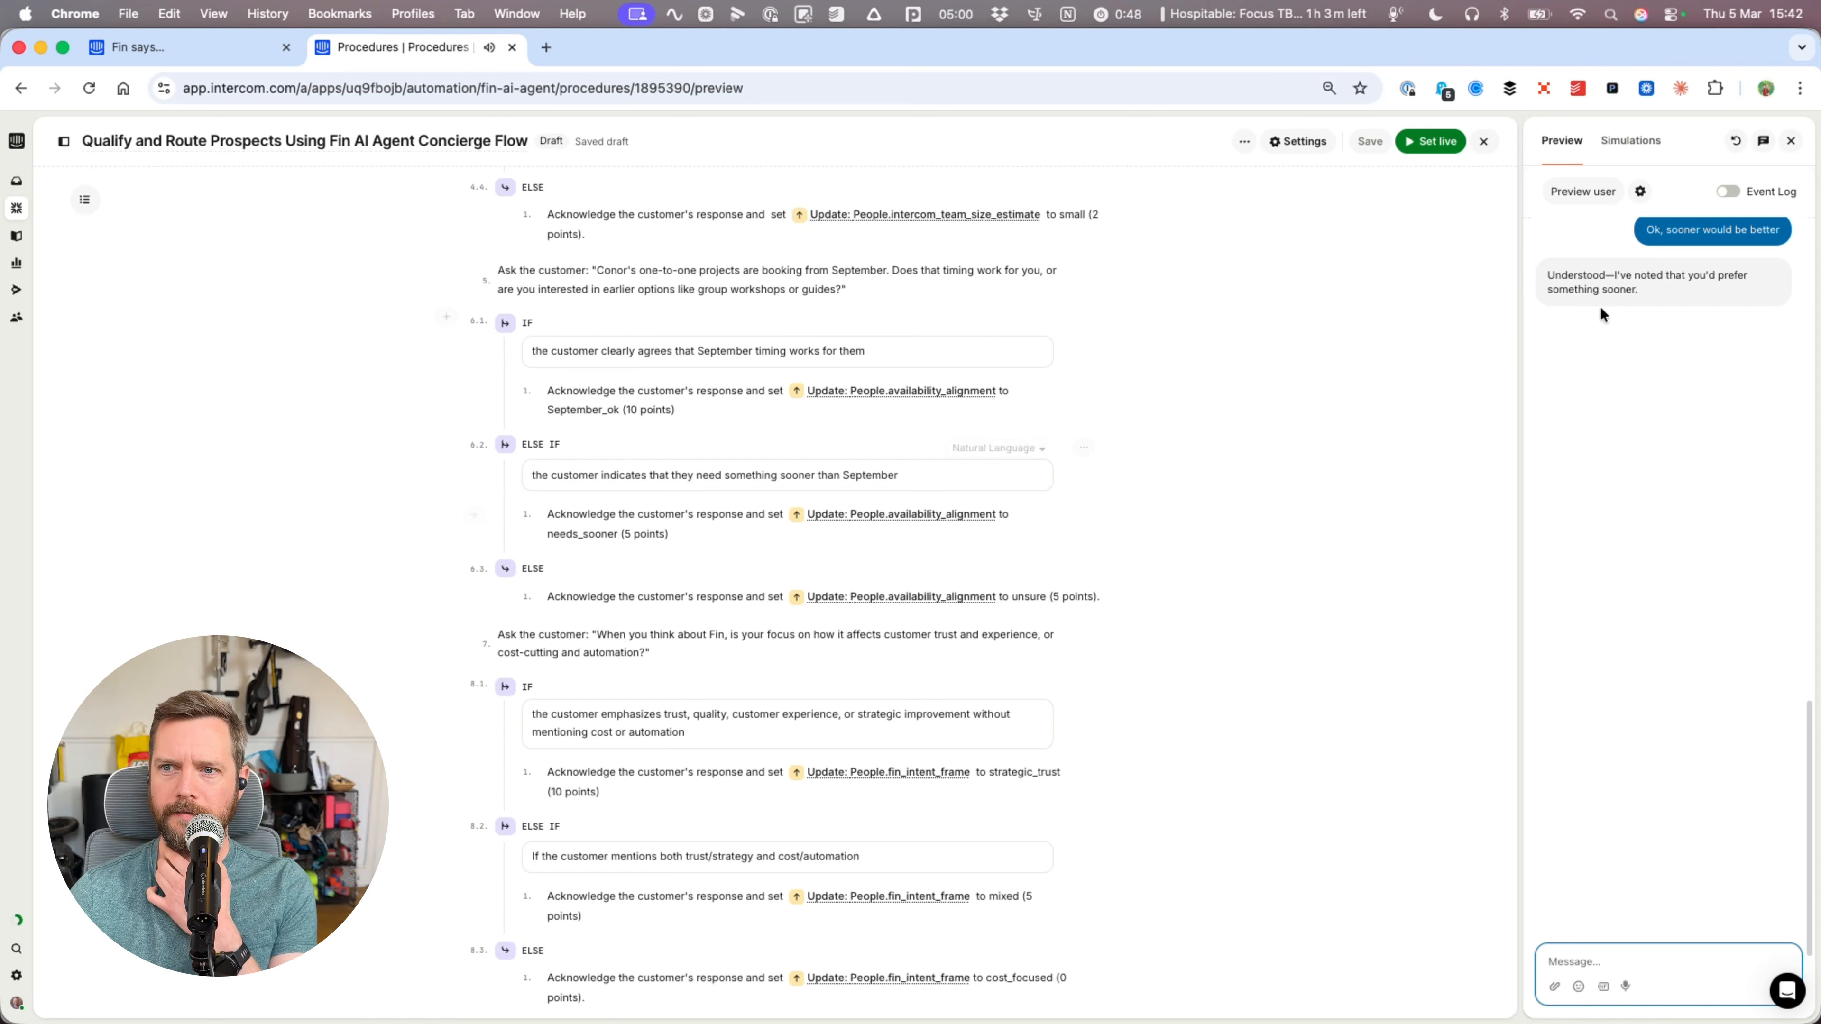
{"action": "left_click", "coordinate": [1728, 191]}
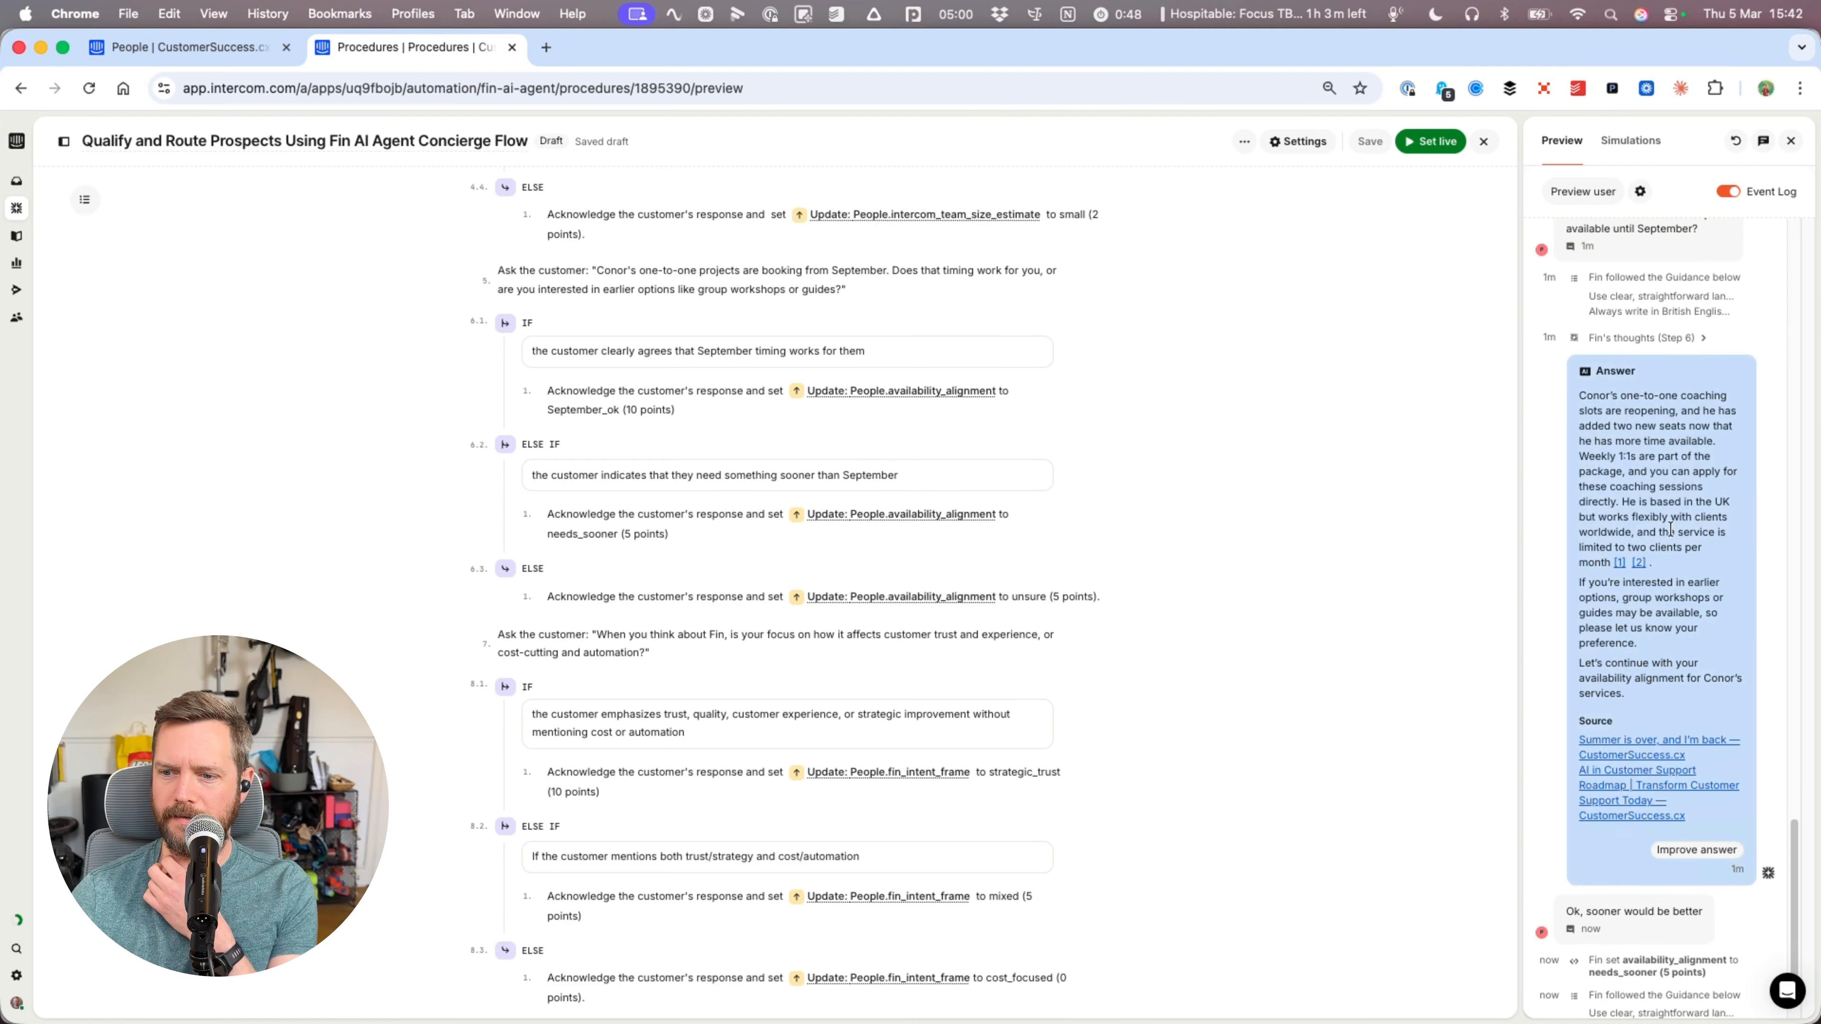
{"action": "scroll", "coordinate": [1670, 488], "scroll_direction": "up", "scroll_amount": 10}
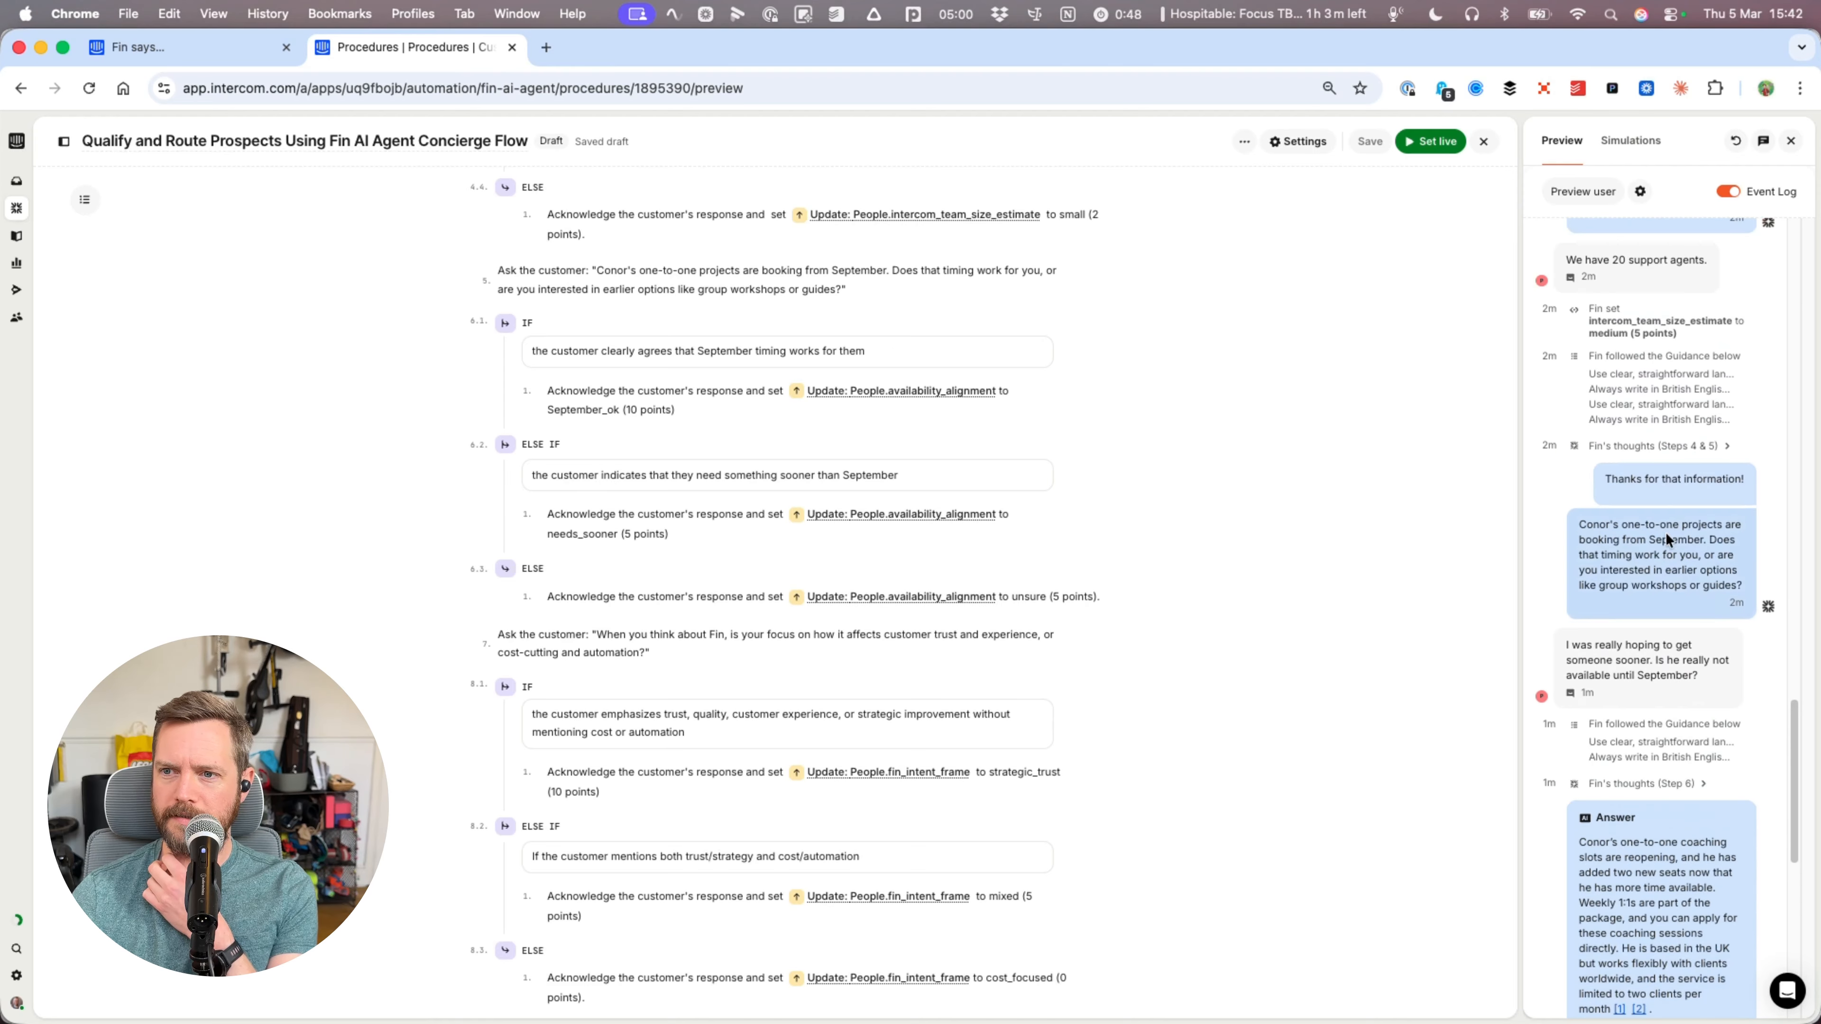
{"action": "scroll", "coordinate": [1666, 532], "scroll_direction": "down", "scroll_amount": 10}
{"action": "left_click", "coordinate": [1728, 192]}
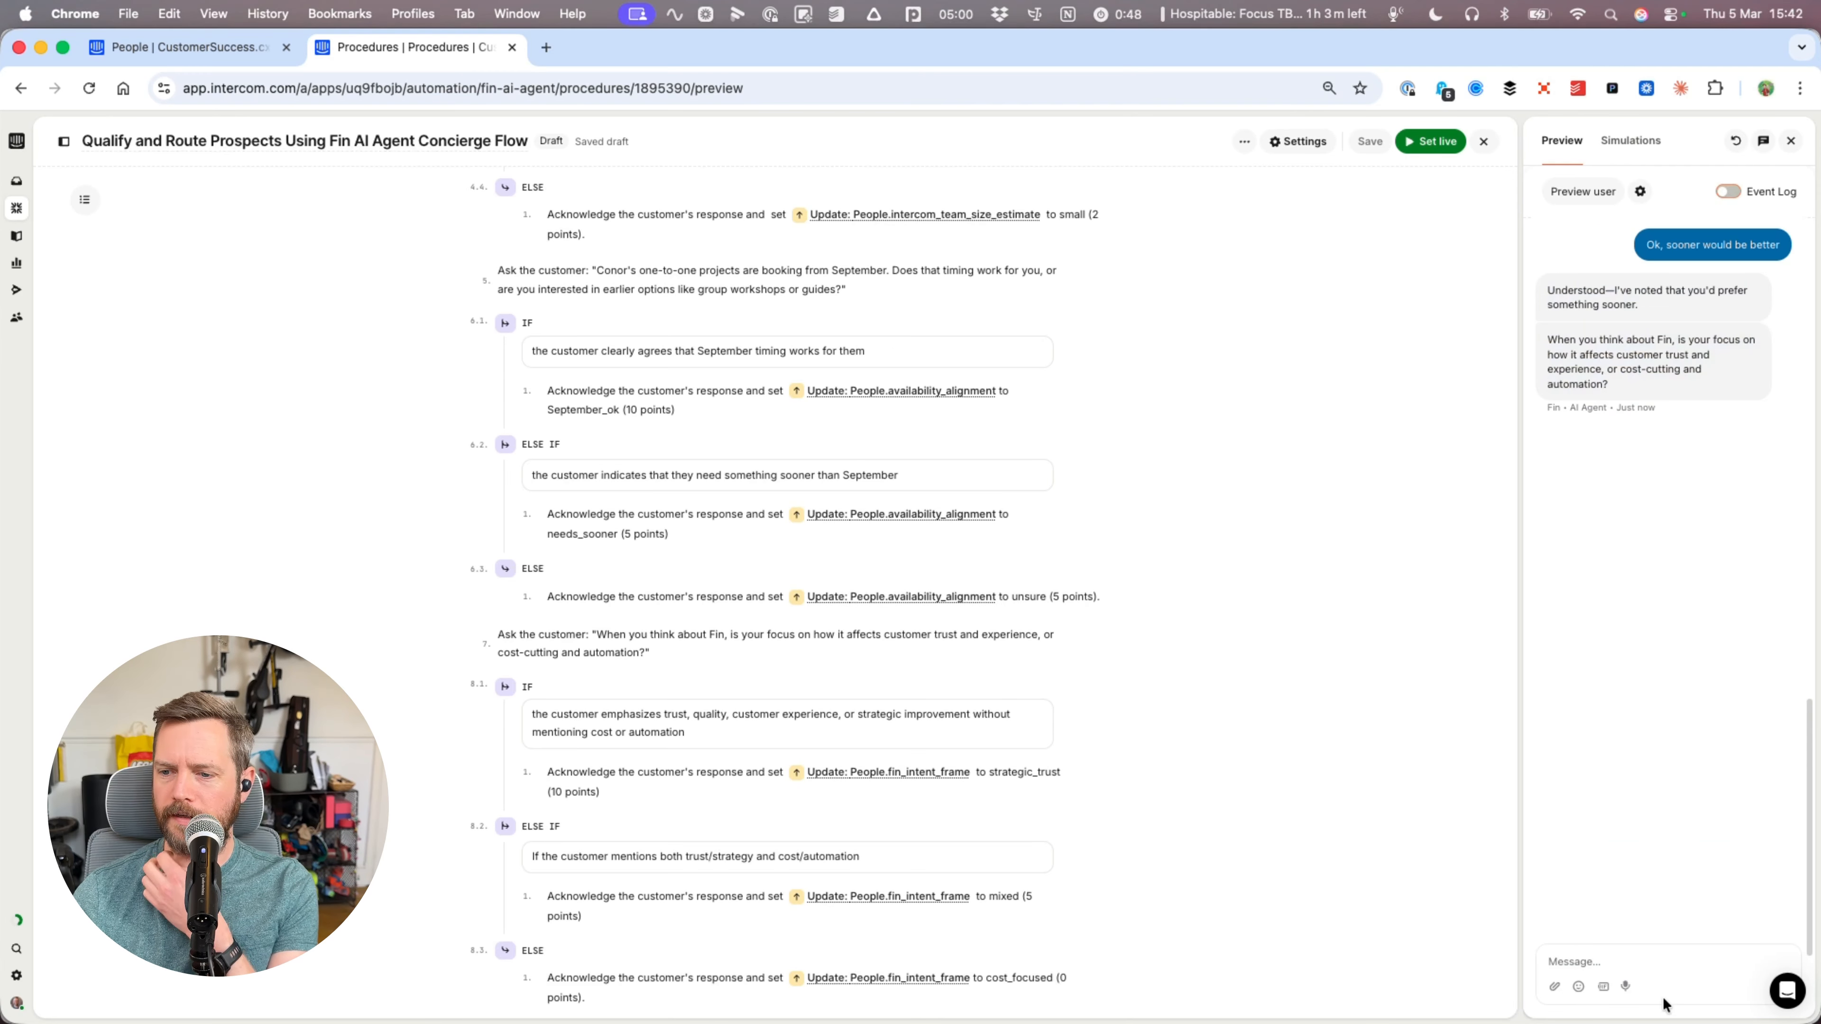
- Answer Fin's focus question with "I'm definitely keen on bringing the best possible customer support experience using Fin."
{"action": "left_click", "coordinate": [1663, 962]}
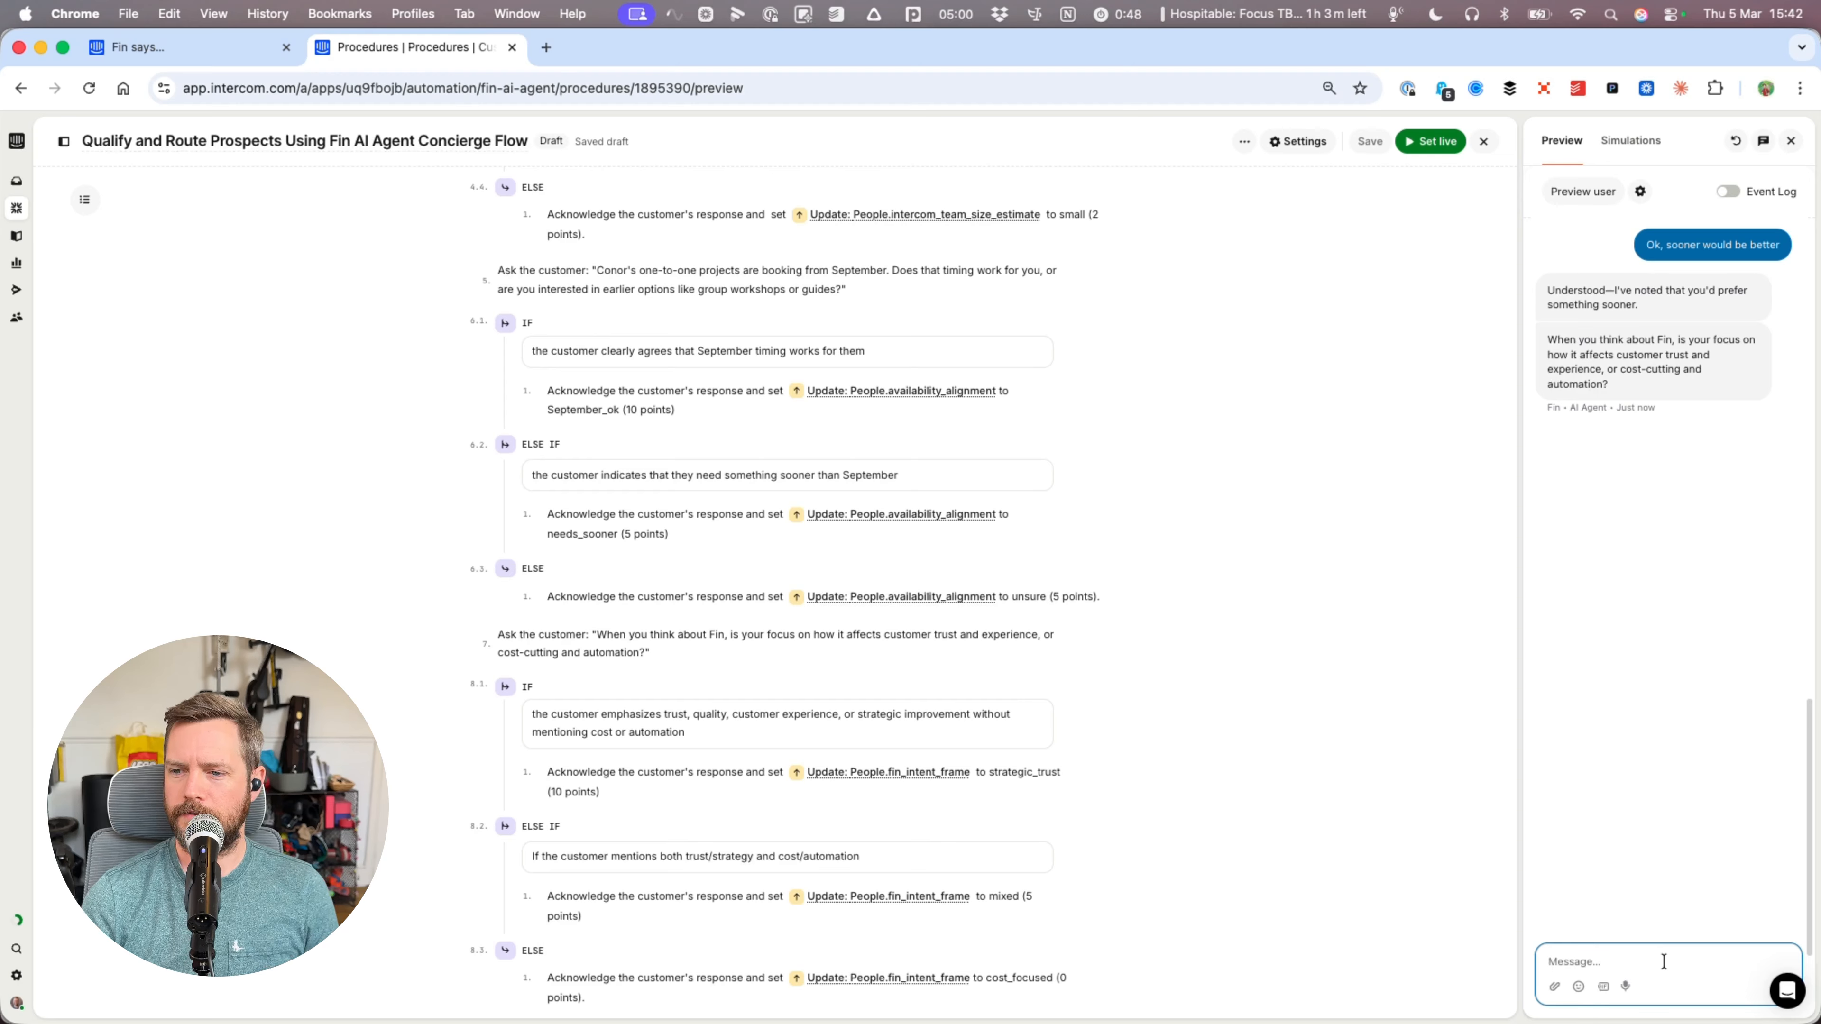
{"action": "key", "text": "alt+shift+space"}
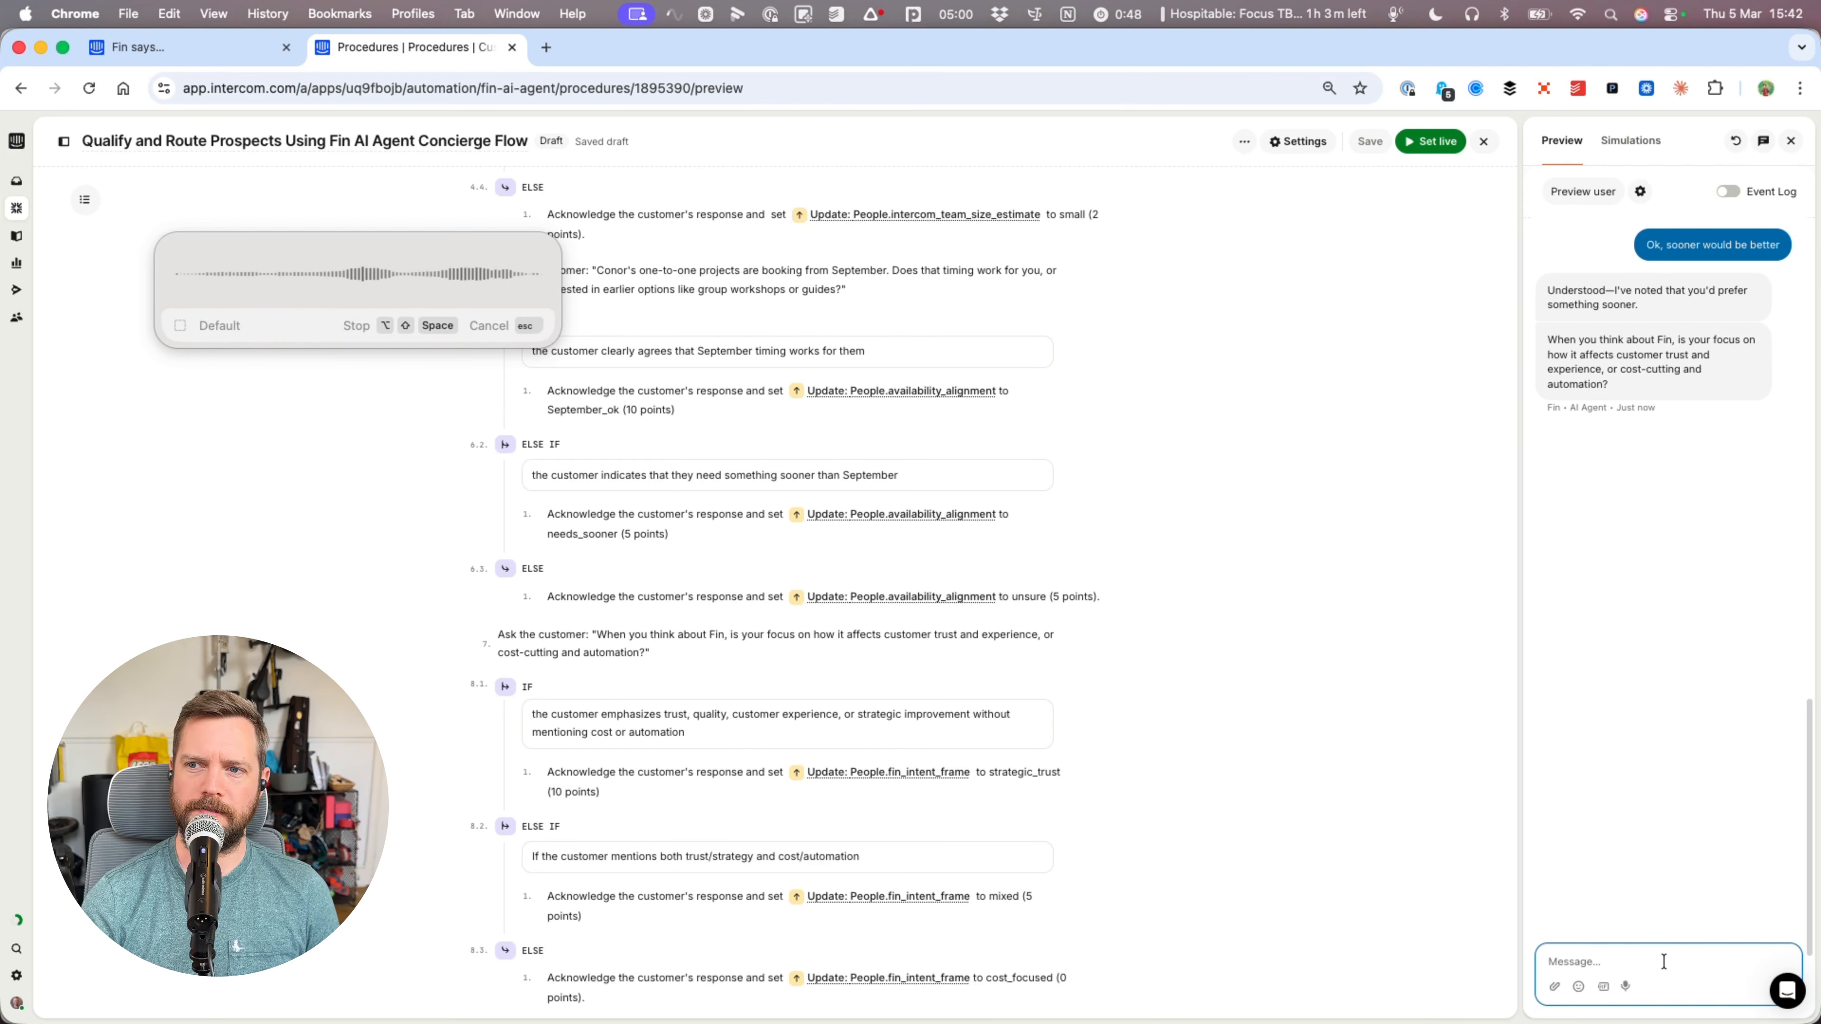
{"action": "key", "text": "alt+shift+space"}
{"action": "key", "text": "Return"}
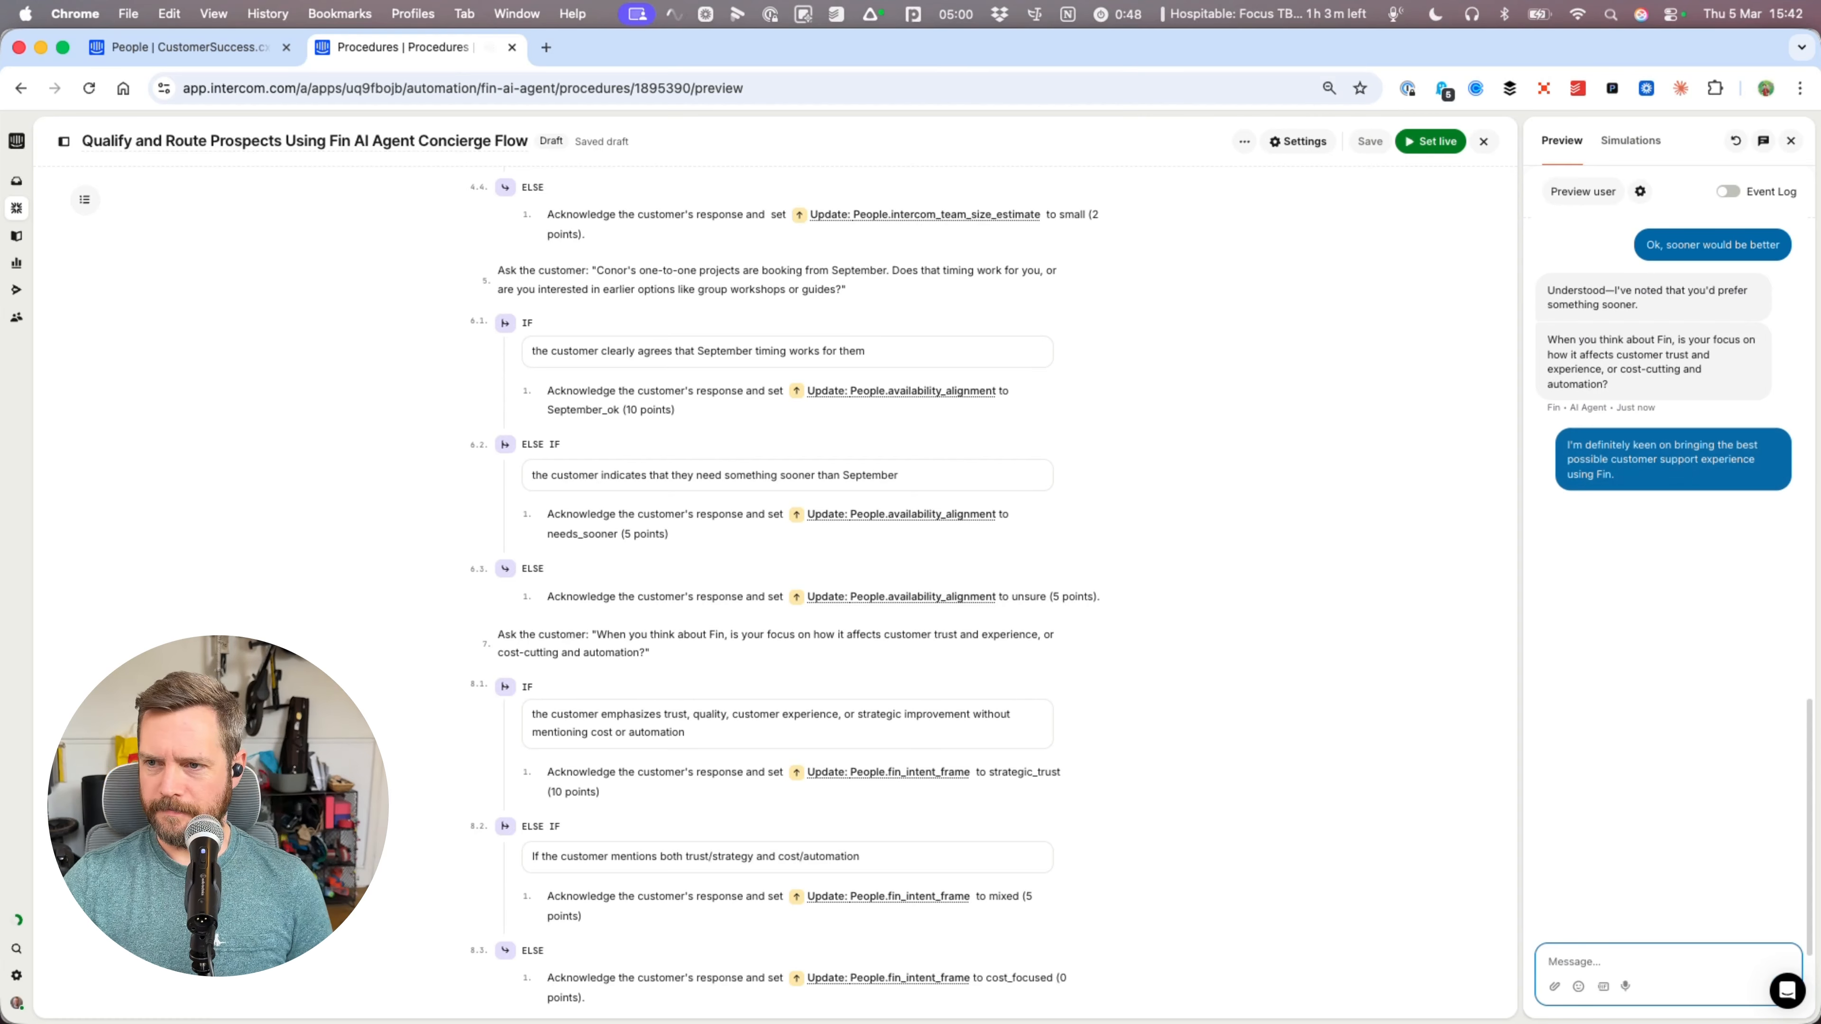
- Check the fin_intent_frame update and the qualification branch Fin followed in the event log against the procedure's scoring steps
{"action": "scroll", "coordinate": [729, 706], "scroll_direction": "down", "scroll_amount": 7}
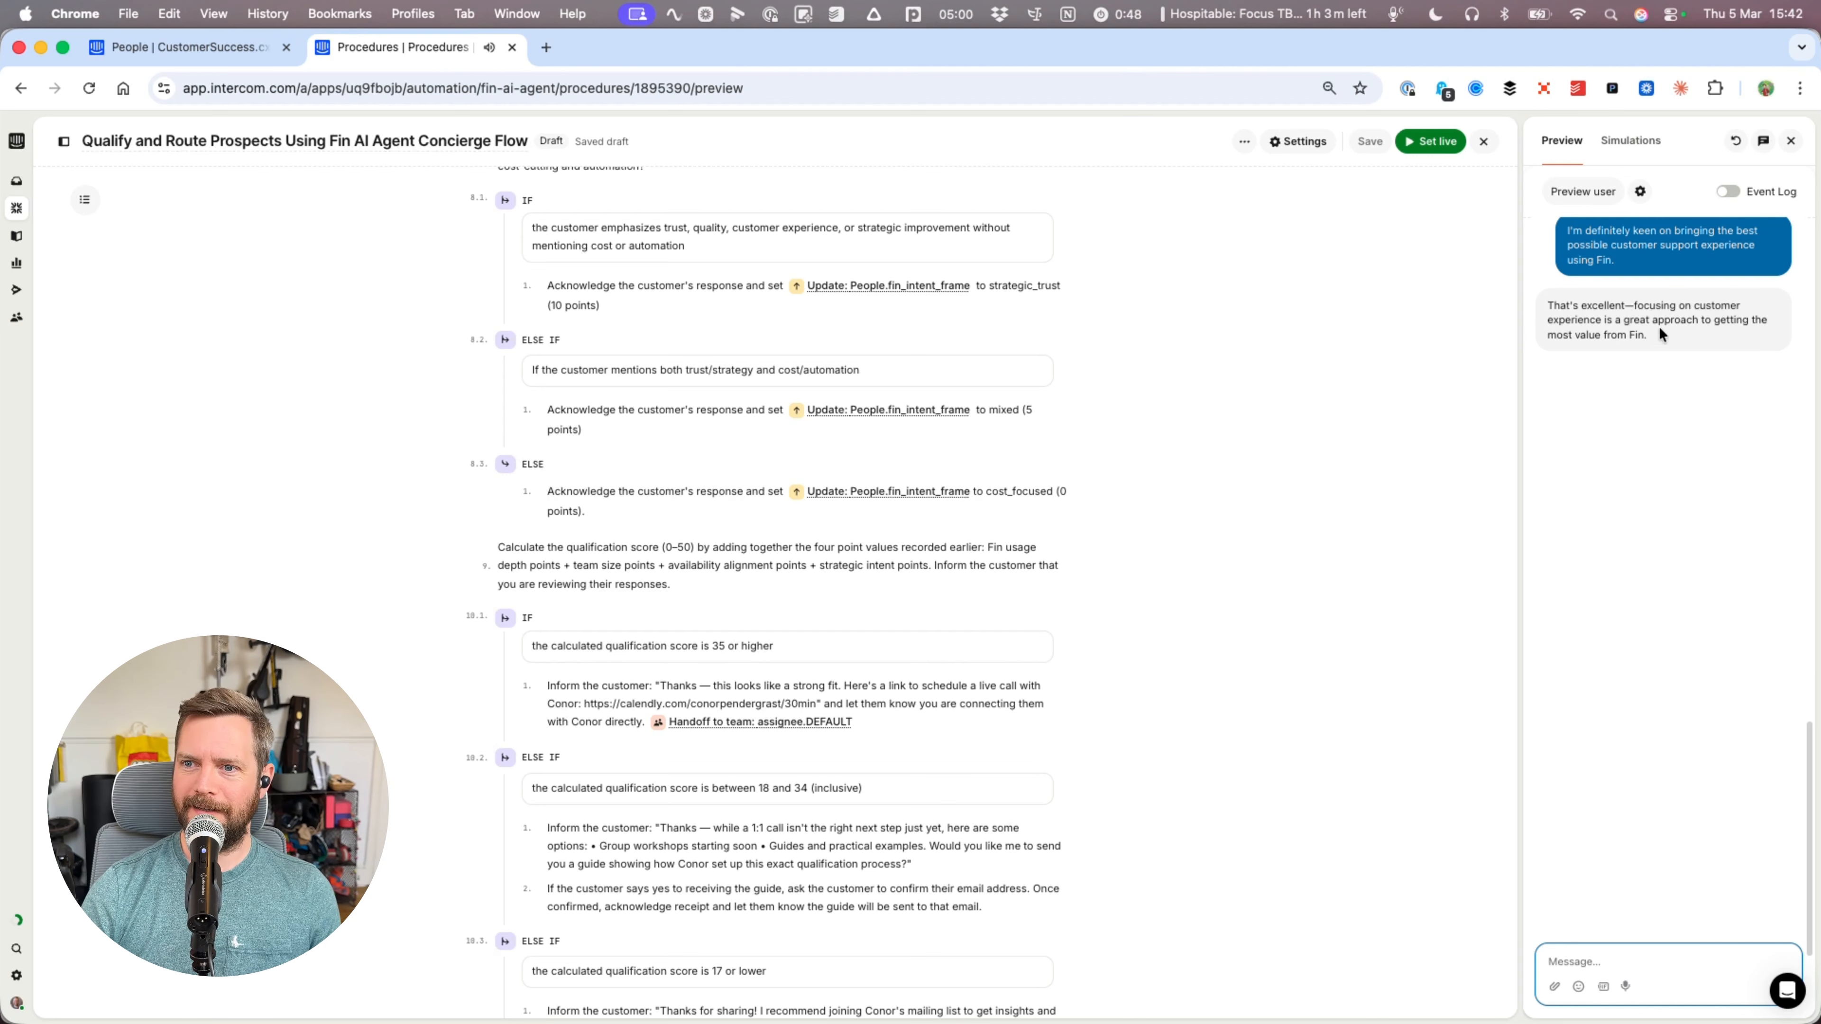
{"action": "left_click", "coordinate": [1727, 192]}
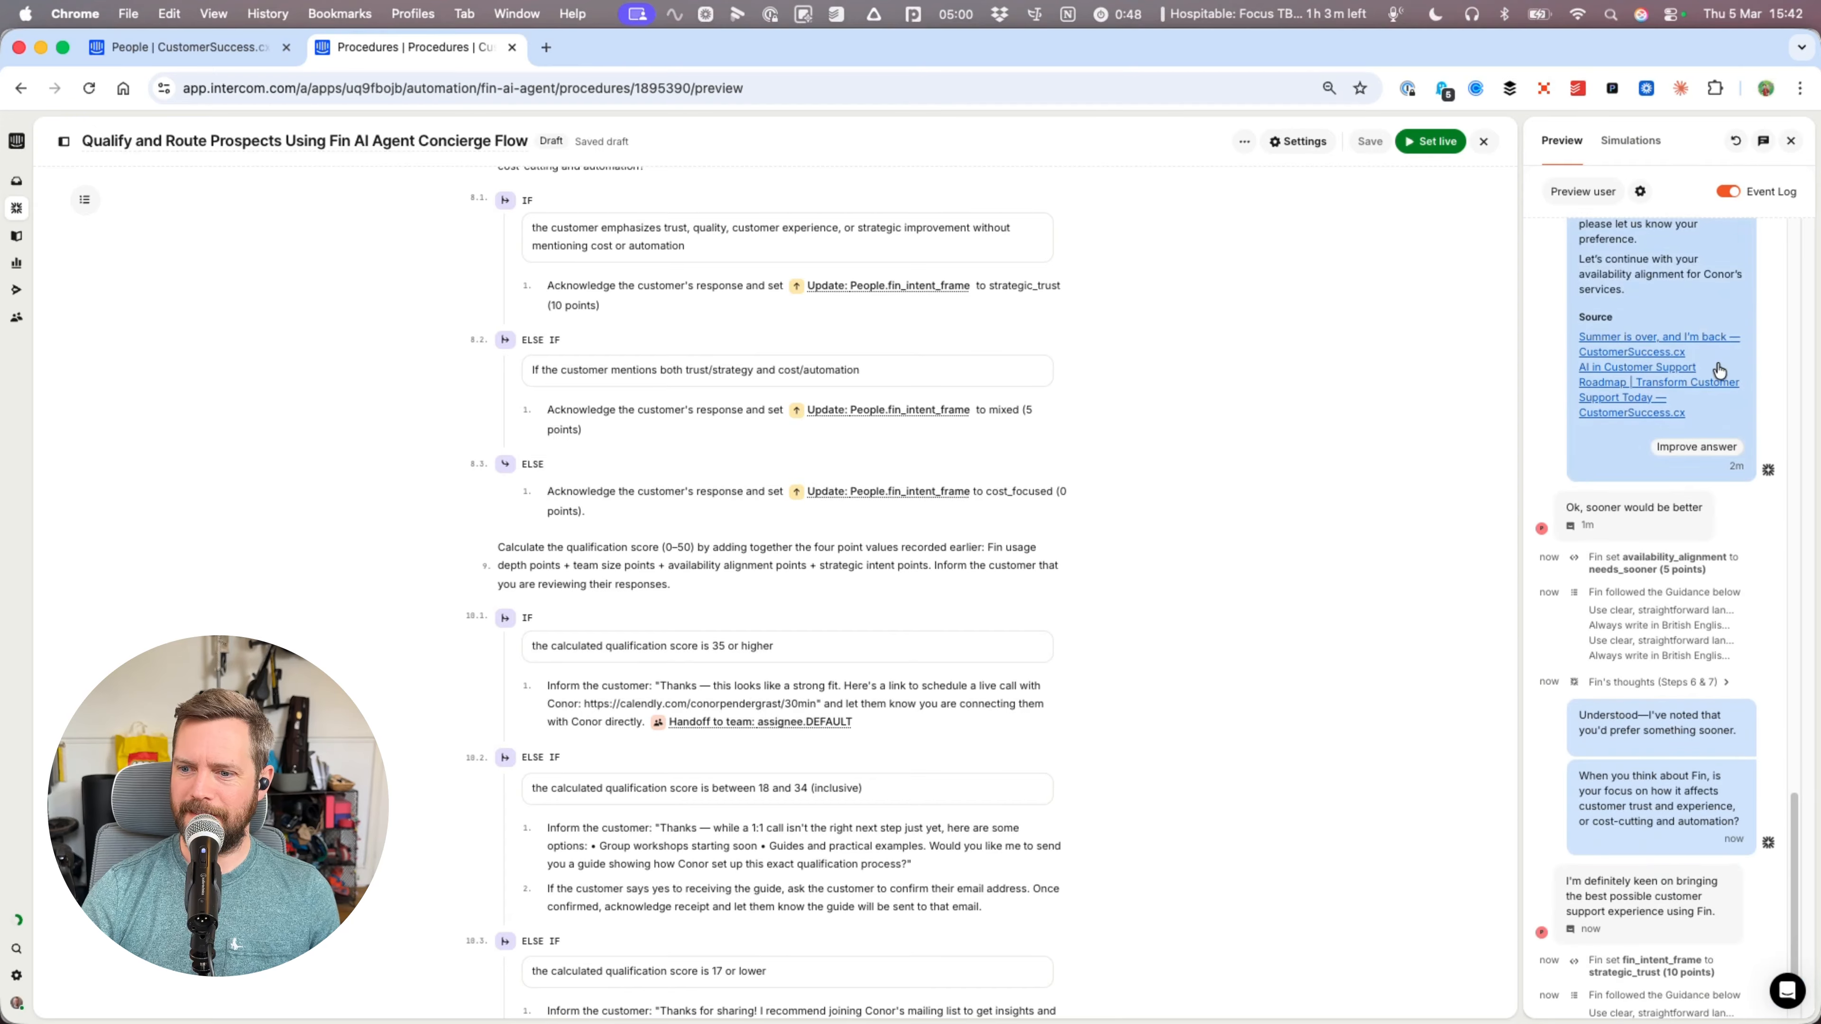
{"action": "scroll", "coordinate": [1249, 531], "scroll_direction": "down", "scroll_amount": 5}
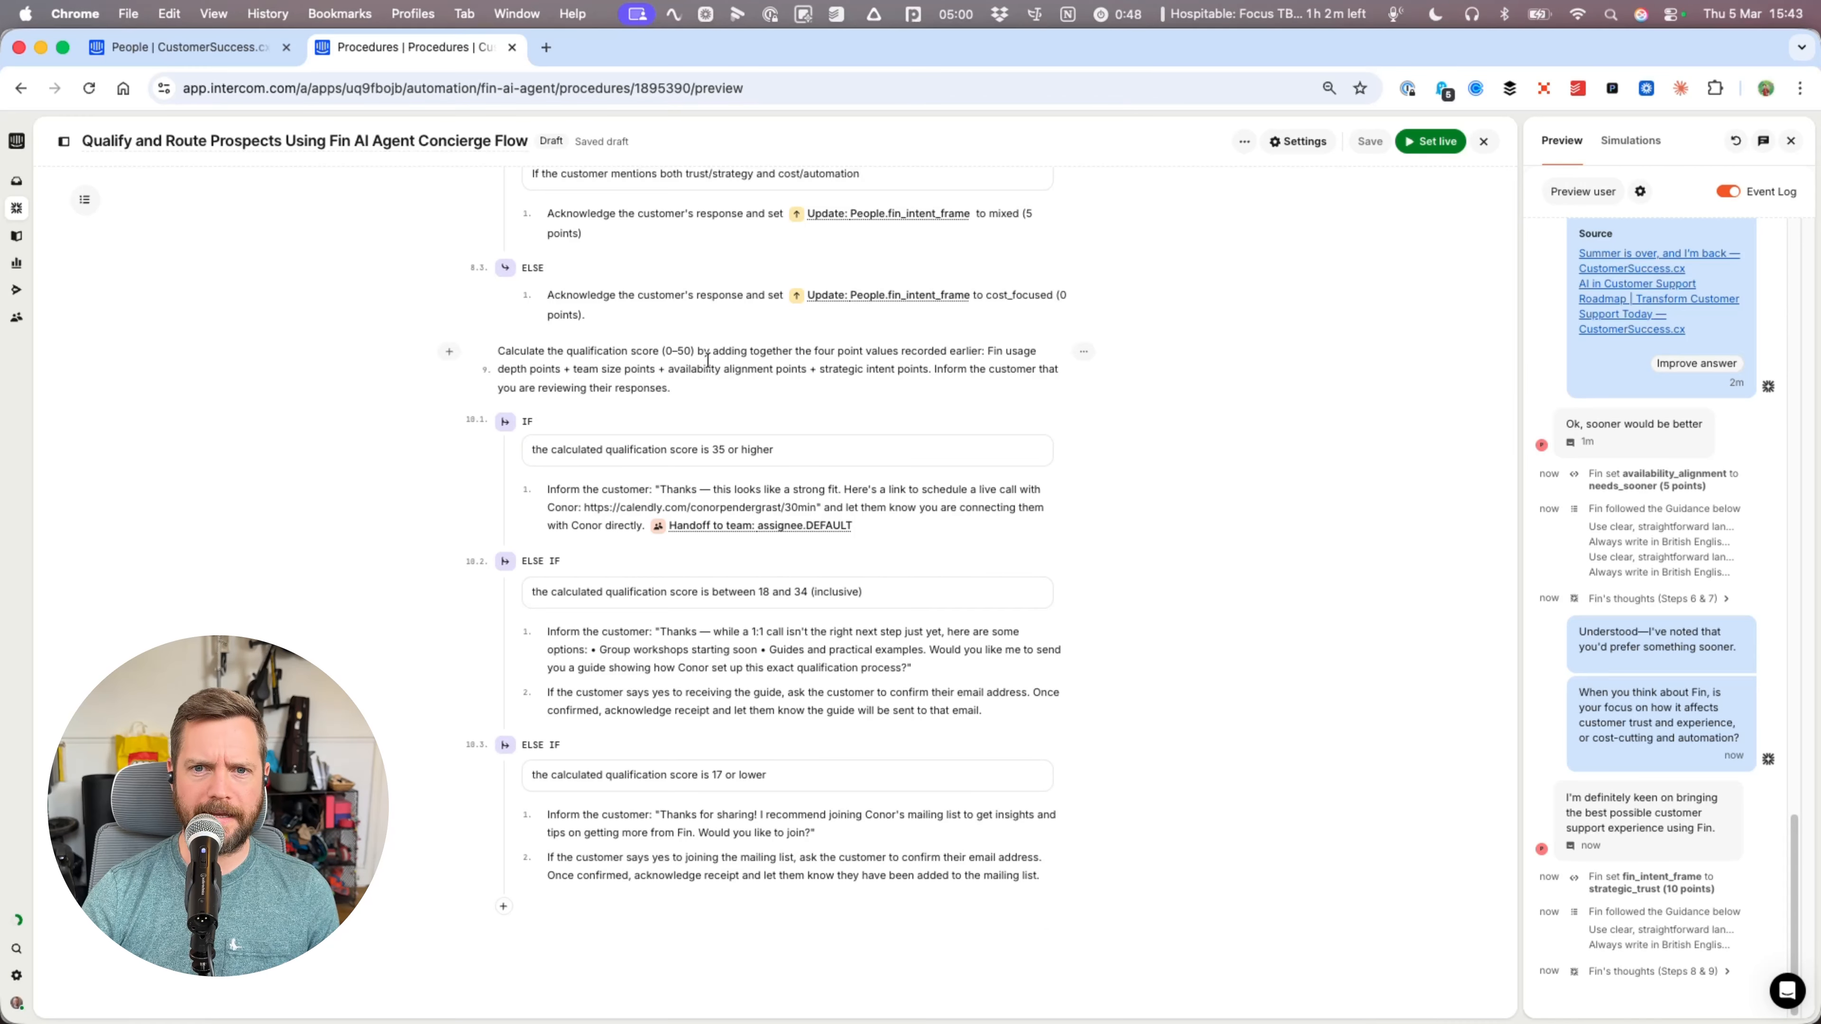
{"action": "scroll", "coordinate": [876, 394], "scroll_direction": "down", "scroll_amount": 1}
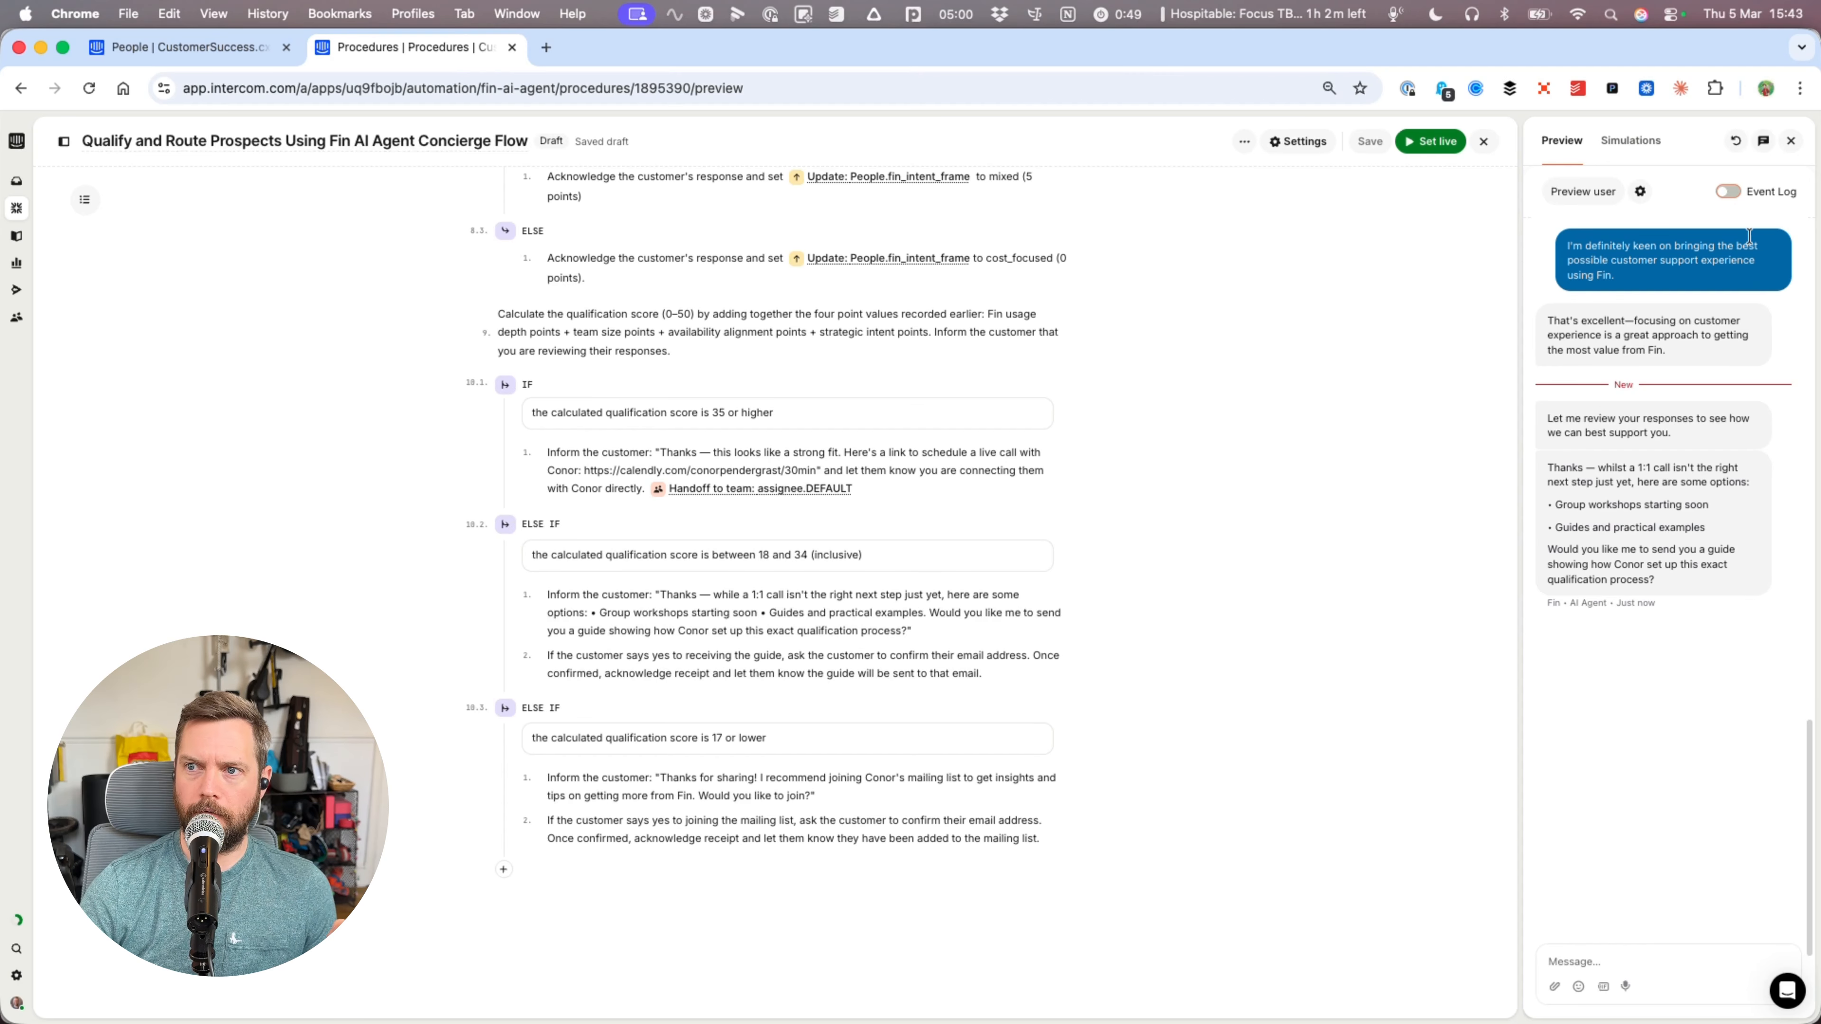
{"action": "left_click", "coordinate": [1728, 192]}
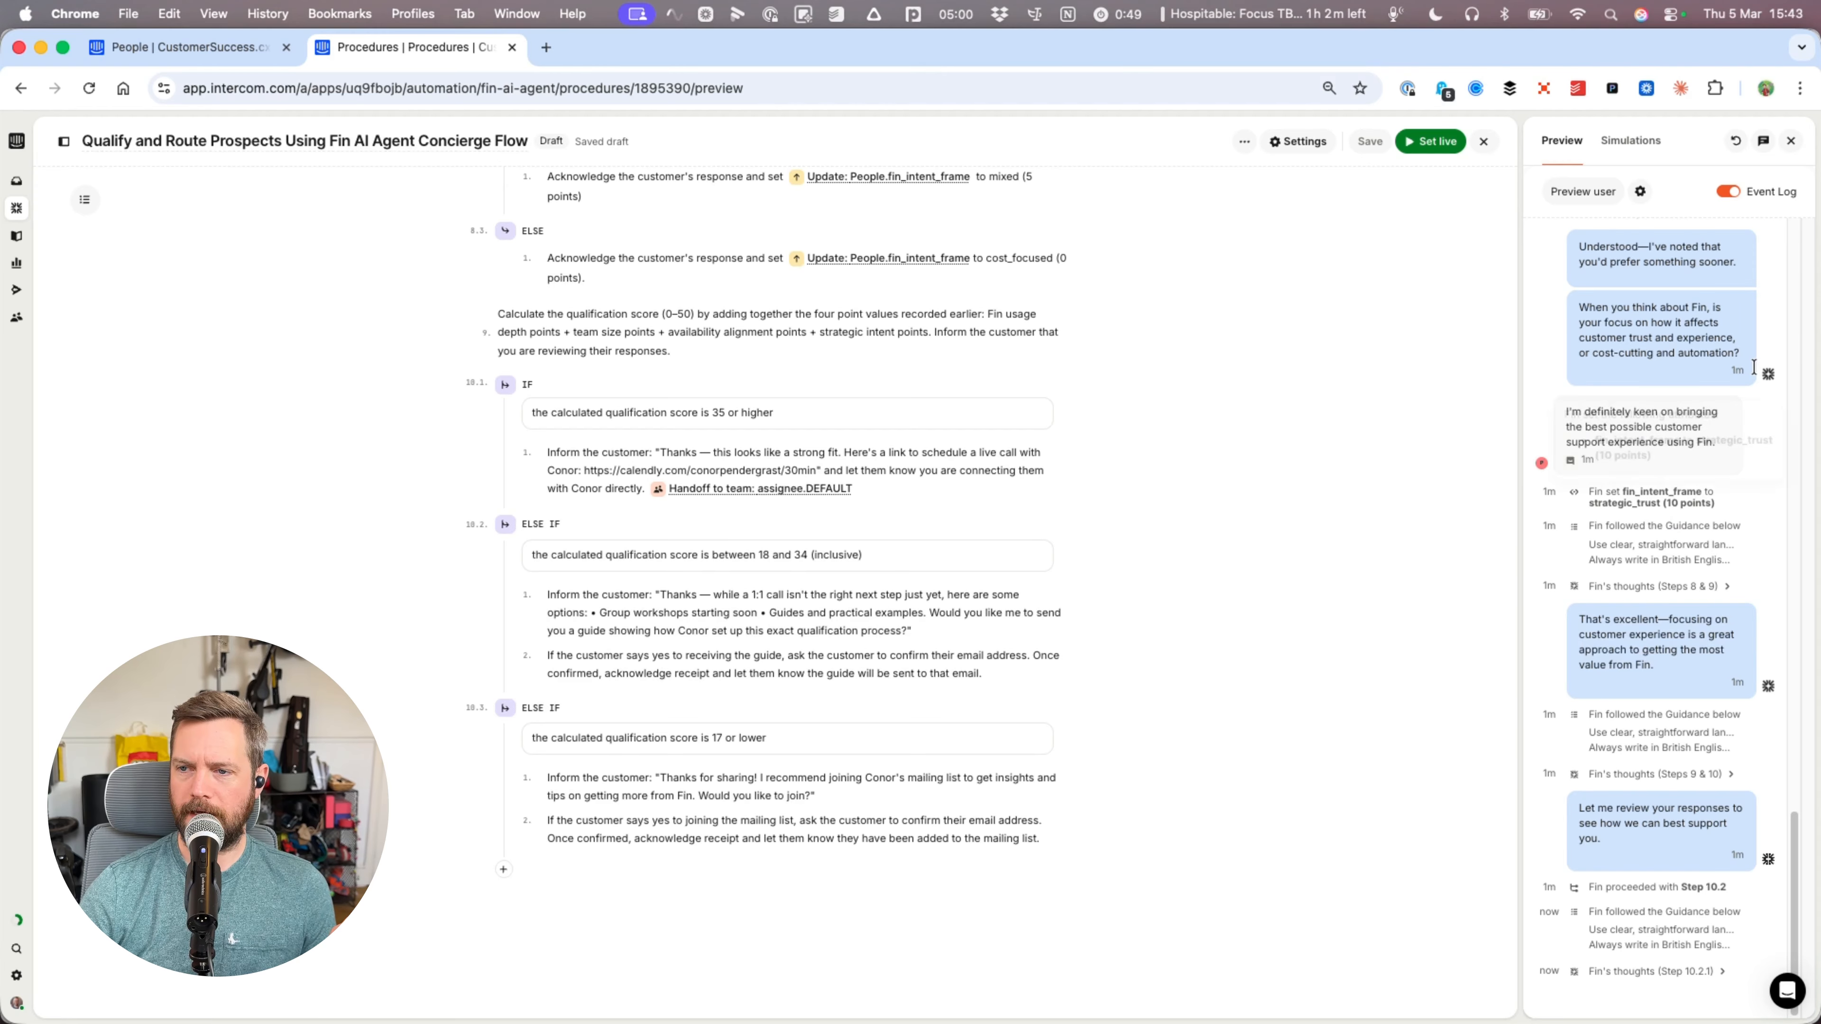
{"action": "left_click", "coordinate": [1732, 193]}
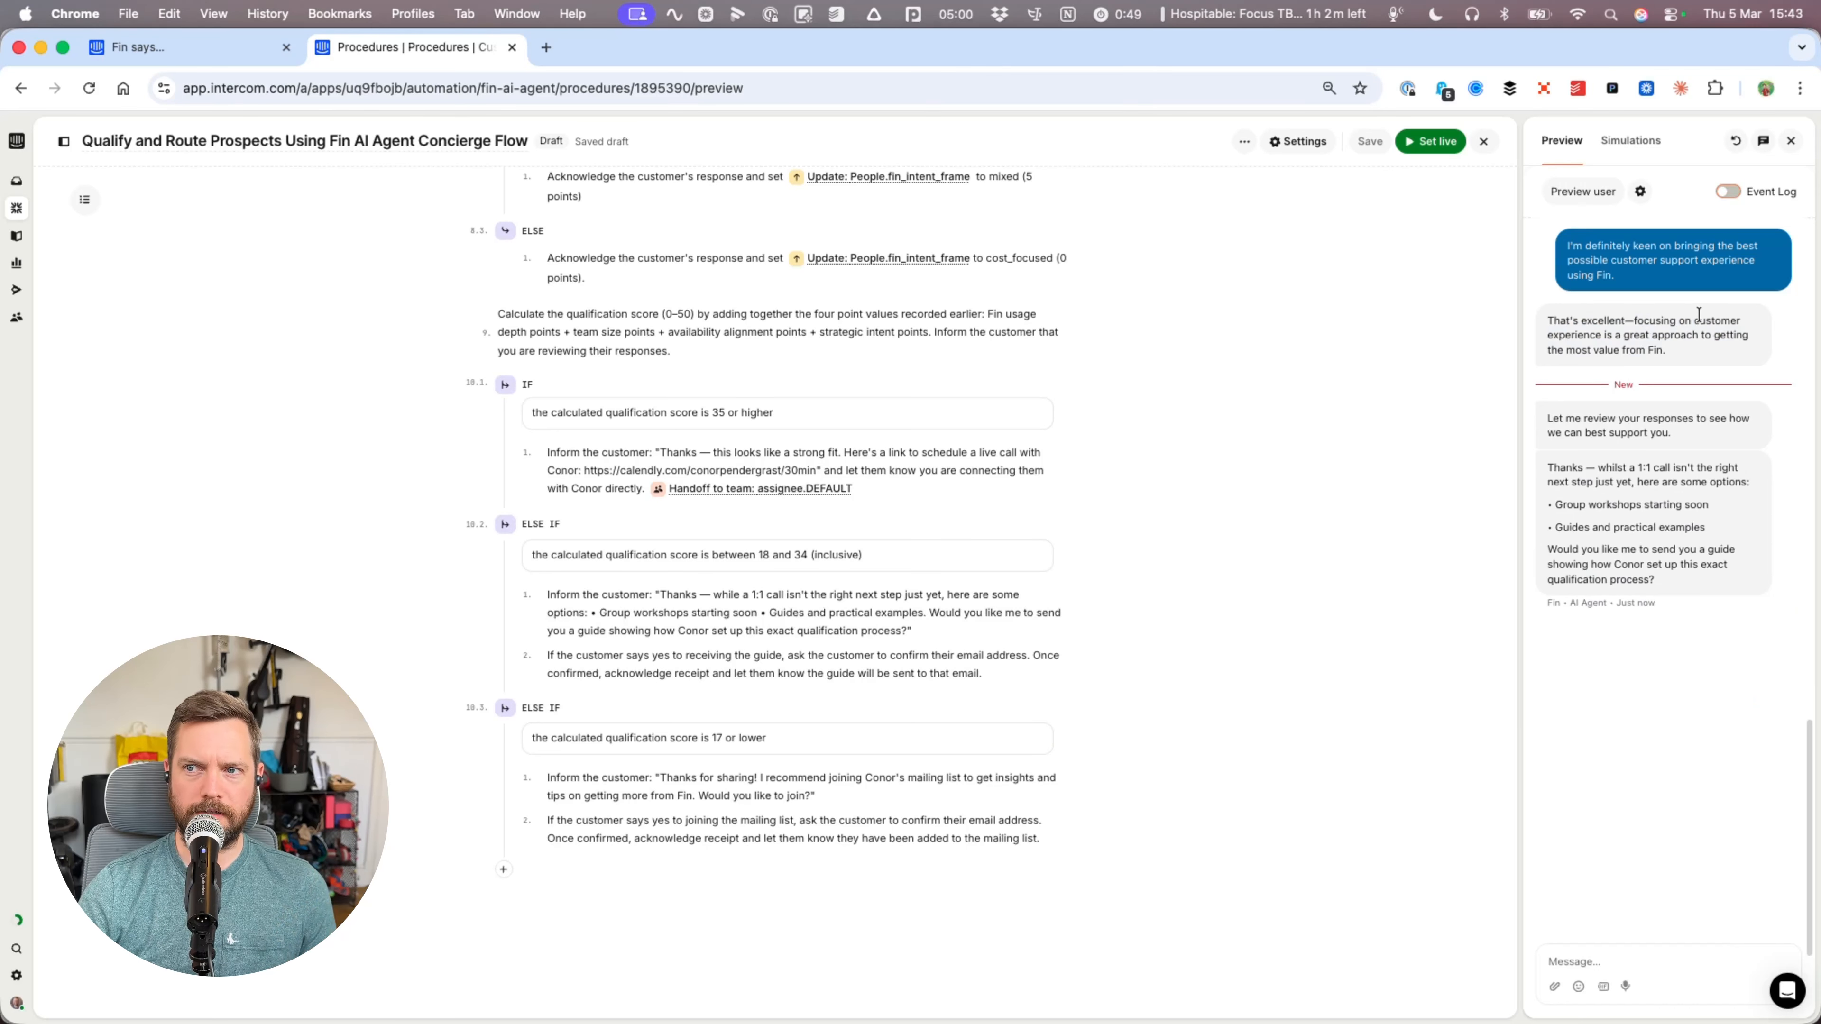
- Add "Store this score as" to the qualification score calculation step, just before the sentence about informing the customer
{"action": "left_click", "coordinate": [759, 357]}
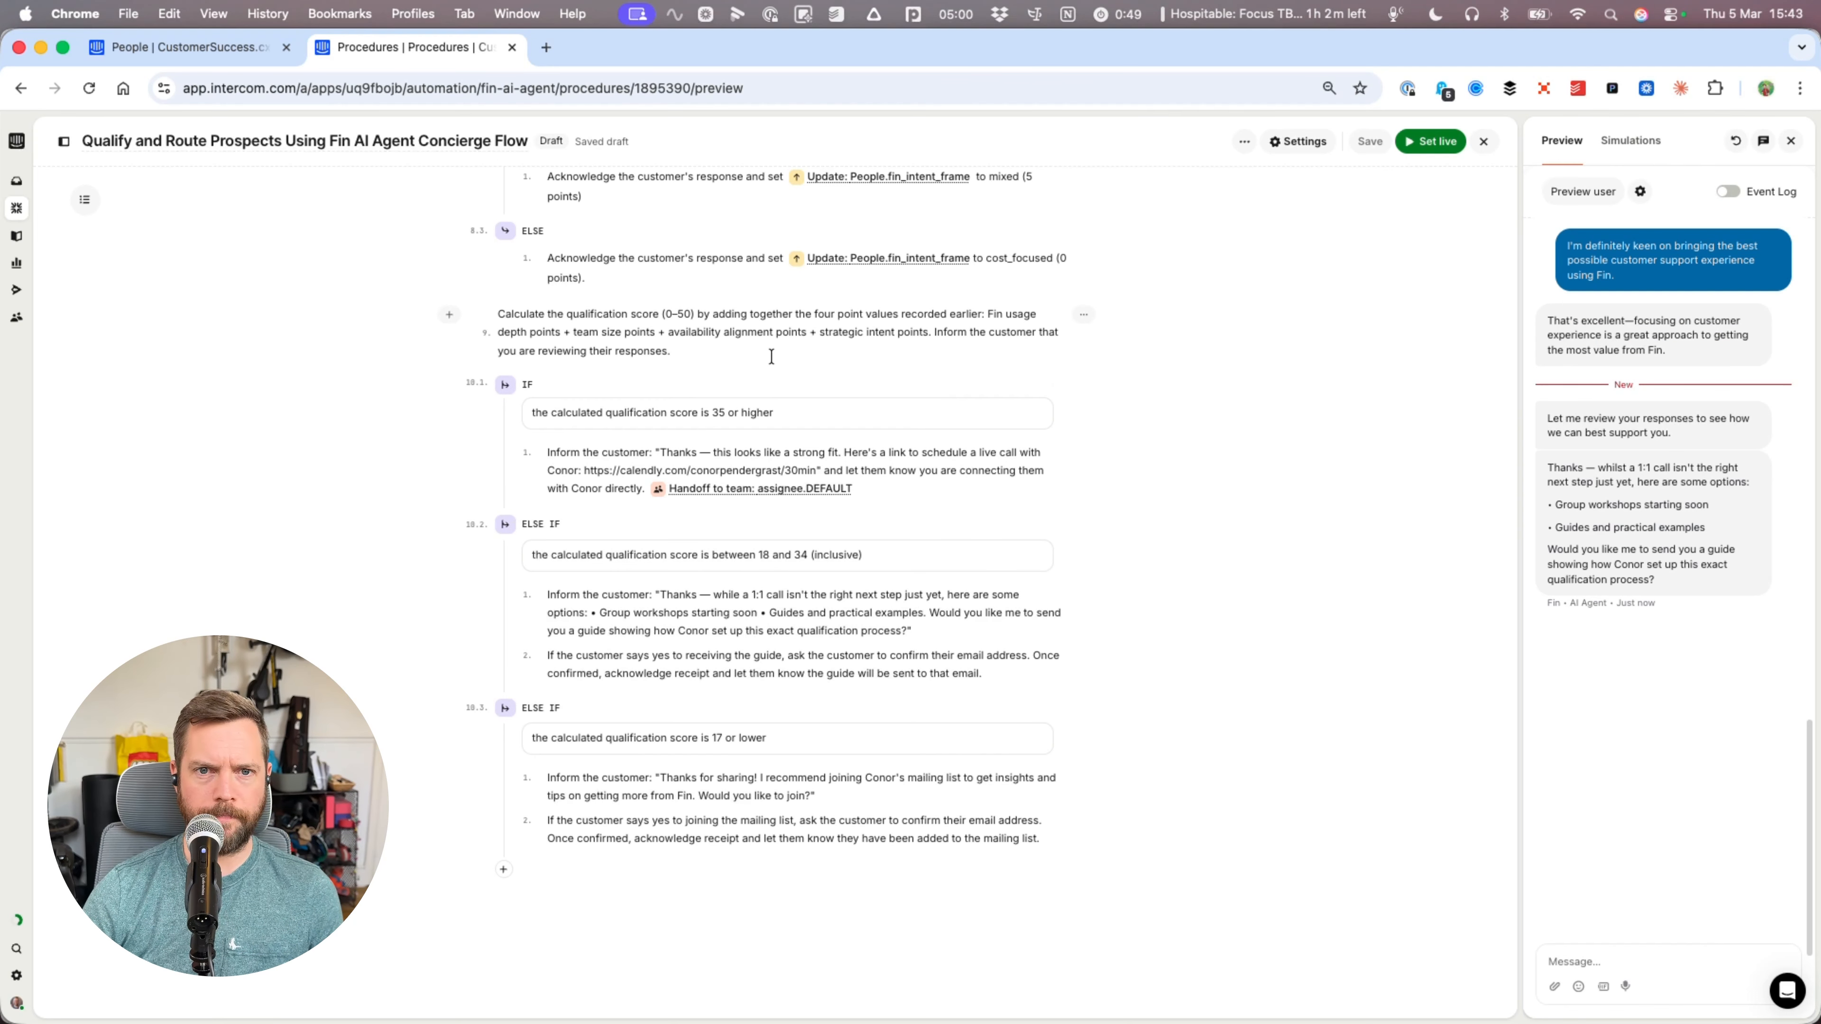
{"action": "scroll", "coordinate": [818, 441], "scroll_direction": "up", "scroll_amount": 2}
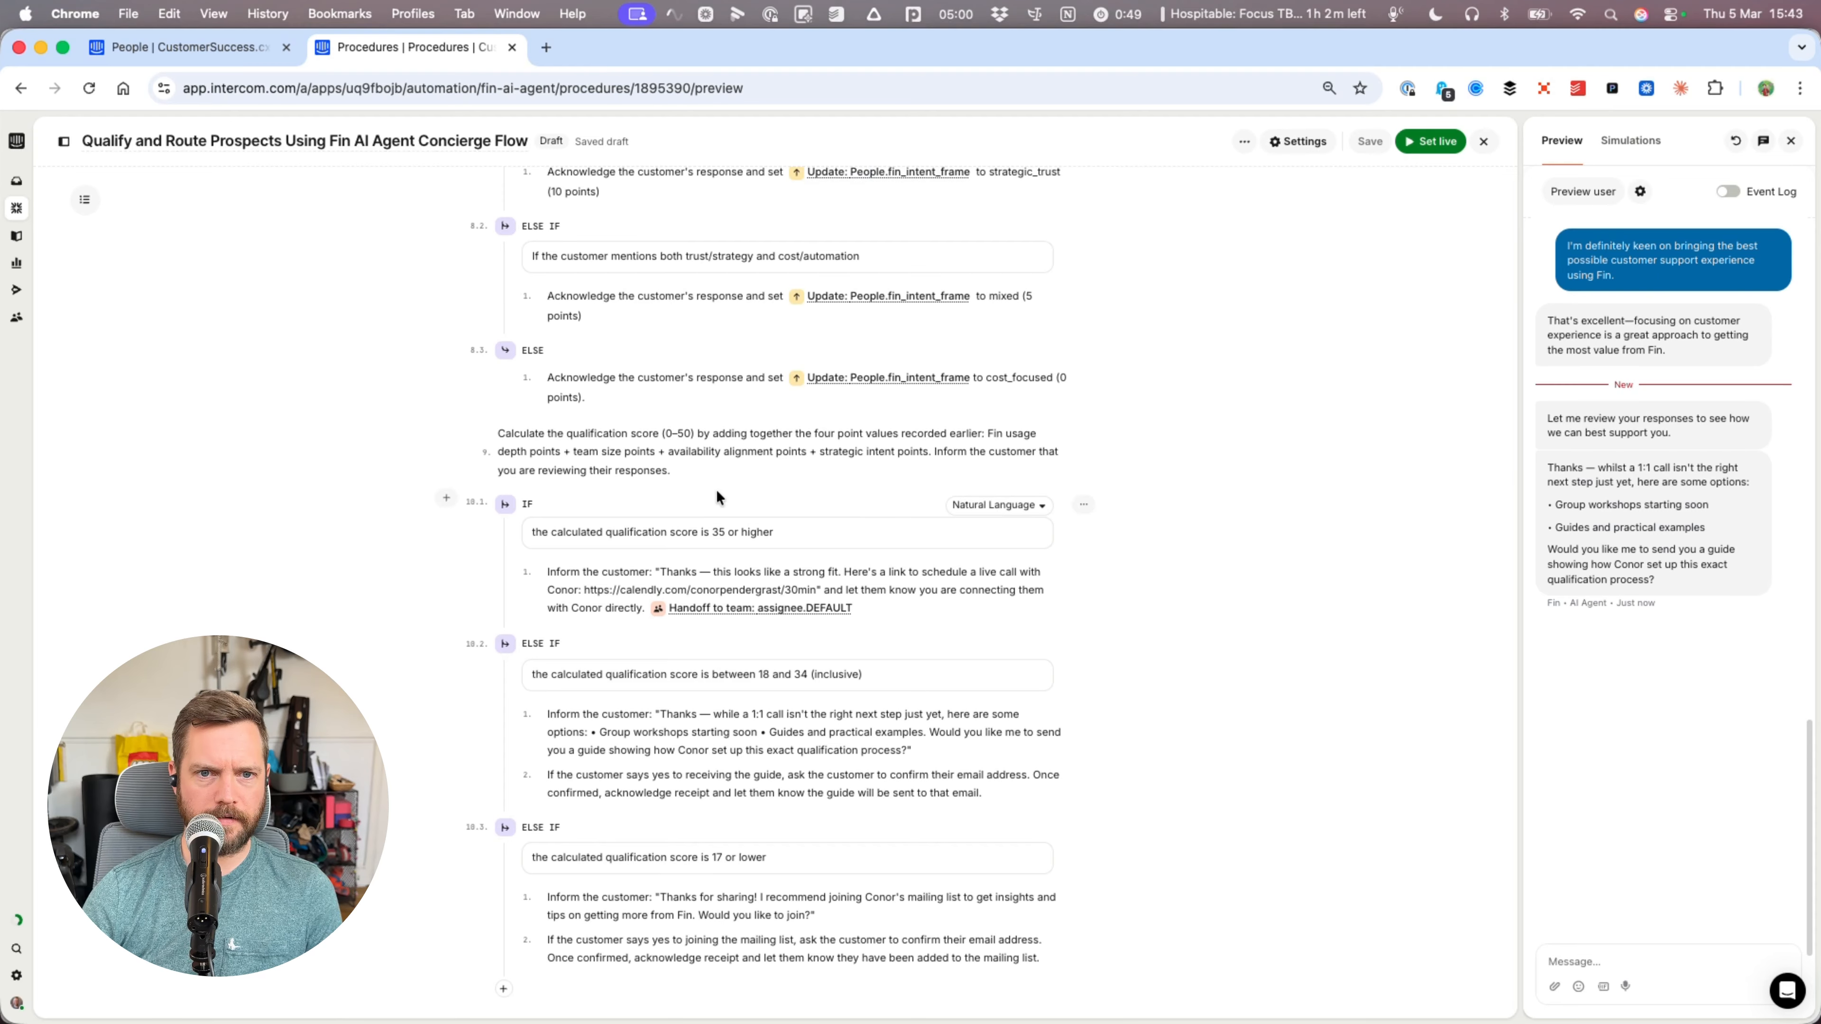
{"action": "left_click", "coordinate": [929, 455]}
{"action": "type", "text": "Store"}
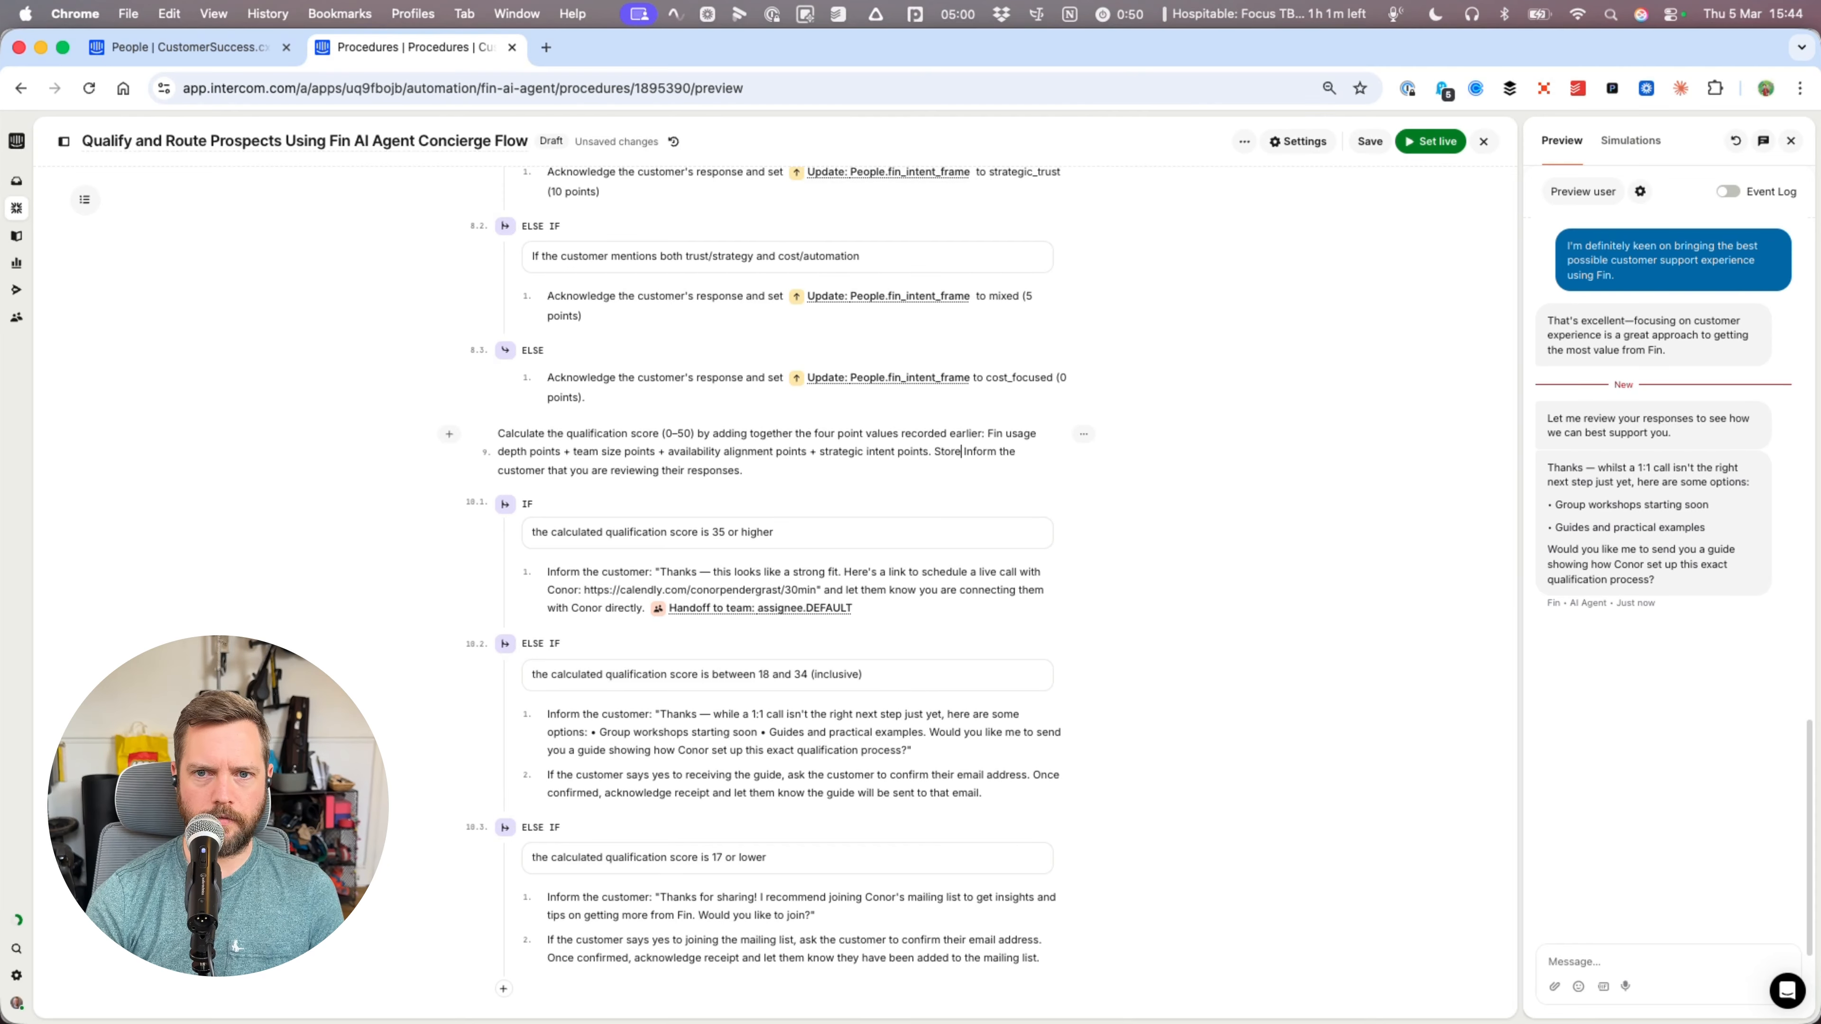
{"action": "type", "text": " thius sc"}
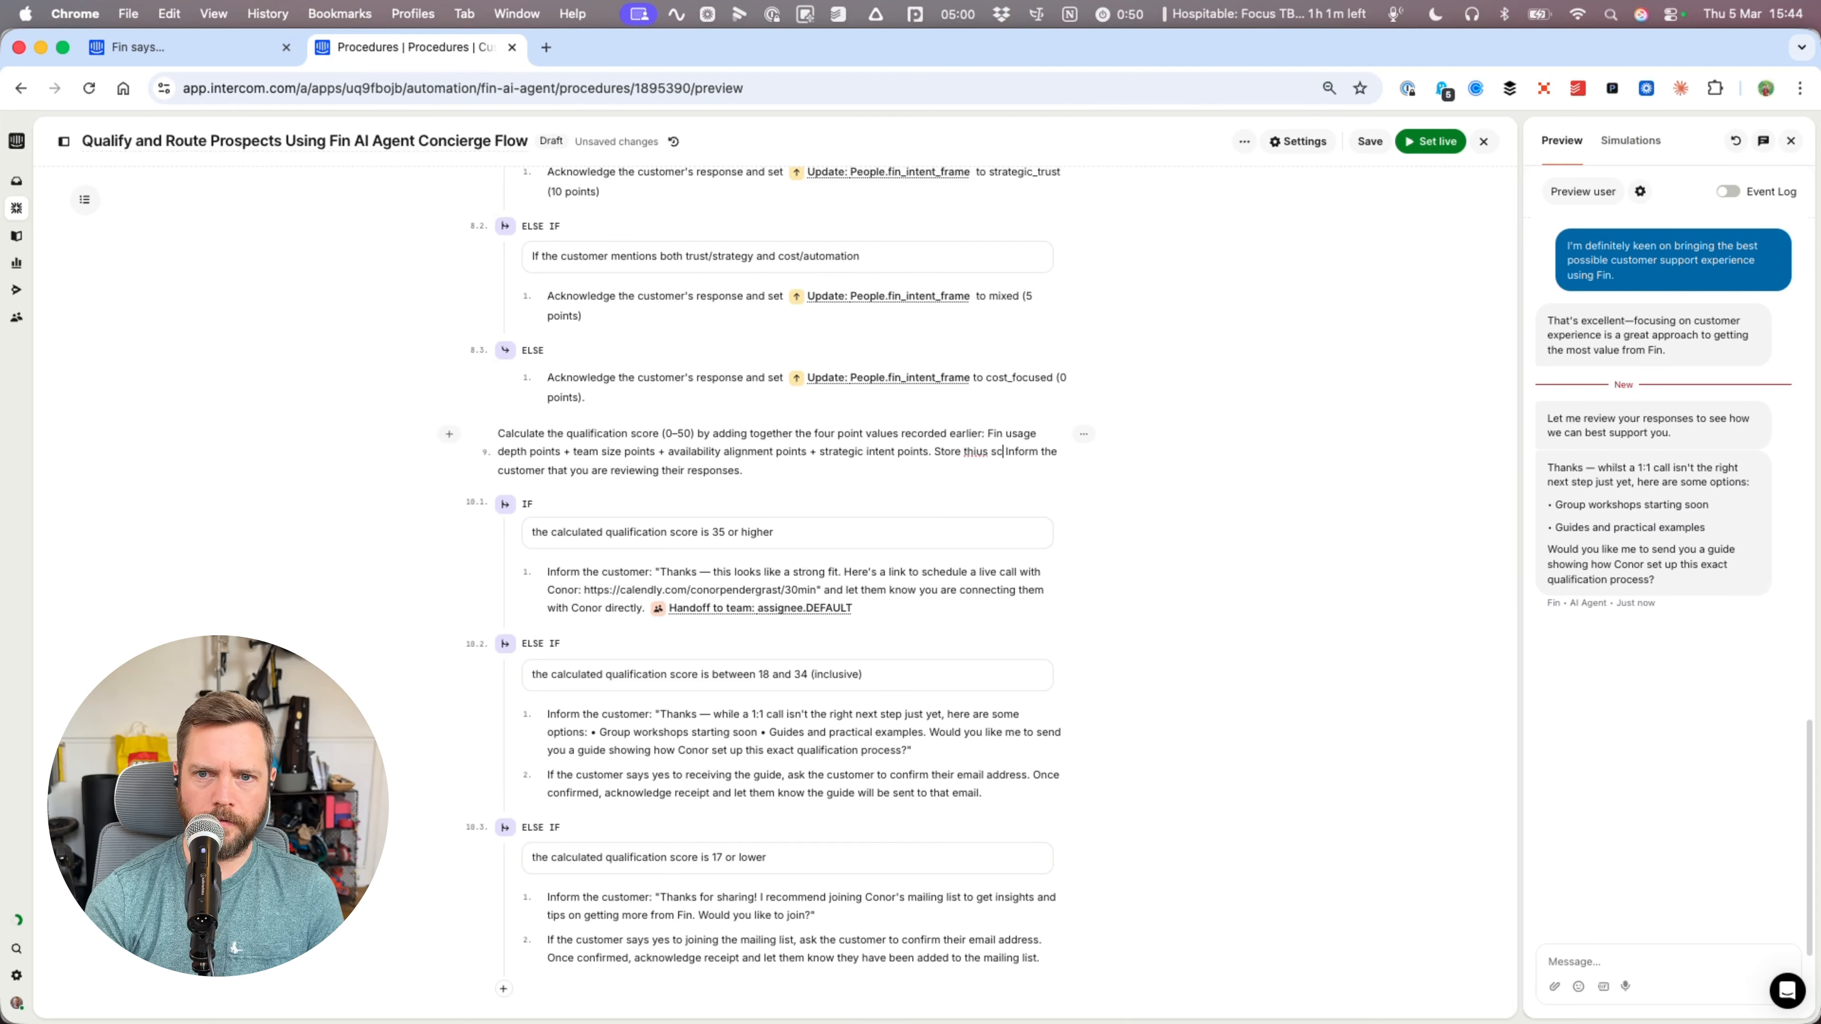
{"action": "key", "text": "BackSpace"}
{"action": "key", "text": "BackSpace"}
{"action": "key", "text": "BackSpace"}
{"action": "key", "text": "BackSpace"}
{"action": "key", "text": "BackSpace"}
{"action": "type", "text": "s score as "}
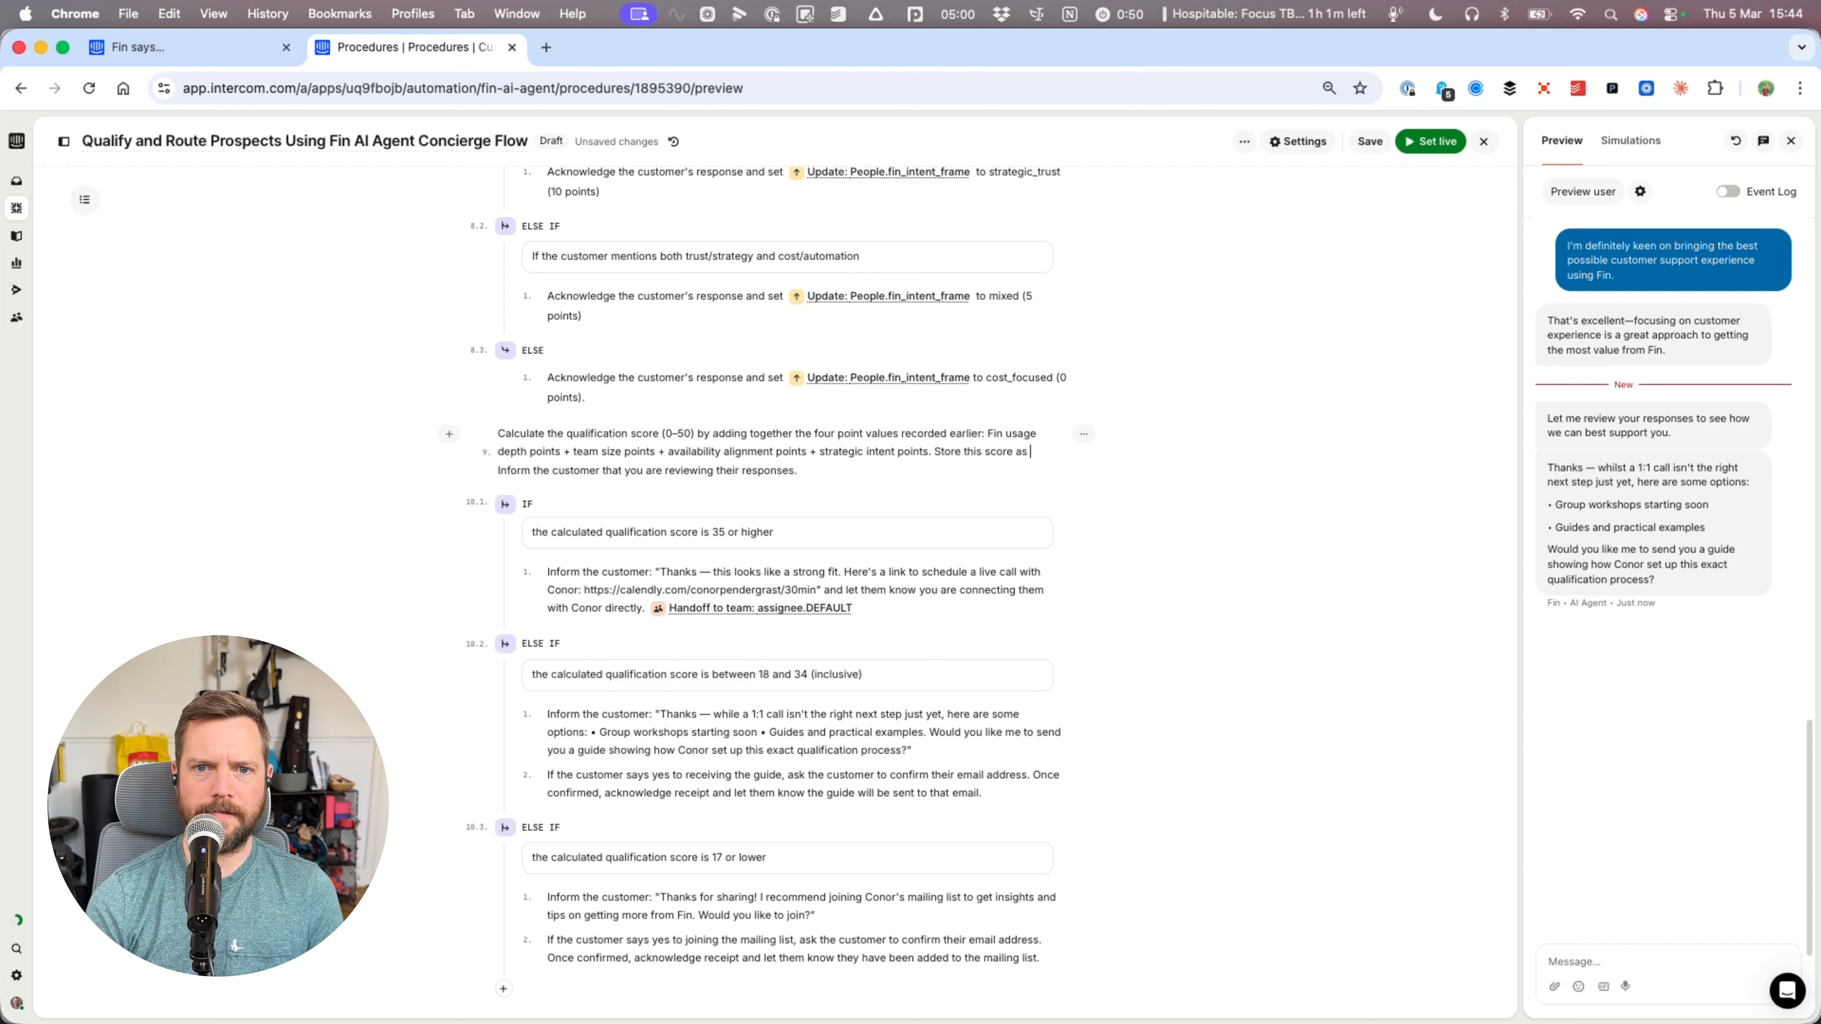
- Complete the new sentence with an Update attribute action for People.qualification_score followed by a full stop, and save the procedure
{"action": "type", "text": "@"}
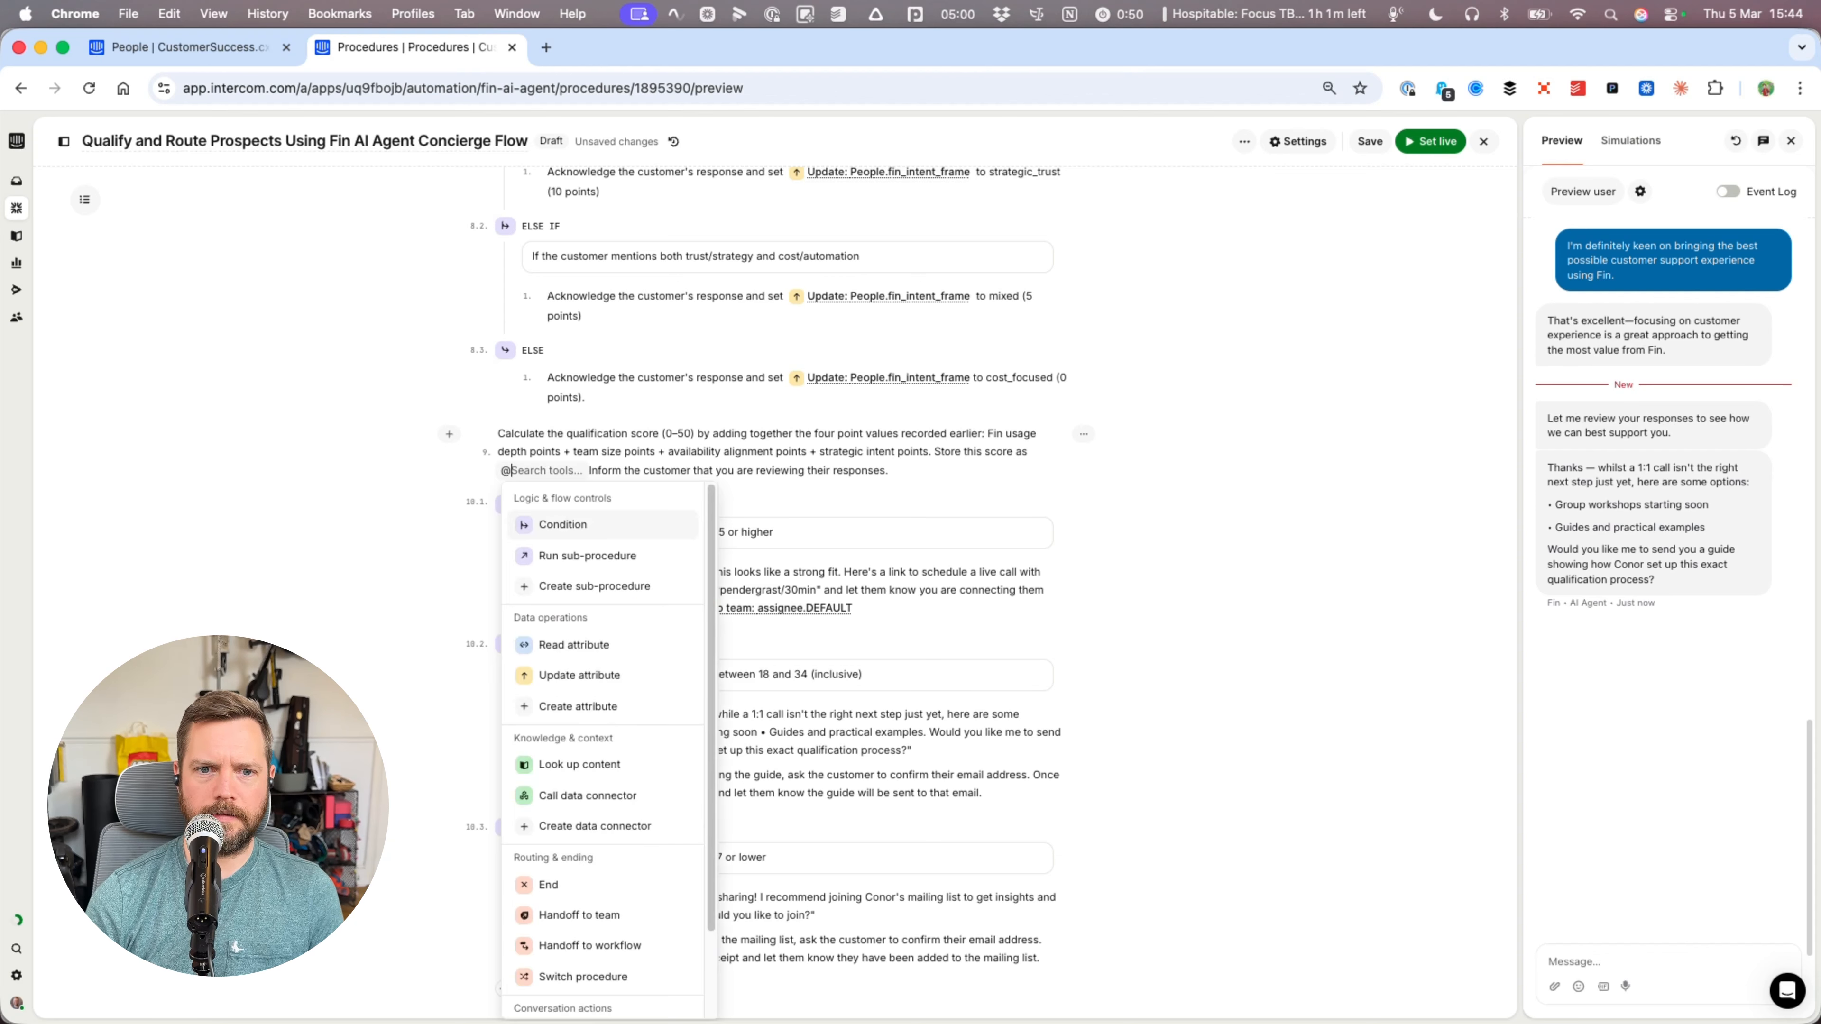
{"action": "left_click", "coordinate": [599, 675]}
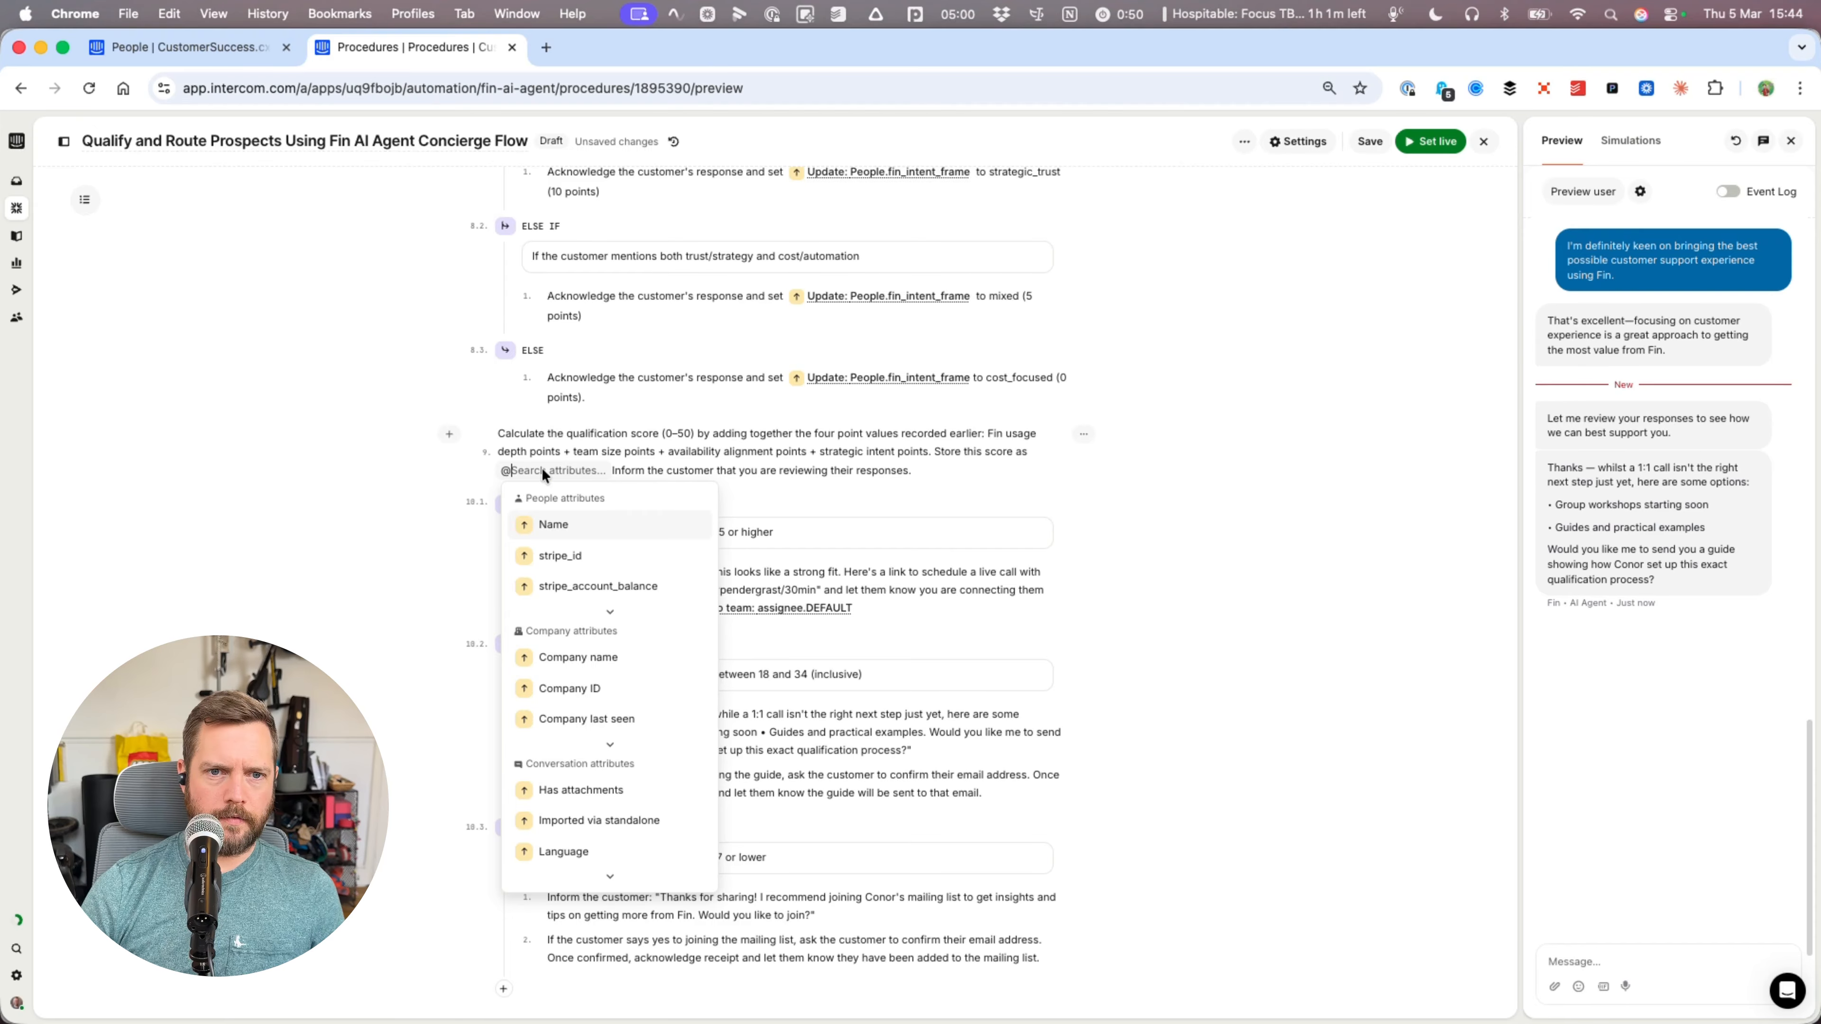
{"action": "type", "text": "qual"}
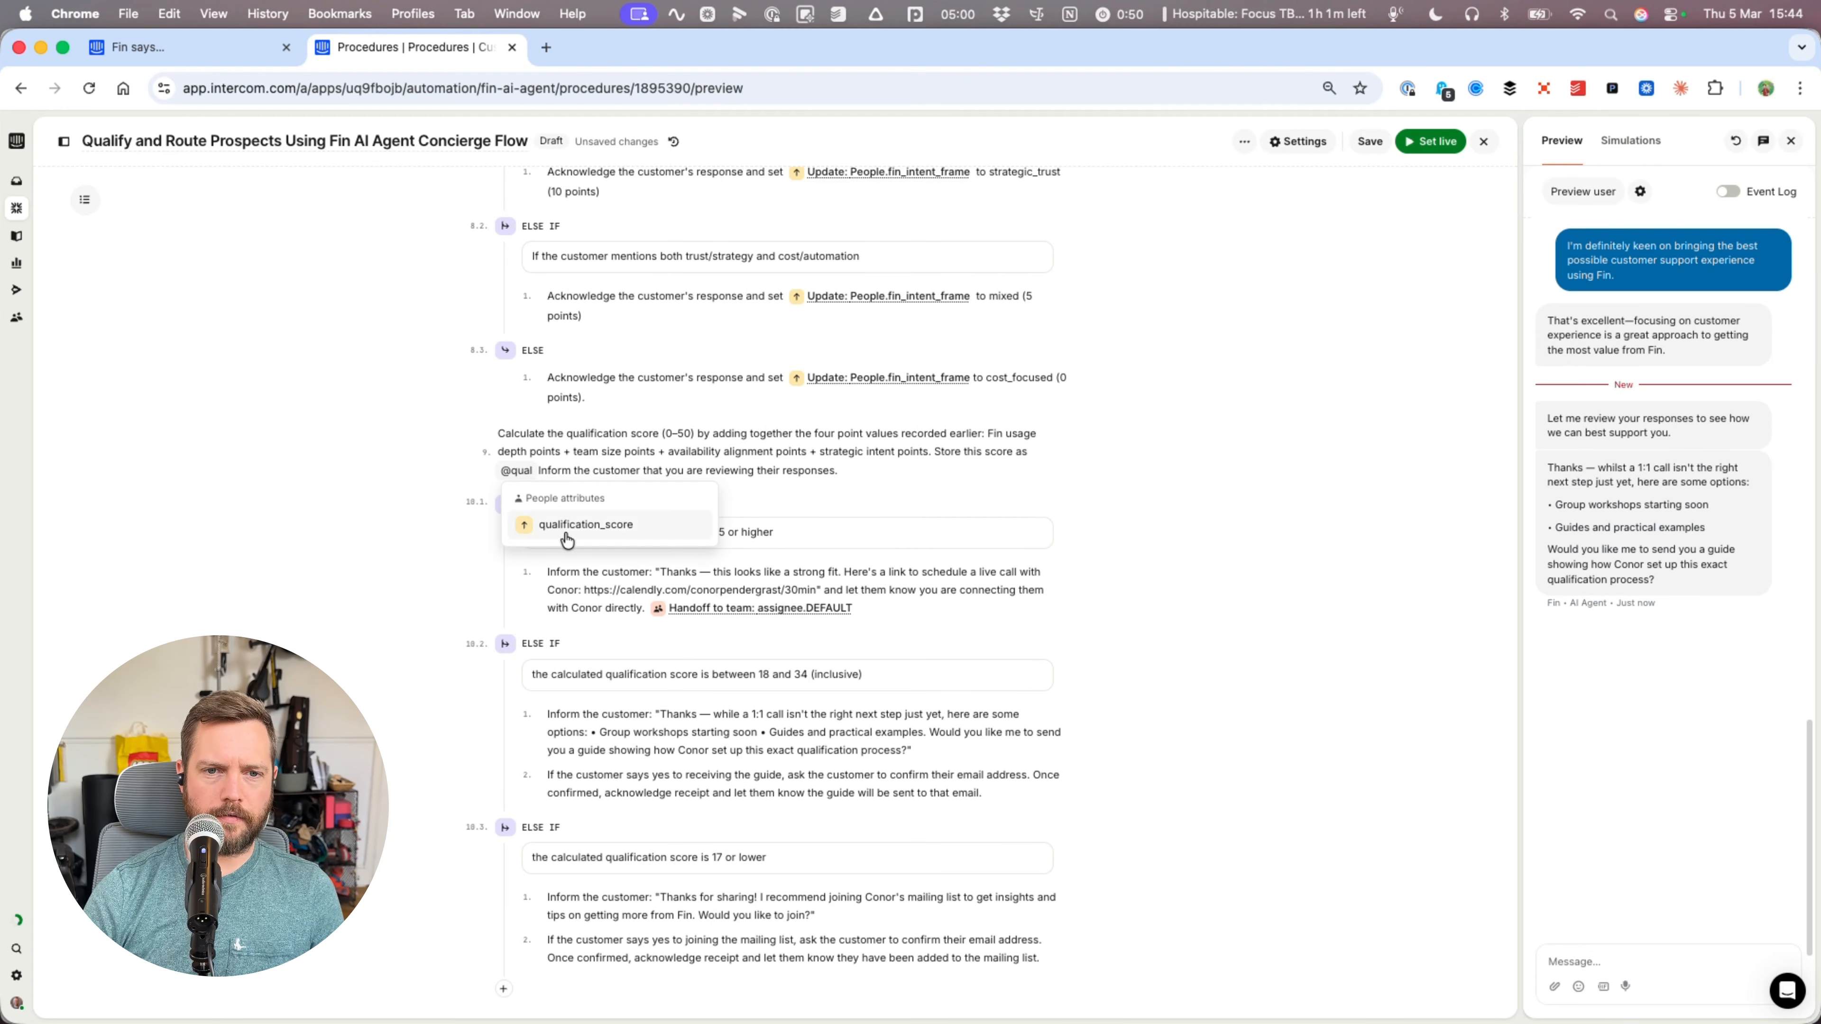
{"action": "left_click", "coordinate": [567, 530]}
{"action": "type", "text": "."}
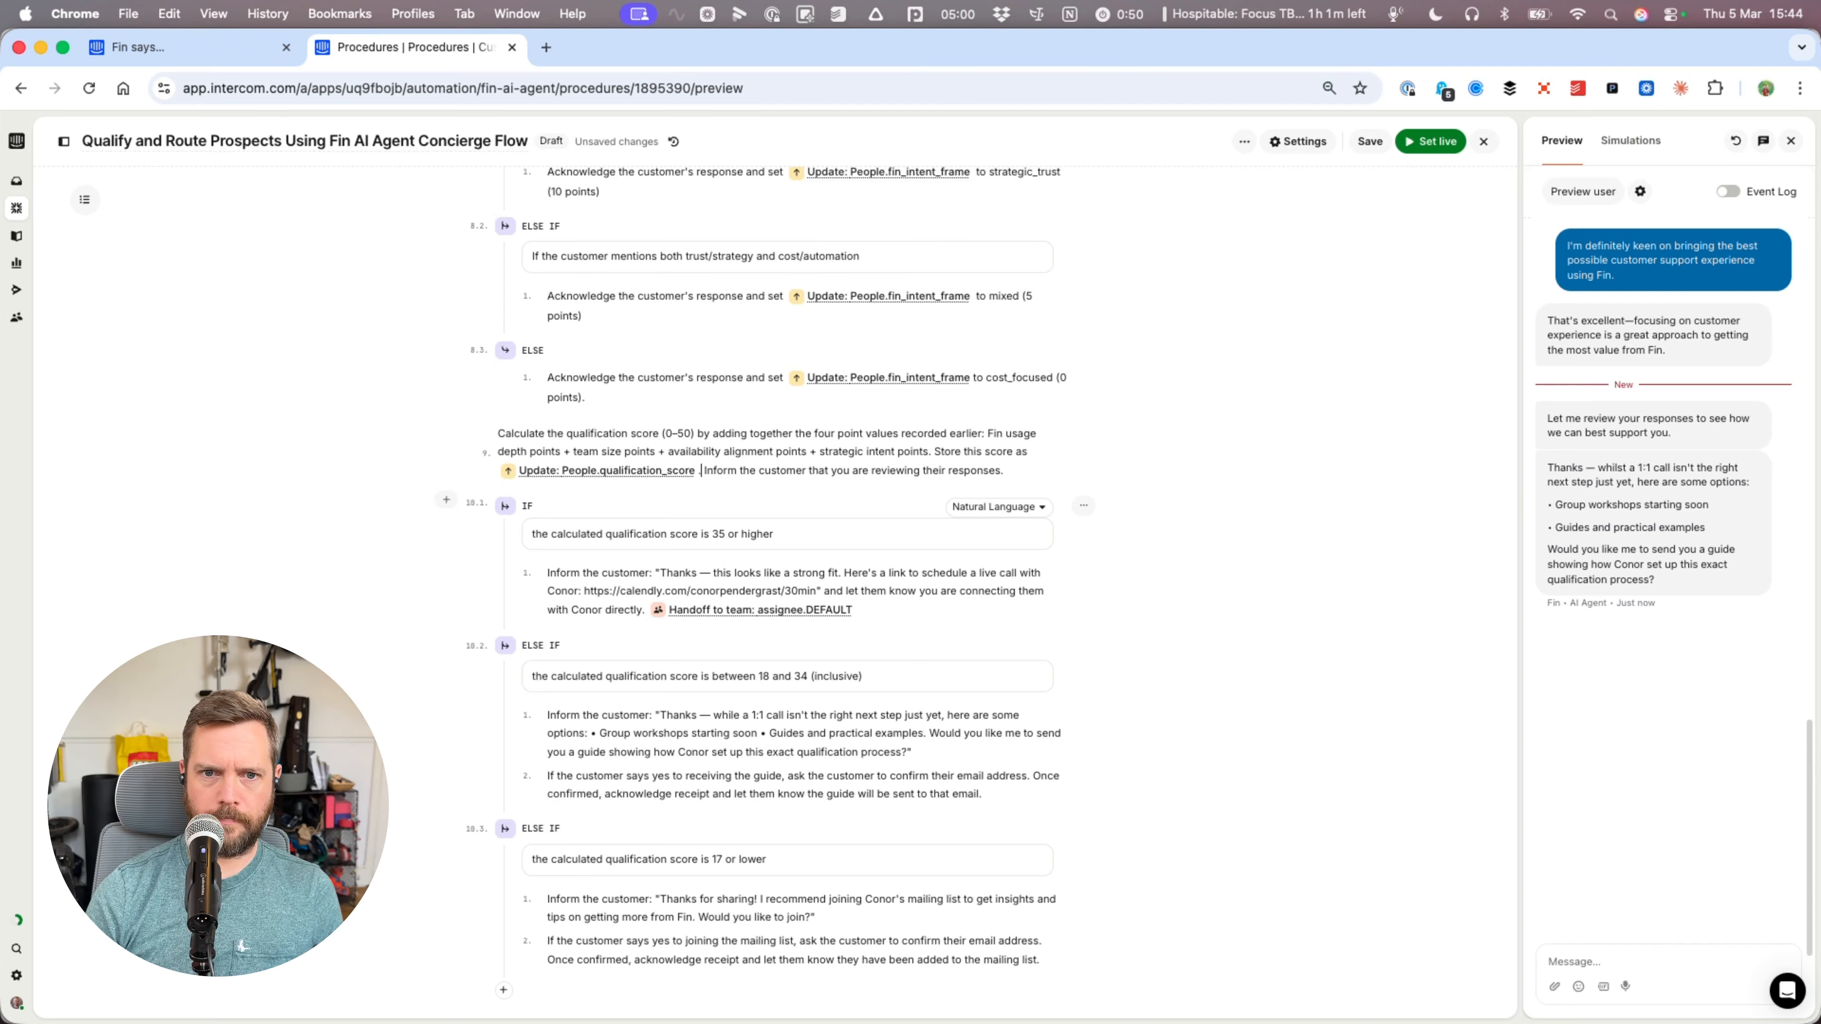
{"action": "left_click", "coordinate": [1370, 140]}
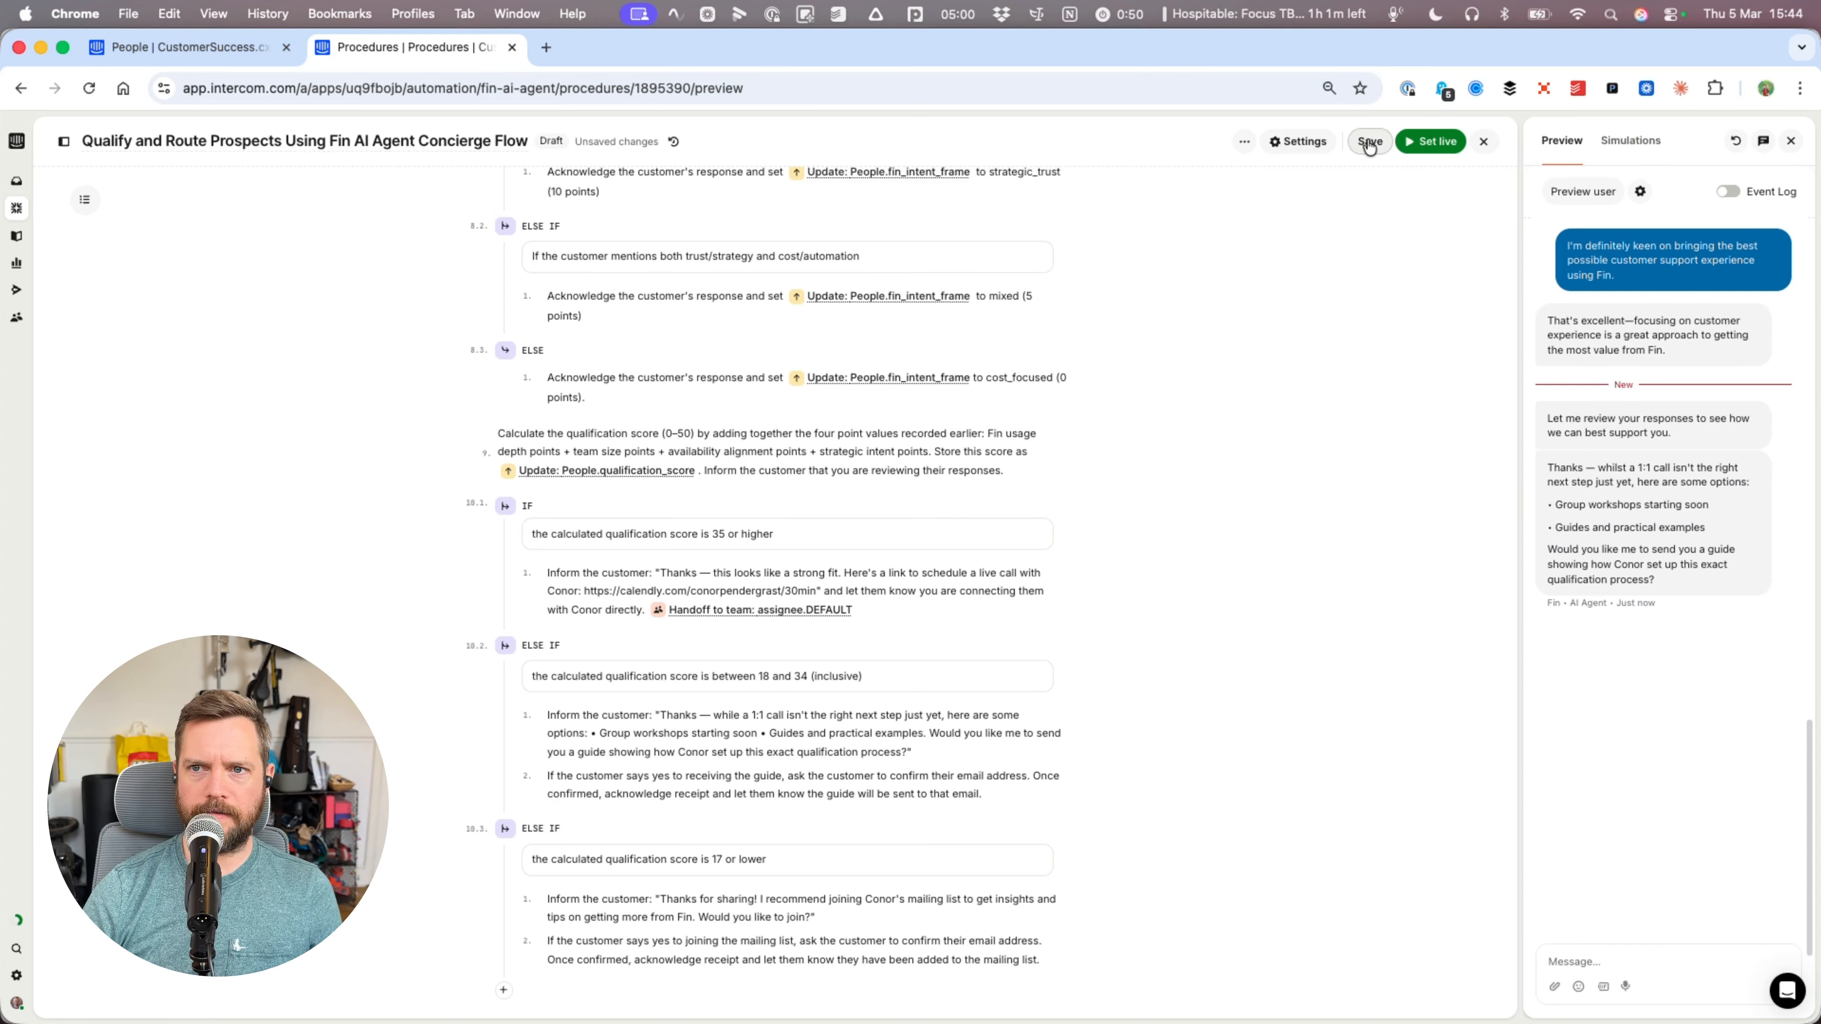
- Open the Preview User conversation from the inbox's list of all conversations
{"action": "left_click", "coordinate": [177, 49]}
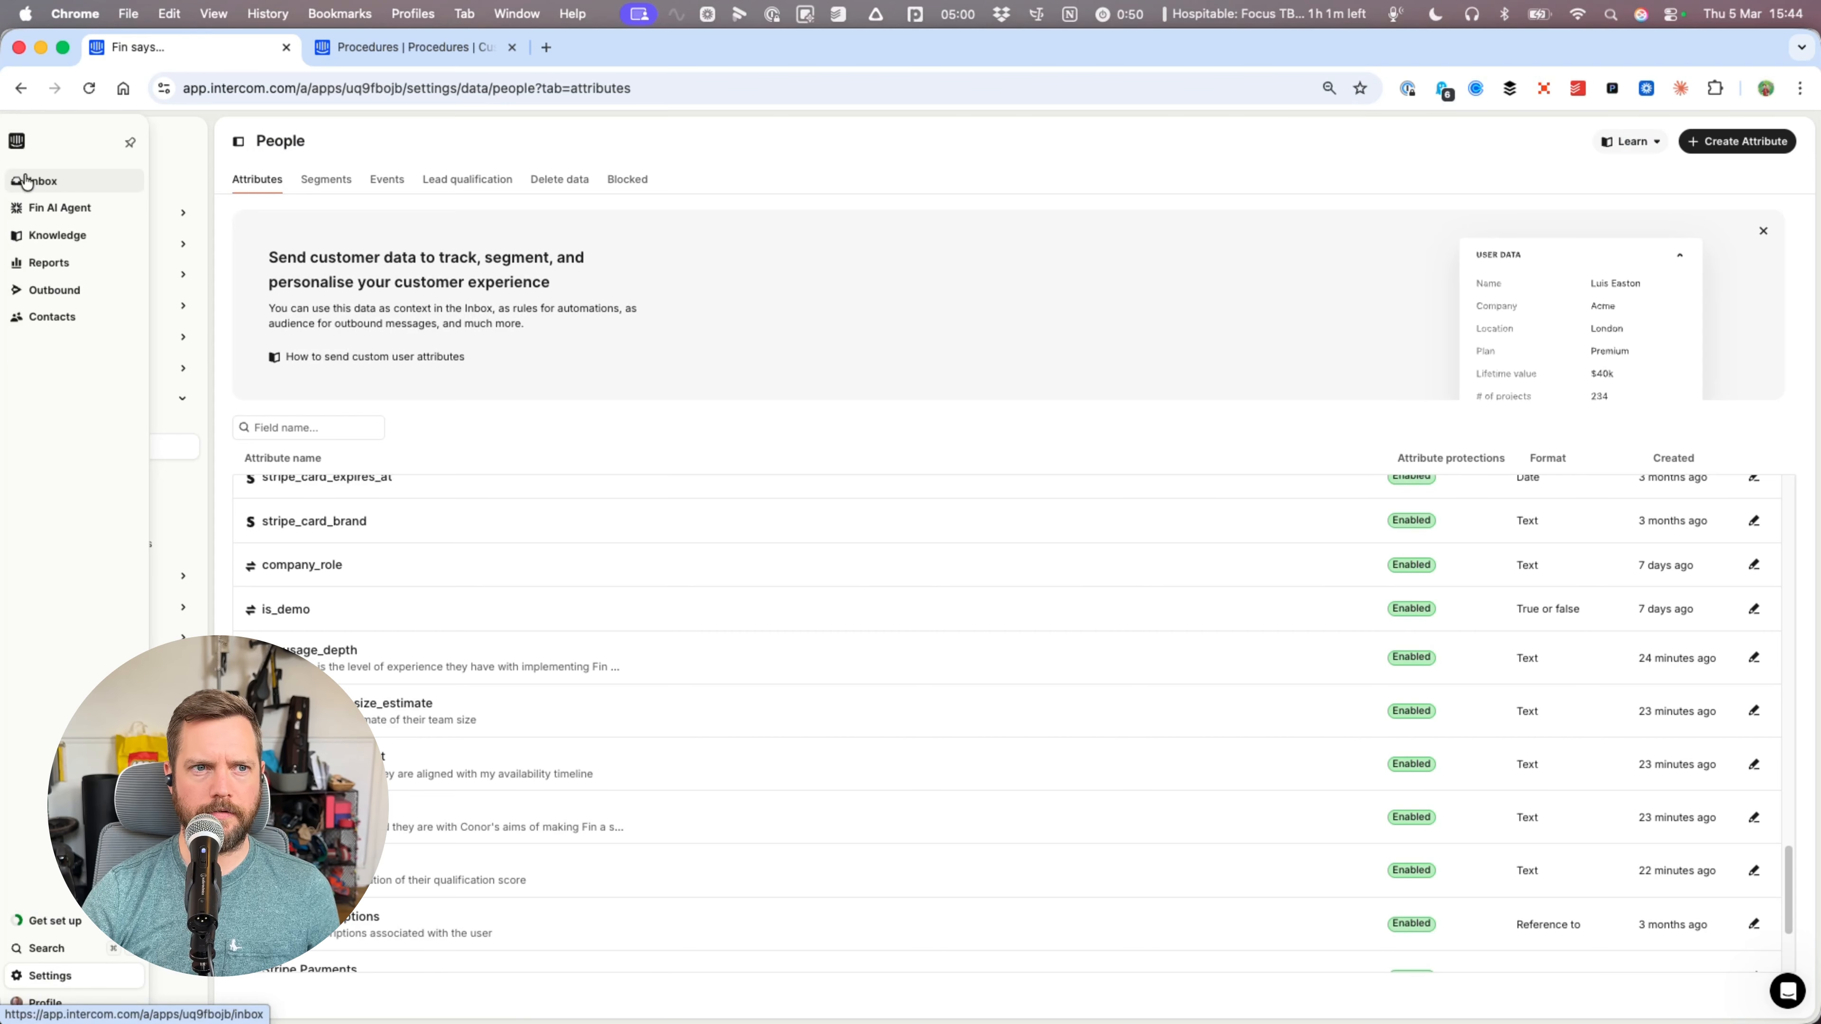
{"action": "left_click", "coordinate": [34, 181]}
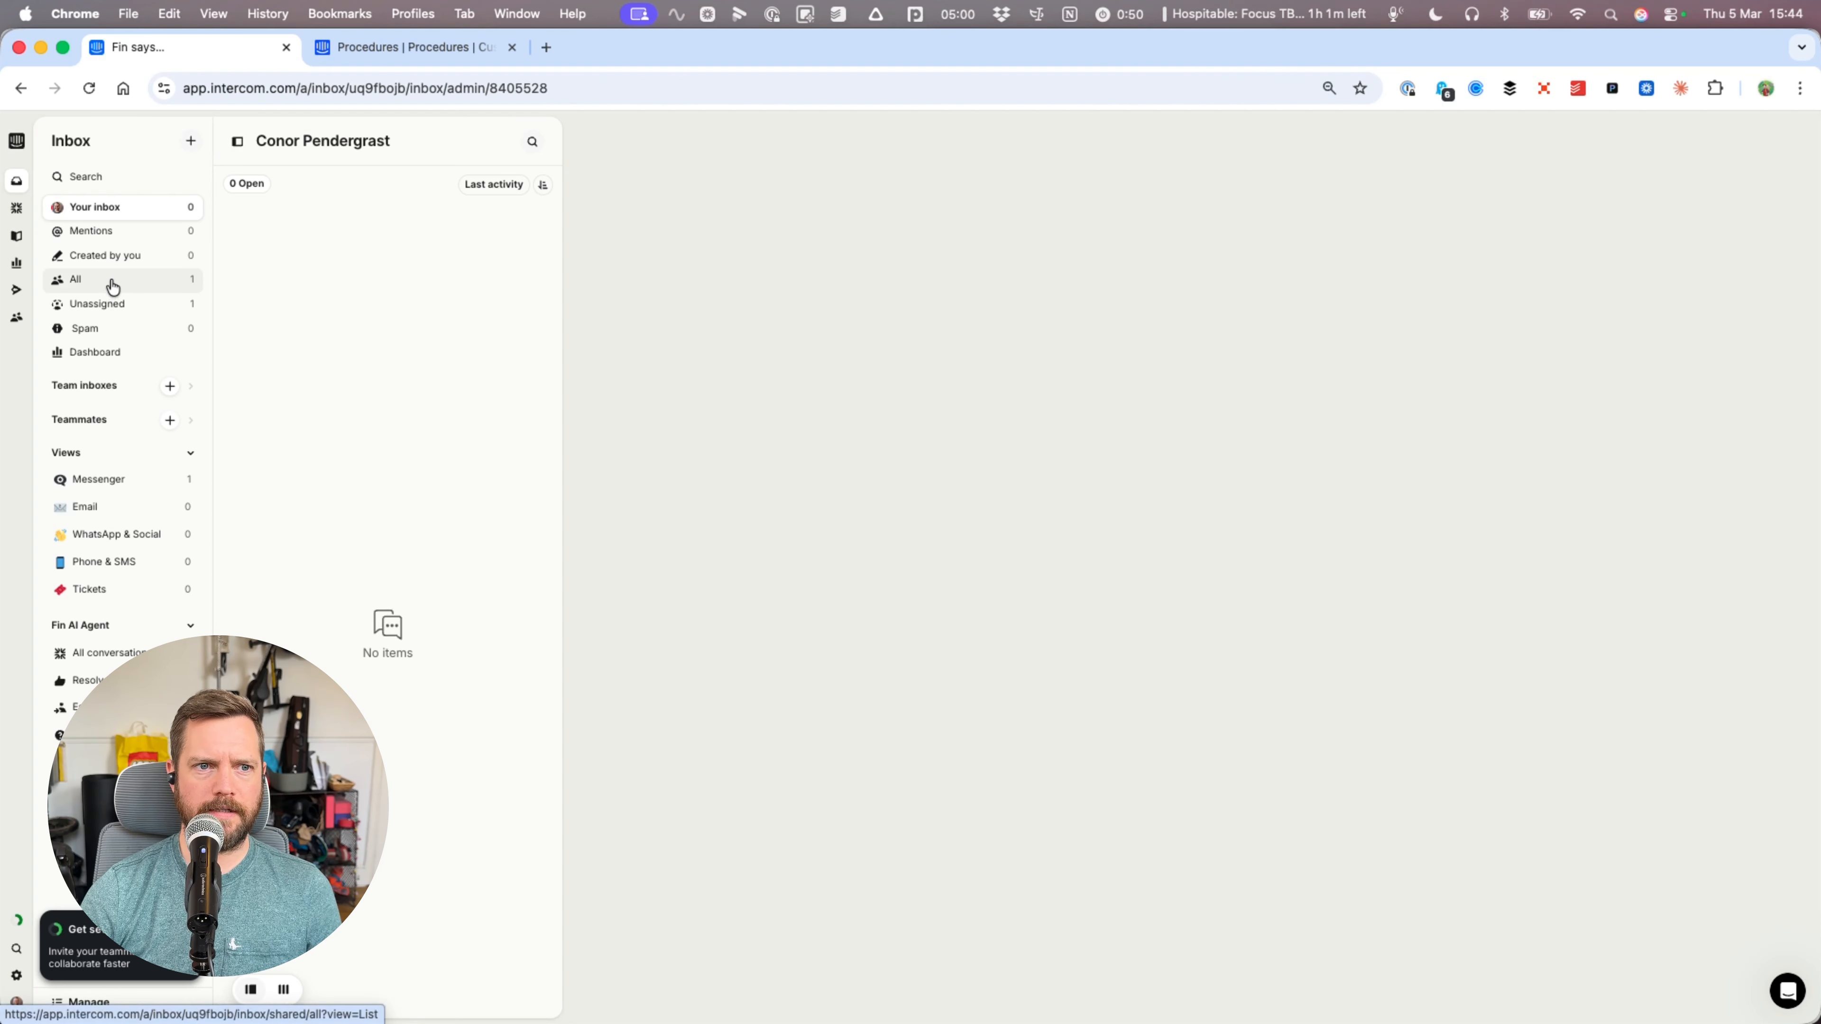
{"action": "left_click", "coordinate": [113, 287]}
{"action": "left_click", "coordinate": [351, 248]}
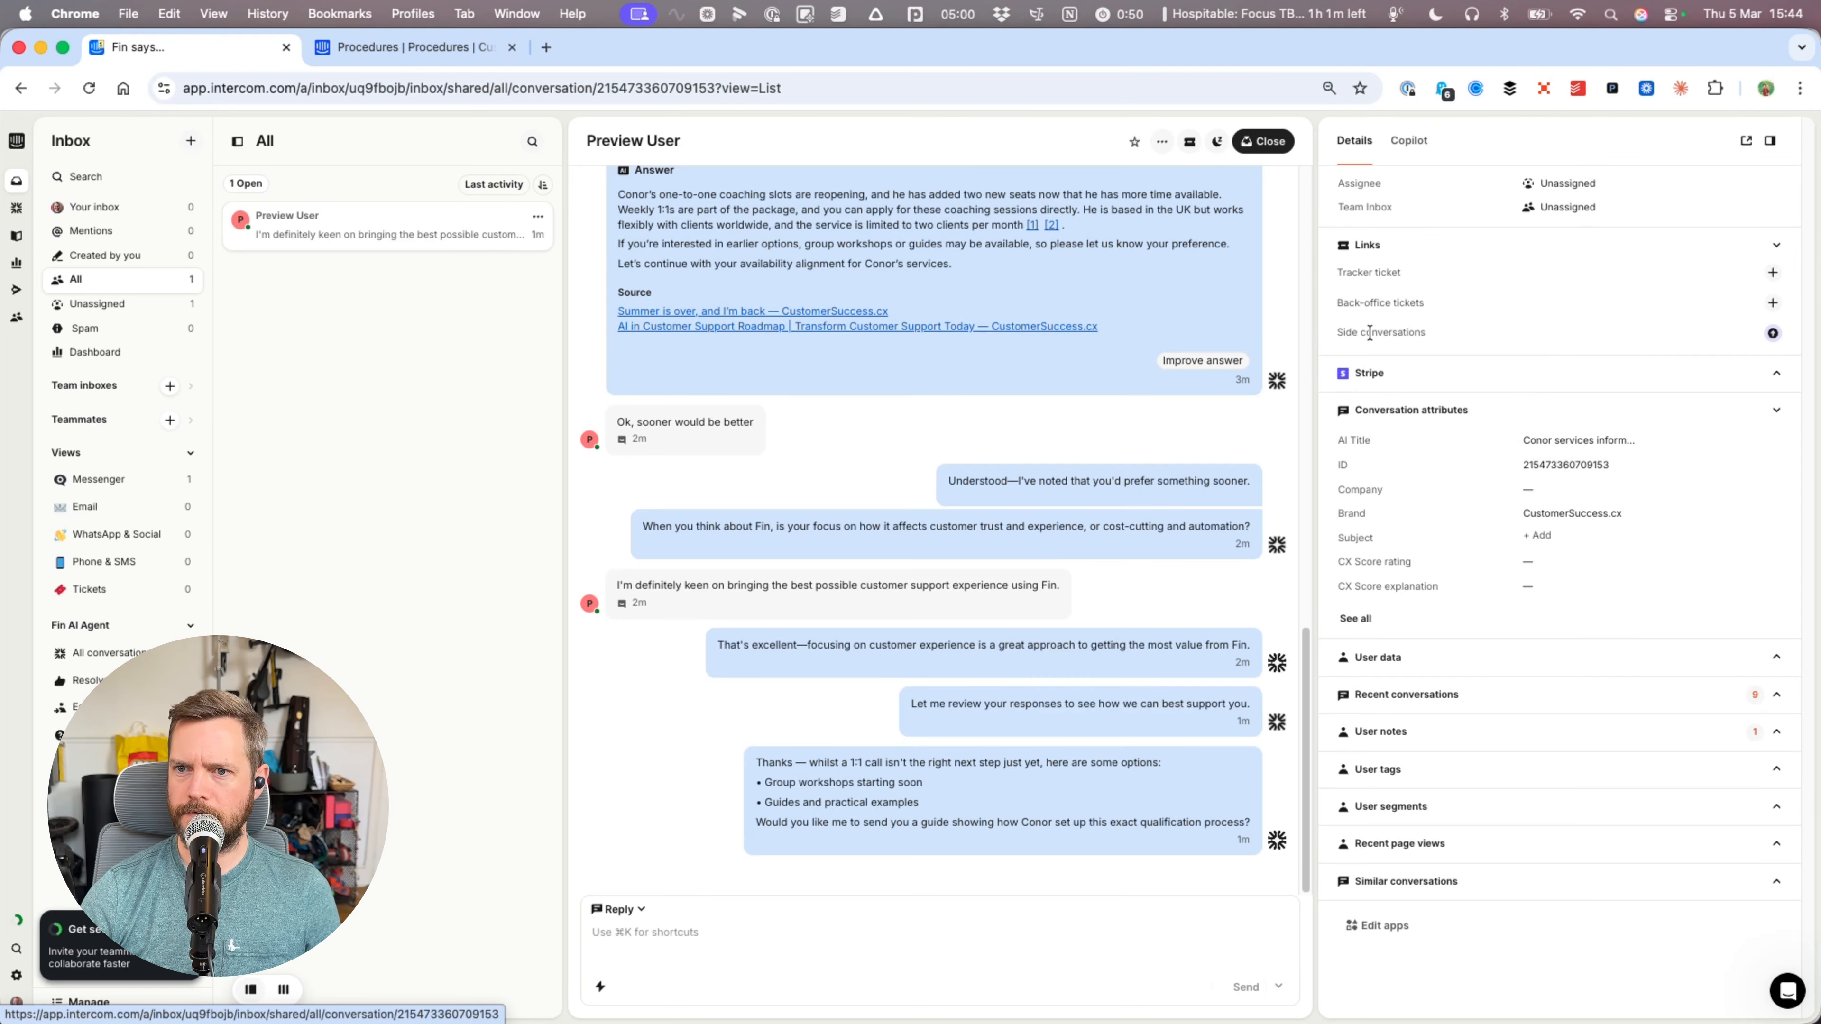
- Examine the Preview User's full user data for the Fin usage depth, team size, availability, intent frame and qualification score attributes
{"action": "left_click", "coordinate": [1380, 658]}
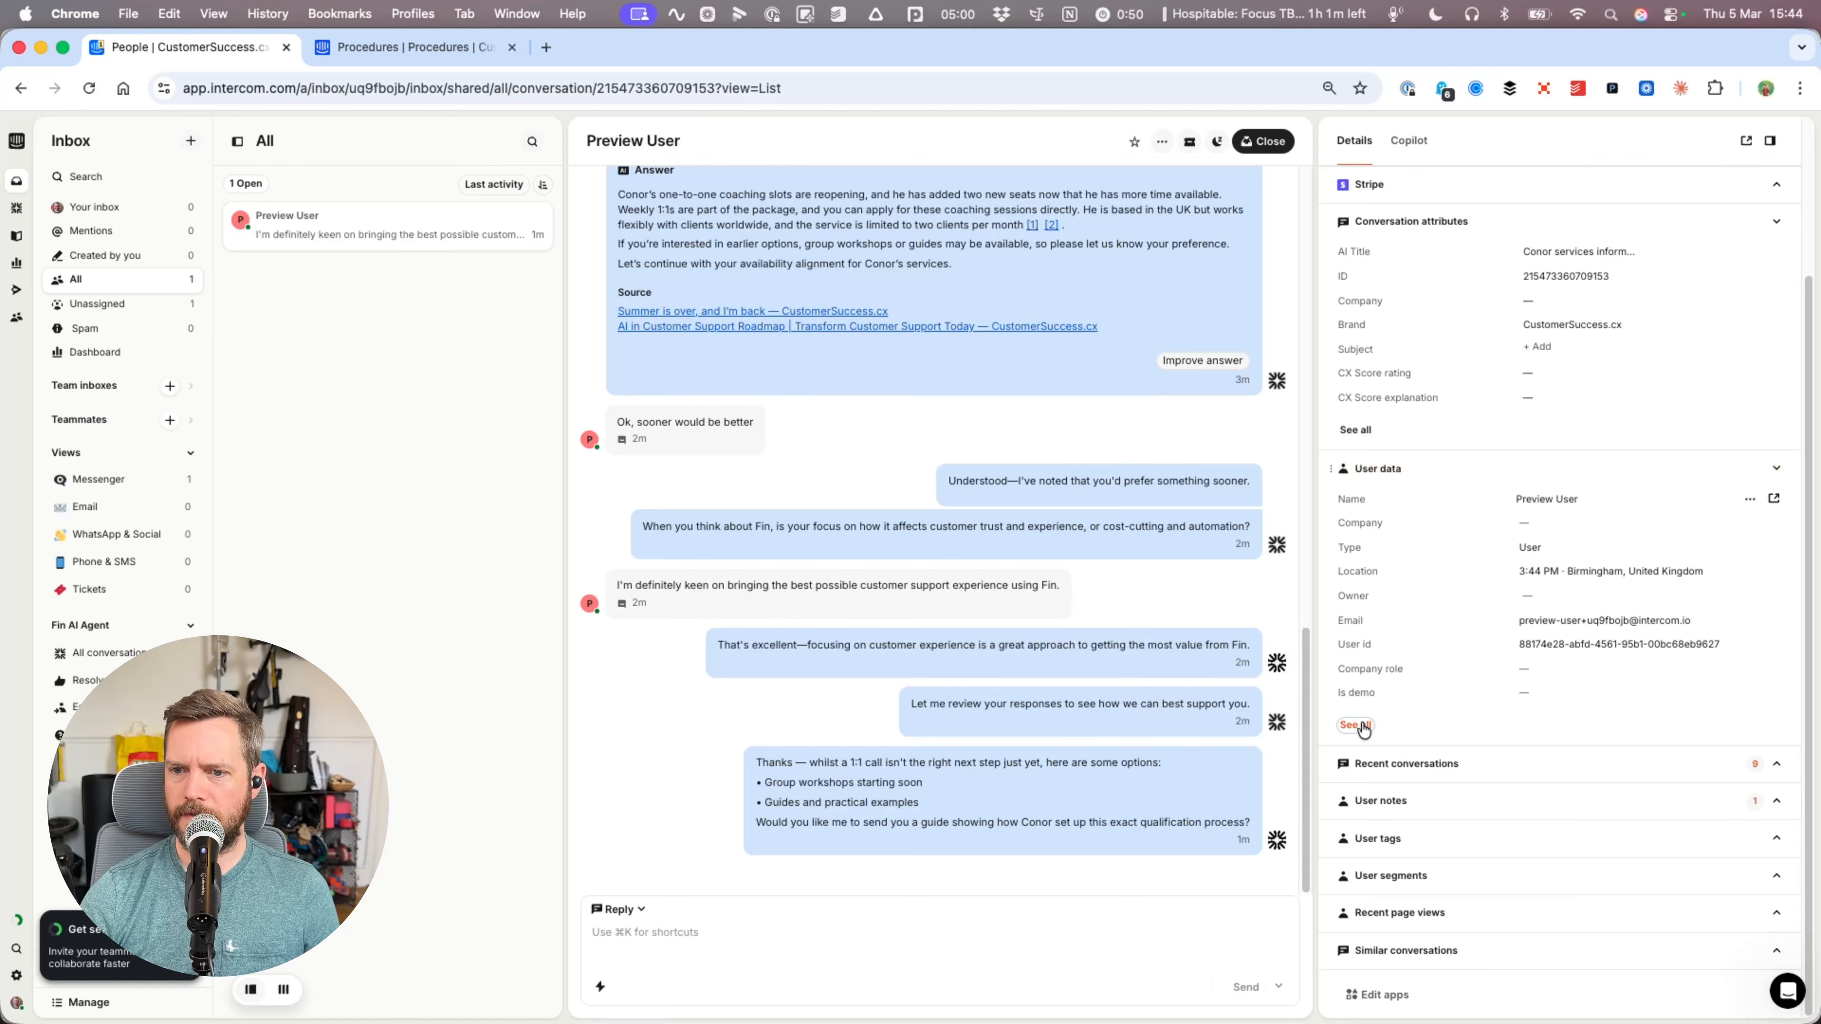
{"action": "left_click", "coordinate": [1355, 724]}
{"action": "scroll", "coordinate": [1489, 549], "scroll_direction": "down", "scroll_amount": 5}
{"action": "scroll", "coordinate": [1489, 545], "scroll_direction": "down", "scroll_amount": 3}
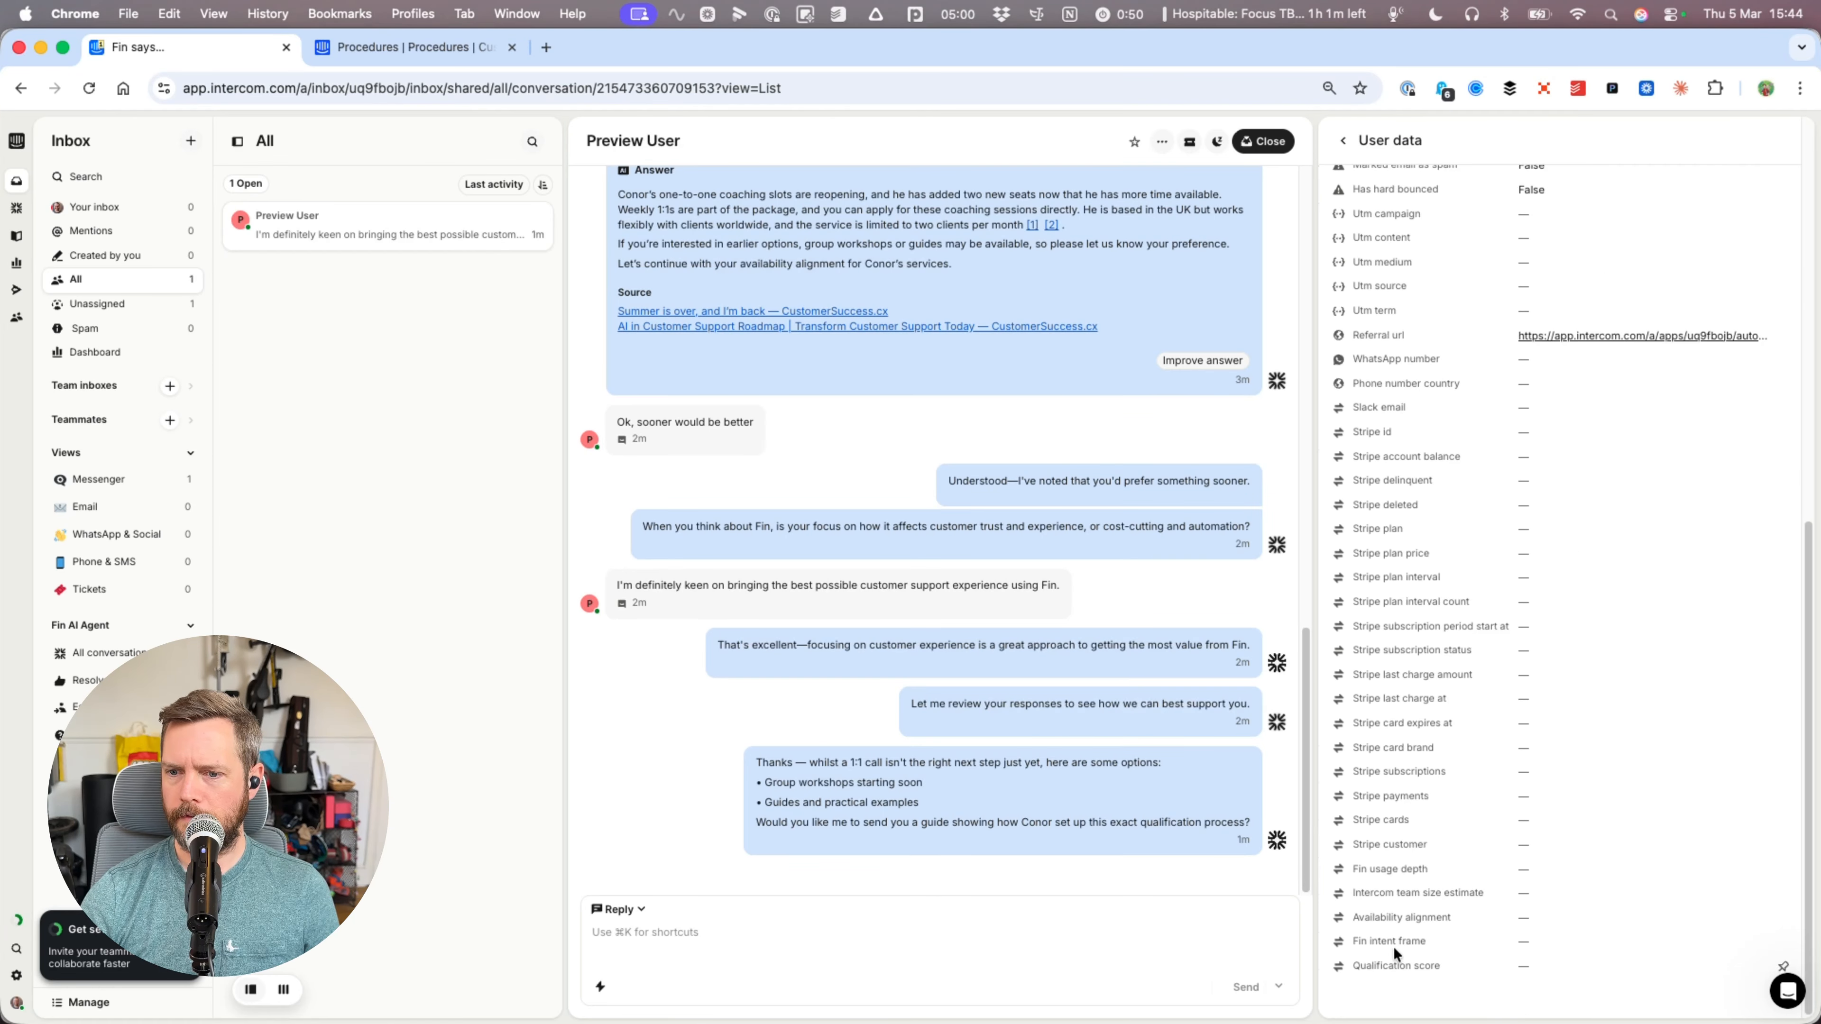
{"action": "mouse_move", "coordinate": [1384, 867]}
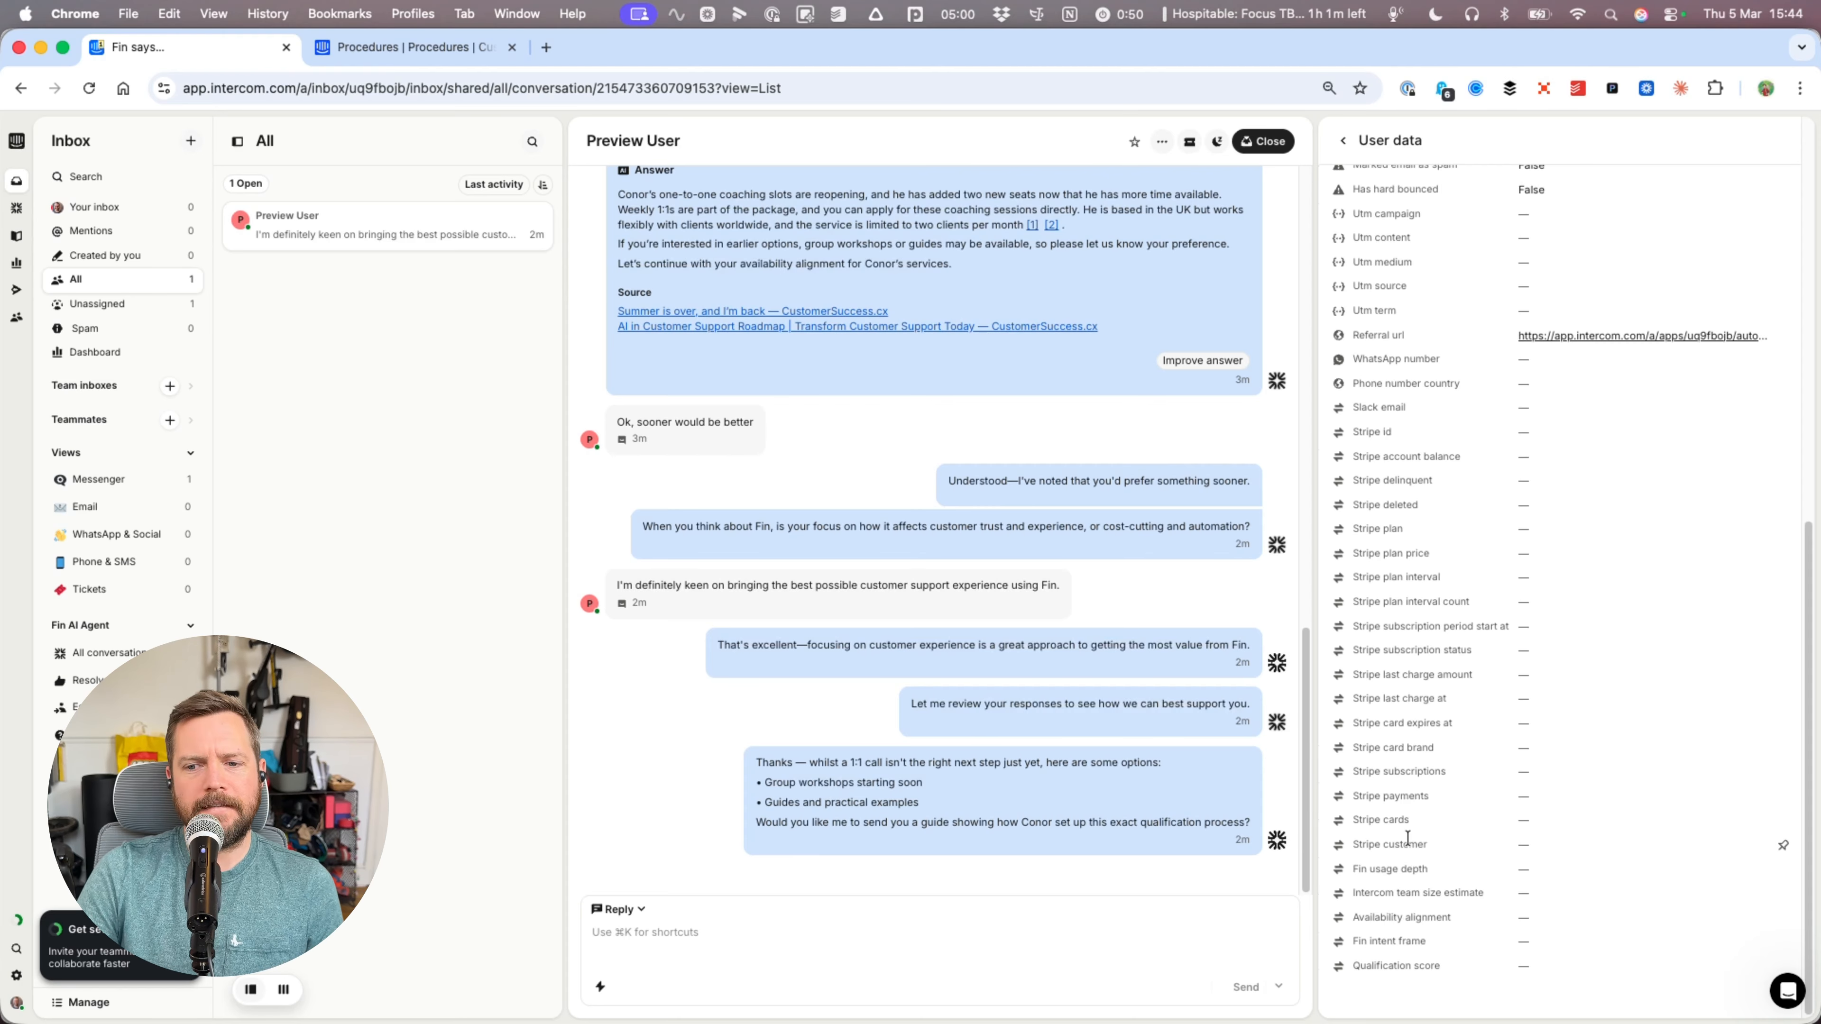
{"action": "scroll", "coordinate": [1457, 601], "scroll_direction": "up", "scroll_amount": 10}
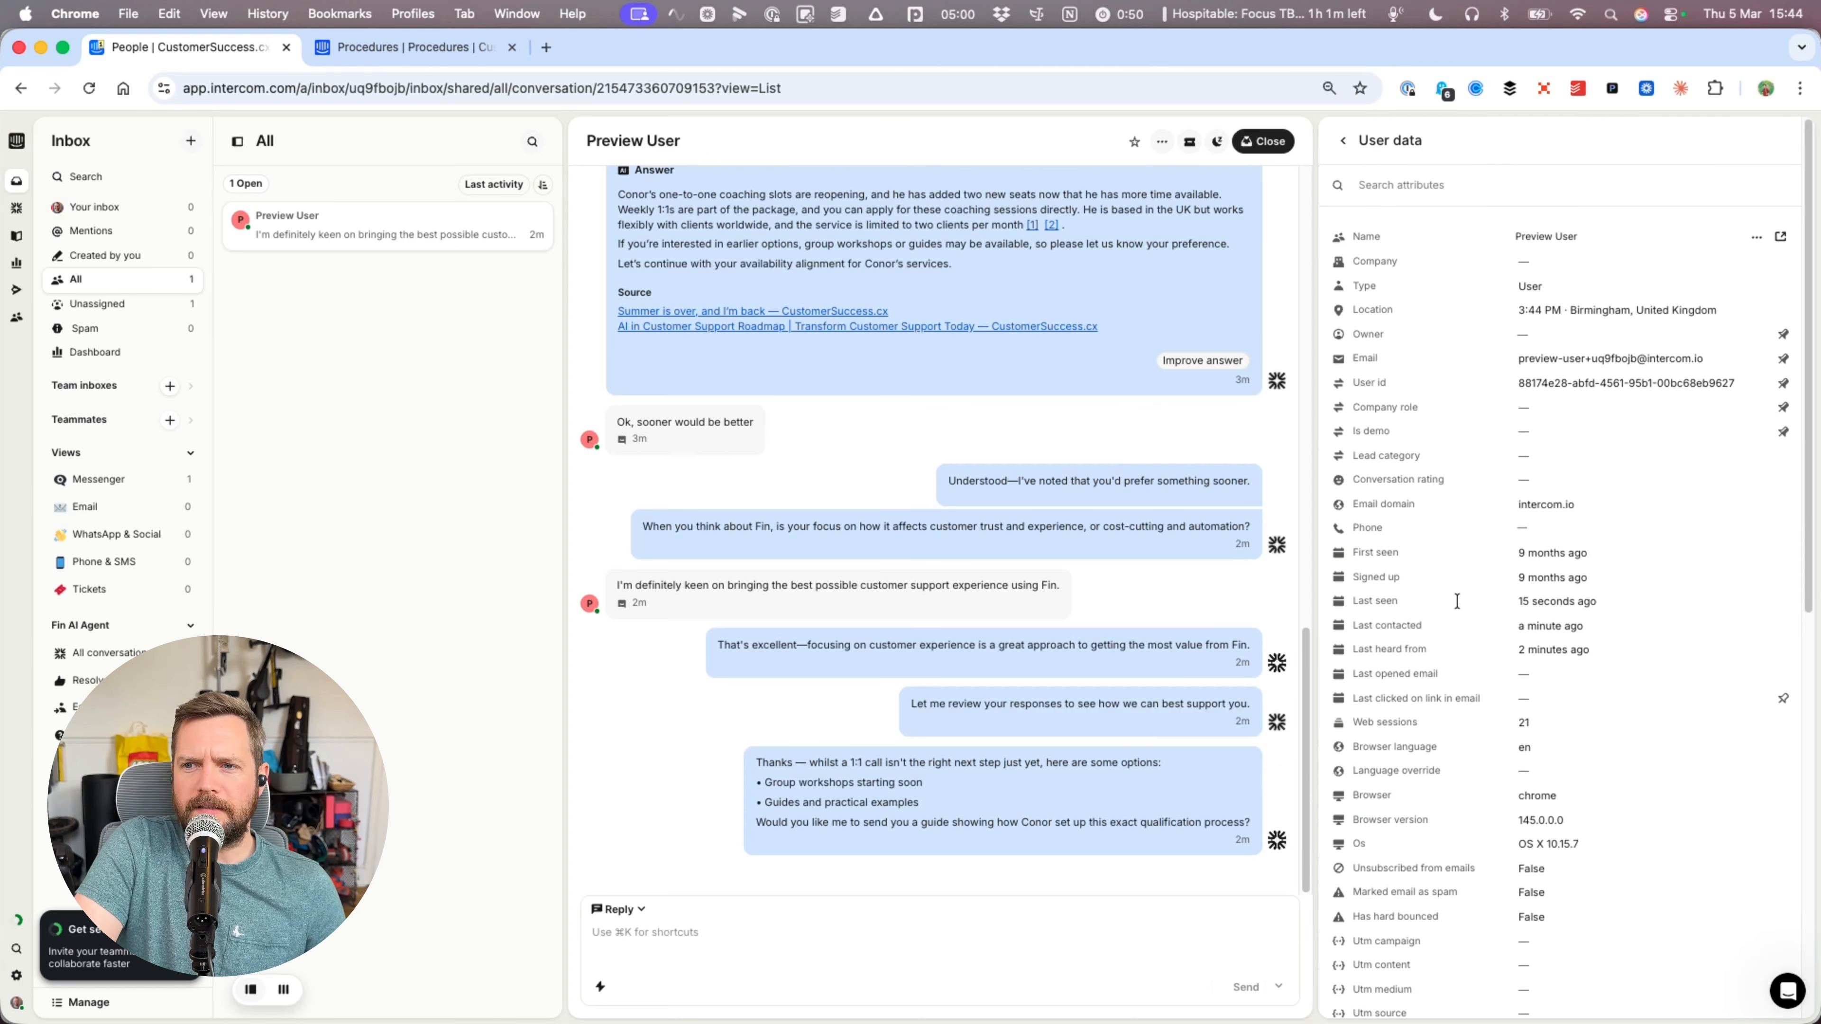
{"action": "scroll", "coordinate": [1457, 601], "scroll_direction": "down", "scroll_amount": 10}
{"action": "scroll", "coordinate": [1418, 679], "scroll_direction": "up", "scroll_amount": 10}
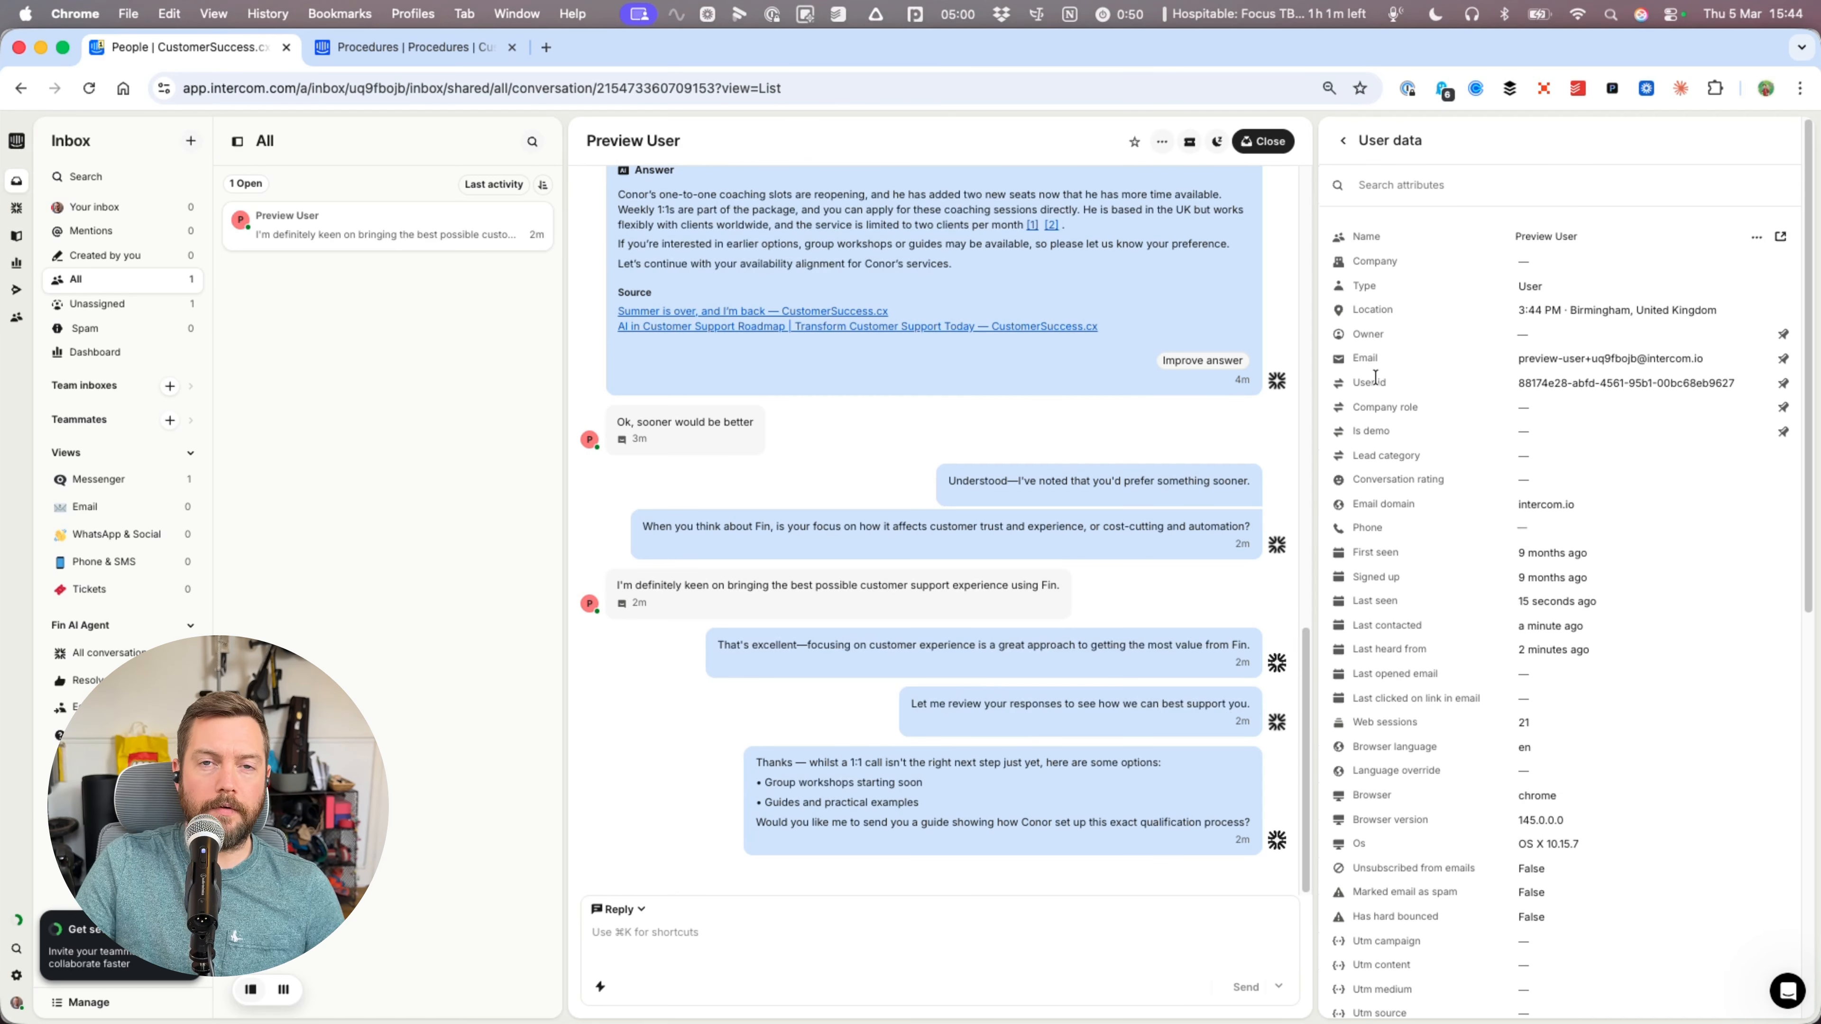
{"action": "mouse_move", "coordinate": [1375, 376]}
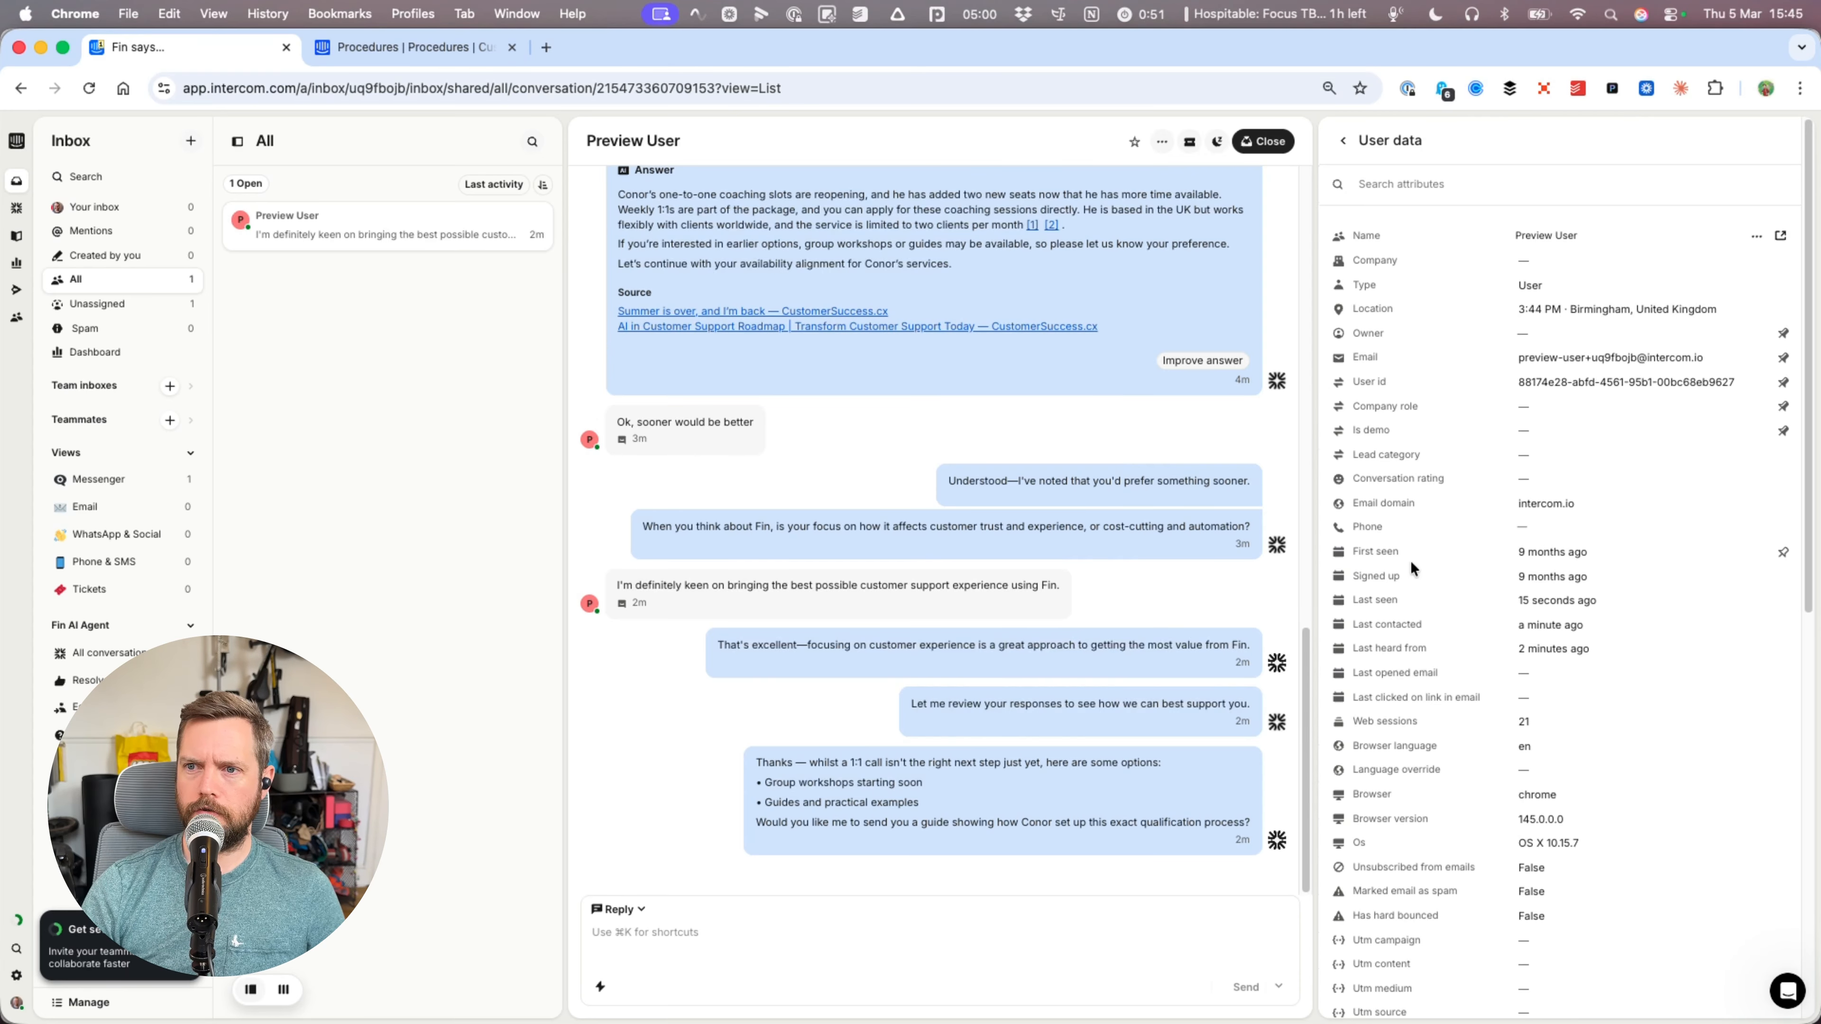
{"action": "scroll", "coordinate": [1412, 566], "scroll_direction": "down", "scroll_amount": 10}
{"action": "scroll", "coordinate": [1444, 525], "scroll_direction": "up", "scroll_amount": 10}
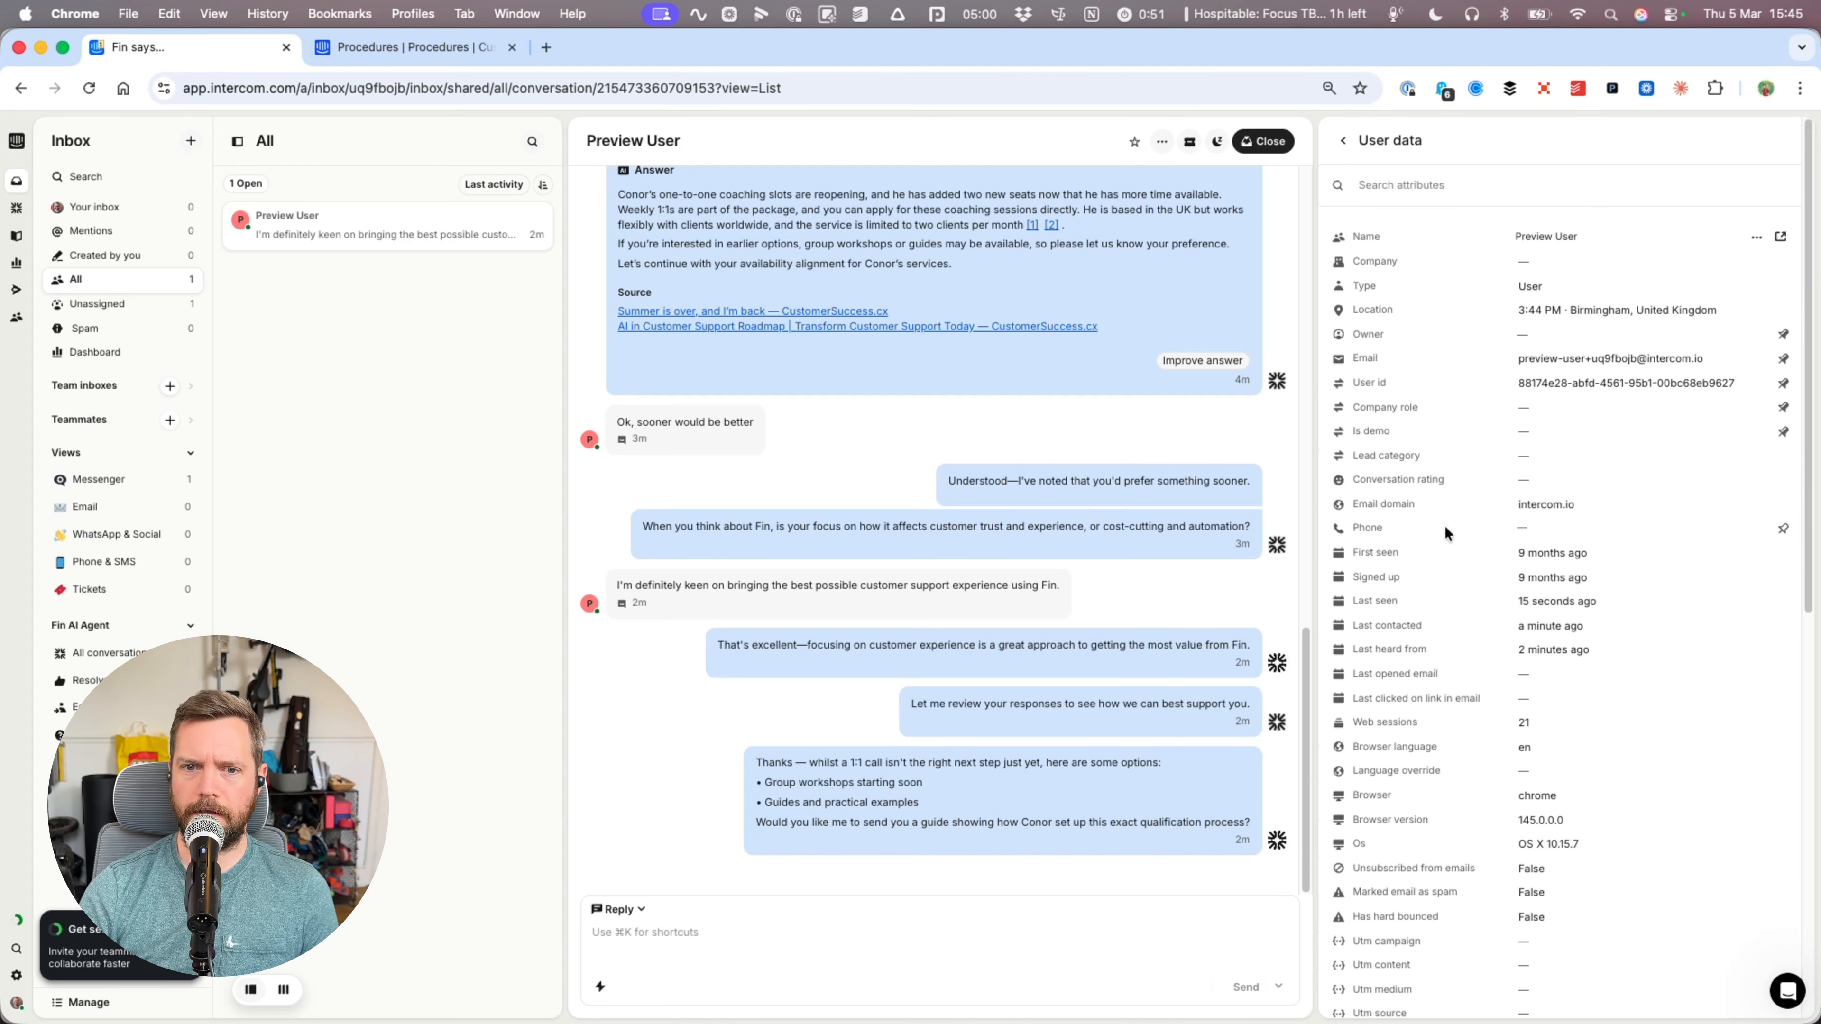
{"action": "key", "text": "ctrl+Tab"}
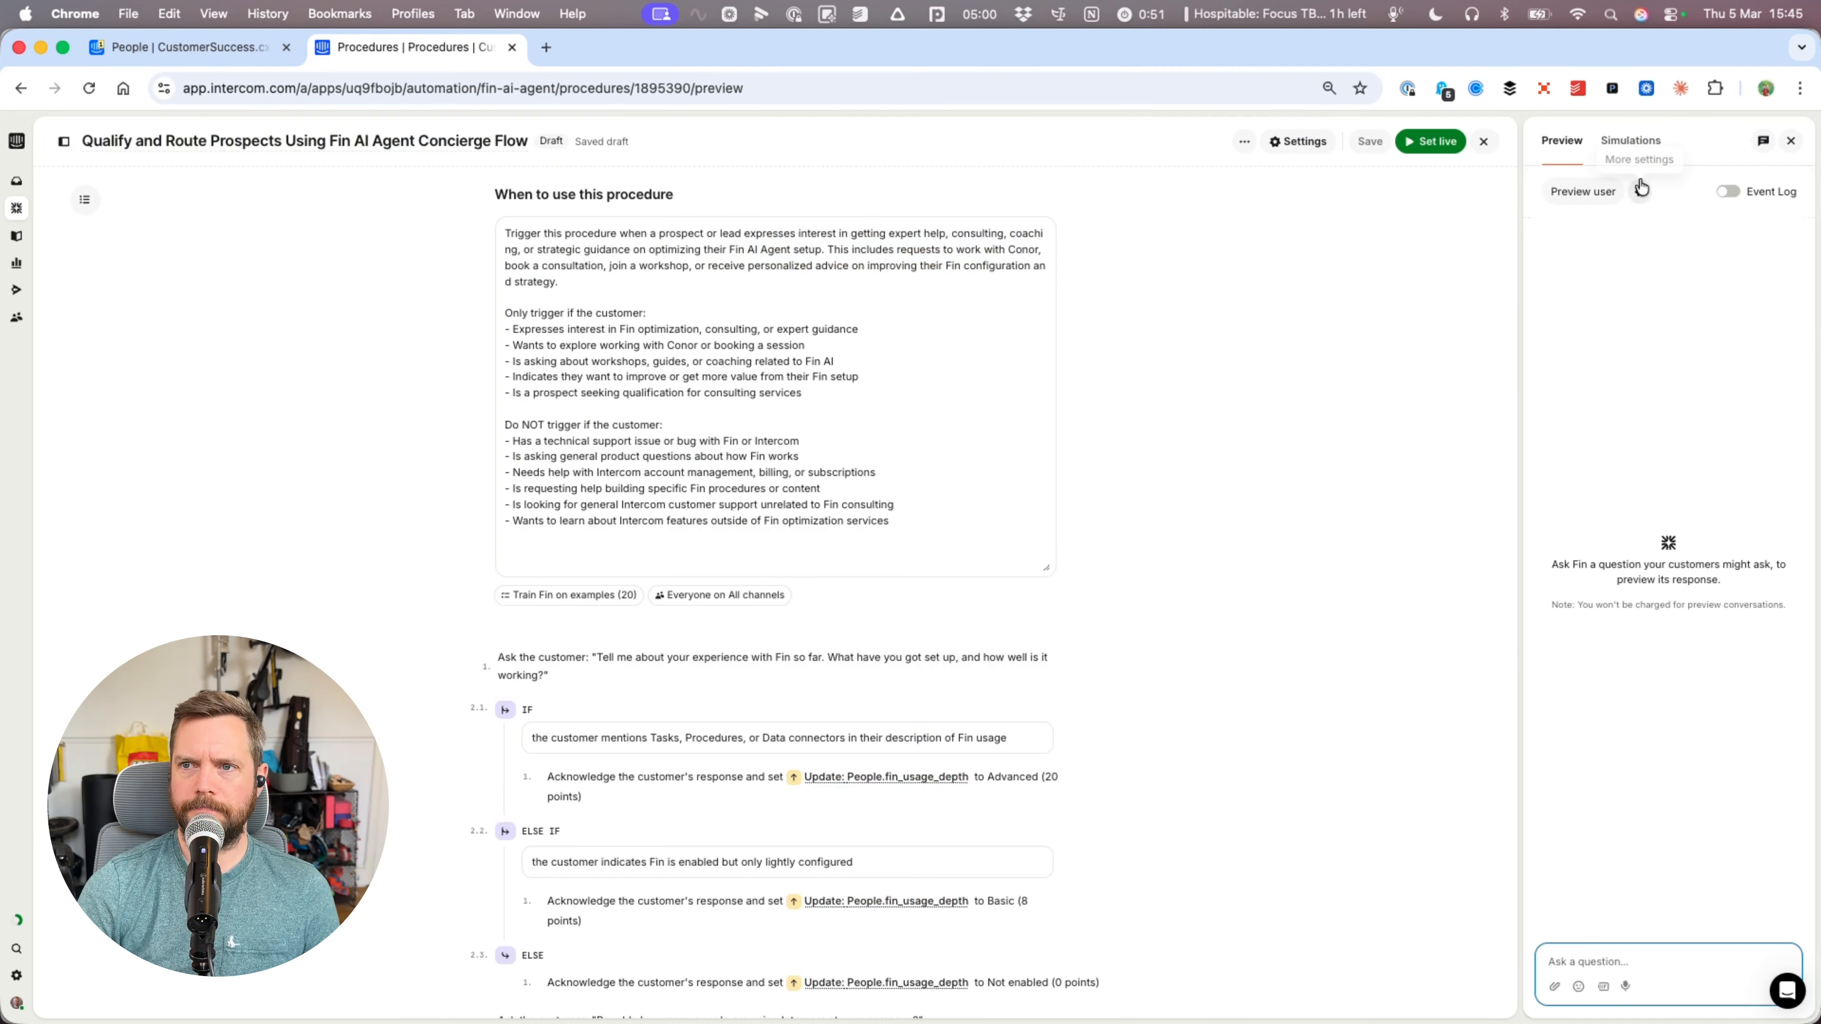
{"action": "left_click", "coordinate": [1635, 142]}
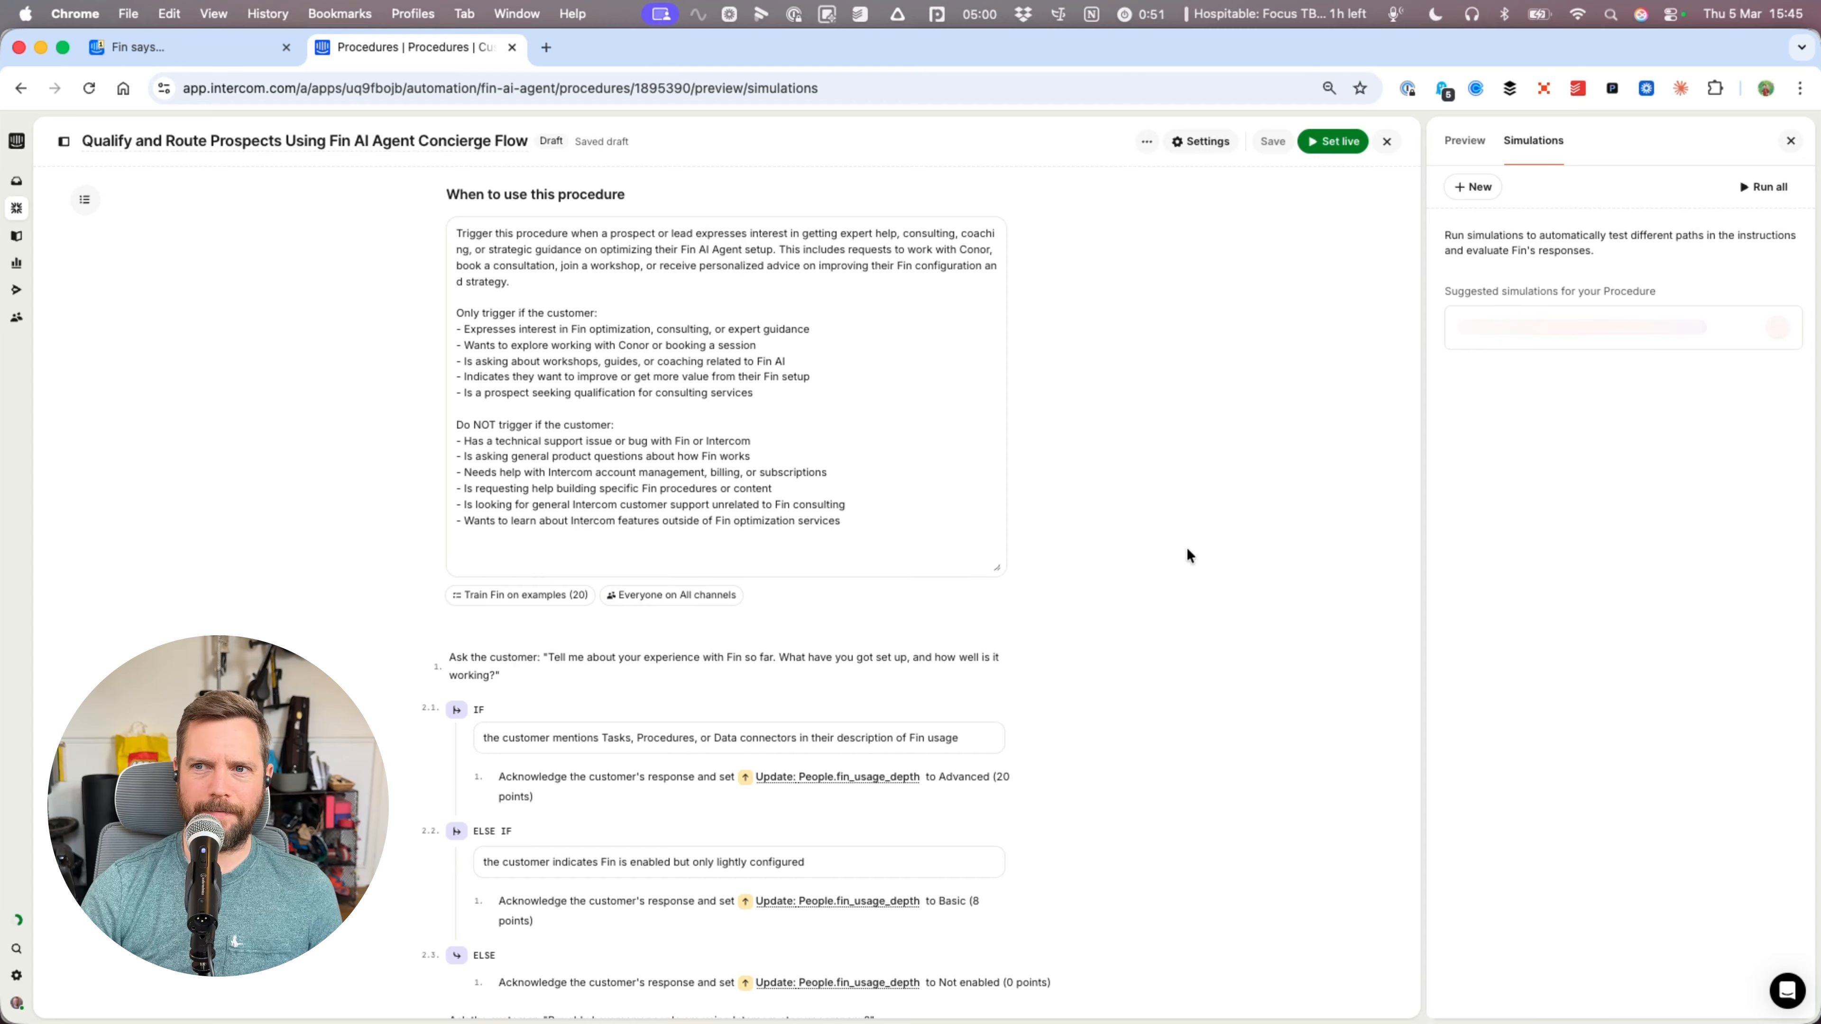
{"action": "left_click", "coordinate": [1465, 143]}
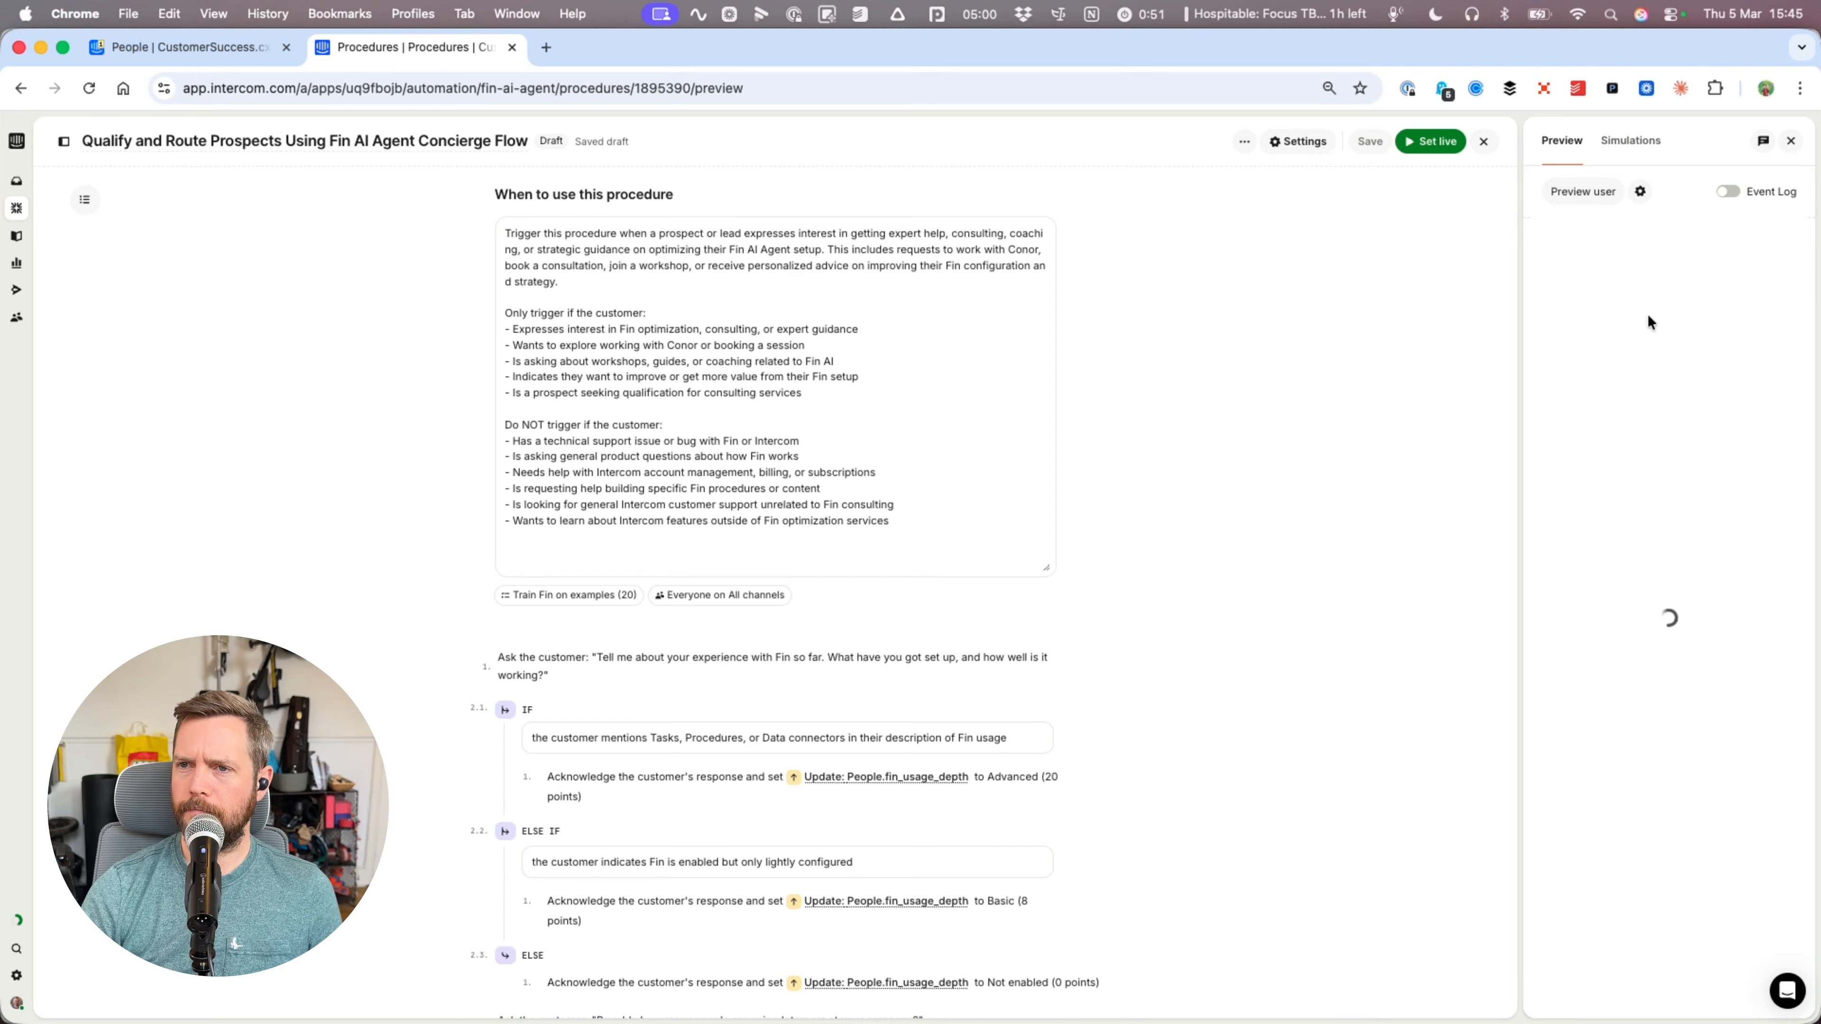
- Compare the attribute updates Fin logged in the Preview User conversation with the qualification attributes in the user data
{"action": "left_click", "coordinate": [163, 56]}
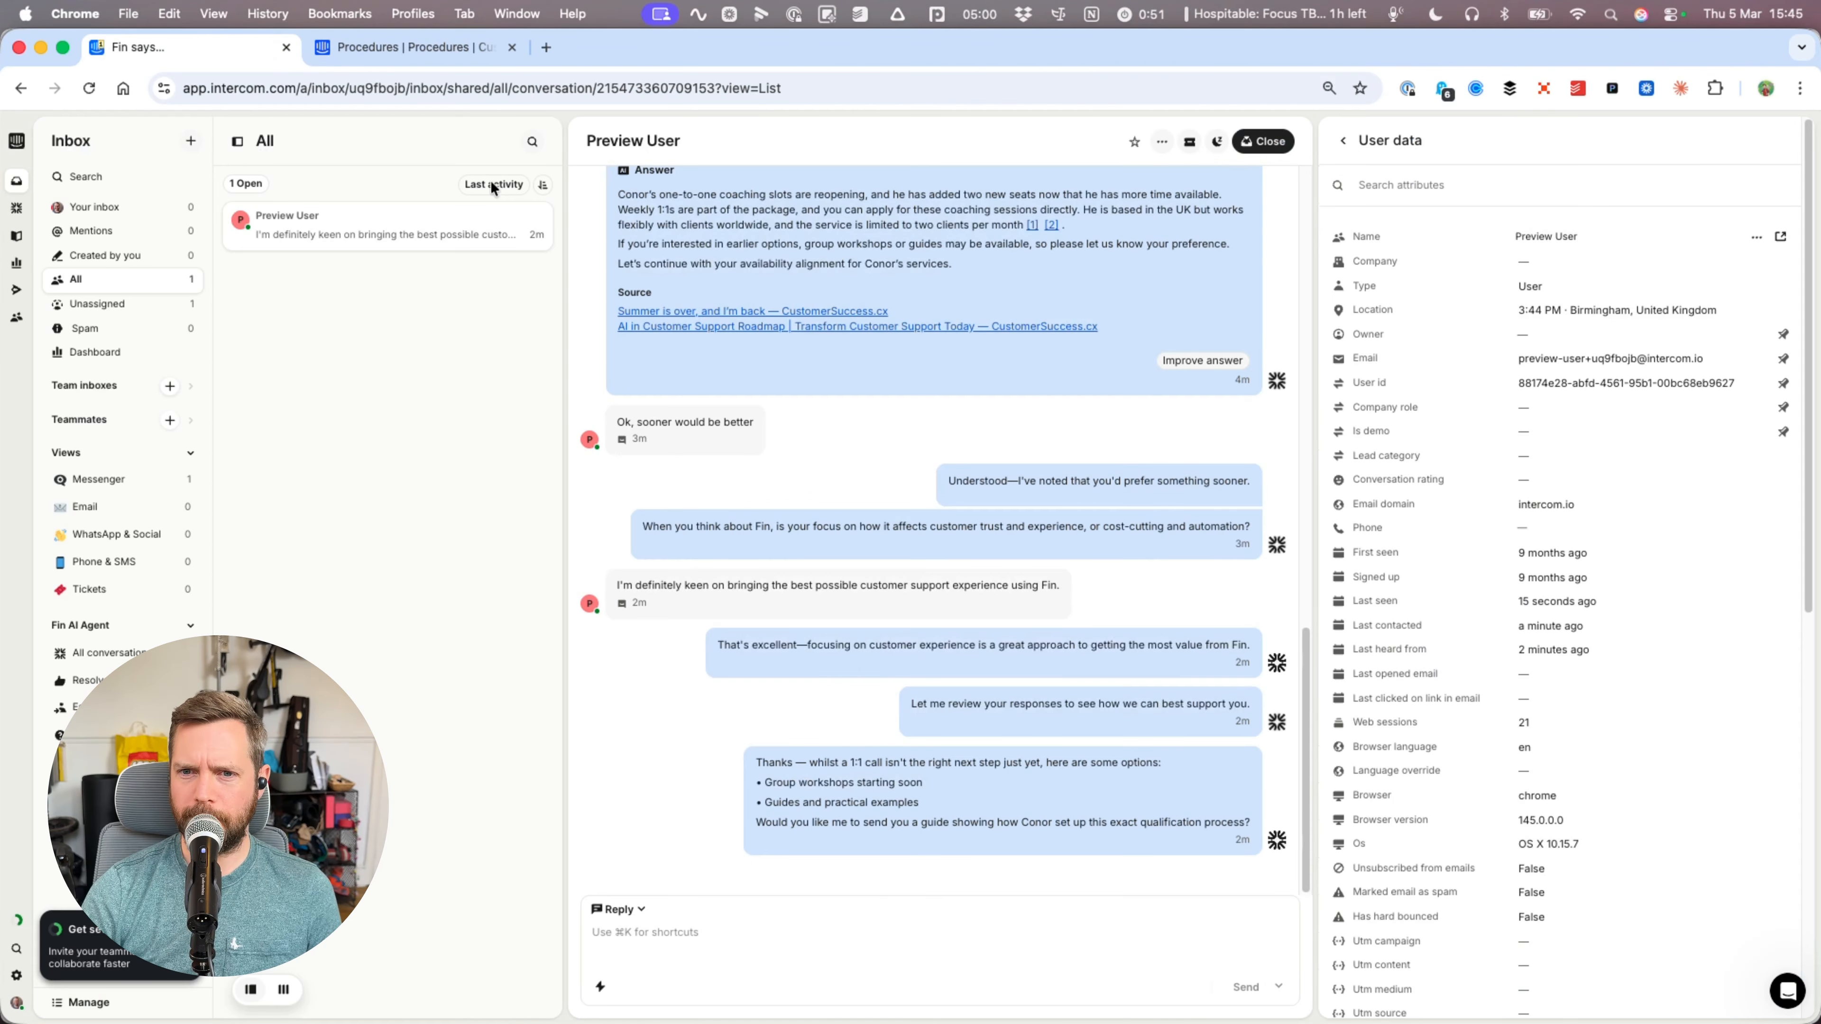
{"action": "scroll", "coordinate": [909, 452], "scroll_direction": "up", "scroll_amount": 10}
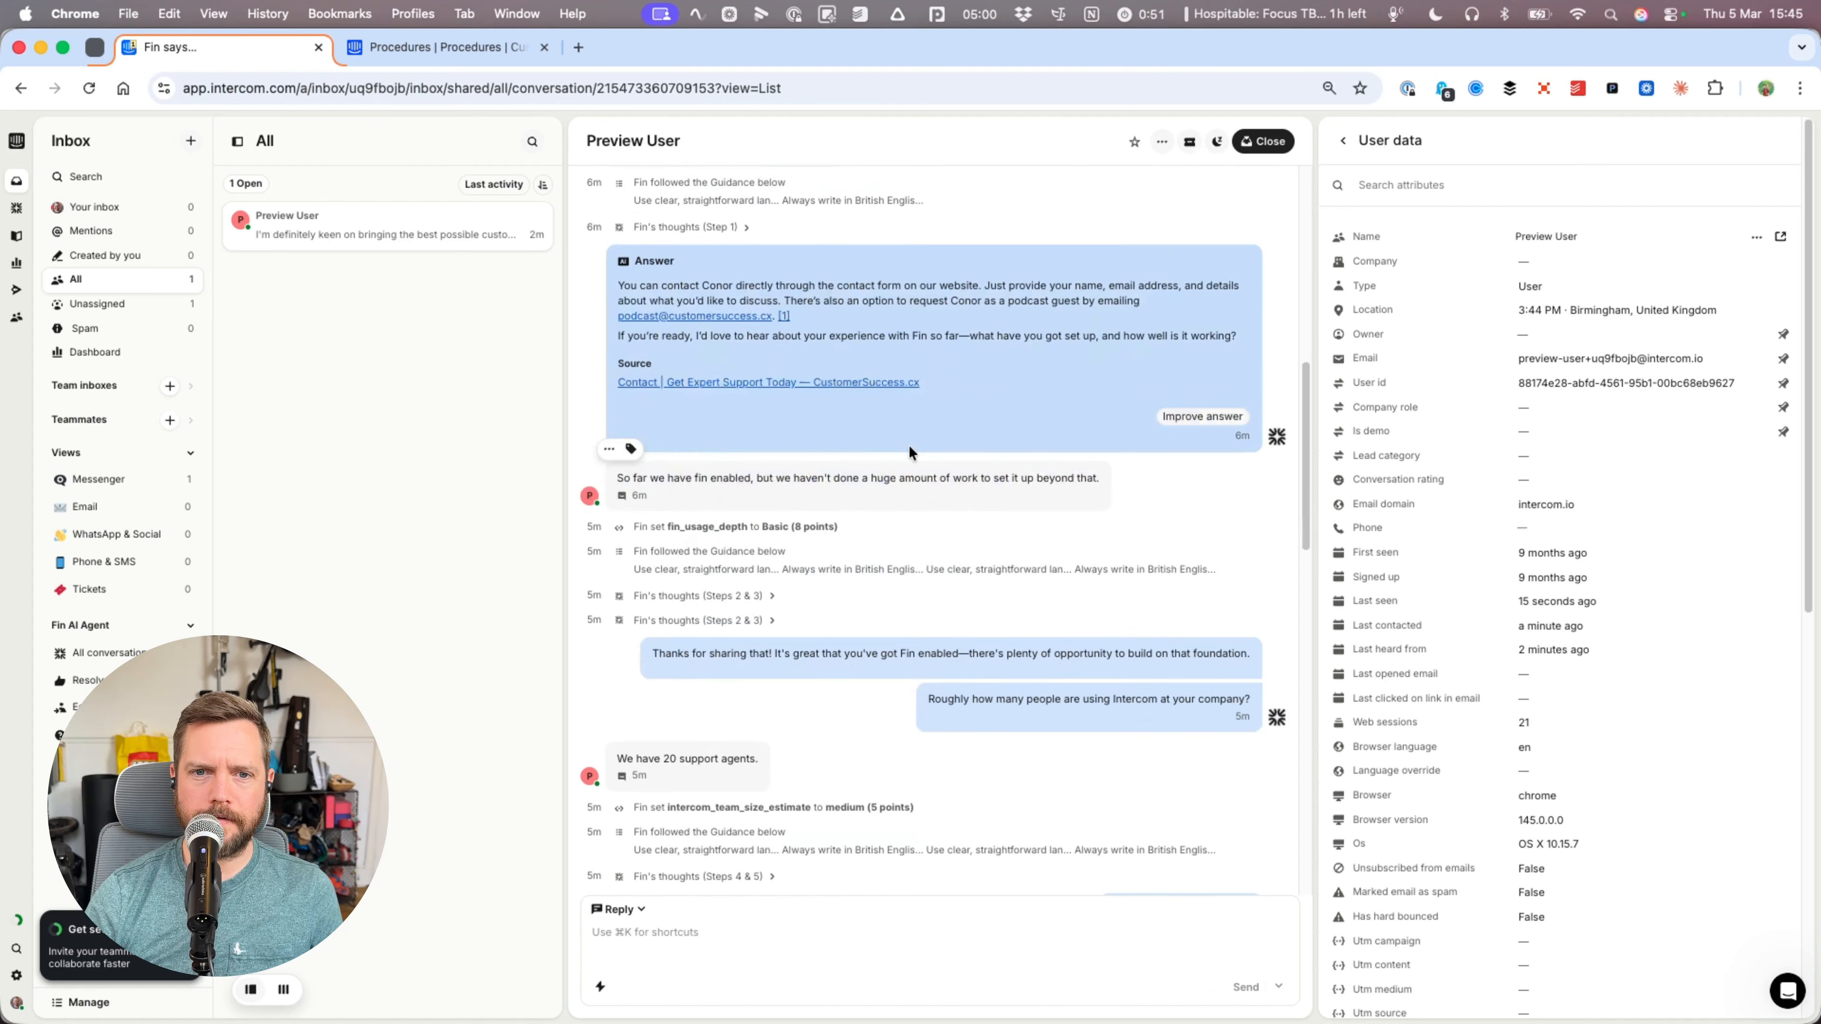
{"action": "scroll", "coordinate": [909, 452], "scroll_direction": "down", "scroll_amount": 3}
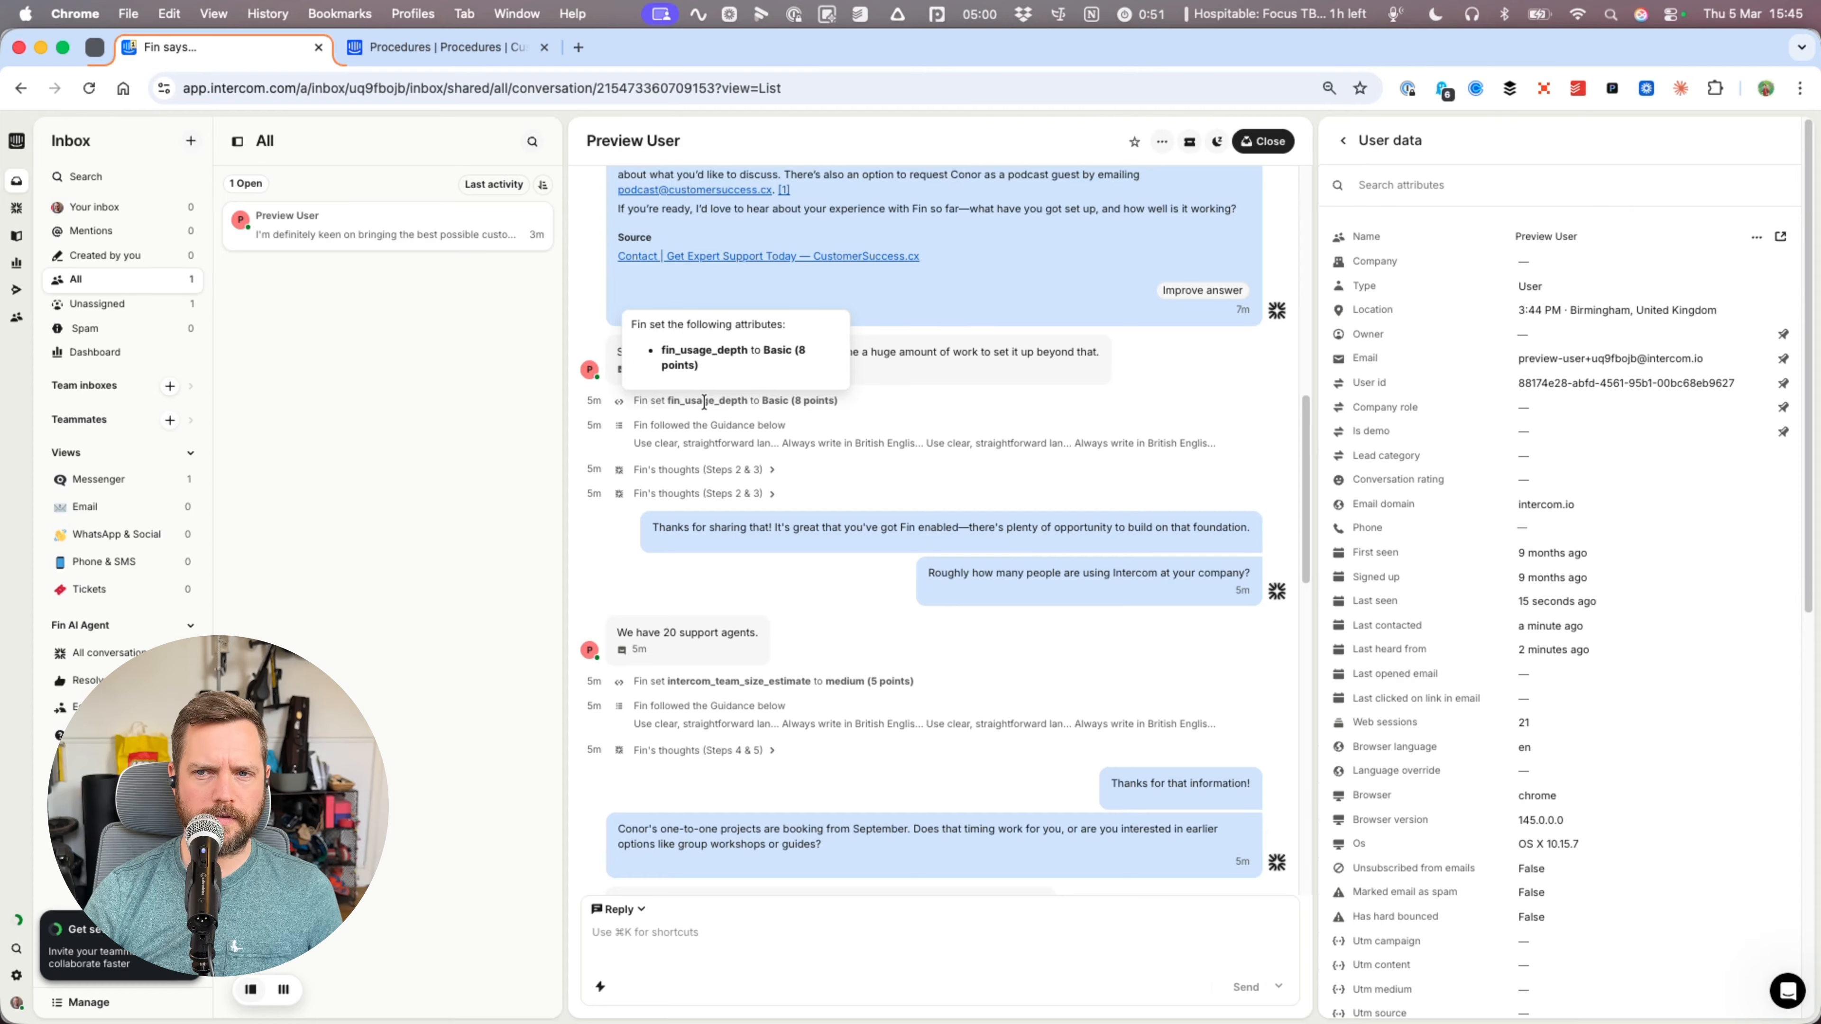
{"action": "scroll", "coordinate": [746, 524], "scroll_direction": "down", "scroll_amount": 5}
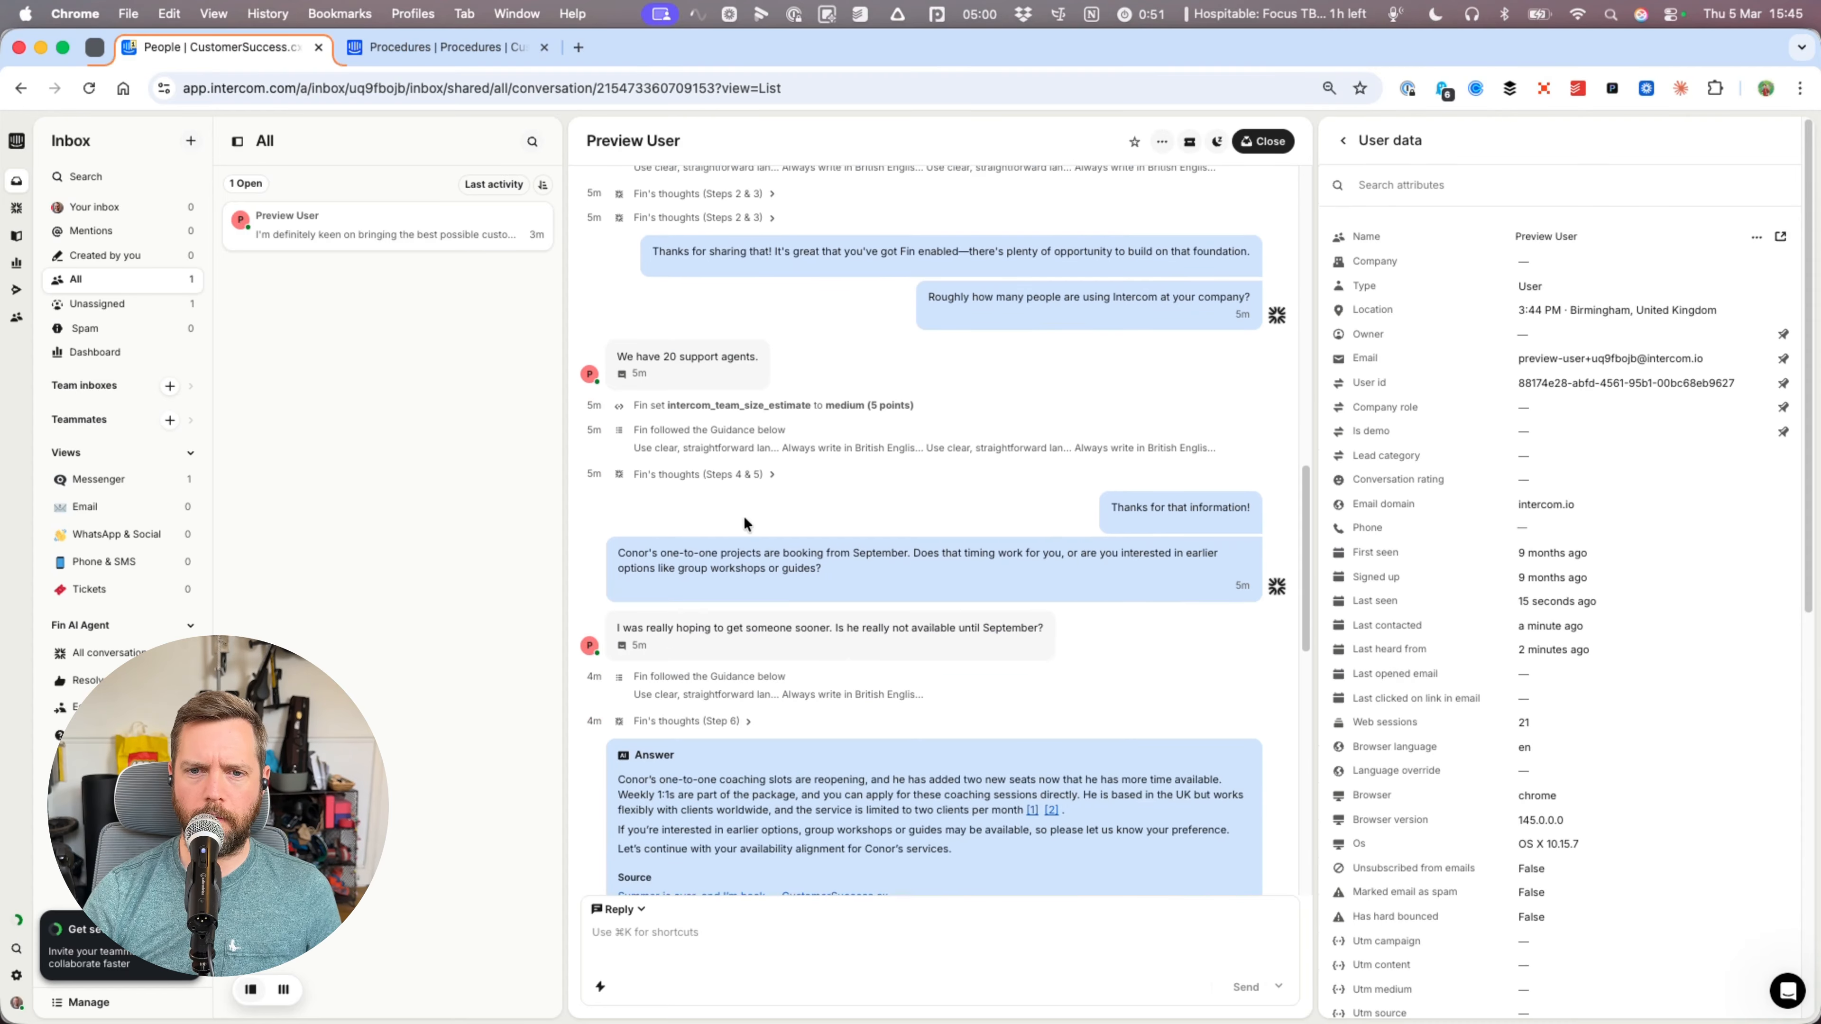
{"action": "scroll", "coordinate": [1526, 505], "scroll_direction": "down", "scroll_amount": 10}
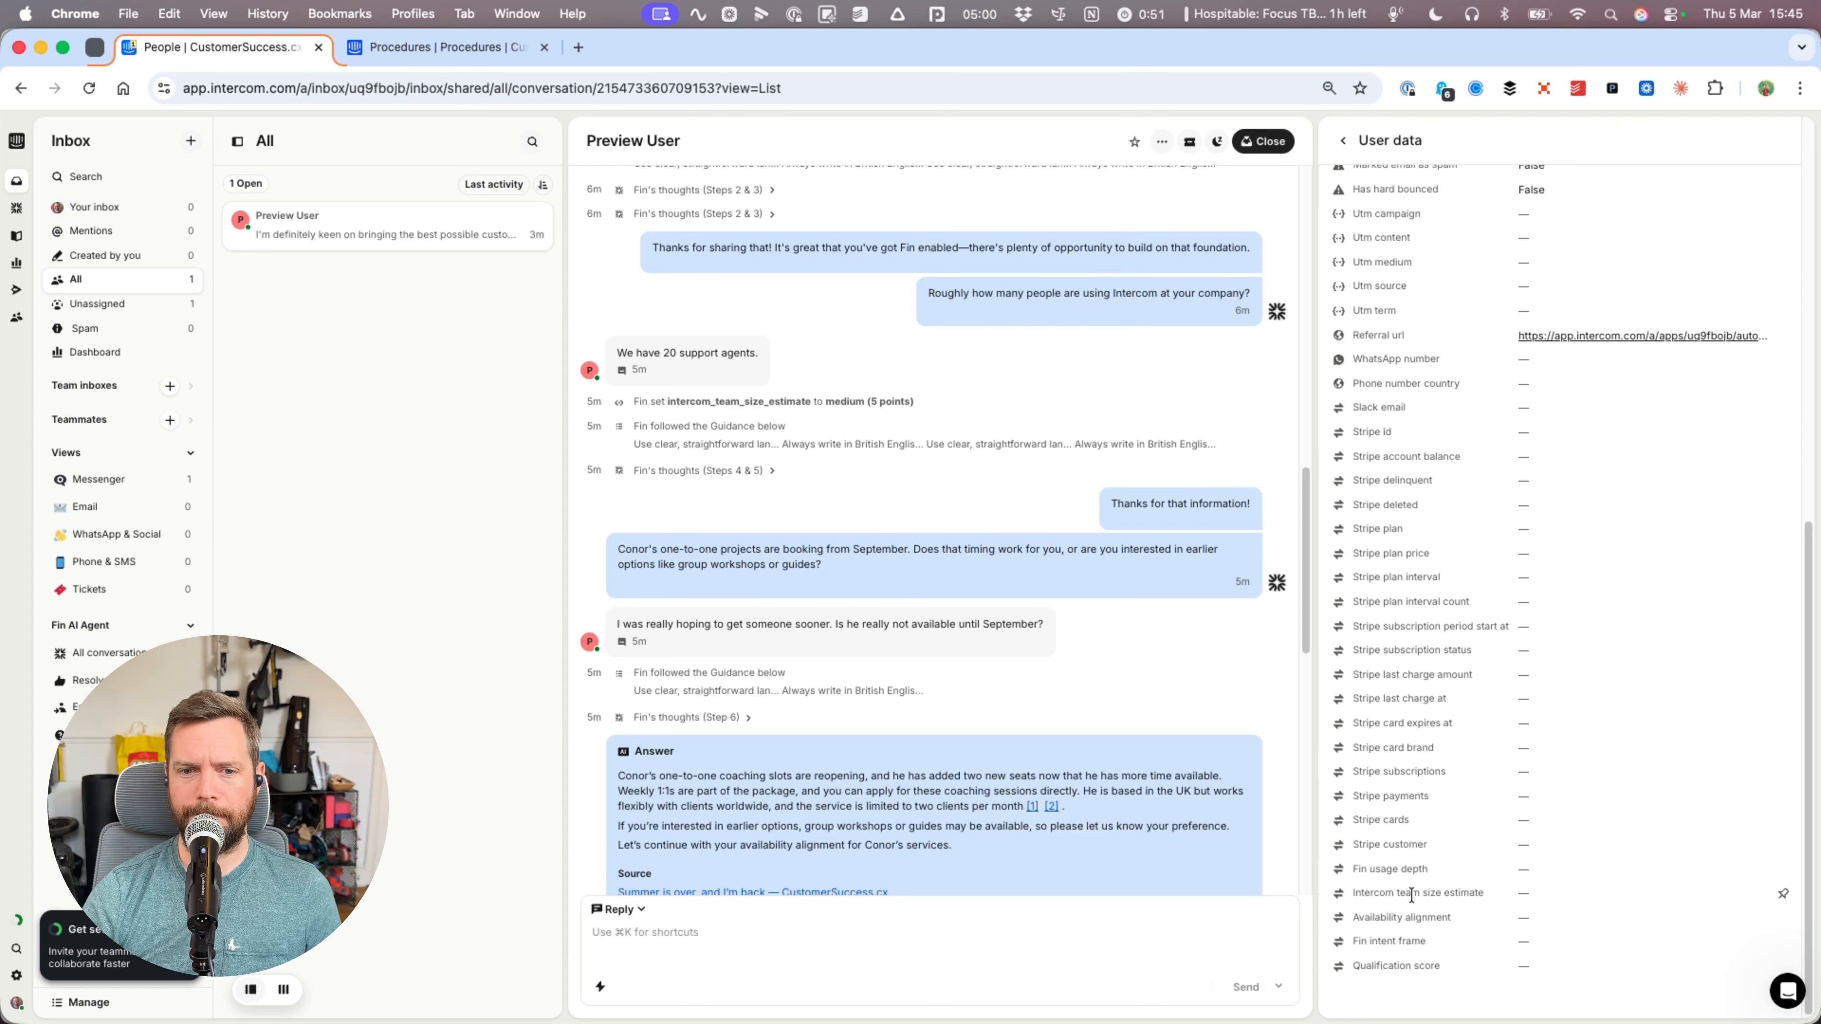
{"action": "scroll", "coordinate": [934, 697], "scroll_direction": "down", "scroll_amount": 10}
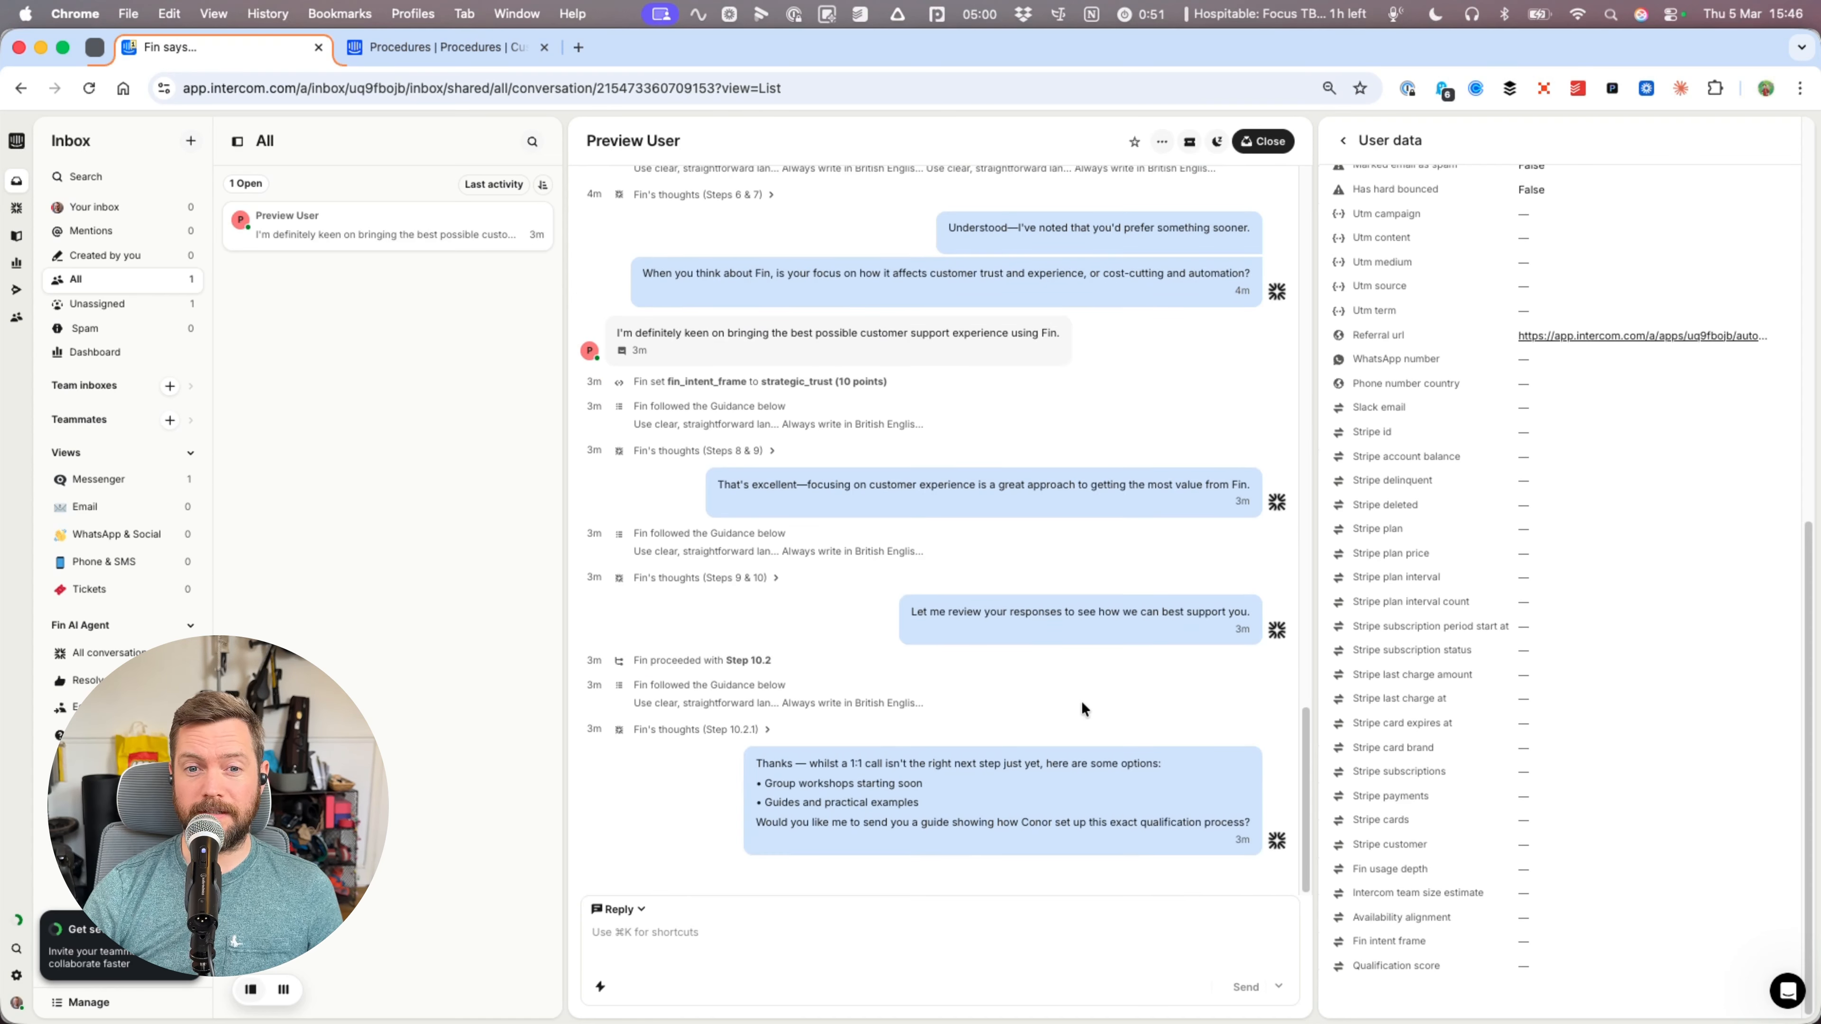
{"action": "scroll", "coordinate": [1081, 700], "scroll_direction": "up", "scroll_amount": 15}
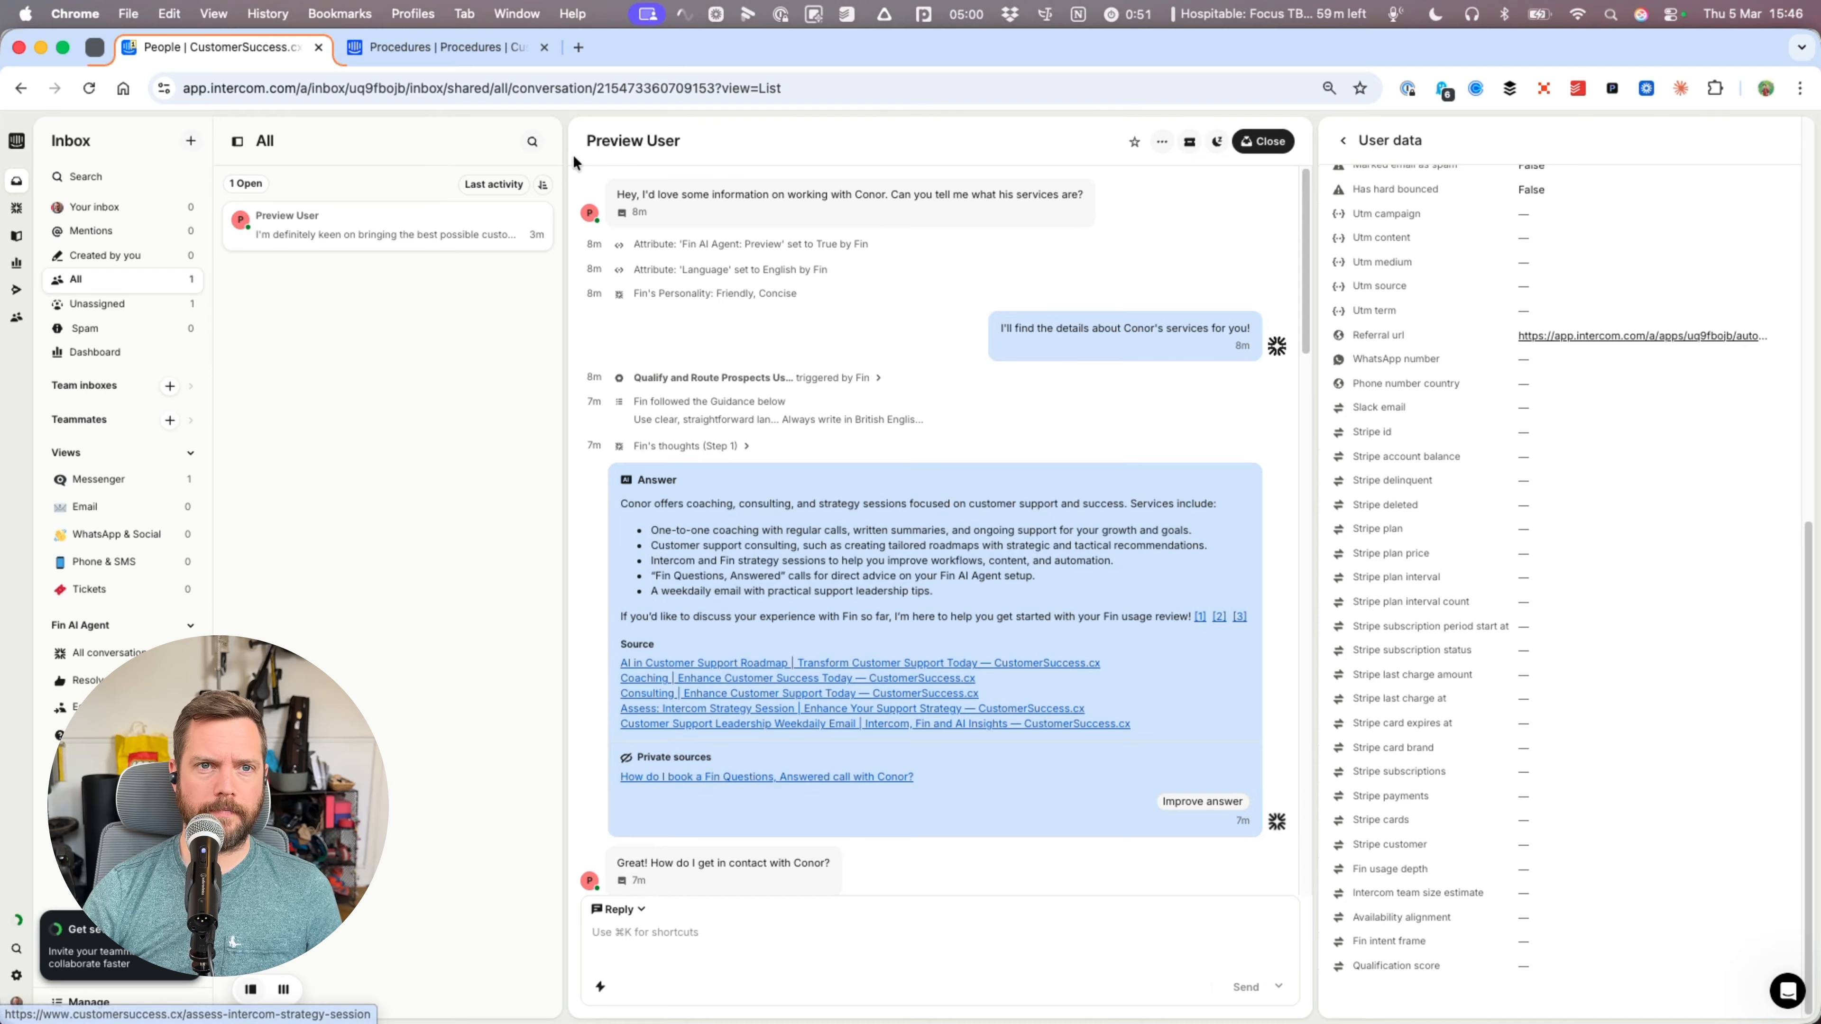
- Return to the qualification procedure and review its attribute update steps, score calculation and score-based branches
{"action": "left_click", "coordinate": [480, 44]}
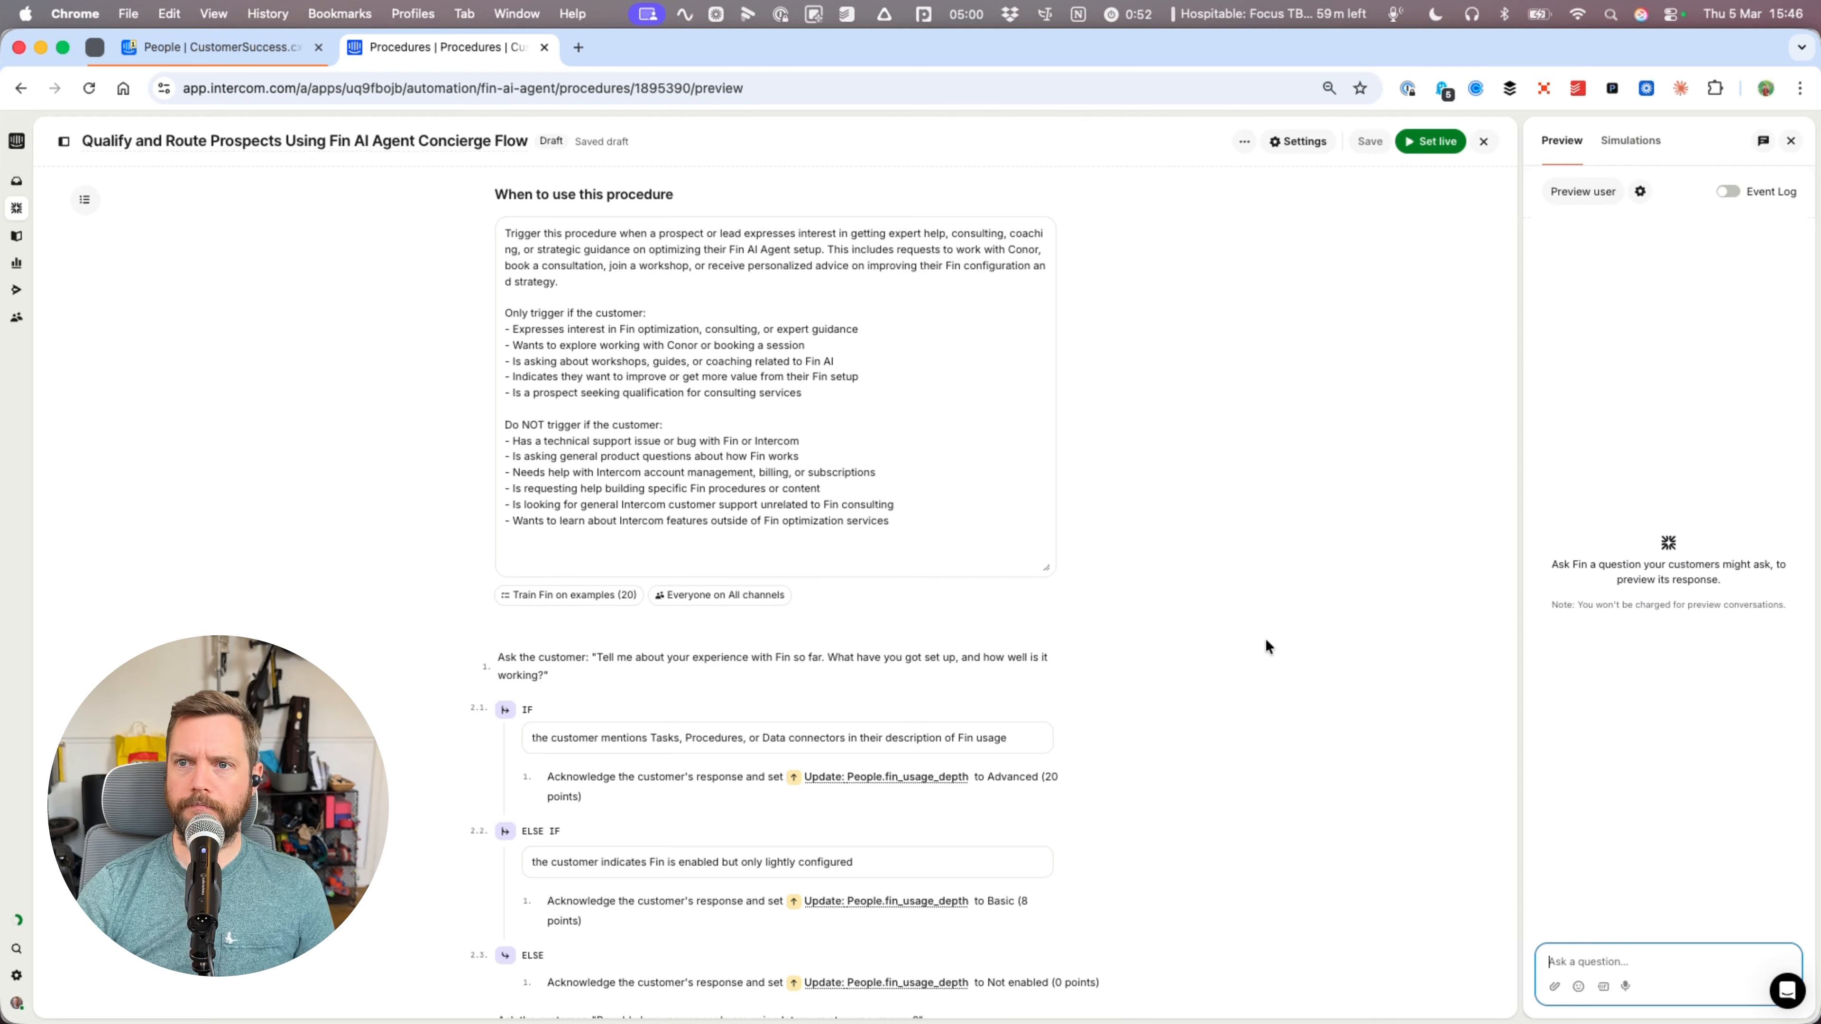
{"action": "scroll", "coordinate": [1004, 595], "scroll_direction": "down", "scroll_amount": 15}
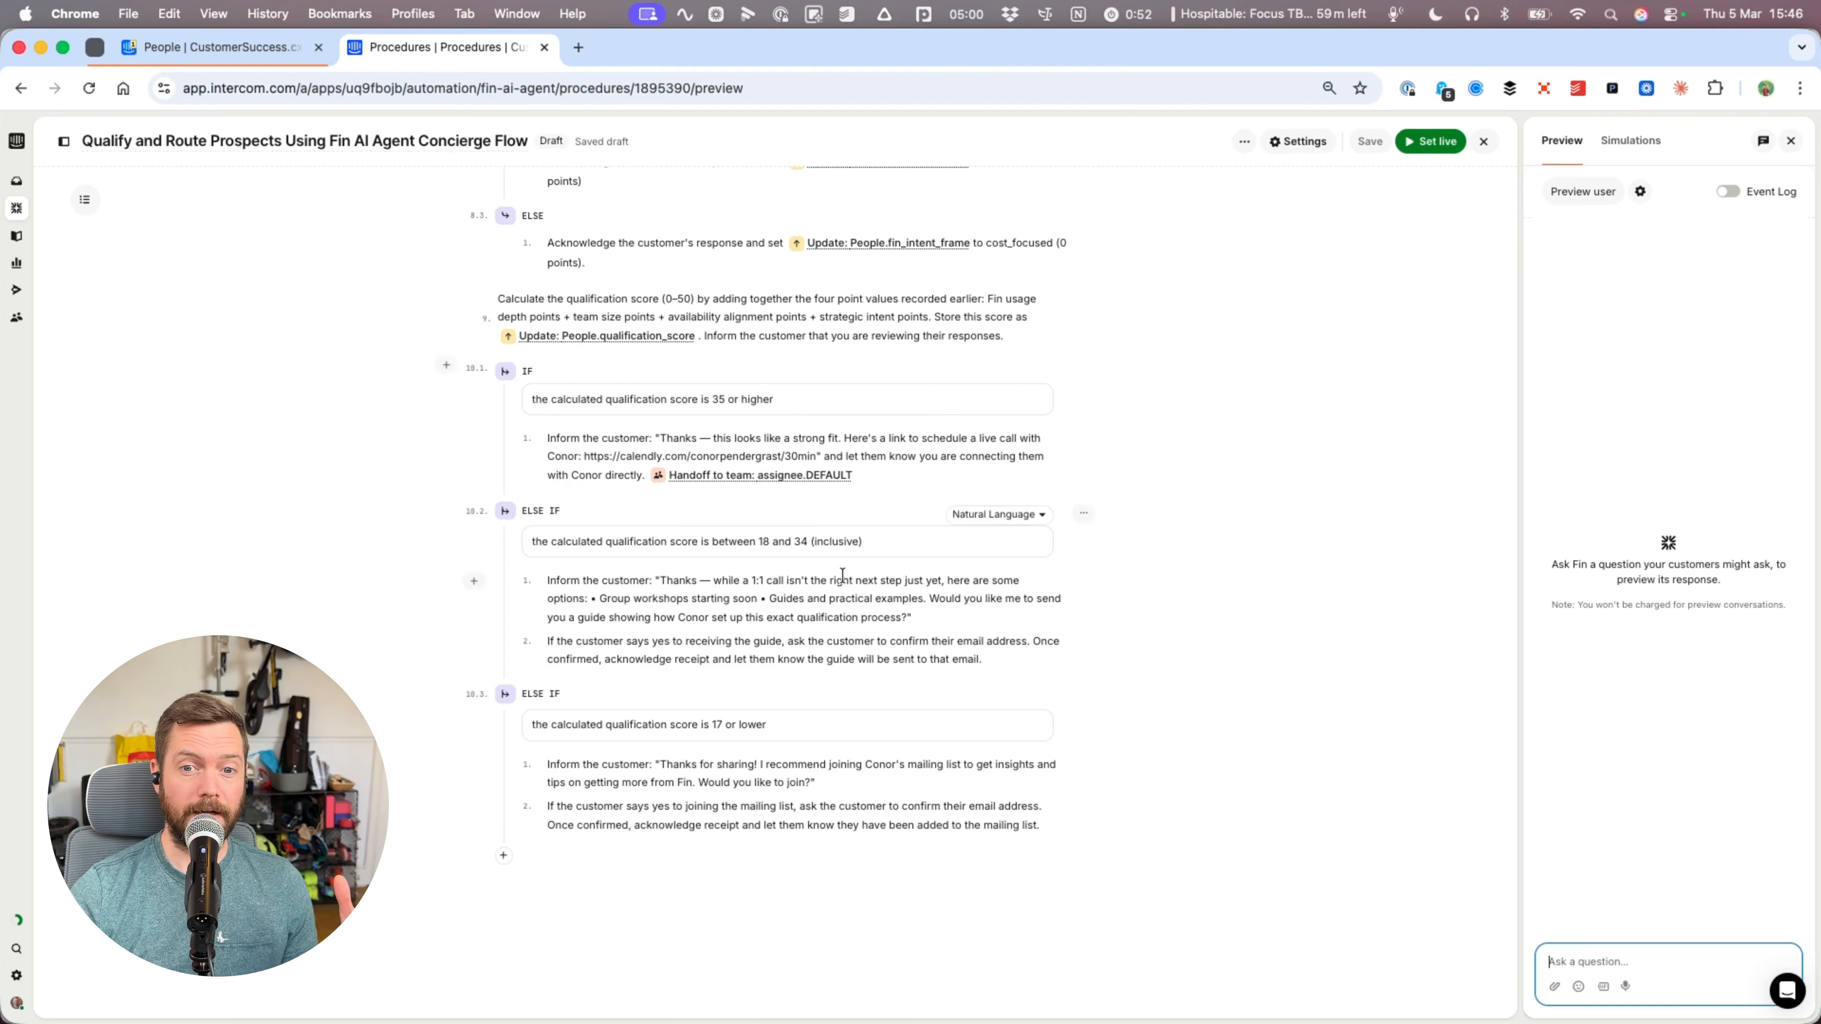
{"action": "scroll", "coordinate": [842, 574], "scroll_direction": "up", "scroll_amount": 5}
{"action": "scroll", "coordinate": [842, 574], "scroll_direction": "up", "scroll_amount": 15}
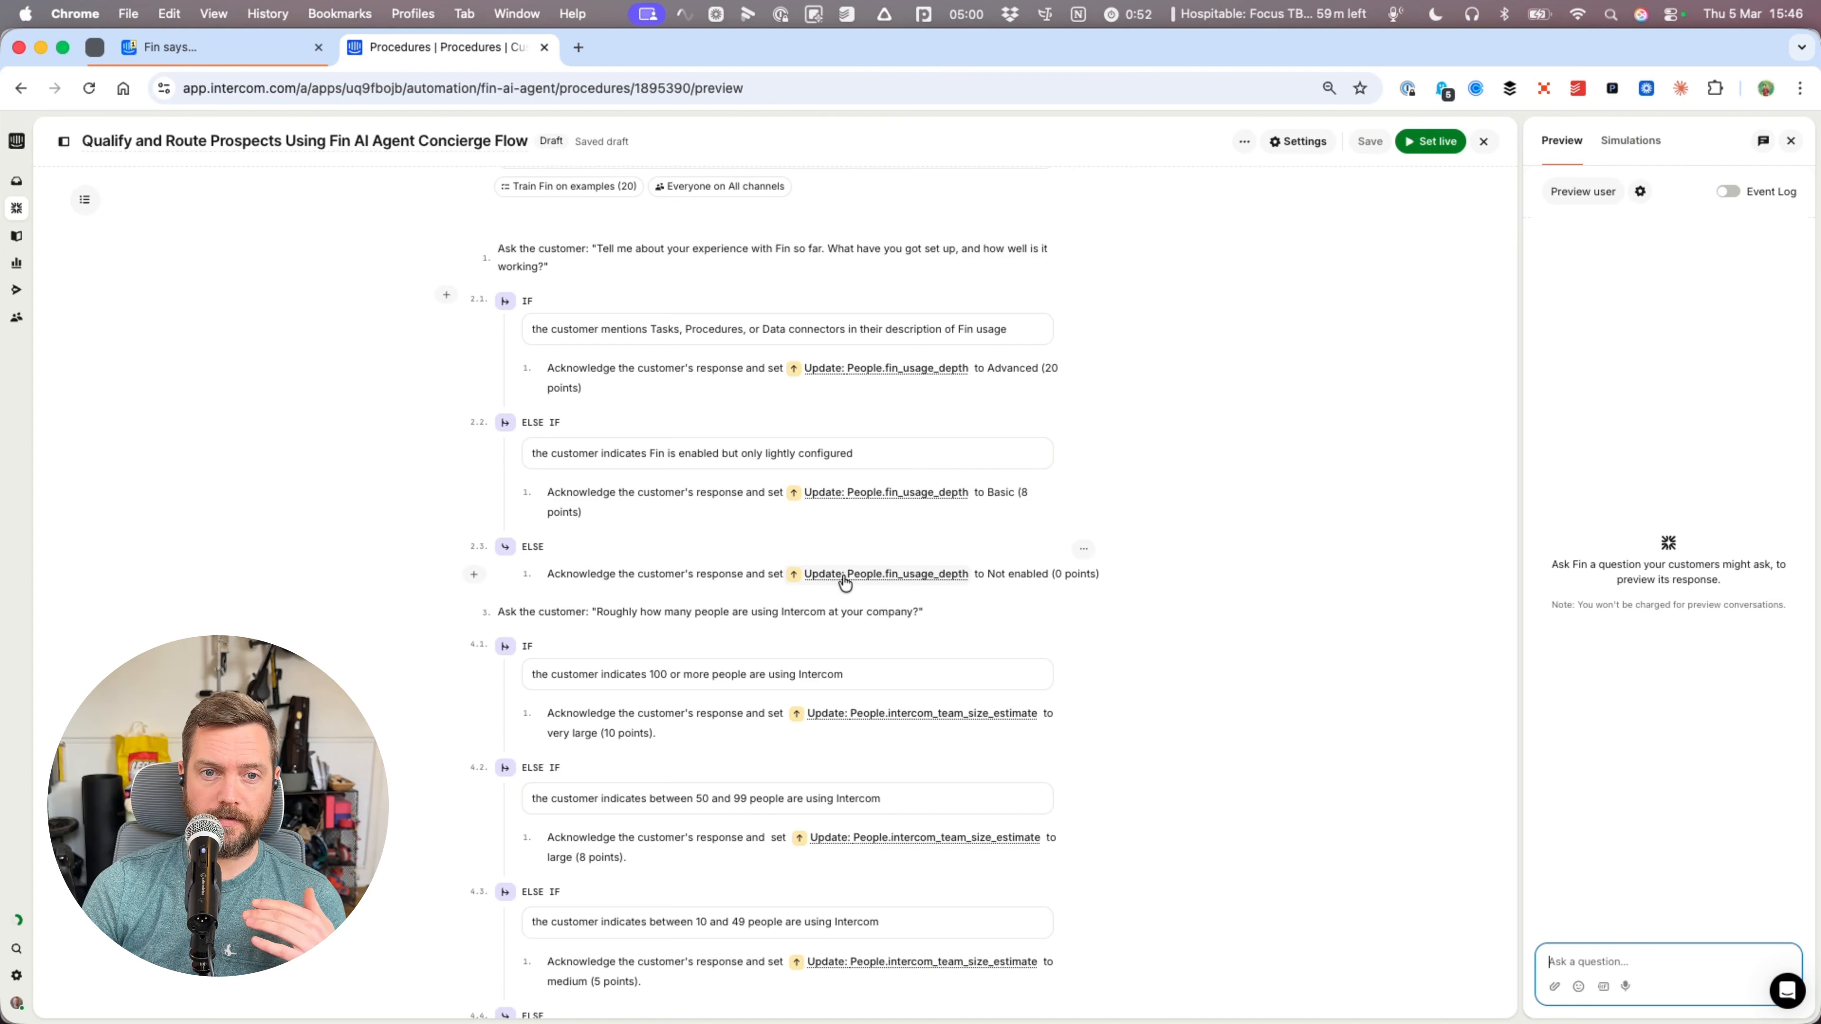
{"action": "scroll", "coordinate": [845, 582], "scroll_direction": "down", "scroll_amount": 20}
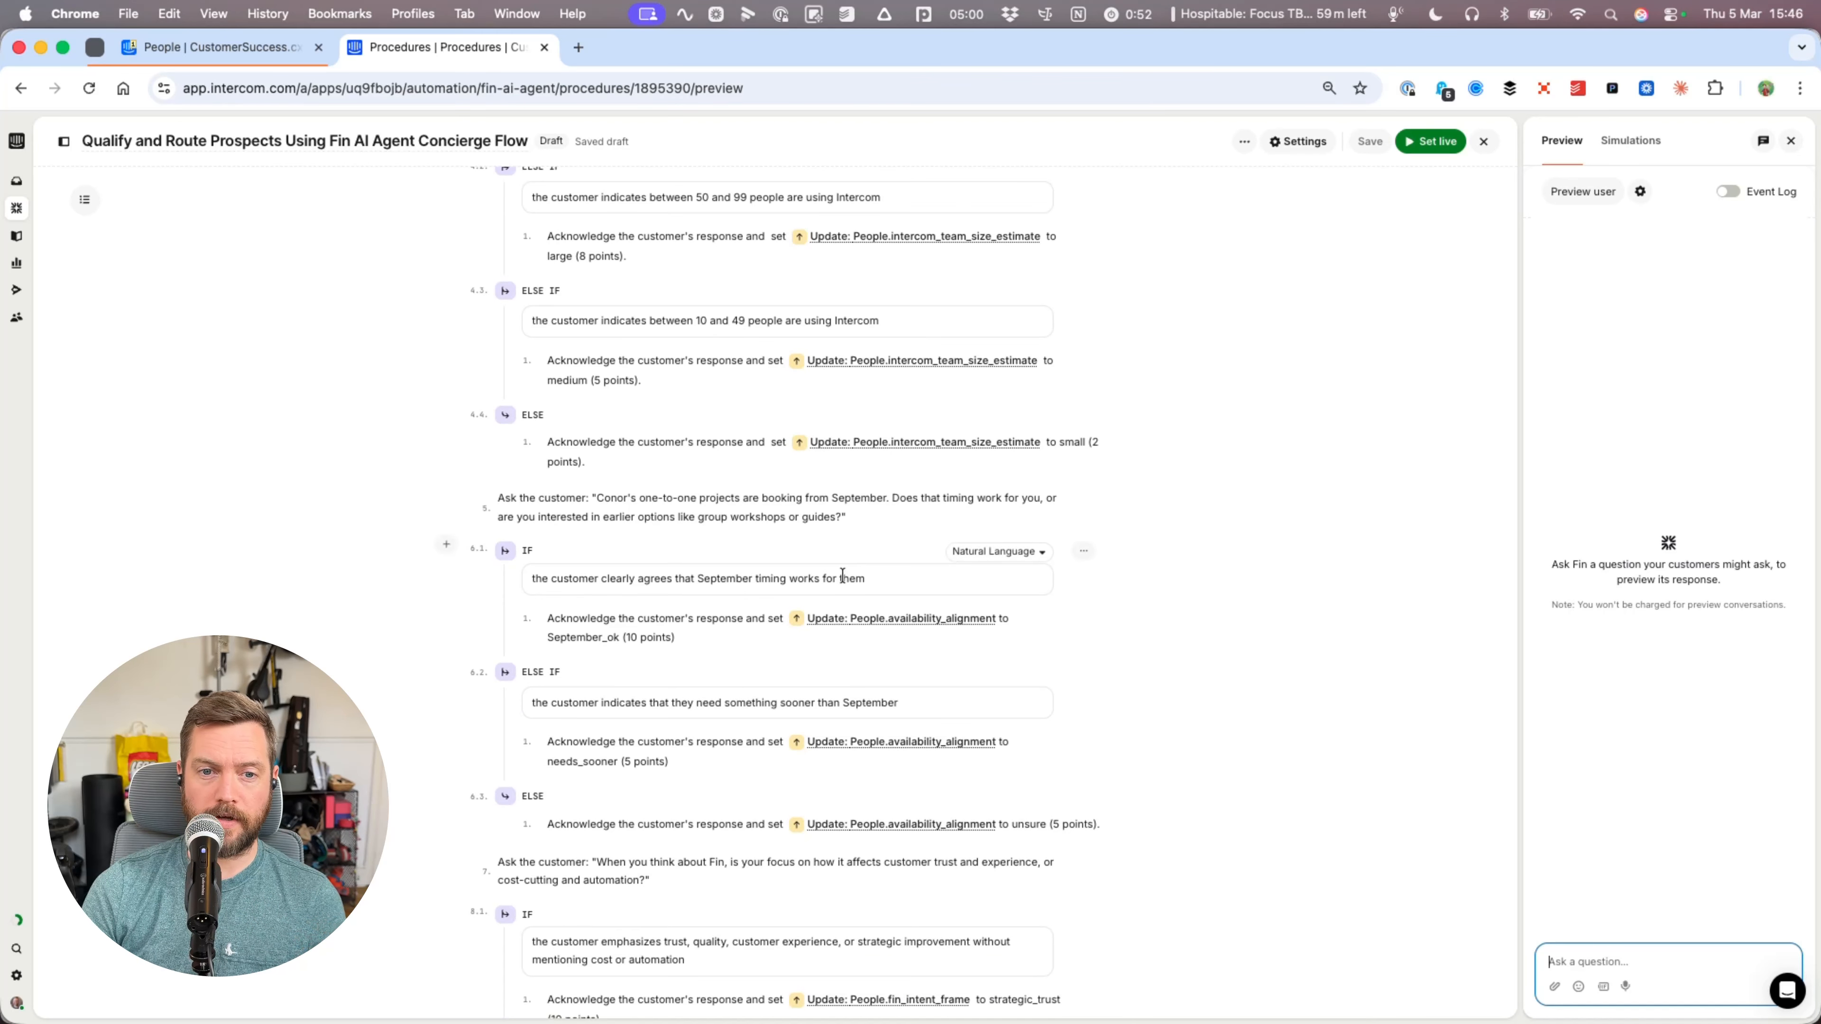
{"action": "scroll", "coordinate": [842, 573], "scroll_direction": "up", "scroll_amount": 20}
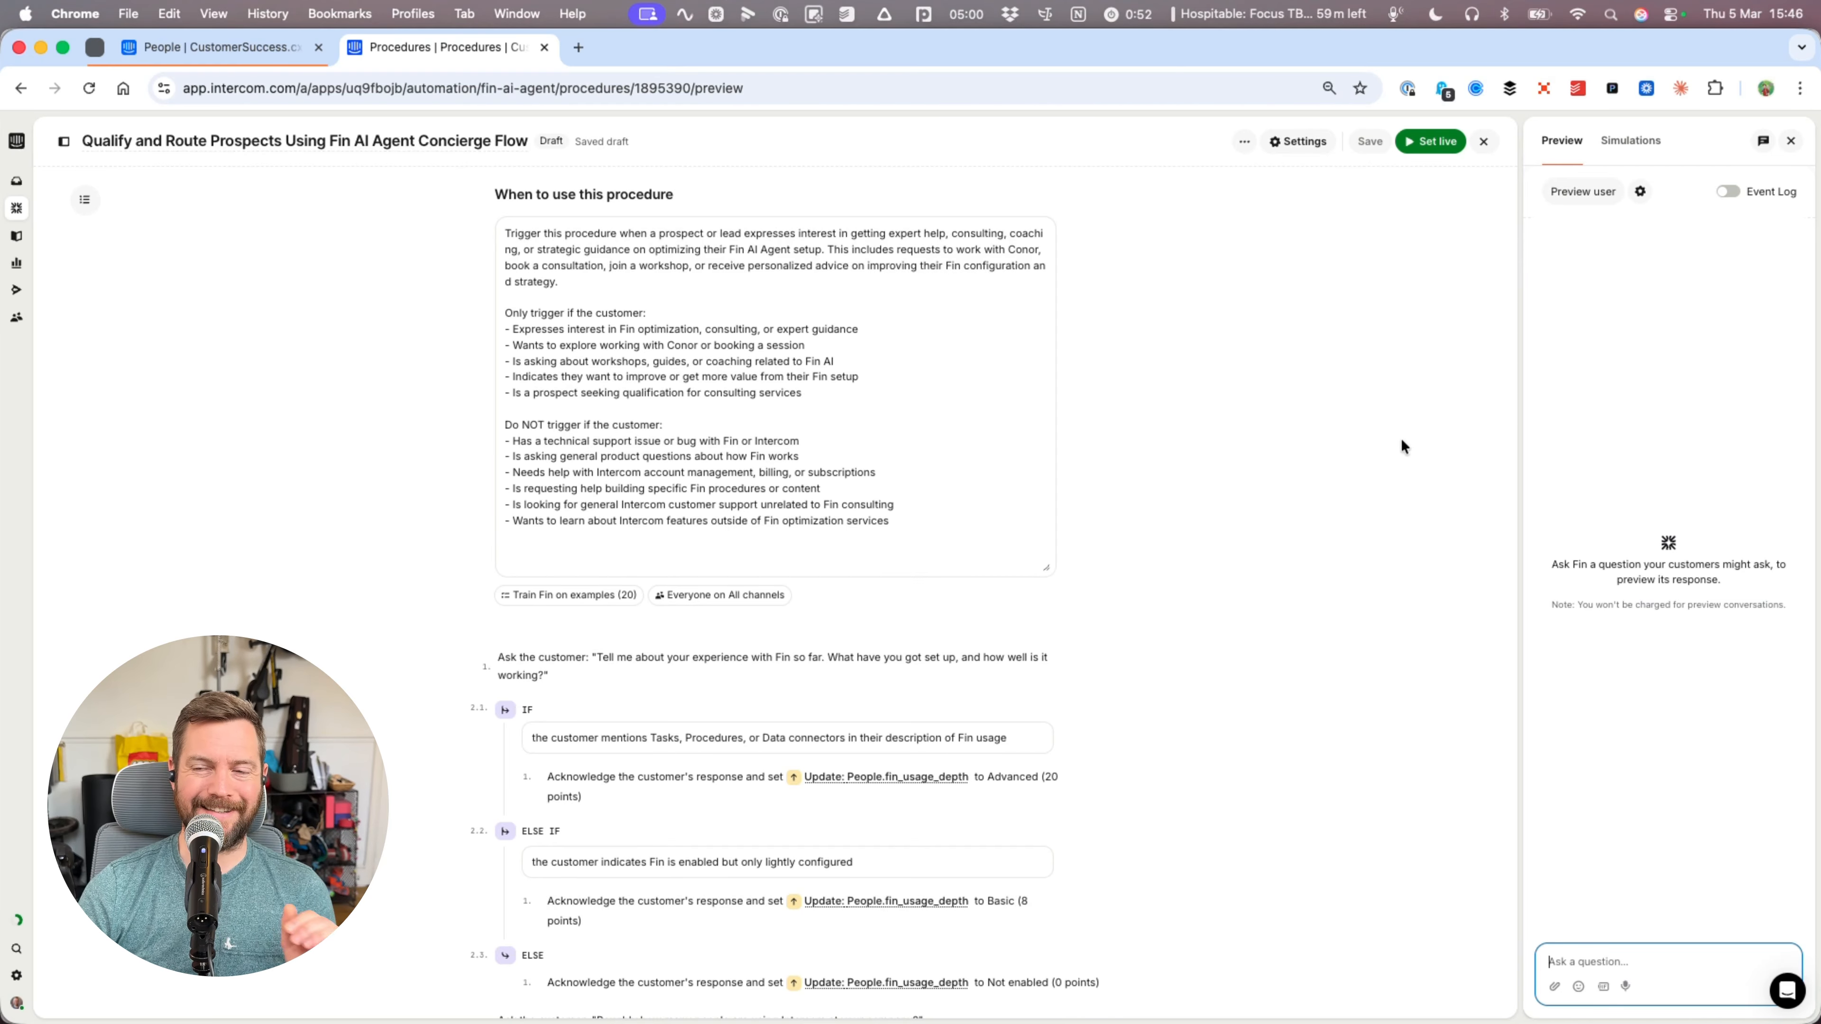
- Open the procedure's simulations and read the description of the suggested high qualification score scenario
{"action": "left_click", "coordinate": [1611, 145]}
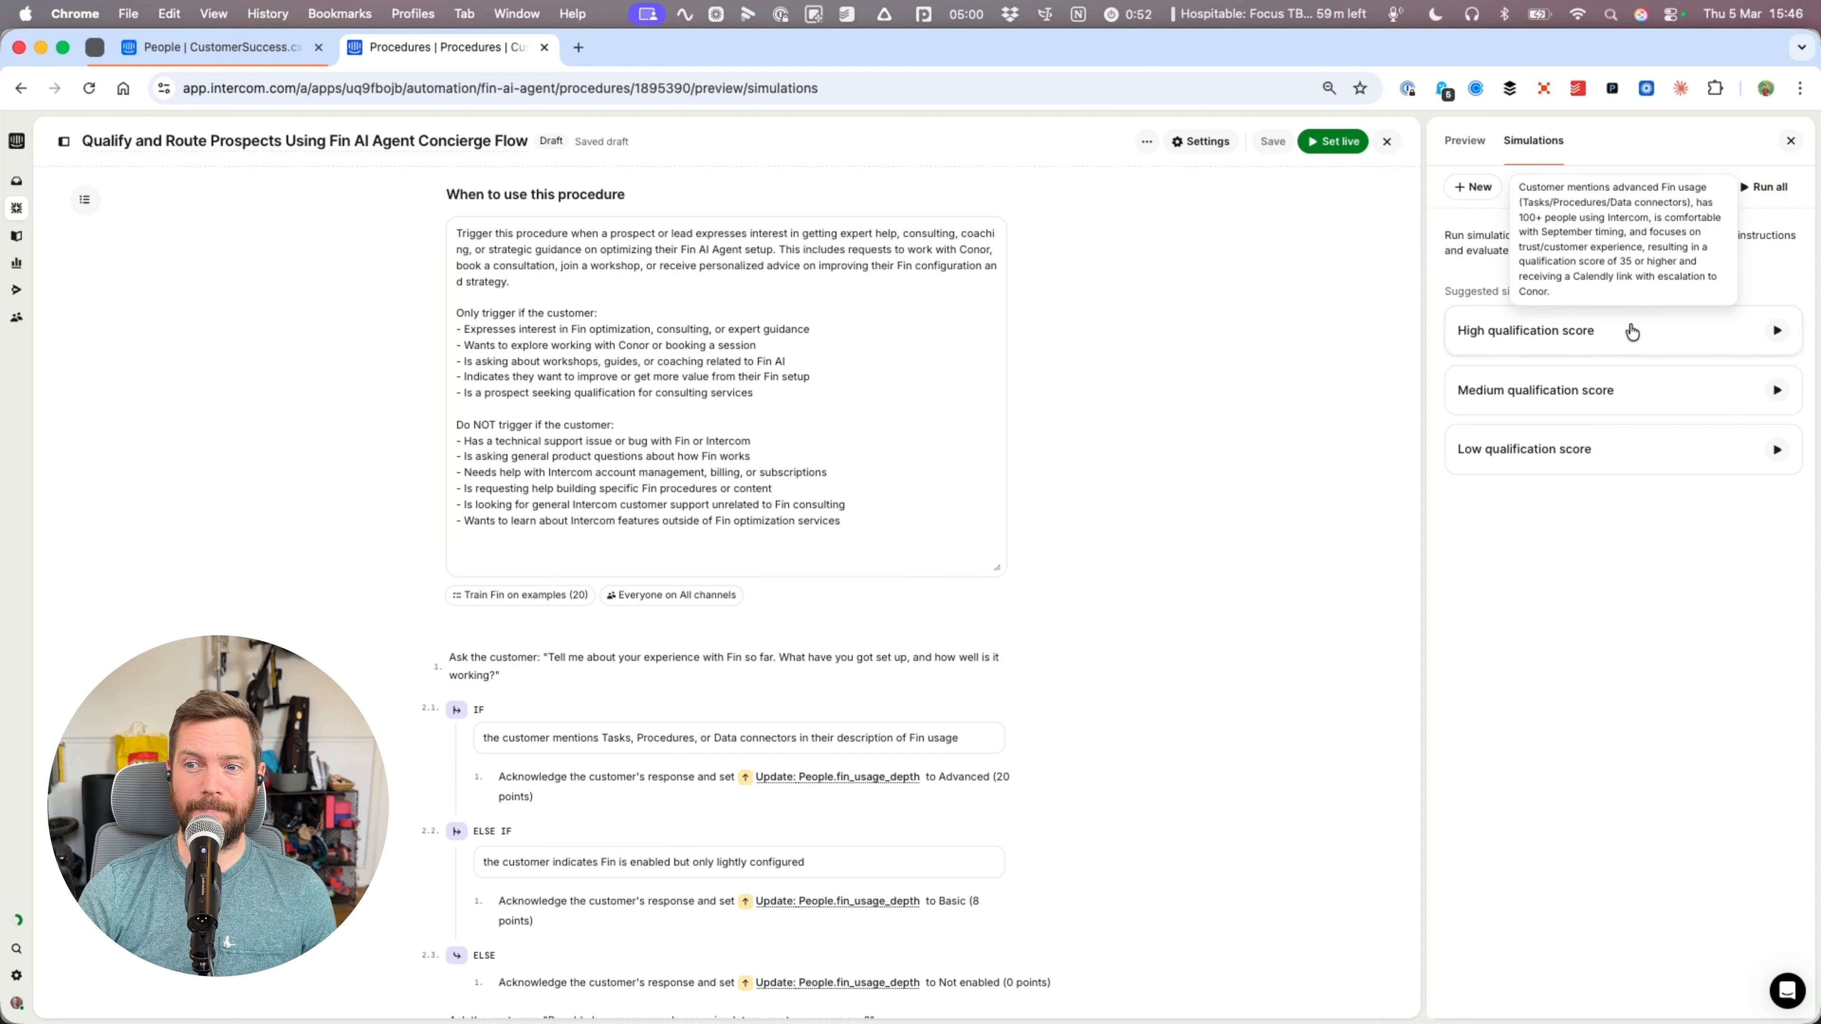
{"action": "mouse_move", "coordinate": [1638, 459]}
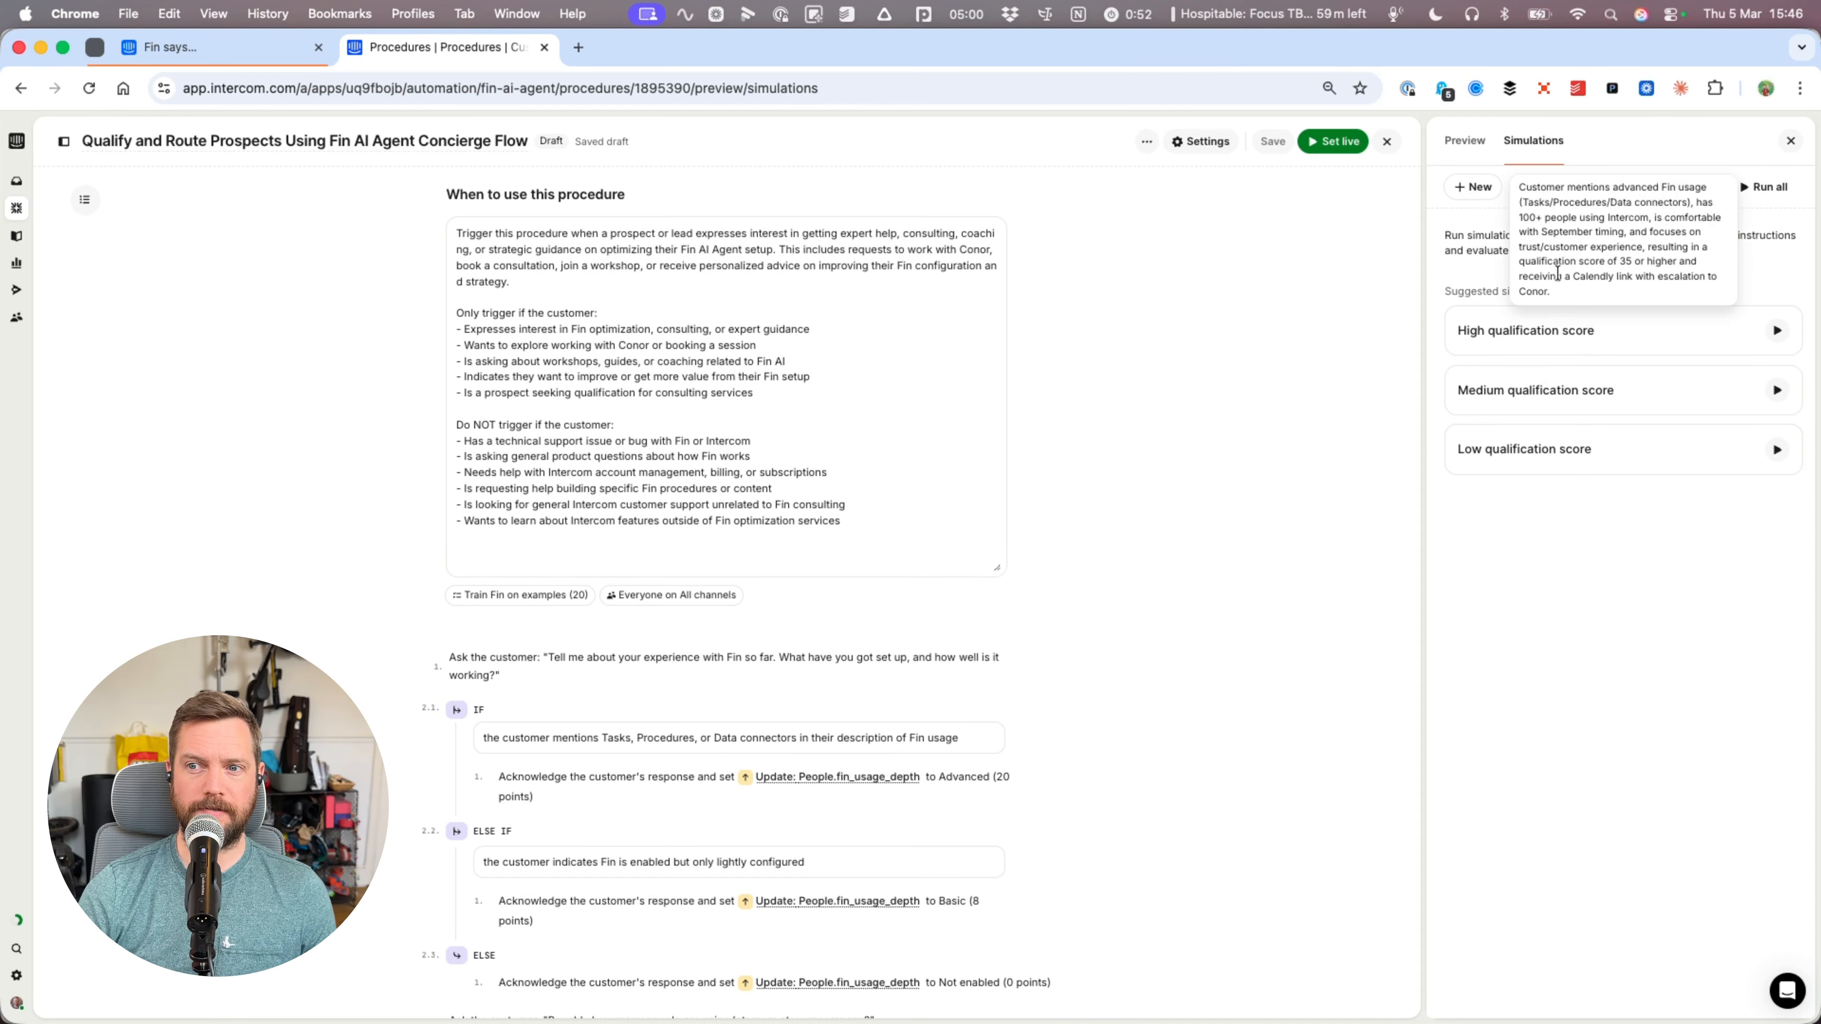